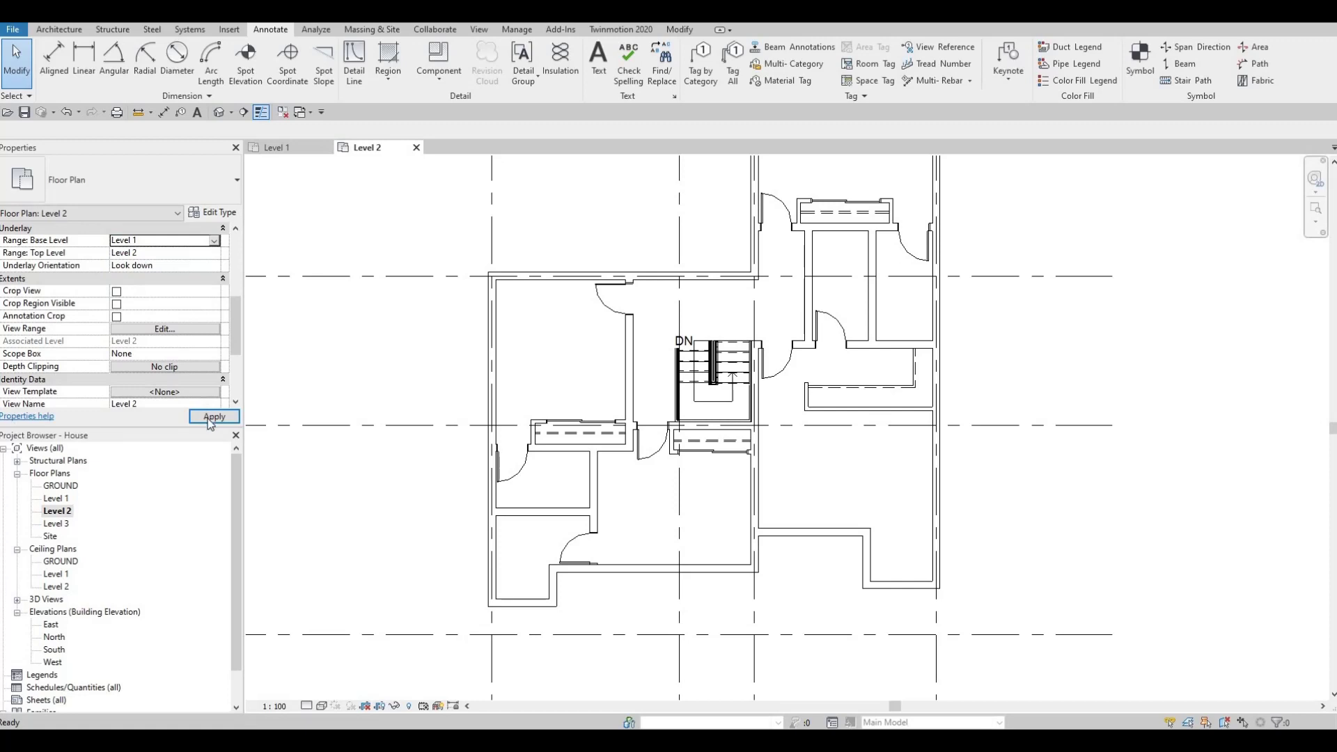
Apply Level 1 as the underlay base level and place an M_Toilet-Domestic-2D on the lower-left bathroom's upper wall, about 700 mm from the exterior wall
{"action": "left_click", "coordinate": [207, 419]}
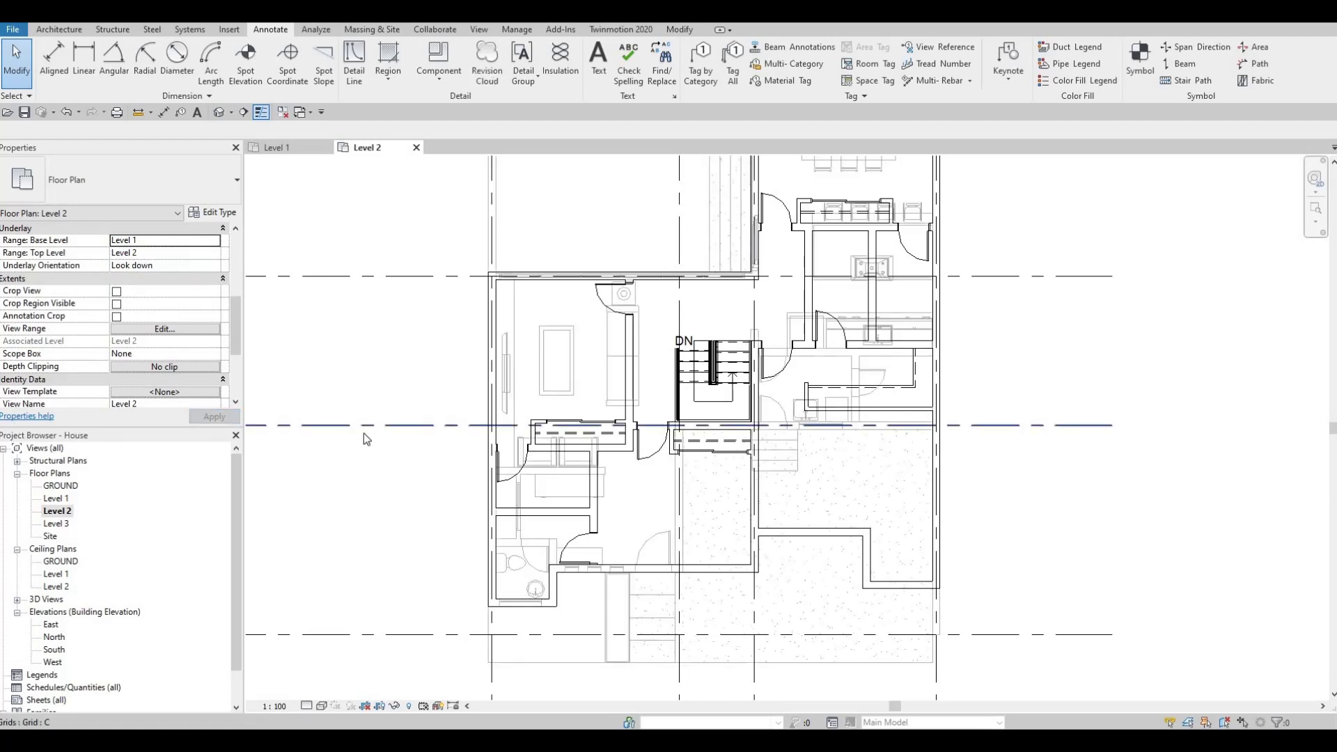
{"action": "left_click", "coordinate": [510, 571]}
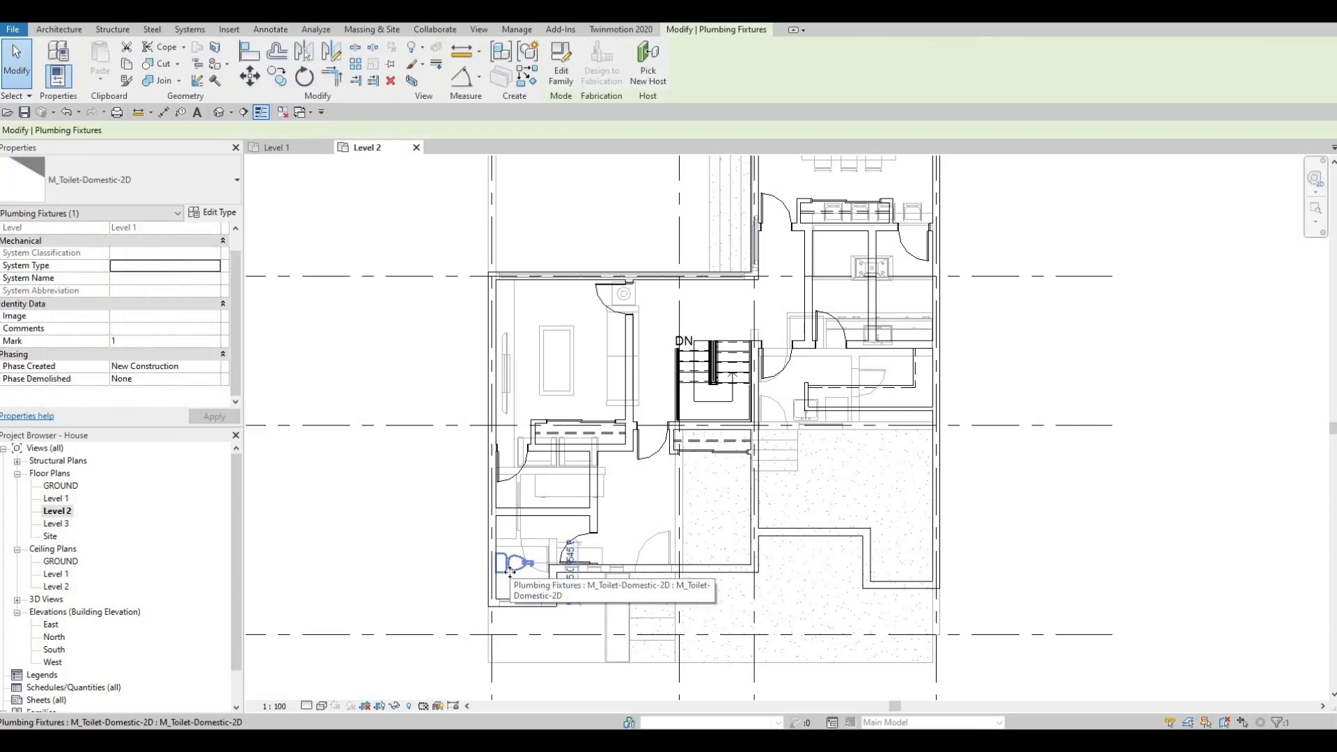
{"action": "key", "text": "c"}
{"action": "key", "text": "s"}
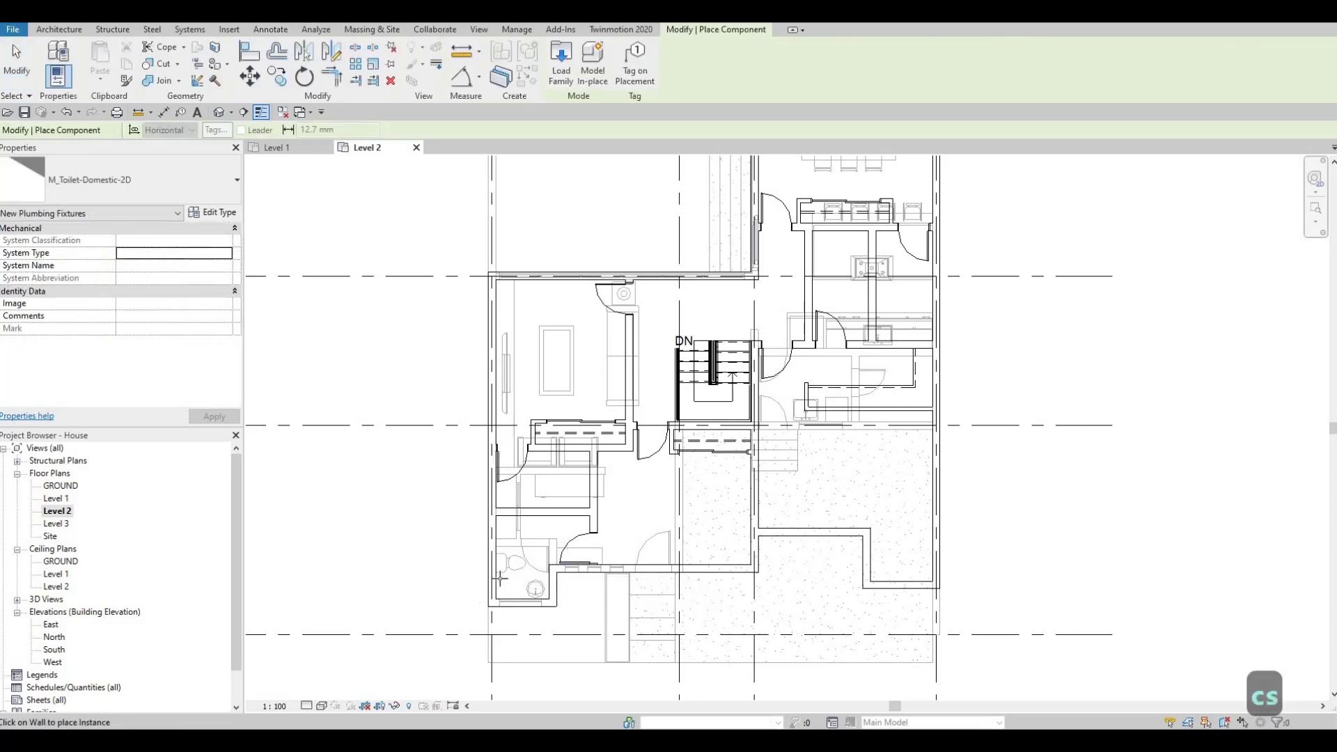
{"action": "scroll", "coordinate": [519, 575], "scroll_direction": "up", "scroll_amount": 2}
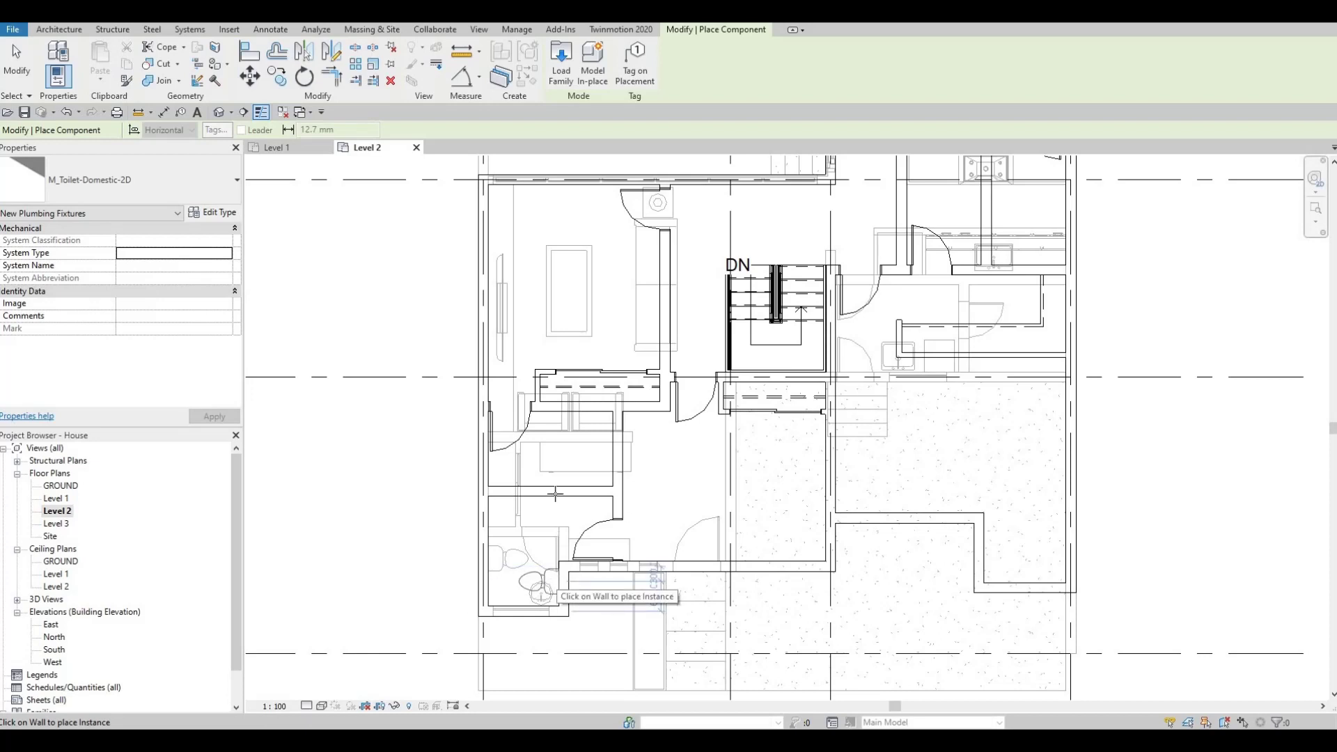
{"action": "scroll", "coordinate": [555, 494], "scroll_direction": "up", "scroll_amount": 3}
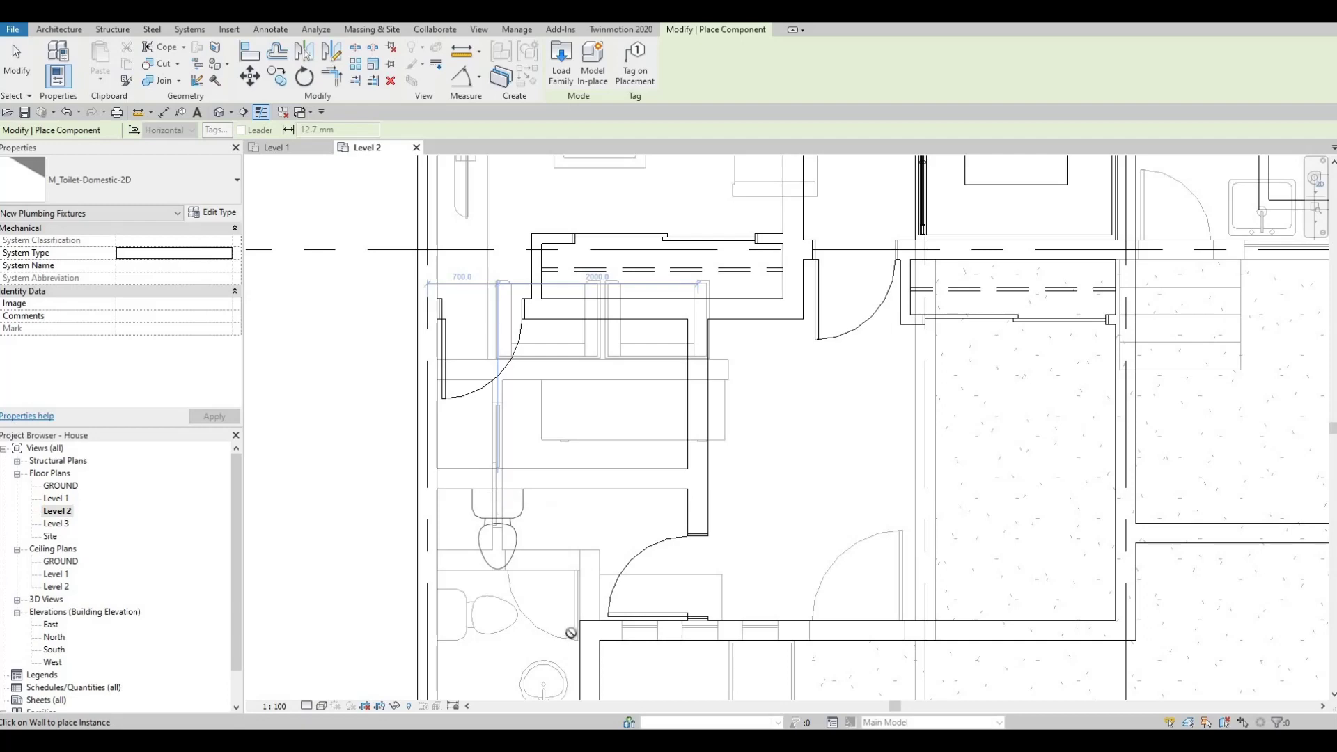
{"action": "middle_click_drag", "start_coordinate": [435, 636], "coordinate": [473, 545]}
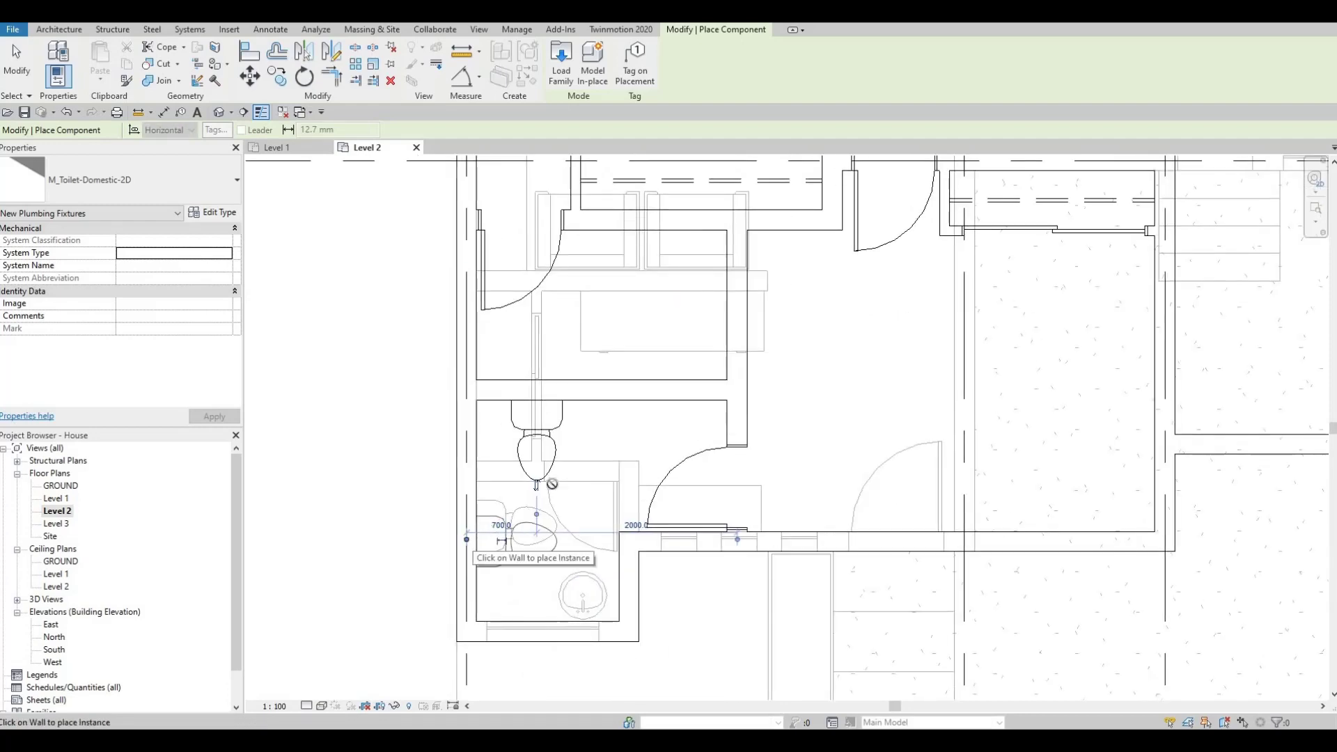
Place a second M_Toilet-Domestic-2D on the lower wall of the bathroom above, about 1200 mm from the exterior wall
{"action": "scroll", "coordinate": [619, 506], "scroll_direction": "down", "scroll_amount": 1}
{"action": "middle_click_drag", "start_coordinate": [619, 506], "coordinate": [587, 561]}
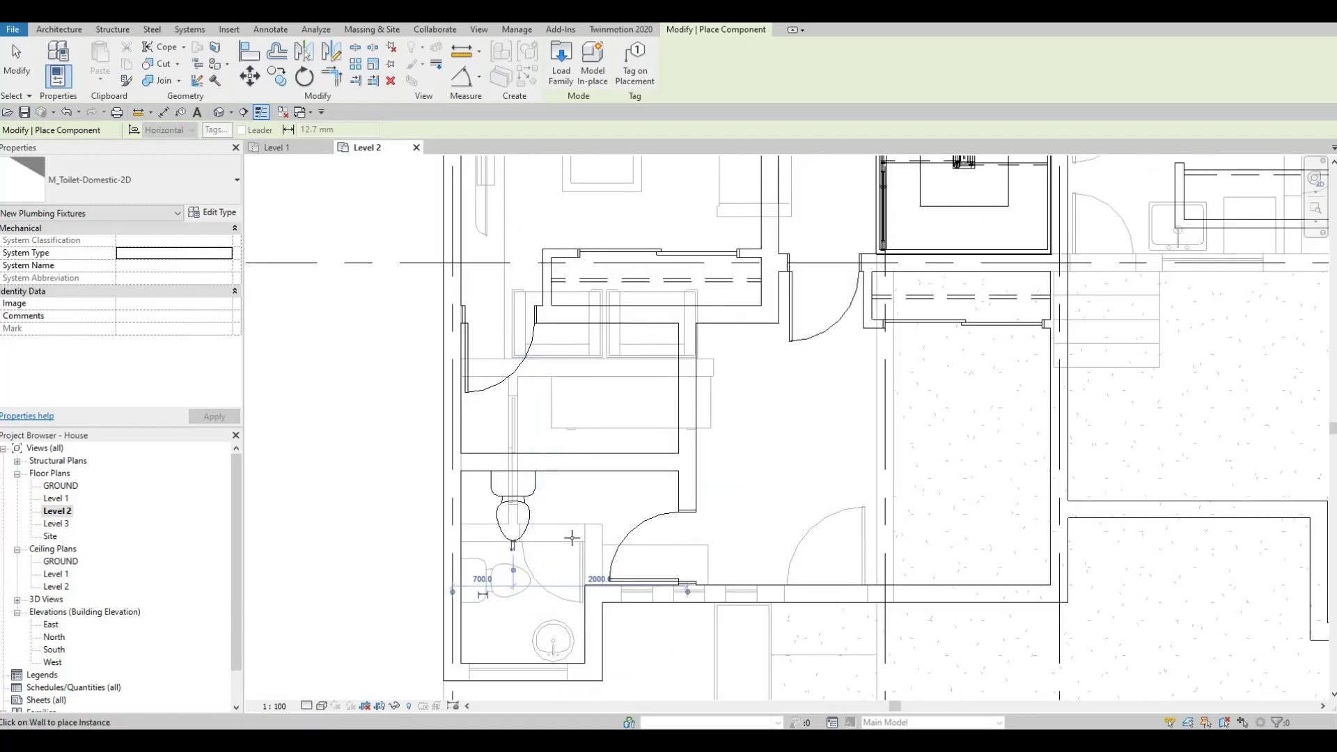
{"action": "middle_click_drag", "start_coordinate": [638, 446], "coordinate": [608, 520]}
{"action": "scroll", "coordinate": [570, 544], "scroll_direction": "down", "scroll_amount": 3}
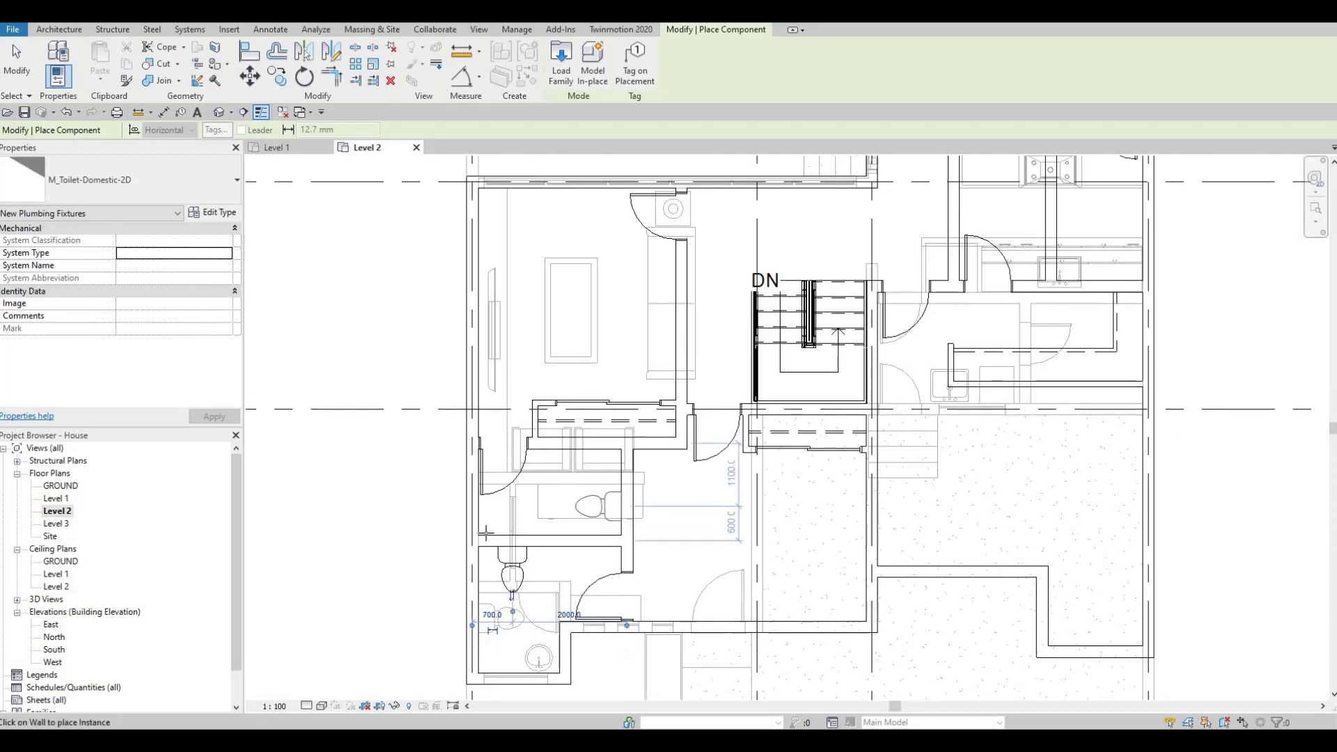
{"action": "scroll", "coordinate": [486, 532], "scroll_direction": "up", "scroll_amount": 2}
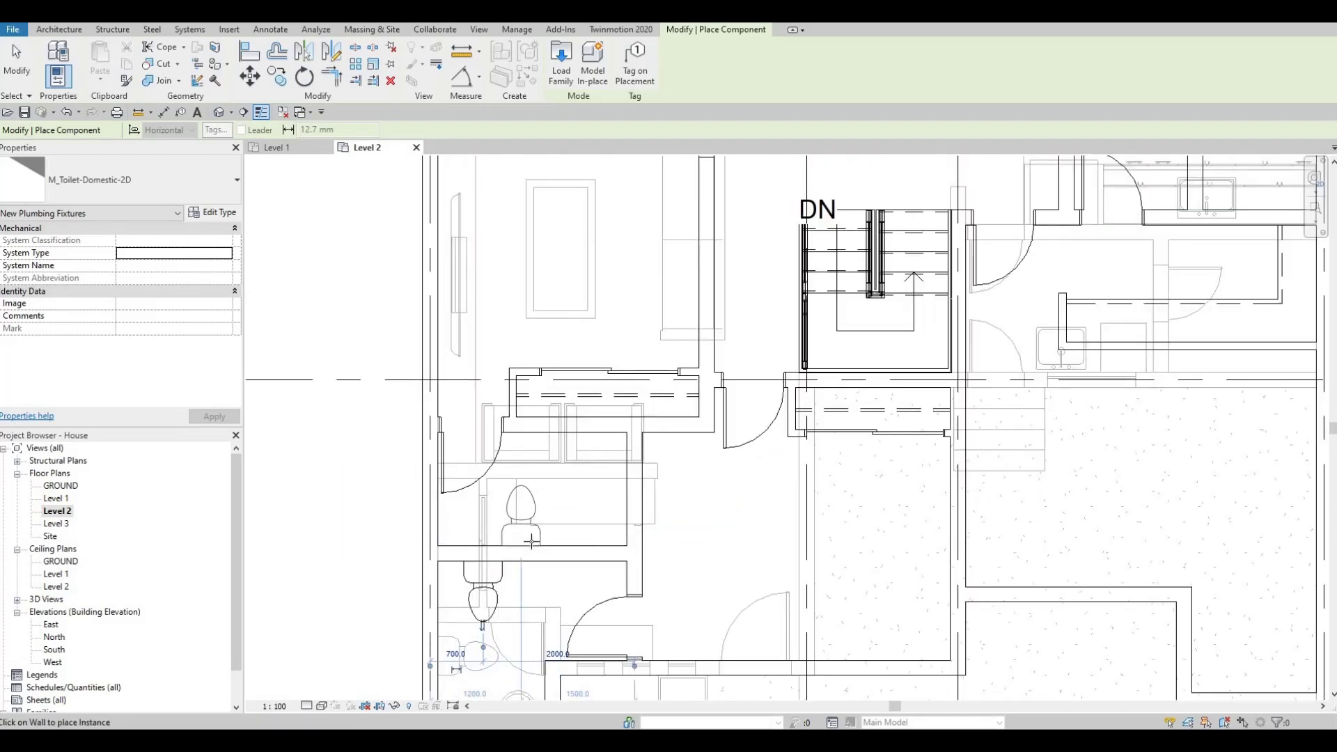
{"action": "scroll", "coordinate": [534, 516], "scroll_direction": "down", "scroll_amount": 4}
{"action": "middle_click_drag", "start_coordinate": [534, 516], "coordinate": [421, 545]}
{"action": "scroll", "coordinate": [513, 526], "scroll_direction": "down", "scroll_amount": 3}
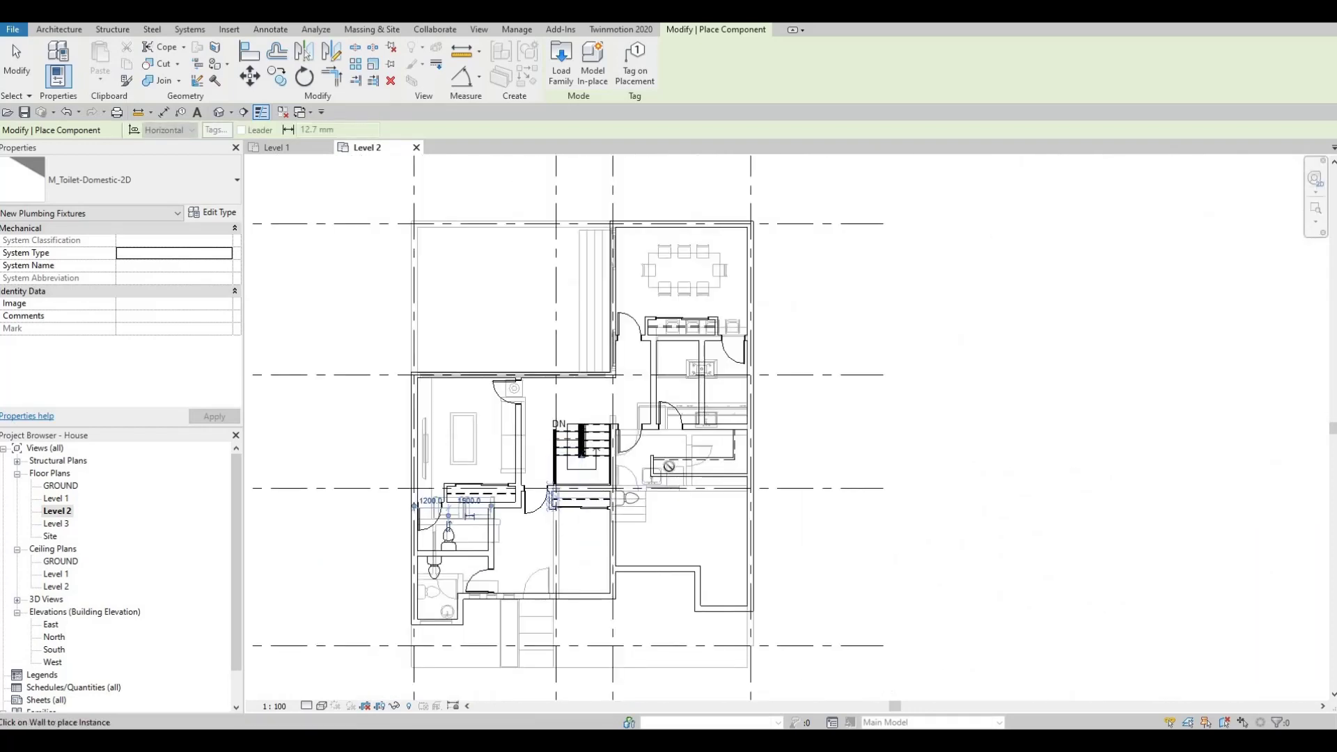
{"action": "scroll", "coordinate": [698, 449], "scroll_direction": "up", "scroll_amount": 4}
{"action": "middle_click_drag", "start_coordinate": [698, 449], "coordinate": [725, 437]}
{"action": "scroll", "coordinate": [669, 479], "scroll_direction": "down", "scroll_amount": 2}
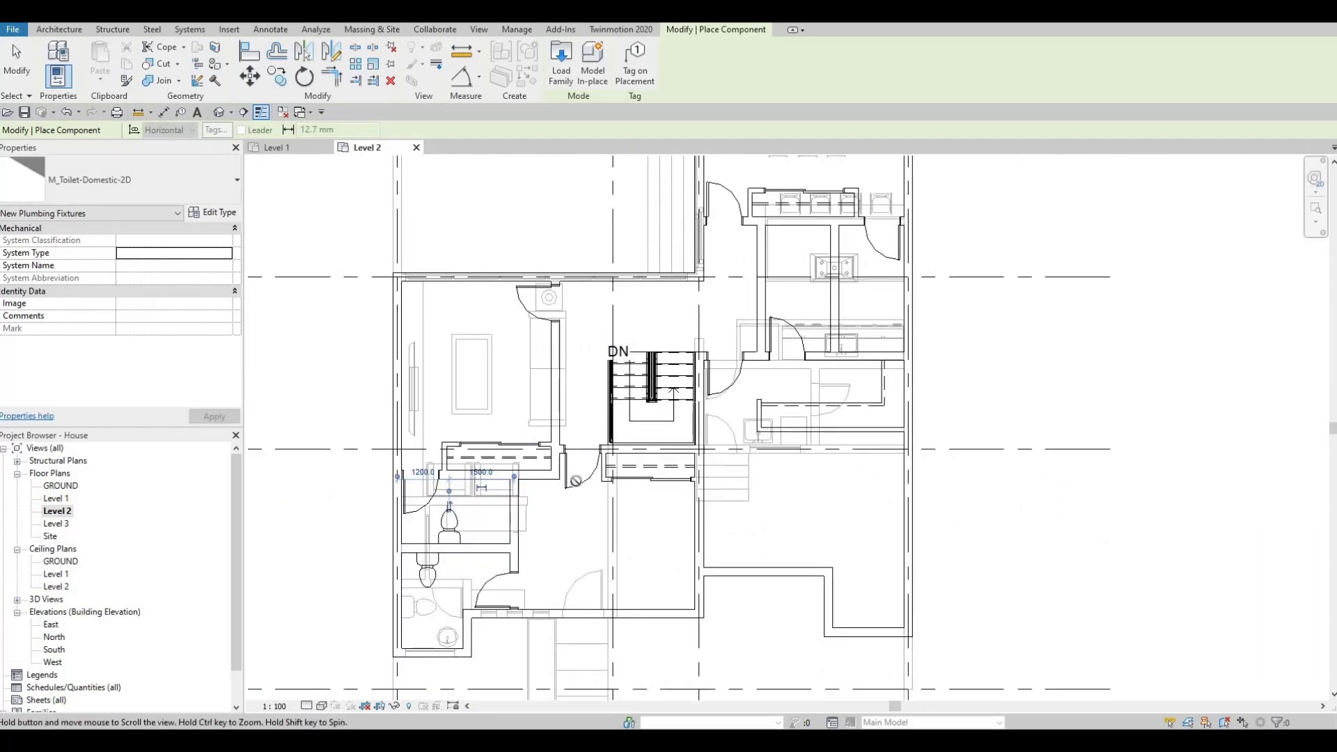
{"action": "scroll", "coordinate": [657, 466], "scroll_direction": "up", "scroll_amount": 1}
{"action": "scroll", "coordinate": [654, 472], "scroll_direction": "up", "scroll_amount": 1}
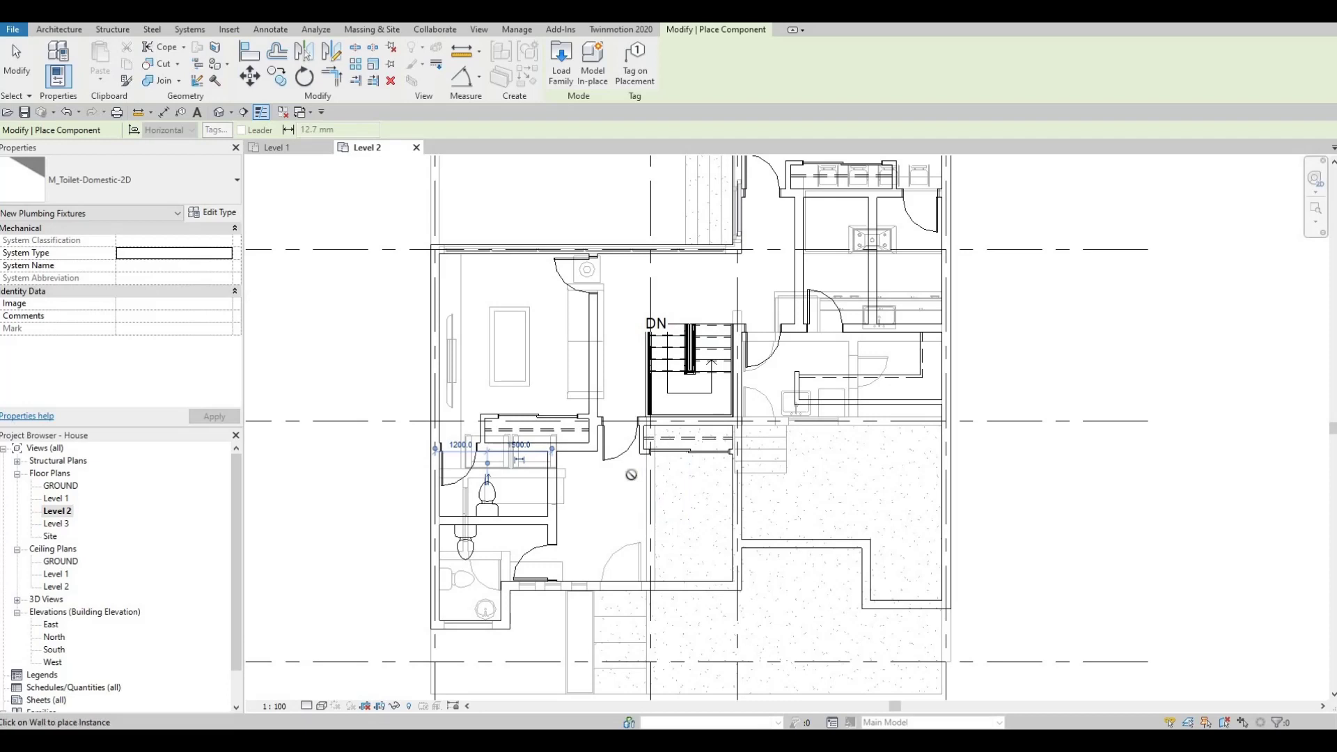
{"action": "key", "text": "Escape"}
{"action": "key", "text": "Escape"}
{"action": "key", "text": "Escape"}
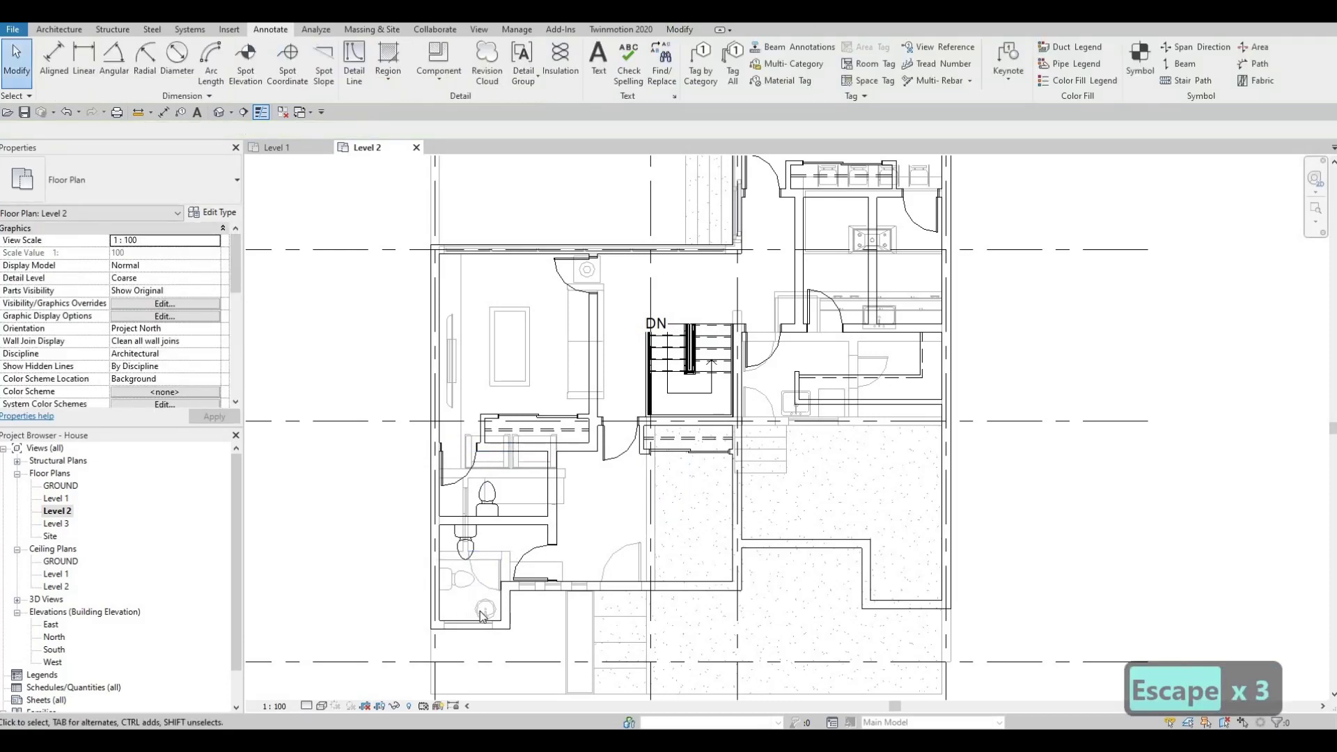
Create a similar M_Sink Vanity-Round, rotate it toward the shared wall, and place it beside the upper-left bathroom's toilet, about 500 mm from the exterior wall
{"action": "left_click", "coordinate": [483, 611]}
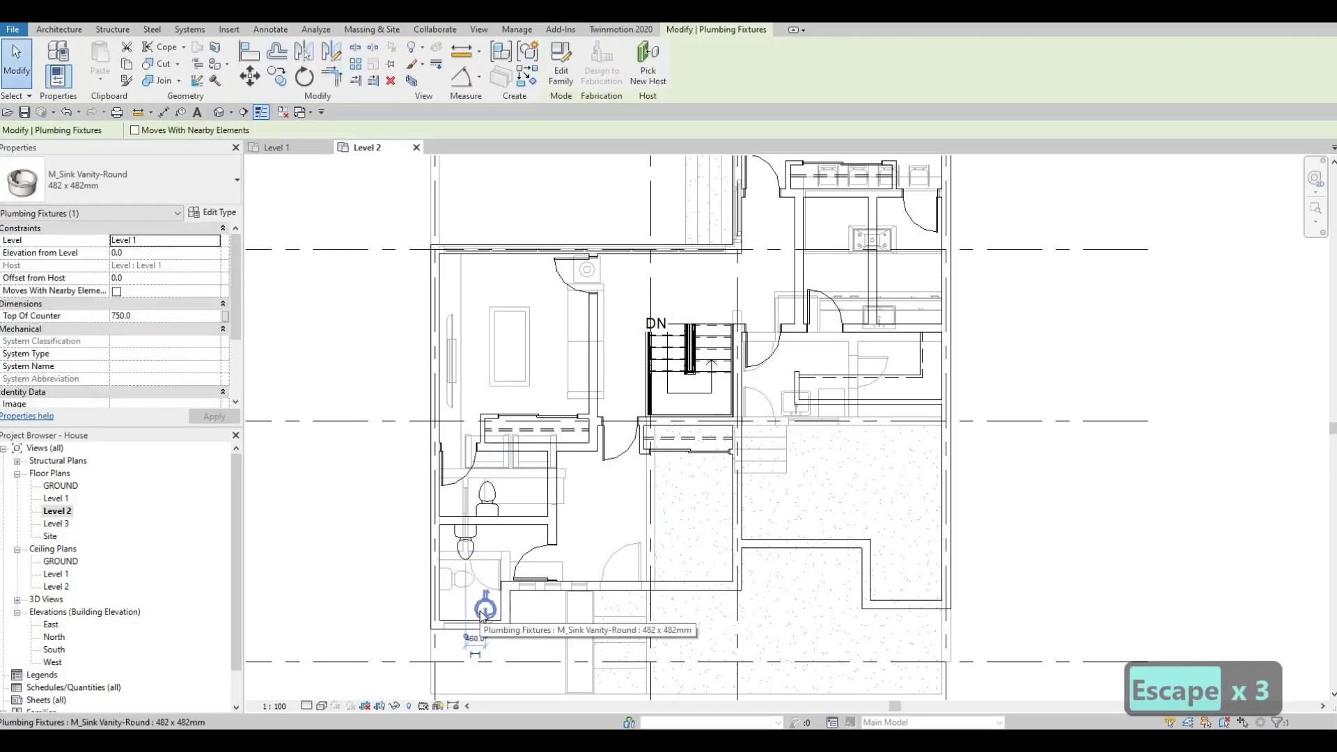
{"action": "key", "text": "c"}
{"action": "key", "text": "s"}
{"action": "scroll", "coordinate": [522, 529], "scroll_direction": "up", "scroll_amount": 4}
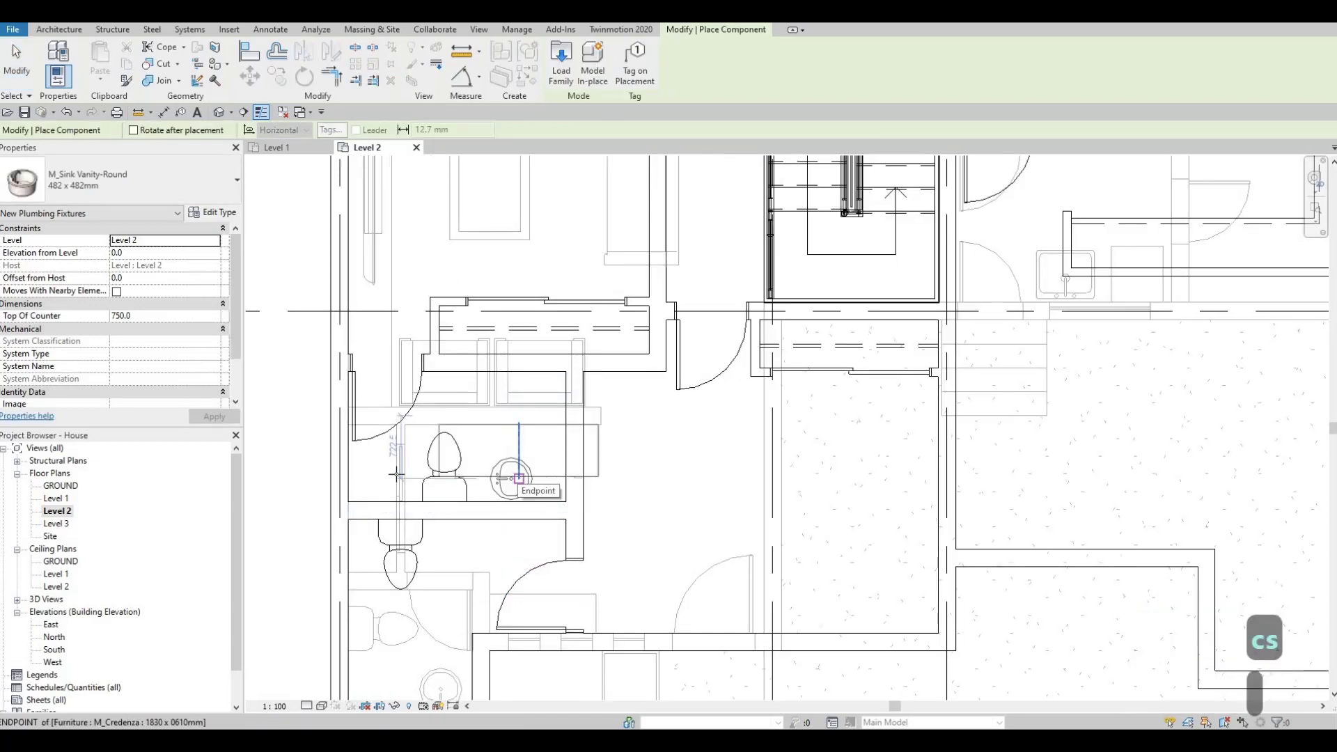
{"action": "key", "text": "space"}
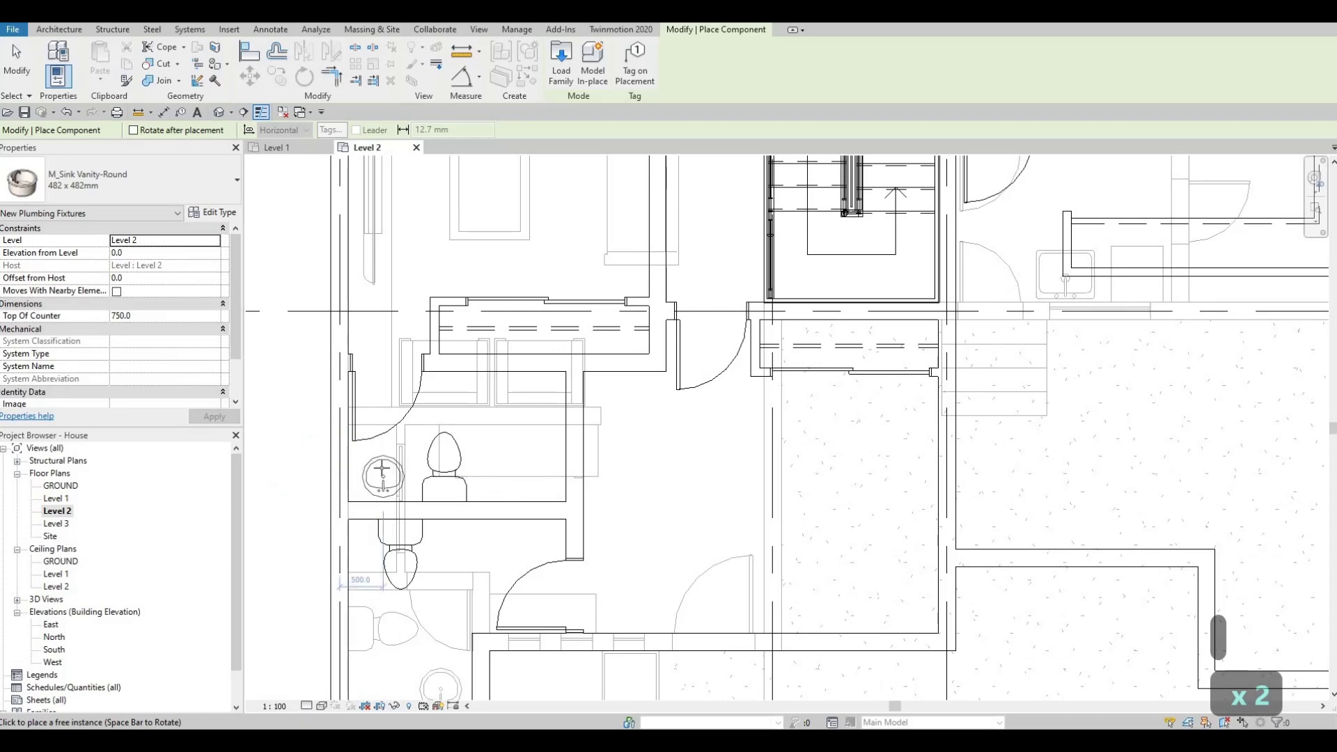
{"action": "left_click", "coordinate": [384, 469]}
{"action": "scroll", "coordinate": [440, 478], "scroll_direction": "down", "scroll_amount": 1}
{"action": "scroll", "coordinate": [516, 514], "scroll_direction": "down", "scroll_amount": 3}
{"action": "key", "text": "Escape"}
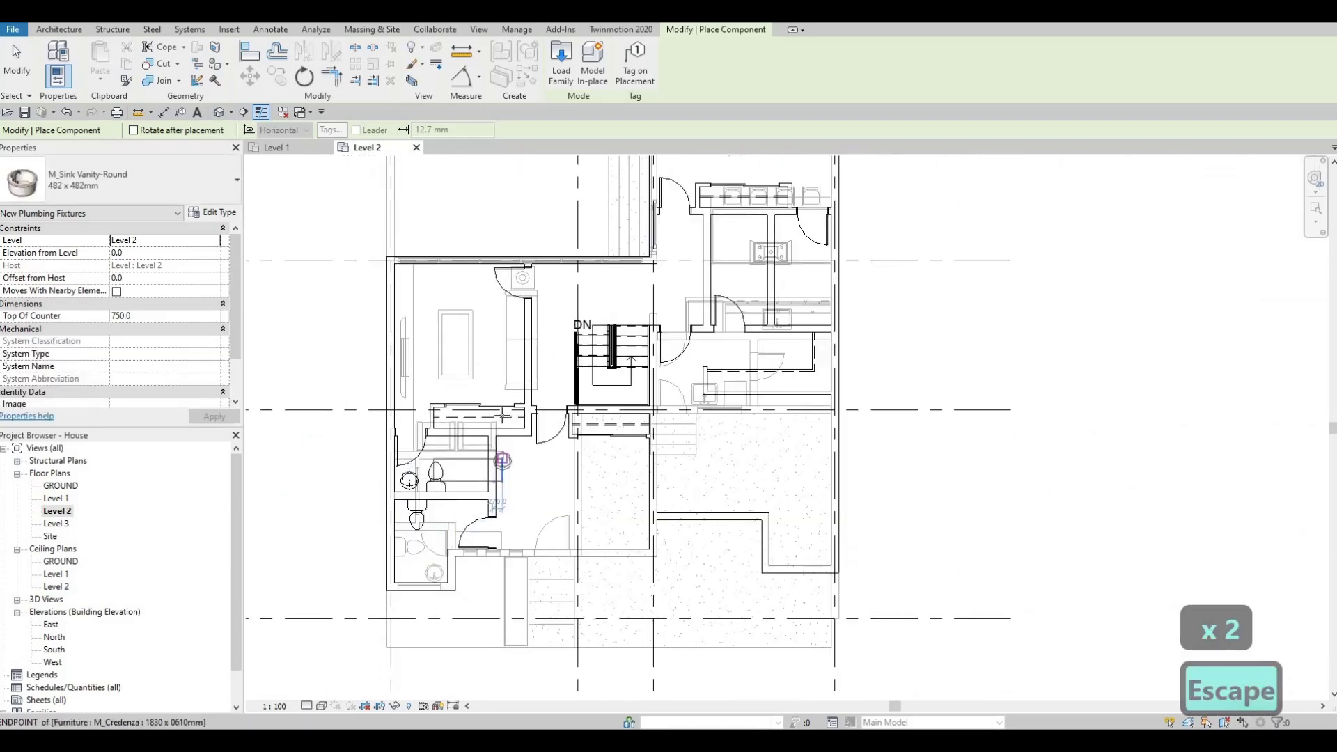
{"action": "key", "text": "Escape"}
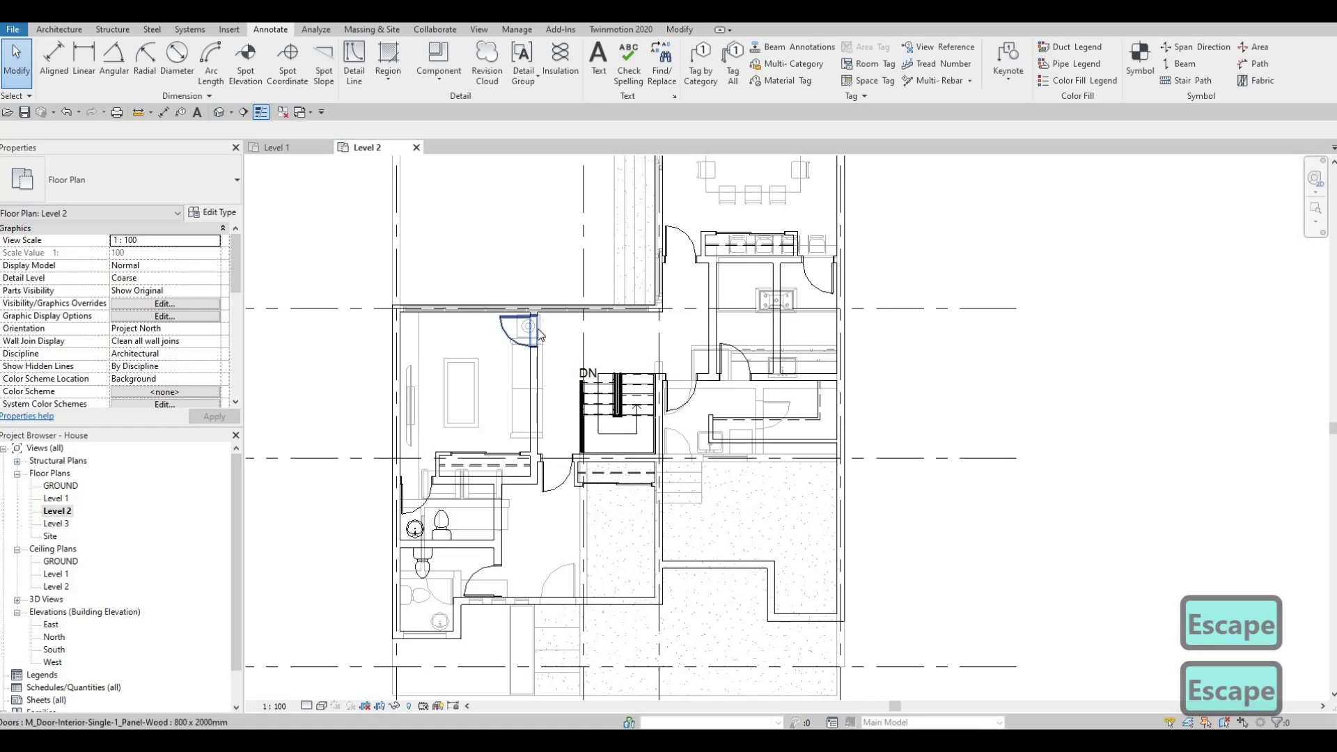
Create a similar M_Table-Night Stand from the underlay's one and place it against the exterior wall near the left bedroom's upper-left corner
{"action": "scroll", "coordinate": [540, 335], "scroll_direction": "up", "scroll_amount": 3}
{"action": "left_click", "coordinate": [535, 331]}
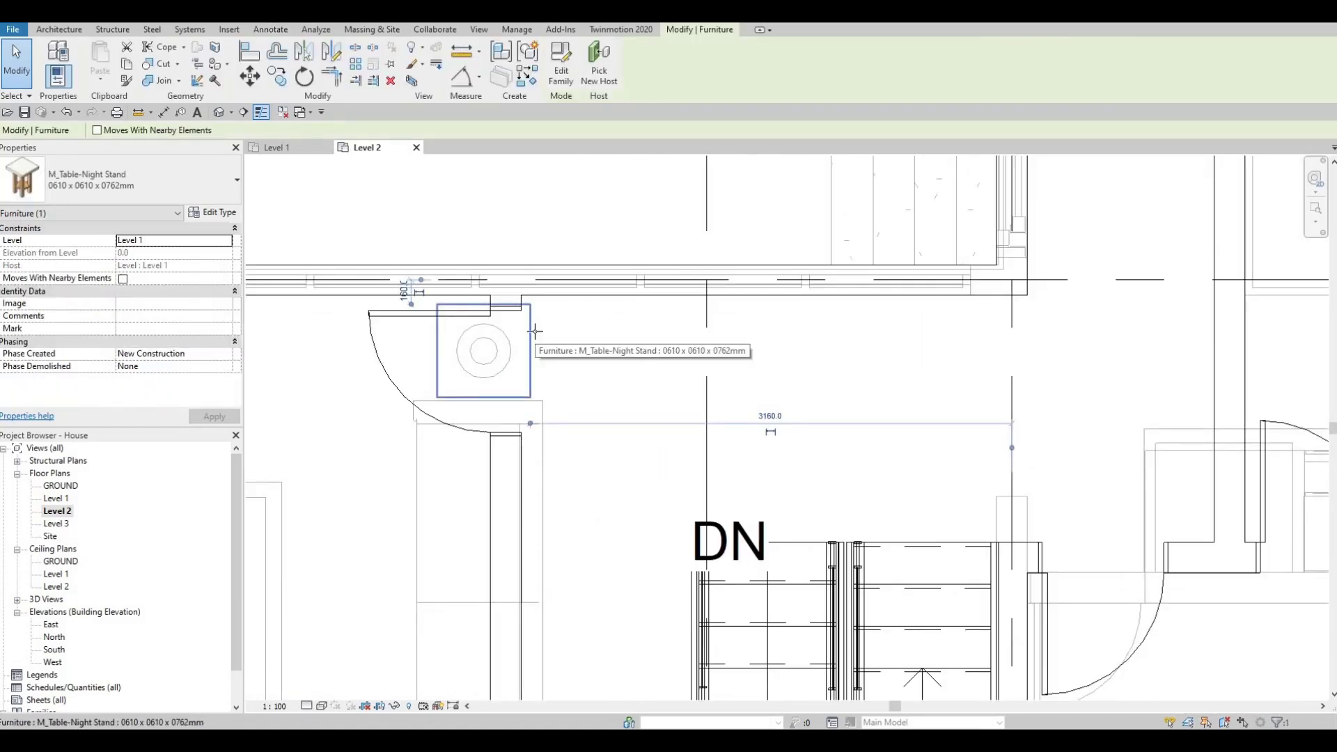
{"action": "key", "text": "c"}
{"action": "key", "text": "s"}
{"action": "scroll", "coordinate": [487, 348], "scroll_direction": "down", "scroll_amount": 5}
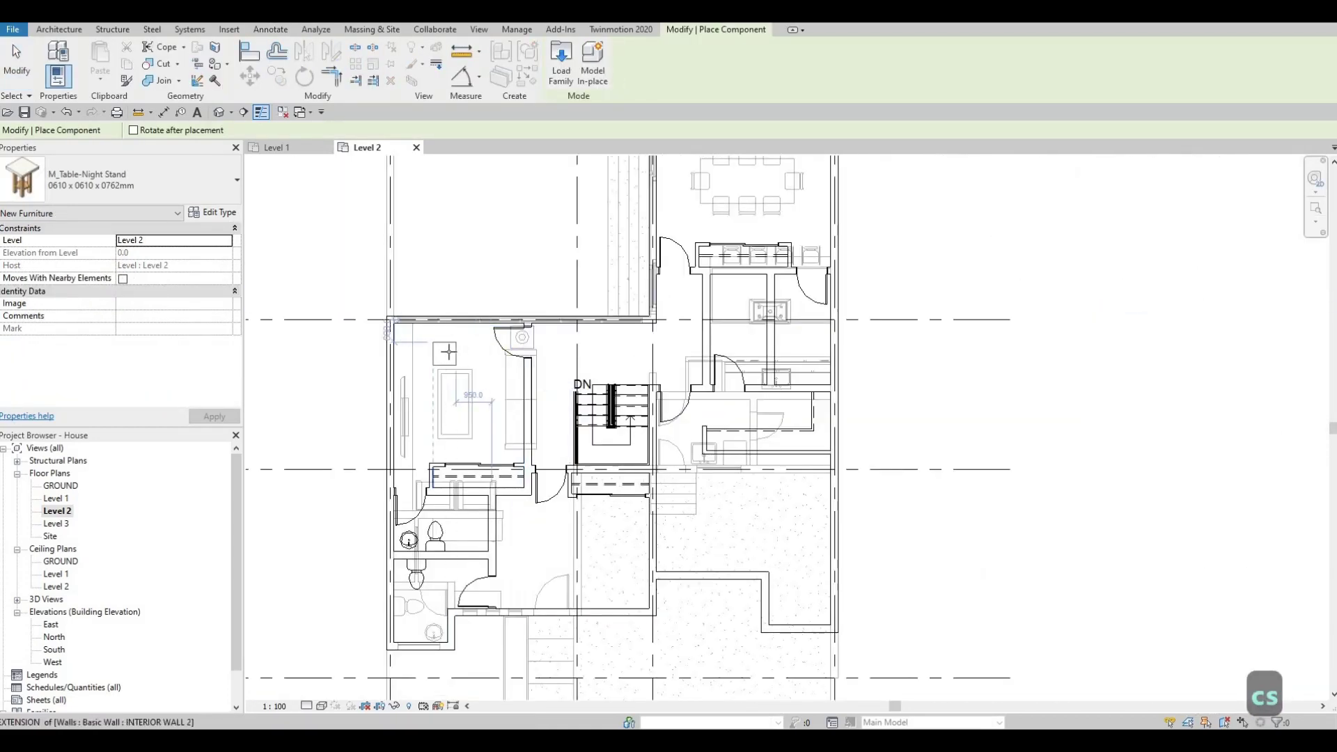
{"action": "scroll", "coordinate": [428, 350], "scroll_direction": "up", "scroll_amount": 2}
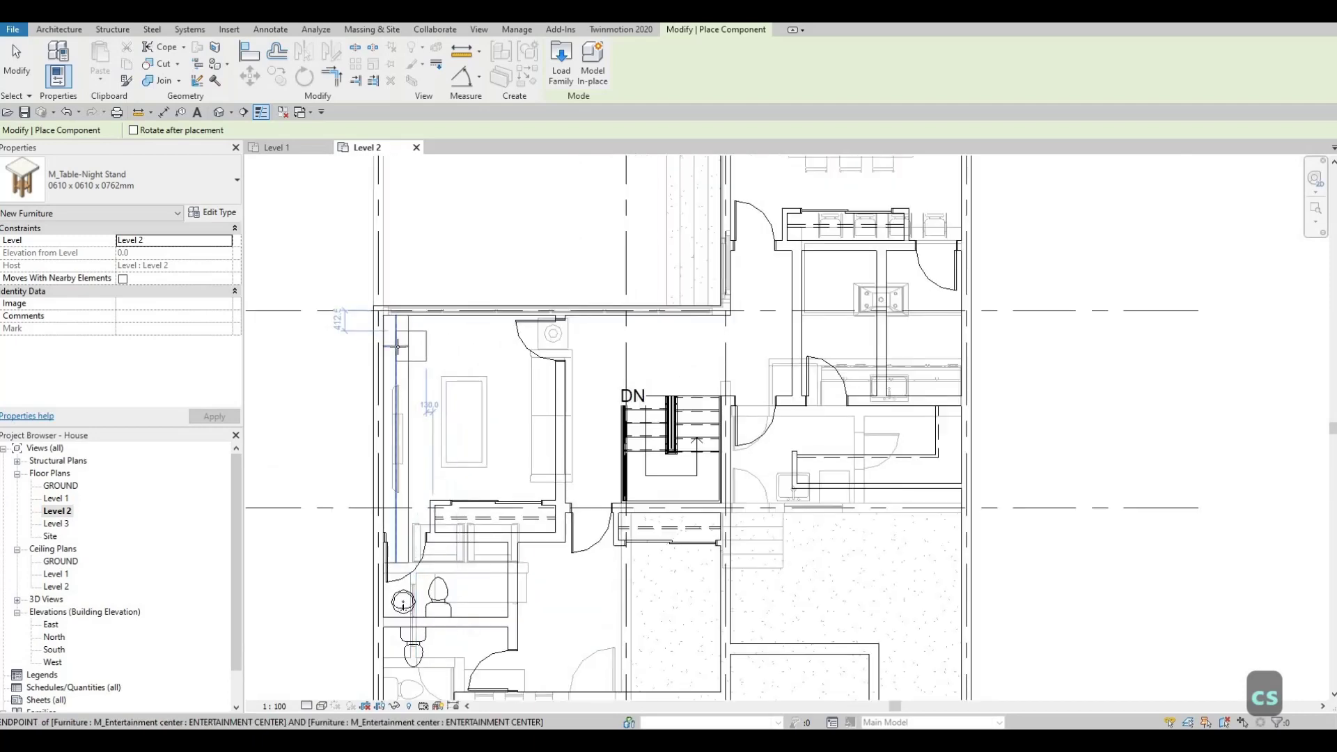
{"action": "key", "text": "Escape"}
{"action": "key", "text": "Escape"}
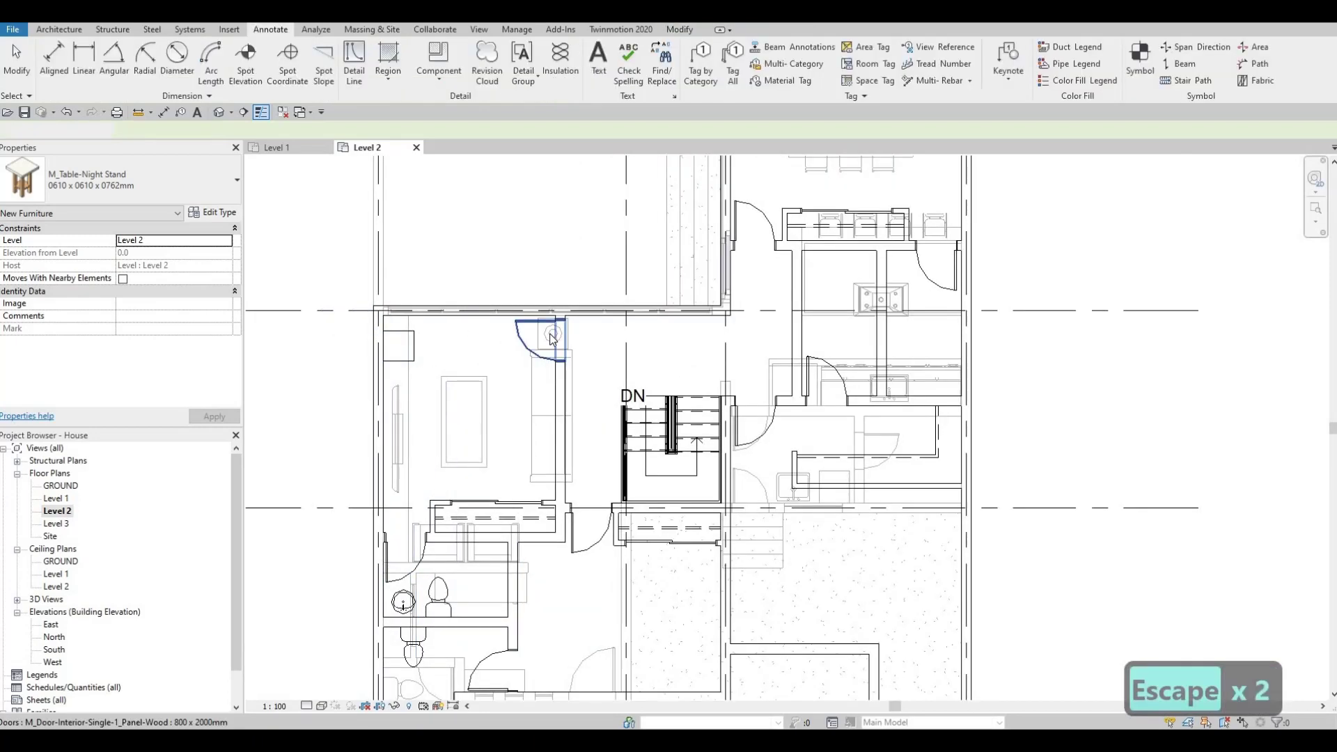
Create a similar M_Table Lamp - Standard from the underlay's lamp and place it centred on the new night stand
{"action": "left_click", "coordinate": [545, 339]}
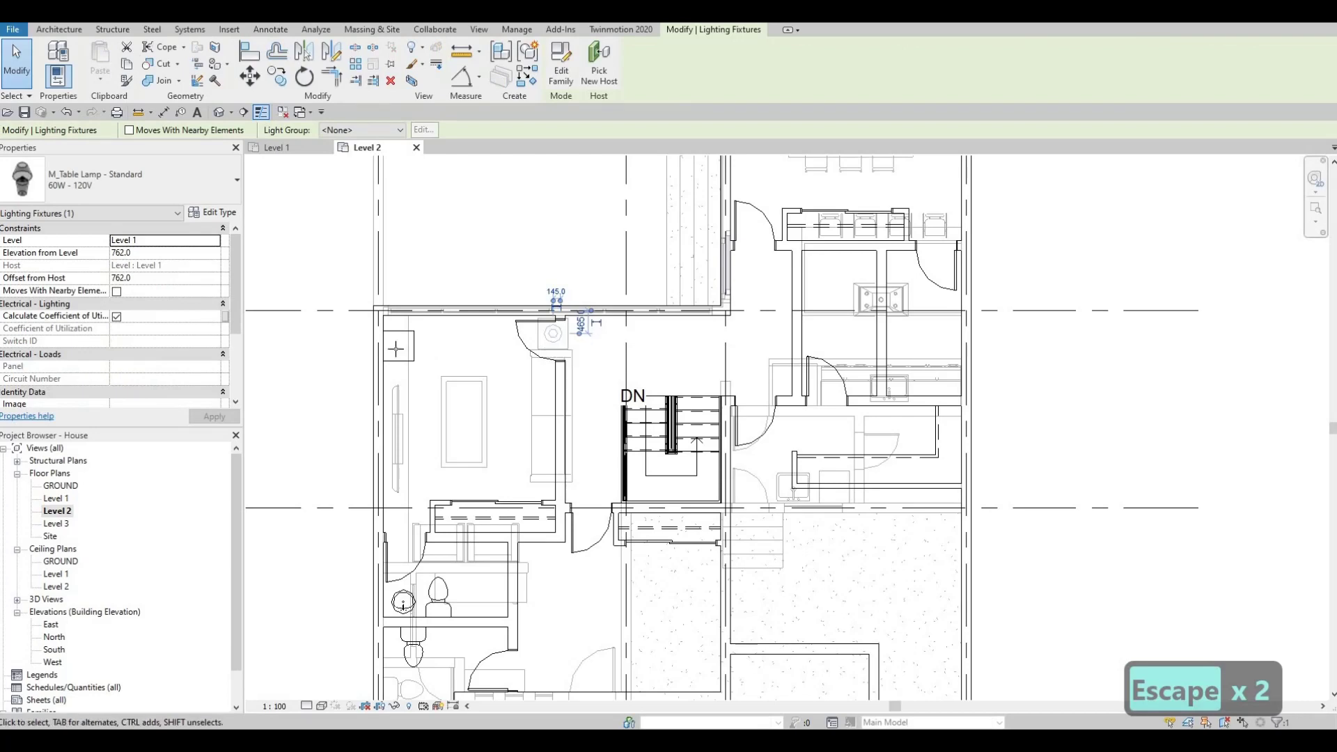
{"action": "key", "text": "c"}
{"action": "key", "text": "s"}
{"action": "scroll", "coordinate": [404, 348], "scroll_direction": "up", "scroll_amount": 2}
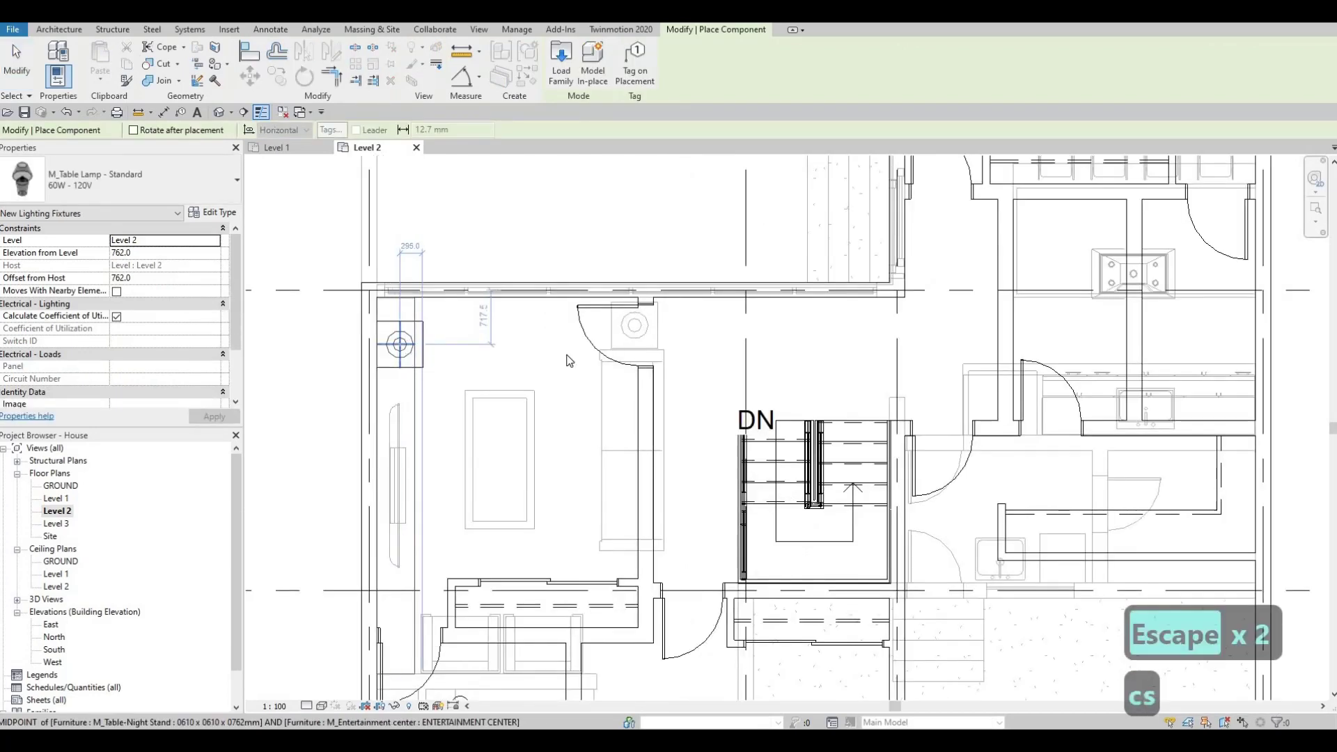
{"action": "scroll", "coordinate": [569, 360], "scroll_direction": "down", "scroll_amount": 4}
{"action": "key", "text": "Escape"}
{"action": "middle_click_drag", "start_coordinate": [690, 306], "coordinate": [617, 402]}
{"action": "key", "text": "Escape"}
{"action": "key", "text": "Escape"}
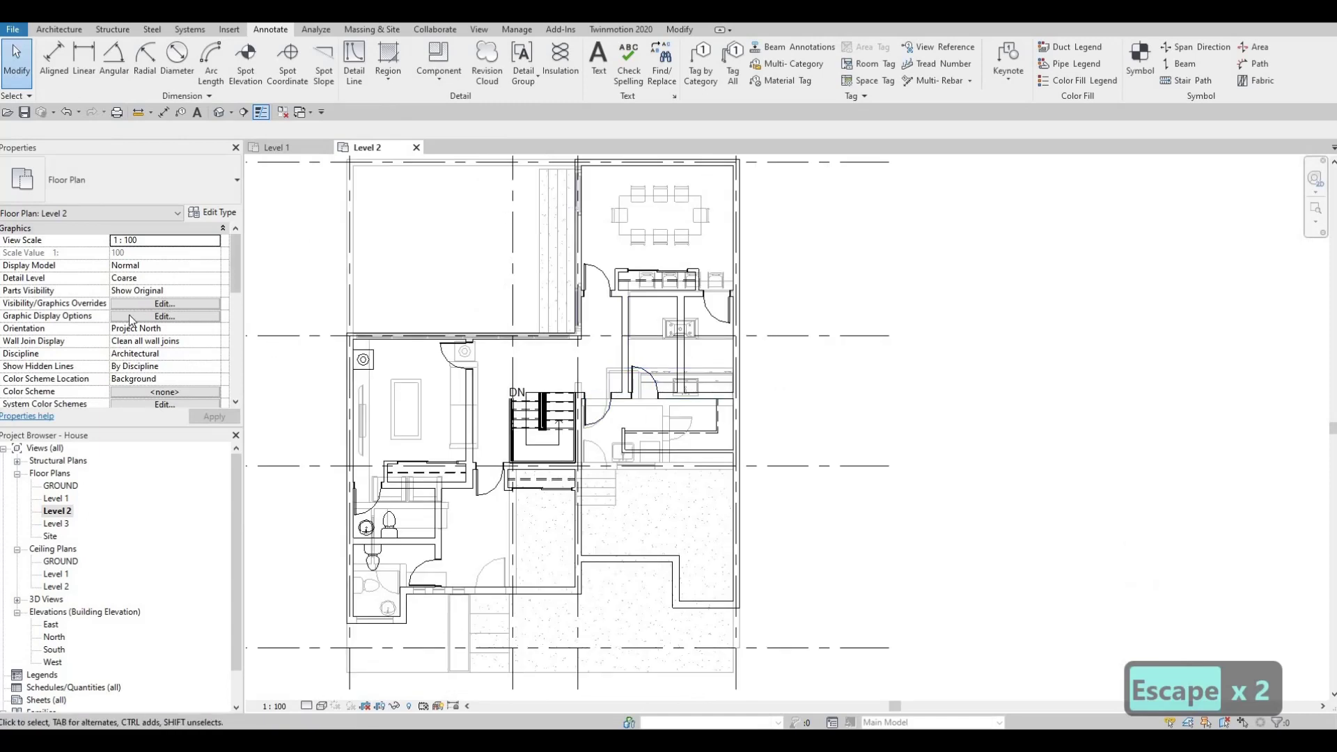
Set the Level 2 plan's underlay base level to None and apply it
{"action": "scroll", "coordinate": [128, 315], "scroll_direction": "down", "scroll_amount": 4}
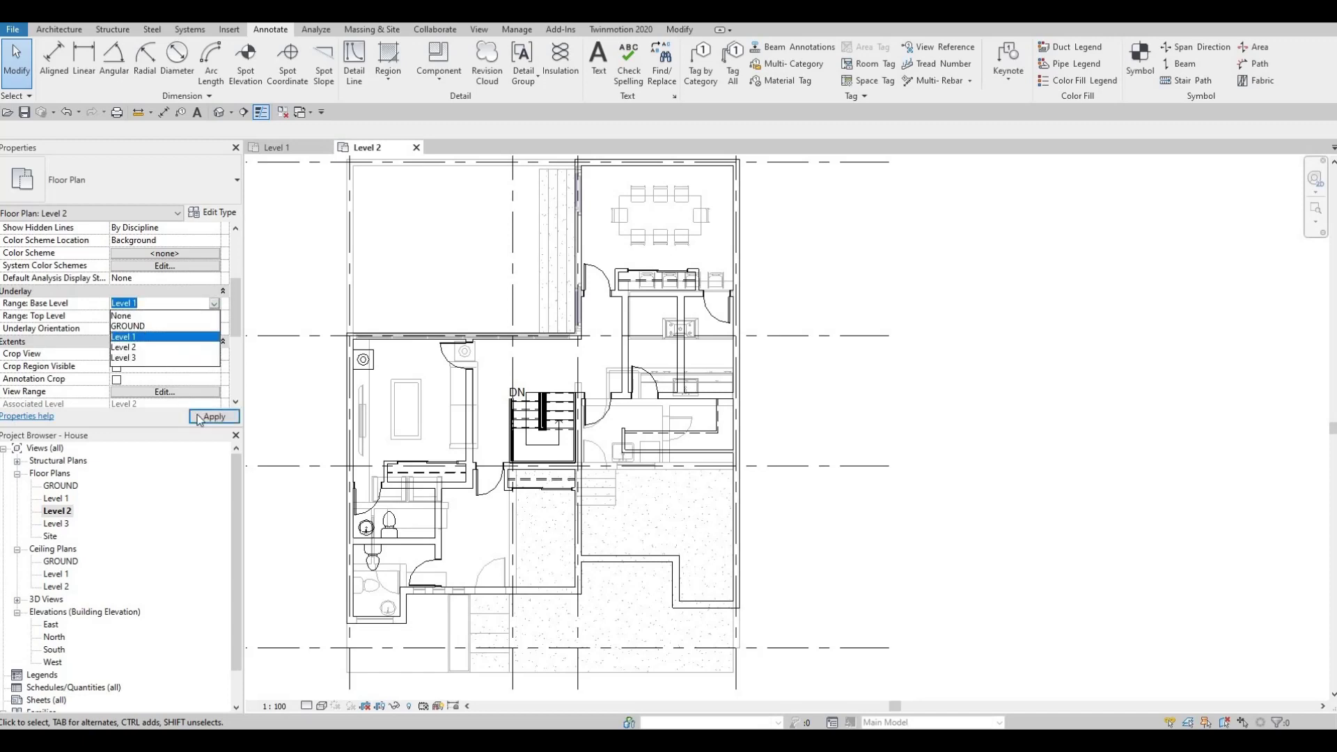
{"action": "middle_click_drag", "start_coordinate": [402, 396], "coordinate": [428, 377]}
{"action": "key", "text": "Escape"}
{"action": "scroll", "coordinate": [416, 378], "scroll_direction": "down", "scroll_amount": 1}
Nudge the upper-left bathroom's toilet seven increments away from the sink, to 1340 mm from the exterior wall
{"action": "scroll", "coordinate": [433, 465], "scroll_direction": "up", "scroll_amount": 5}
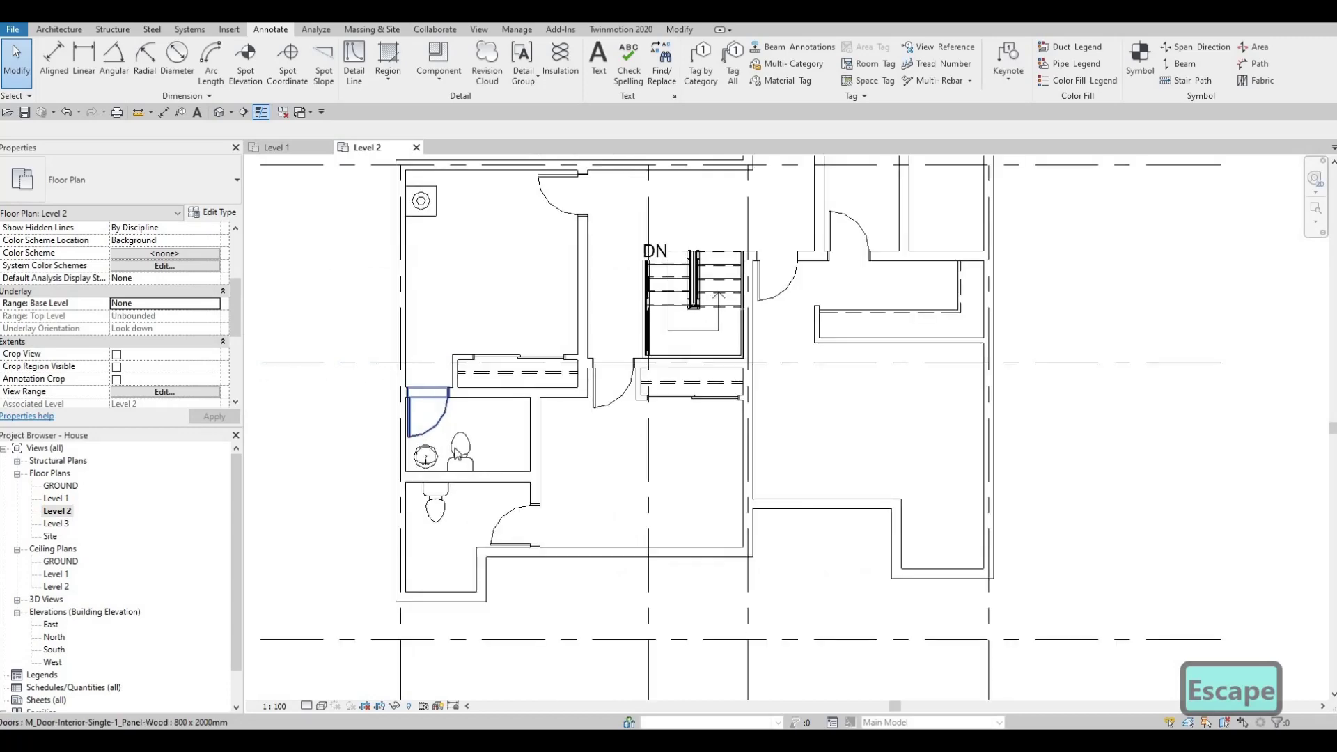
{"action": "left_click", "coordinate": [494, 470]}
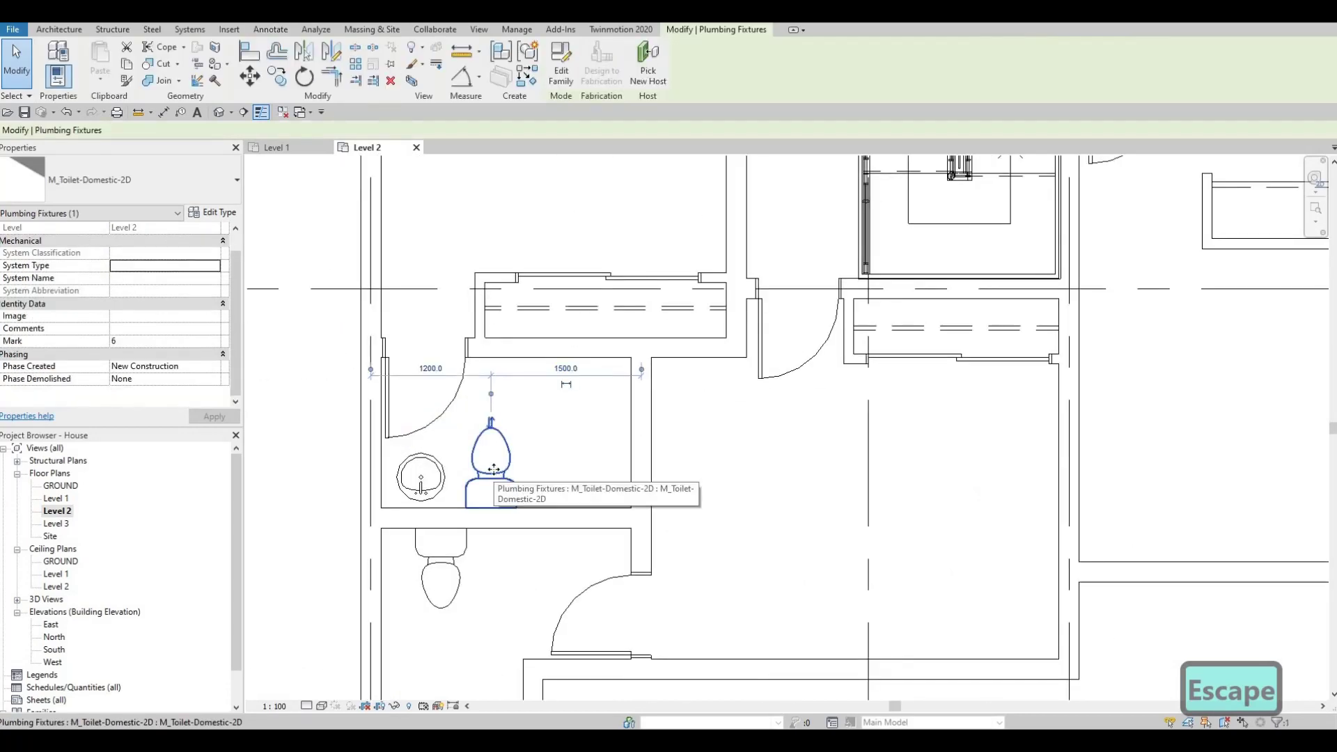
{"action": "key", "text": "Right"}
{"action": "key", "text": "Right"}
{"action": "key", "text": "Right"}
{"action": "key", "text": "Right"}
{"action": "key", "text": "Right"}
{"action": "key", "text": "Right"}
{"action": "key", "text": "Right"}
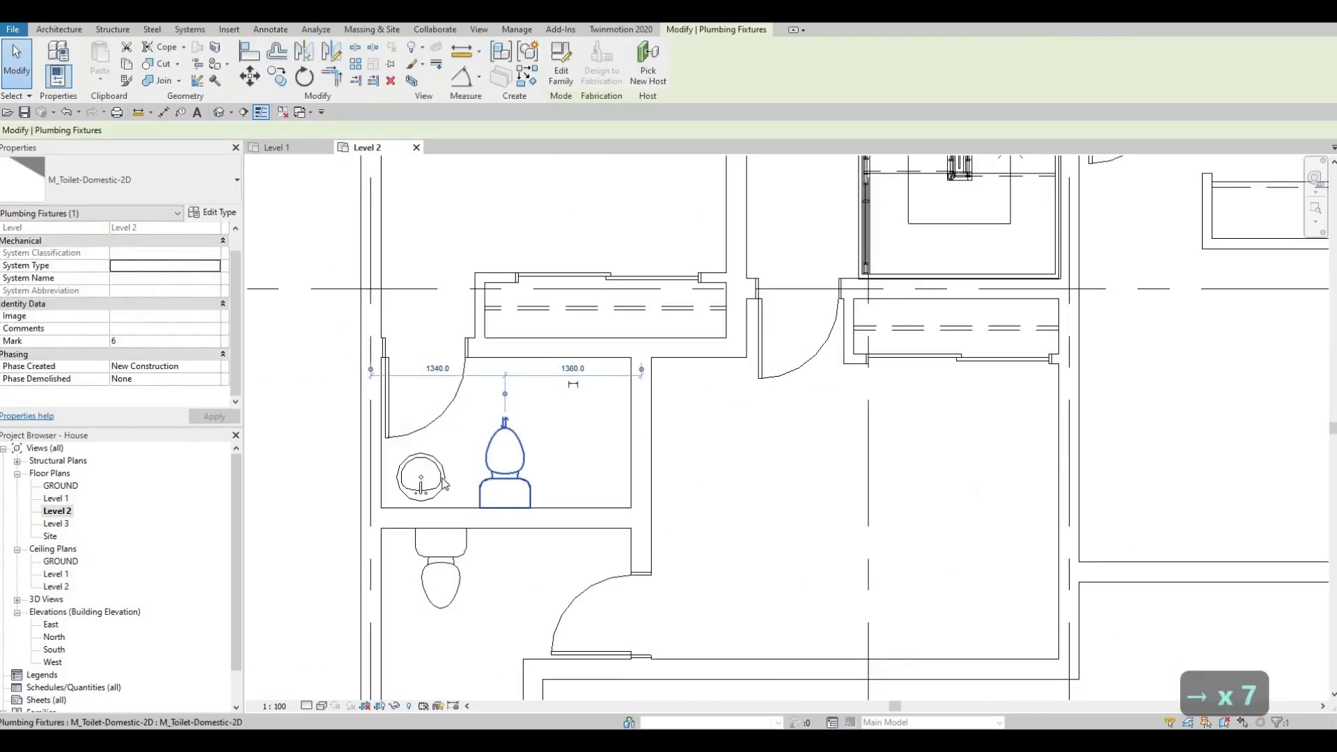
{"action": "key", "text": "Escape"}
{"action": "key", "text": "Escape"}
Create a similar round vanity sink and place it beside the toilet in the lower-left bathroom, with the faucet toward the shared wall
{"action": "left_click", "coordinate": [443, 484]}
{"action": "key", "text": "c"}
{"action": "key", "text": "s"}
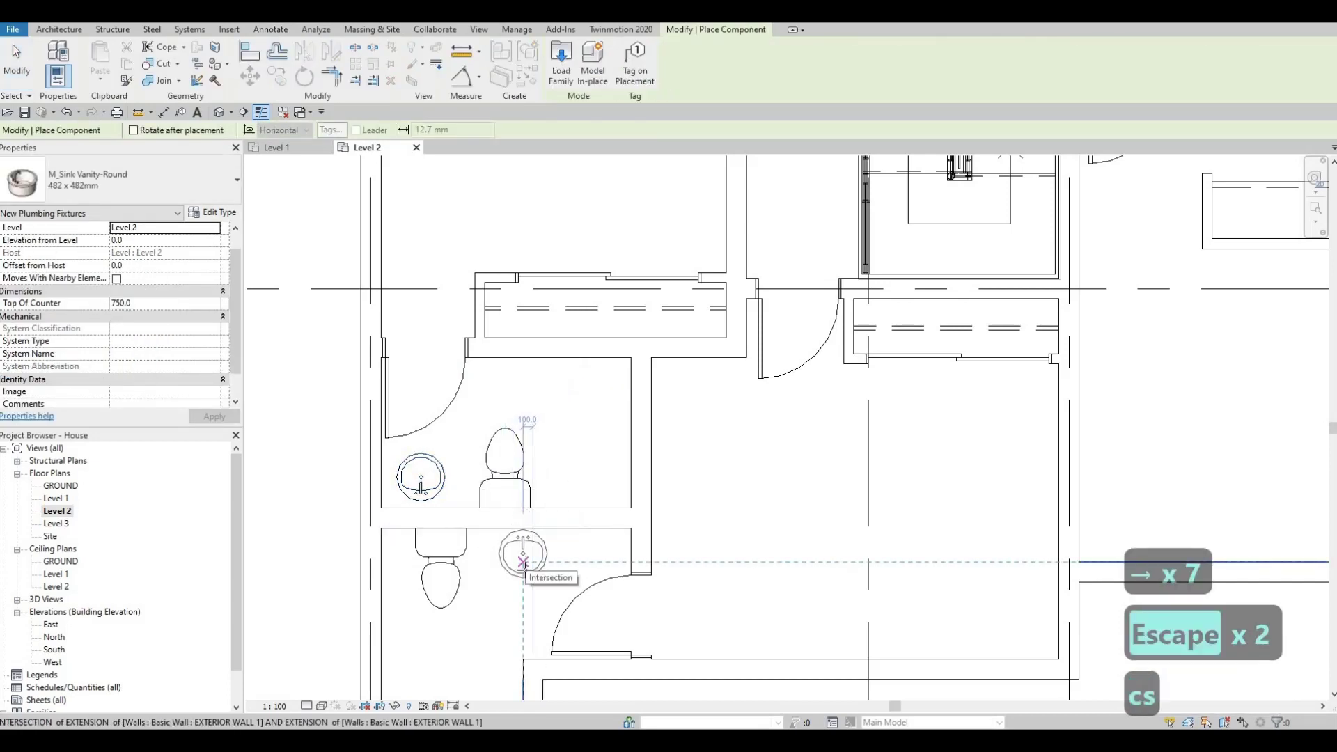
{"action": "left_click", "coordinate": [523, 560]}
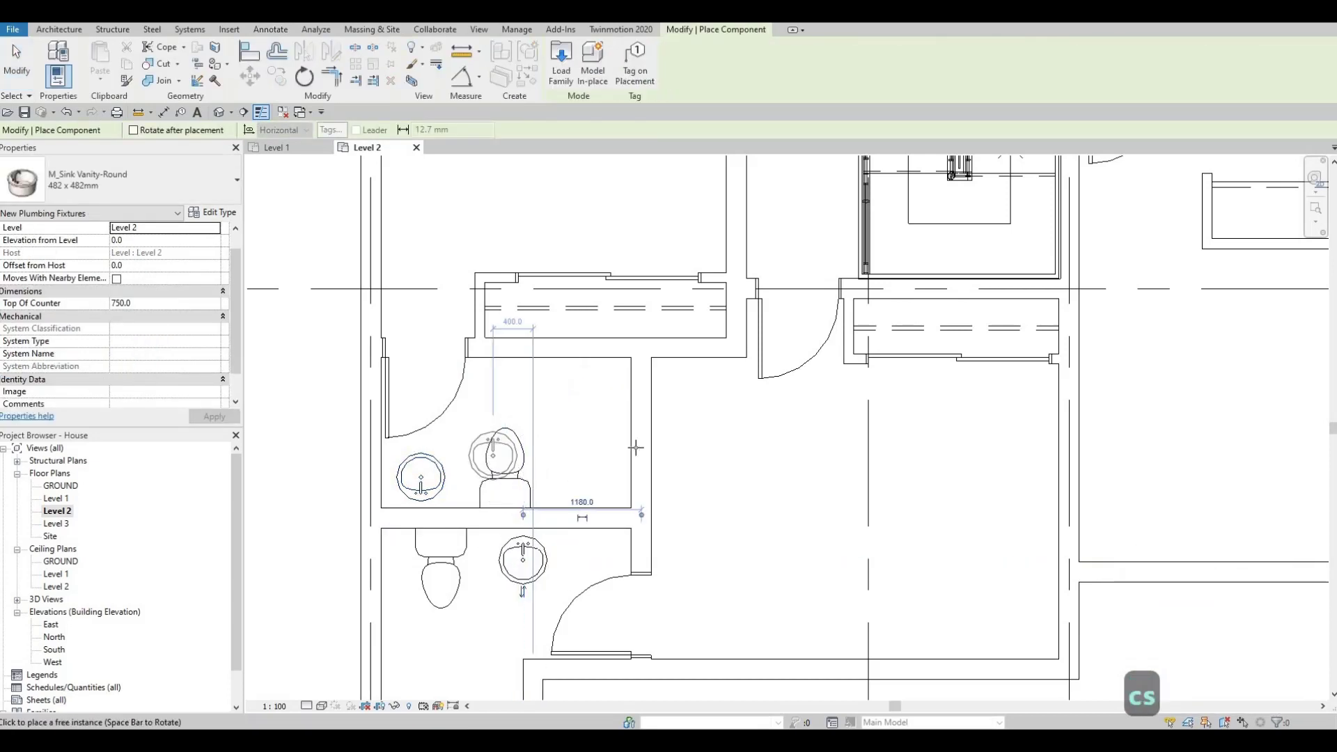
Rotate another round vanity sink to face away from the wall between the two right-hand bathrooms and place it beside that wall, near the left room's door
{"action": "scroll", "coordinate": [492, 454], "scroll_direction": "down", "scroll_amount": 2}
{"action": "middle_click_drag", "start_coordinate": [640, 436], "coordinate": [407, 465]}
{"action": "middle_click_drag", "start_coordinate": [658, 361], "coordinate": [635, 539]}
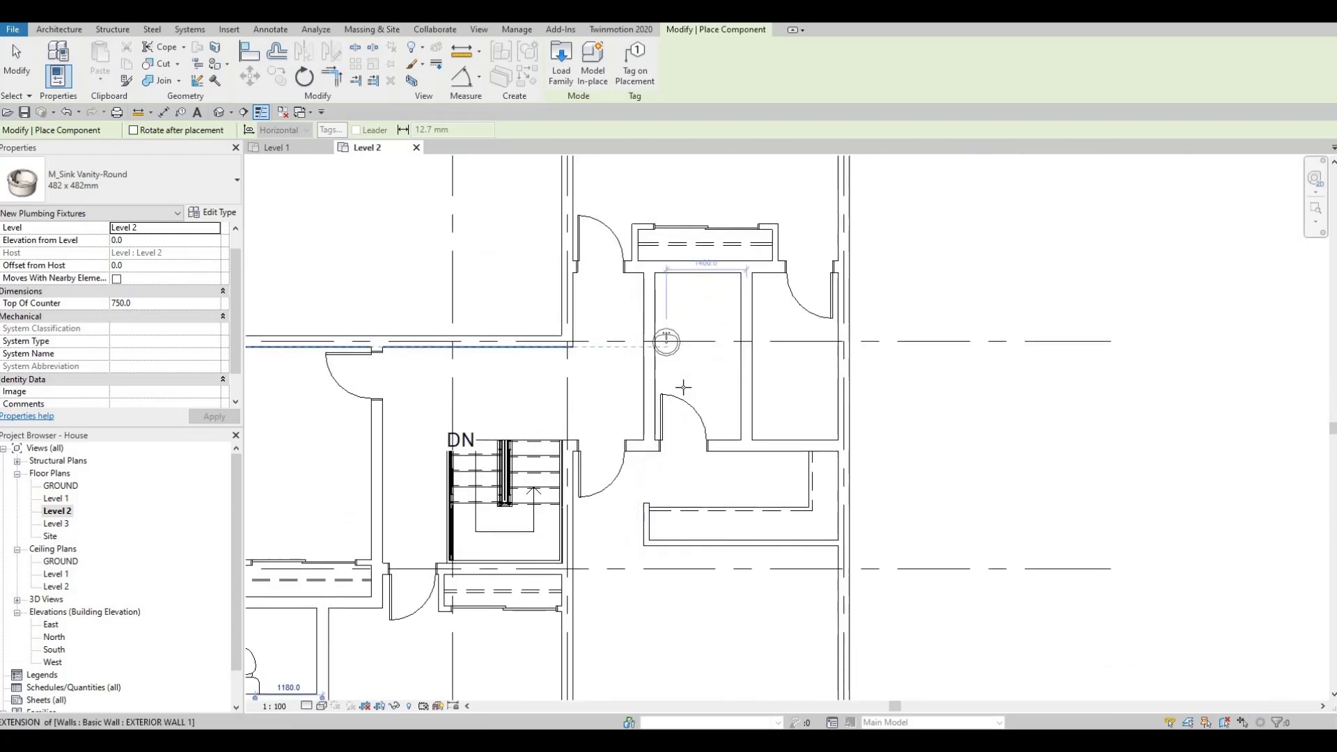
{"action": "scroll", "coordinate": [679, 366], "scroll_direction": "up", "scroll_amount": 4}
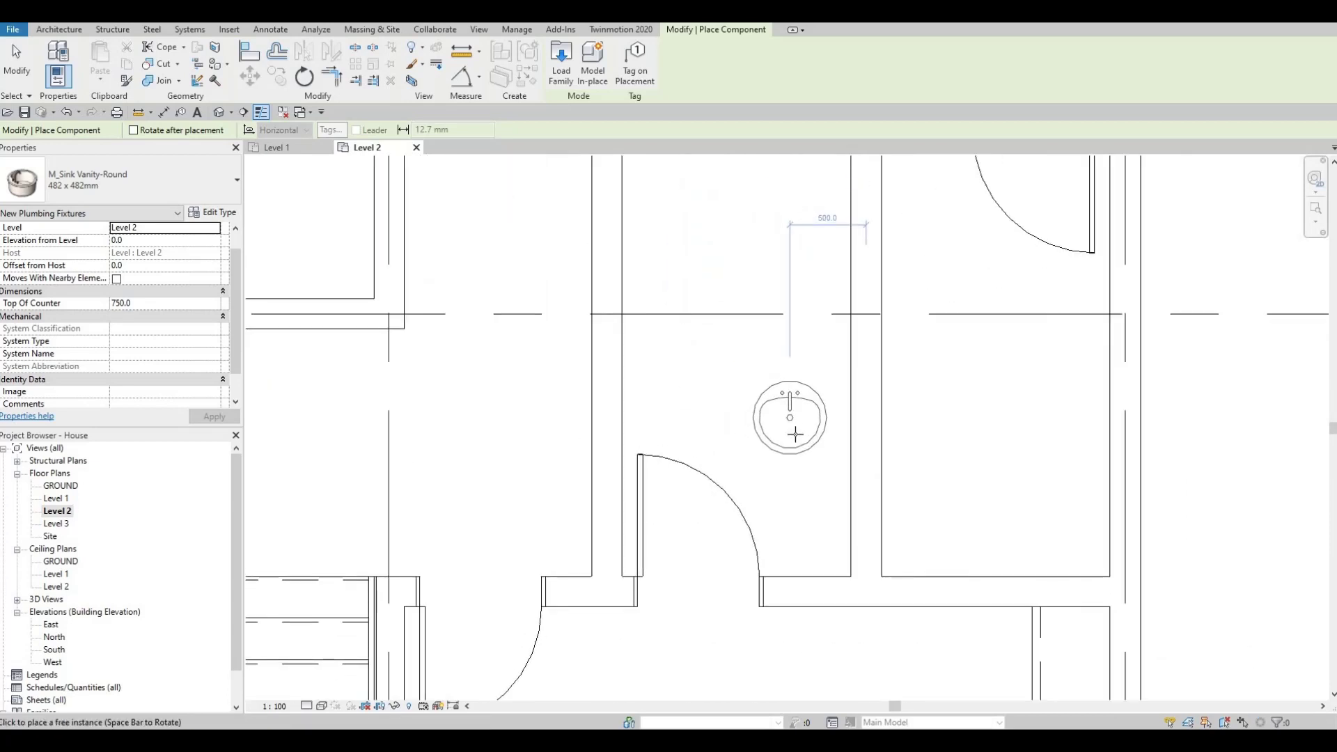
{"action": "key", "text": "space"}
{"action": "key", "text": "space"}
{"action": "key", "text": "space"}
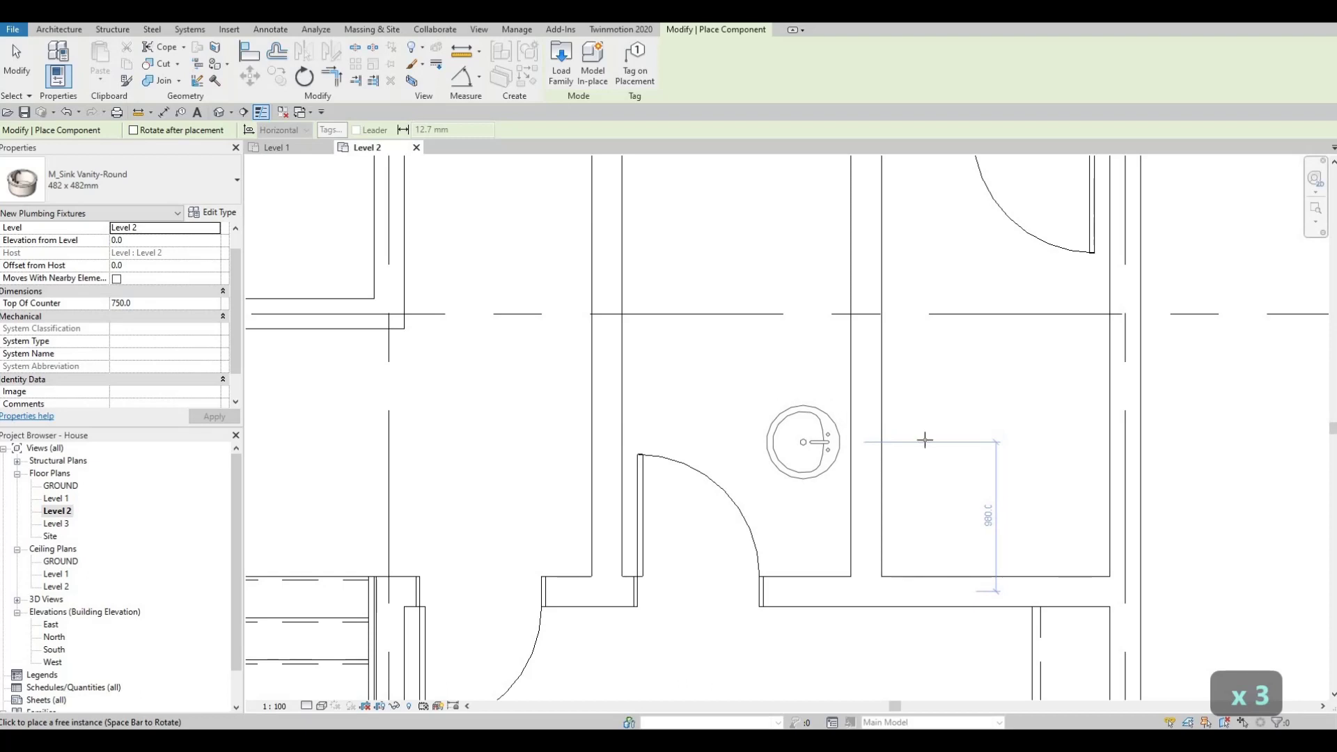
{"action": "left_click", "coordinate": [925, 439]}
Rotate another round vanity sink to back onto the wall shared by the two right-hand bathrooms and place it near the far-right bathroom's door
{"action": "scroll", "coordinate": [925, 440], "scroll_direction": "down", "scroll_amount": 3}
{"action": "key", "text": "space"}
{"action": "key", "text": "space"}
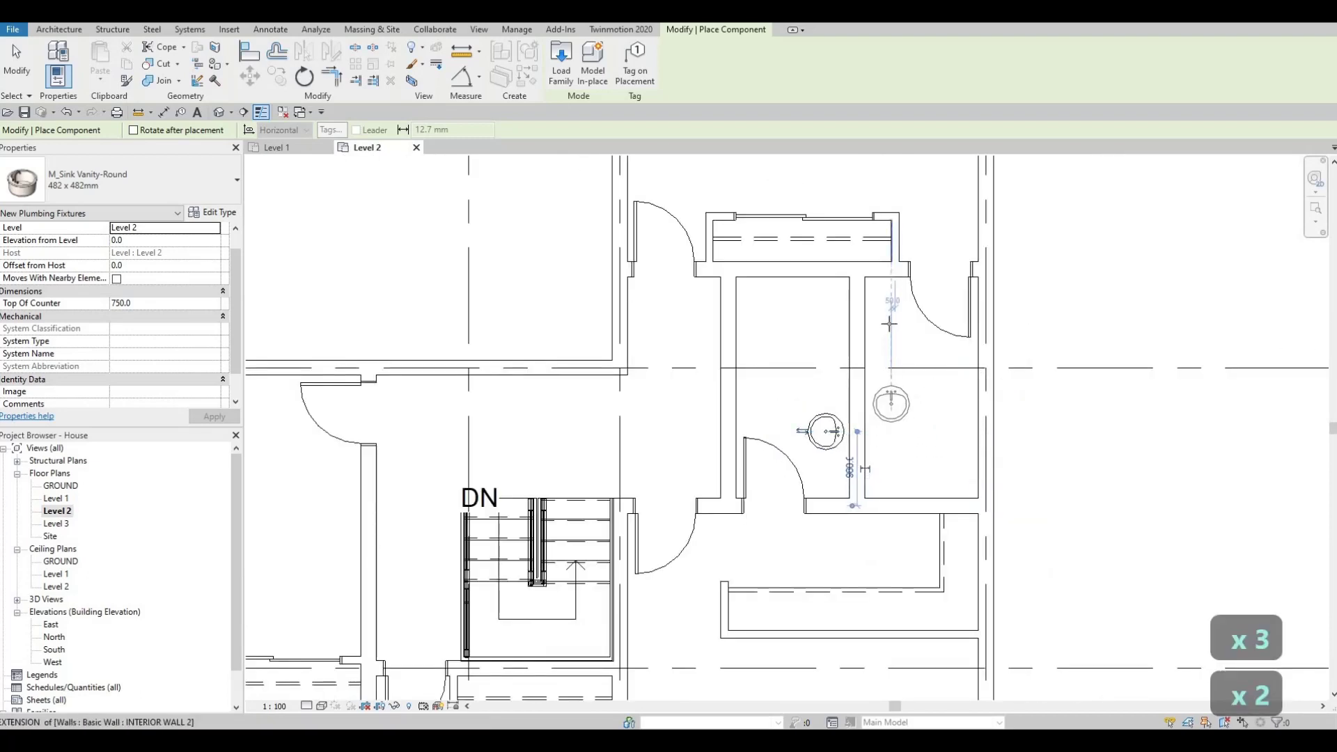
{"action": "key", "text": "space"}
{"action": "scroll", "coordinate": [889, 318], "scroll_direction": "up", "scroll_amount": 1}
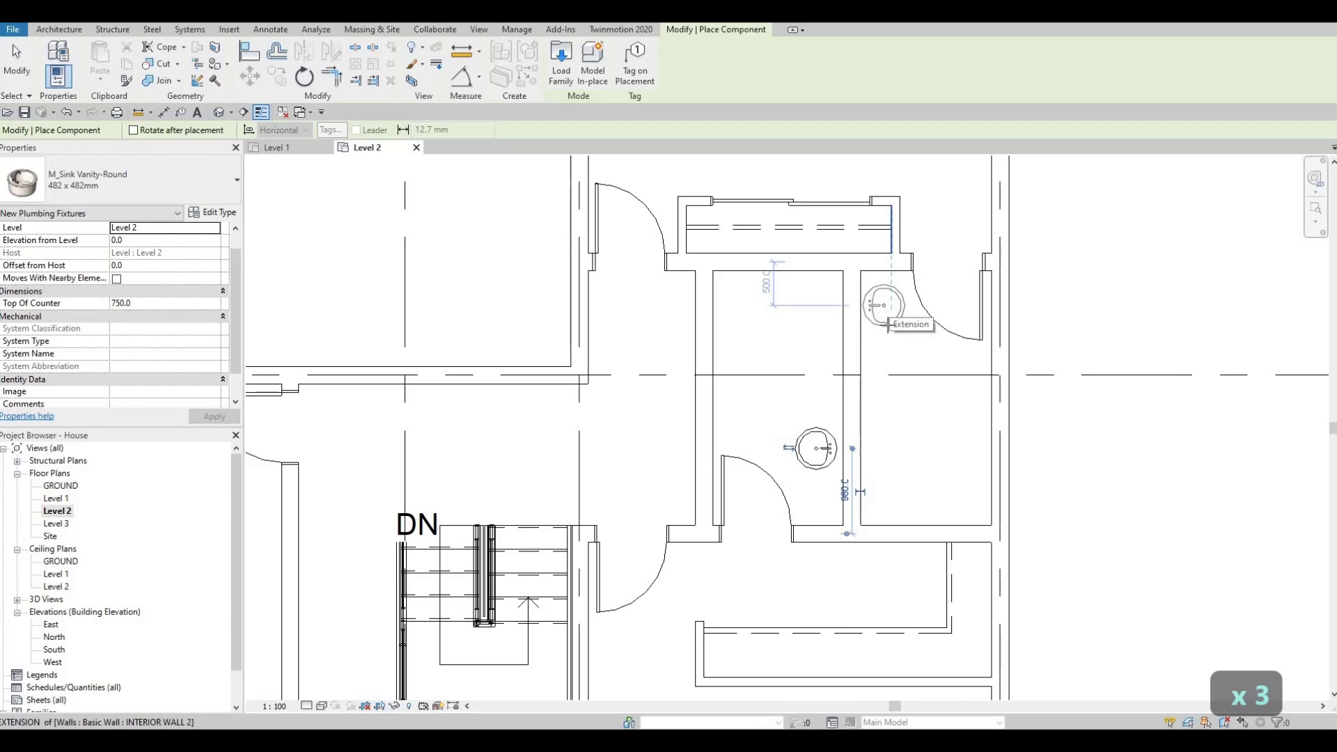
{"action": "left_click", "coordinate": [883, 323]}
{"action": "key", "text": "Escape"}
{"action": "key", "text": "Escape"}
{"action": "key", "text": "Escape"}
Create a similar 2D domestic toilet and place one on each side of the wall shared by the two right-hand bathrooms, beside the sinks
{"action": "scroll", "coordinate": [669, 457], "scroll_direction": "down", "scroll_amount": 5}
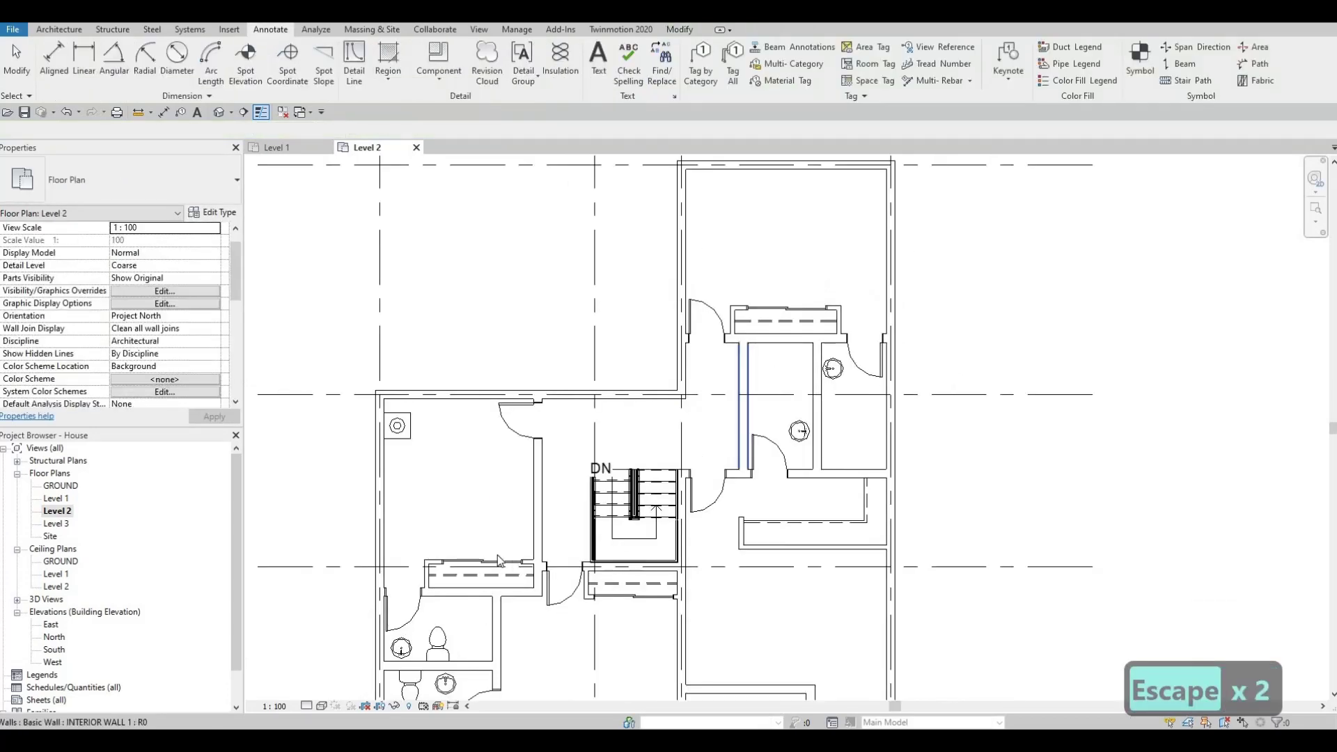
{"action": "middle_click_drag", "start_coordinate": [437, 634], "coordinate": [505, 546]}
{"action": "left_click", "coordinate": [505, 548]}
{"action": "key", "text": "c"}
{"action": "key", "text": "s"}
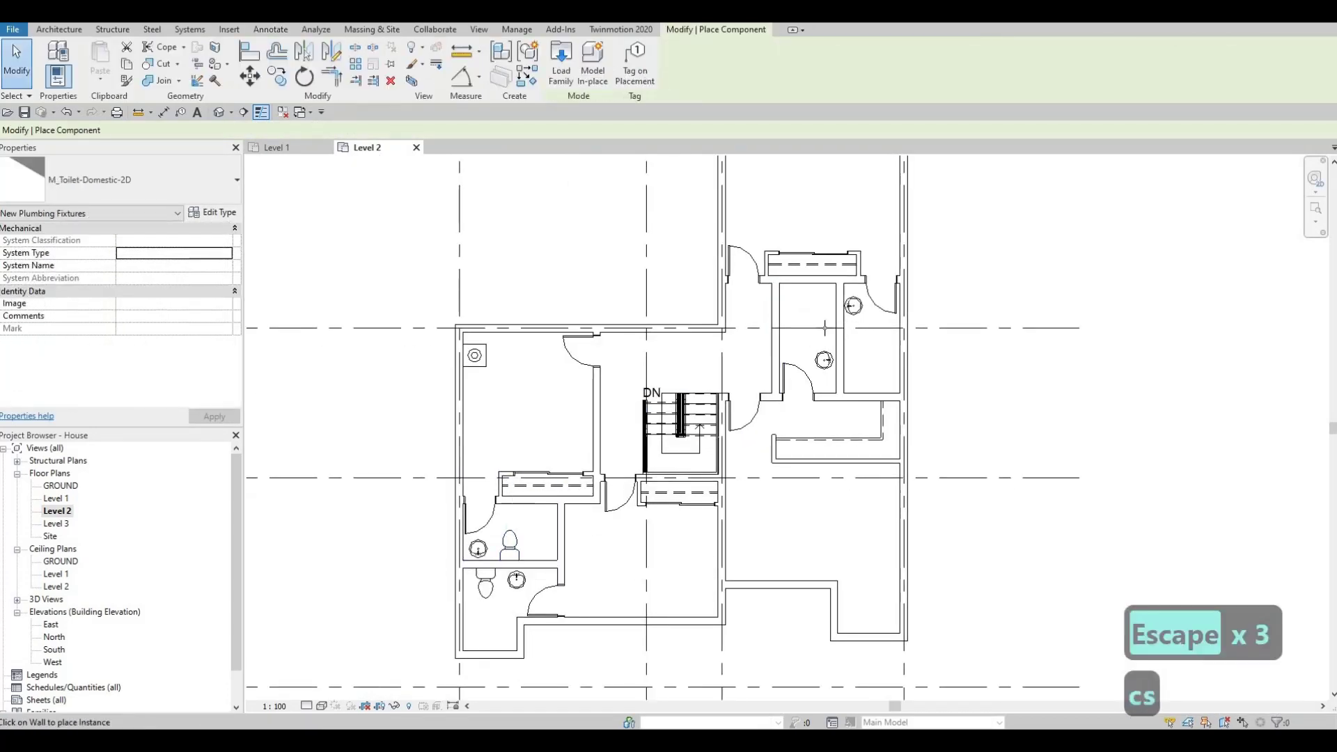
{"action": "scroll", "coordinate": [828, 334], "scroll_direction": "up", "scroll_amount": 5}
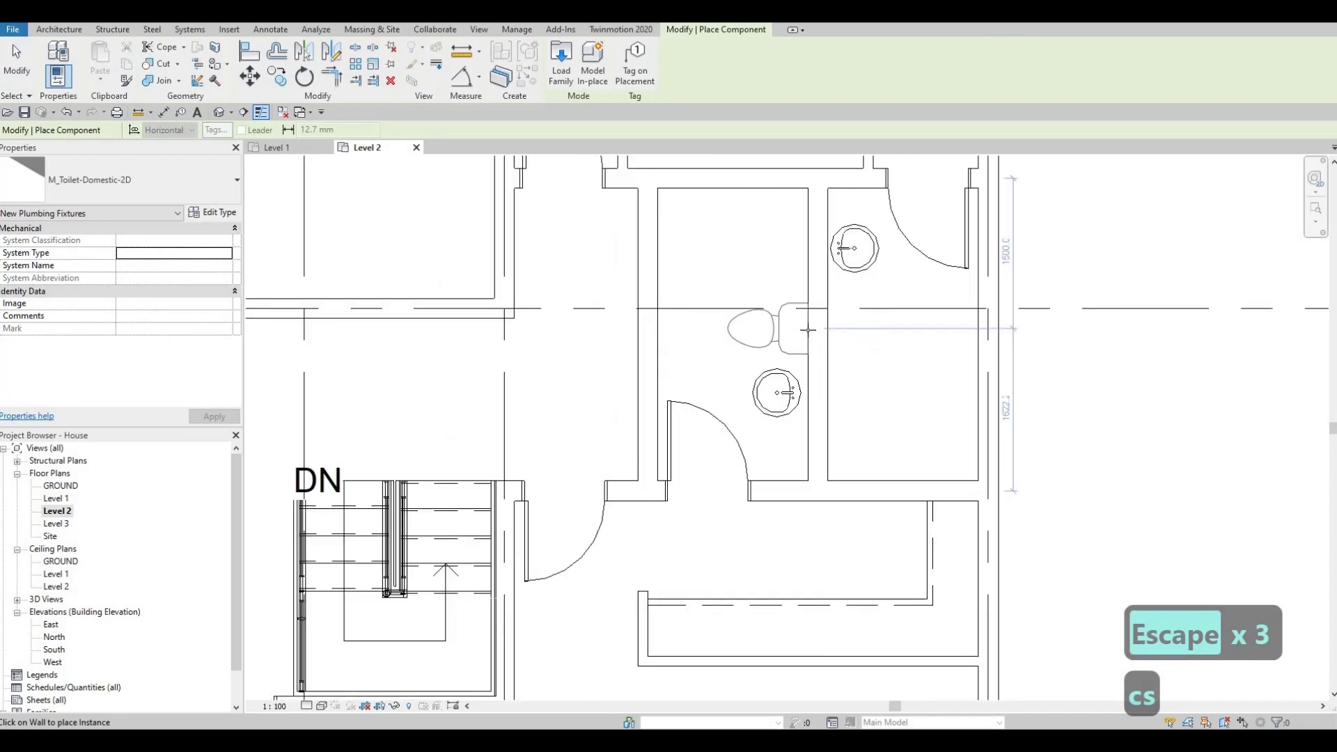
{"action": "left_click", "coordinate": [808, 330]}
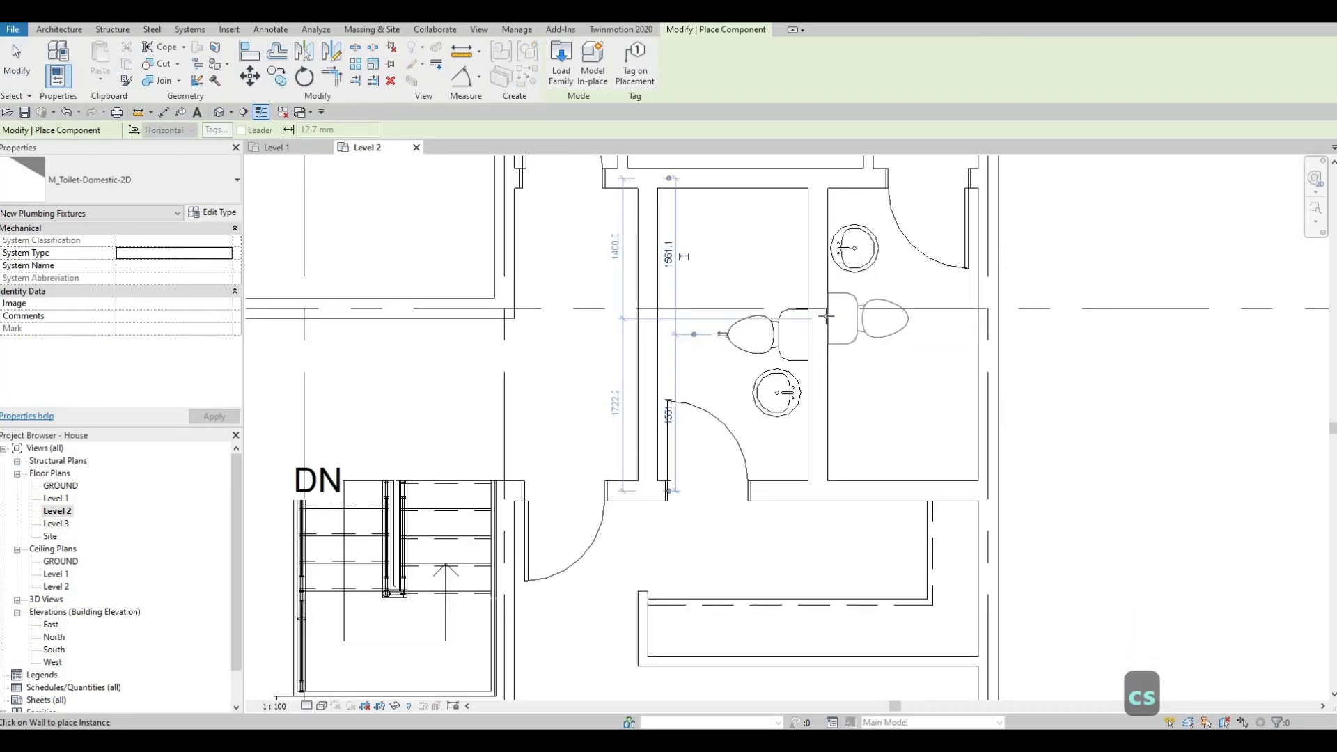
{"action": "scroll", "coordinate": [816, 353], "scroll_direction": "down", "scroll_amount": 3}
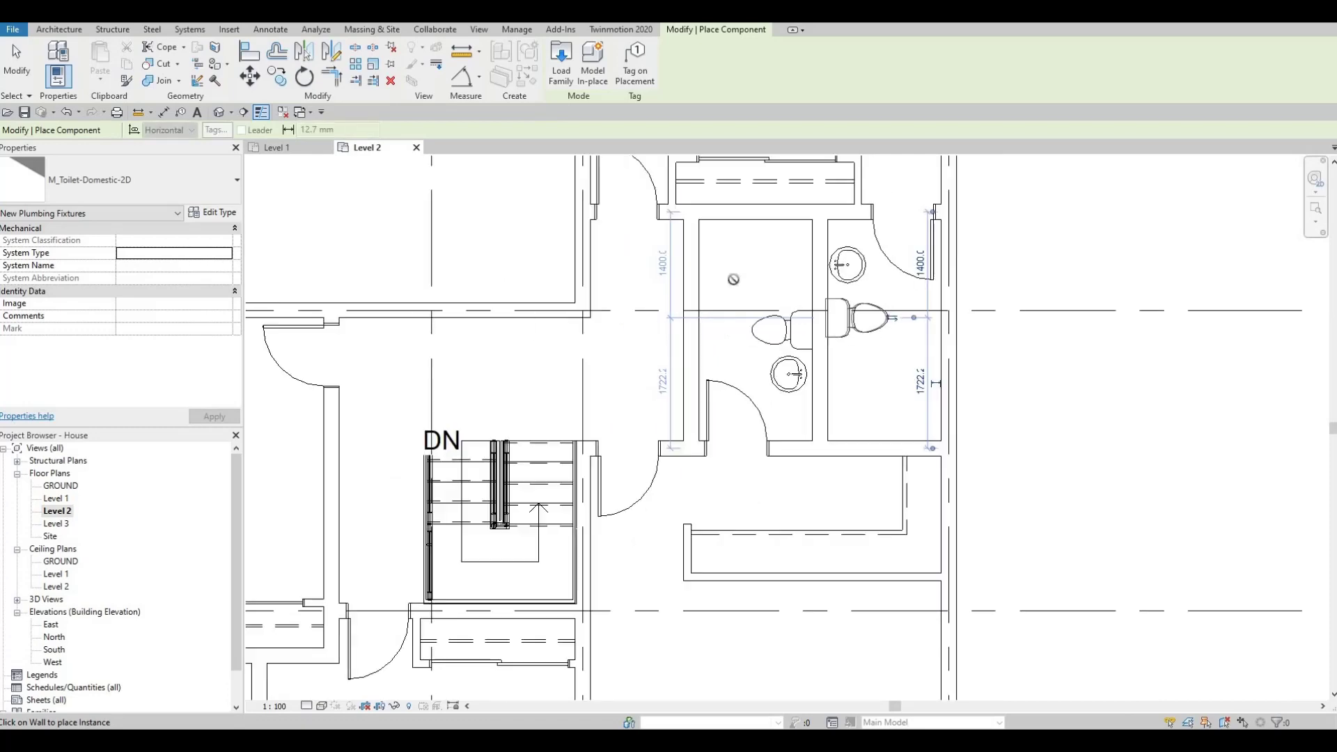
{"action": "scroll", "coordinate": [799, 385], "scroll_direction": "up", "scroll_amount": 2}
{"action": "key", "text": "Escape"}
{"action": "key", "text": "Escape"}
Nudge the sink left of the right-hand bathrooms' shared wall six increments away from its toilet, to 860 mm, and one increment toward that wall
{"action": "left_click", "coordinate": [794, 373]}
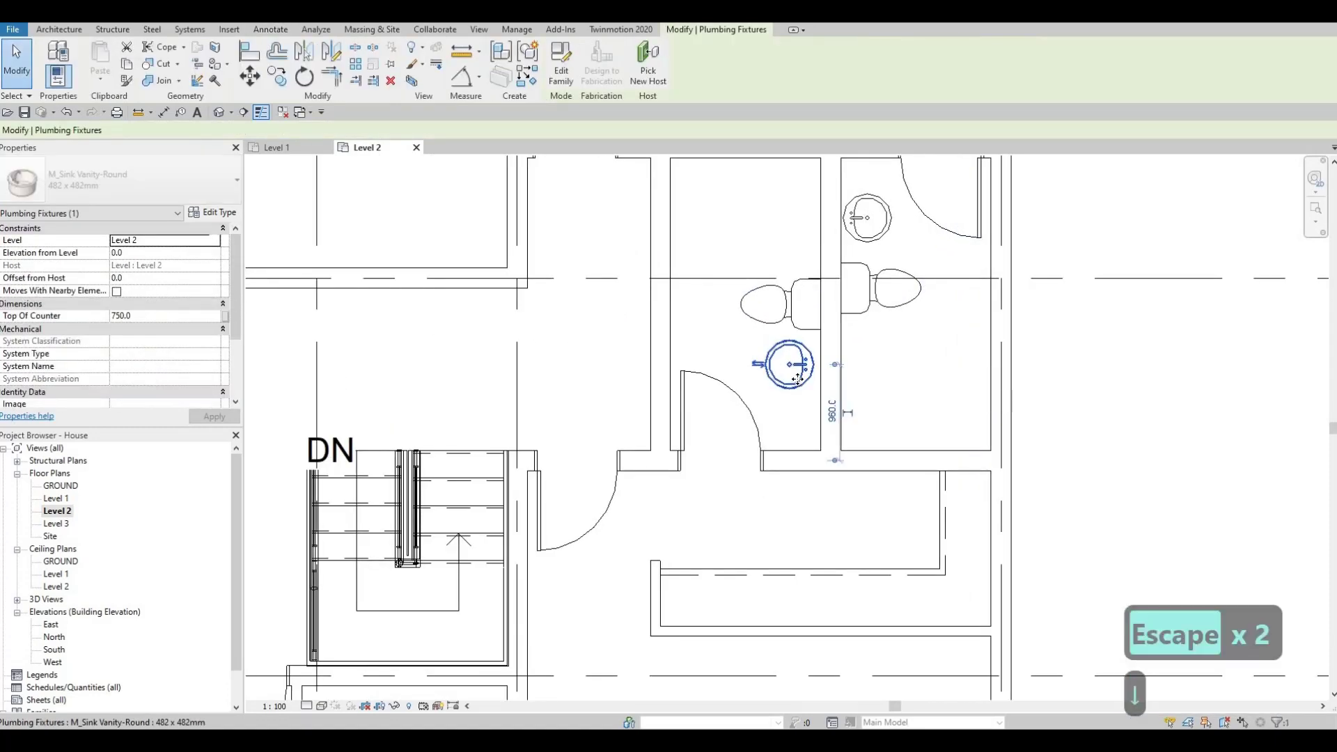
{"action": "key", "text": "Down"}
{"action": "key", "text": "Down"}
{"action": "key", "text": "Down"}
{"action": "key", "text": "Down"}
{"action": "key", "text": "Down"}
{"action": "key", "text": "Right"}
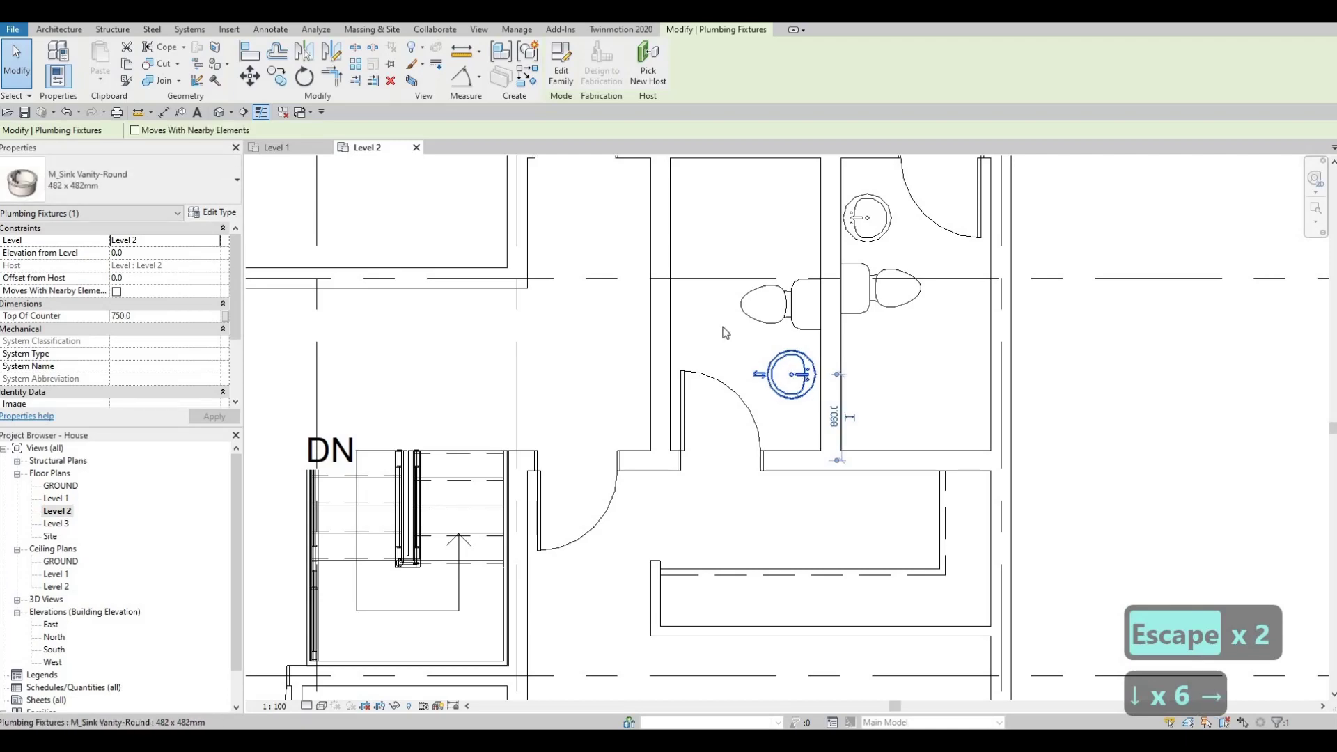
{"action": "key", "text": "Escape"}
{"action": "key", "text": "Escape"}
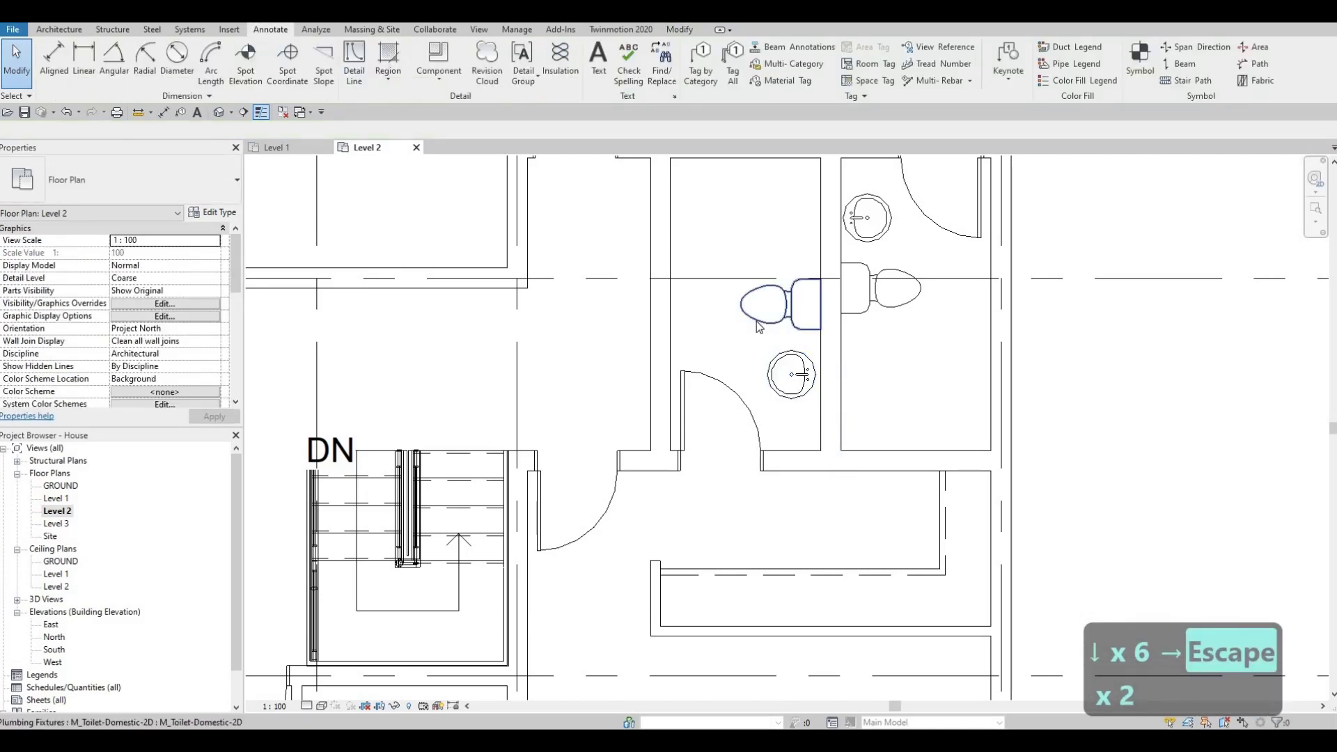
Nudge the toilet left of the right-hand bathrooms' shared wall two increments toward its sink, and the far-right toilet one increment toward its own
{"action": "left_click", "coordinate": [757, 322]}
{"action": "key", "text": "Down"}
{"action": "key", "text": "Down"}
{"action": "key", "text": "Escape"}
{"action": "key", "text": "Escape"}
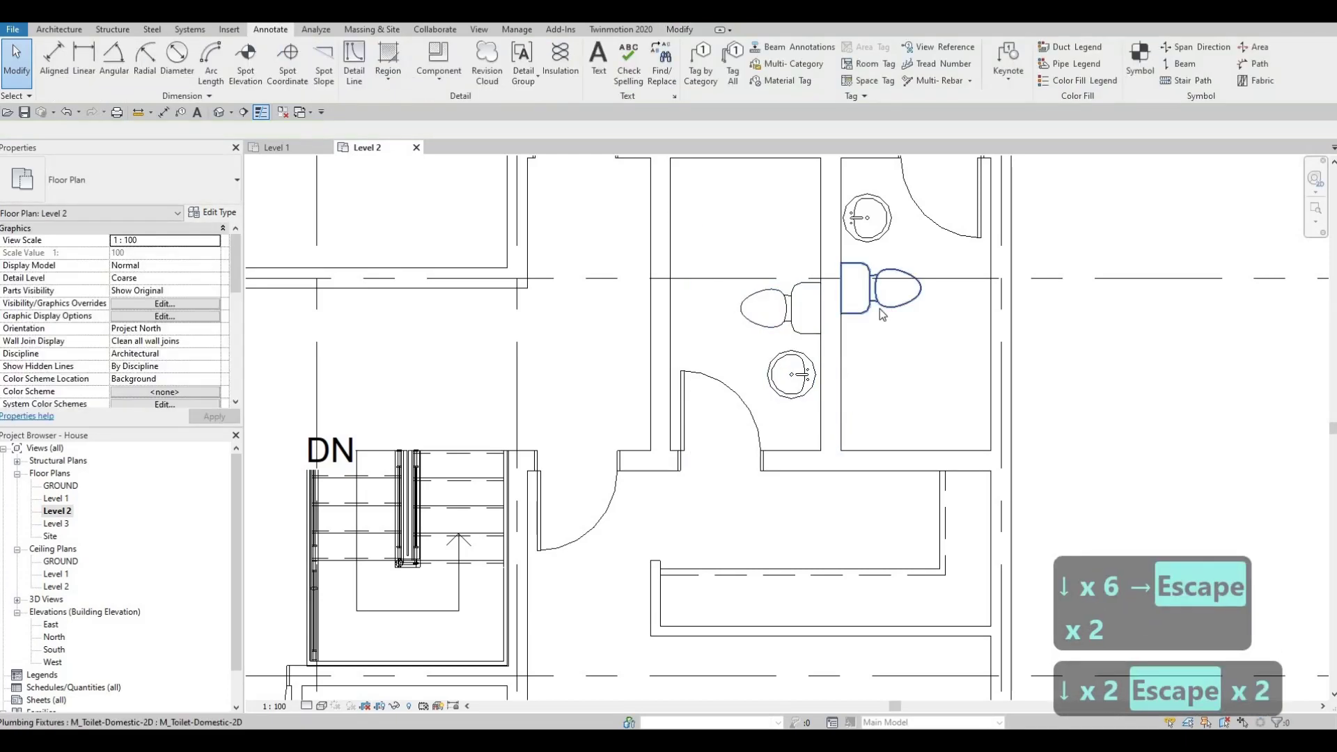
{"action": "left_click", "coordinate": [880, 308]}
{"action": "key", "text": "Up"}
{"action": "key", "text": "Escape"}
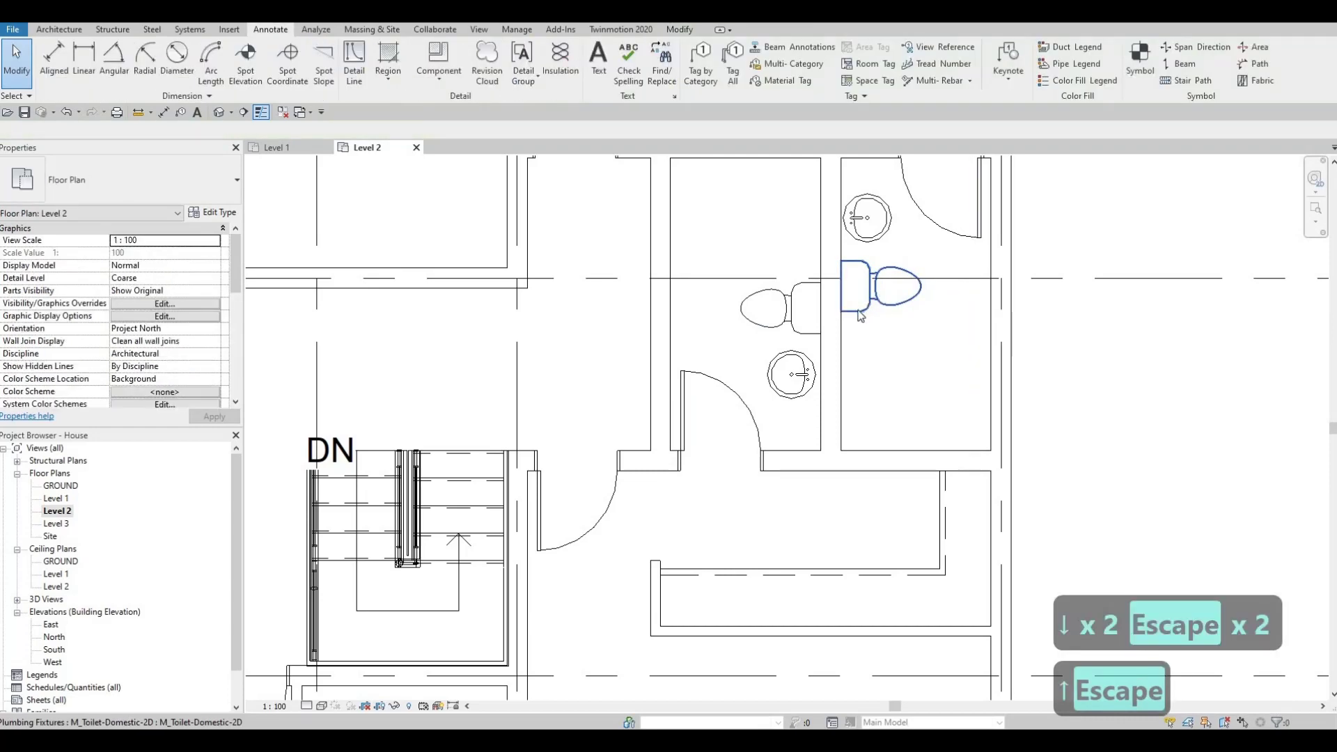
{"action": "scroll", "coordinate": [861, 316], "scroll_direction": "down", "scroll_amount": 2}
{"action": "key", "text": "Escape"}
Nudge the far-right bathroom's sink slightly away from its toilet, toward the closet wall
{"action": "left_click", "coordinate": [869, 249]}
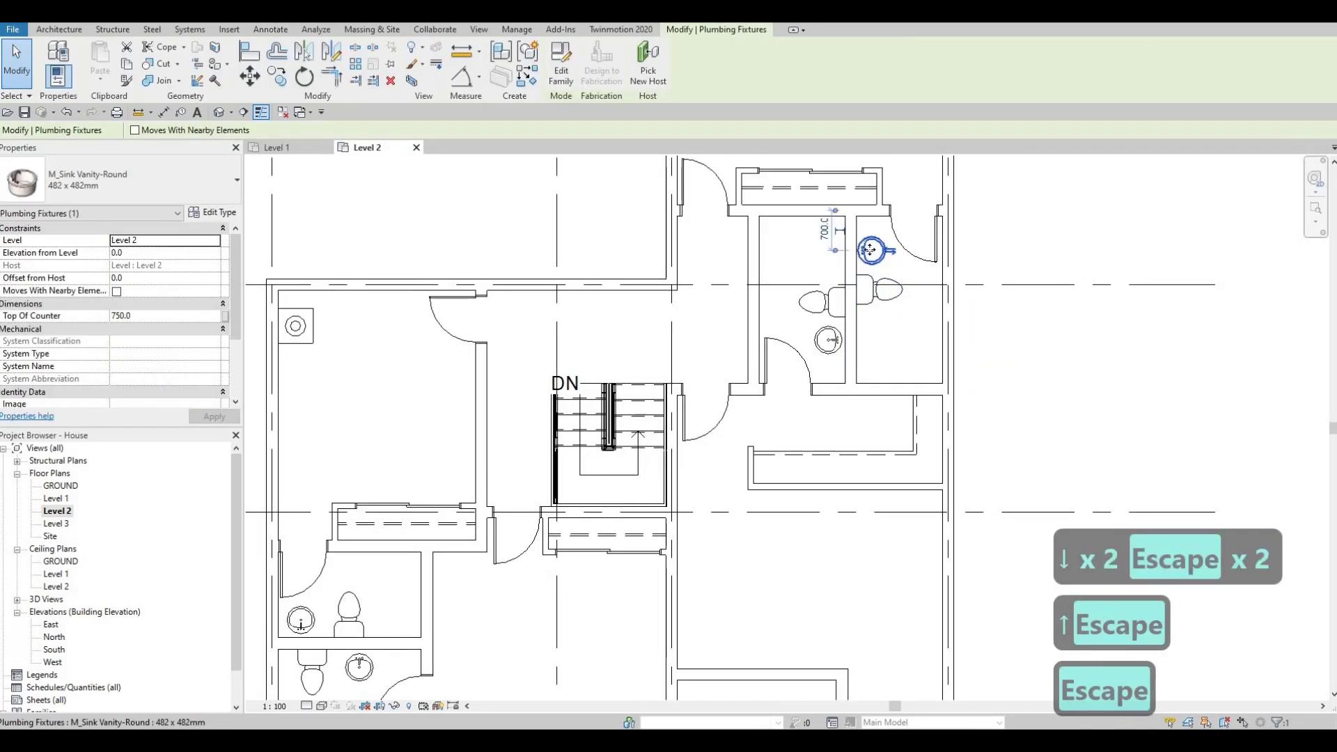
{"action": "left_click_drag", "start_coordinate": [869, 250], "coordinate": [868, 246]}
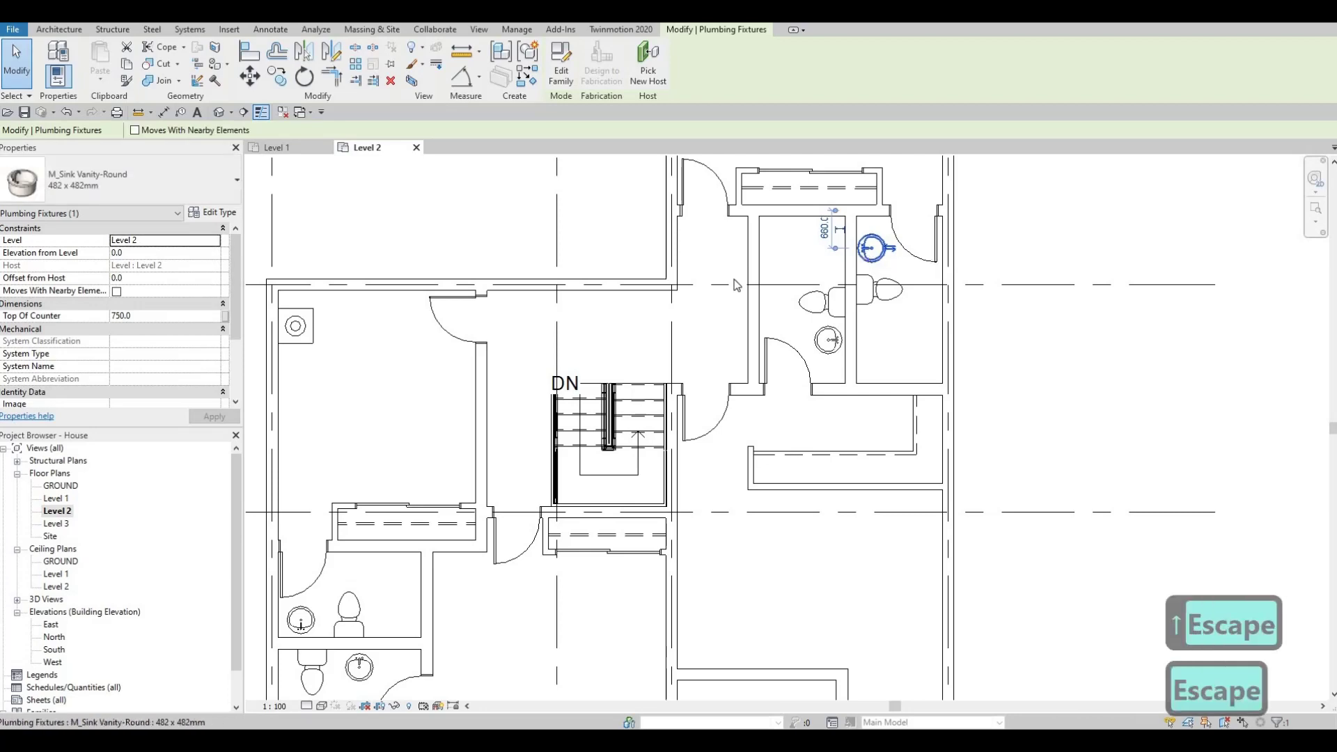
{"action": "key", "text": "Escape"}
{"action": "key", "text": "Escape"}
Nudge the lower-left bathroom's round sink one increment toward the wall behind it and one increment away from the toilet
{"action": "scroll", "coordinate": [705, 280], "scroll_direction": "down", "scroll_amount": 1}
{"action": "middle_click_drag", "start_coordinate": [674, 356], "coordinate": [852, 348]}
{"action": "scroll", "coordinate": [852, 348], "scroll_direction": "down", "scroll_amount": 1}
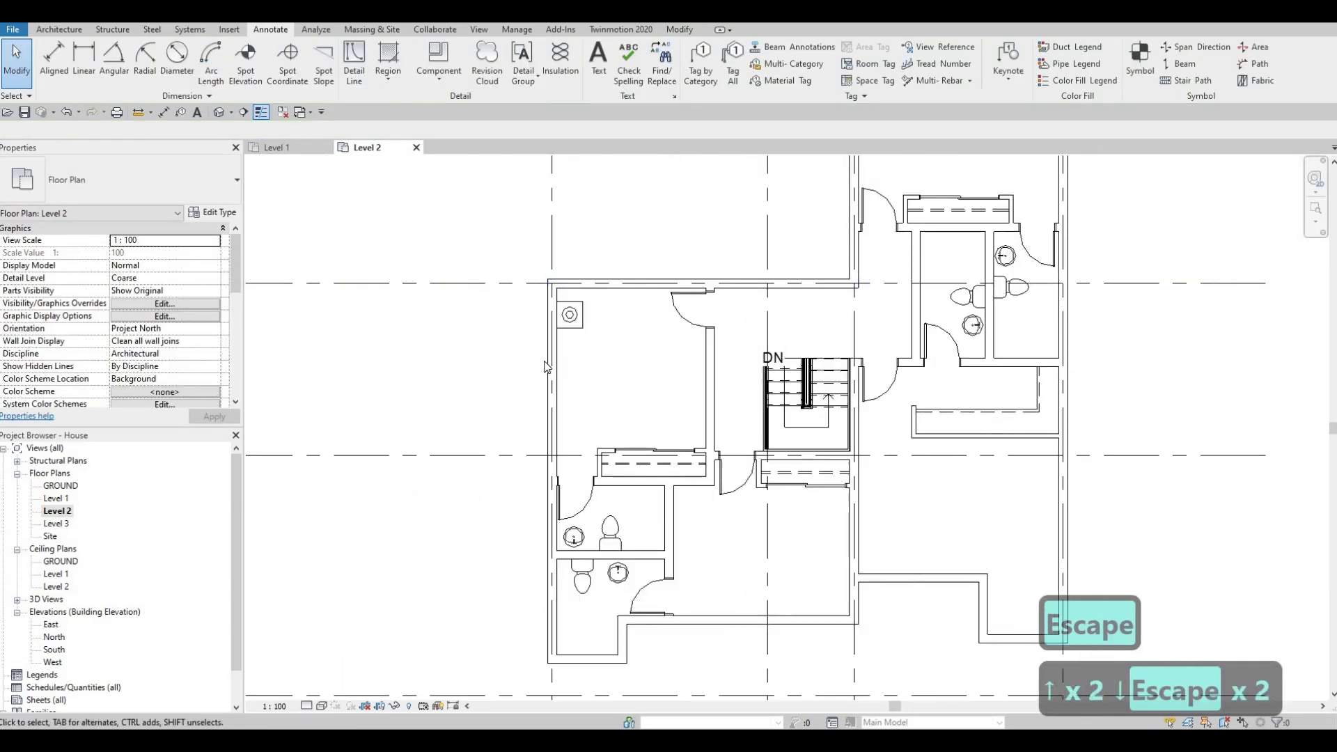
{"action": "scroll", "coordinate": [544, 361], "scroll_direction": "down", "scroll_amount": 1}
{"action": "middle_click_drag", "start_coordinate": [648, 530], "coordinate": [539, 467]}
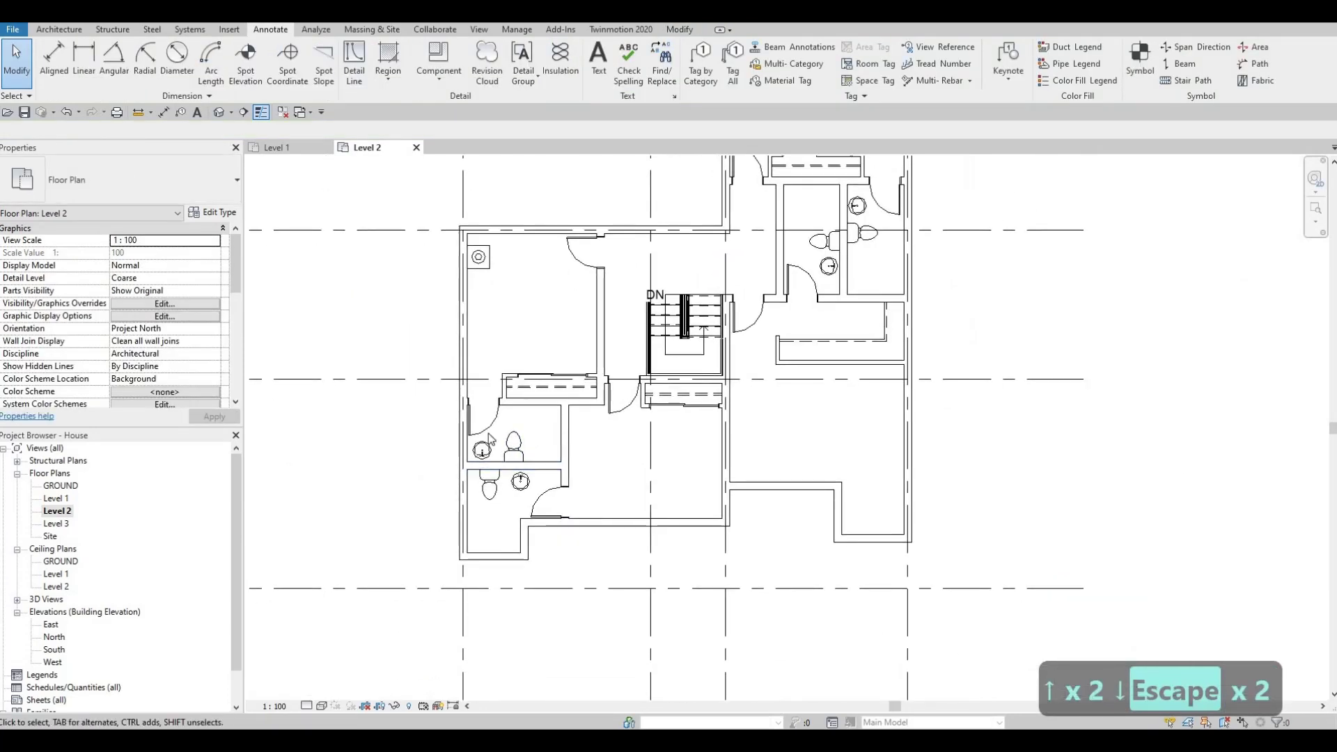
{"action": "scroll", "coordinate": [522, 451], "scroll_direction": "up", "scroll_amount": 2}
{"action": "scroll", "coordinate": [521, 499], "scroll_direction": "up", "scroll_amount": 1}
{"action": "left_click", "coordinate": [519, 498]}
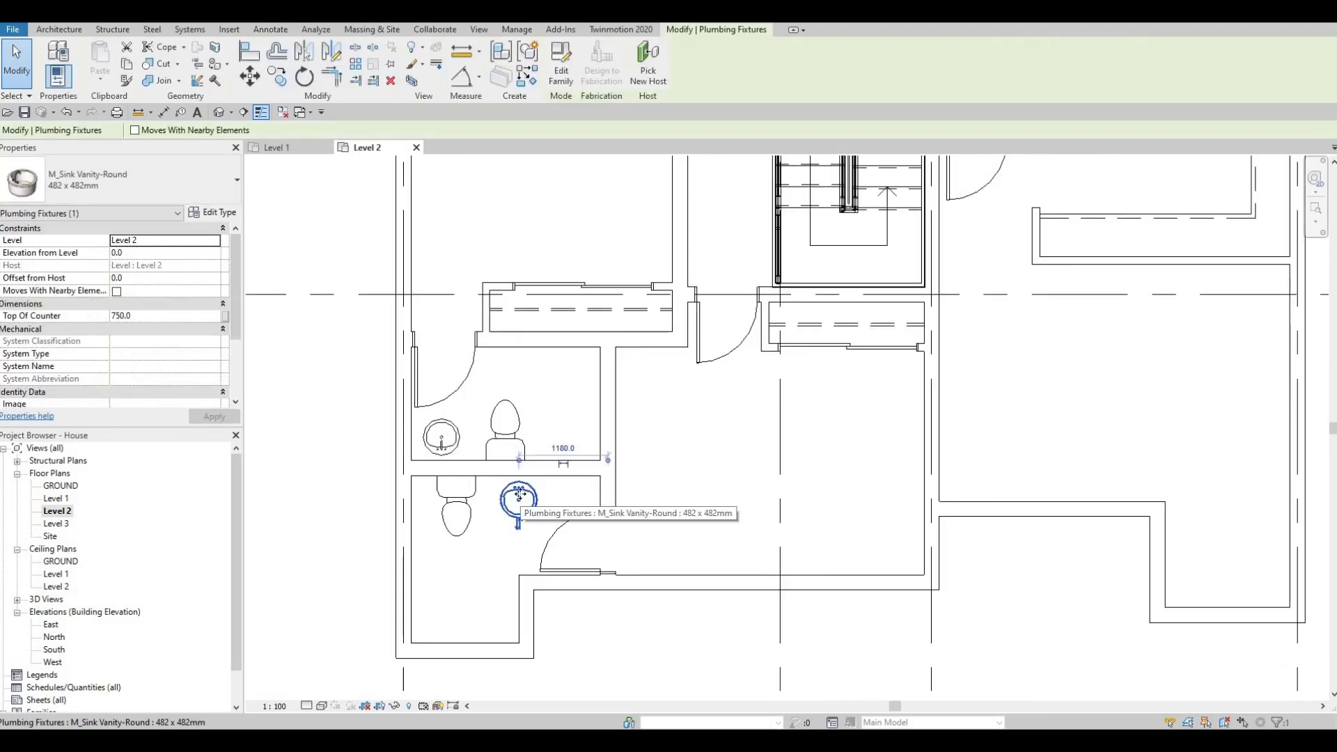
{"action": "key", "text": "Escape"}
{"action": "key", "text": "Escape"}
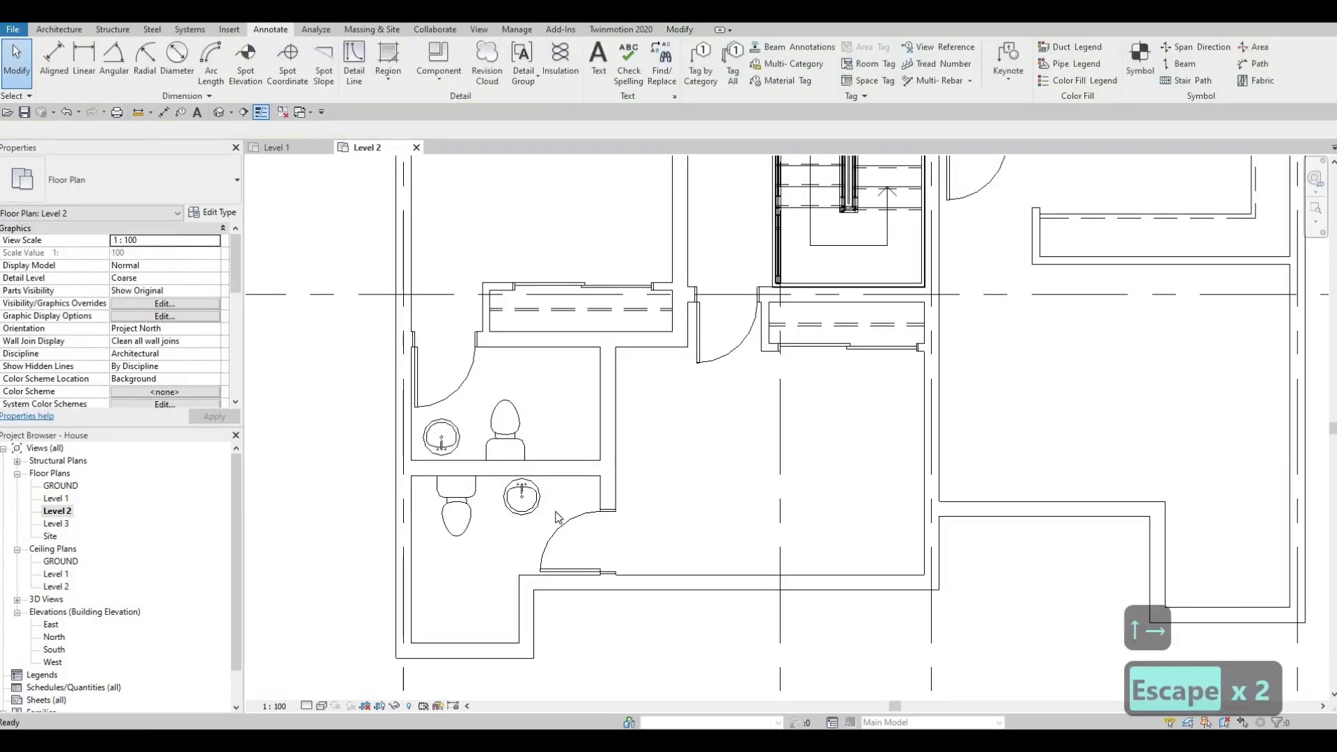
Try nudging the lower-left bathroom's door one increment toward the exterior wall
{"action": "left_click", "coordinate": [555, 528]}
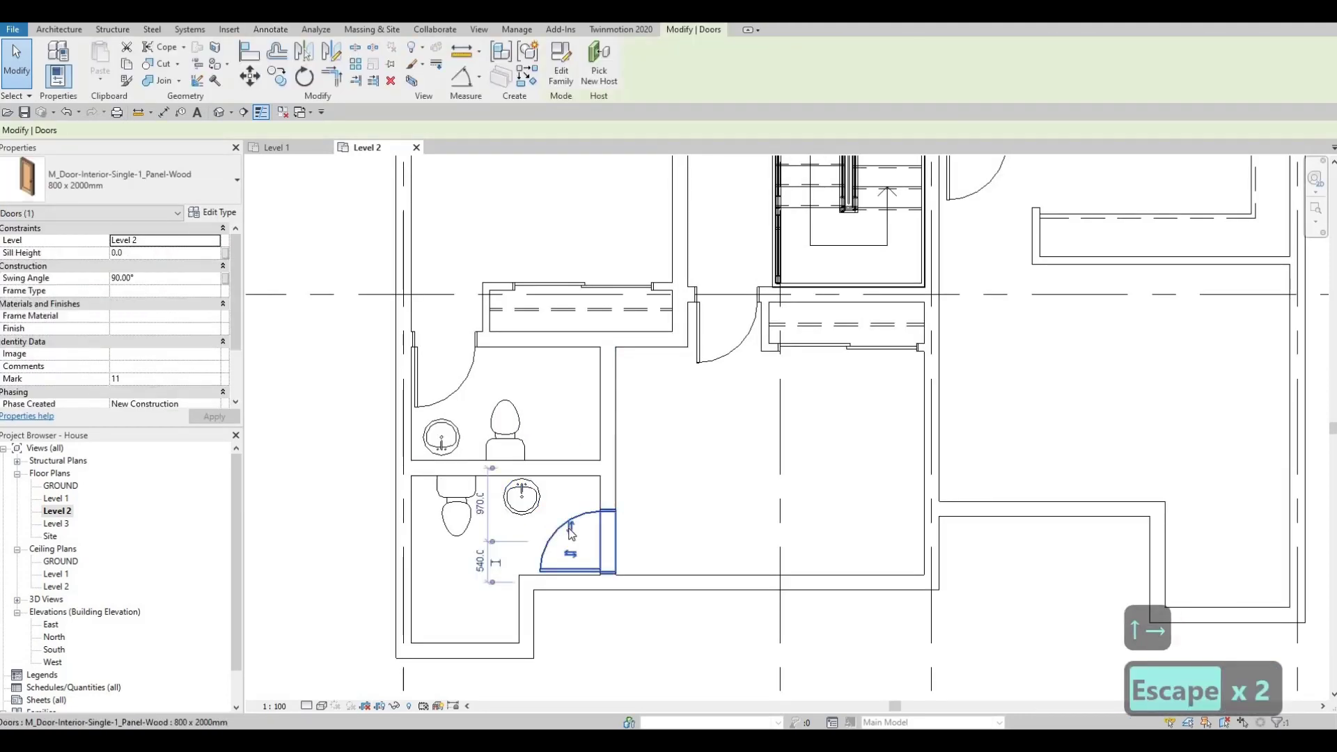
{"action": "scroll", "coordinate": [550, 522], "scroll_direction": "up", "scroll_amount": 2}
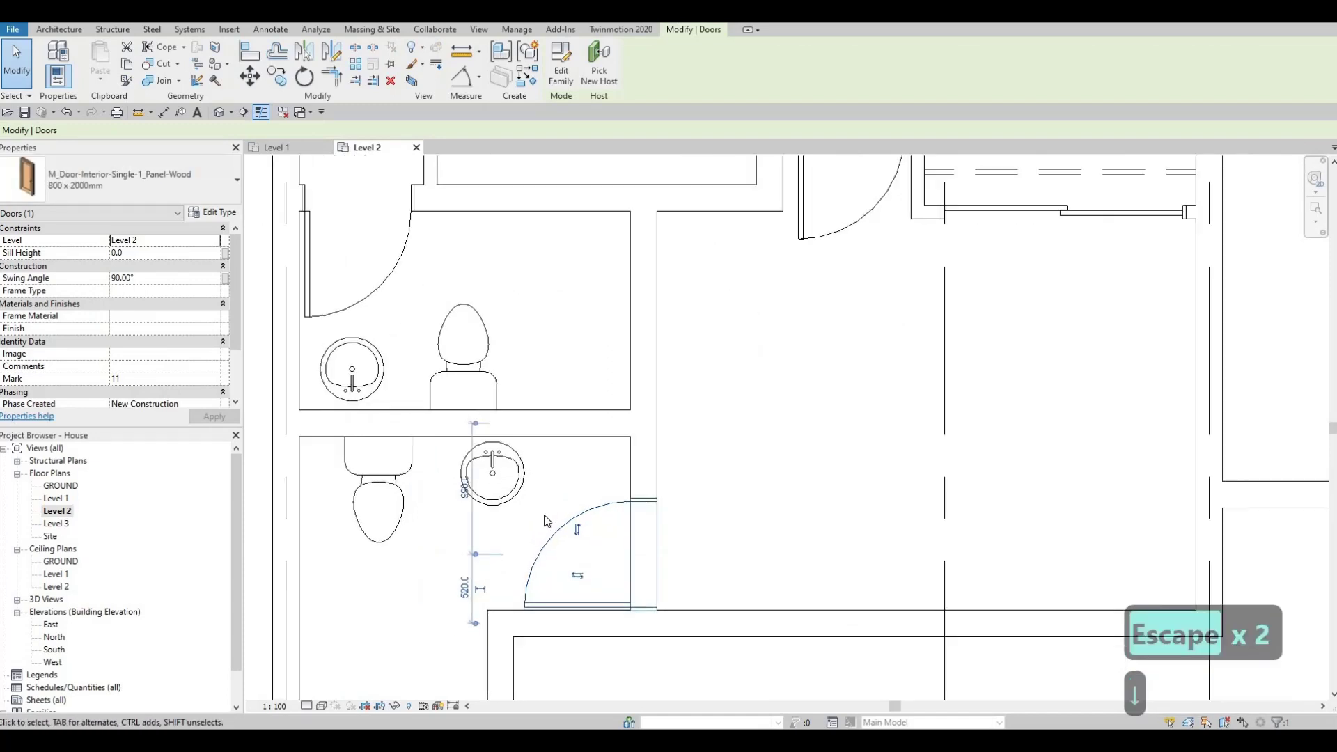
{"action": "scroll", "coordinate": [540, 510], "scroll_direction": "up", "scroll_amount": 1}
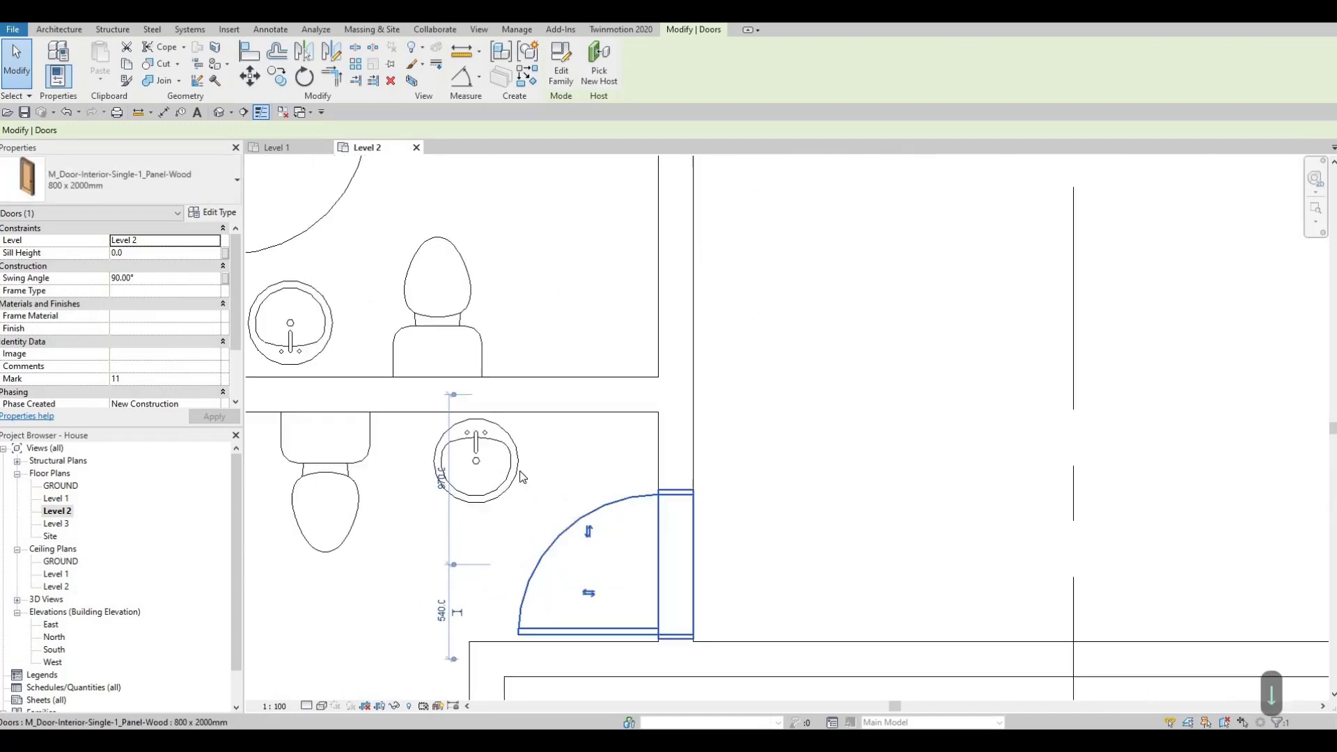
{"action": "key", "text": "Escape"}
Nudge the lower-left bathroom's sink away from the toilet to 975 mm from the door wall, and slightly closer to the wall behind it
{"action": "left_click", "coordinate": [519, 472]}
{"action": "key", "text": "Right"}
{"action": "key", "text": "Right"}
{"action": "key", "text": "Right"}
{"action": "key", "text": "Right"}
{"action": "key", "text": "Right"}
{"action": "key", "text": "Right"}
{"action": "key", "text": "Right"}
{"action": "key", "text": "Right"}
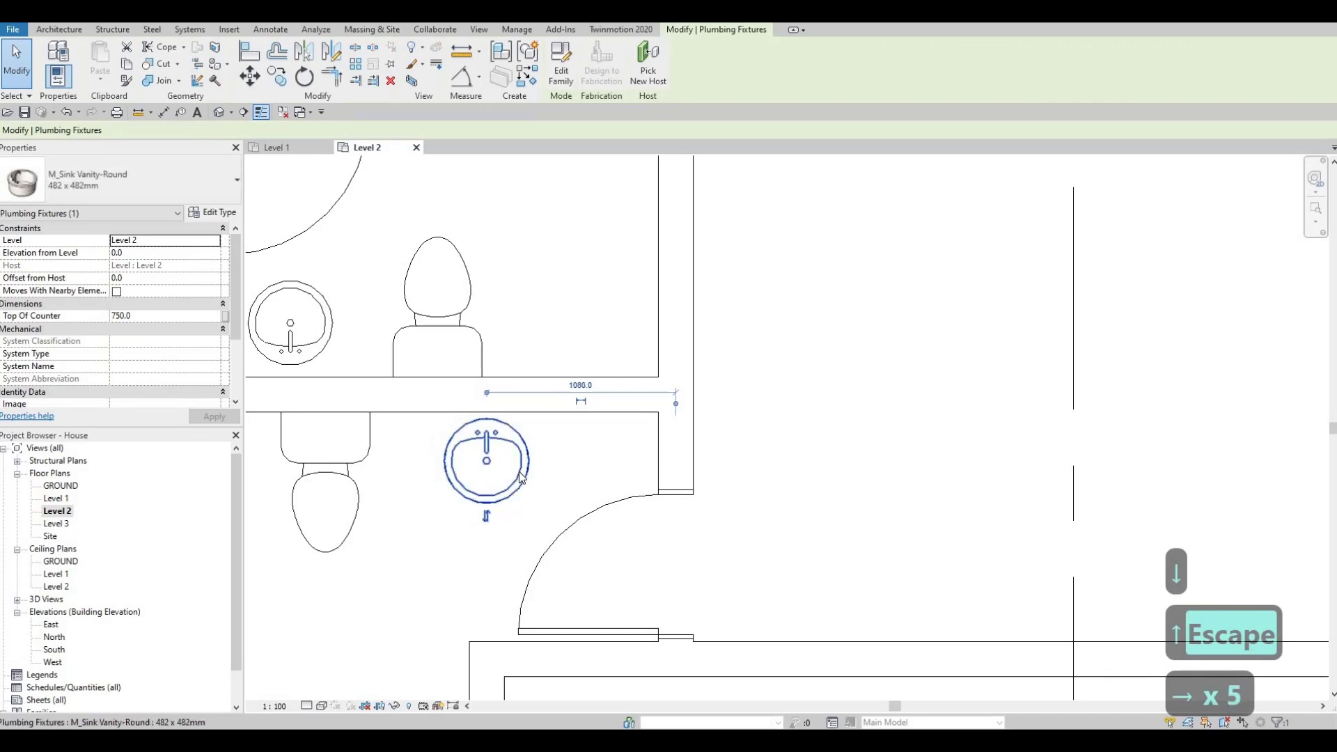
{"action": "key", "text": "Right"}
{"action": "key", "text": "shift+Right"}
{"action": "key", "text": "shift+Right"}
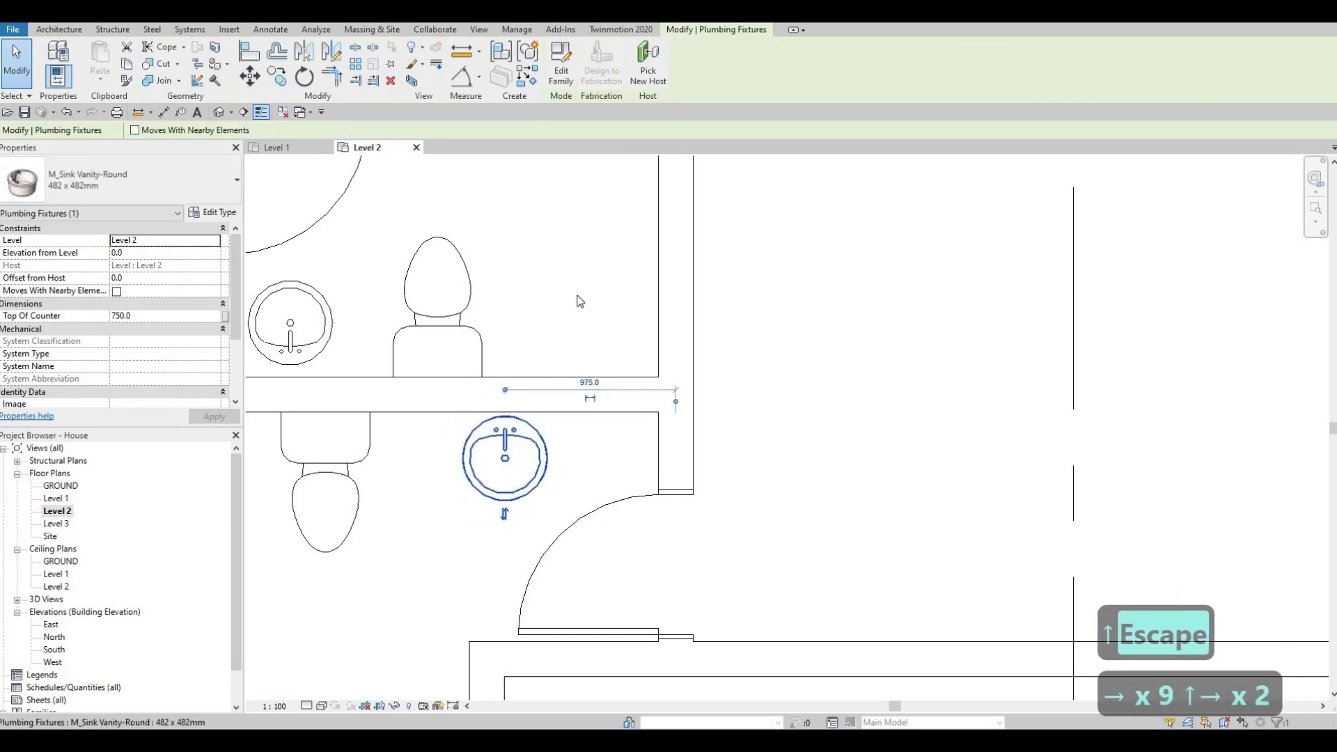
{"action": "scroll", "coordinate": [578, 285], "scroll_direction": "down", "scroll_amount": 2}
{"action": "key", "text": "Escape"}
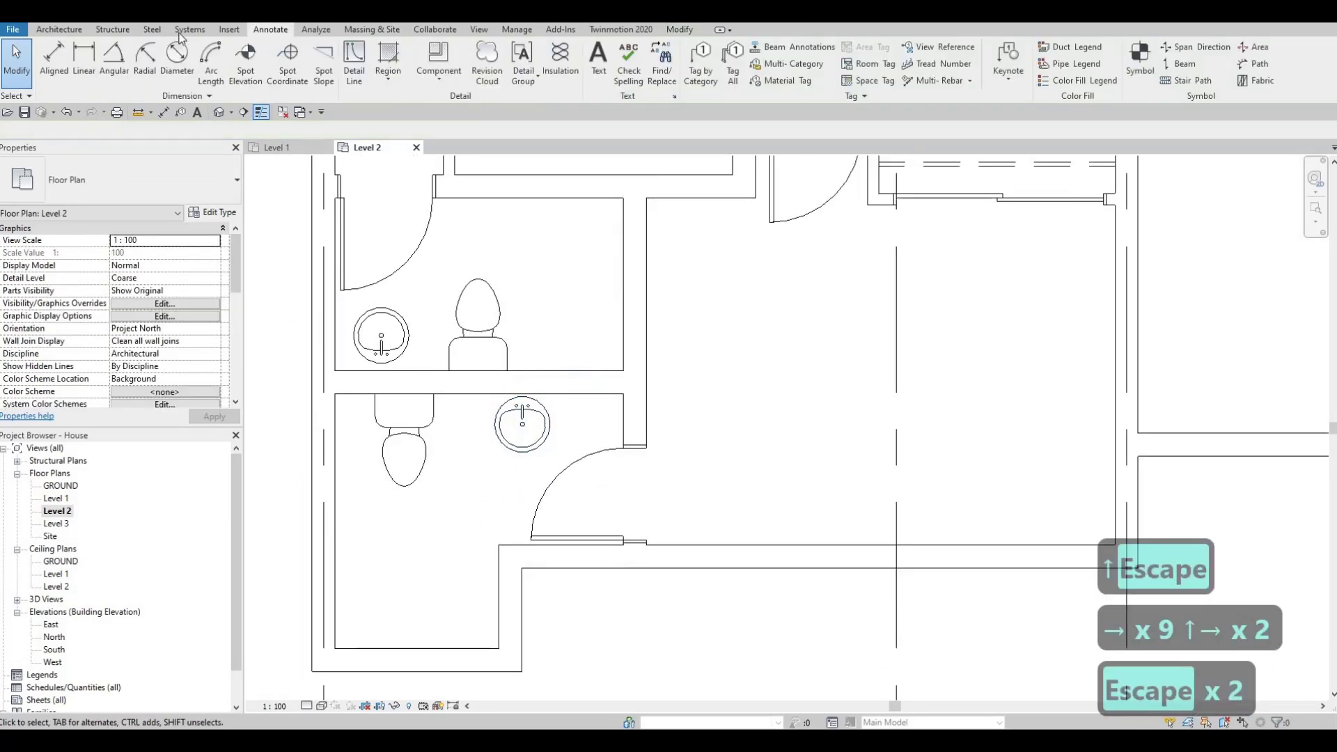
Load the M_Shower Stall-2D family from the library's Plumbing, Architectural, Fixtures, Showers folder
{"action": "left_click", "coordinate": [229, 29]}
{"action": "left_click", "coordinate": [572, 63]}
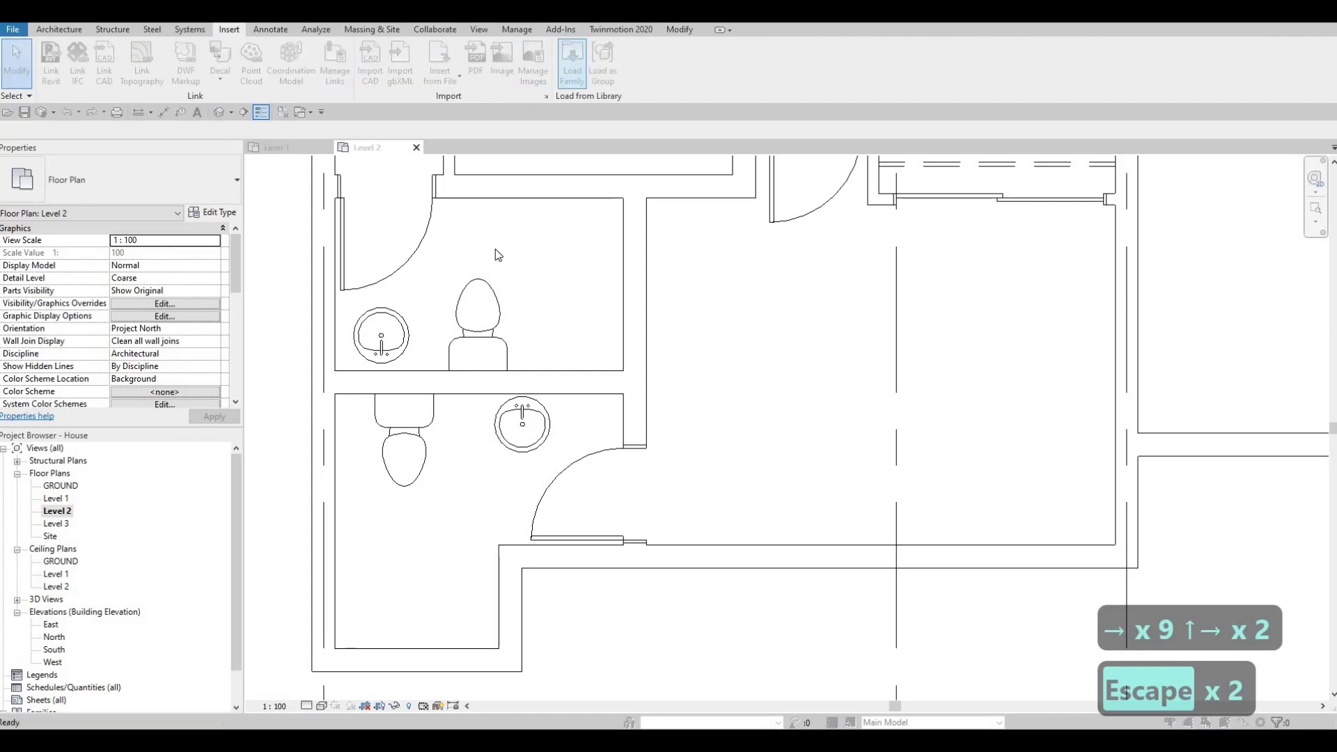
{"action": "scroll", "coordinate": [422, 334], "scroll_direction": "down", "scroll_amount": 5}
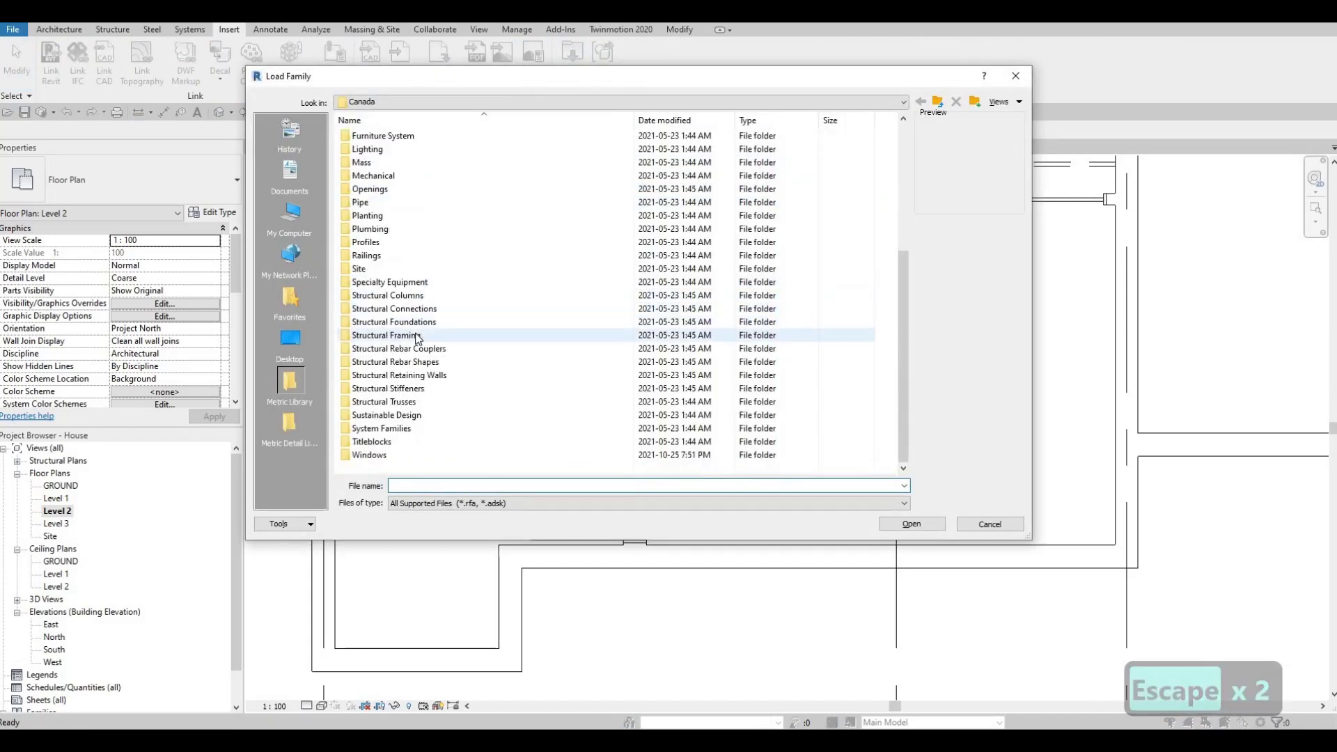
{"action": "scroll", "coordinate": [403, 335], "scroll_direction": "up", "scroll_amount": 4}
{"action": "scroll", "coordinate": [400, 337], "scroll_direction": "up", "scroll_amount": 1}
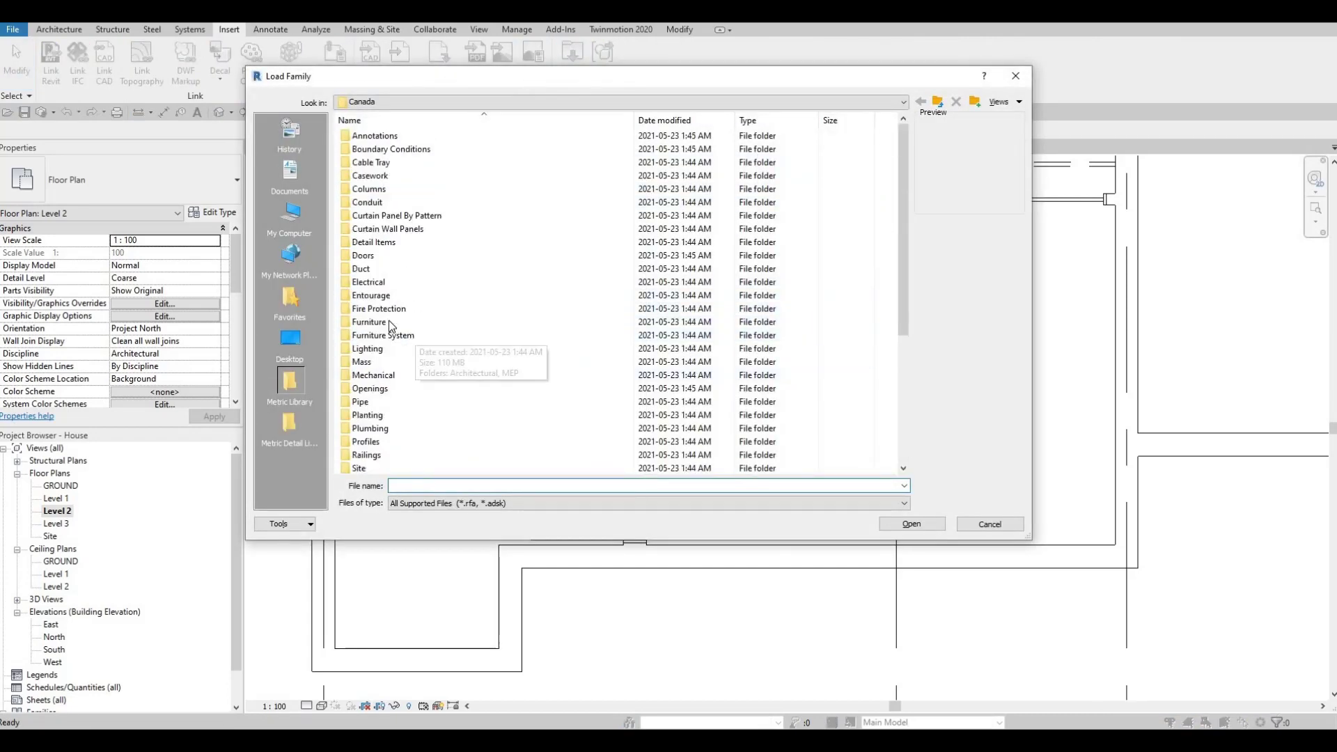
{"action": "double_click", "coordinate": [369, 428]}
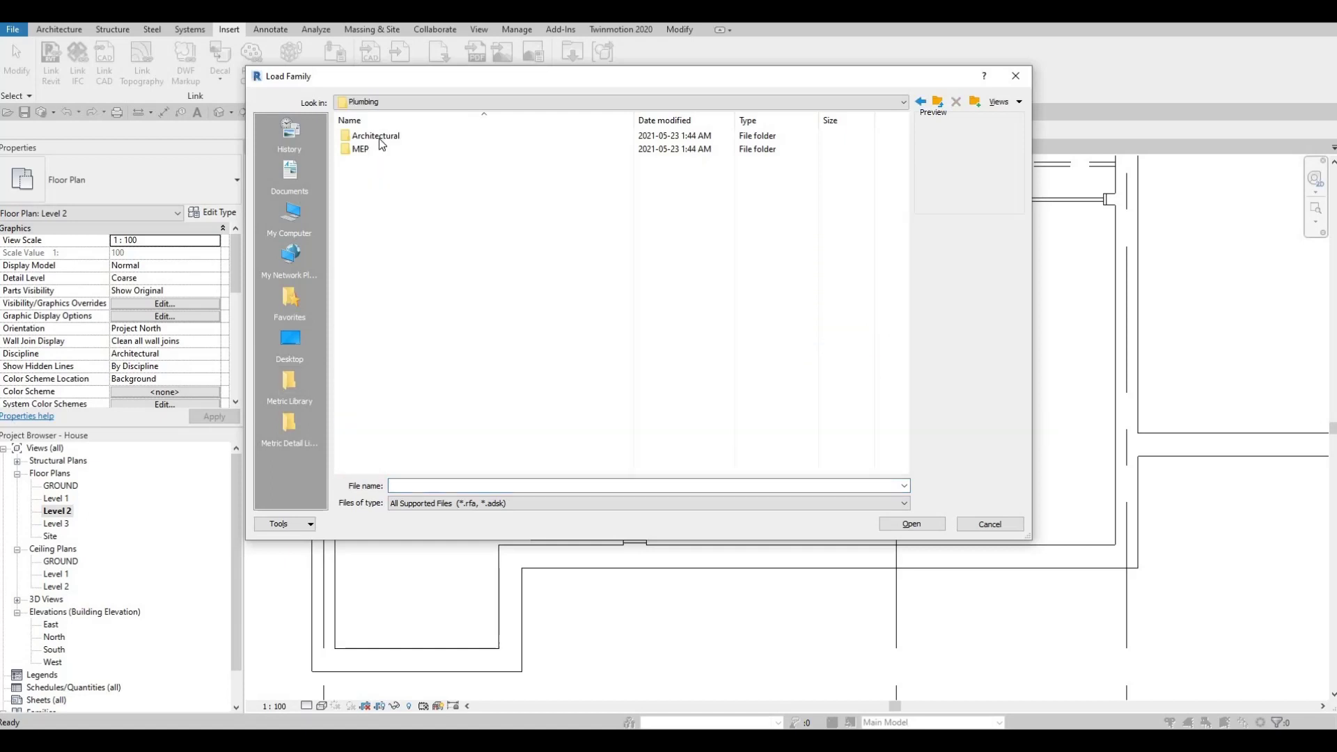
{"action": "double_click", "coordinate": [380, 138]}
{"action": "double_click", "coordinate": [377, 150]}
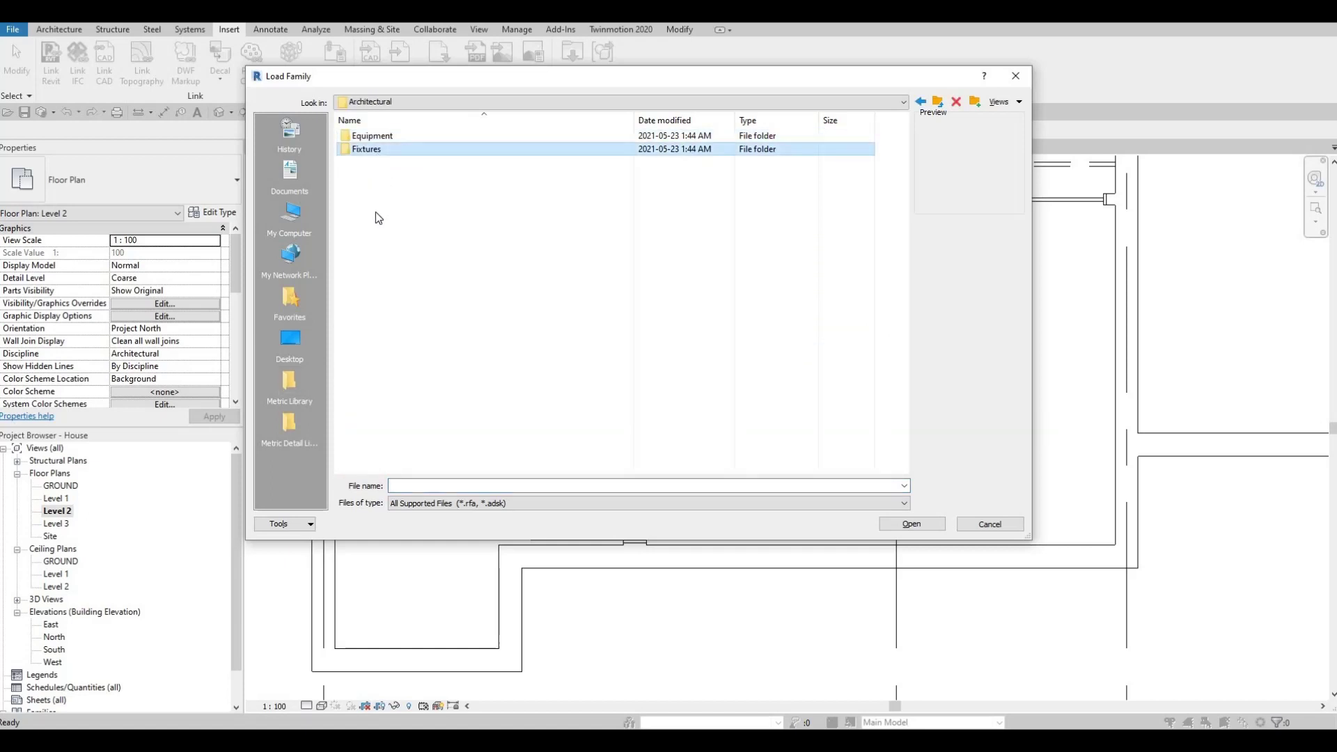
{"action": "double_click", "coordinate": [383, 177]}
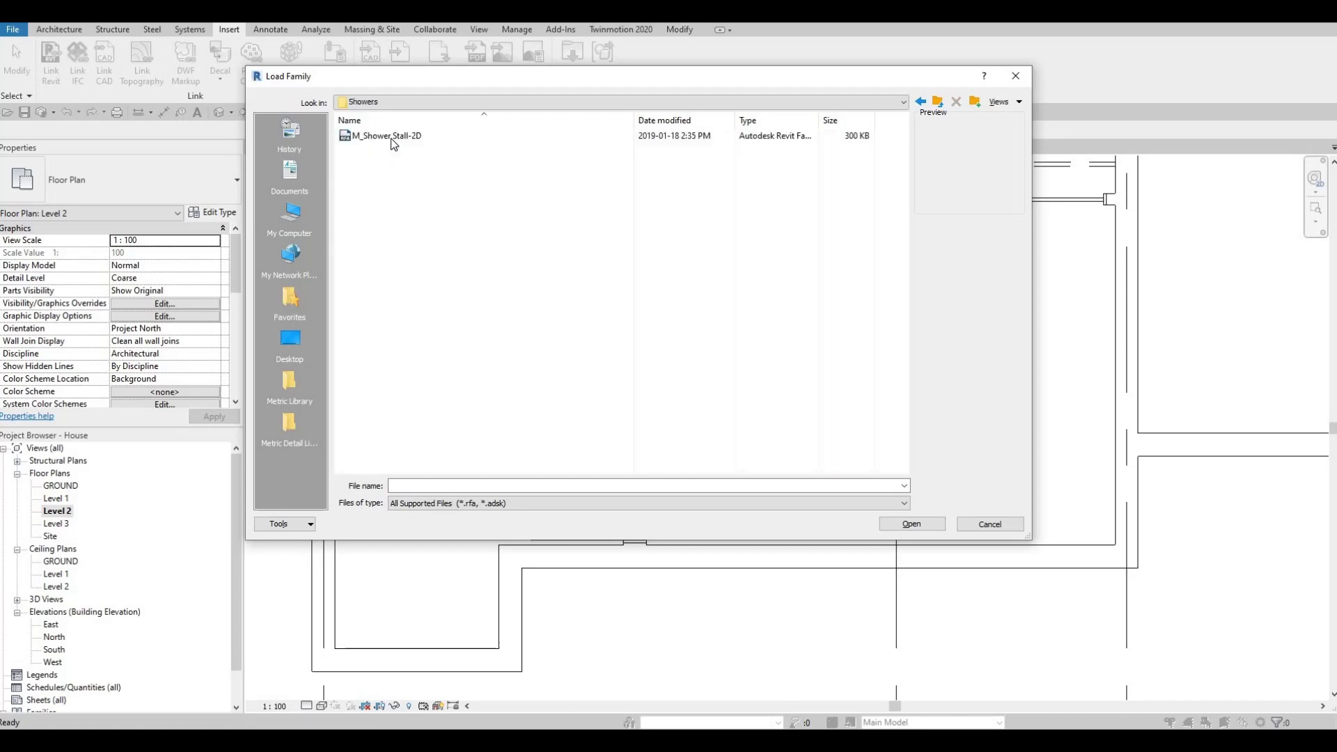
{"action": "left_click", "coordinate": [904, 528]}
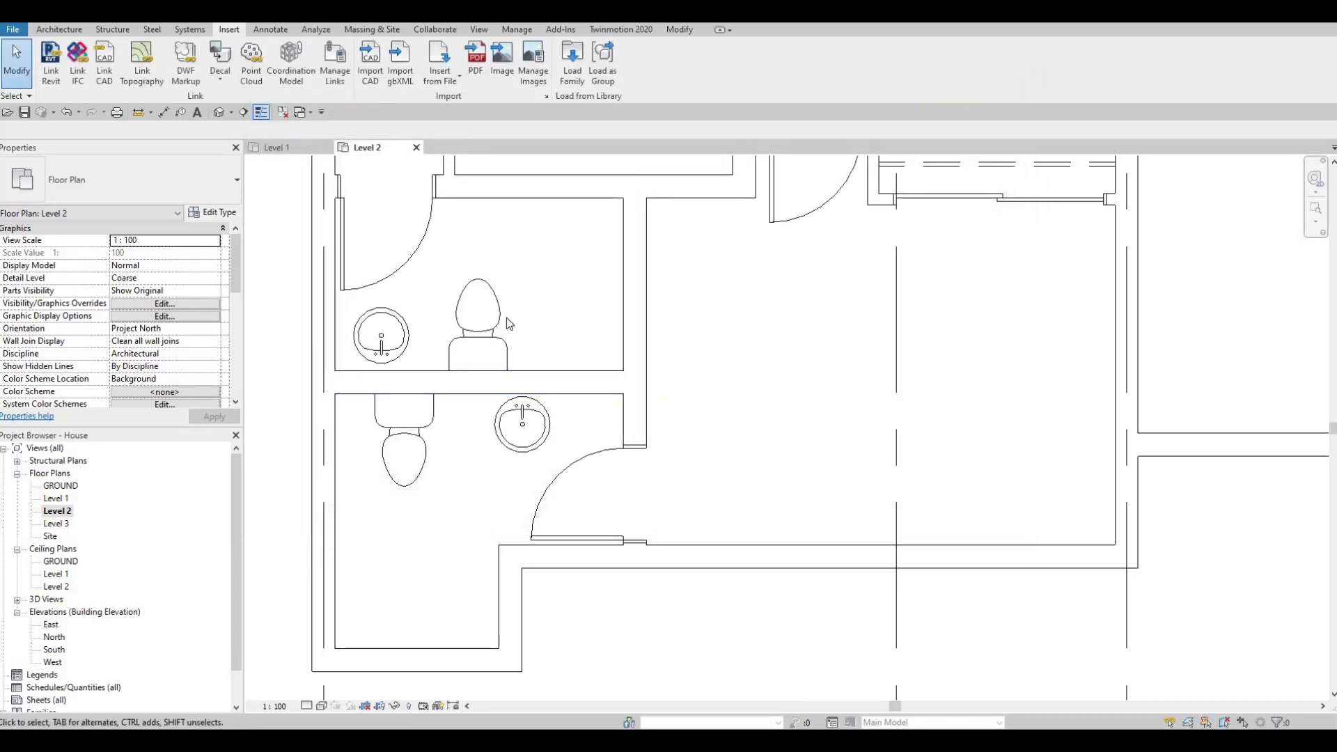
Place the M_Shower Stall-2D component in the lower-left bathroom's alcove, against the exterior wall corner
{"action": "middle_click_drag", "start_coordinate": [353, 592], "coordinate": [390, 536]}
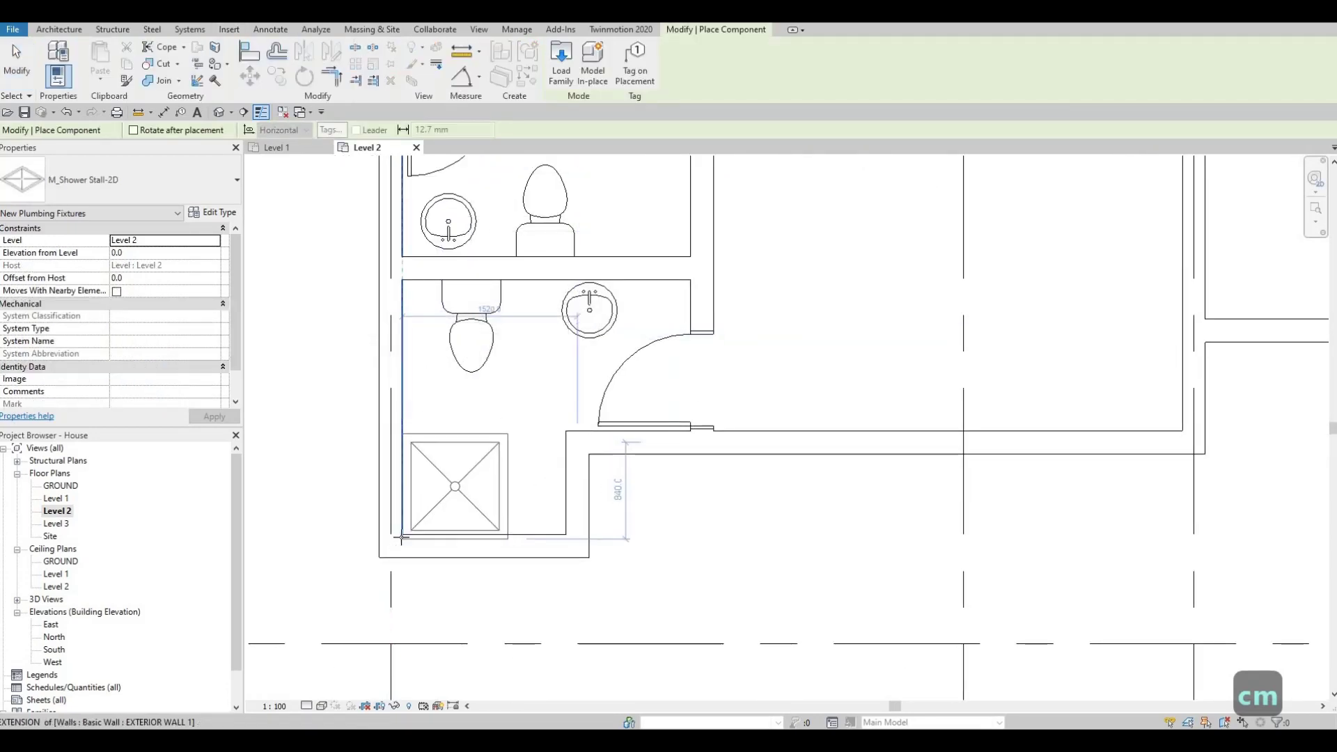
{"action": "left_click", "coordinate": [456, 487]}
{"action": "key", "text": "Escape"}
{"action": "key", "text": "Escape"}
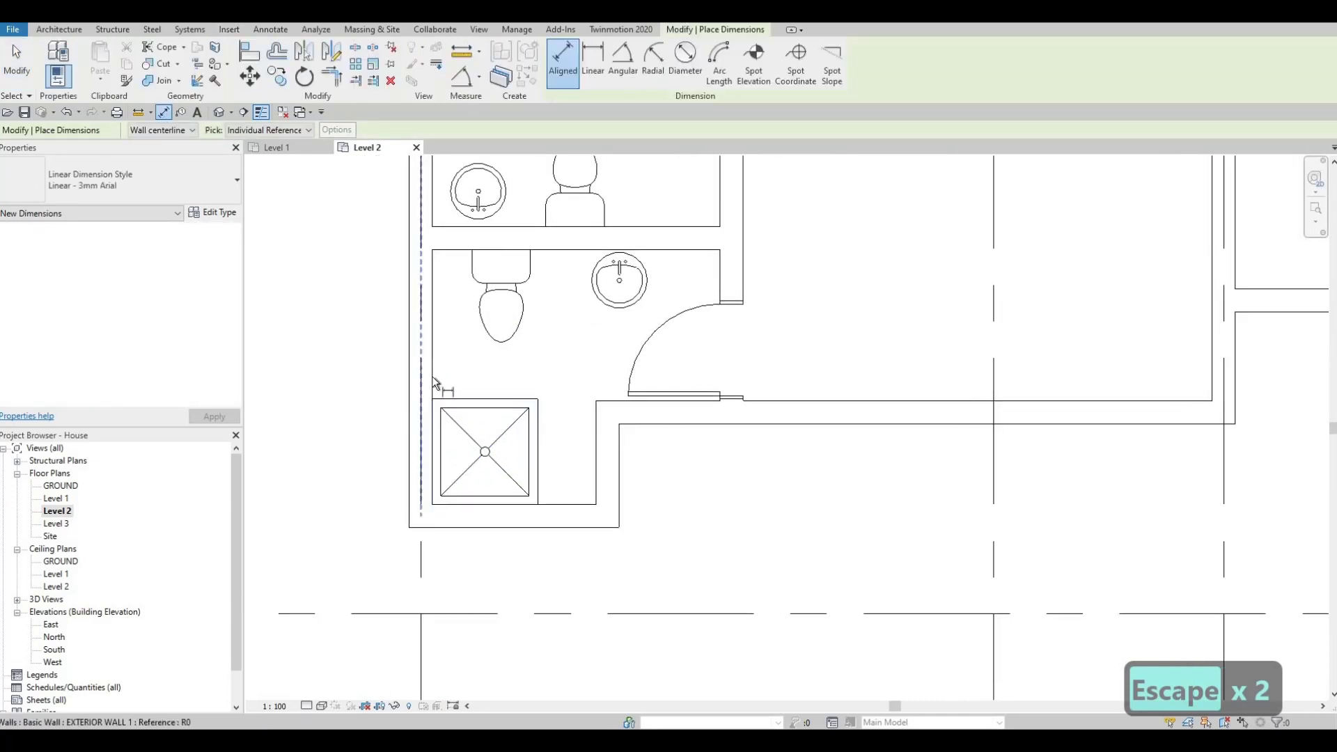
Measure the clear width of the lower-left bathroom's shower alcove between its inner wall faces
{"action": "key", "text": "Tab"}
{"action": "left_click", "coordinate": [592, 458]}
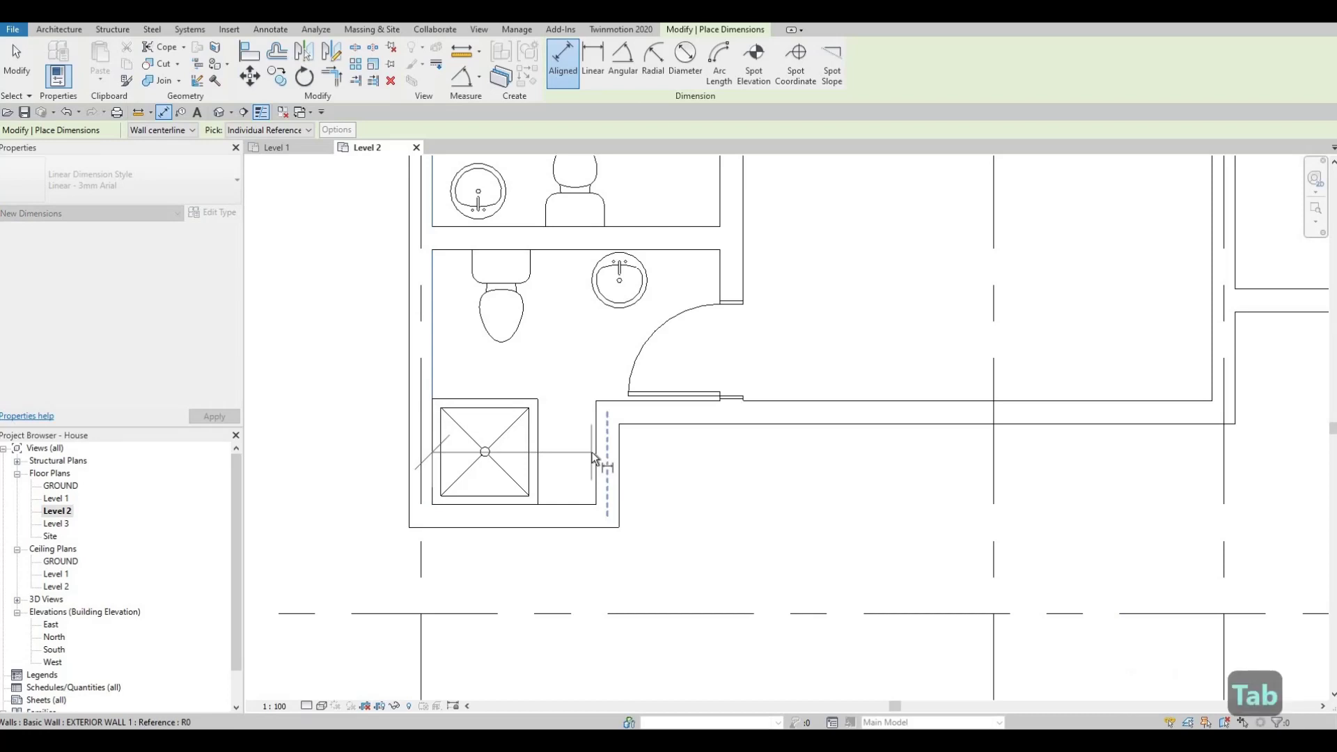
{"action": "key", "text": "Tab"}
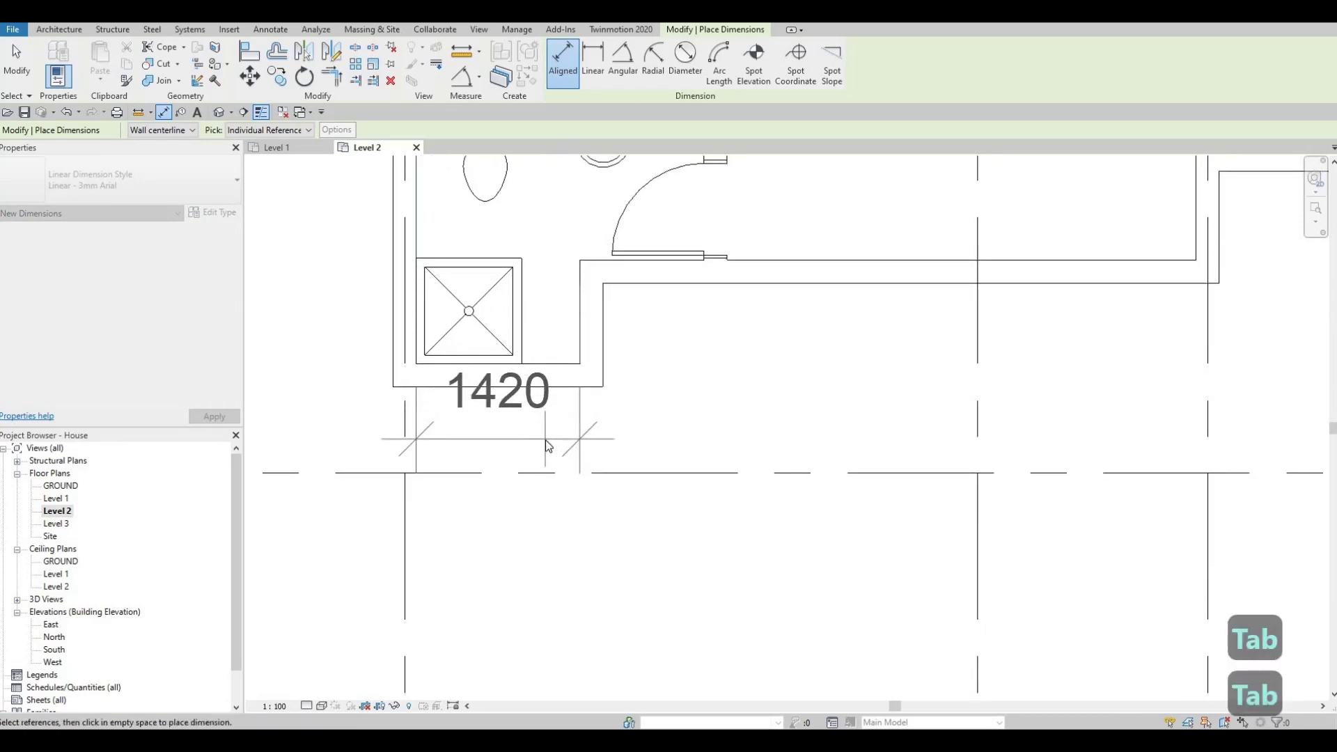
{"action": "key", "text": "Escape"}
{"action": "key", "text": "Escape"}
{"action": "key", "text": "Escape"}
Duplicate the placed shower stall's type as M_Shower Stall-2D 2 and set its depth to 1420 mm
{"action": "left_click", "coordinate": [536, 431]}
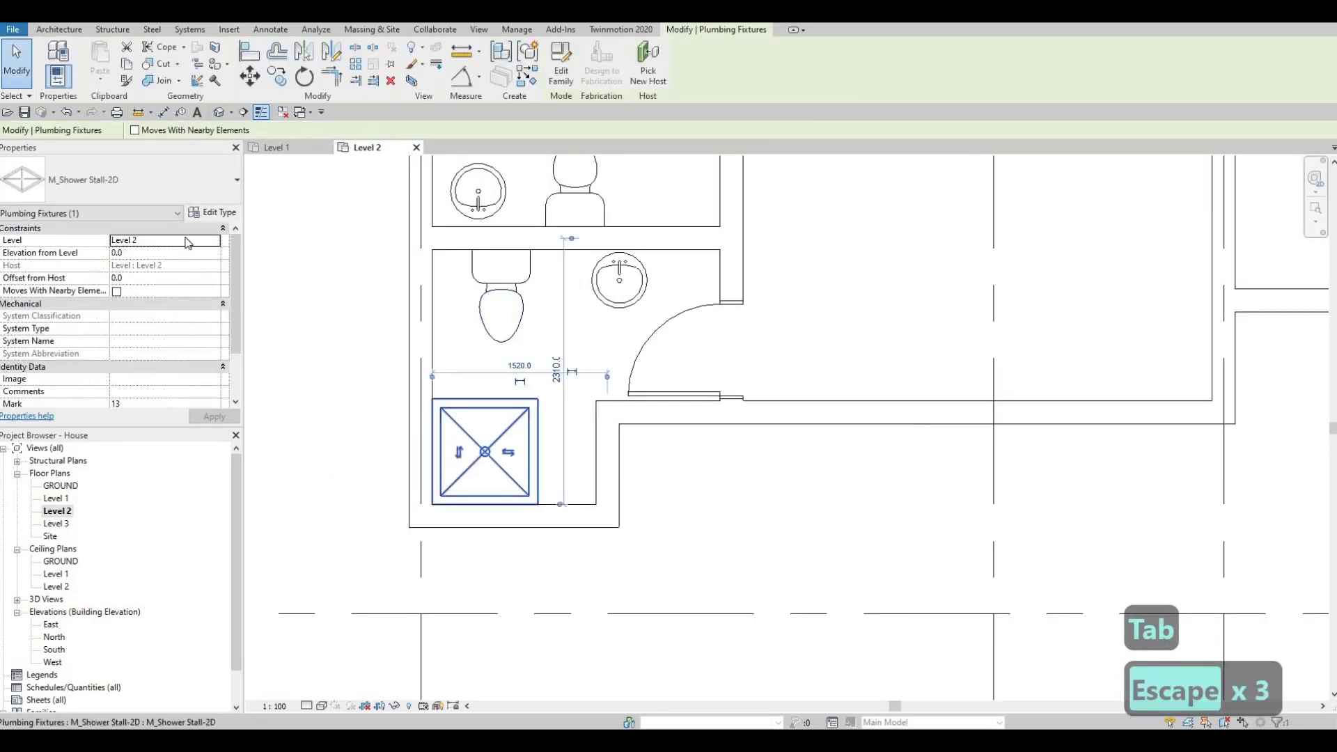
{"action": "left_click", "coordinate": [212, 212]}
{"action": "left_click", "coordinate": [1000, 191]}
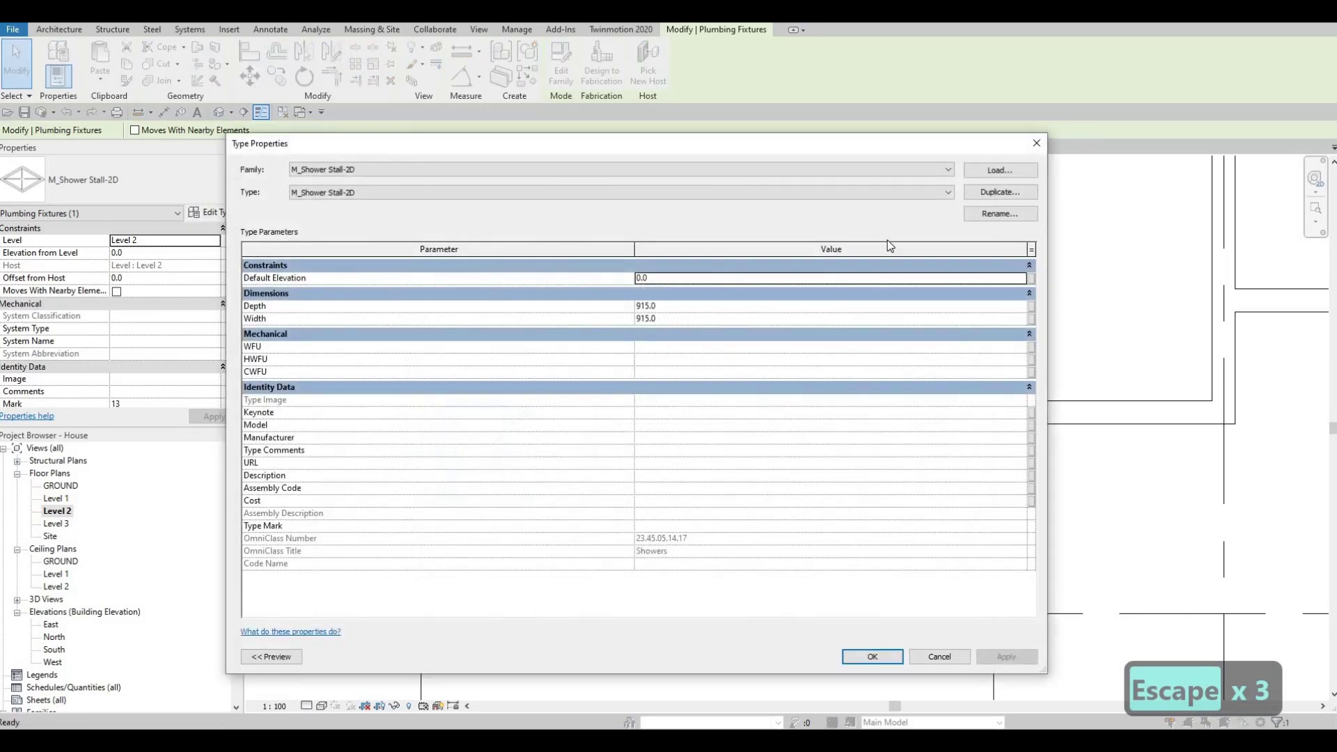
{"action": "key", "text": "Return"}
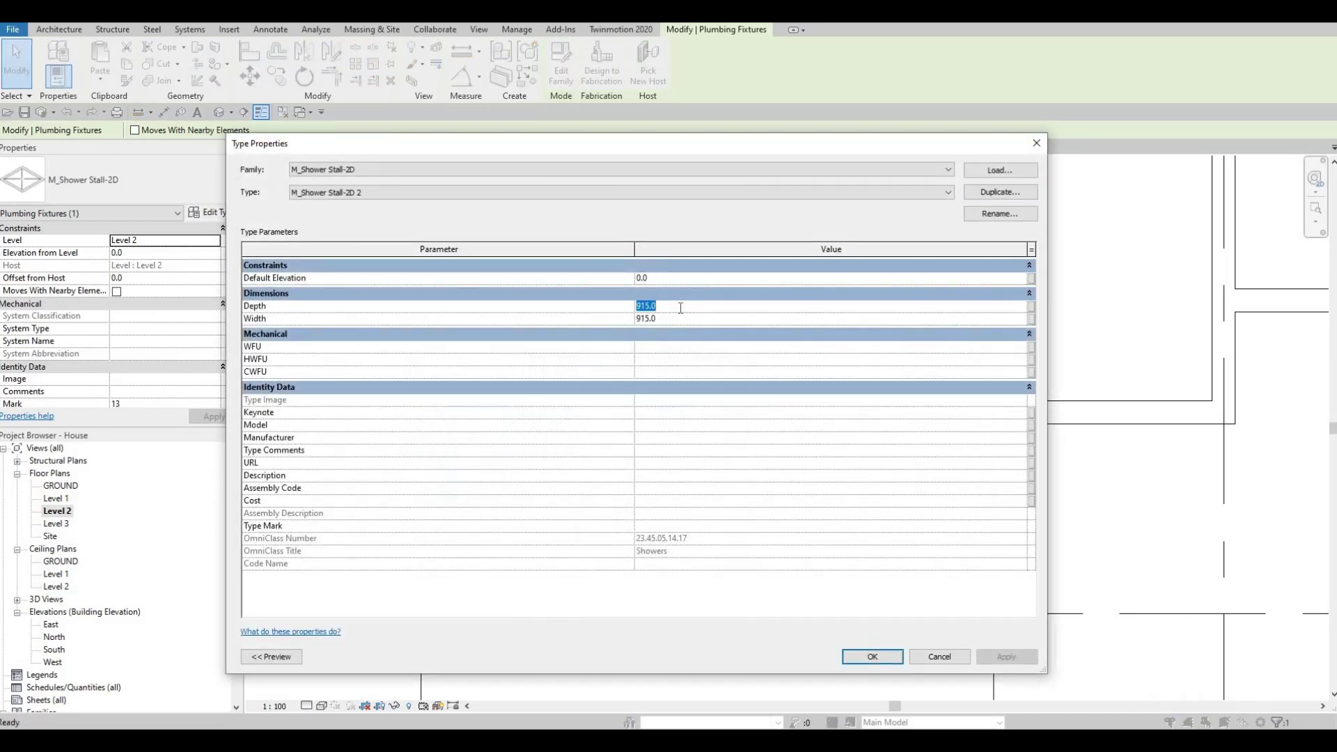
{"action": "left_click", "coordinate": [853, 656]}
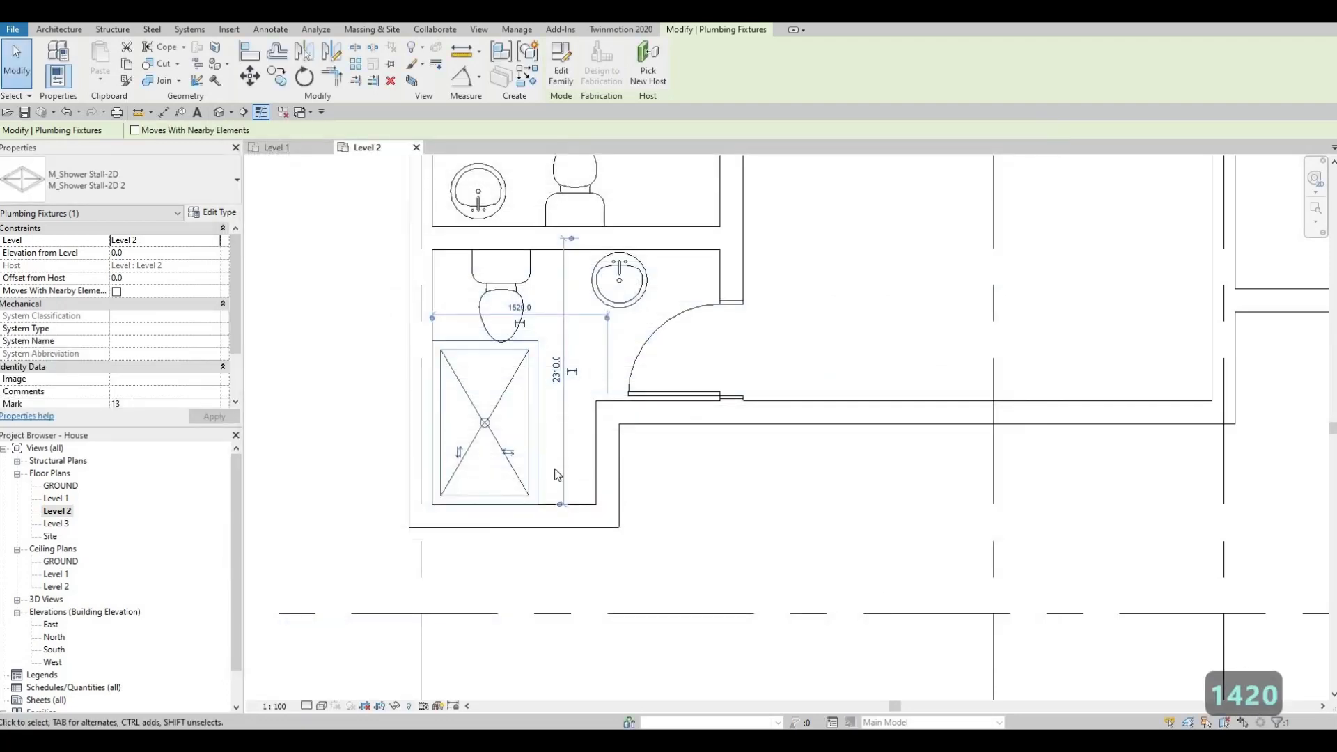
Try to rotate the placed shower stall so its long side spans the alcove
{"action": "key", "text": "ctrl+z"}
{"action": "key", "text": "ctrl+z"}
{"action": "key", "text": "ctrl+z"}
{"action": "key", "text": "ctrl+z"}
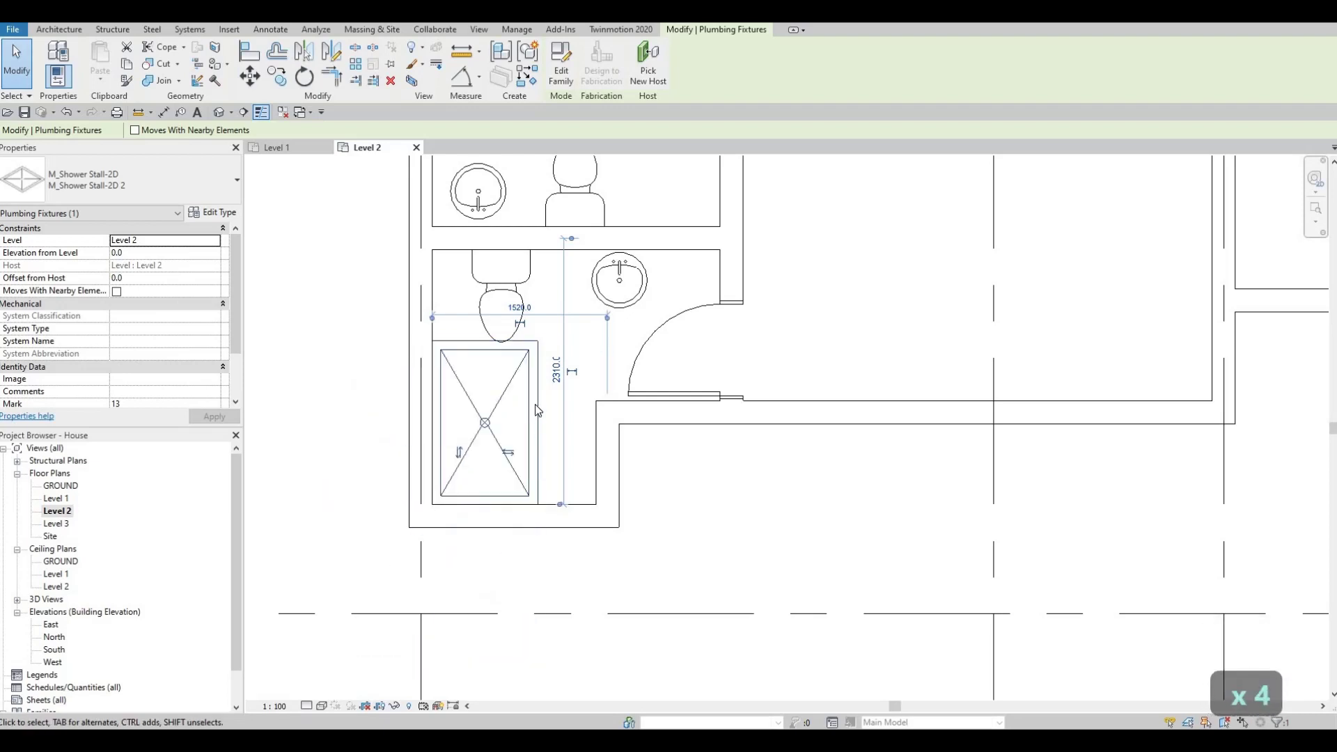
{"action": "scroll", "coordinate": [539, 411], "scroll_direction": "up", "scroll_amount": 2}
{"action": "key", "text": "Escape"}
{"action": "key", "text": "Escape"}
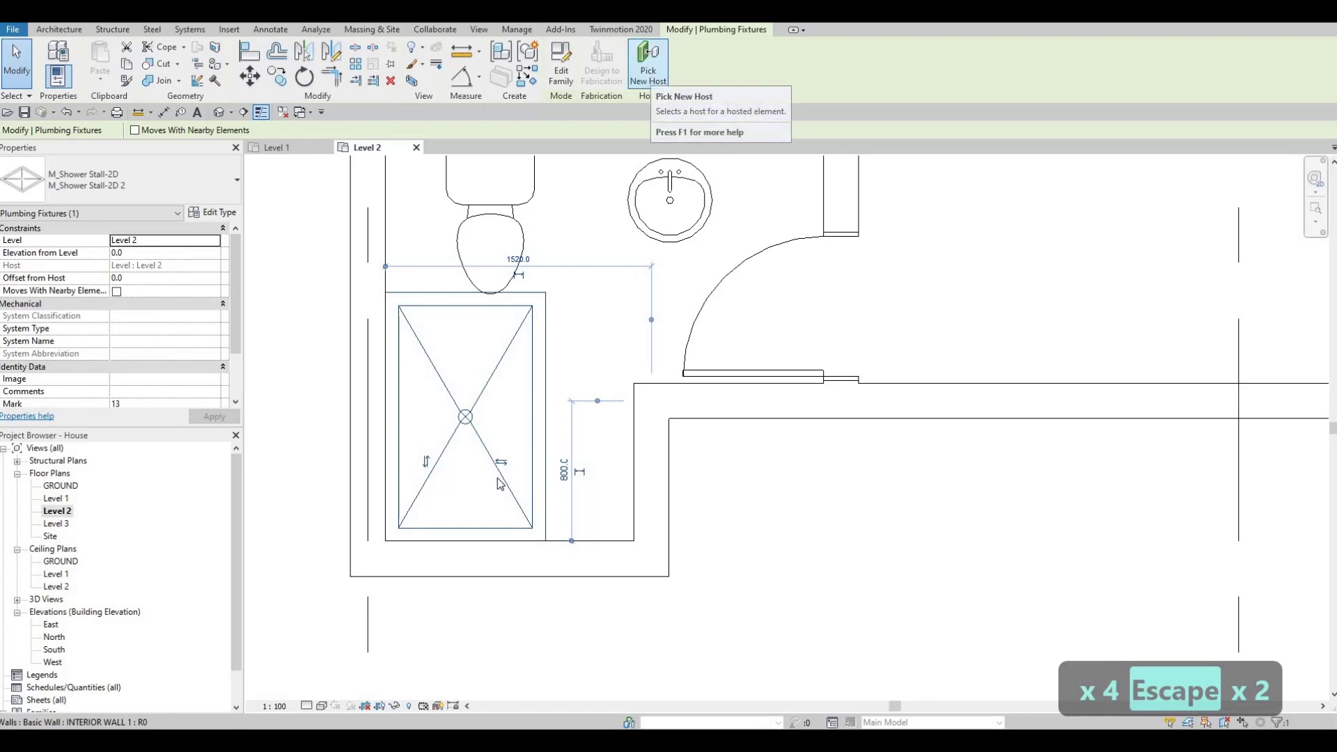
Try to assign the shower stall a new host with Pick New Host
{"action": "left_click", "coordinate": [648, 66]}
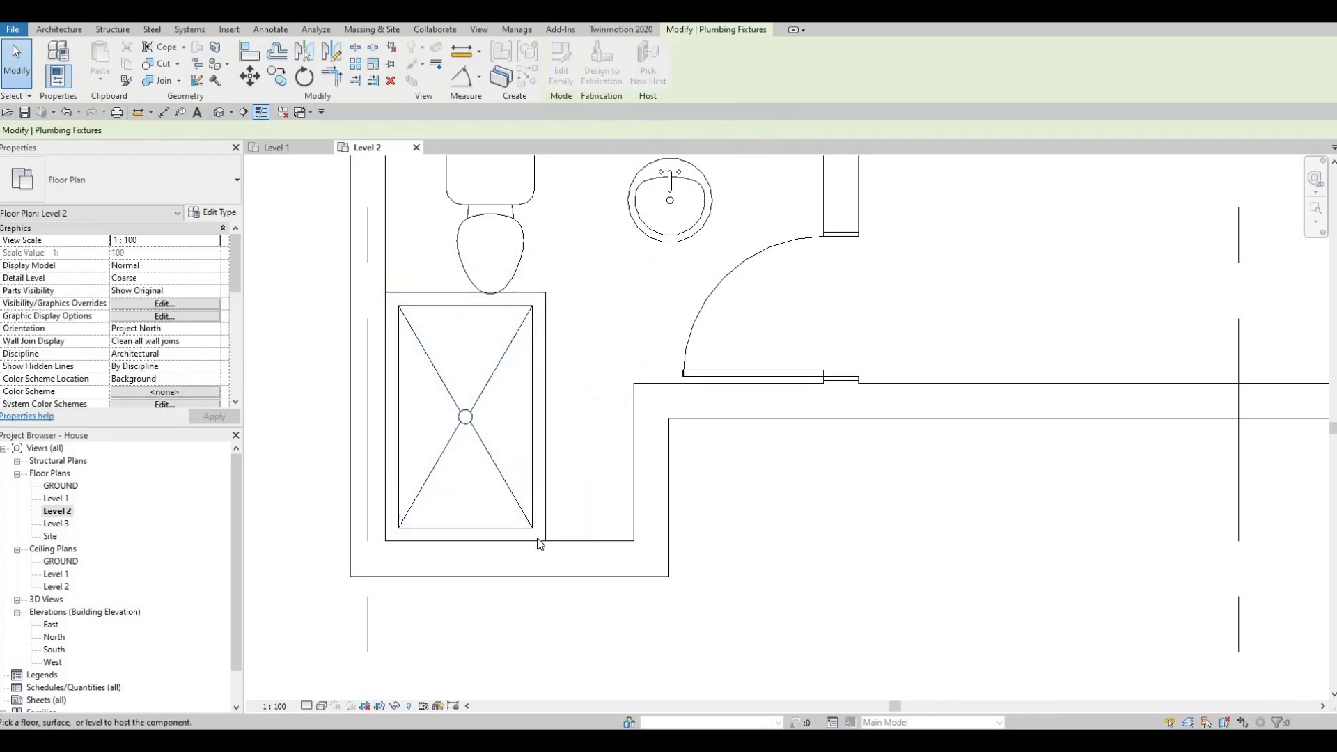
{"action": "scroll", "coordinate": [597, 404], "scroll_direction": "down", "scroll_amount": 3}
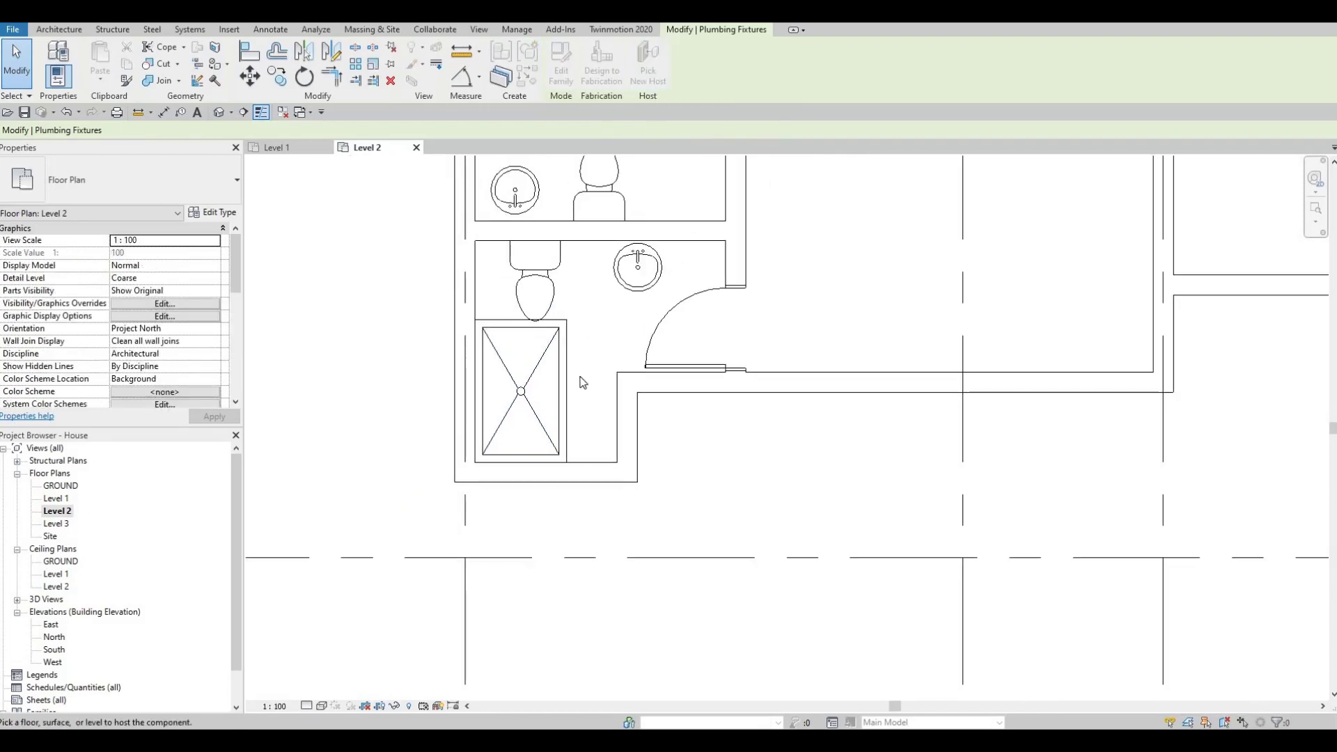
{"action": "key", "text": "Escape"}
{"action": "key", "text": "Escape"}
{"action": "left_click", "coordinate": [570, 379]}
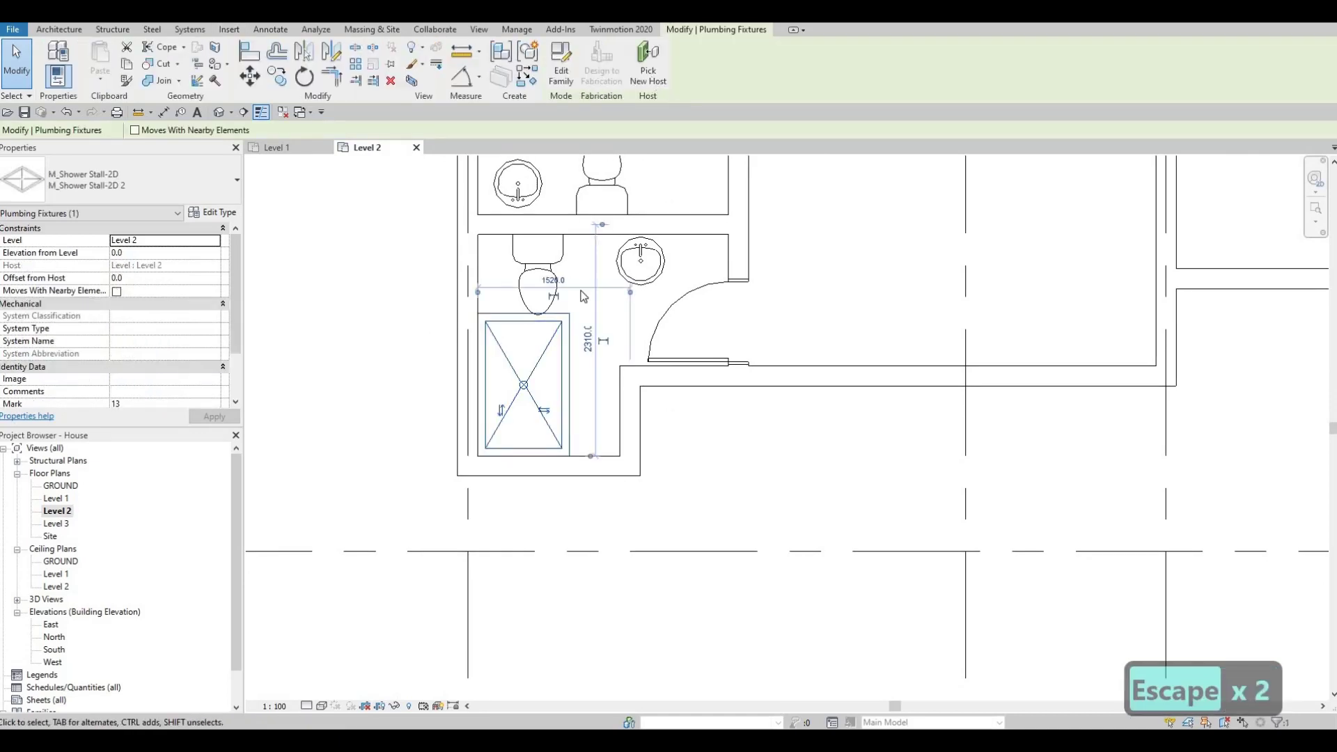
{"action": "left_click", "coordinate": [648, 67]}
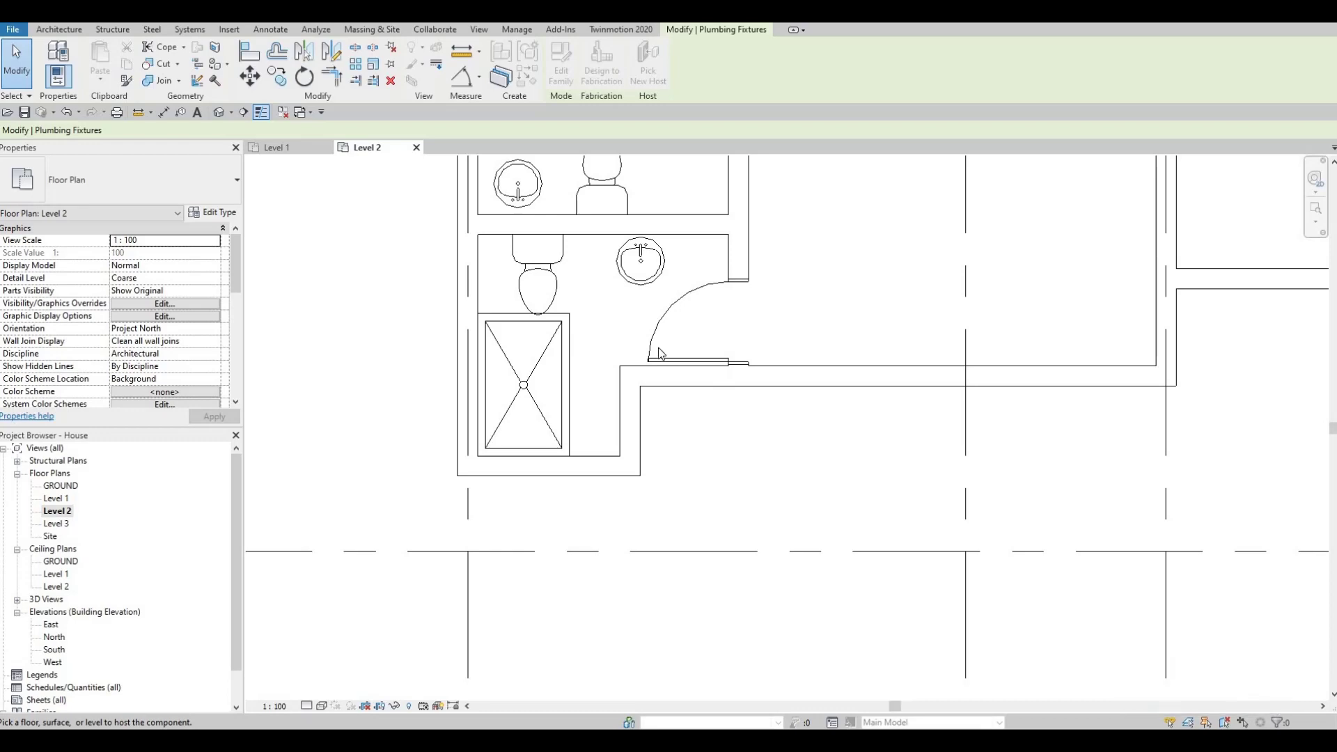
{"action": "middle_click_drag", "start_coordinate": [589, 437], "coordinate": [579, 522]}
{"action": "key", "text": "Escape"}
{"action": "key", "text": "Escape"}
{"action": "key", "text": "Escape"}
{"action": "left_click", "coordinate": [554, 487]}
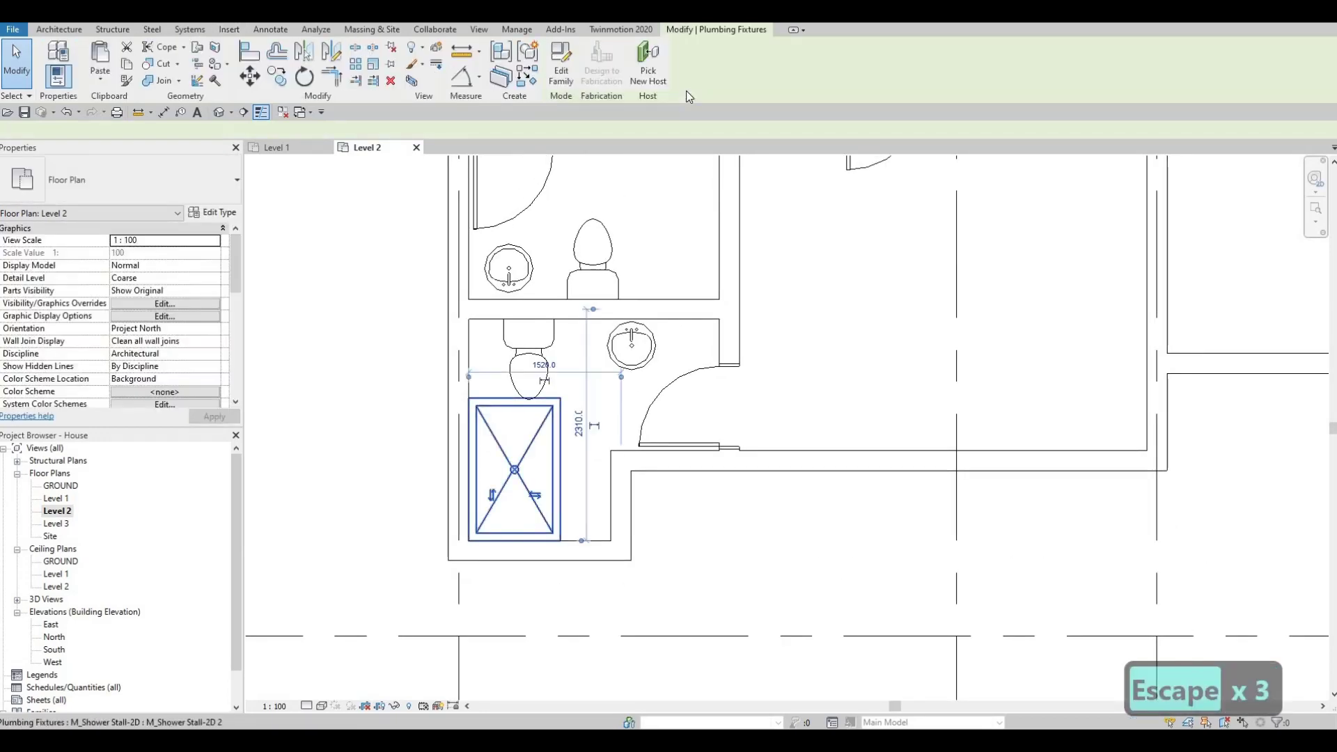
{"action": "left_click", "coordinate": [654, 65]}
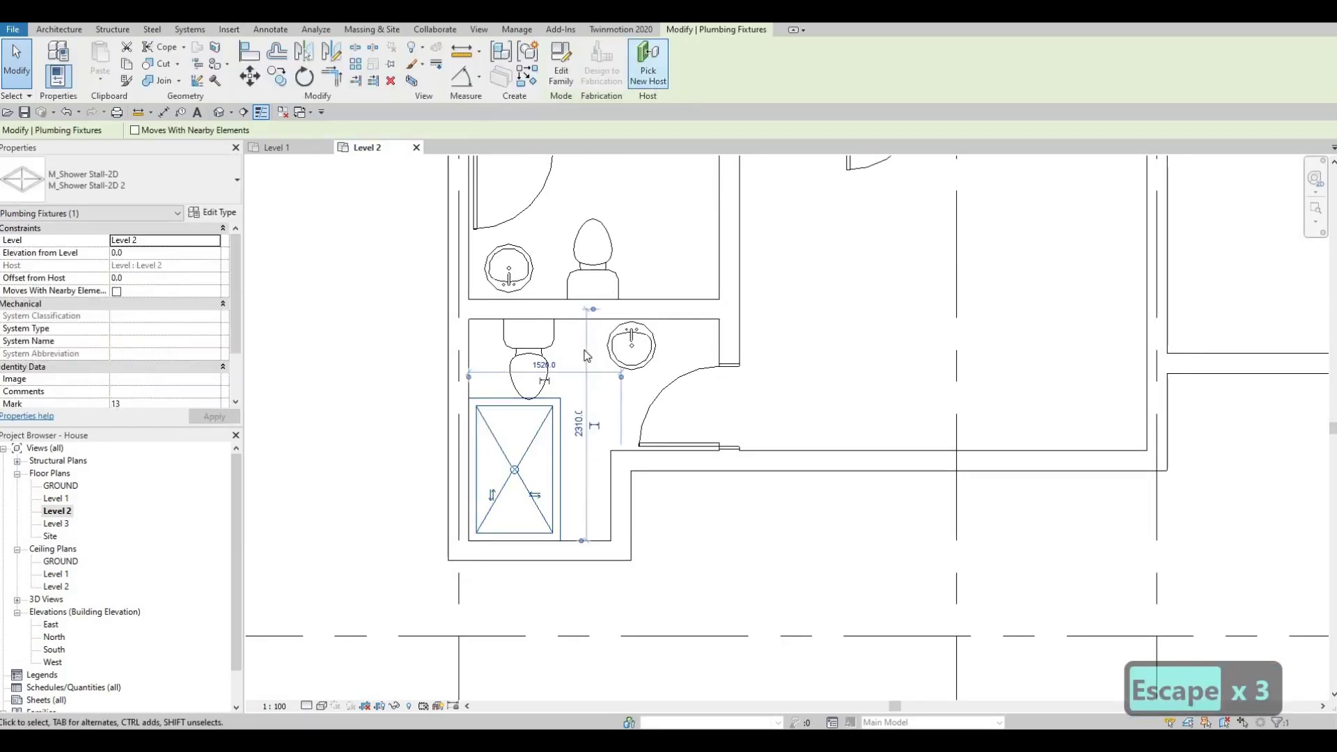
{"action": "key", "text": "Escape"}
{"action": "key", "text": "Escape"}
Place another M_Shower Stall-2D 2, rotated so its long side spans the width of the lower-left bathroom's alcove
{"action": "left_click", "coordinate": [560, 449]}
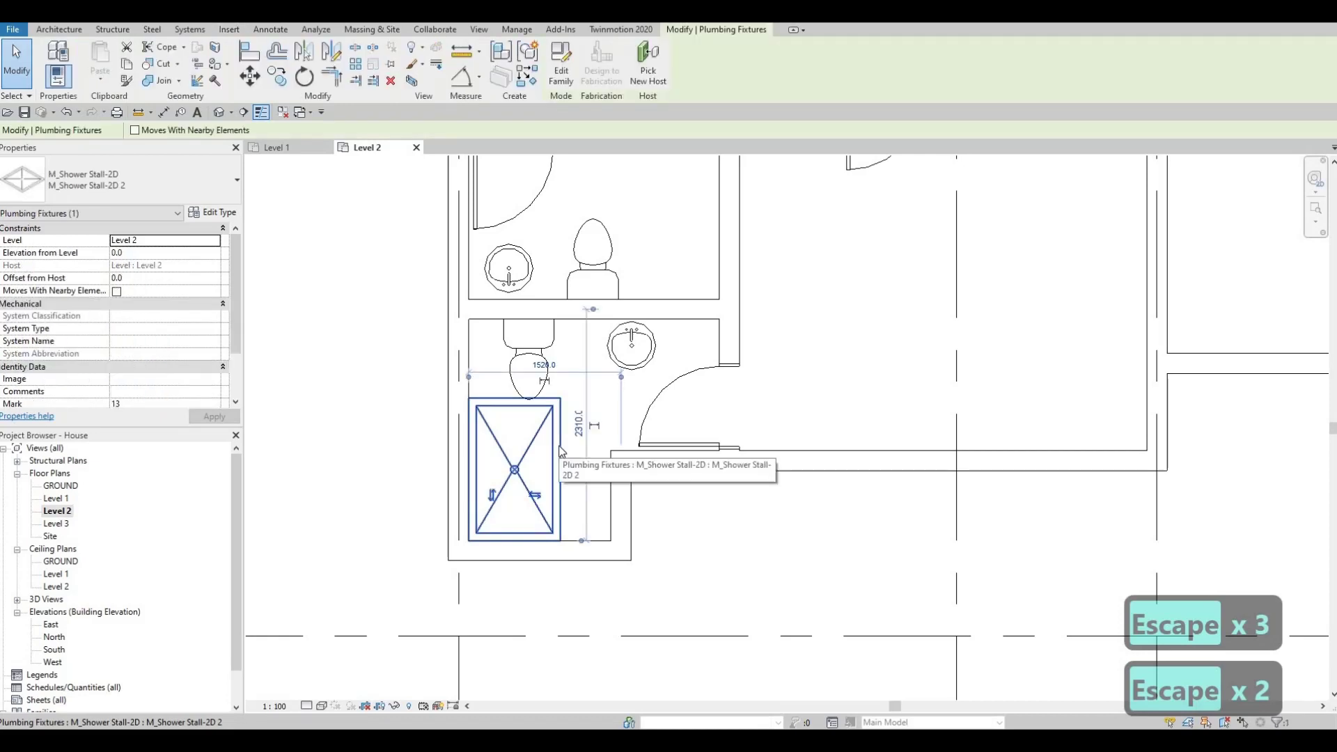
{"action": "key", "text": "c"}
{"action": "key", "text": "s"}
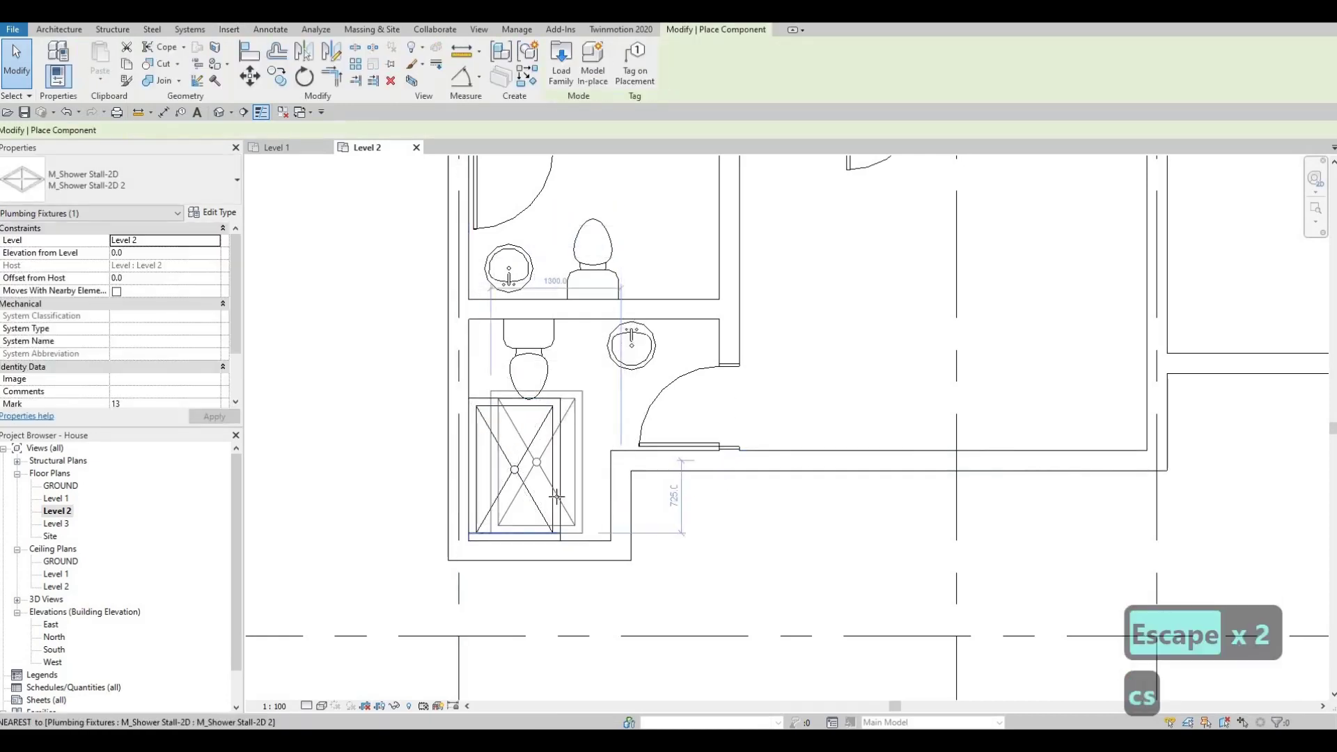
{"action": "key", "text": "space"}
{"action": "key", "text": "space"}
{"action": "scroll", "coordinate": [633, 600], "scroll_direction": "up", "scroll_amount": 3}
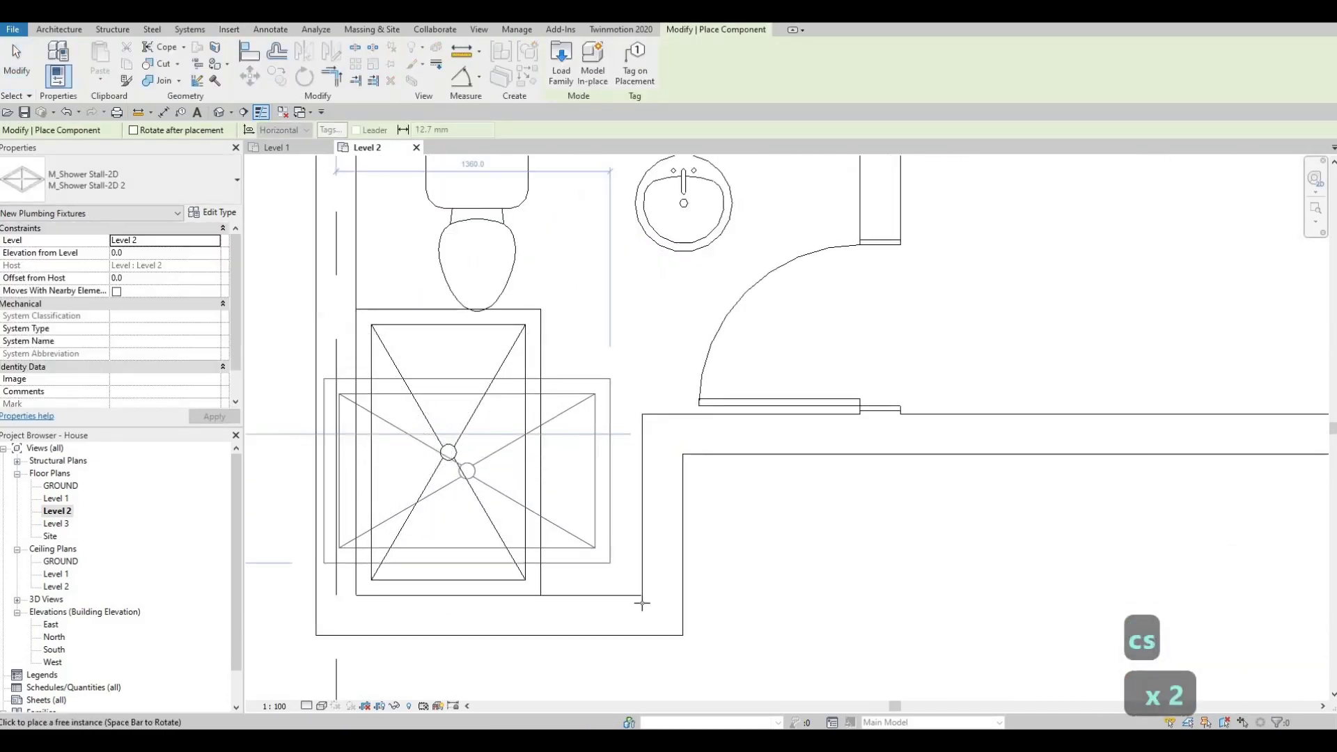
{"action": "left_click", "coordinate": [555, 385]}
{"action": "key", "text": "Escape"}
{"action": "key", "text": "Escape"}
{"action": "key", "text": "Escape"}
Delete the original shower stall that overlaps the rotated one and extends toward the toilet
{"action": "left_click", "coordinate": [537, 359]}
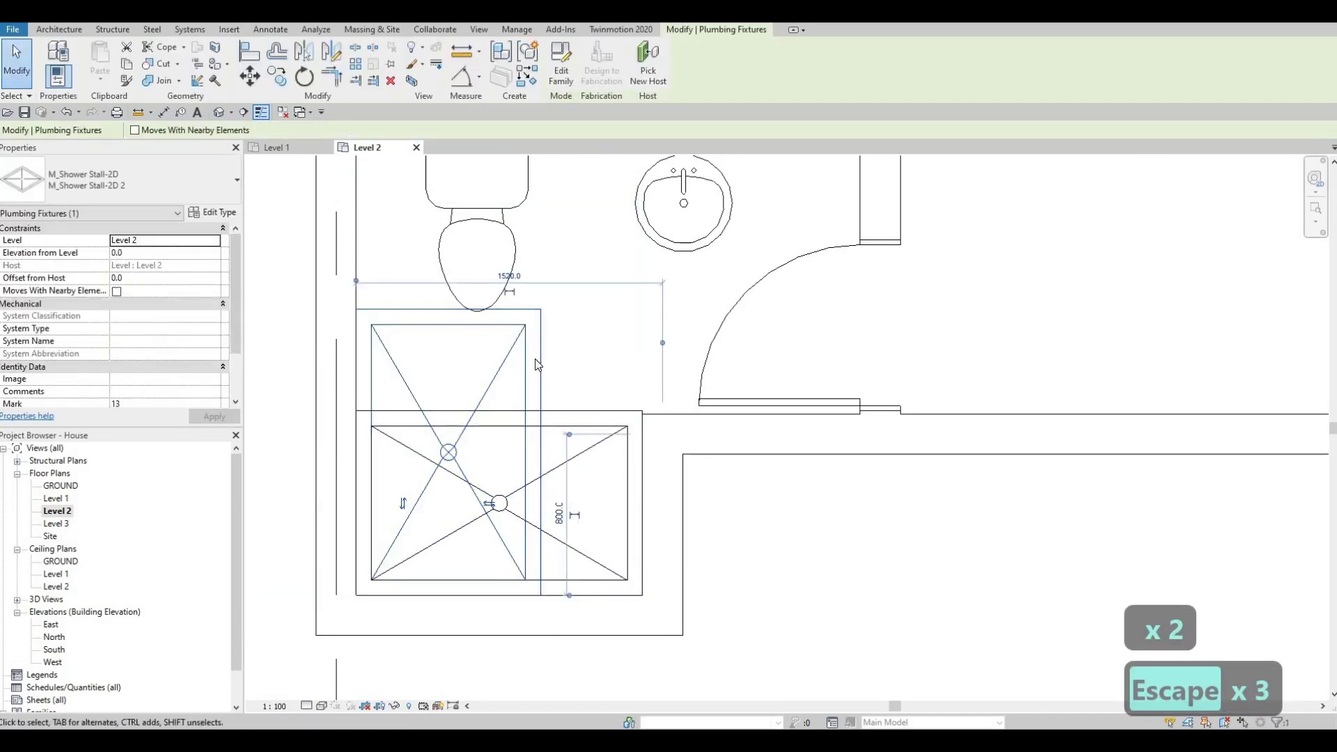
{"action": "key", "text": "Delete"}
{"action": "scroll", "coordinate": [582, 352], "scroll_direction": "down", "scroll_amount": 3}
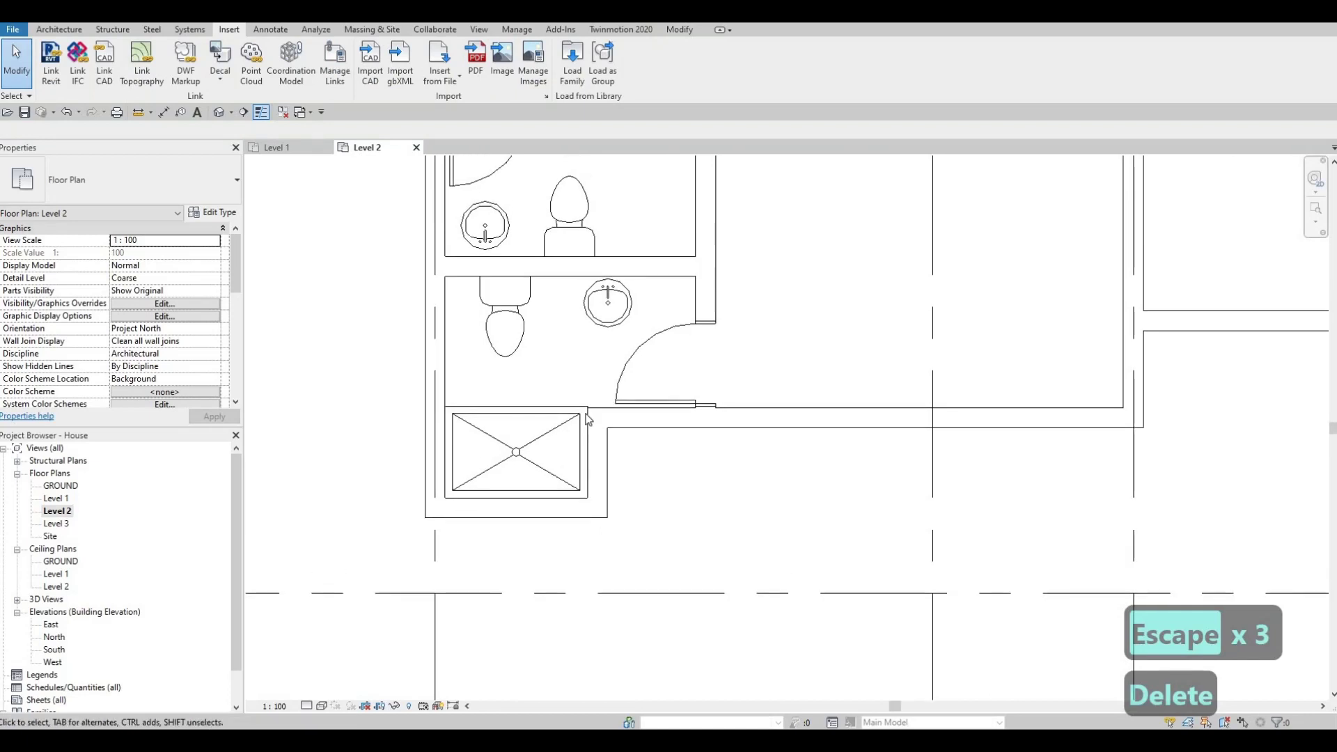
Place another M_Shower Stall-2D 2 in the adjacent bathroom above, in the corner beside the toilet and against the closet wall
{"action": "scroll", "coordinate": [588, 420], "scroll_direction": "up", "scroll_amount": 4}
{"action": "scroll", "coordinate": [485, 392], "scroll_direction": "down", "scroll_amount": 5}
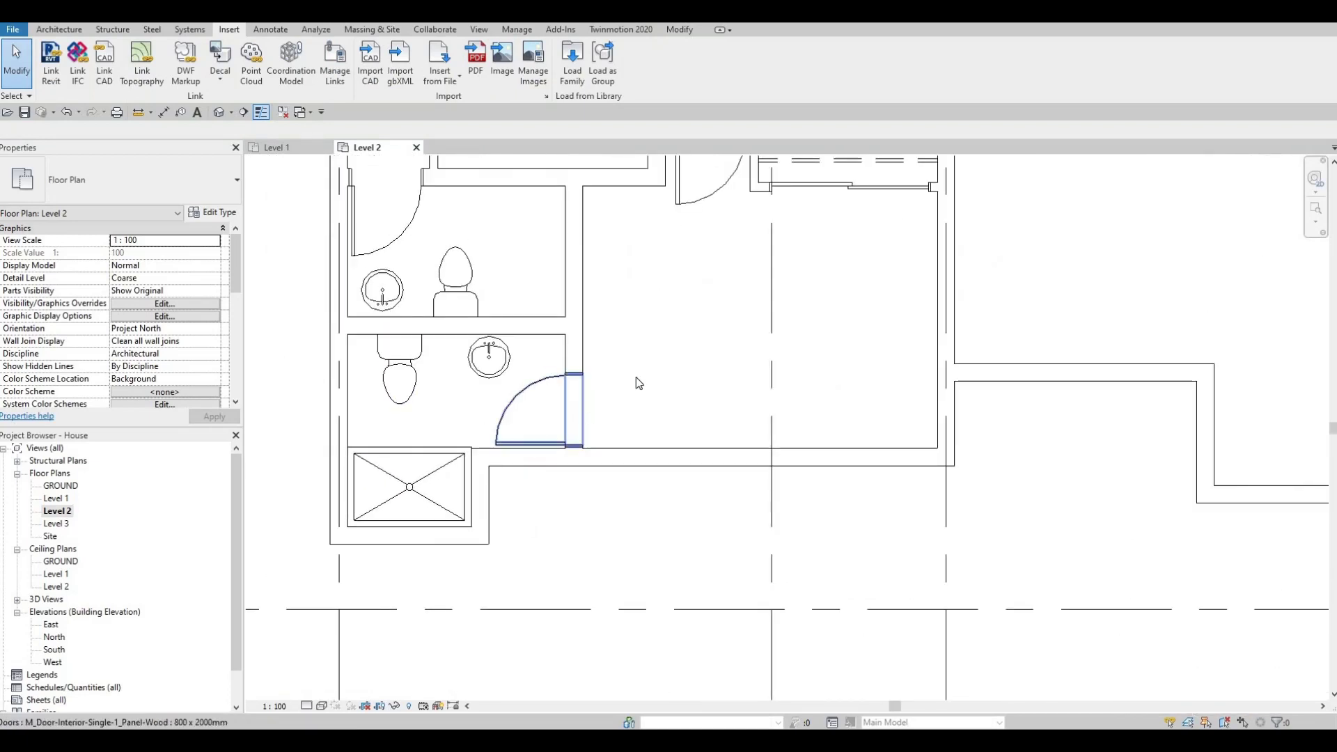
{"action": "scroll", "coordinate": [636, 390], "scroll_direction": "down", "scroll_amount": 2}
{"action": "middle_click_drag", "start_coordinate": [645, 410], "coordinate": [638, 503]}
{"action": "scroll", "coordinate": [637, 502], "scroll_direction": "down", "scroll_amount": 2}
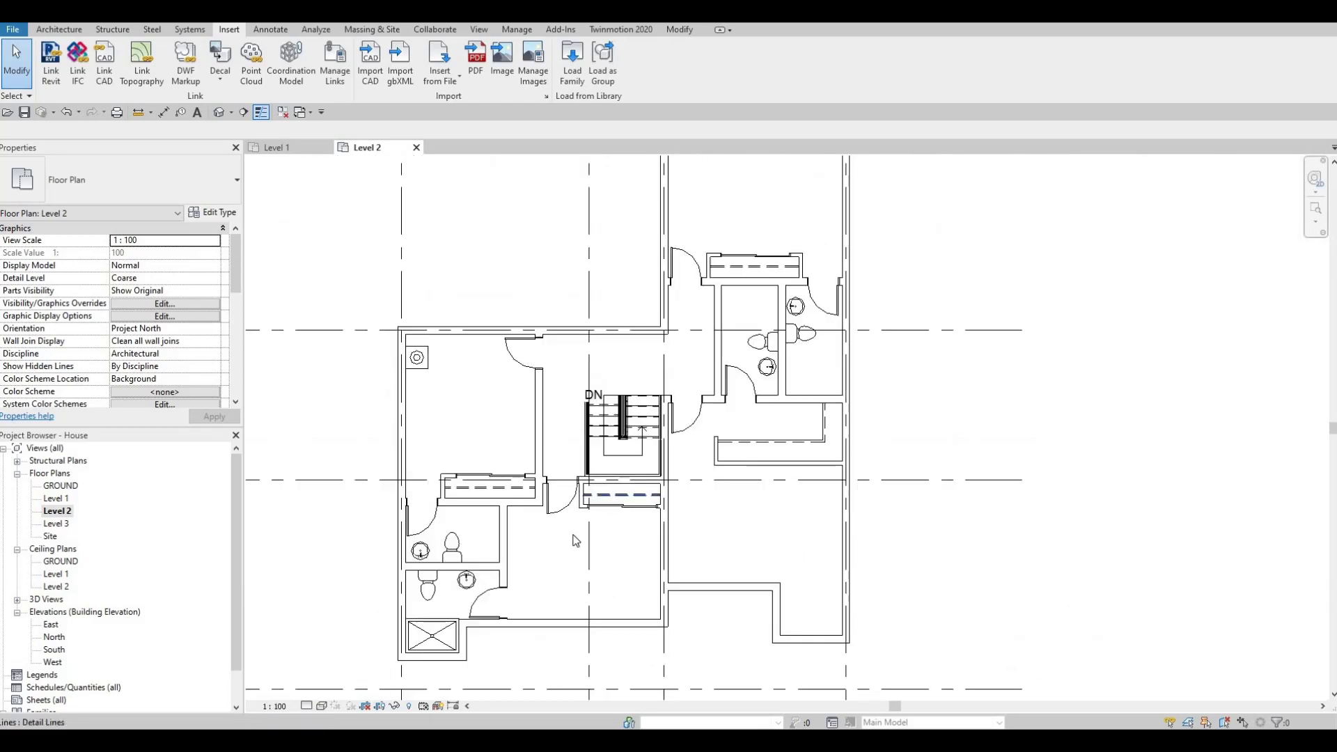
{"action": "scroll", "coordinate": [486, 590], "scroll_direction": "up", "scroll_amount": 3}
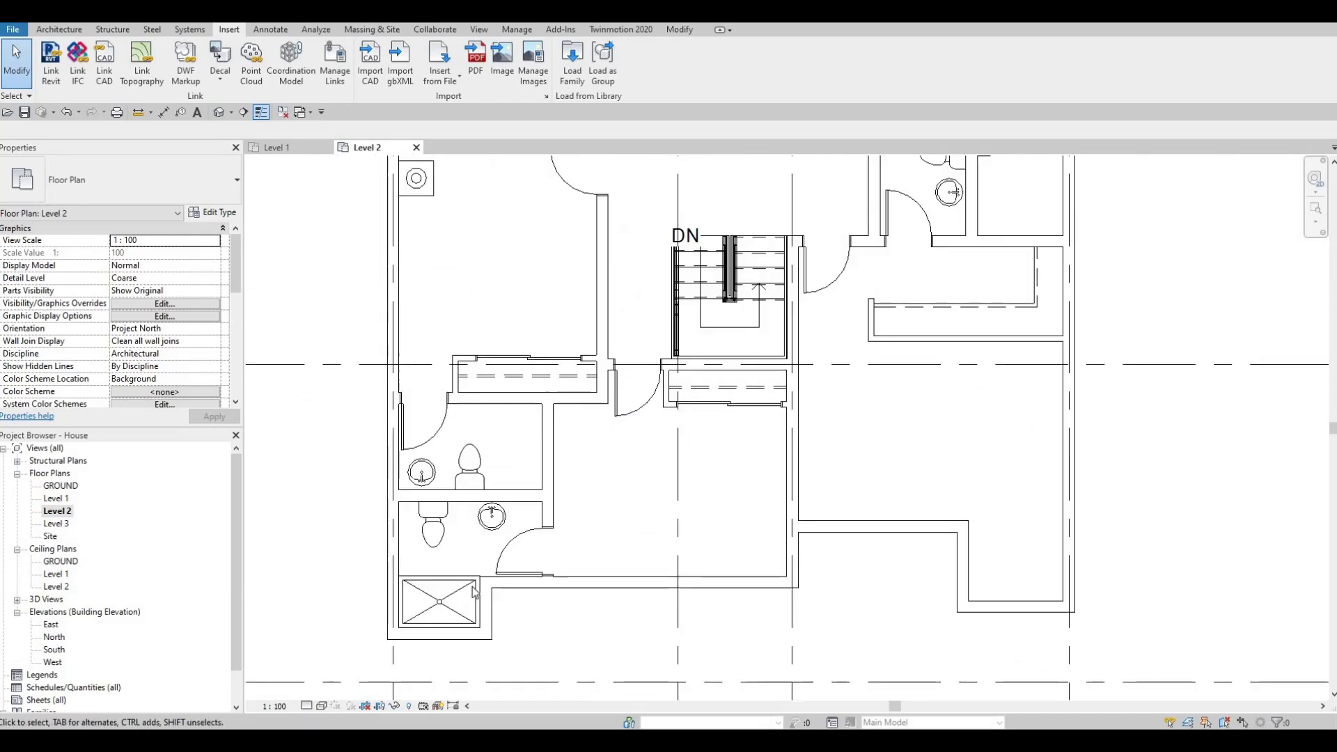
{"action": "left_click", "coordinate": [481, 575]}
{"action": "key", "text": "c"}
{"action": "key", "text": "s"}
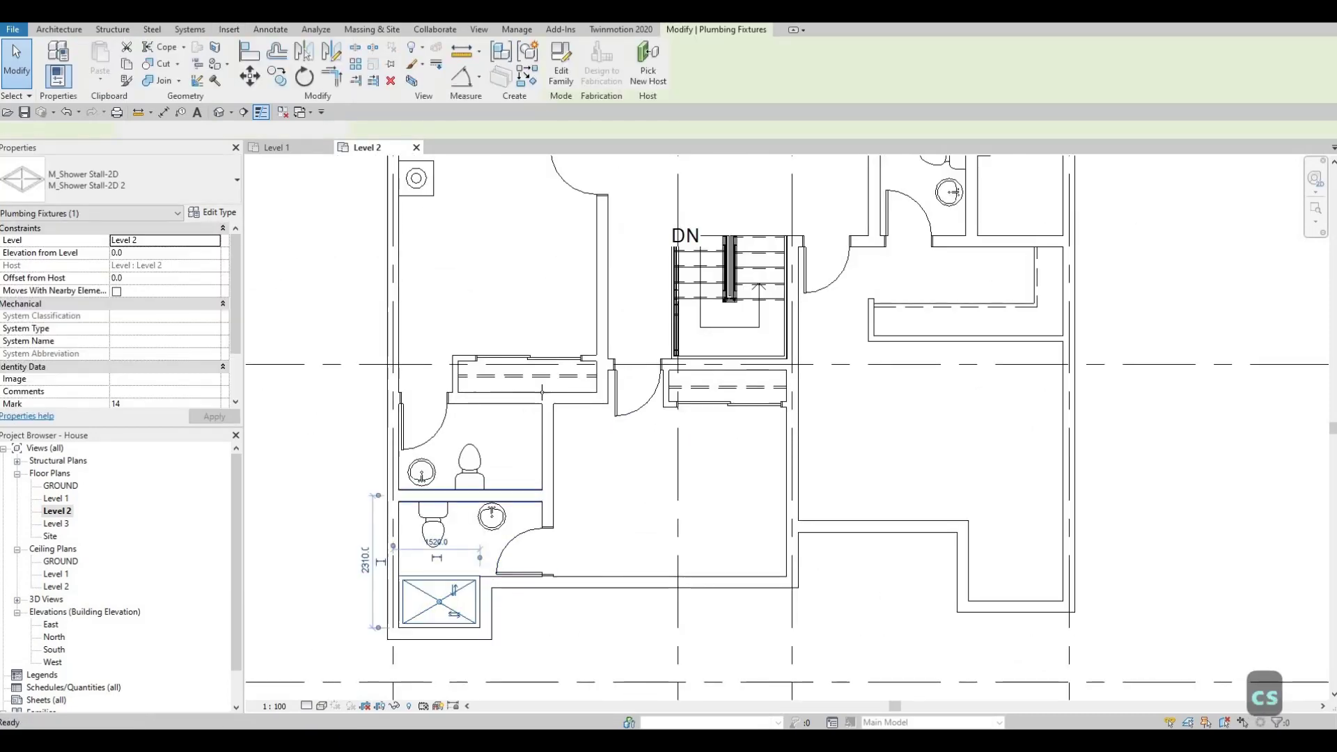
{"action": "scroll", "coordinate": [520, 440], "scroll_direction": "up", "scroll_amount": 2}
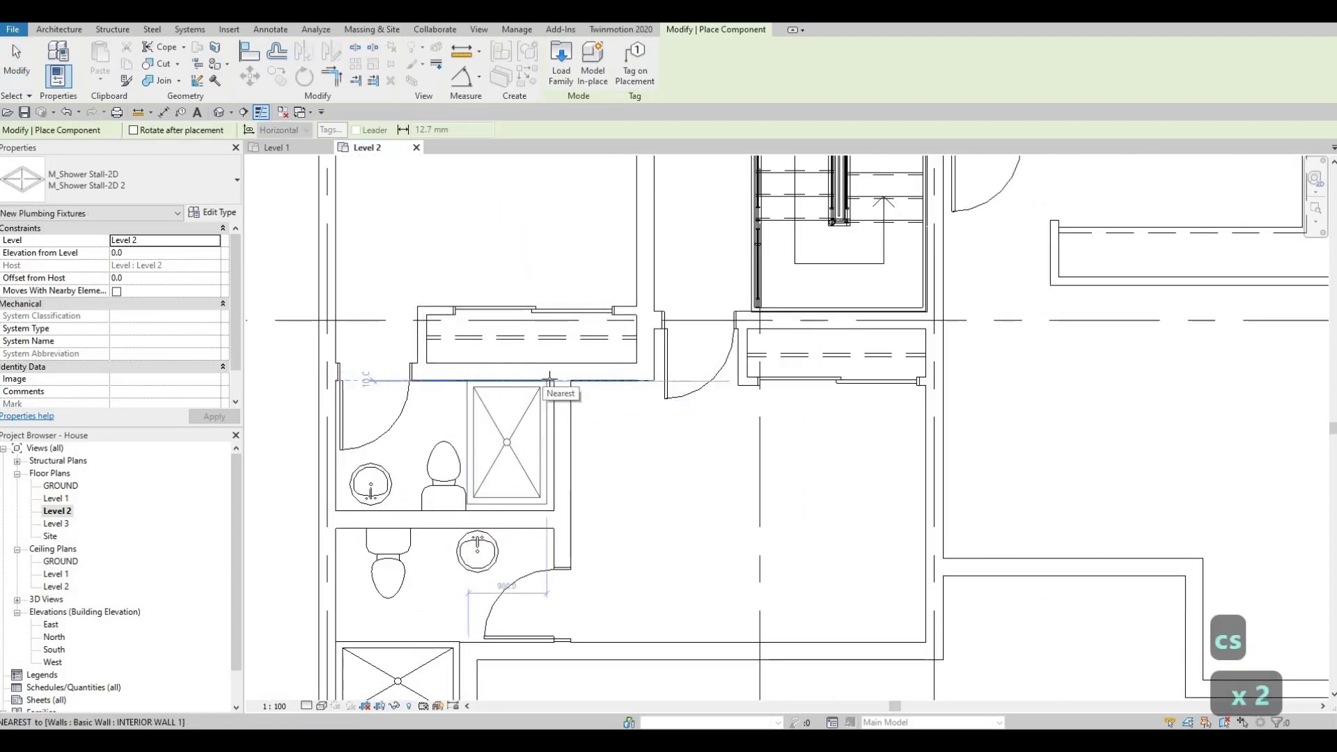
{"action": "scroll", "coordinate": [550, 379], "scroll_direction": "up", "scroll_amount": 3}
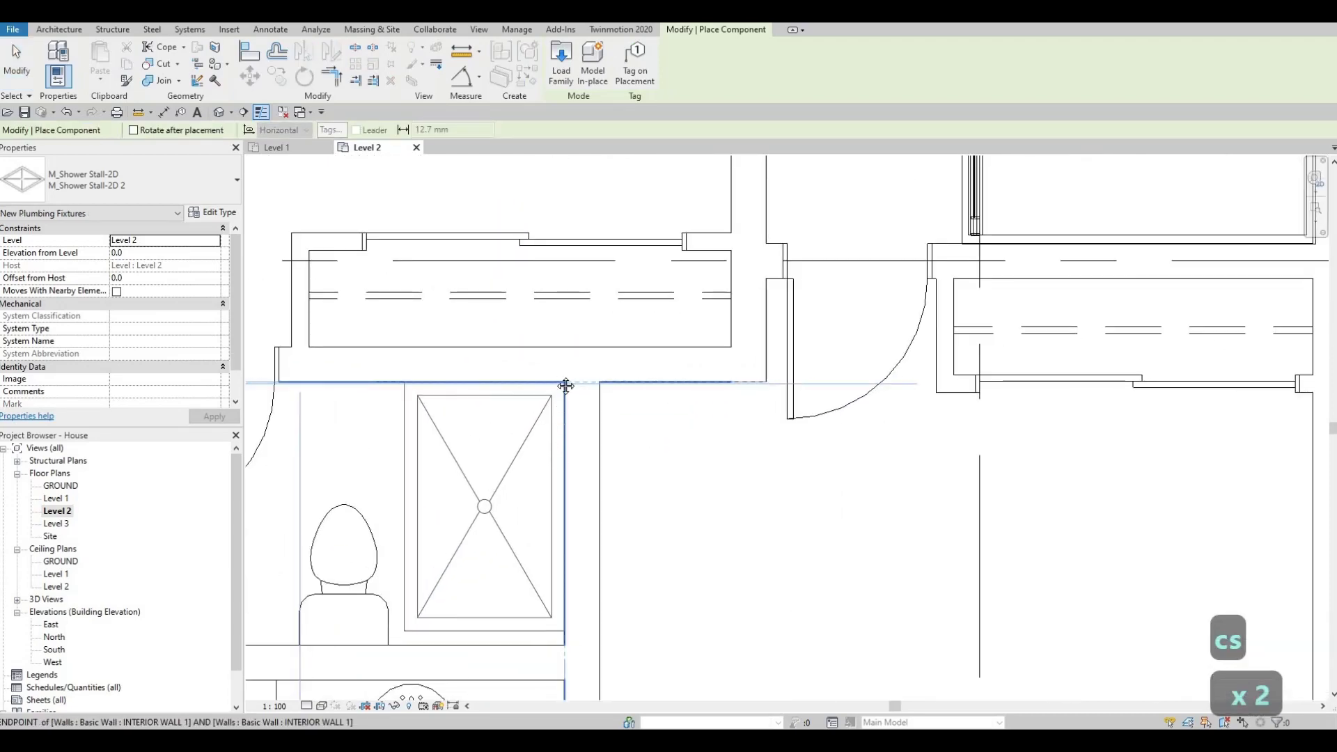
{"action": "left_click", "coordinate": [565, 385]}
{"action": "middle_click_drag", "start_coordinate": [530, 378], "coordinate": [527, 295]}
{"action": "key", "text": "Escape"}
{"action": "key", "text": "Escape"}
{"action": "key", "text": "Escape"}
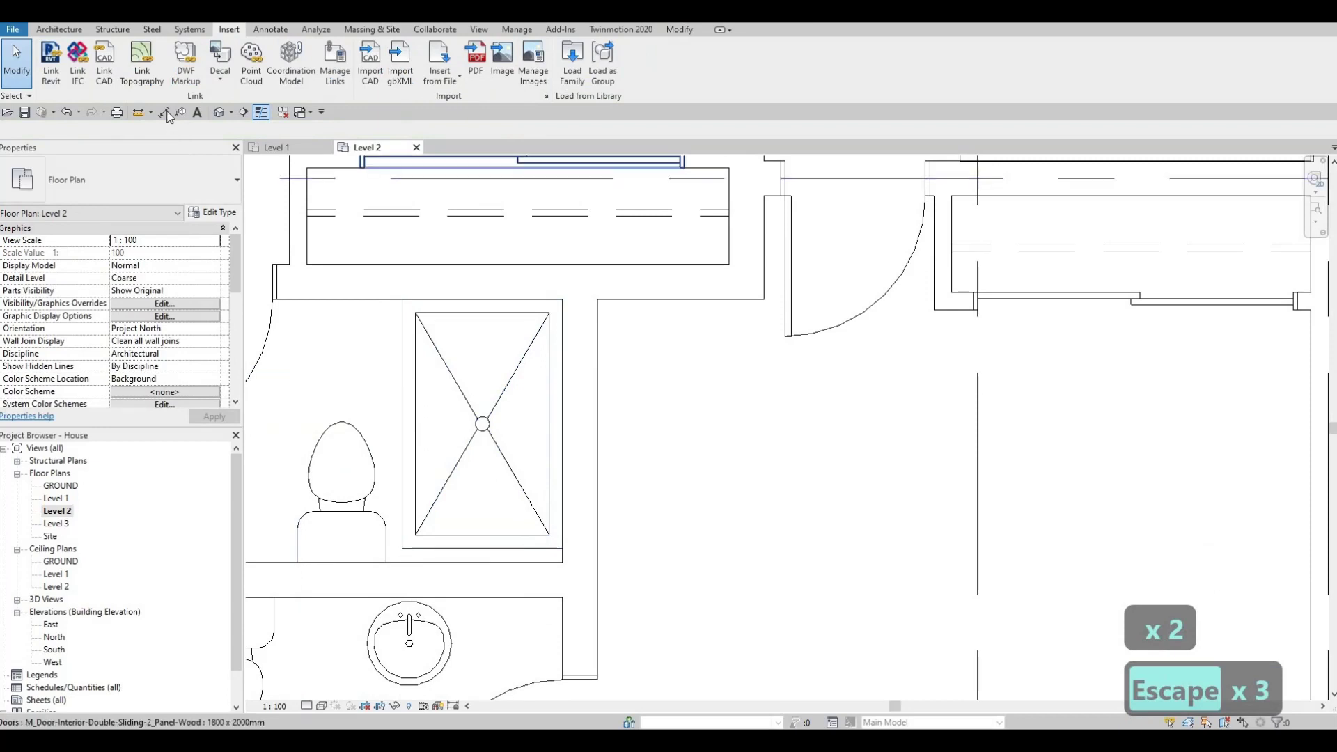
Measure the clear distance between the walls at both ends of the new shower stall in the upper bathroom
{"action": "left_click", "coordinate": [165, 113]}
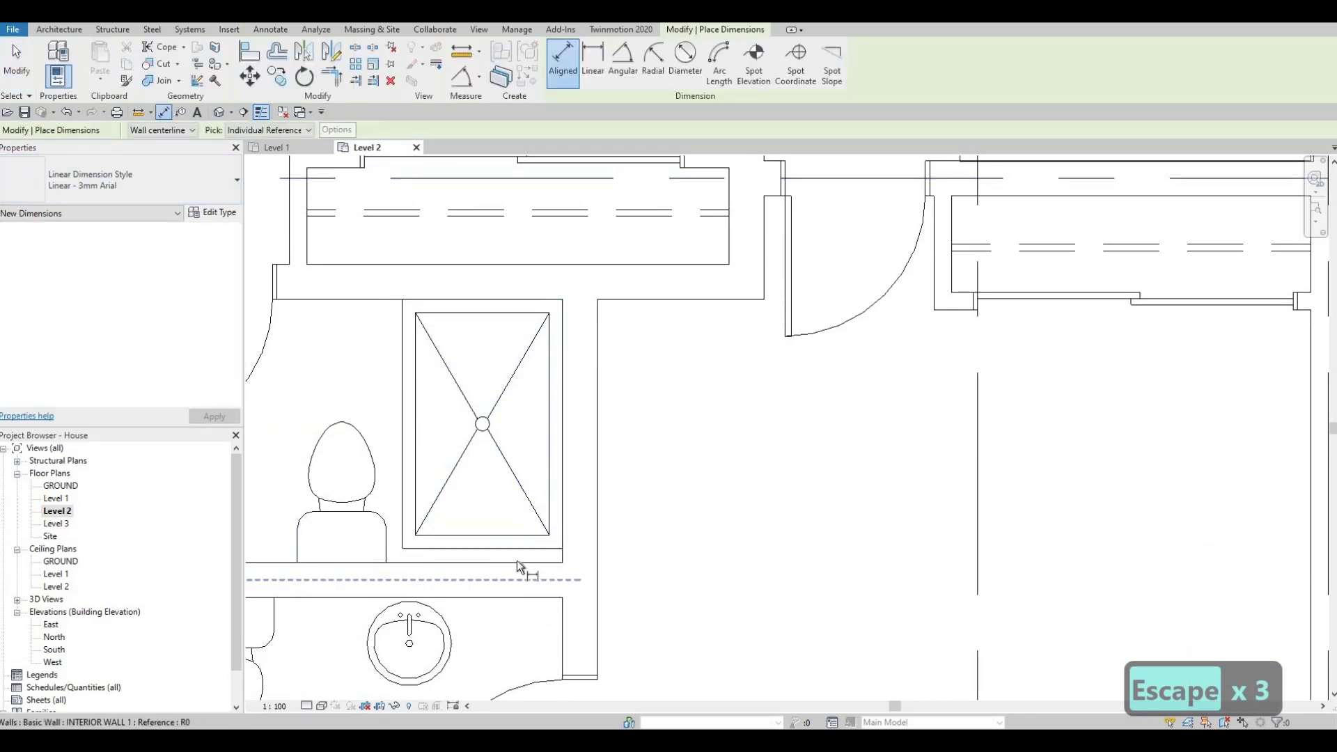
{"action": "key", "text": "Tab"}
{"action": "left_click", "coordinate": [517, 561]}
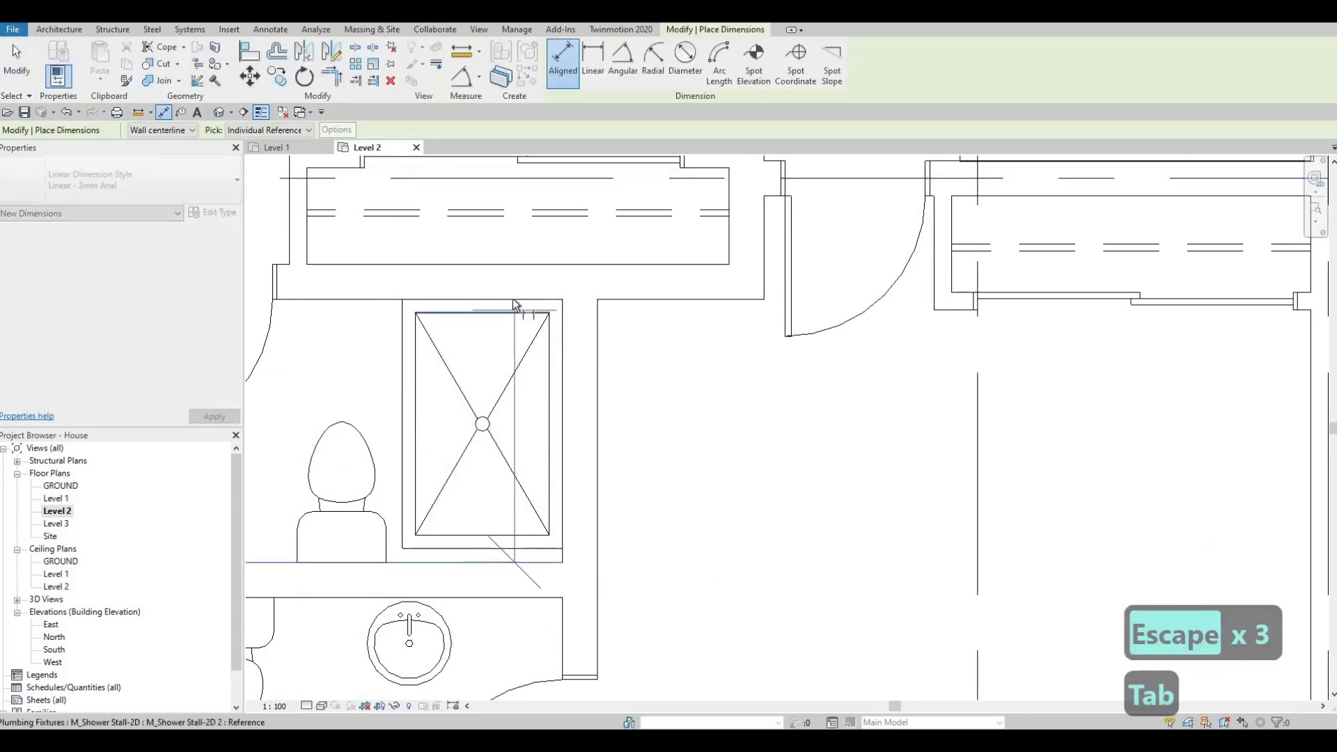
{"action": "left_click", "coordinate": [517, 306]}
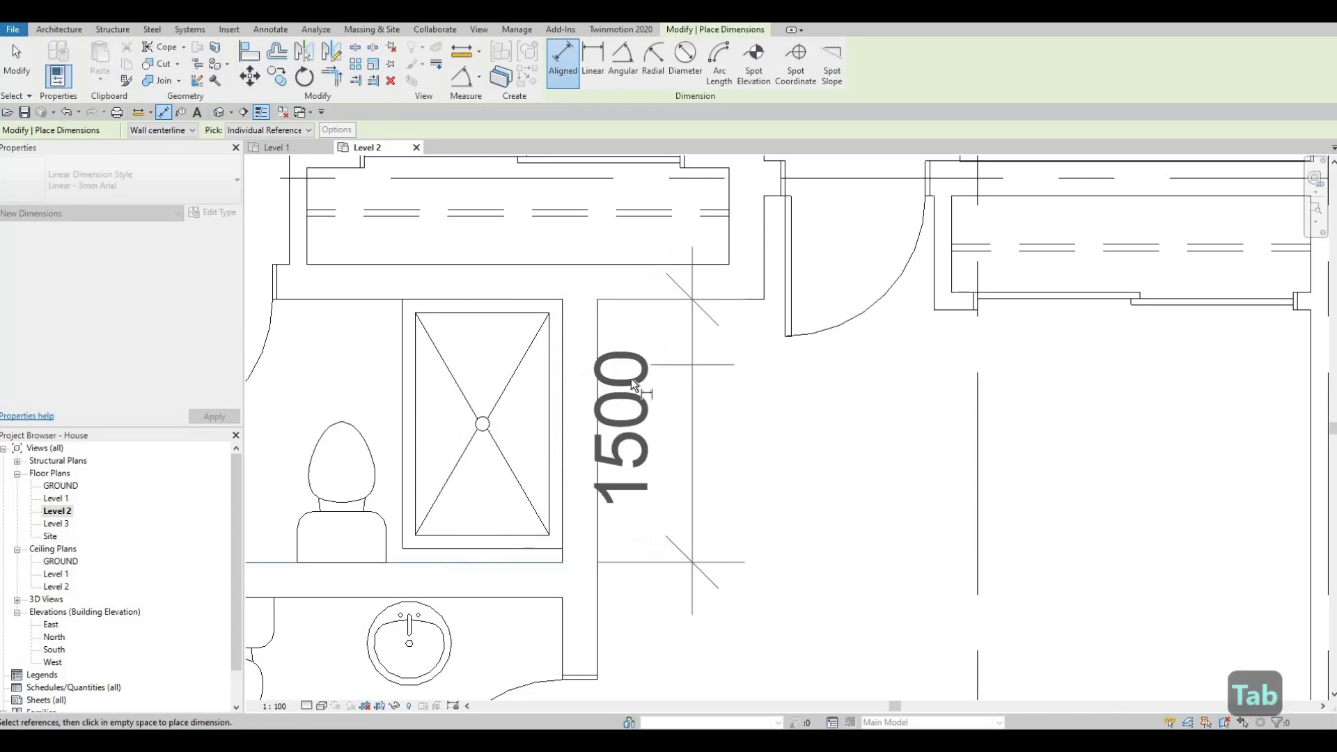
{"action": "key", "text": "Escape"}
{"action": "key", "text": "Escape"}
{"action": "key", "text": "Escape"}
Duplicate the upper bathroom's shower stall type as M_Shower Stall-2D 3 and set its depth to 1500 mm
{"action": "left_click", "coordinate": [499, 380]}
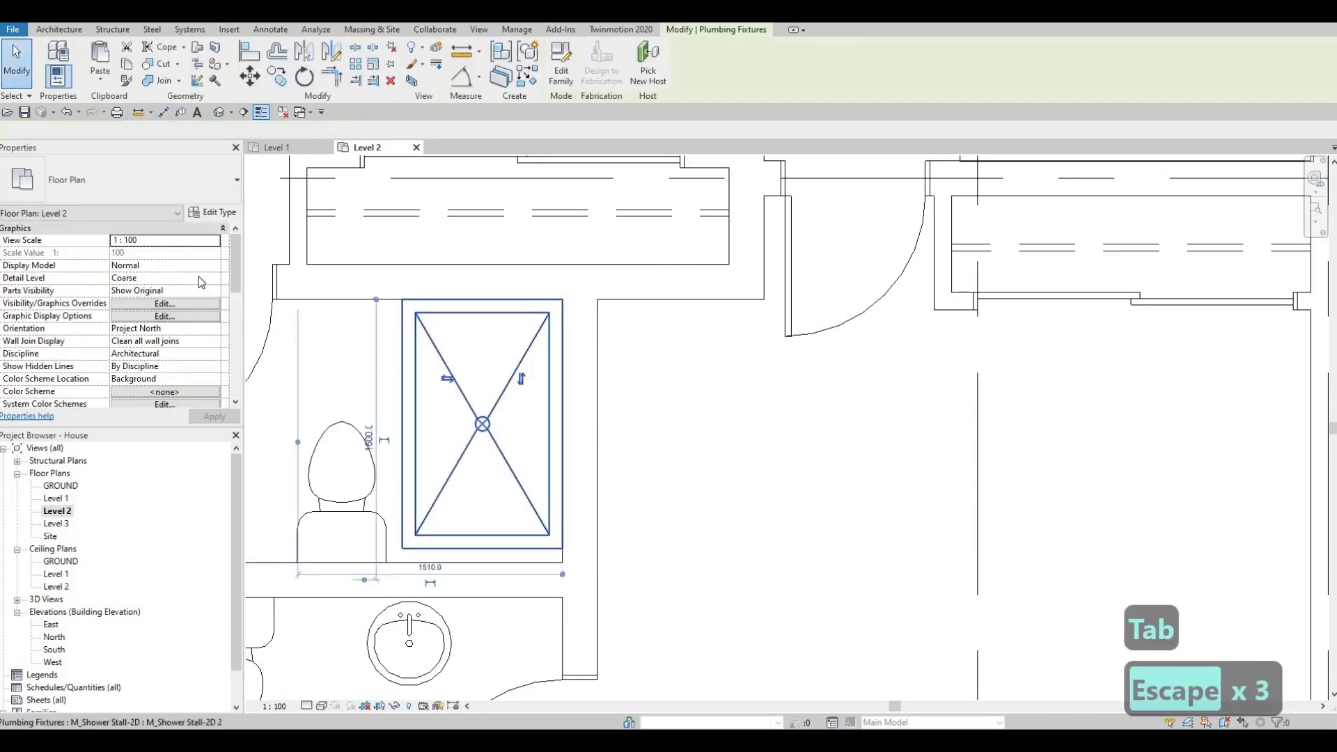
{"action": "left_click", "coordinate": [212, 212]}
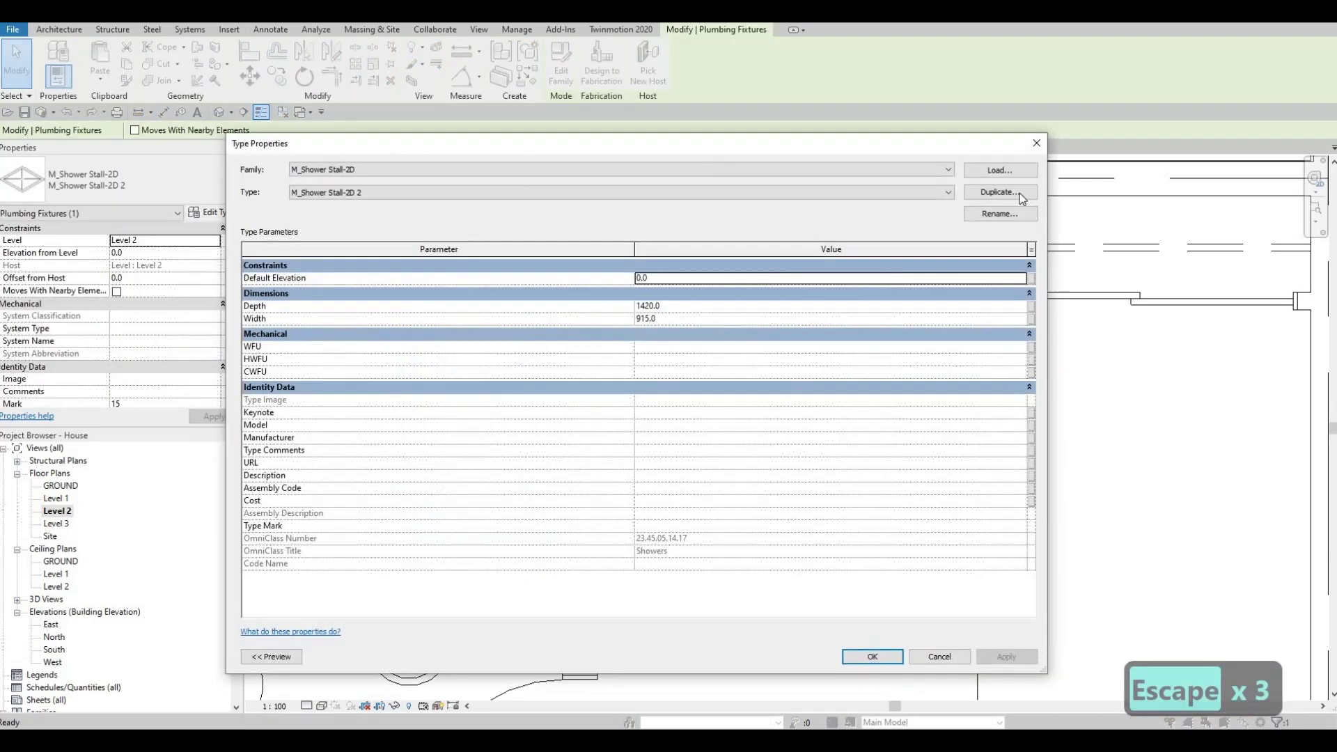
{"action": "left_click", "coordinate": [1000, 192]}
{"action": "left_click", "coordinate": [636, 437]}
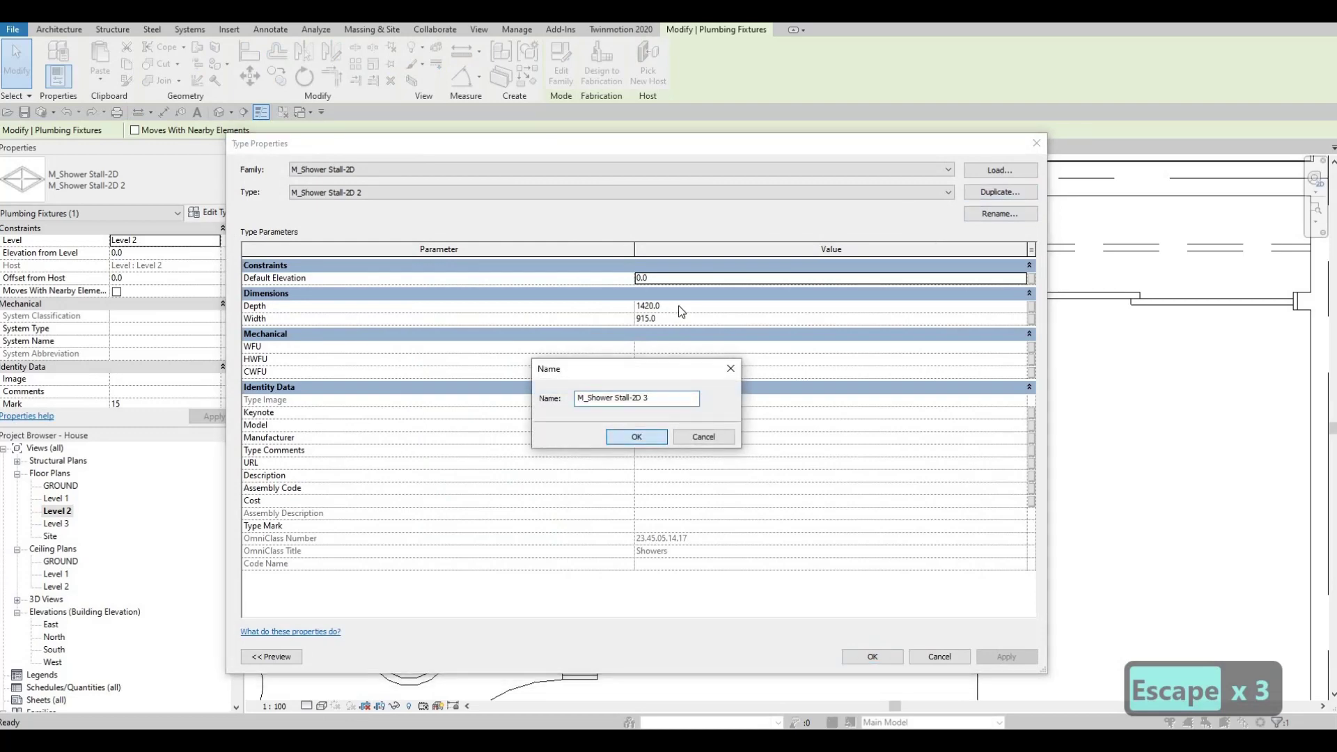
{"action": "left_click", "coordinate": [679, 306]}
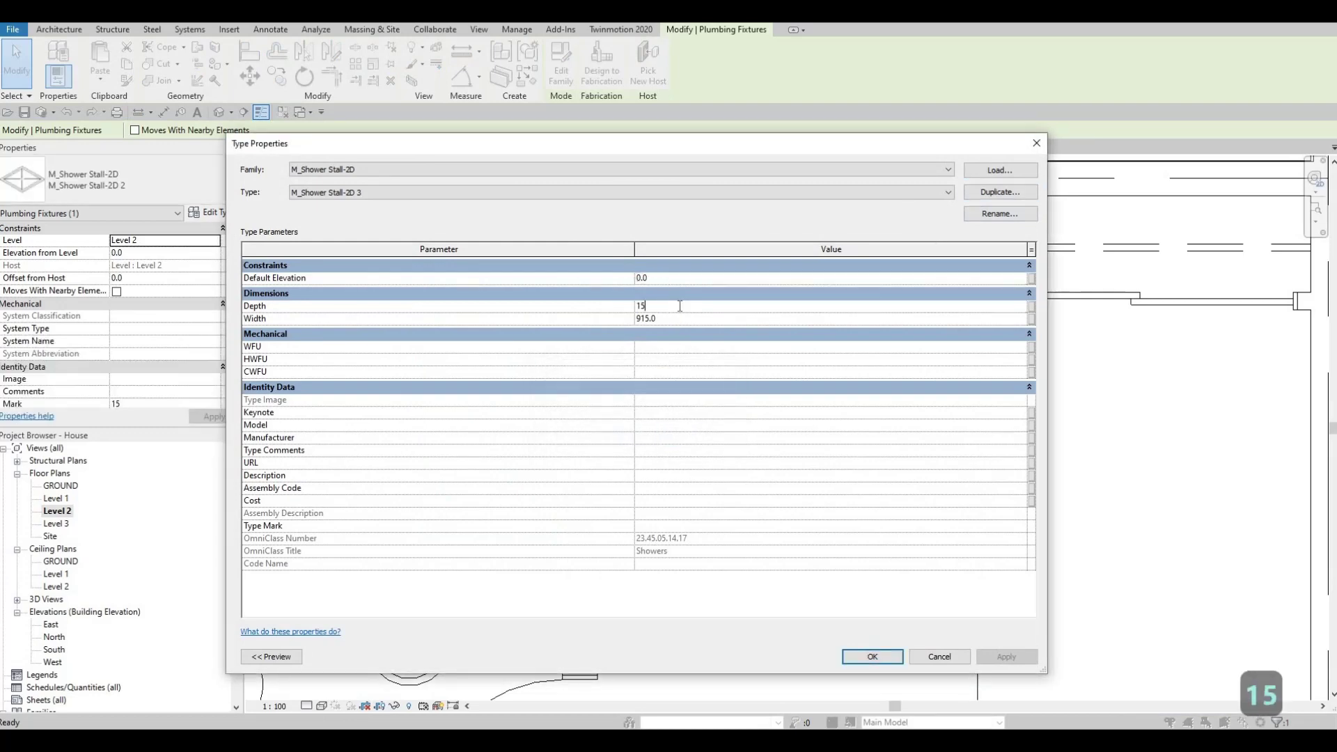
{"action": "left_click", "coordinate": [843, 649]}
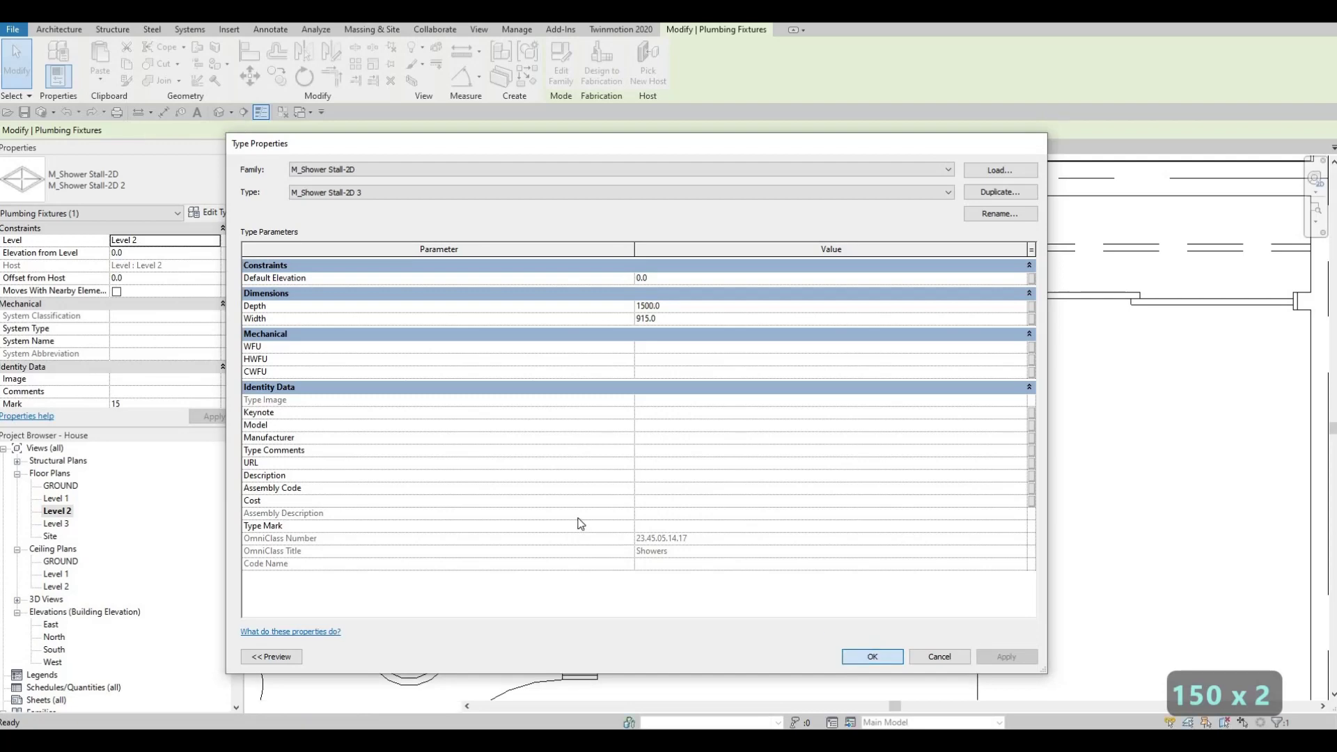
{"action": "key", "text": "Escape"}
{"action": "key", "text": "Escape"}
{"action": "left_click", "coordinate": [506, 471]}
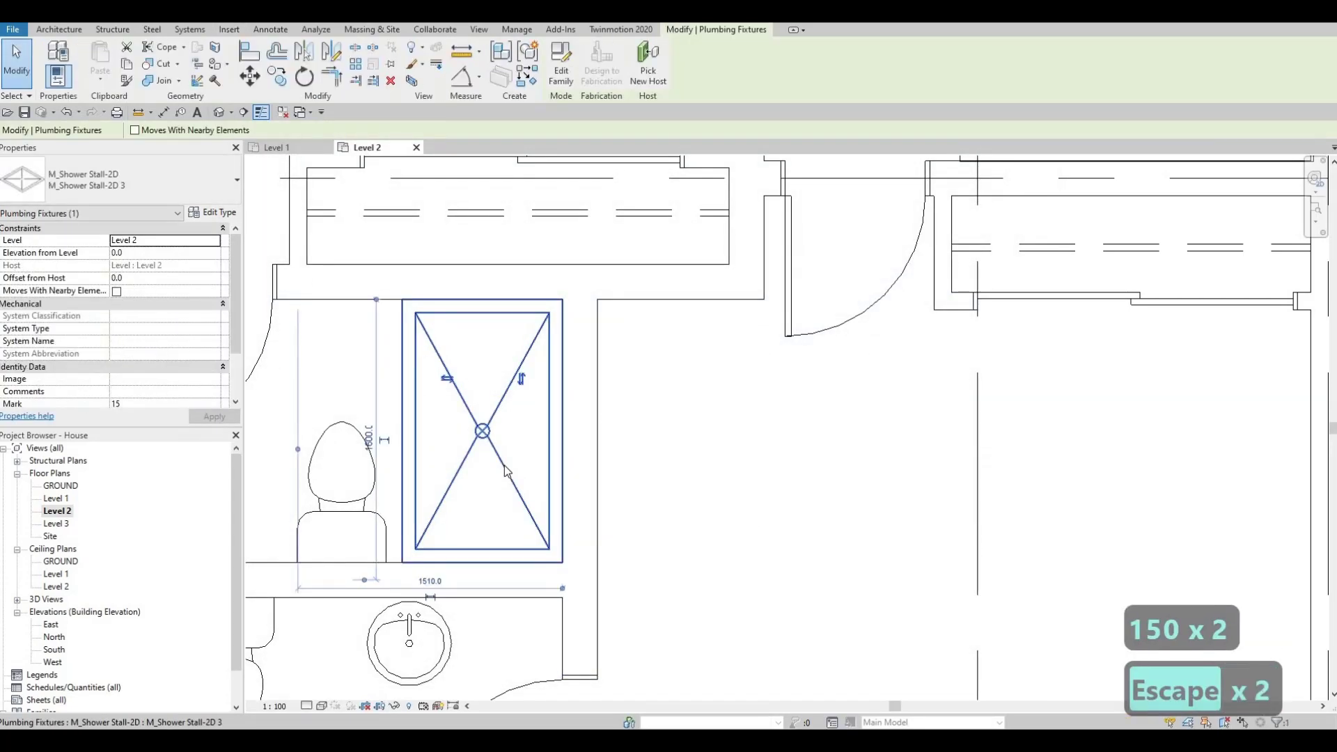
Place an M_Shower Stall-2D 3, turned lengthwise between the side walls, along the closet wall of the left bathroom in the paired bathrooms northeast of the stairs
{"action": "key", "text": "c"}
{"action": "key", "text": "s"}
{"action": "scroll", "coordinate": [731, 411], "scroll_direction": "down", "scroll_amount": 3}
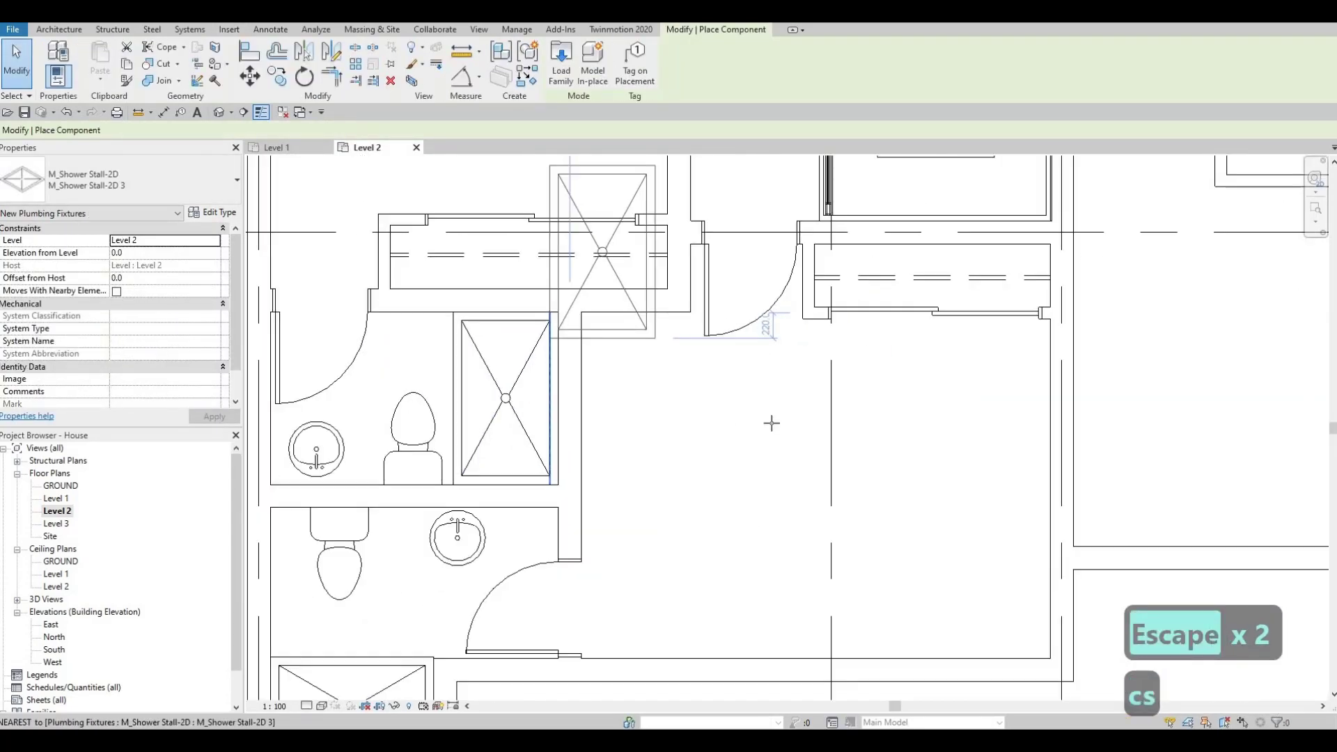
{"action": "middle_click_drag", "start_coordinate": [939, 275], "coordinate": [781, 426]}
{"action": "scroll", "coordinate": [781, 427], "scroll_direction": "down", "scroll_amount": 2}
{"action": "scroll", "coordinate": [796, 272], "scroll_direction": "down", "scroll_amount": 1}
{"action": "middle_click_drag", "start_coordinate": [797, 272], "coordinate": [668, 375]}
{"action": "scroll", "coordinate": [812, 285], "scroll_direction": "up", "scroll_amount": 4}
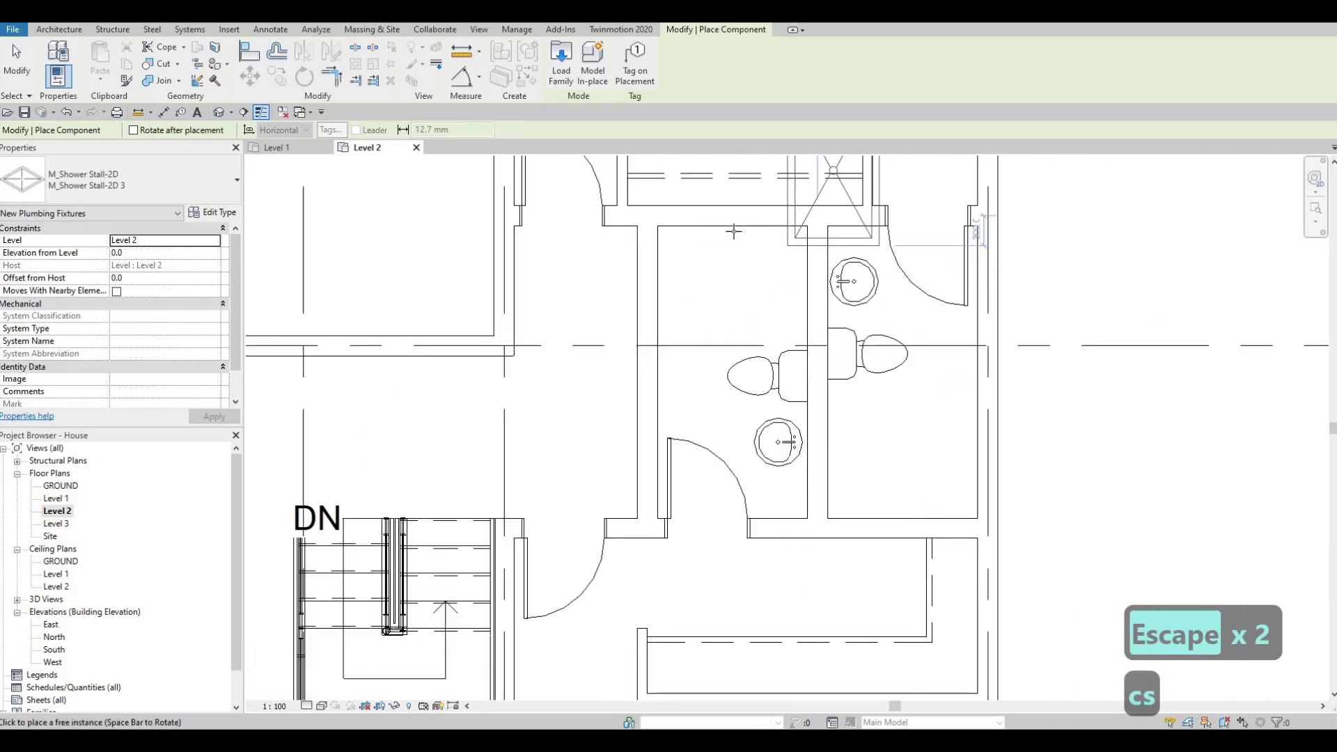
{"action": "key", "text": "space"}
{"action": "key", "text": "space"}
{"action": "key", "text": "space"}
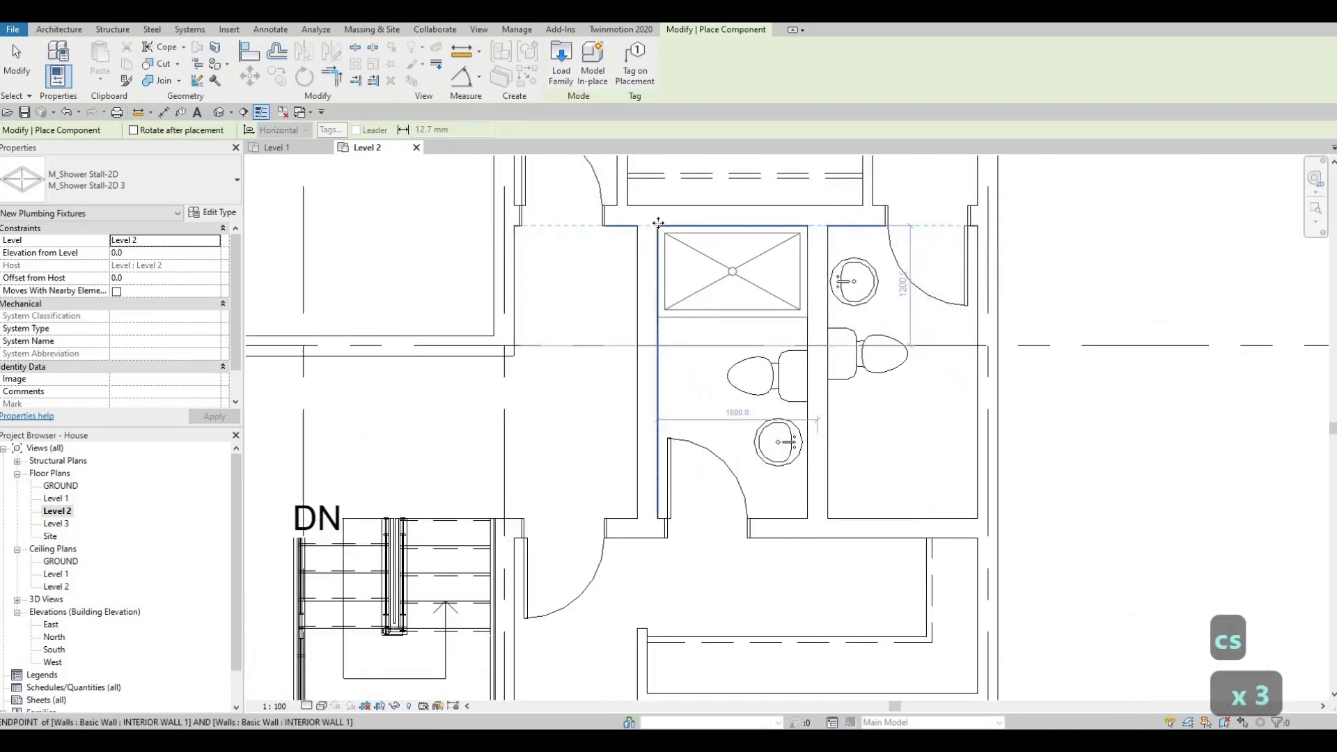
{"action": "left_click", "coordinate": [933, 457]}
Place another M_Shower Stall-2D 3 wall to wall at the lower end of the adjoining outer bathroom, and finish placing components
{"action": "key", "text": "space"}
{"action": "key", "text": "space"}
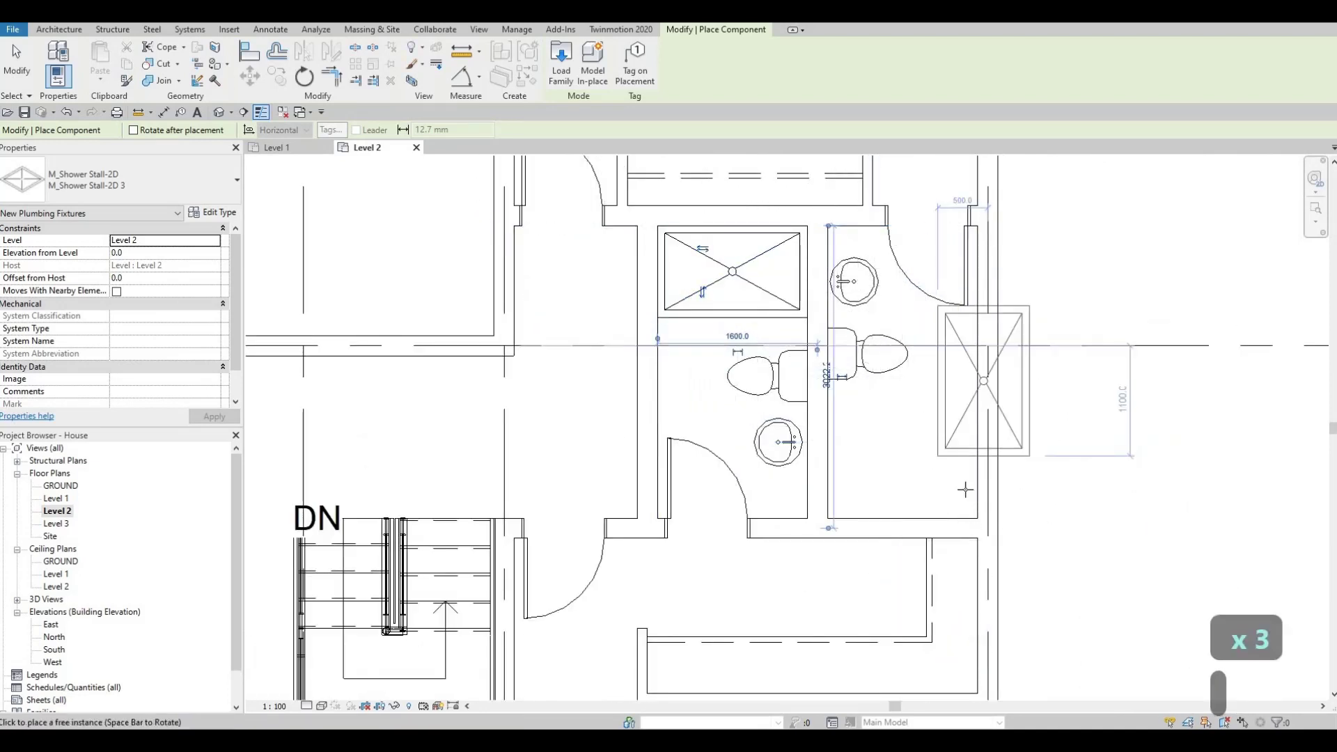
{"action": "left_click", "coordinate": [820, 519]}
{"action": "scroll", "coordinate": [814, 501], "scroll_direction": "down", "scroll_amount": 2}
{"action": "key", "text": "Escape"}
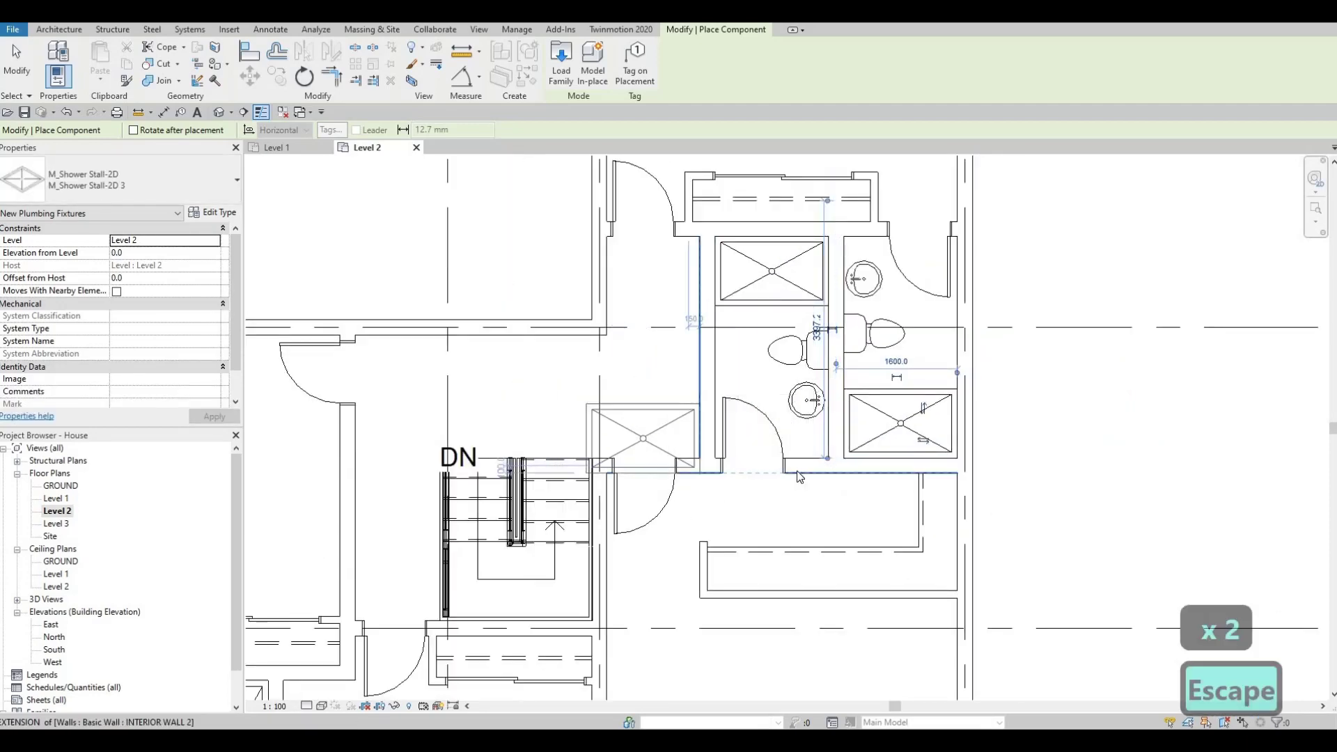
{"action": "key", "text": "Escape"}
{"action": "scroll", "coordinate": [798, 477], "scroll_direction": "down", "scroll_amount": 3}
{"action": "middle_click_drag", "start_coordinate": [674, 338], "coordinate": [862, 285]}
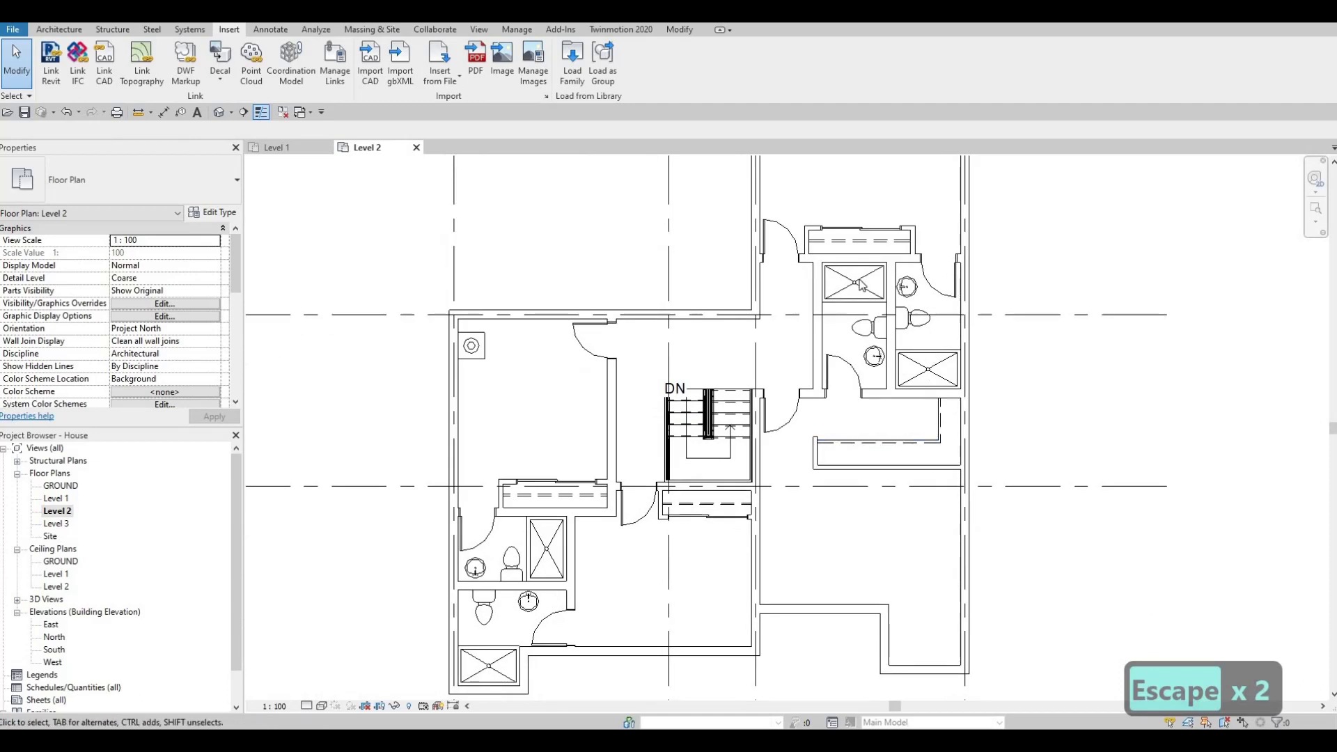
Draw a rectangular vanity counter outline in Thin Lines around the sink in the upper southwest bathroom, from the outer wall to the toilet
{"action": "middle_click_drag", "start_coordinate": [747, 473], "coordinate": [767, 415]}
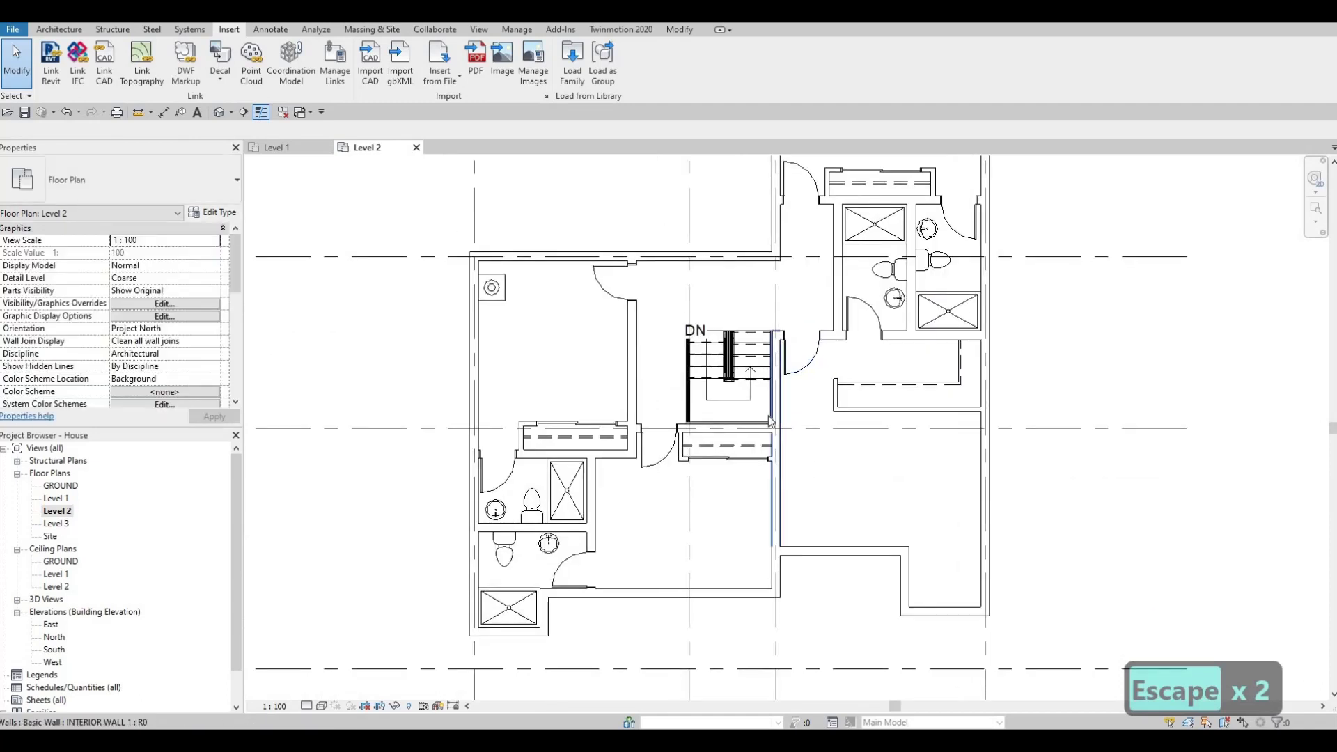
{"action": "key", "text": "Escape"}
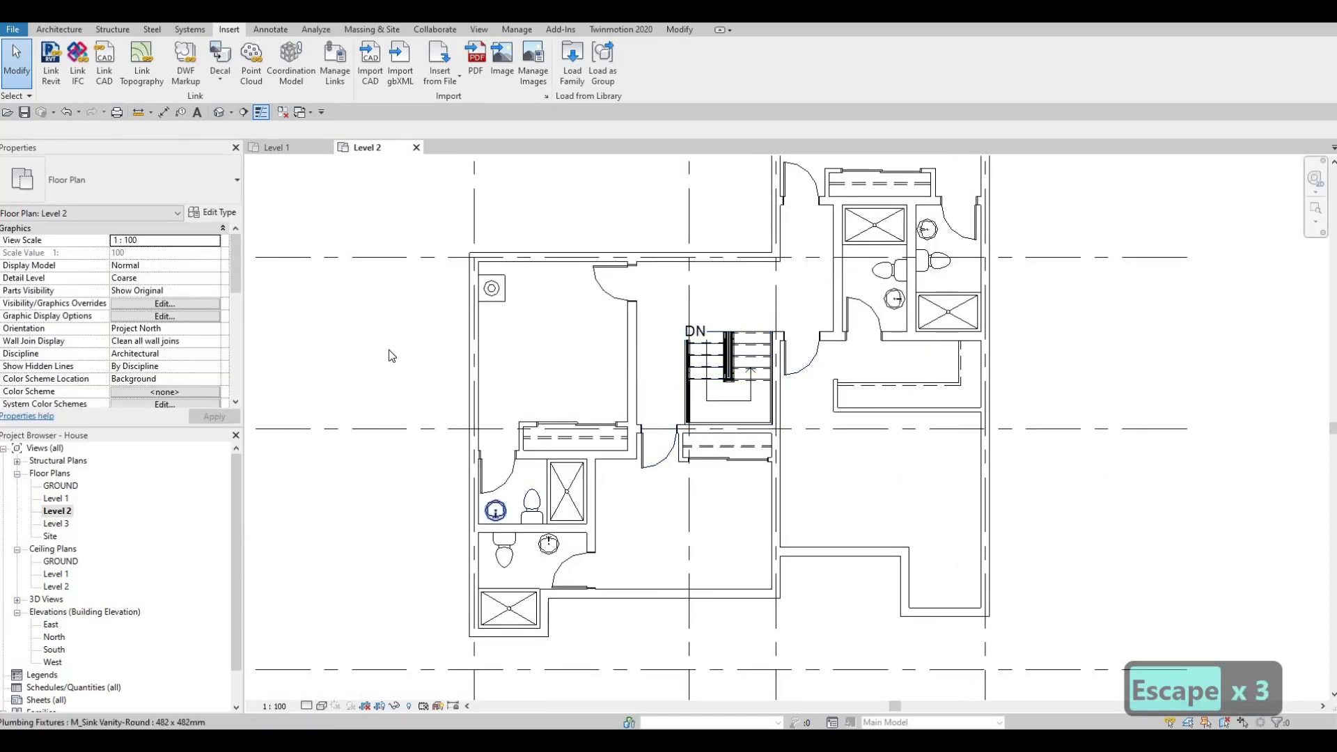
{"action": "scroll", "coordinate": [620, 468], "scroll_direction": "up", "scroll_amount": 5}
{"action": "scroll", "coordinate": [827, 456], "scroll_direction": "down", "scroll_amount": 2}
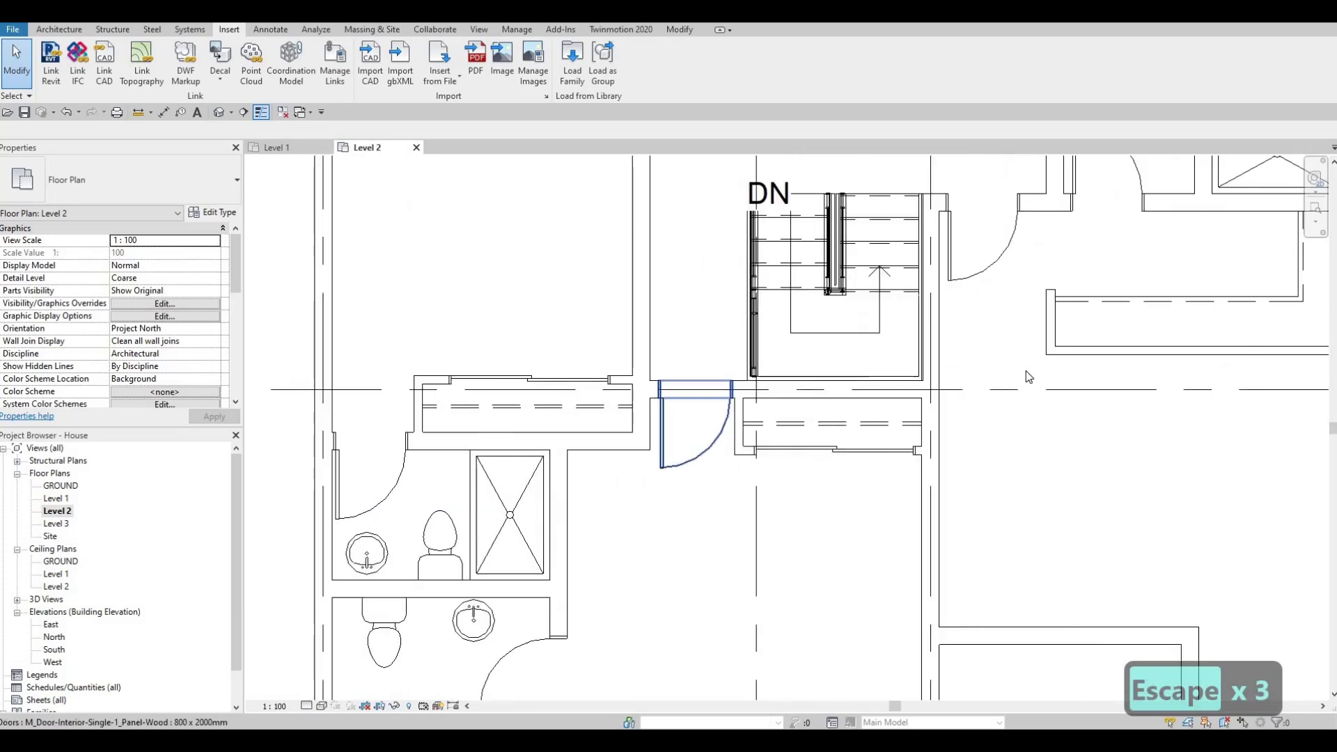
{"action": "left_click", "coordinate": [961, 362]}
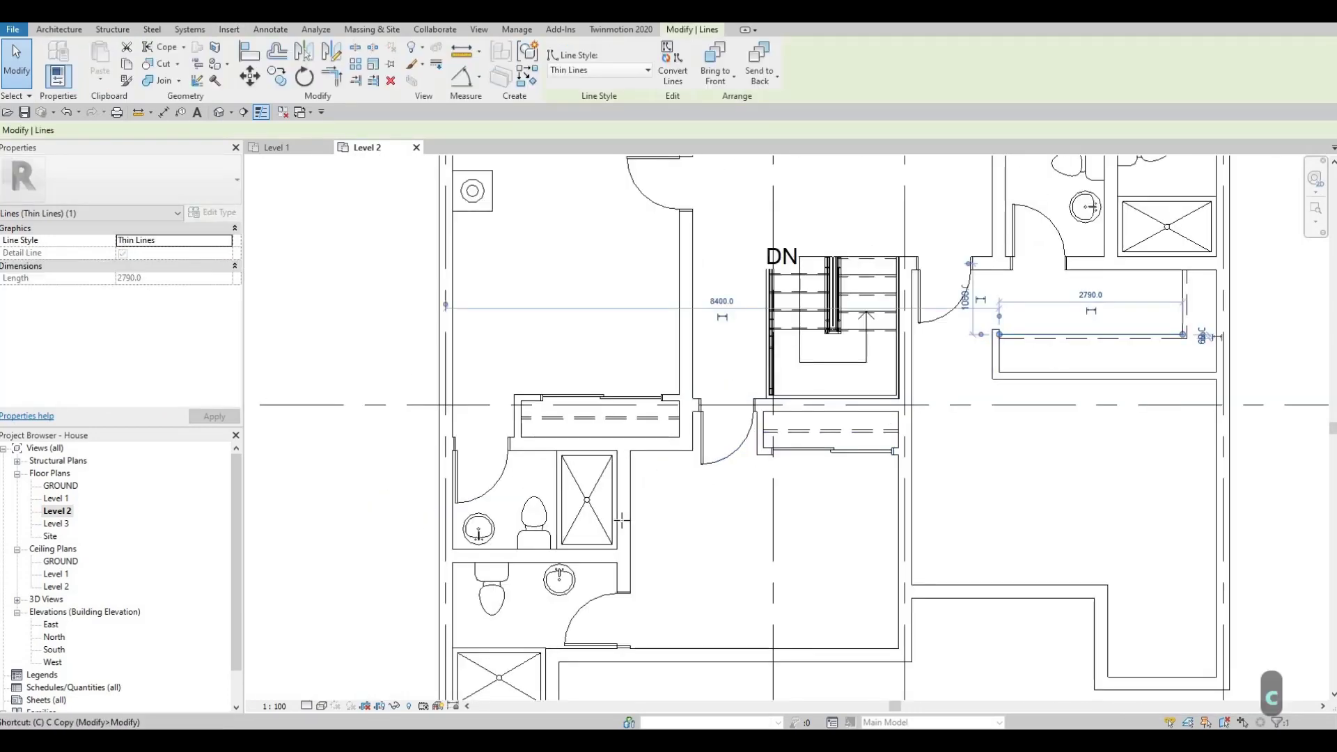
{"action": "key", "text": "s"}
{"action": "scroll", "coordinate": [460, 518], "scroll_direction": "up", "scroll_amount": 5}
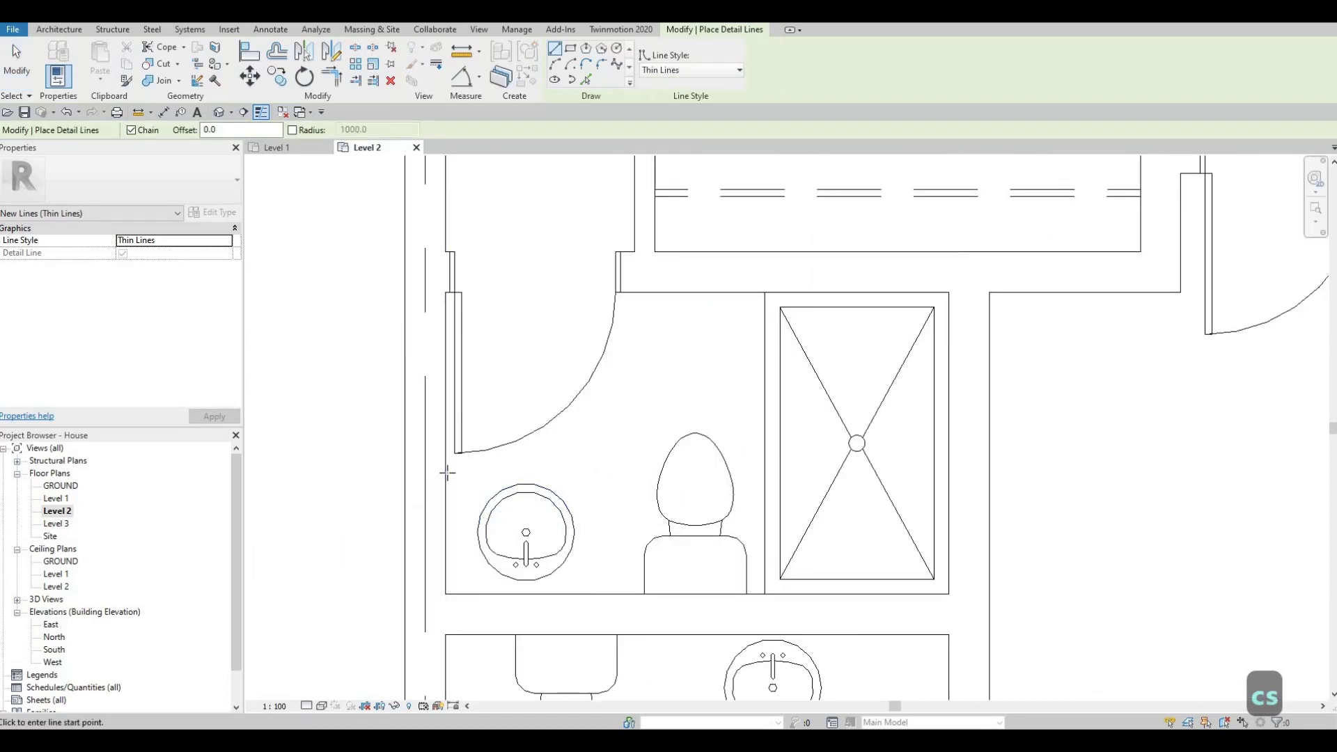
{"action": "left_click", "coordinate": [446, 473]}
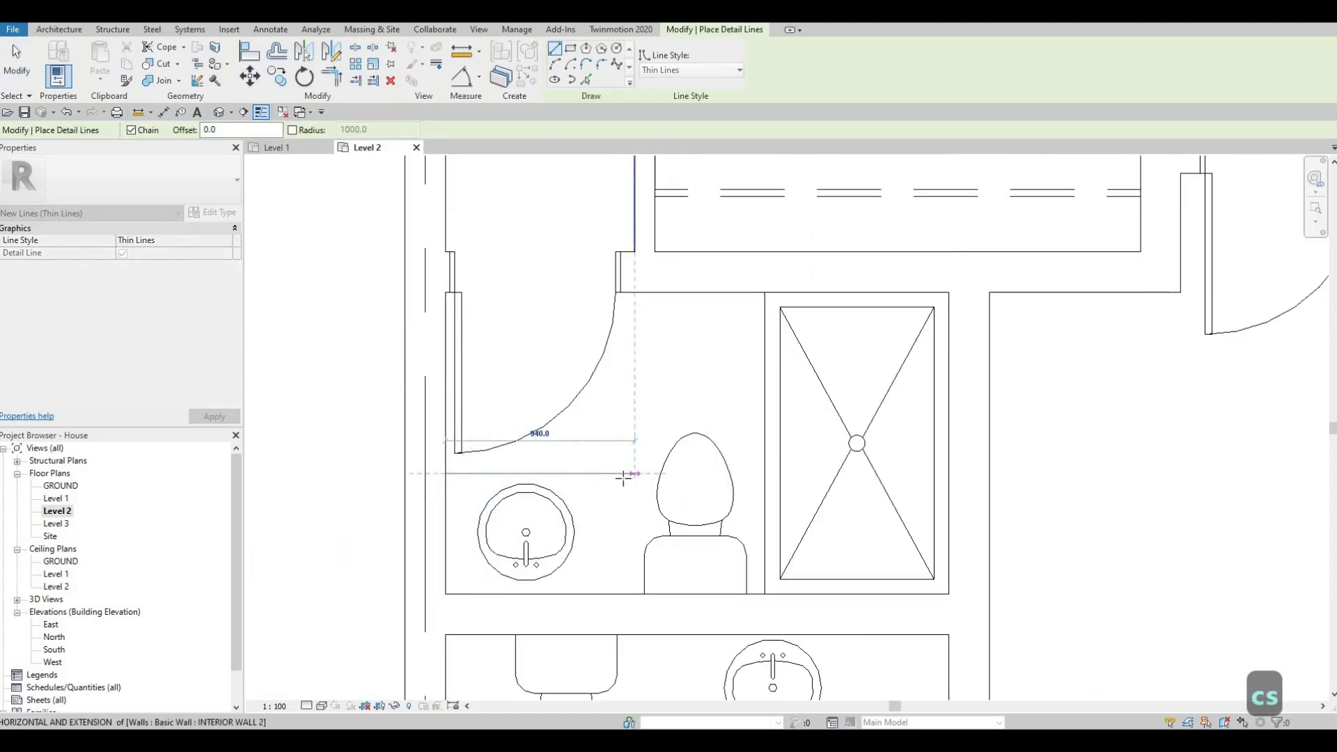
{"action": "left_click", "coordinate": [623, 473]}
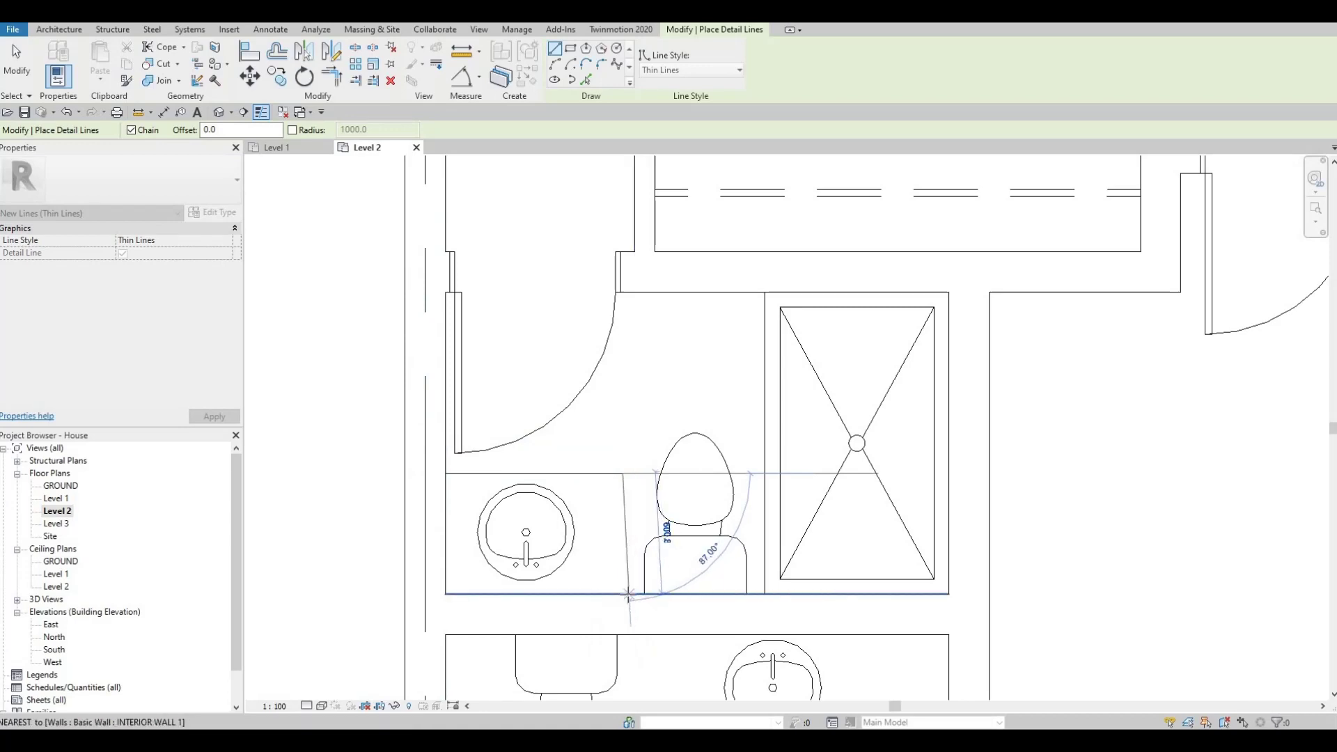
{"action": "key", "text": "Escape"}
{"action": "key", "text": "Escape"}
Draw a Thin Lines counter outline about 880 mm wide and 540 mm deep around the sink in the bathroom below
{"action": "scroll", "coordinate": [630, 498], "scroll_direction": "down", "scroll_amount": 5}
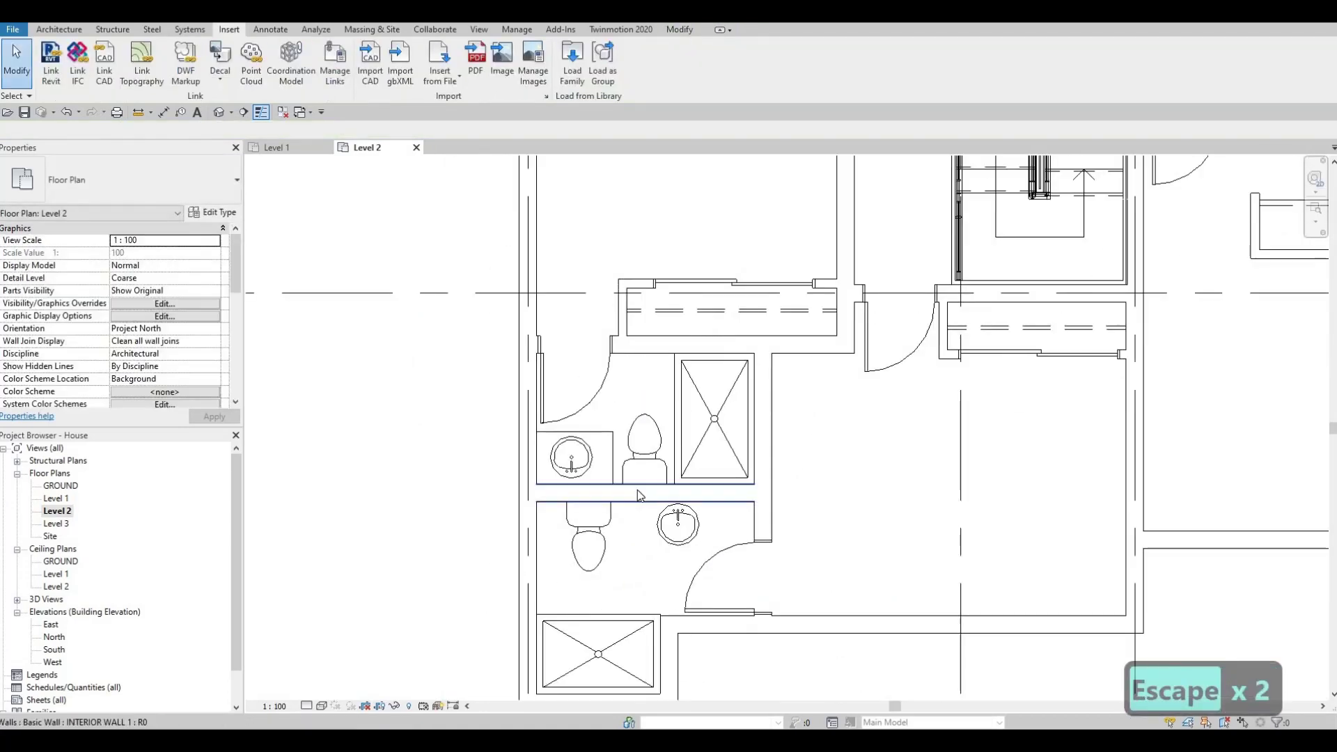
{"action": "scroll", "coordinate": [639, 465], "scroll_direction": "up", "scroll_amount": 1}
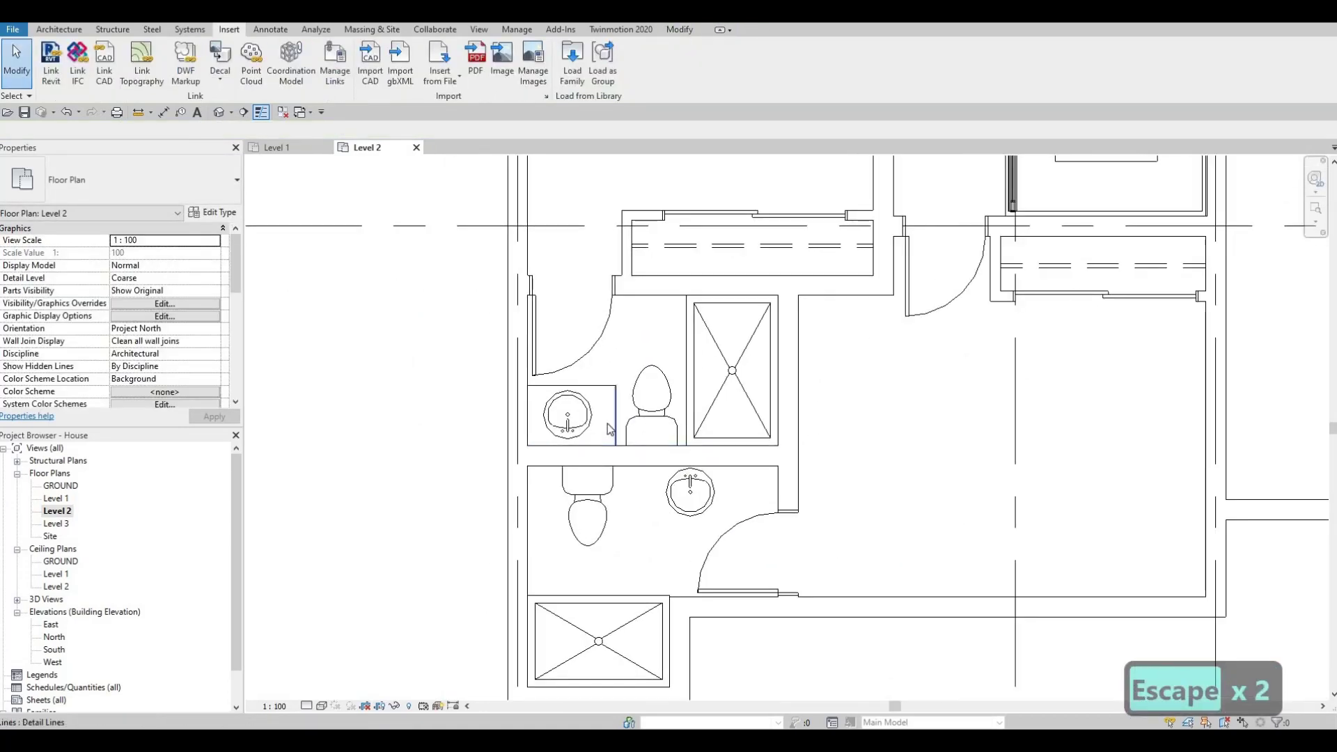
{"action": "left_click", "coordinate": [613, 429]}
{"action": "key", "text": "c"}
{"action": "key", "text": "s"}
{"action": "scroll", "coordinate": [664, 468], "scroll_direction": "up", "scroll_amount": 2}
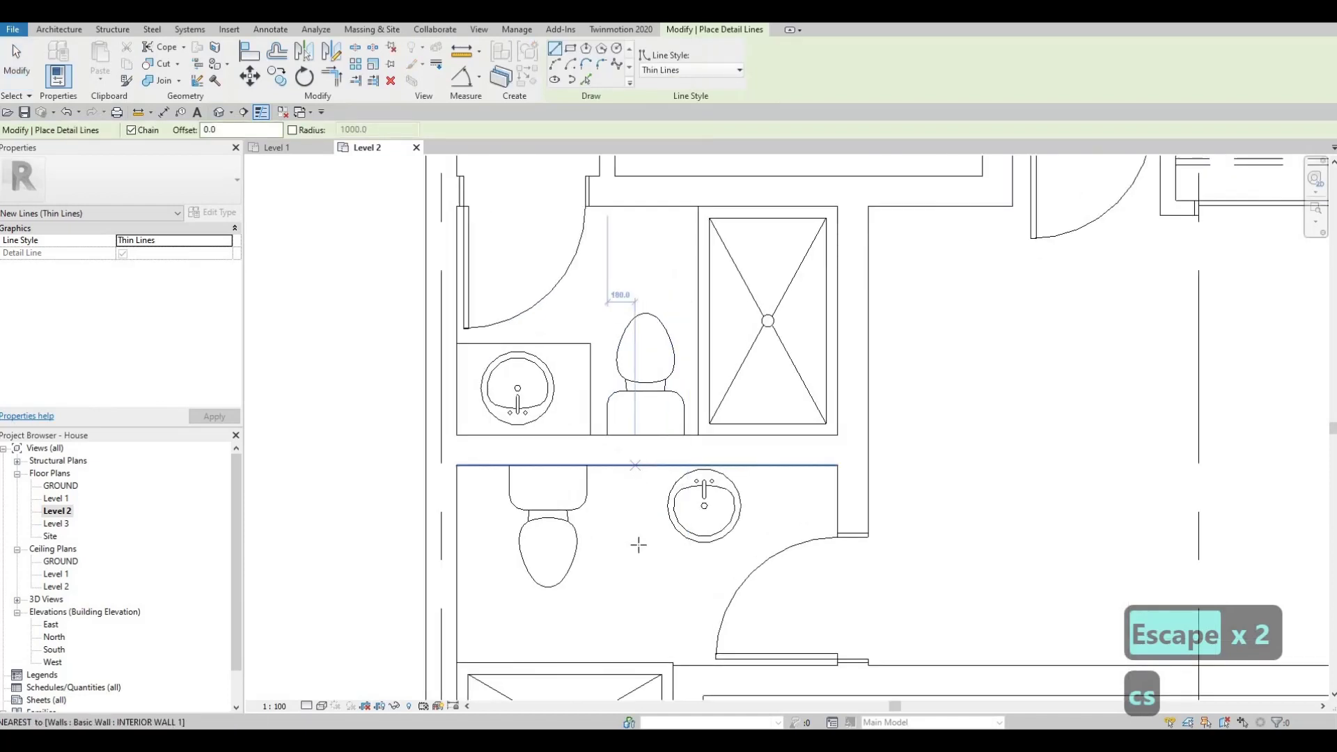
{"action": "left_click", "coordinate": [635, 465]}
{"action": "left_click", "coordinate": [768, 548]}
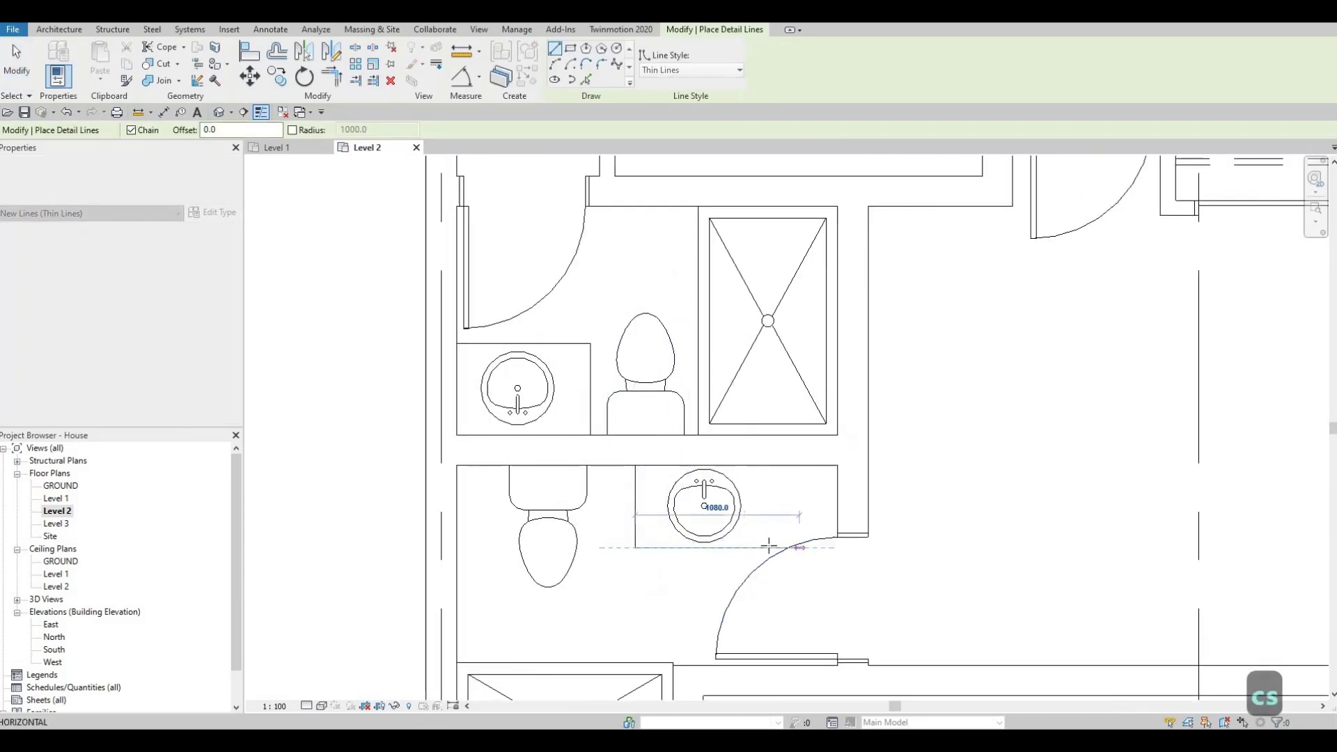
{"action": "left_click", "coordinate": [769, 547]}
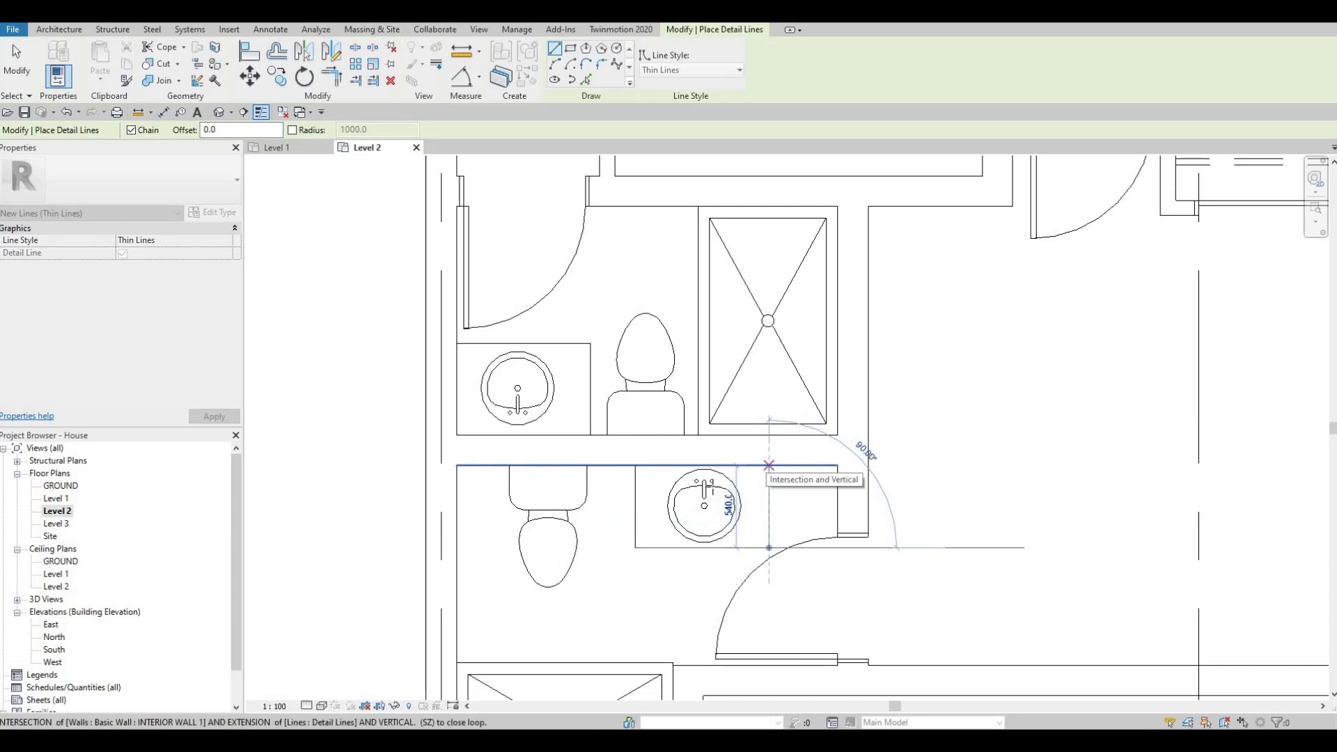
{"action": "left_click", "coordinate": [769, 465]}
{"action": "key", "text": "Escape"}
{"action": "key", "text": "Escape"}
{"action": "key", "text": "Escape"}
Move the lower bathroom counter's side line toward the toilet, widening the counter to 940 mm
{"action": "left_click", "coordinate": [634, 489]}
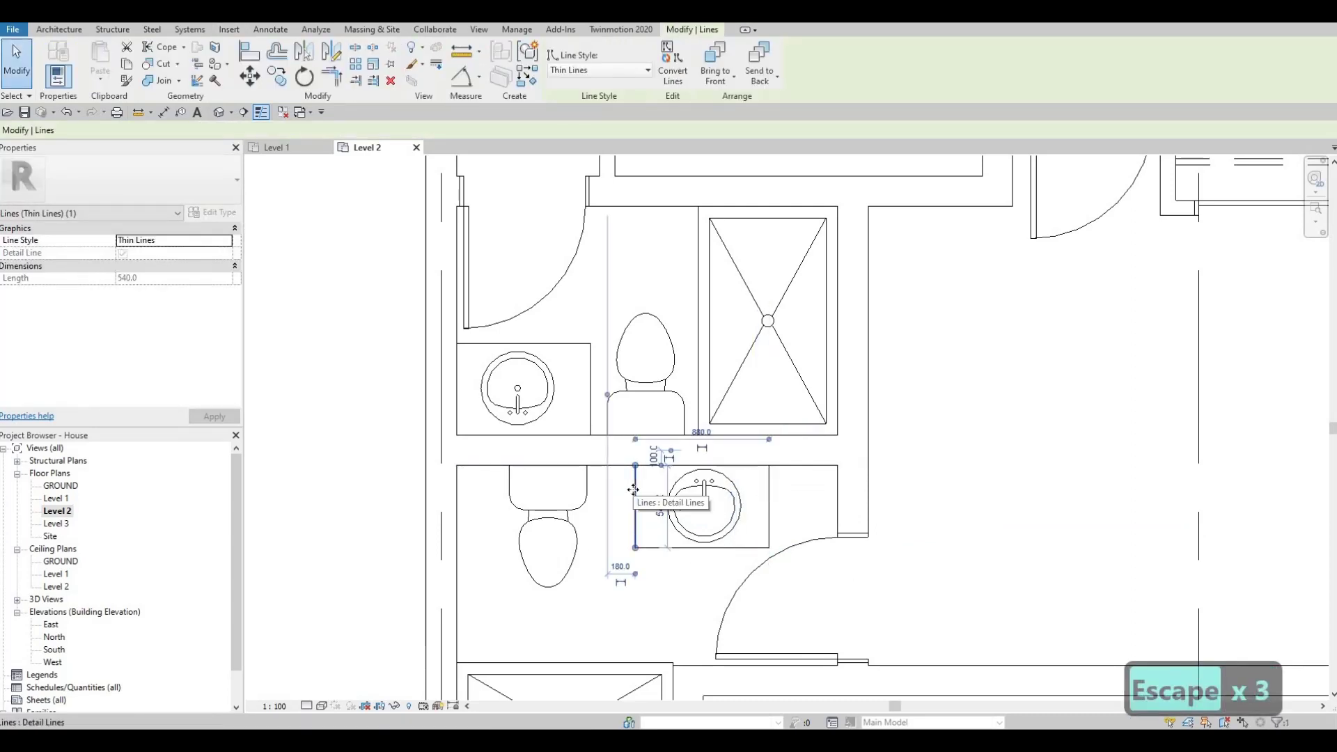
{"action": "key", "text": "Left"}
{"action": "key", "text": "Left"}
{"action": "left_click", "coordinate": [769, 497]}
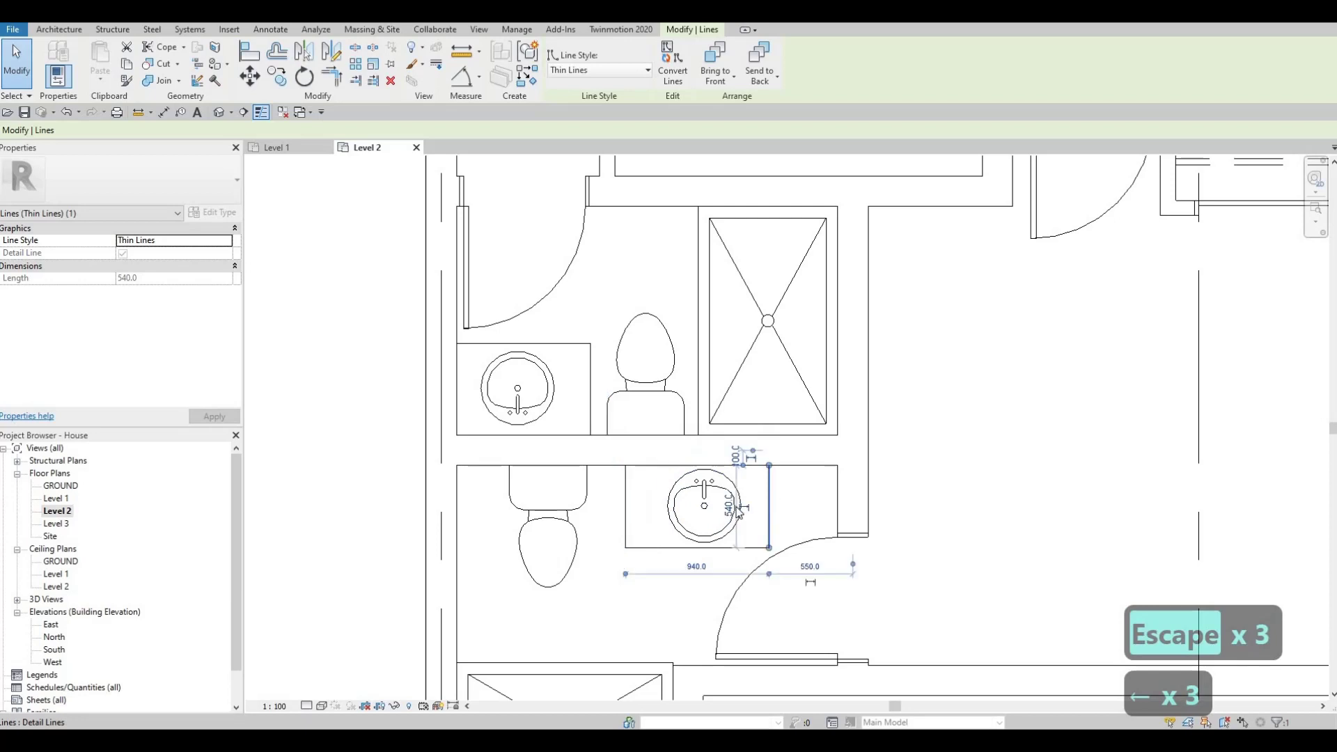
{"action": "scroll", "coordinate": [719, 479], "scroll_direction": "up", "scroll_amount": 2}
{"action": "key", "text": "Escape"}
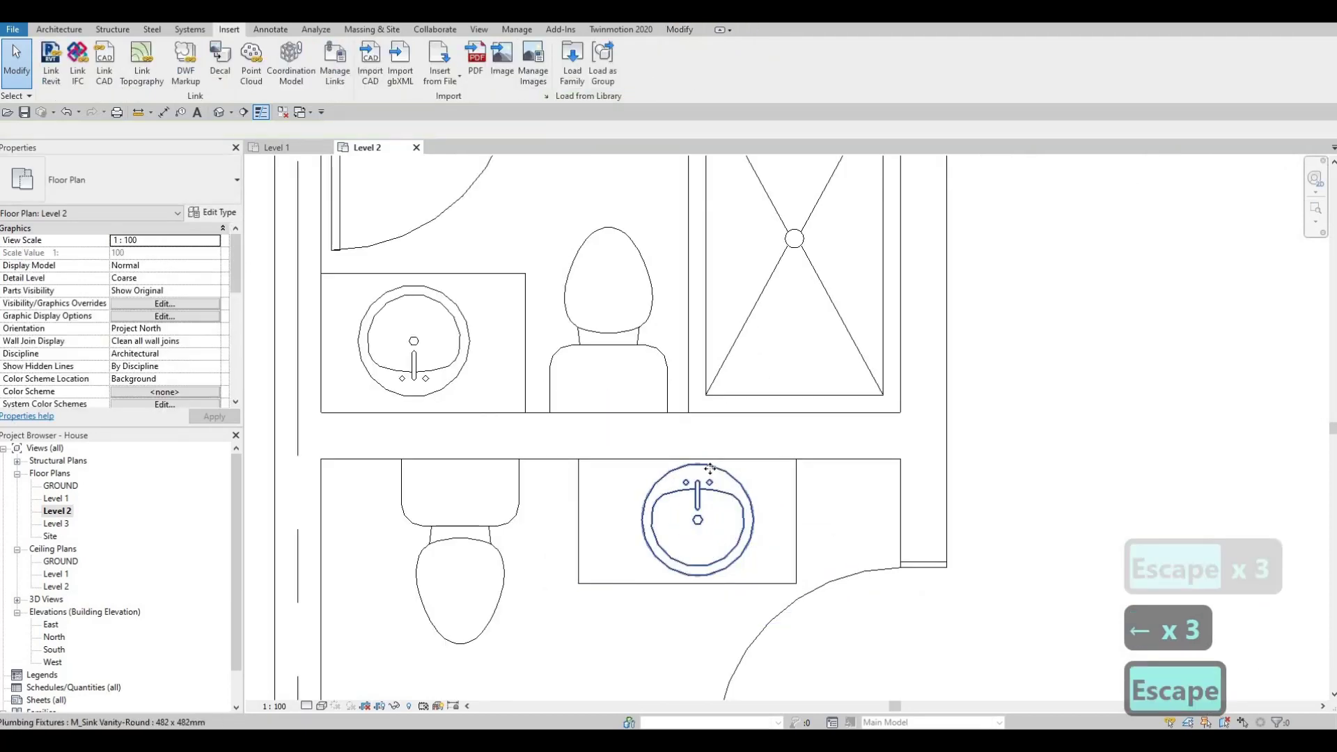
{"action": "key", "text": "Escape"}
Nudge the sink closer to the back wall and move the counter's front edge to 600 mm from the wall centreline
{"action": "left_click", "coordinate": [711, 475]}
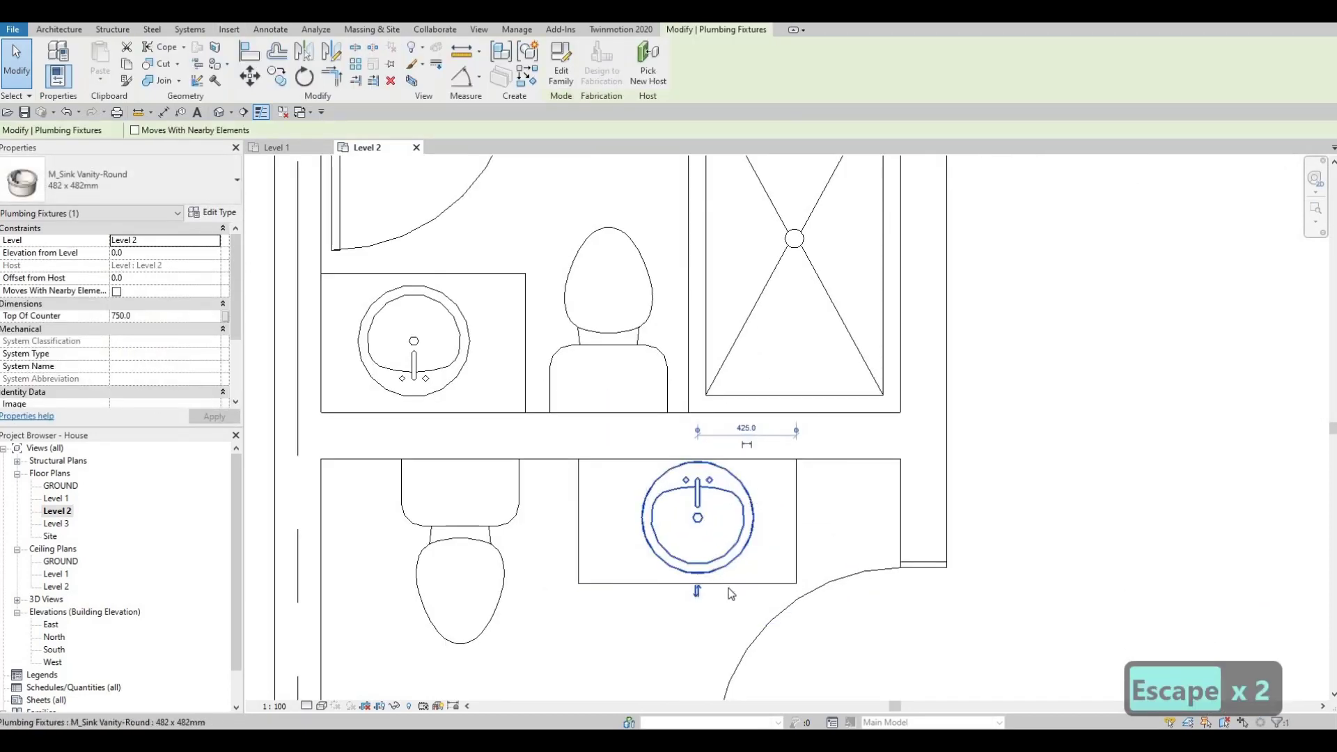
{"action": "left_click", "coordinate": [756, 587]}
{"action": "key", "text": "Up"}
{"action": "key", "text": "Up"}
{"action": "key", "text": "Up"}
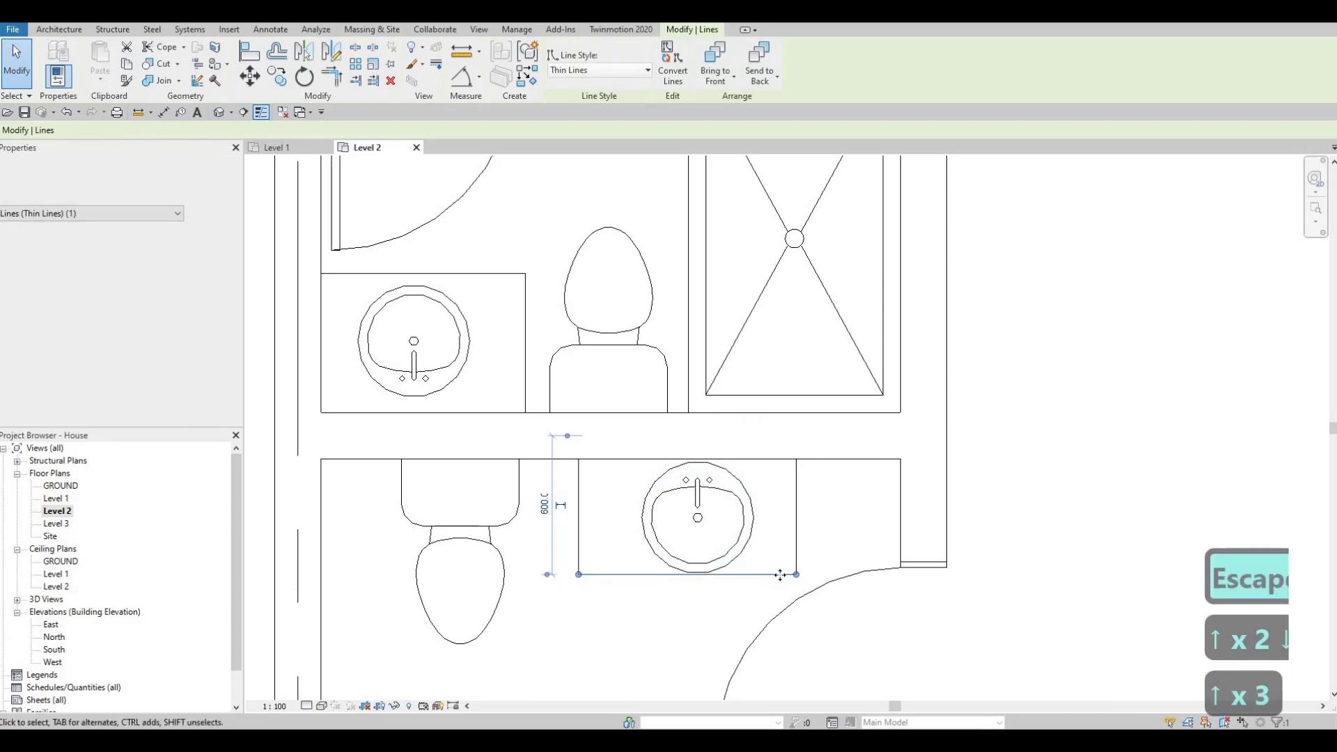
{"action": "key", "text": "Escape"}
{"action": "key", "text": "Escape"}
{"action": "key", "text": "Escape"}
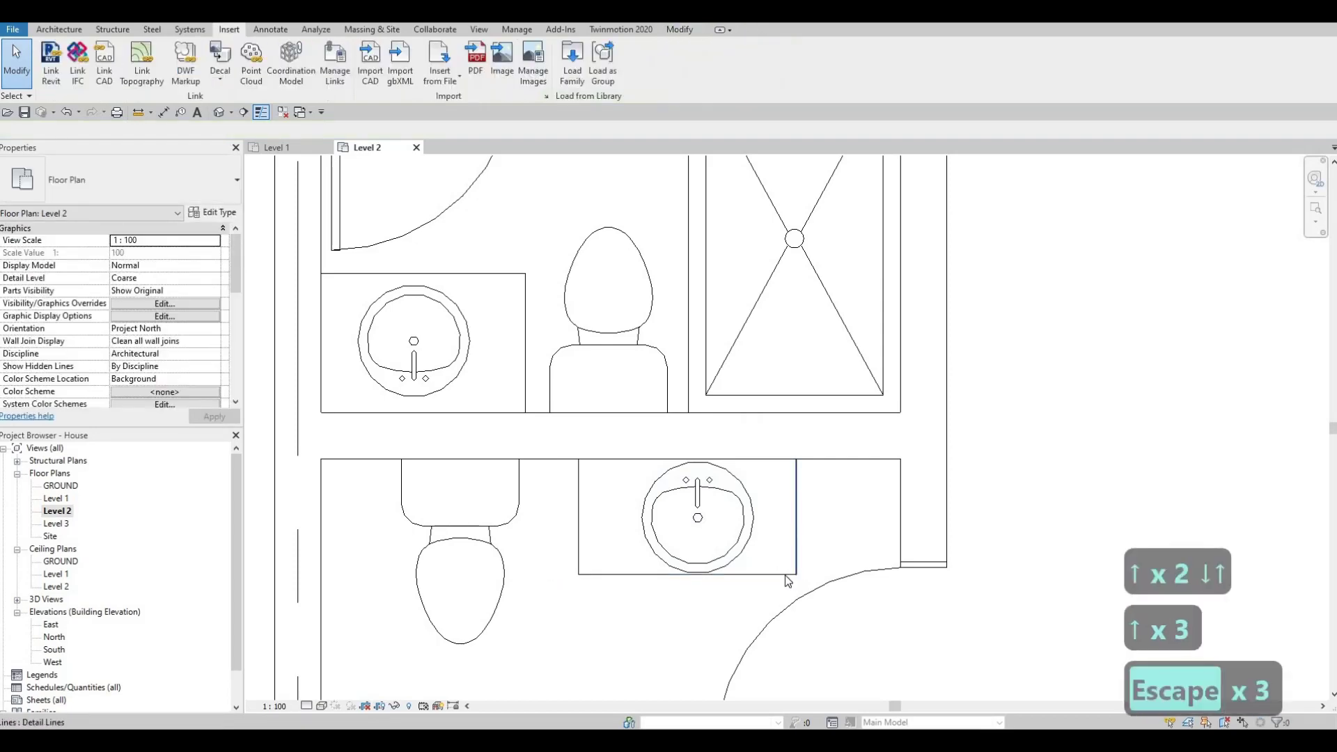
Nudge the lower bathroom's sink toward the toilet, to about 465 mm from the counter's far side line
{"action": "left_click", "coordinate": [721, 575]}
{"action": "key", "text": "Escape"}
{"action": "scroll", "coordinate": [676, 530], "scroll_direction": "down", "scroll_amount": 2}
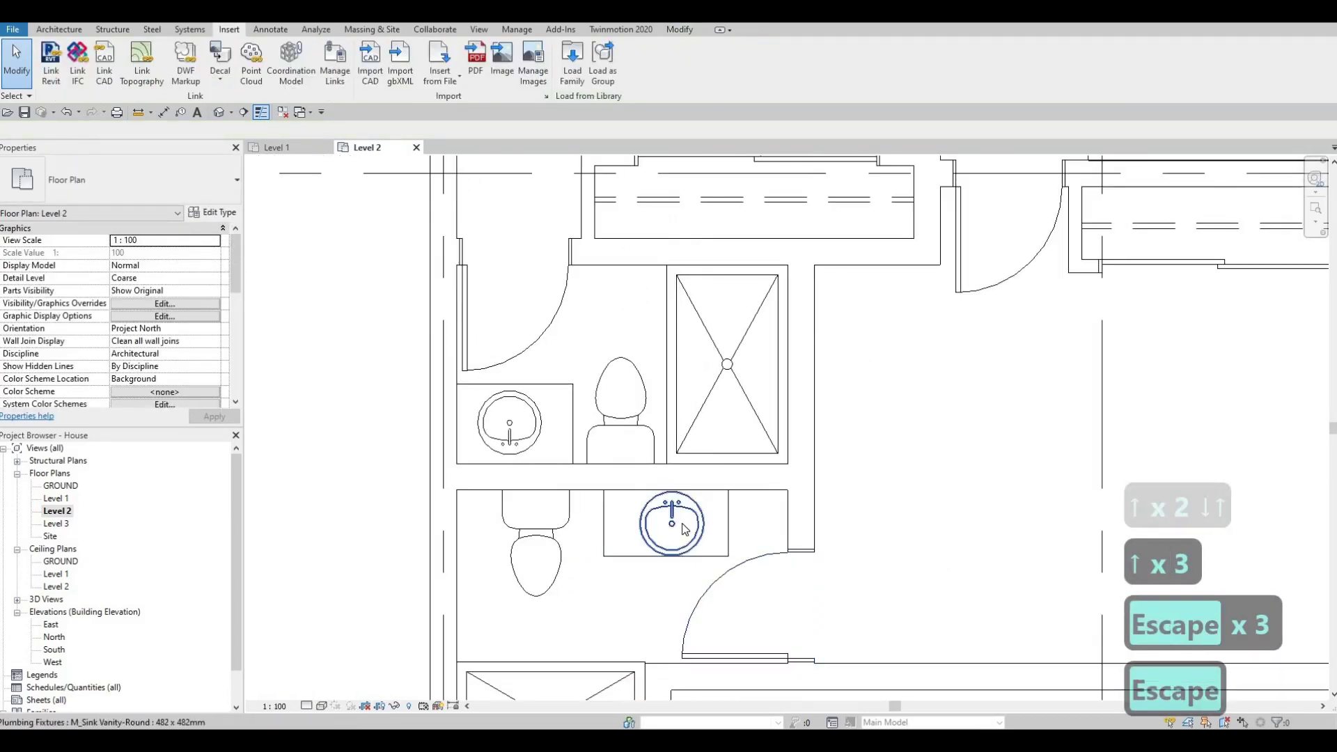
{"action": "left_click", "coordinate": [680, 522]}
{"action": "key", "text": "Left"}
{"action": "key", "text": "Left"}
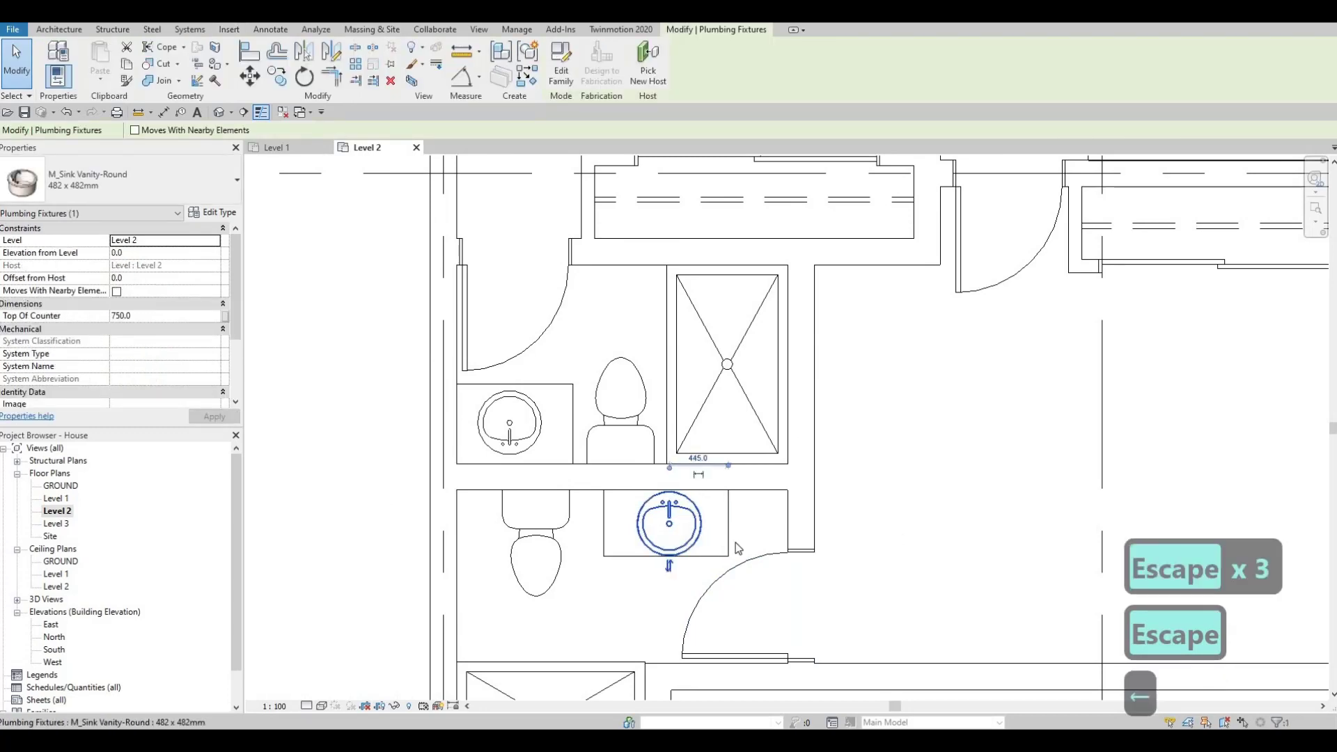
{"action": "key", "text": "Escape"}
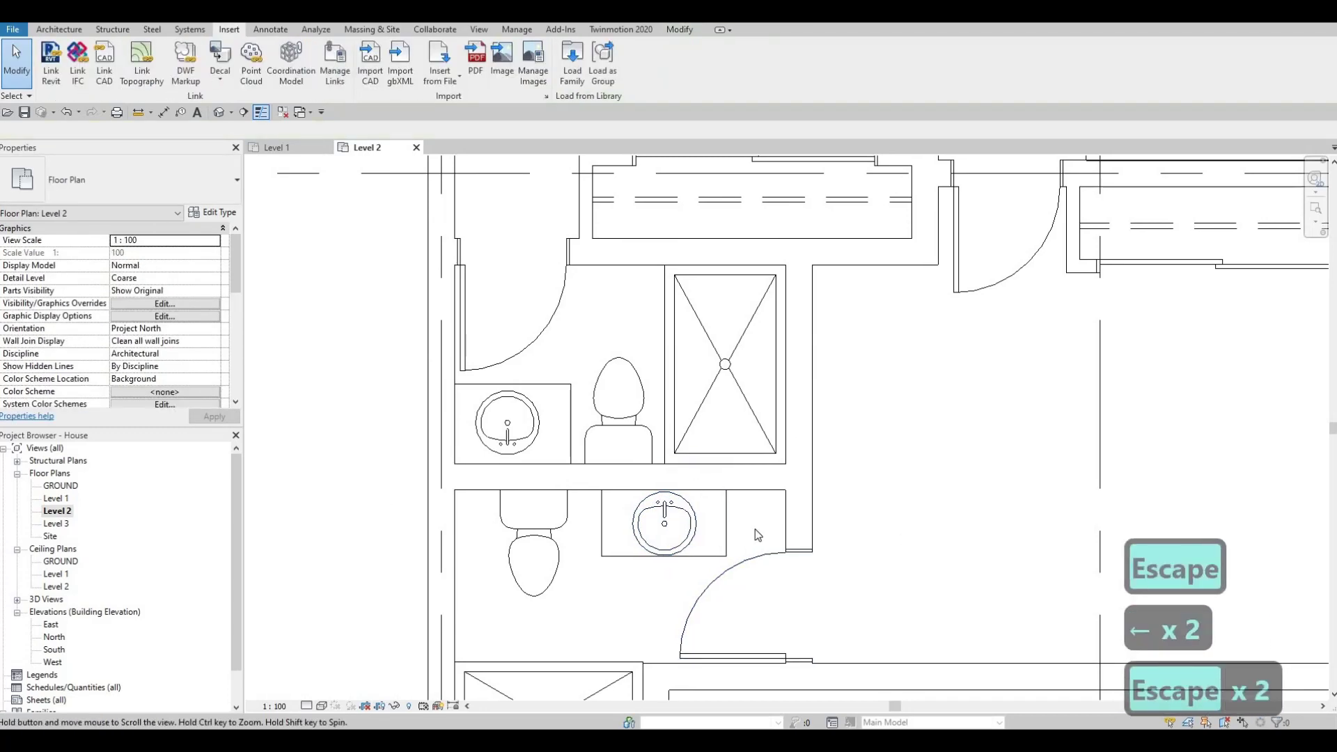
Nudge the lower bathroom's 800 x 2000mm door slightly down, away from the sink counter
{"action": "scroll", "coordinate": [754, 529], "scroll_direction": "up", "scroll_amount": 2}
{"action": "left_click", "coordinate": [751, 509]}
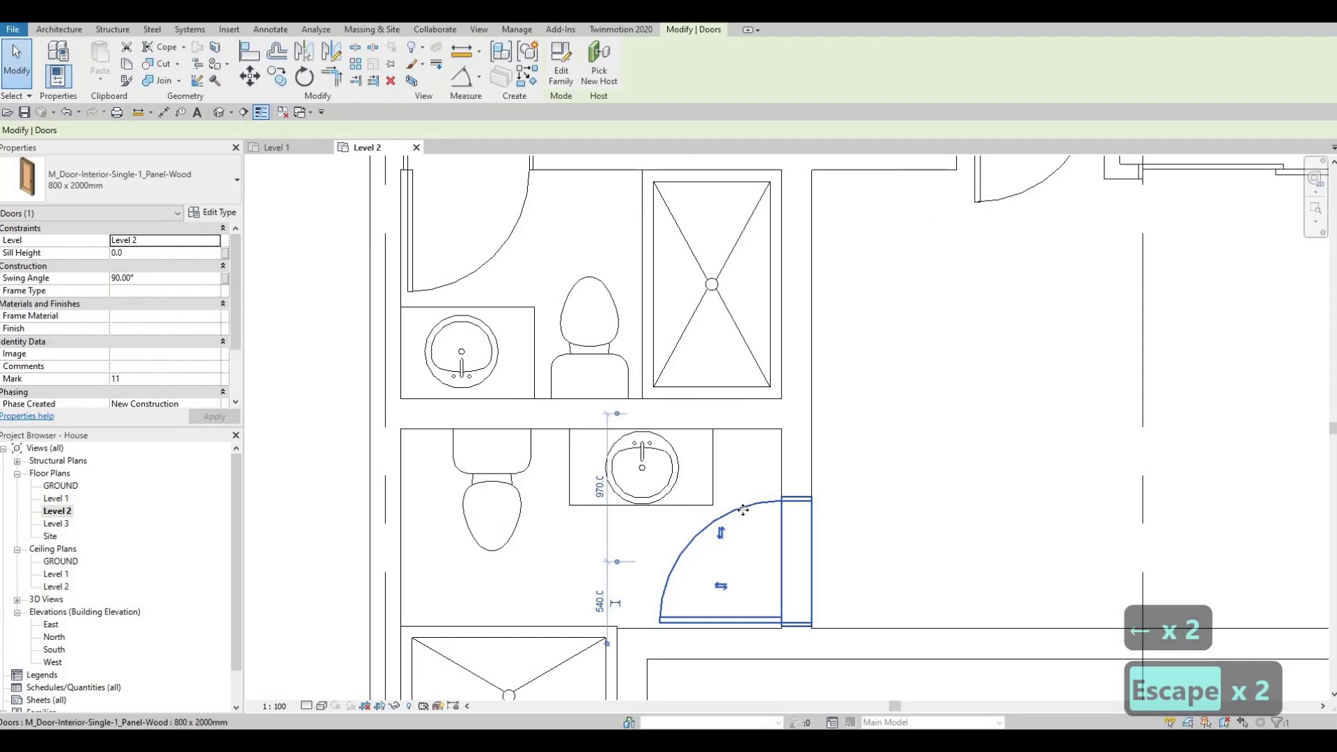
{"action": "key", "text": "Down"}
{"action": "key", "text": "Escape"}
{"action": "key", "text": "Escape"}
{"action": "left_click", "coordinate": [713, 496]}
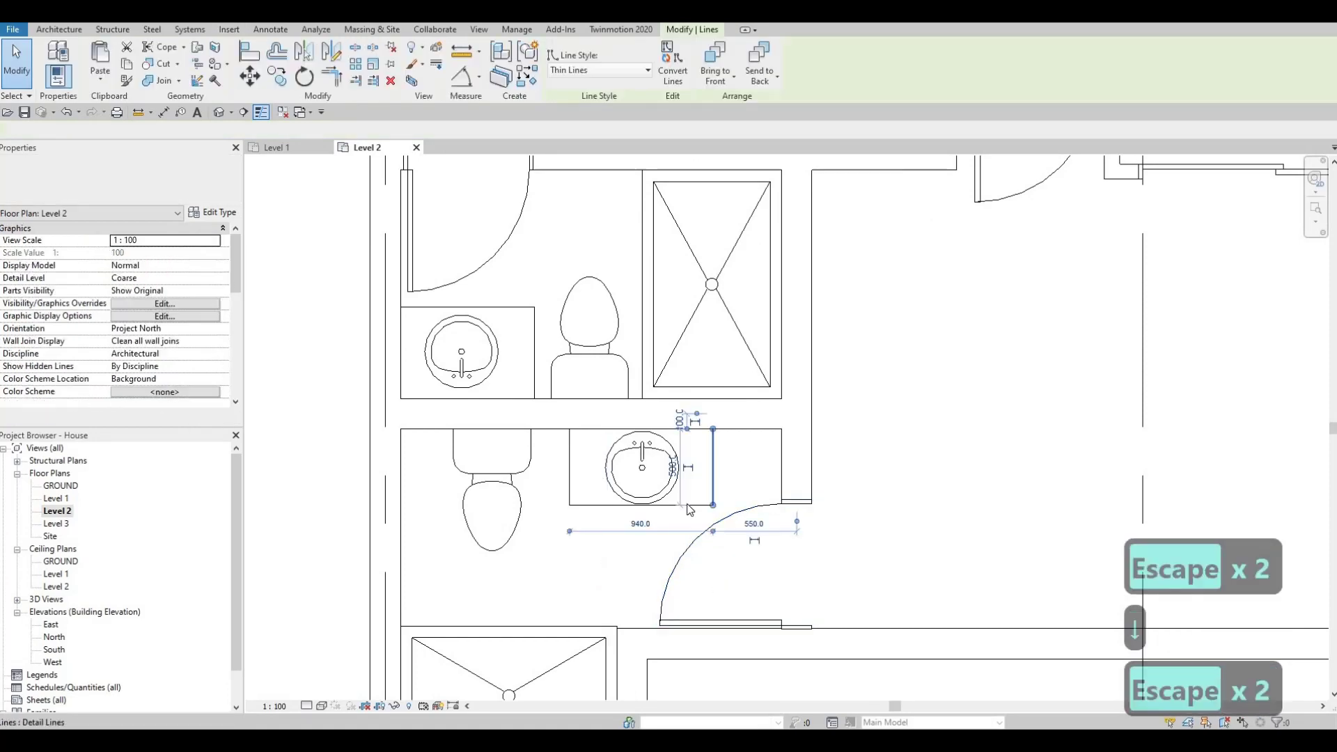
{"action": "key", "text": "Escape"}
{"action": "scroll", "coordinate": [707, 502], "scroll_direction": "up", "scroll_amount": 2}
{"action": "key", "text": "Escape"}
{"action": "key", "text": "Escape"}
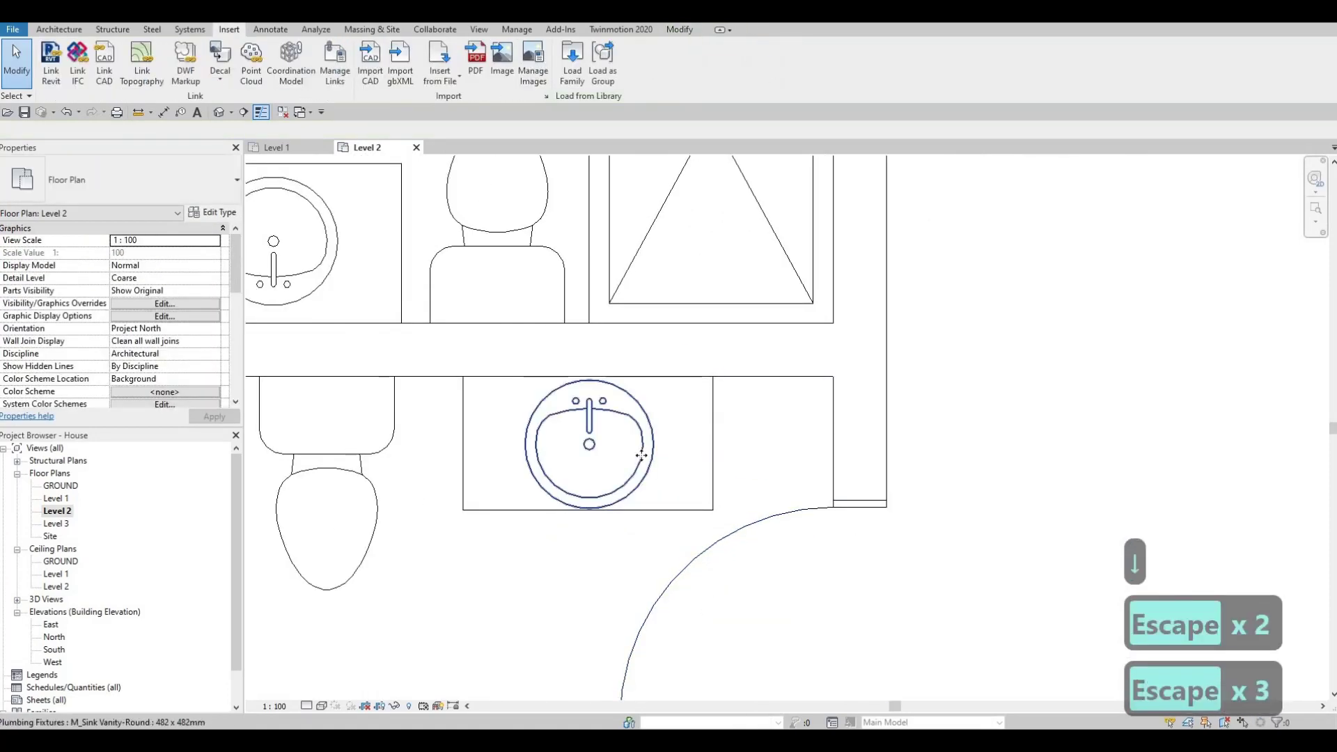
{"action": "left_click", "coordinate": [640, 455]}
{"action": "scroll", "coordinate": [693, 512], "scroll_direction": "up", "scroll_amount": 3}
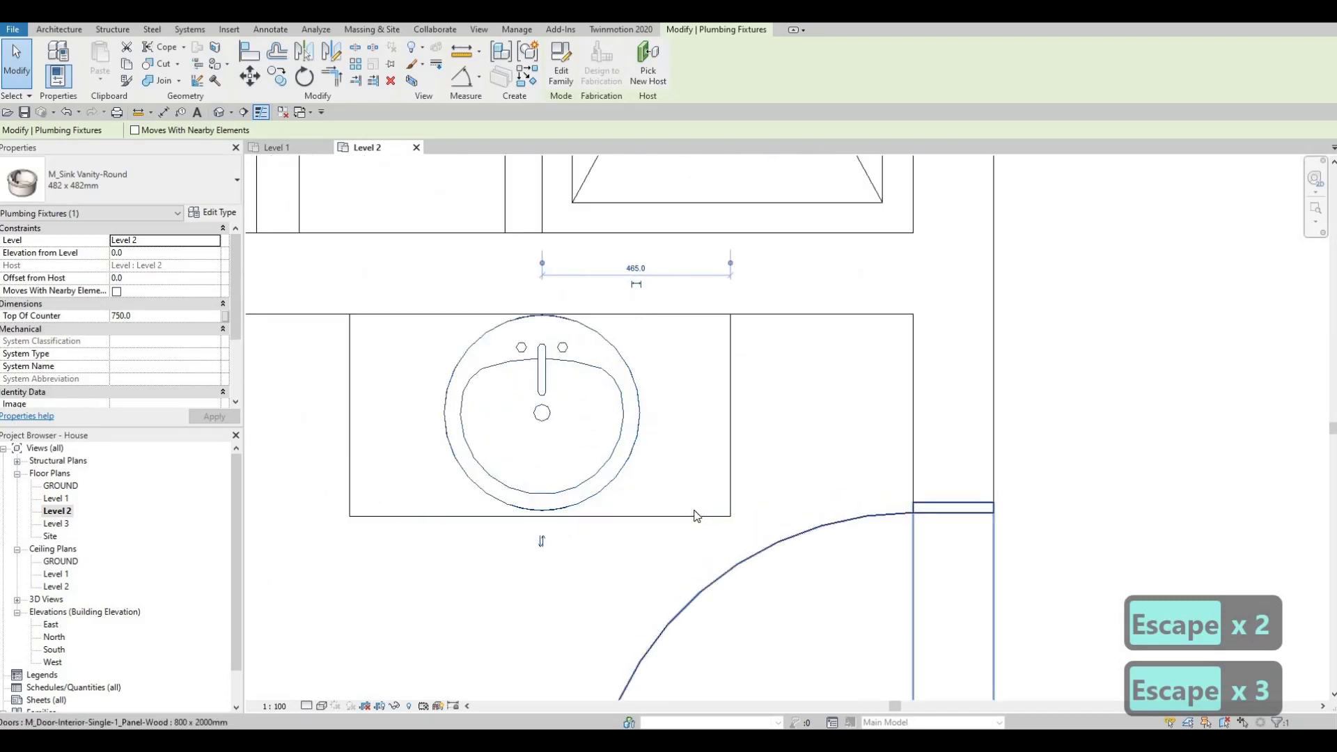
{"action": "key", "text": "Escape"}
{"action": "left_click", "coordinate": [694, 521]}
{"action": "key", "text": "Up"}
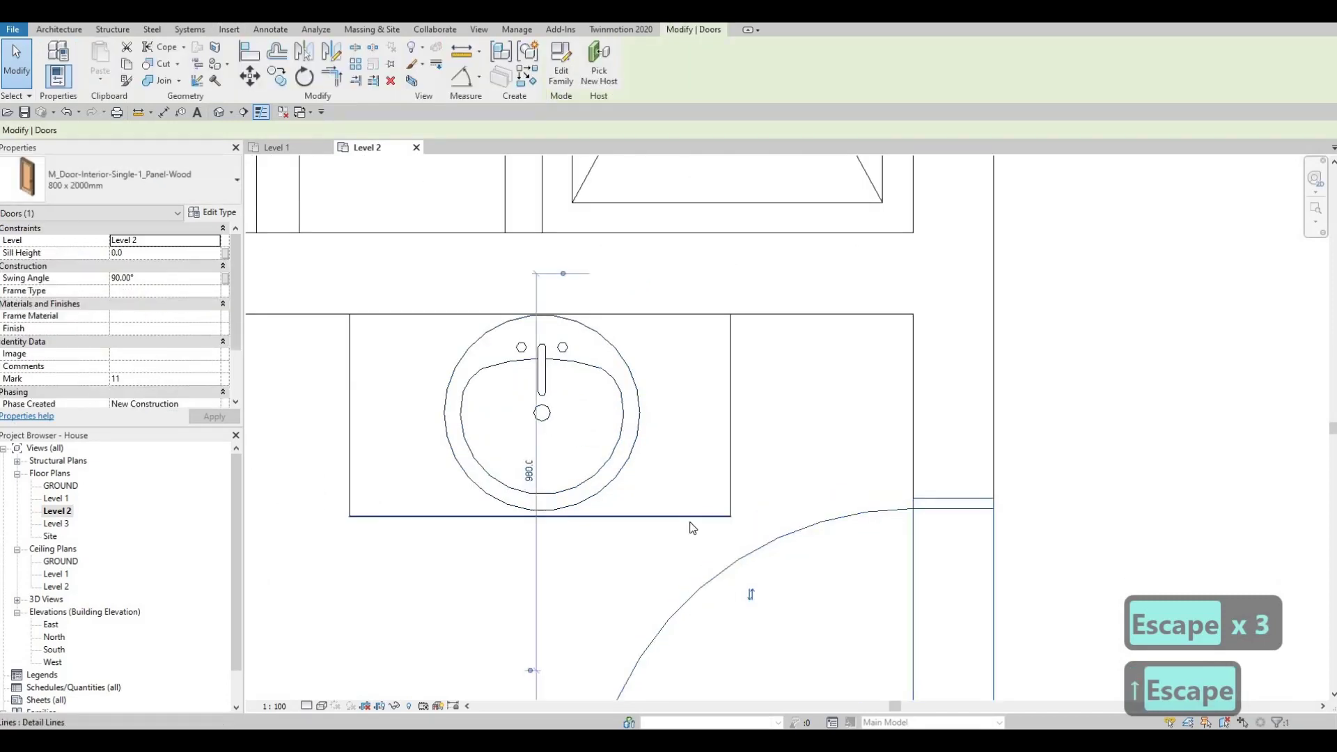
{"action": "key", "text": "Up"}
{"action": "key", "text": "Up"}
{"action": "key", "text": "Down"}
{"action": "key", "text": "Down"}
{"action": "key", "text": "Down"}
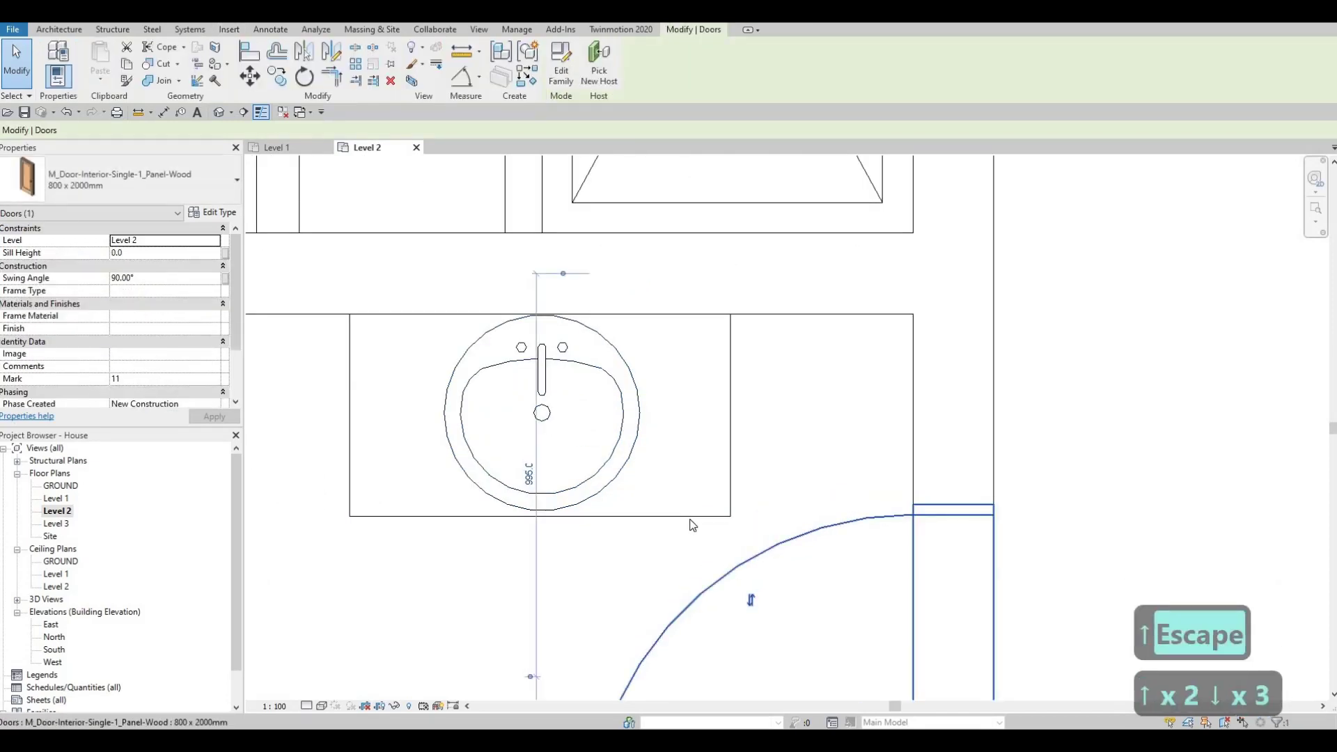
{"action": "key", "text": "Escape"}
Align the counter's front edge with the door frame at 590 mm from the wall centreline and extend it to the side wall, 1390 mm long
{"action": "left_click", "coordinate": [724, 514]}
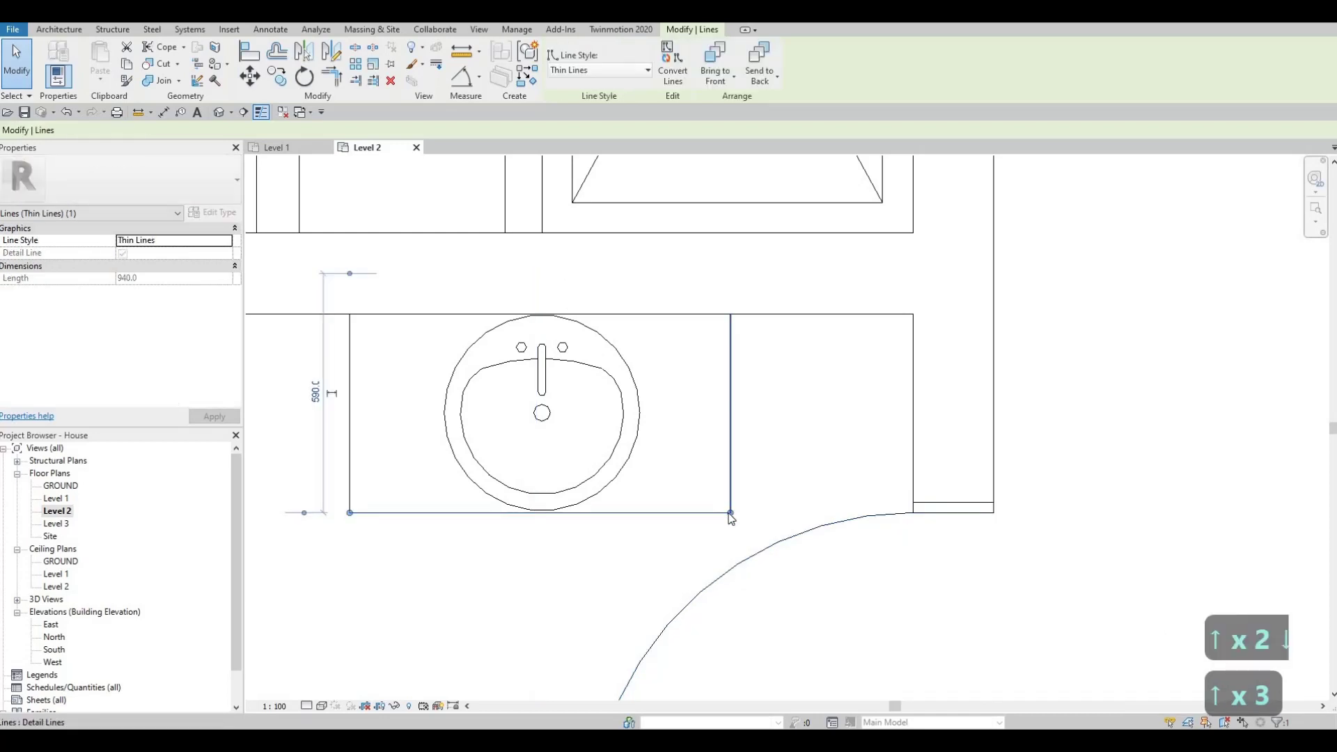
{"action": "left_click_drag", "start_coordinate": [730, 513], "coordinate": [913, 513]}
{"action": "key", "text": "Escape"}
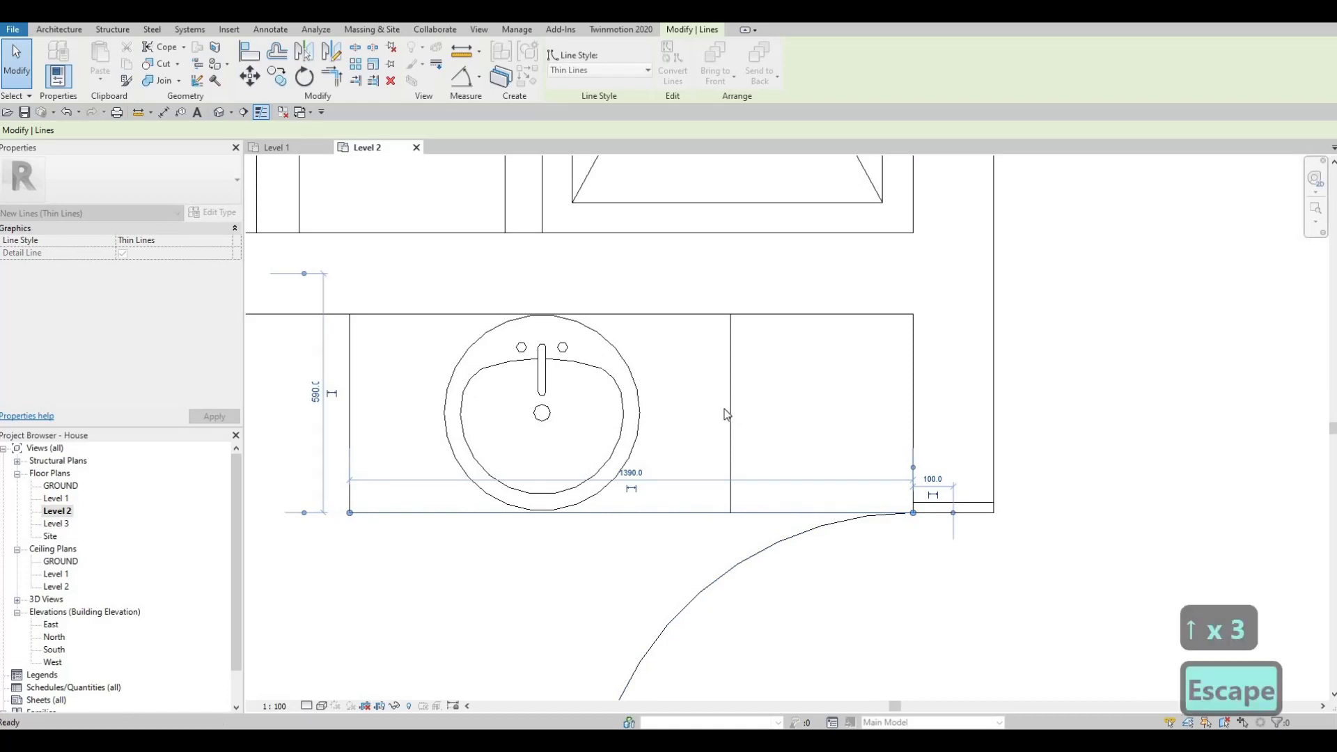
Delete the leftover line across the lower bathroom's counter and centre the sink between the counter's two ends
{"action": "key", "text": "Escape"}
{"action": "left_click", "coordinate": [729, 430]}
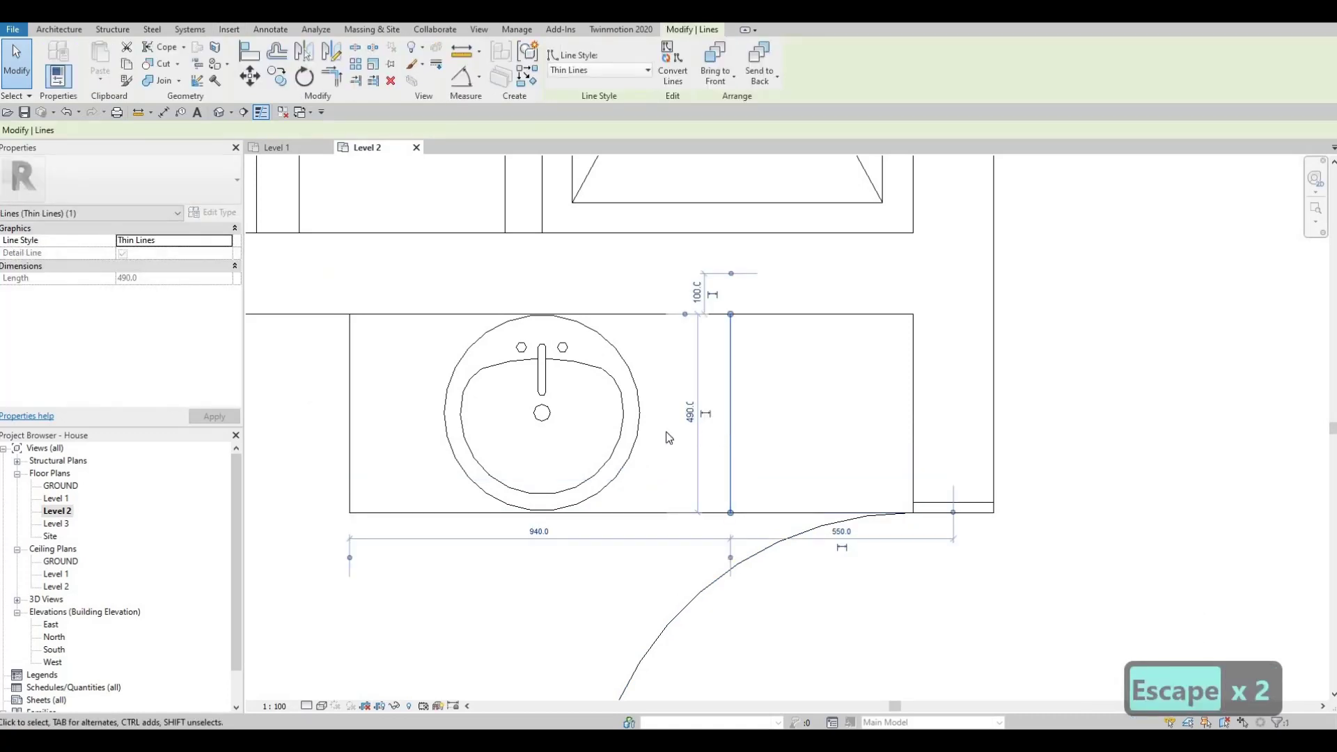
{"action": "key", "text": "Delete"}
{"action": "left_click_drag", "start_coordinate": [635, 399], "coordinate": [703, 445]}
{"action": "key", "text": "Escape"}
{"action": "key", "text": "Escape"}
{"action": "scroll", "coordinate": [700, 446], "scroll_direction": "down", "scroll_amount": 3}
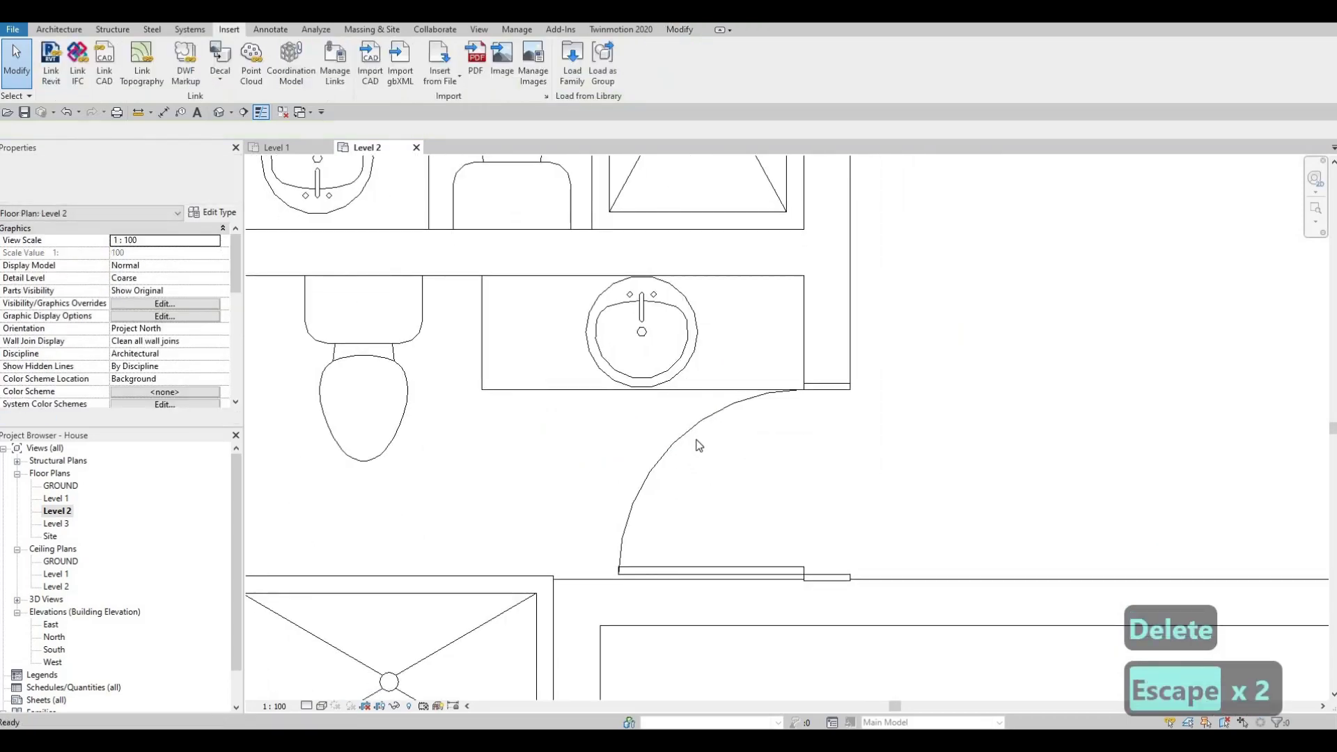
Change the lower bathroom's door type to 750 x 2000mm and nudge the door away from the counter, 500 mm from the lower wall centreline
{"action": "left_click", "coordinate": [689, 435]}
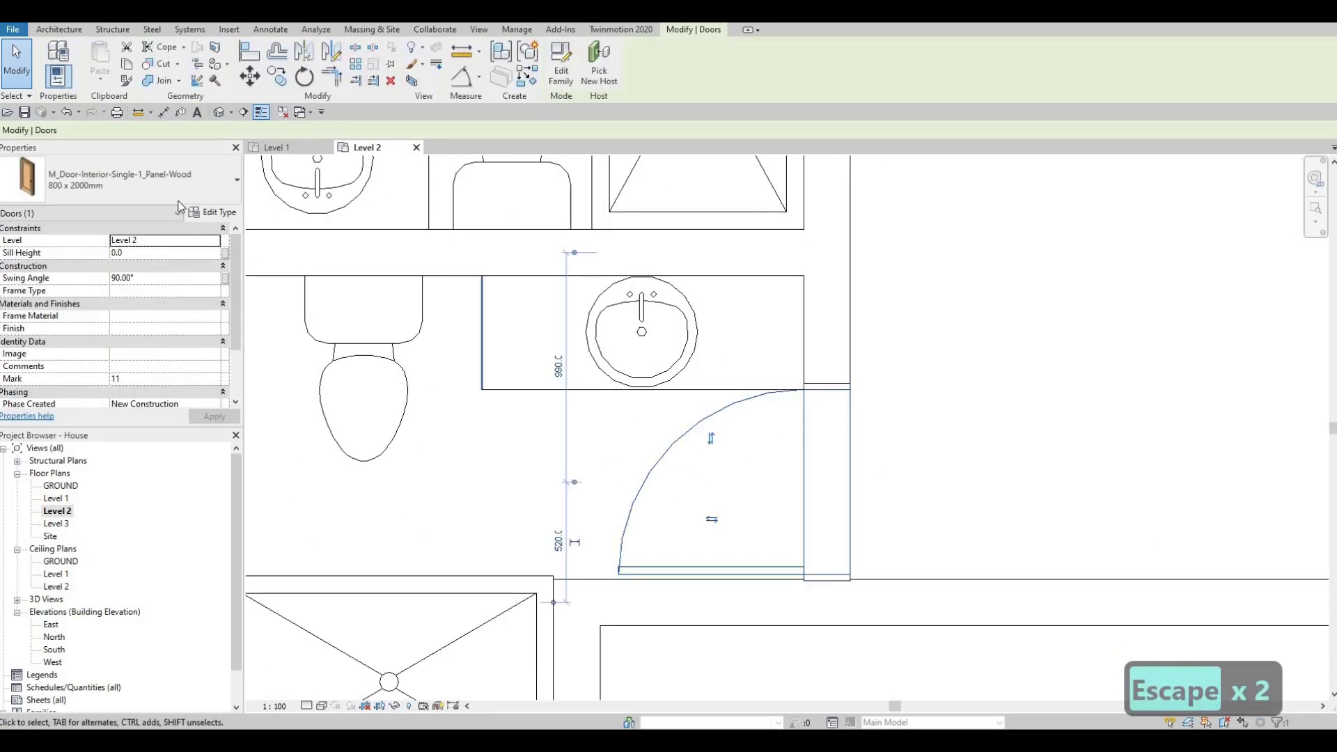
{"action": "left_click", "coordinate": [98, 187]}
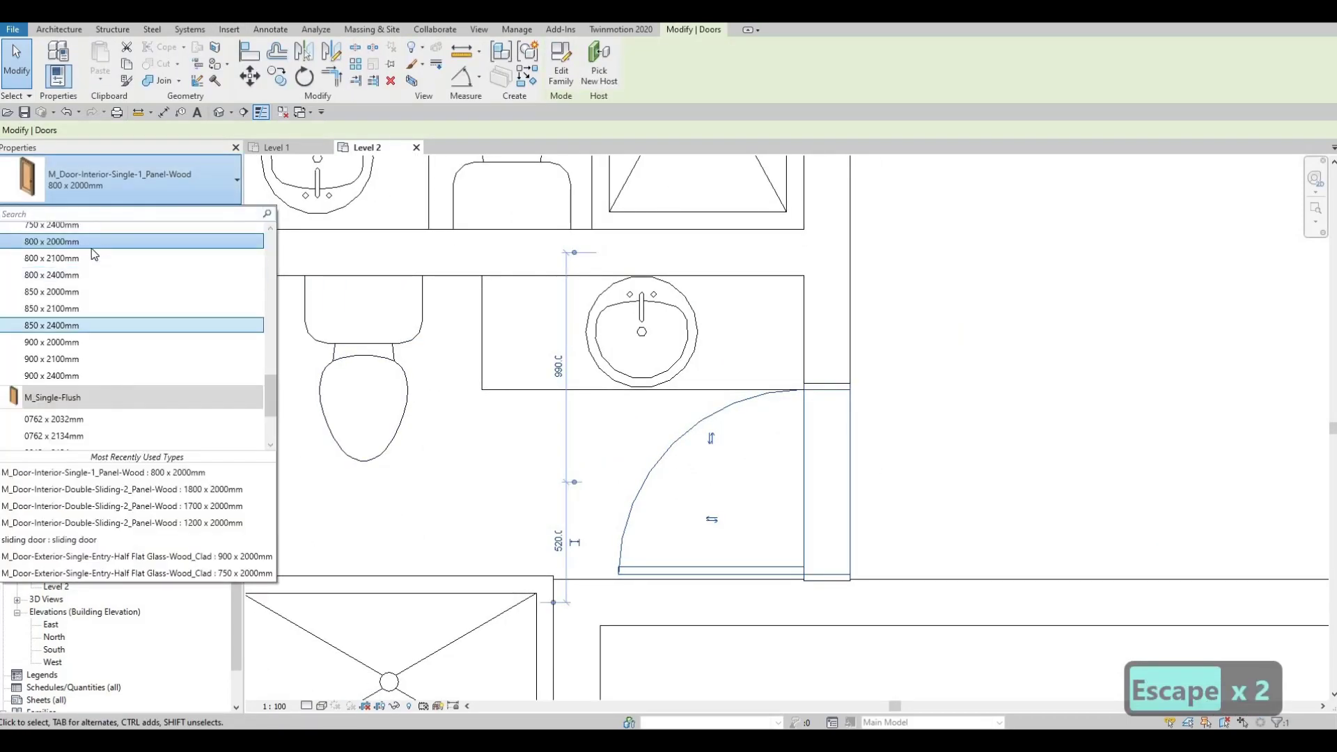
{"action": "scroll", "coordinate": [87, 249], "scroll_direction": "up", "scroll_amount": 1}
{"action": "left_click", "coordinate": [95, 229]}
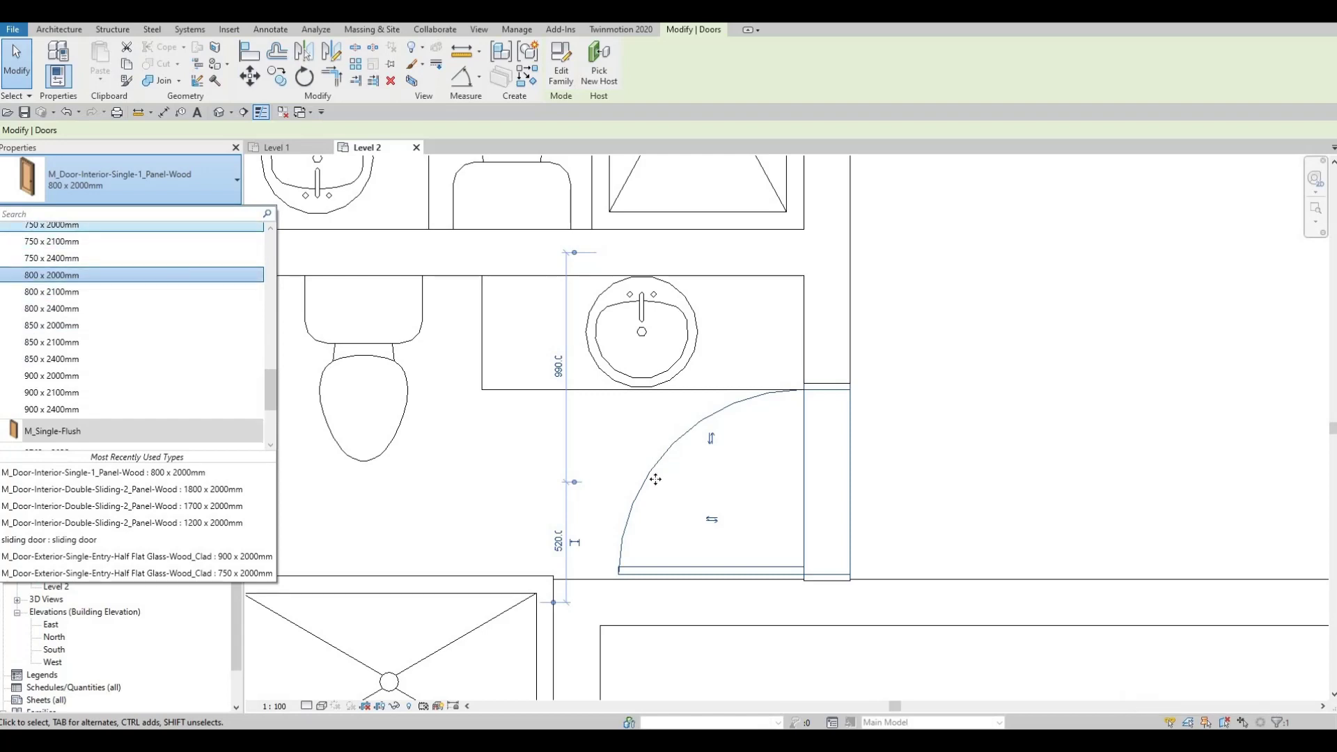
{"action": "key", "text": "Escape"}
{"action": "key", "text": "Escape"}
{"action": "left_click", "coordinate": [663, 453]}
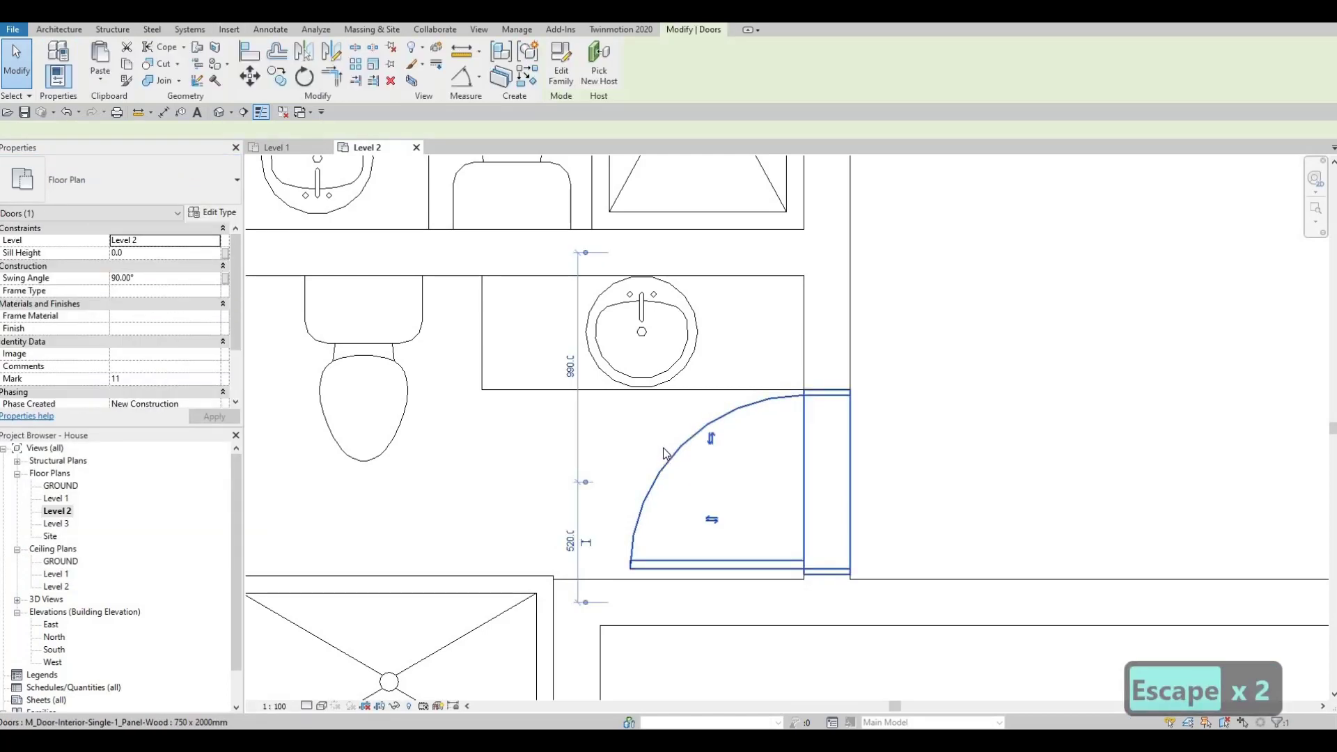
{"action": "key", "text": "Down"}
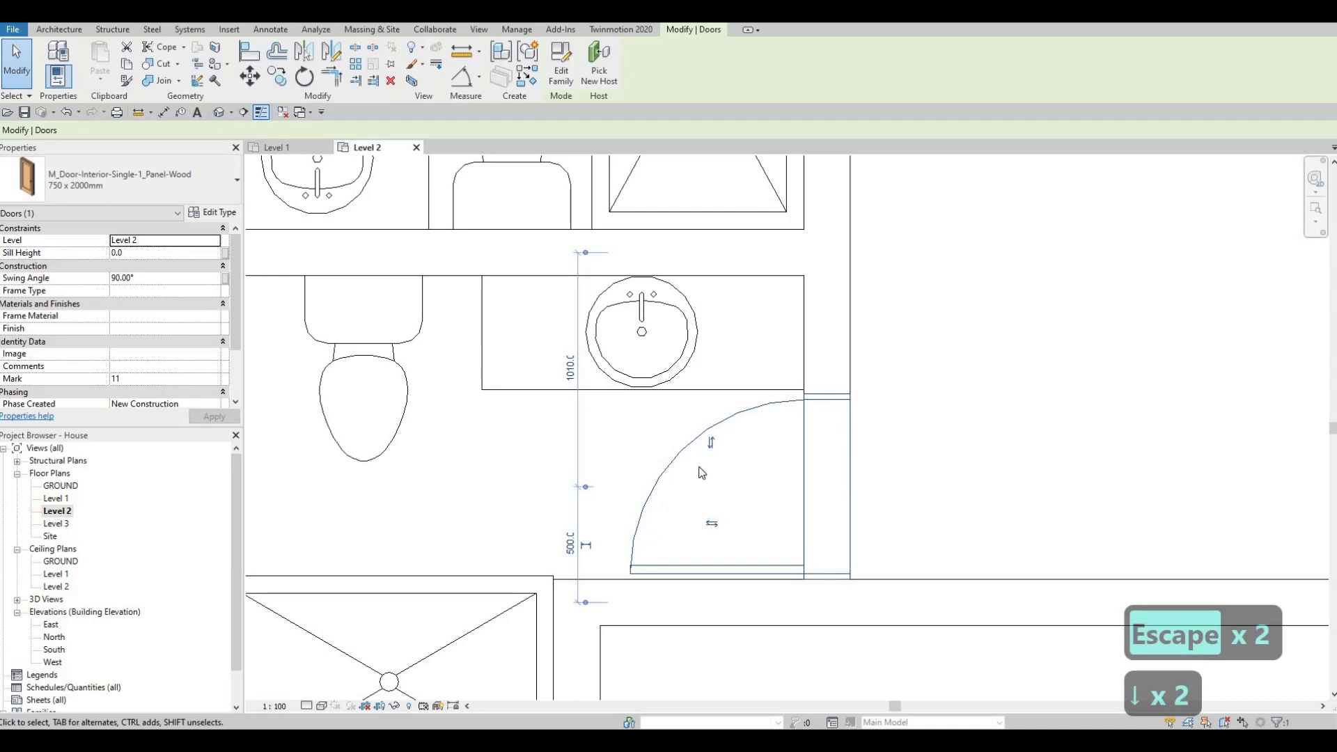
{"action": "middle_click_drag", "start_coordinate": [701, 473], "coordinate": [709, 522]}
{"action": "key", "text": "Escape"}
{"action": "key", "text": "Escape"}
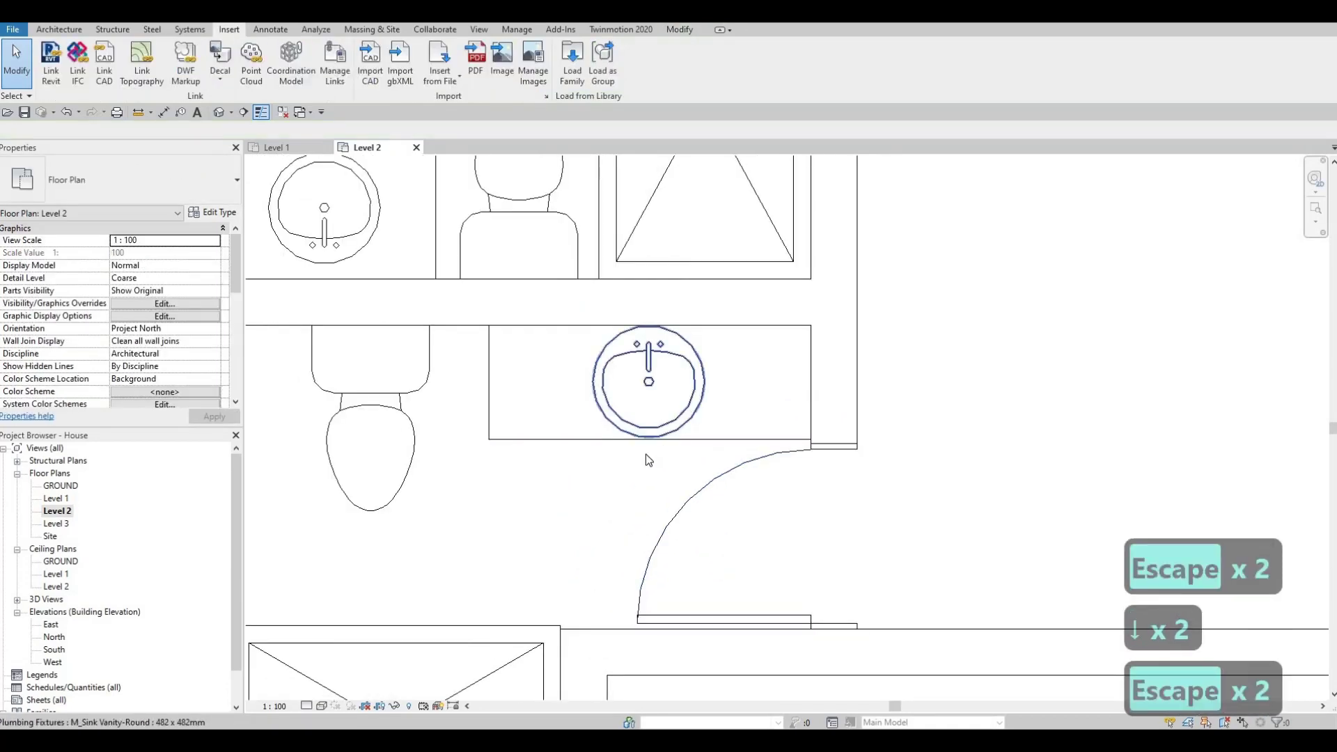
Move the adjoining upper bathroom's counter front edge to 660 mm from the wall centreline and nudge its sink closer to the wall
{"action": "scroll", "coordinate": [647, 459], "scroll_direction": "down", "scroll_amount": 4}
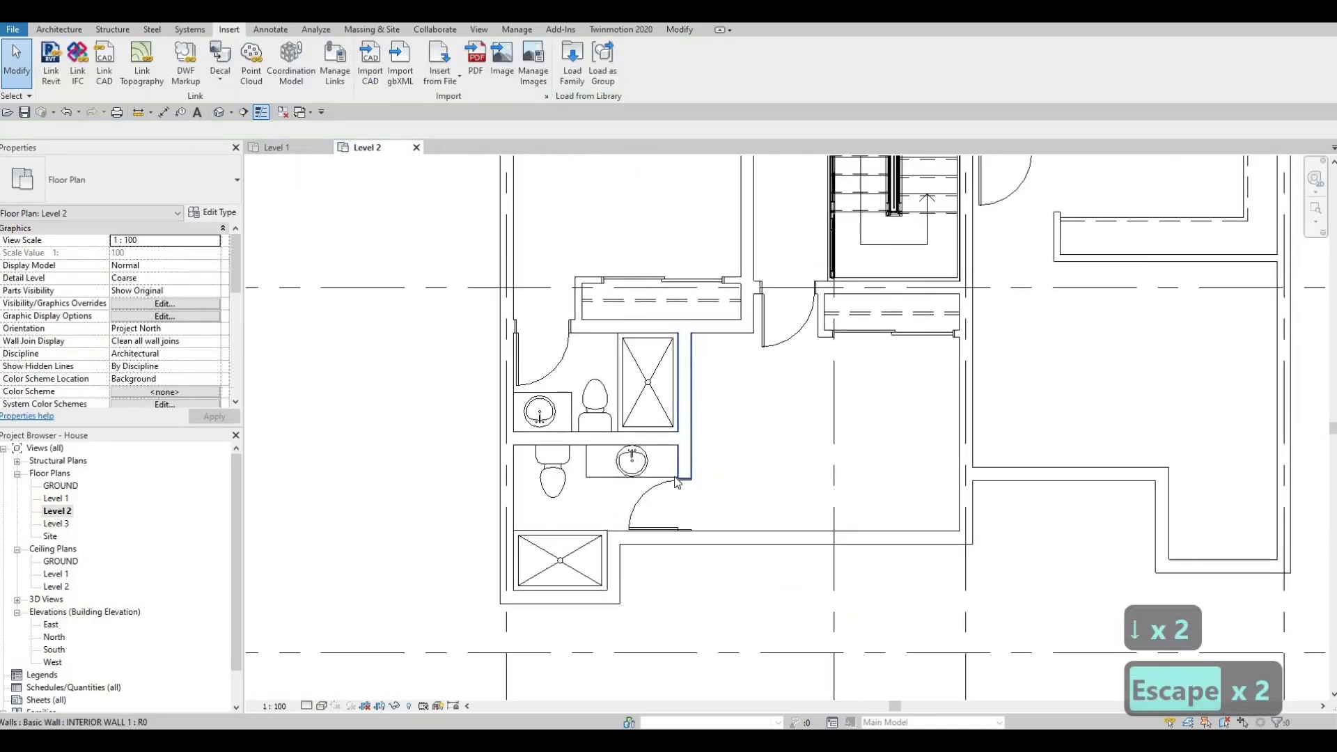
{"action": "scroll", "coordinate": [677, 482], "scroll_direction": "down", "scroll_amount": 2}
{"action": "key", "text": "Escape"}
{"action": "key", "text": "Escape"}
{"action": "scroll", "coordinate": [571, 445], "scroll_direction": "up", "scroll_amount": 5}
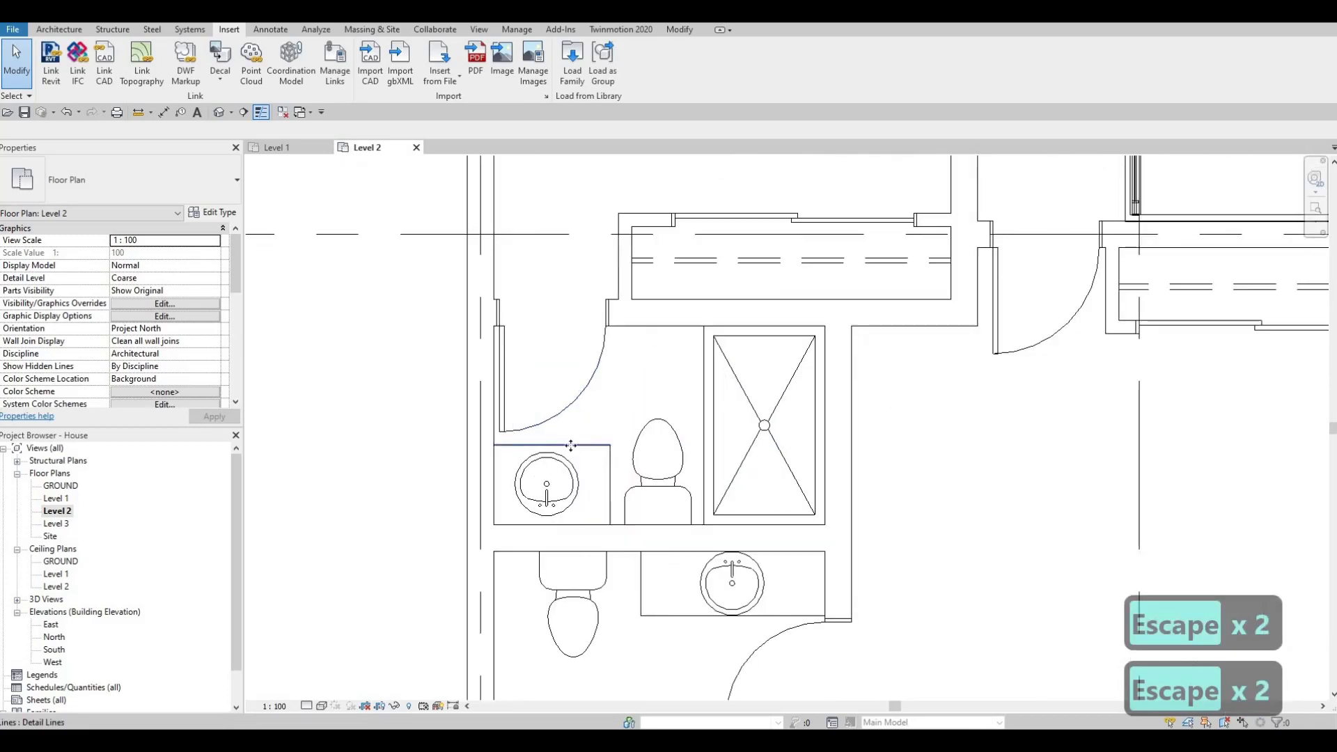
{"action": "left_click", "coordinate": [570, 446]}
{"action": "key", "text": "Down"}
{"action": "key", "text": "Down"}
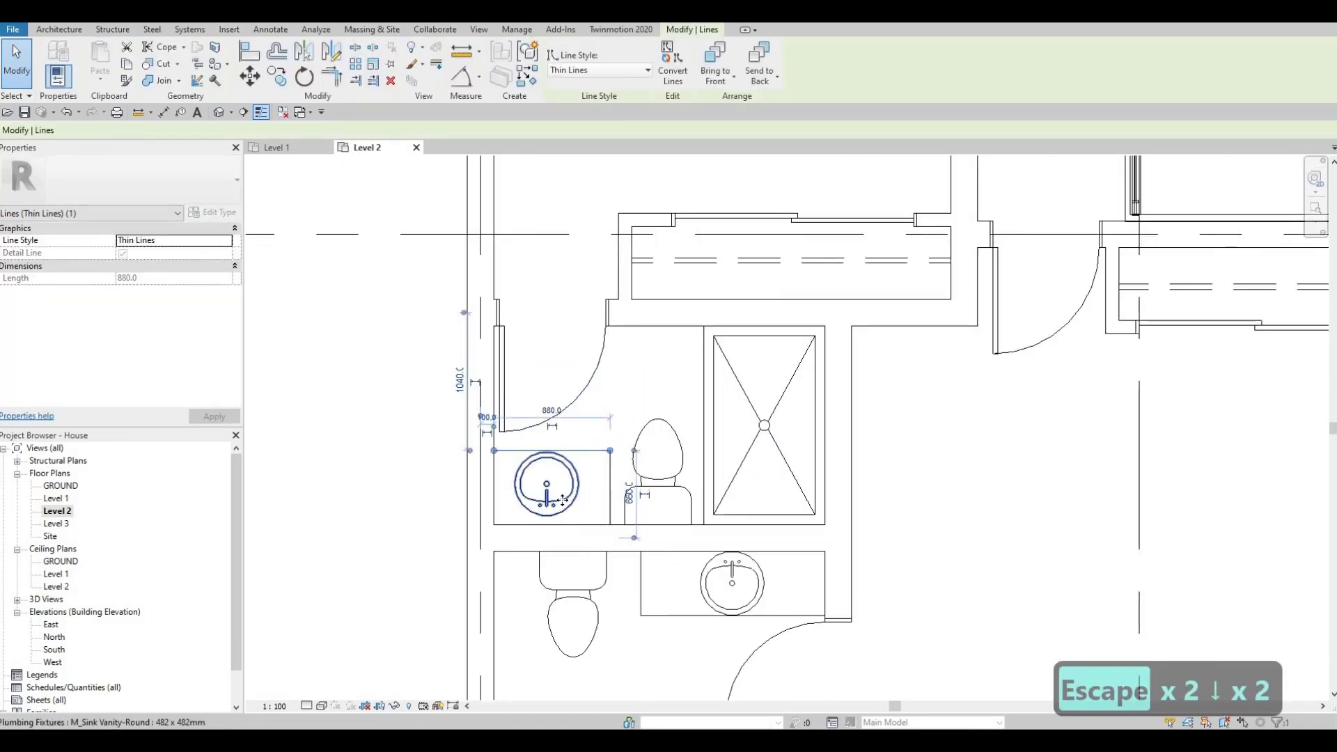
{"action": "left_click", "coordinate": [576, 490]}
{"action": "key", "text": "Down"}
{"action": "key", "text": "Down"}
{"action": "scroll", "coordinate": [580, 484], "scroll_direction": "down", "scroll_amount": 2}
{"action": "key", "text": "Escape"}
{"action": "key", "text": "Escape"}
Outline a counter about 1060 mm long with thin detail lines around the sink in the left-hand bathroom at grid B
{"action": "scroll", "coordinate": [581, 480], "scroll_direction": "down", "scroll_amount": 3}
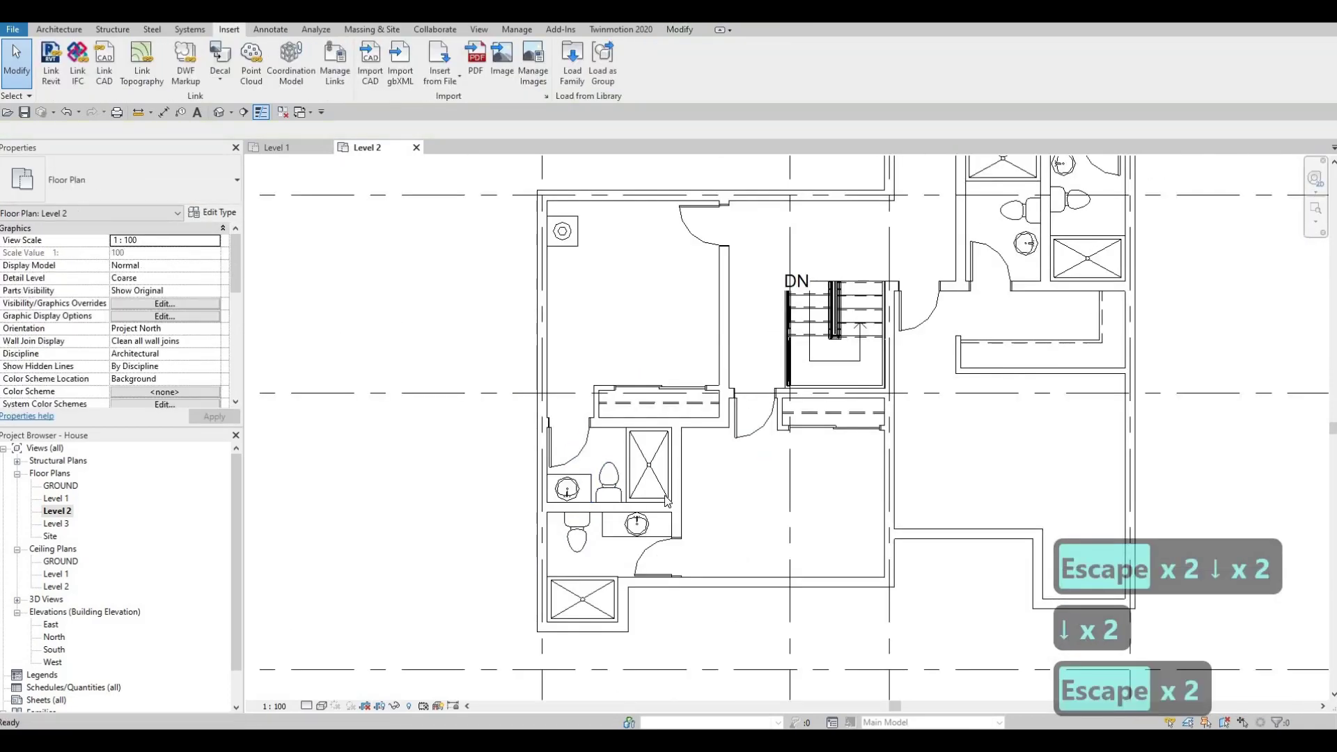
{"action": "middle_click_drag", "start_coordinate": [675, 480], "coordinate": [645, 533]}
{"action": "scroll", "coordinate": [662, 500], "scroll_direction": "down", "scroll_amount": 1}
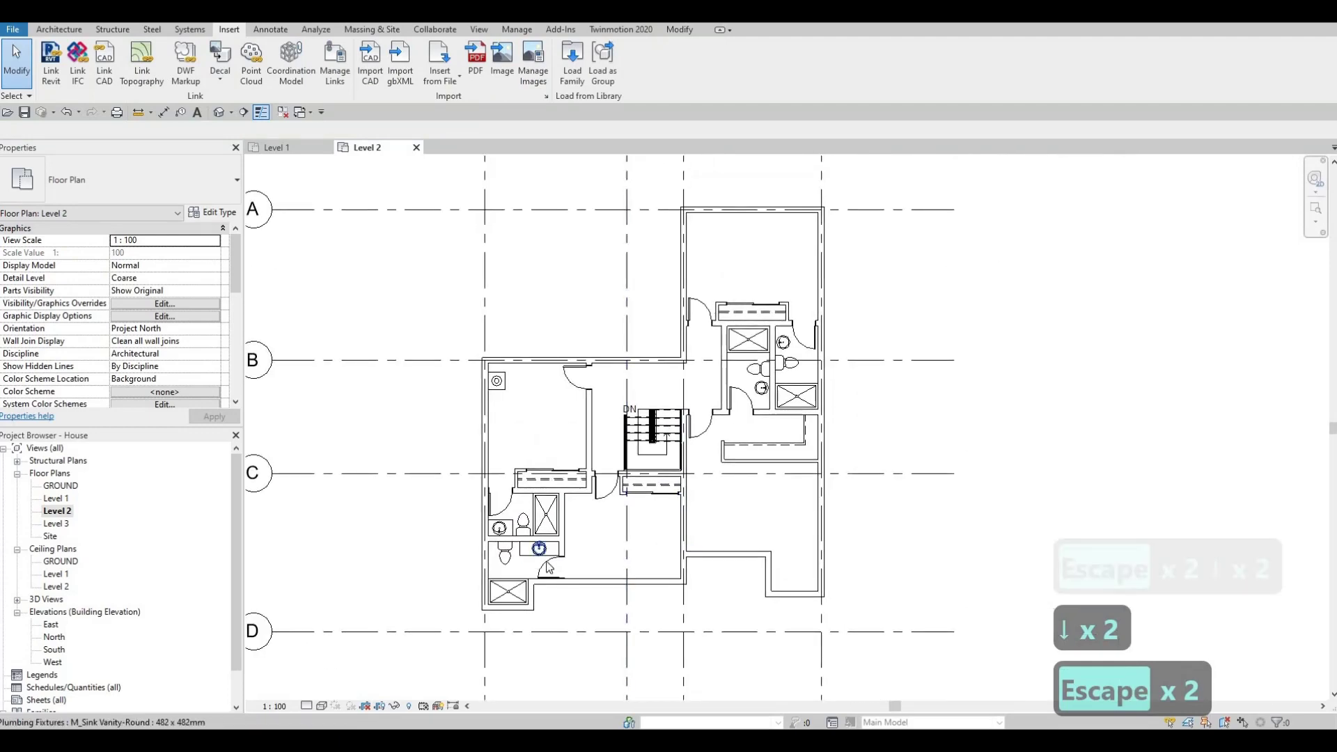
{"action": "scroll", "coordinate": [541, 555], "scroll_direction": "up", "scroll_amount": 2}
{"action": "left_click", "coordinate": [541, 557]}
{"action": "key", "text": "c"}
{"action": "key", "text": "s"}
{"action": "scroll", "coordinate": [750, 481], "scroll_direction": "up", "scroll_amount": 5}
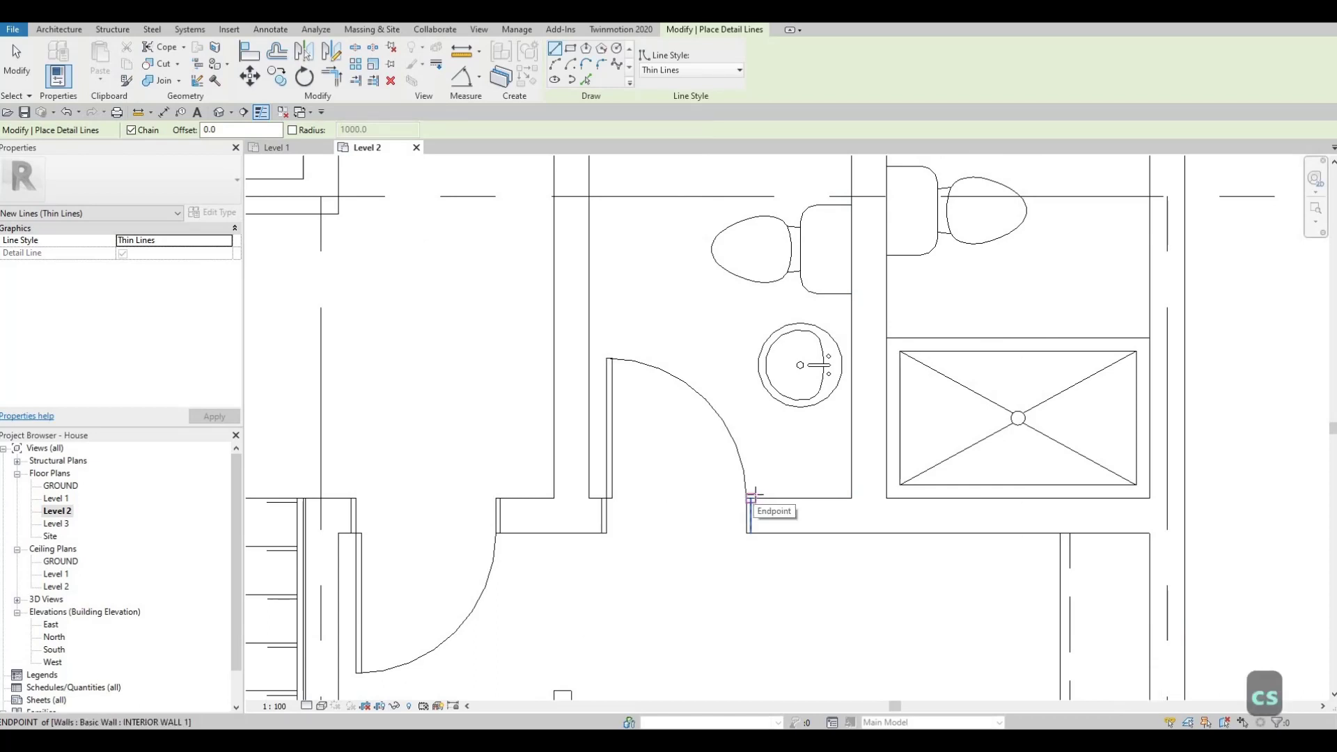
{"action": "left_click", "coordinate": [755, 472]}
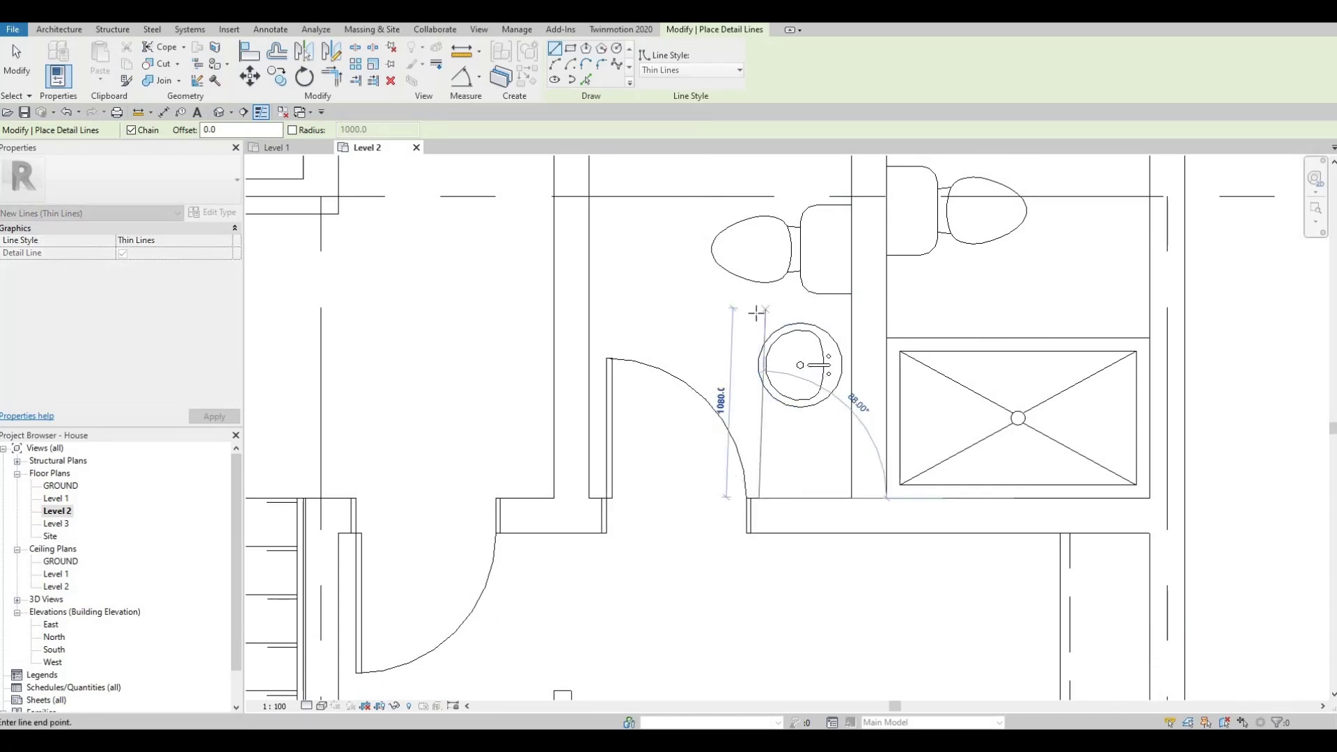
{"action": "left_click", "coordinate": [837, 313]}
{"action": "left_click", "coordinate": [850, 313]}
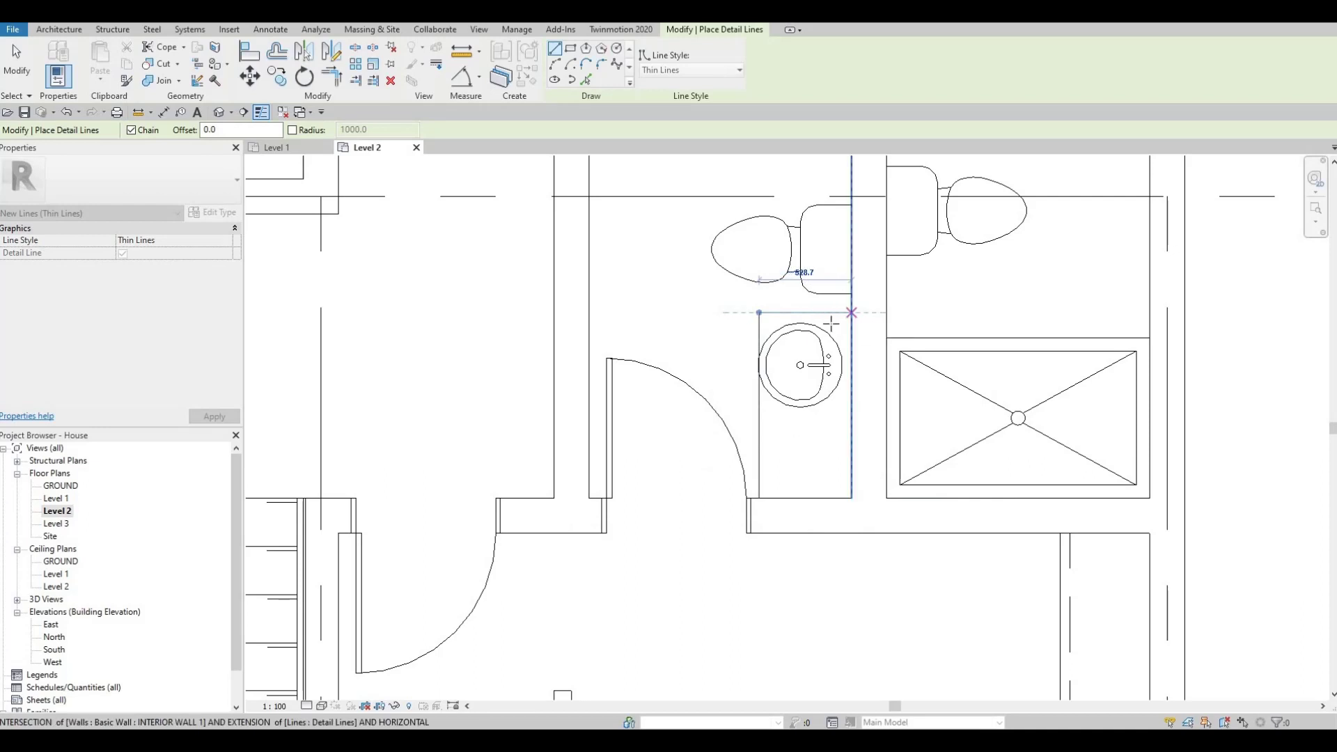
{"action": "key", "text": "Escape"}
{"action": "key", "text": "Escape"}
{"action": "key", "text": "Escape"}
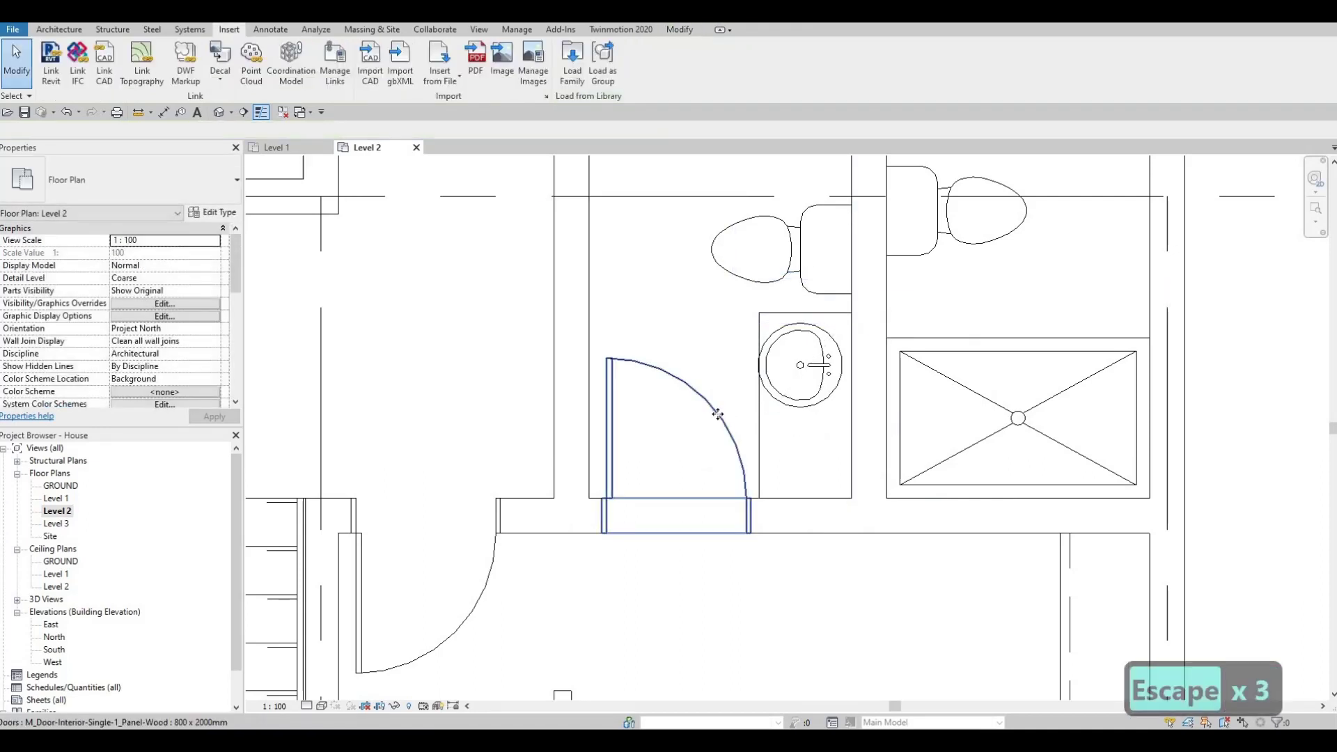
Nudge that bathroom's door to 540 mm from the far wall centreline and the counter's front edge to 658.7 mm from its wall centreline
{"action": "left_click", "coordinate": [719, 419]}
{"action": "key", "text": "Left"}
{"action": "key", "text": "Left"}
{"action": "key", "text": "Left"}
{"action": "key", "text": "Left"}
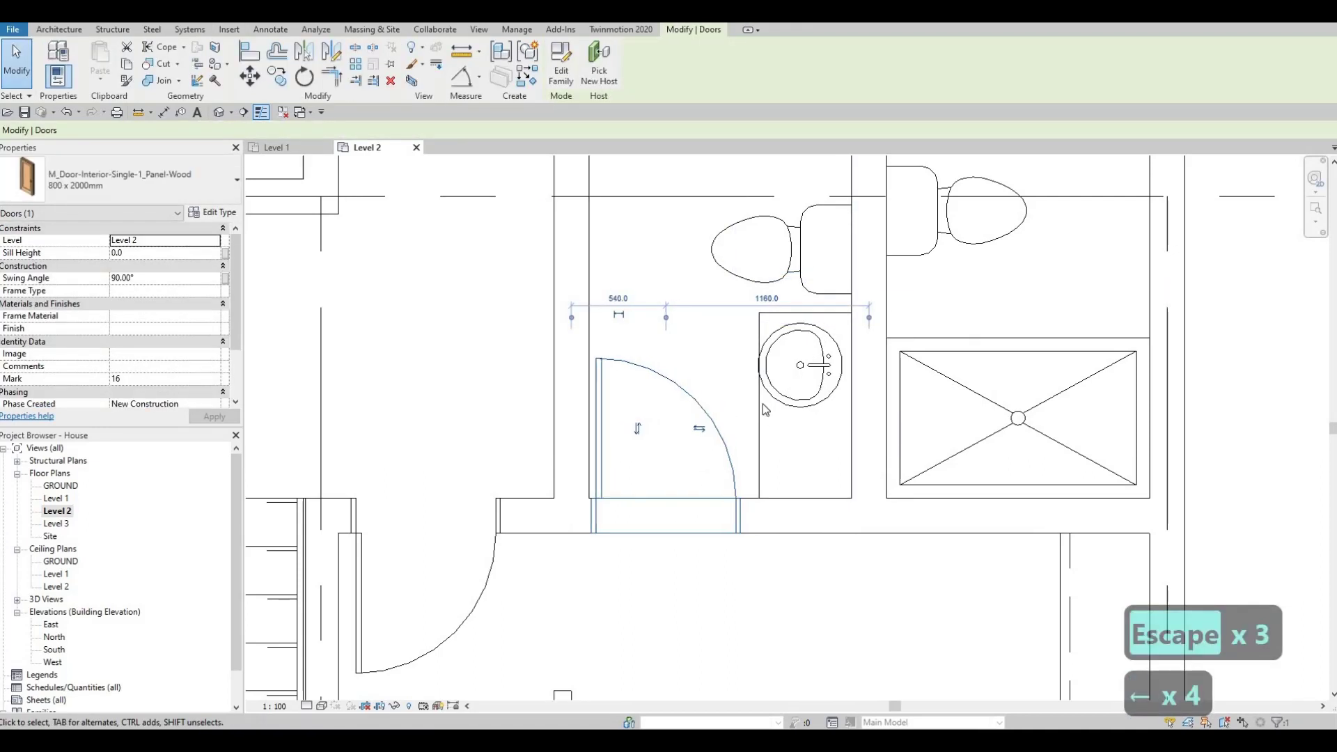
{"action": "left_click", "coordinate": [760, 404]}
{"action": "key", "text": "Left"}
{"action": "key", "text": "Left"}
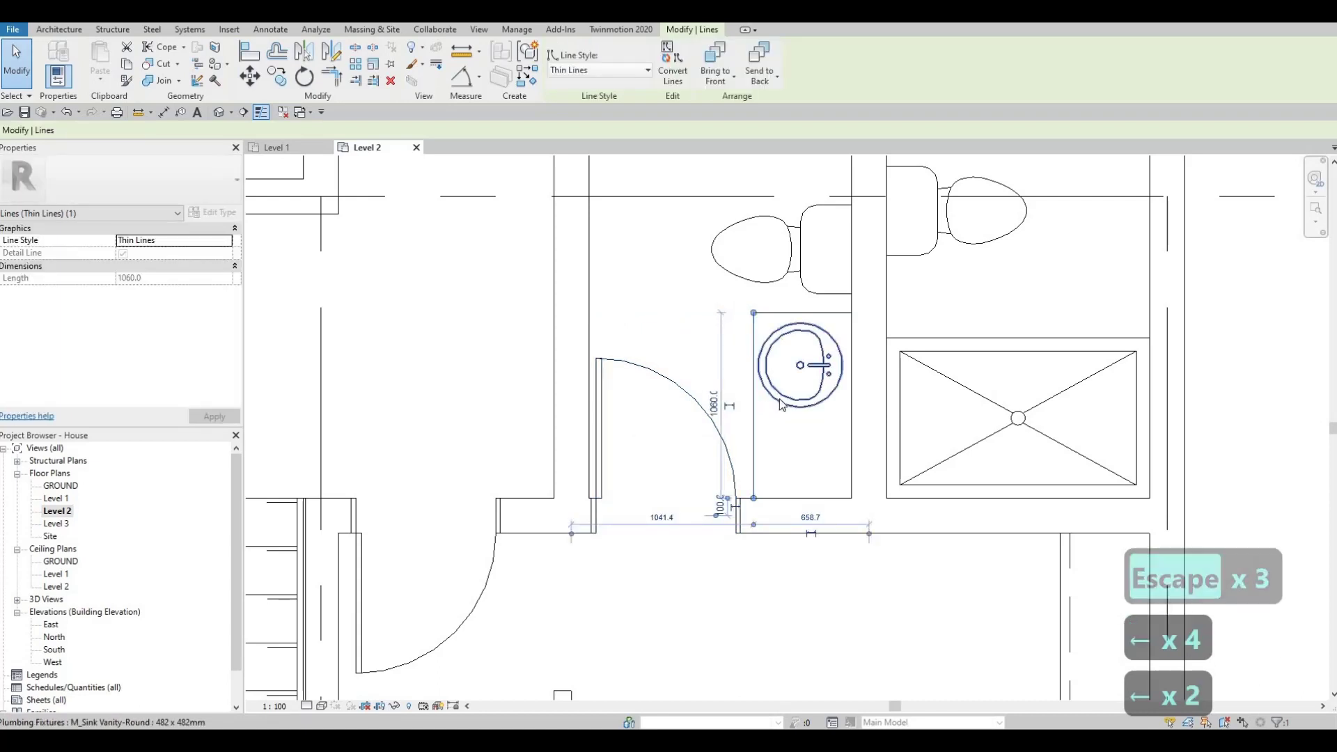
Place a second 482 x 482mm round vanity sink below the first, tap toward the wall, about 340 mm from the lower wall centreline
{"action": "left_click", "coordinate": [780, 398]}
{"action": "key", "text": "c"}
{"action": "key", "text": "s"}
{"action": "scroll", "coordinate": [786, 443], "scroll_direction": "up", "scroll_amount": 1}
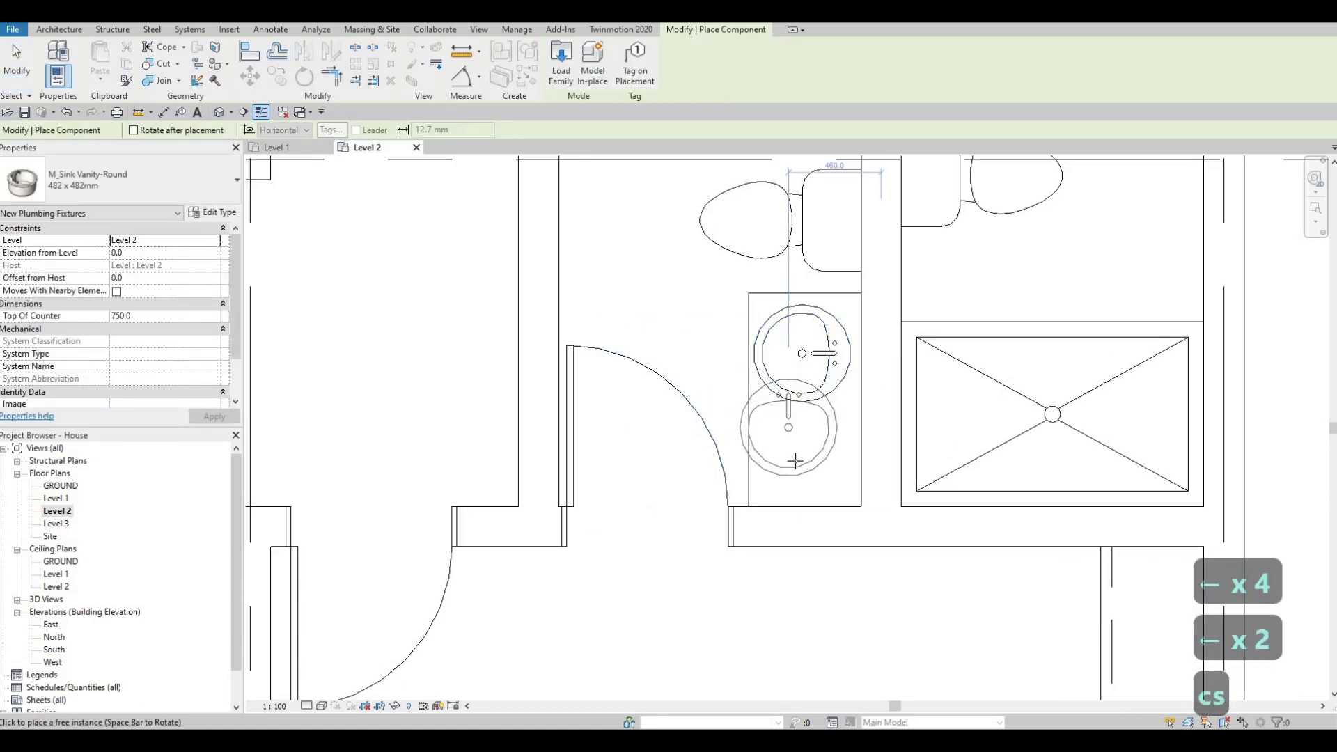
{"action": "key", "text": "space"}
{"action": "key", "text": "space"}
{"action": "left_click", "coordinate": [786, 466]}
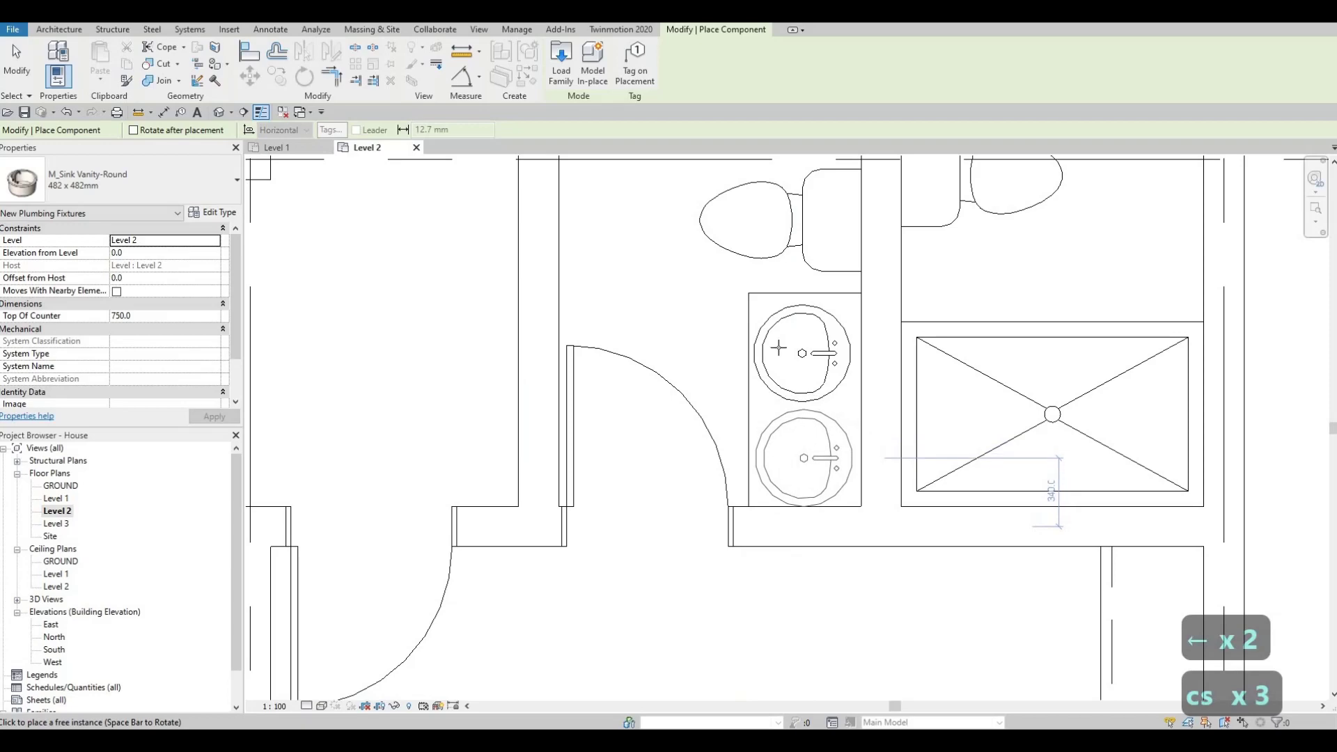
{"action": "middle_click_drag", "start_coordinate": [782, 367], "coordinate": [766, 525]}
{"action": "key", "text": "Escape"}
{"action": "scroll", "coordinate": [766, 527], "scroll_direction": "down", "scroll_amount": 2}
{"action": "key", "text": "Escape"}
{"action": "key", "text": "Escape"}
Nudge the double-sink bathroom's toilet away from the counter toward the shower
{"action": "left_click", "coordinate": [768, 445]}
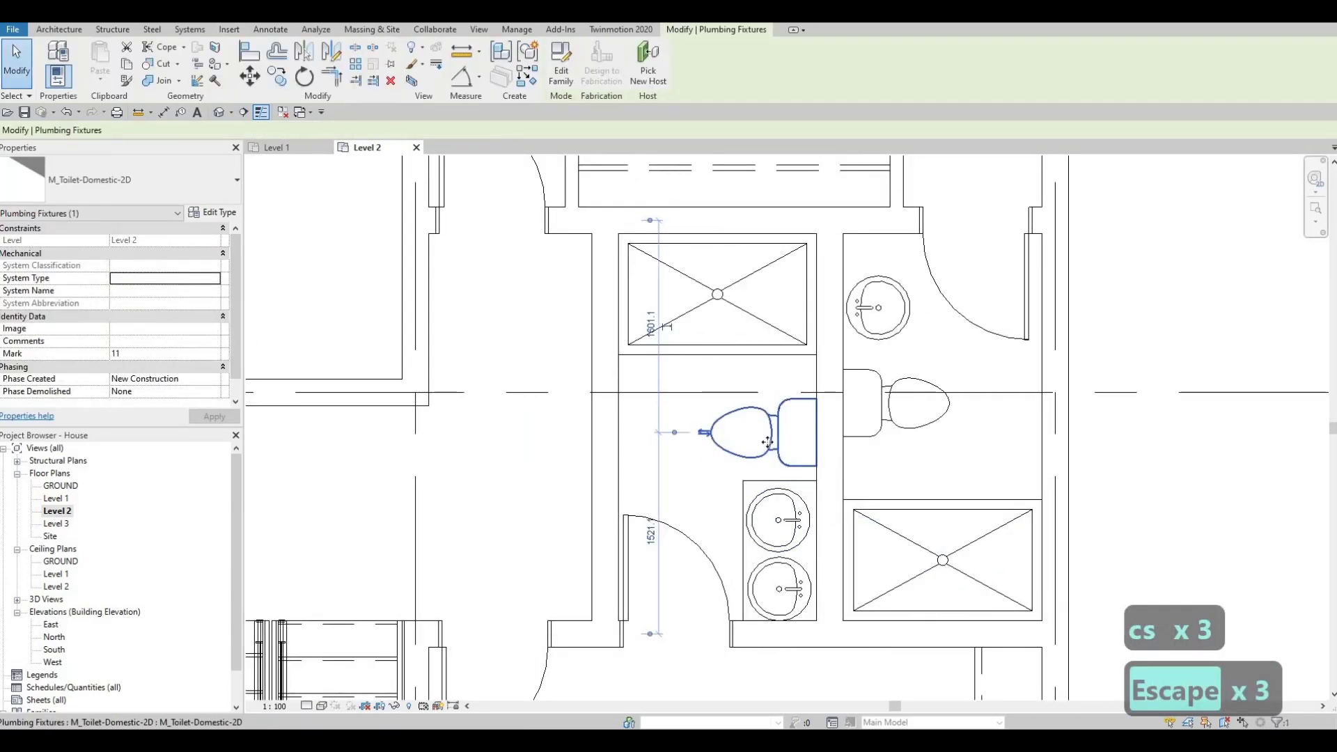
{"action": "key", "text": "Up"}
{"action": "key", "text": "Up"}
{"action": "key", "text": "Up"}
{"action": "key", "text": "Up"}
{"action": "key", "text": "Up"}
{"action": "key", "text": "Up"}
{"action": "key", "text": "Up"}
{"action": "key", "text": "Up"}
{"action": "key", "text": "Up"}
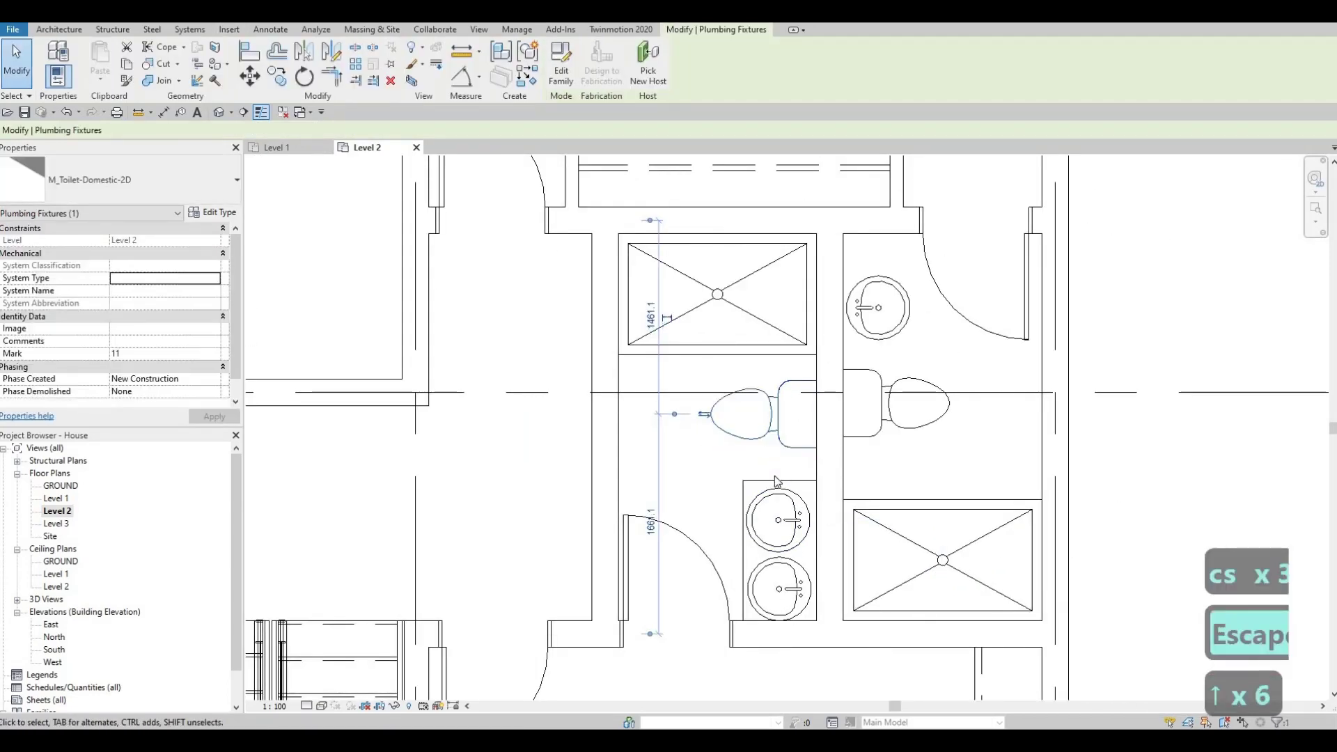
{"action": "key", "text": "Escape"}
{"action": "key", "text": "Escape"}
{"action": "key", "text": "Escape"}
Nudge the double-sink counter's end line toward the toilet to lengthen the counter
{"action": "left_click", "coordinate": [776, 482]}
{"action": "key", "text": "Up"}
{"action": "key", "text": "Up"}
{"action": "key", "text": "Up"}
{"action": "key", "text": "Up"}
{"action": "key", "text": "Up"}
{"action": "key", "text": "Up"}
{"action": "key", "text": "Up"}
{"action": "key", "text": "Up"}
{"action": "key", "text": "Up"}
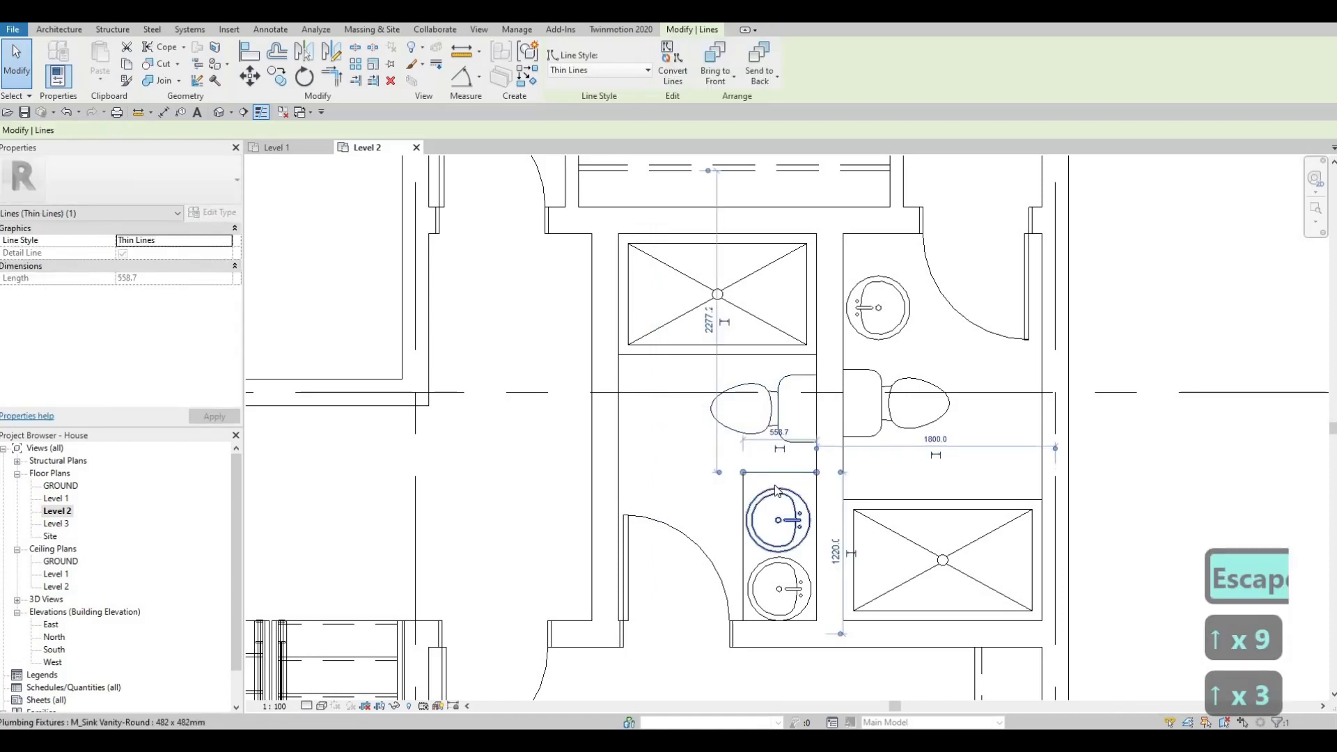
Nudge the toilet to 1361.1 mm from the wall centreline behind the shower and lengthen the double-sink counter to 1300 mm
{"action": "left_click", "coordinate": [789, 394]}
{"action": "key", "text": "Up"}
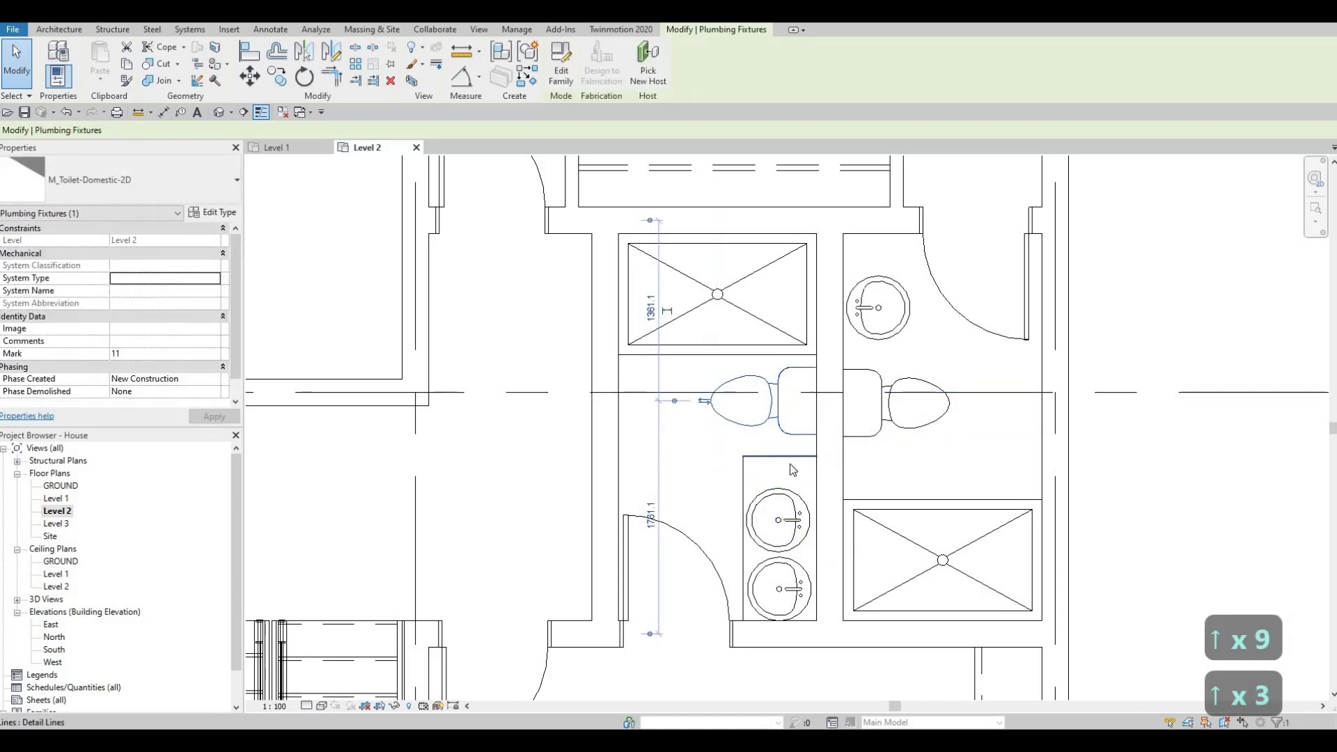
{"action": "left_click", "coordinate": [792, 470]}
{"action": "key", "text": "Up"}
{"action": "key", "text": "Up"}
{"action": "key", "text": "Up"}
{"action": "scroll", "coordinate": [770, 498], "scroll_direction": "up", "scroll_amount": 2}
{"action": "key", "text": "Escape"}
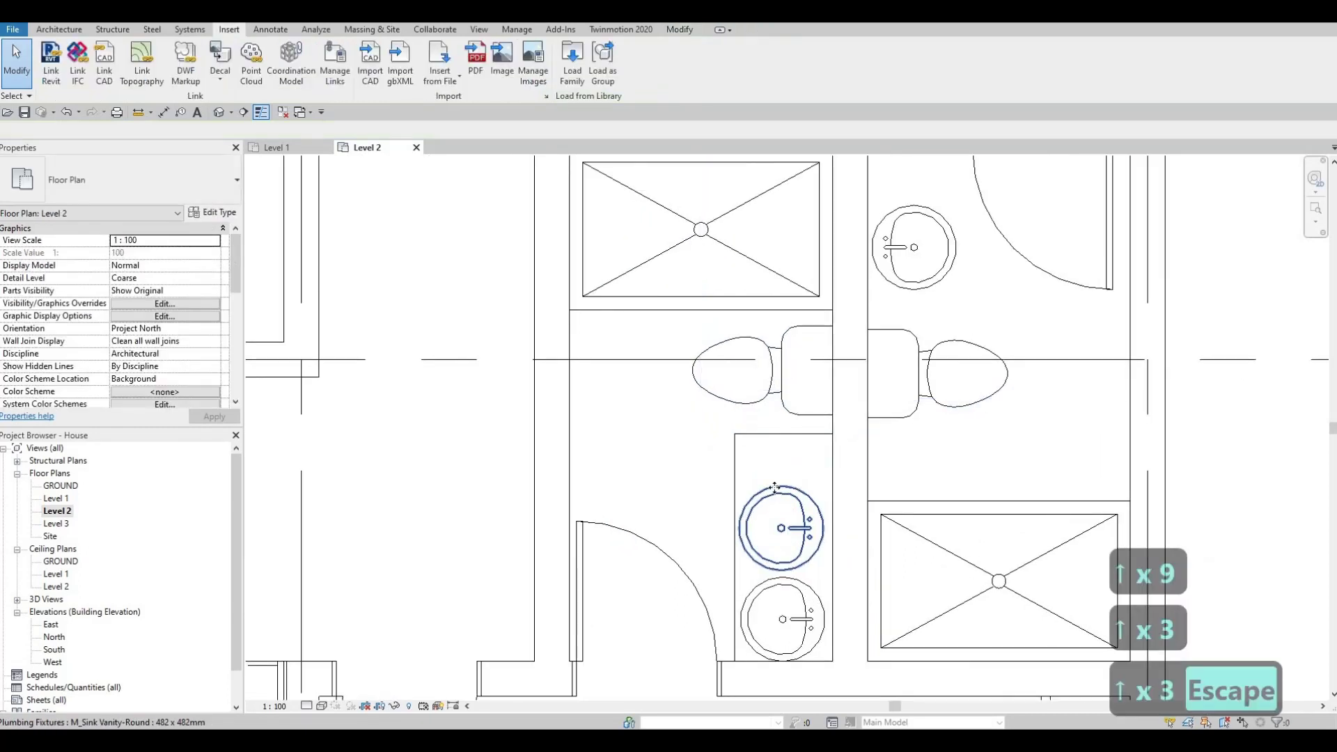
Nudge the upper sink closer to the back wall and up to 1010 mm from the lower wall centreline
{"action": "left_click", "coordinate": [775, 487]}
{"action": "key", "text": "Up"}
{"action": "key", "text": "Up"}
{"action": "key", "text": "Up"}
{"action": "key", "text": "Up"}
{"action": "key", "text": "Right"}
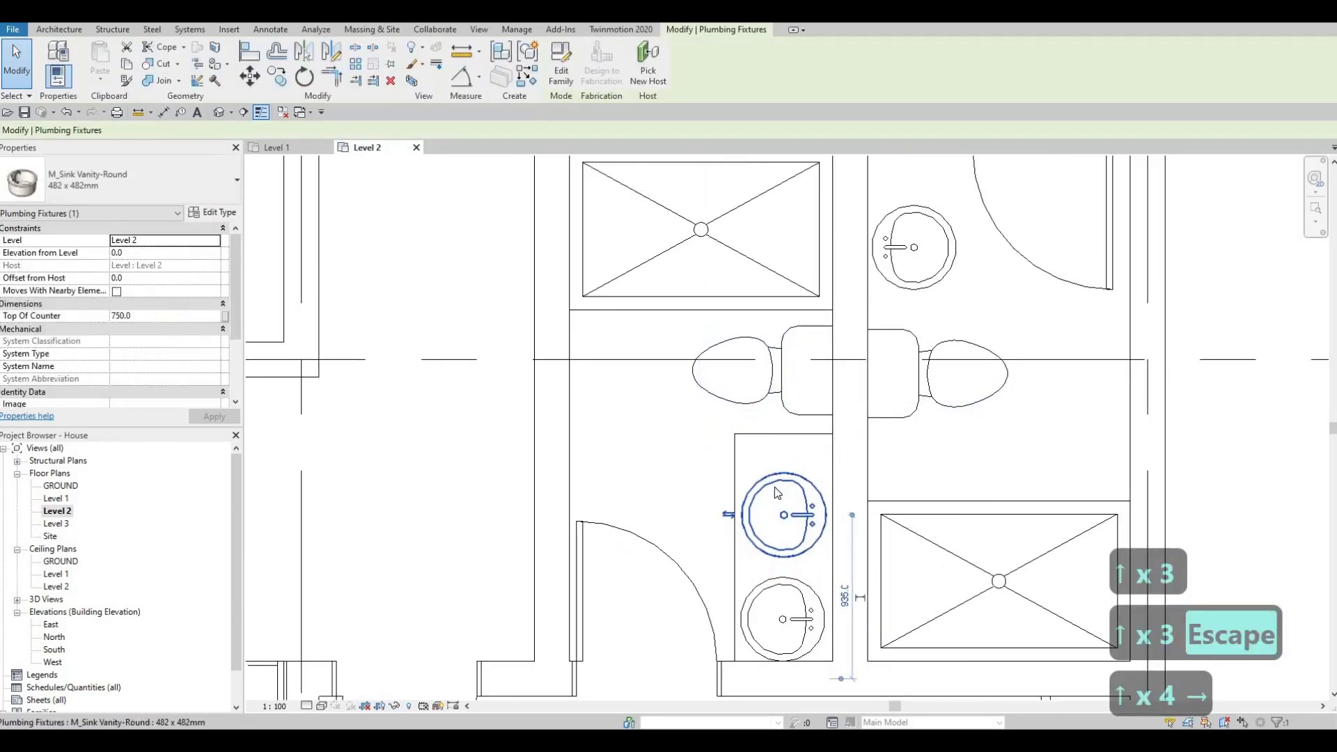
{"action": "key", "text": "Up"}
{"action": "key", "text": "Up"}
{"action": "key", "text": "Up"}
{"action": "key", "text": "Up"}
{"action": "key", "text": "Right"}
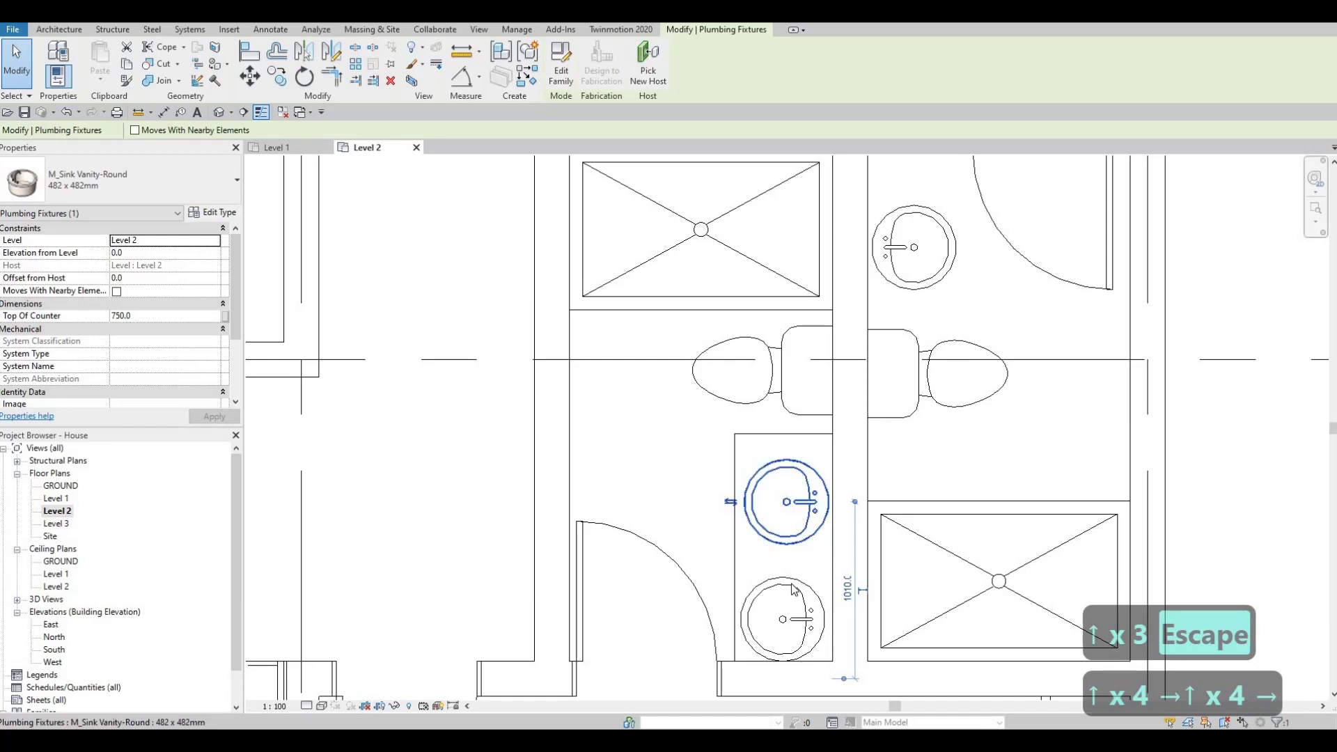
Nudge the lower sink closer to the back wall and up to 400 mm from the lower wall centreline
{"action": "left_click", "coordinate": [793, 590]}
{"action": "key", "text": "Up"}
{"action": "key", "text": "Up"}
{"action": "key", "text": "Right"}
{"action": "key", "text": "Up"}
{"action": "key", "text": "Right"}
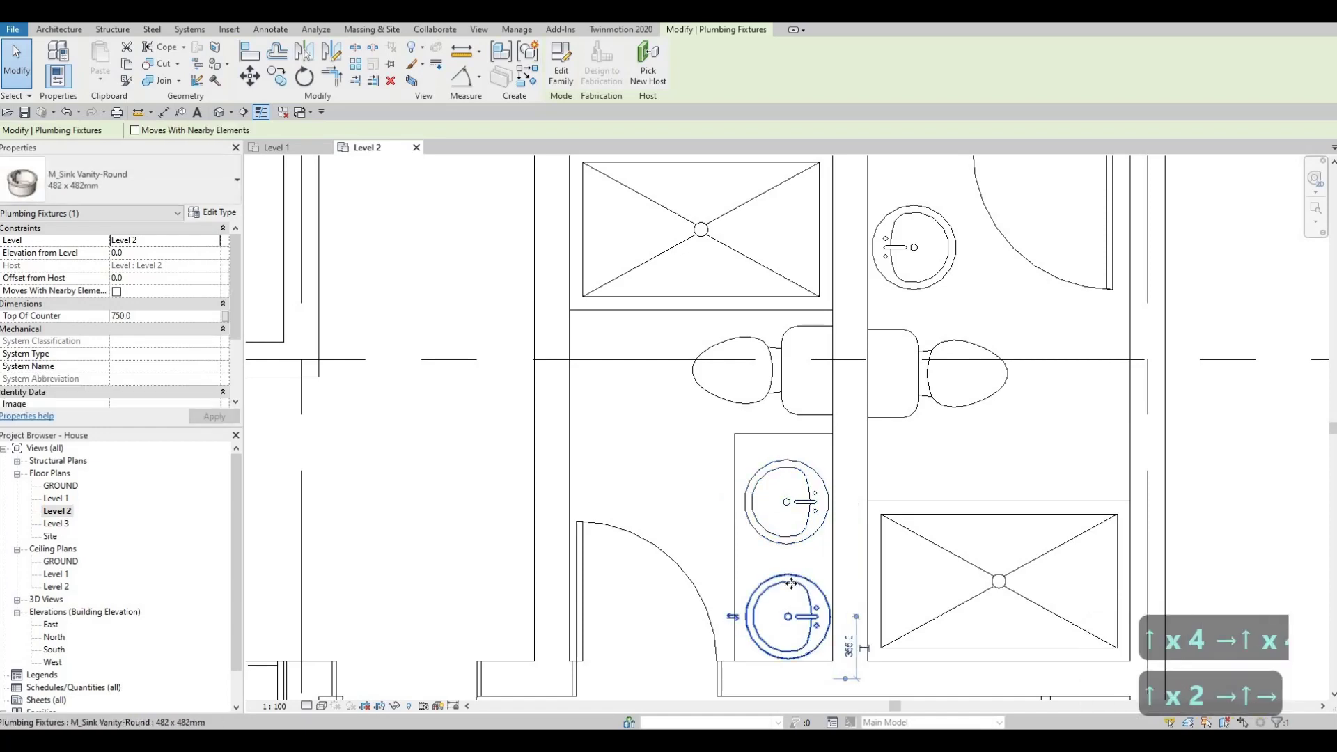
{"action": "key", "text": "Up"}
{"action": "key", "text": "Up"}
{"action": "key", "text": "Up"}
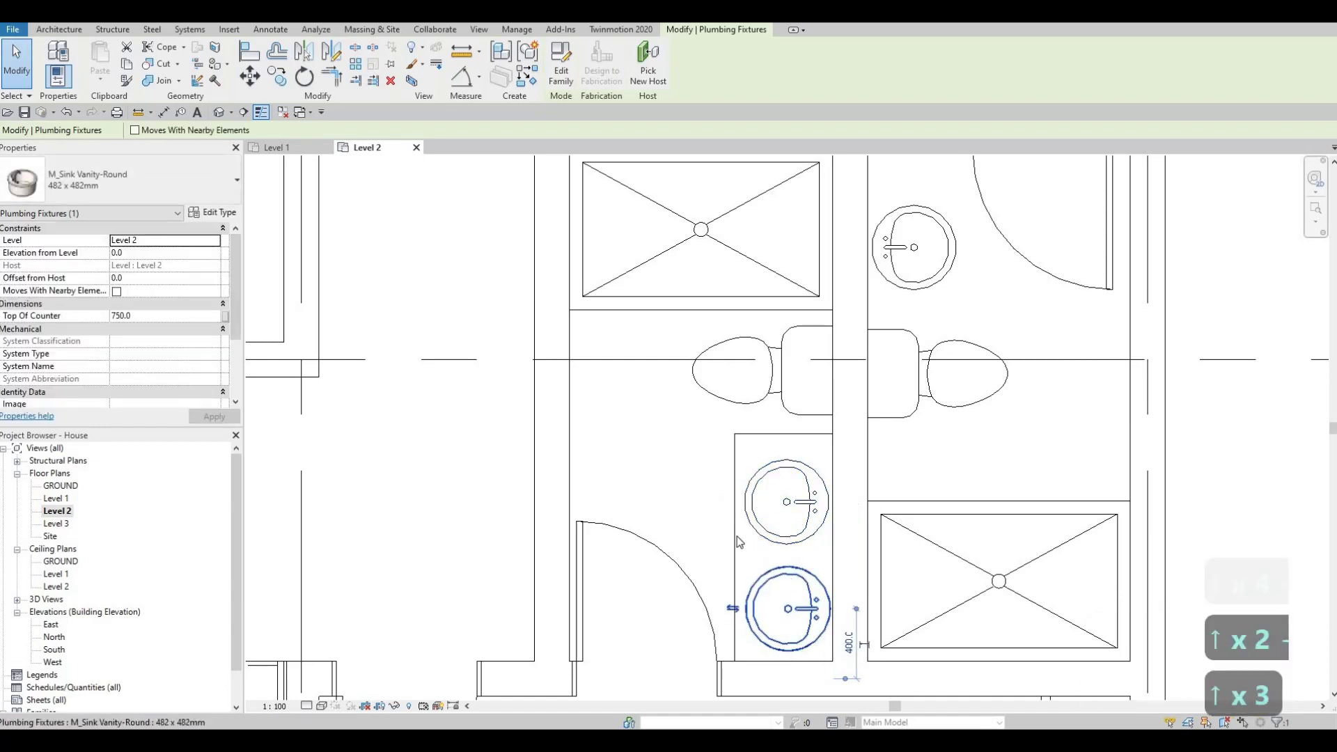
Nudge the double-sink counter's front edge inward to 613.7 mm from the wall centreline
{"action": "key", "text": "Escape"}
{"action": "key", "text": "Escape"}
{"action": "left_click", "coordinate": [735, 535]}
{"action": "key", "text": "Right"}
{"action": "key", "text": "Right"}
{"action": "key", "text": "Right"}
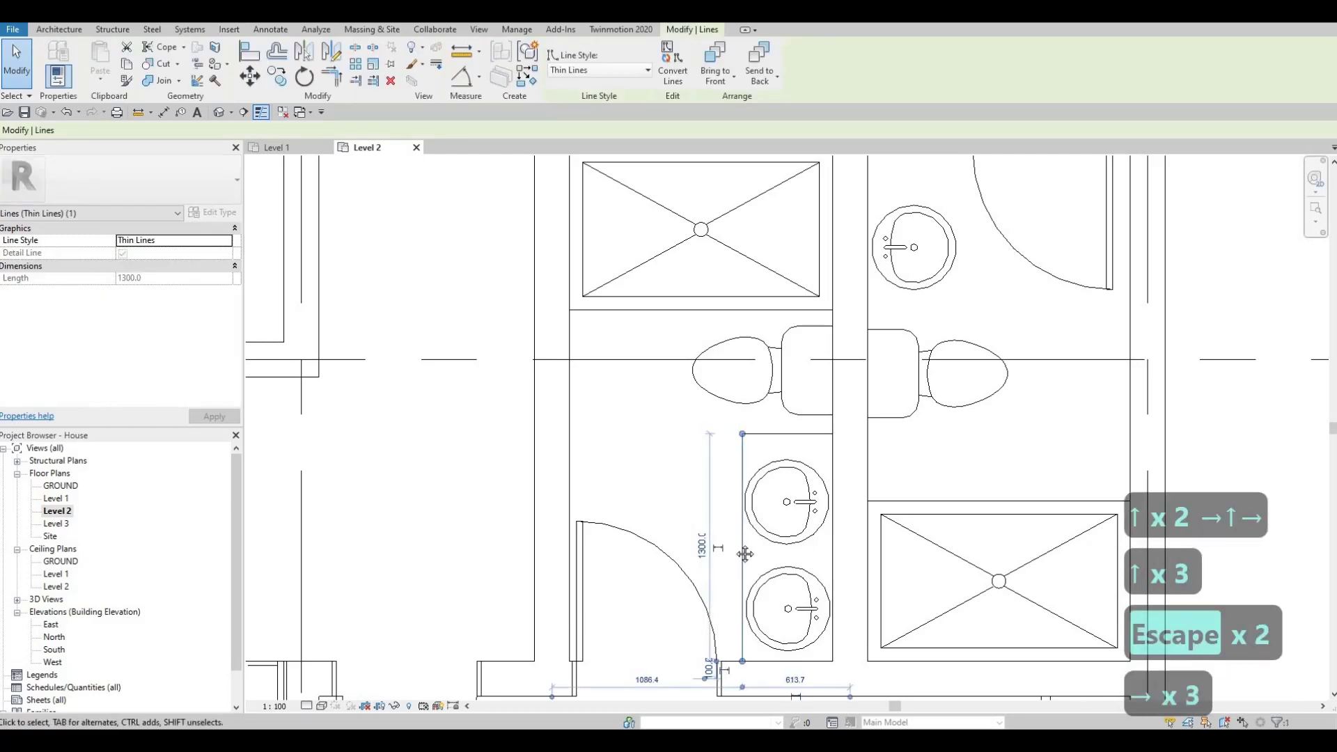
{"action": "scroll", "coordinate": [696, 519], "scroll_direction": "down", "scroll_amount": 3}
{"action": "key", "text": "Escape"}
{"action": "key", "text": "Escape"}
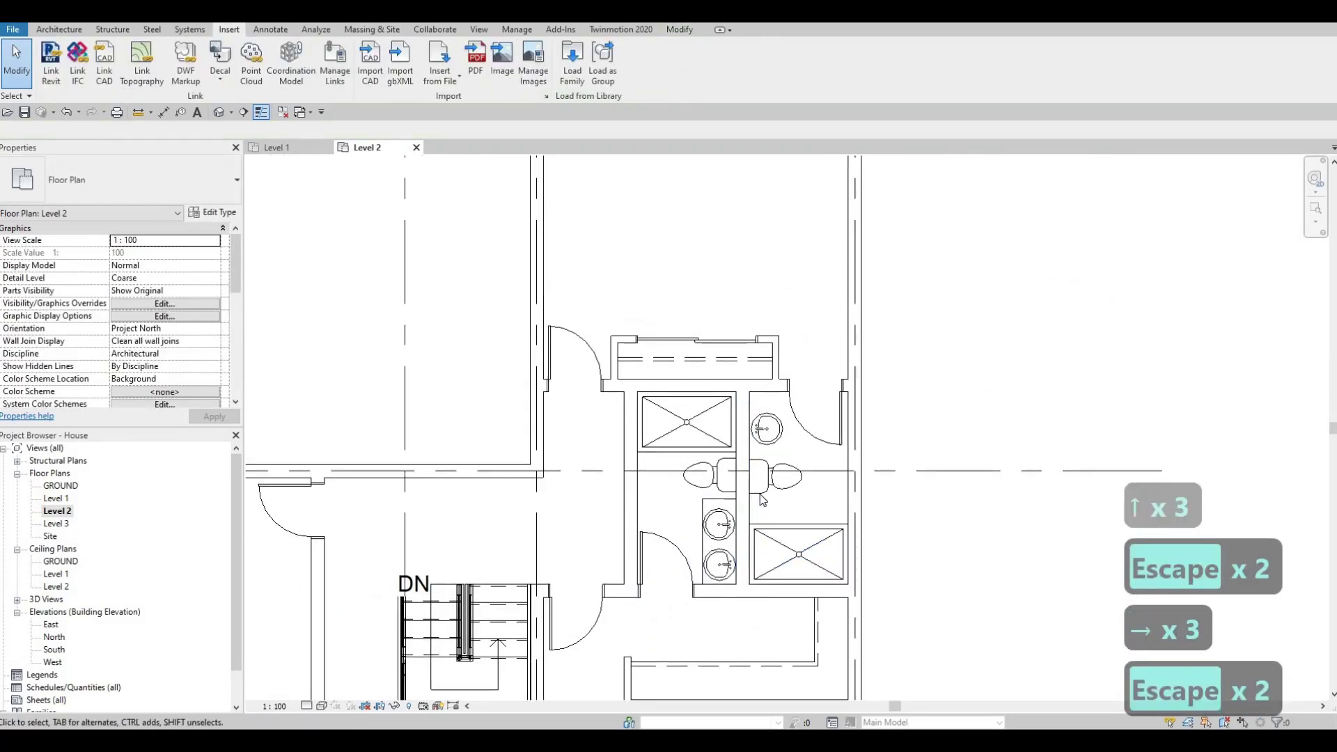
Nudge the right-hand bathroom's toilet away from the sink toward its shower
{"action": "left_click", "coordinate": [757, 493]}
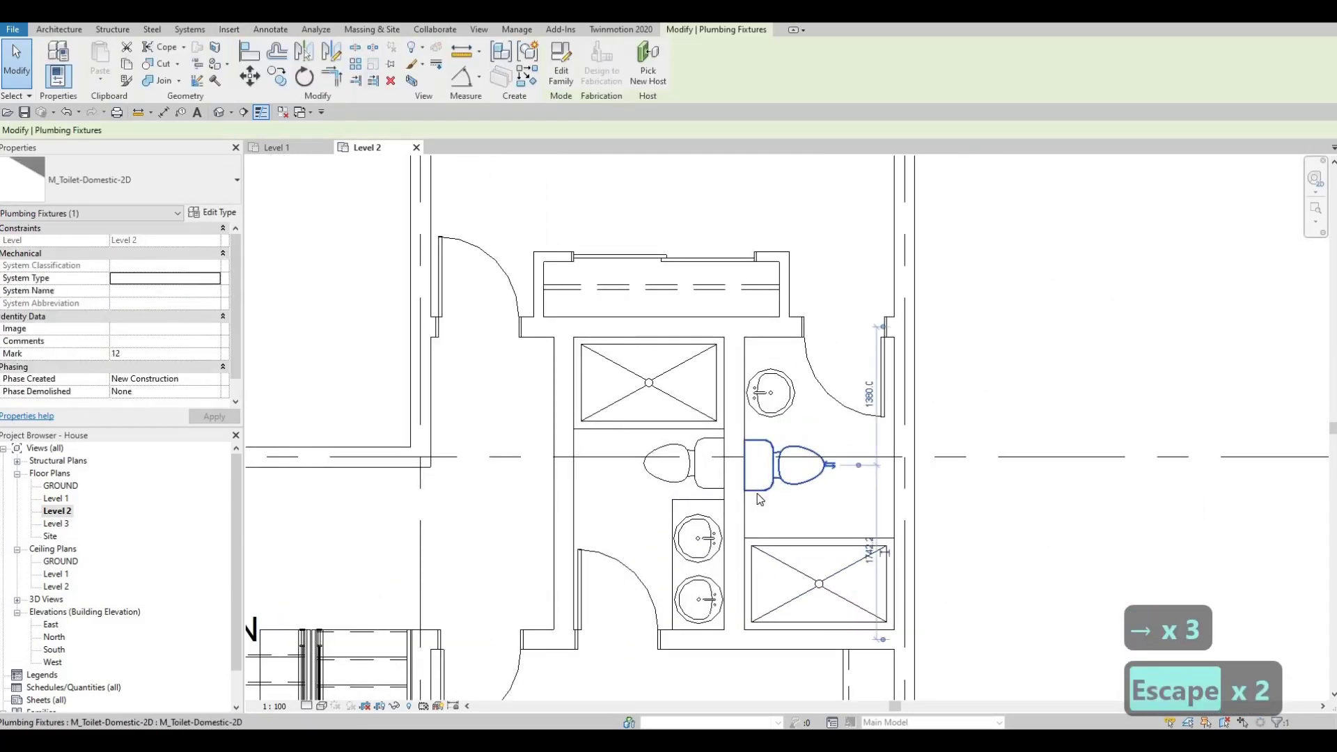
{"action": "key", "text": "Down"}
{"action": "key", "text": "Down"}
{"action": "key", "text": "Down"}
{"action": "key", "text": "Down"}
{"action": "key", "text": "Down"}
{"action": "key", "text": "Down"}
{"action": "key", "text": "Down"}
{"action": "key", "text": "Down"}
{"action": "key", "text": "Down"}
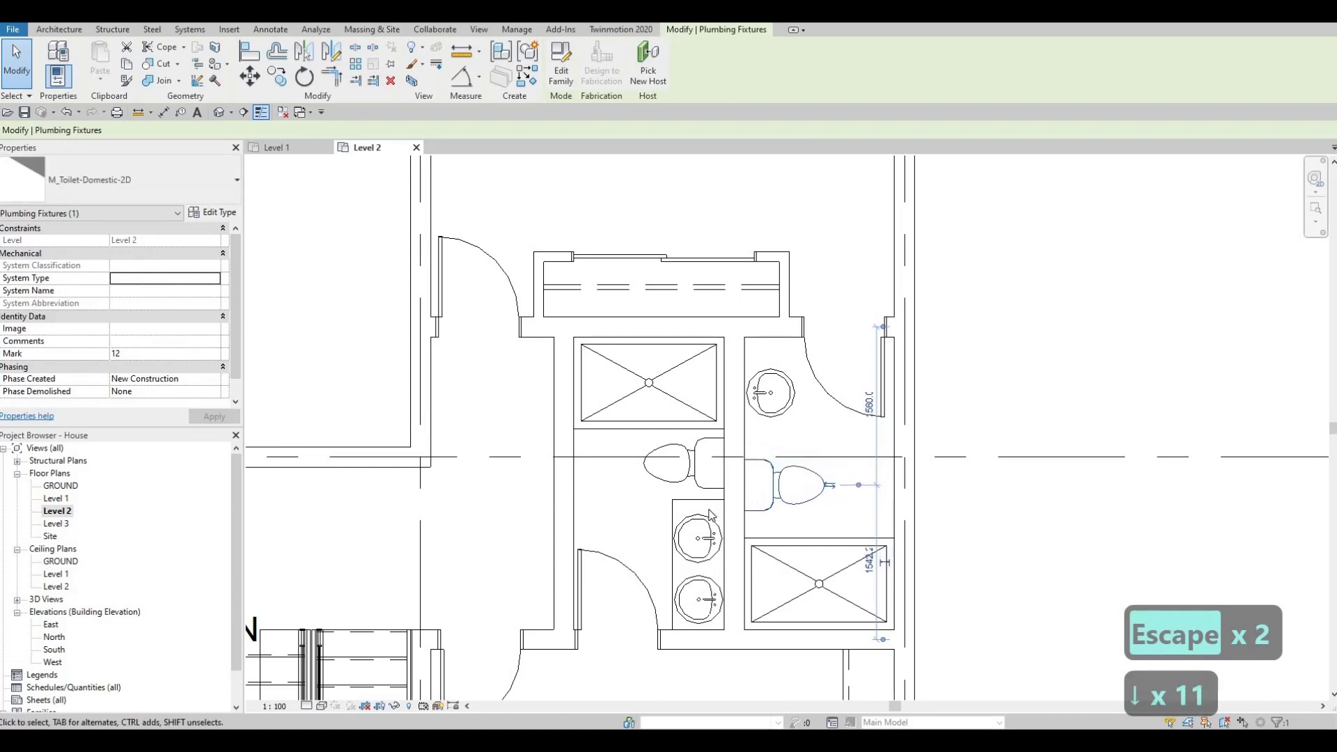
{"action": "key", "text": "Down"}
Draw a rectangular vanity counter around the right-hand bathroom's sink with thin detail lines, running from the back wall to the wall beside the door
{"action": "left_click", "coordinate": [704, 499]}
{"action": "key", "text": "c"}
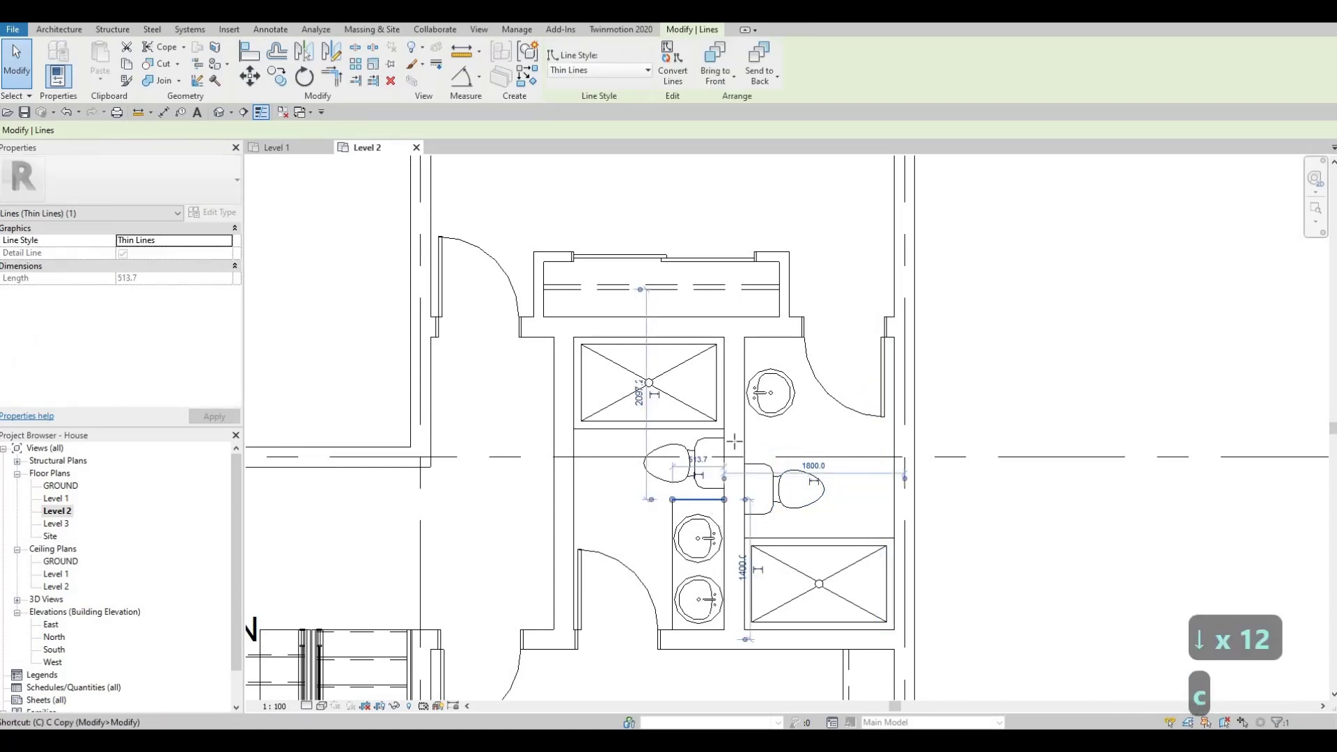
{"action": "key", "text": "s"}
{"action": "scroll", "coordinate": [731, 438], "scroll_direction": "up", "scroll_amount": 1}
{"action": "left_click", "coordinate": [728, 437]}
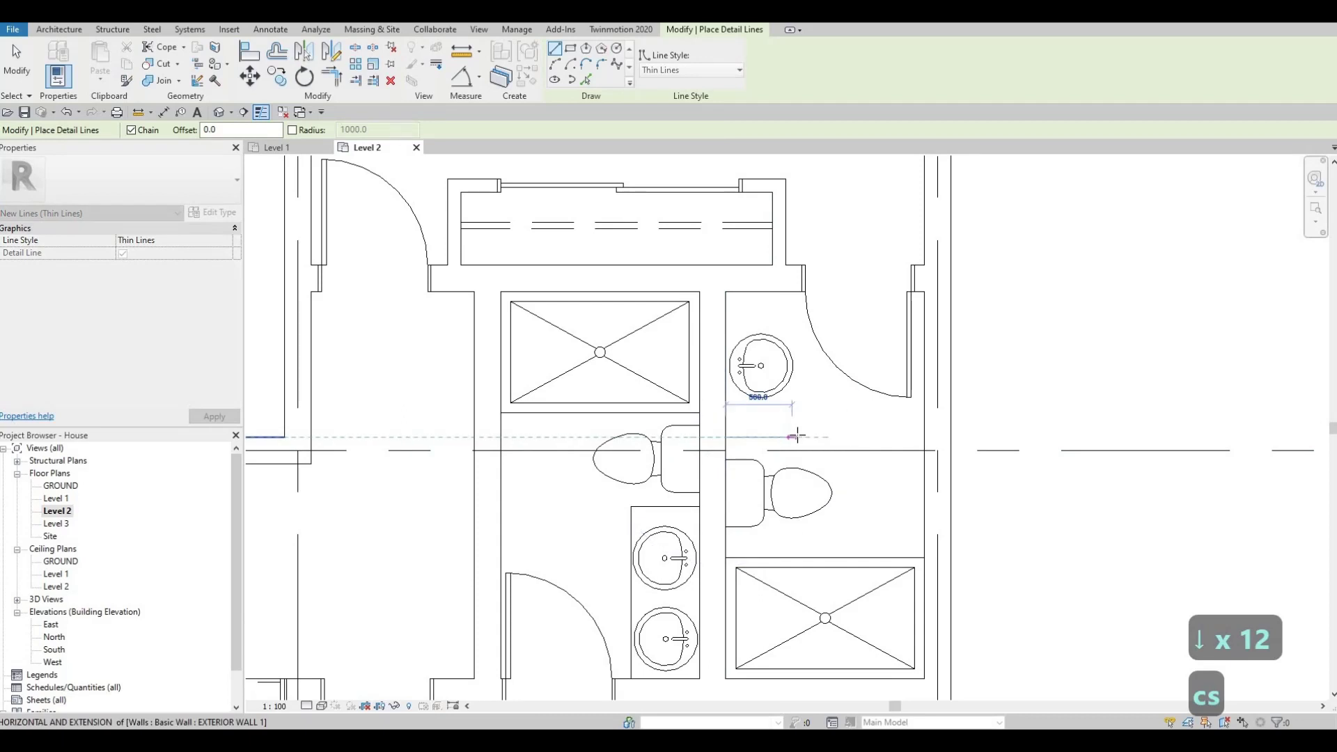
{"action": "left_click", "coordinate": [797, 437]}
{"action": "left_click", "coordinate": [797, 293]}
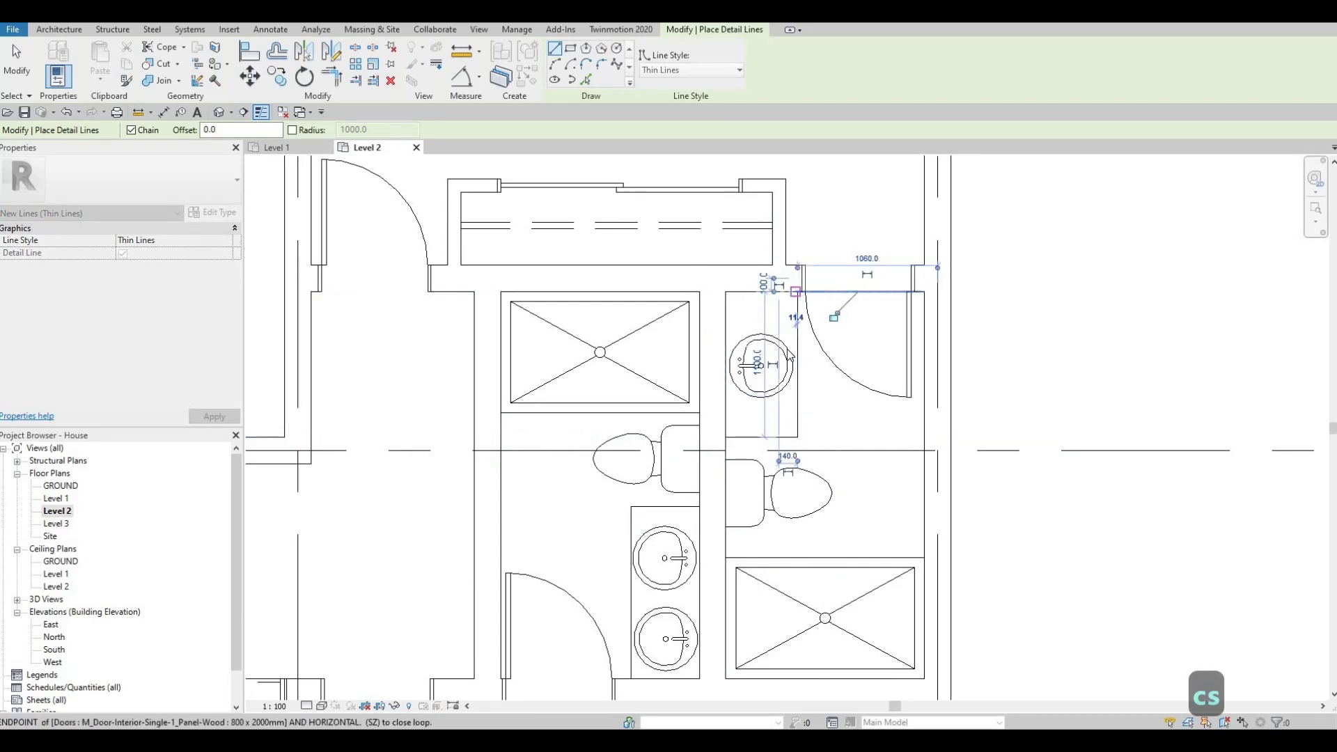
{"action": "key", "text": "Escape"}
{"action": "key", "text": "Escape"}
{"action": "left_click", "coordinate": [788, 354]}
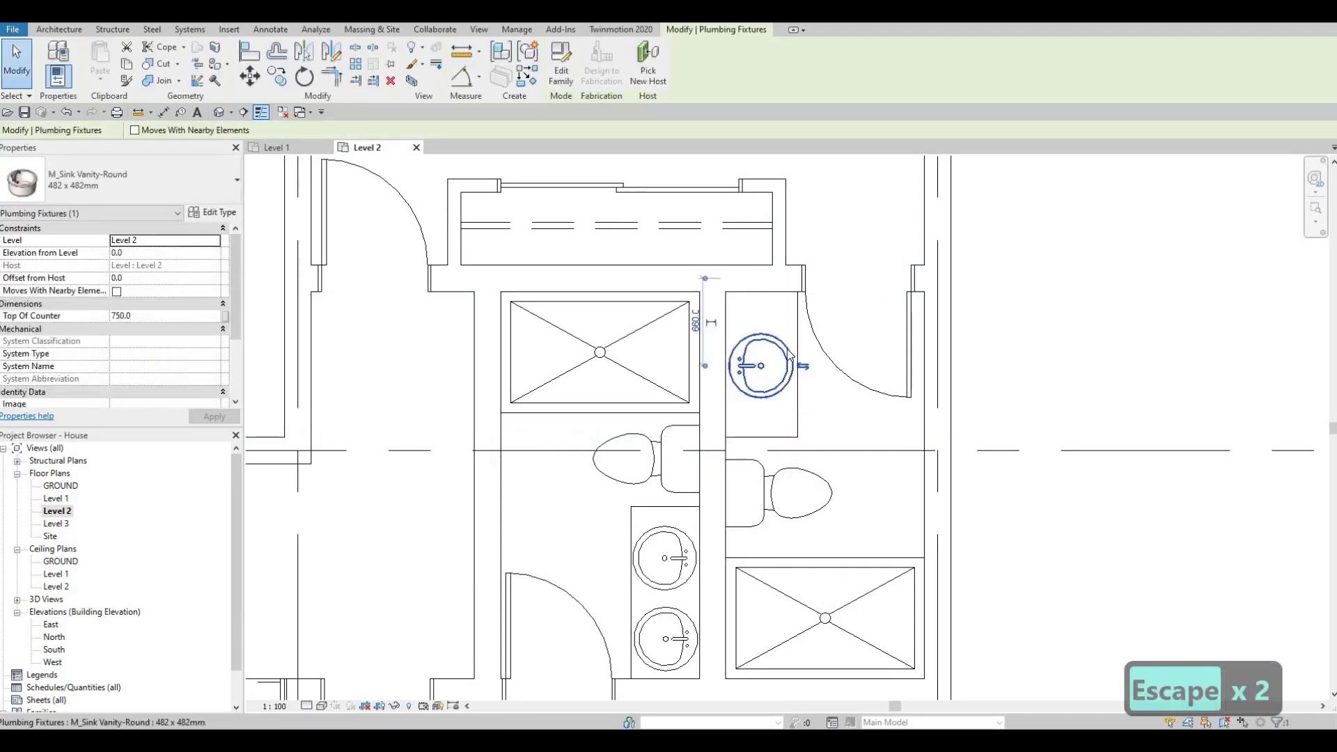
{"action": "key", "text": "Escape"}
Load the M_Bed-Box family from the Beds folder of the metric library's Furniture category
{"action": "scroll", "coordinate": [748, 385], "scroll_direction": "down", "scroll_amount": 3}
{"action": "middle_click_drag", "start_coordinate": [793, 415], "coordinate": [911, 399]}
{"action": "scroll", "coordinate": [816, 376], "scroll_direction": "down", "scroll_amount": 2}
{"action": "key", "text": "Escape"}
{"action": "scroll", "coordinate": [745, 429], "scroll_direction": "down", "scroll_amount": 1}
{"action": "middle_click_drag", "start_coordinate": [741, 430], "coordinate": [781, 424]}
{"action": "scroll", "coordinate": [617, 445], "scroll_direction": "down", "scroll_amount": 1}
{"action": "middle_click_drag", "start_coordinate": [617, 445], "coordinate": [682, 401]}
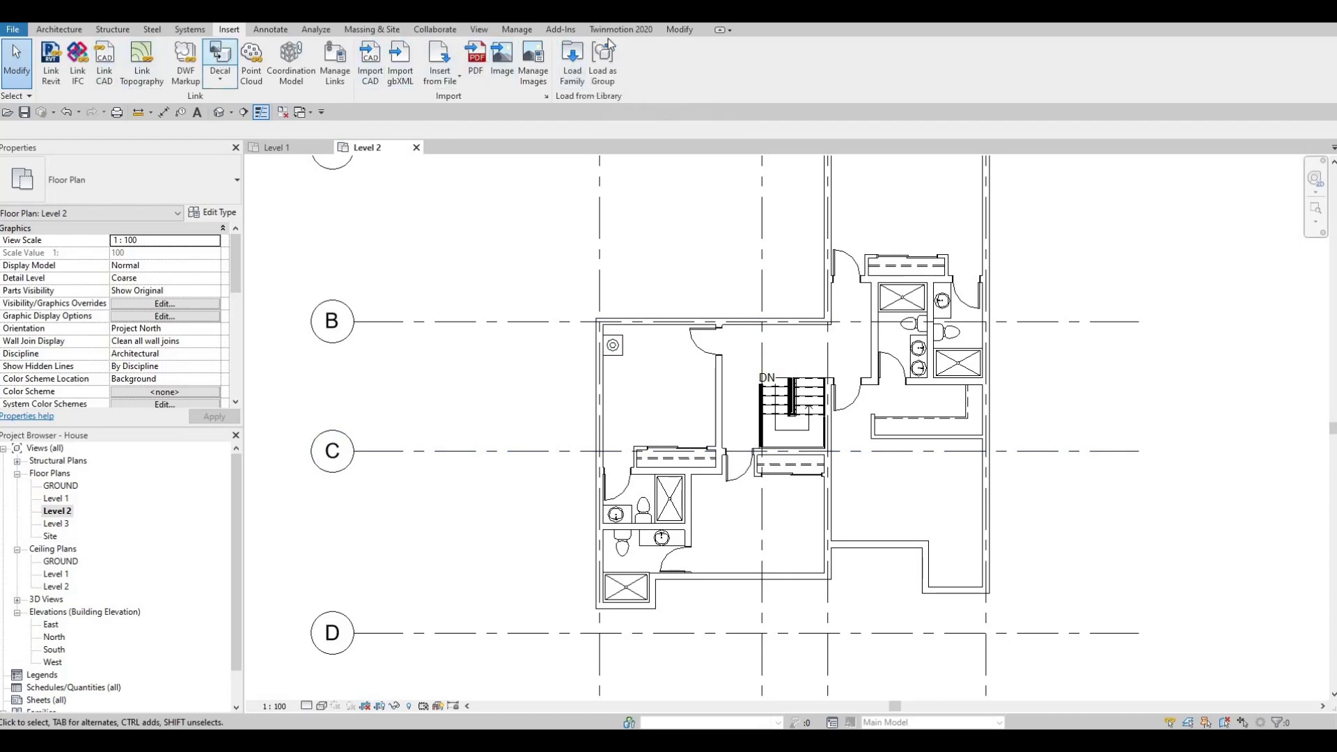
{"action": "left_click", "coordinate": [569, 87]}
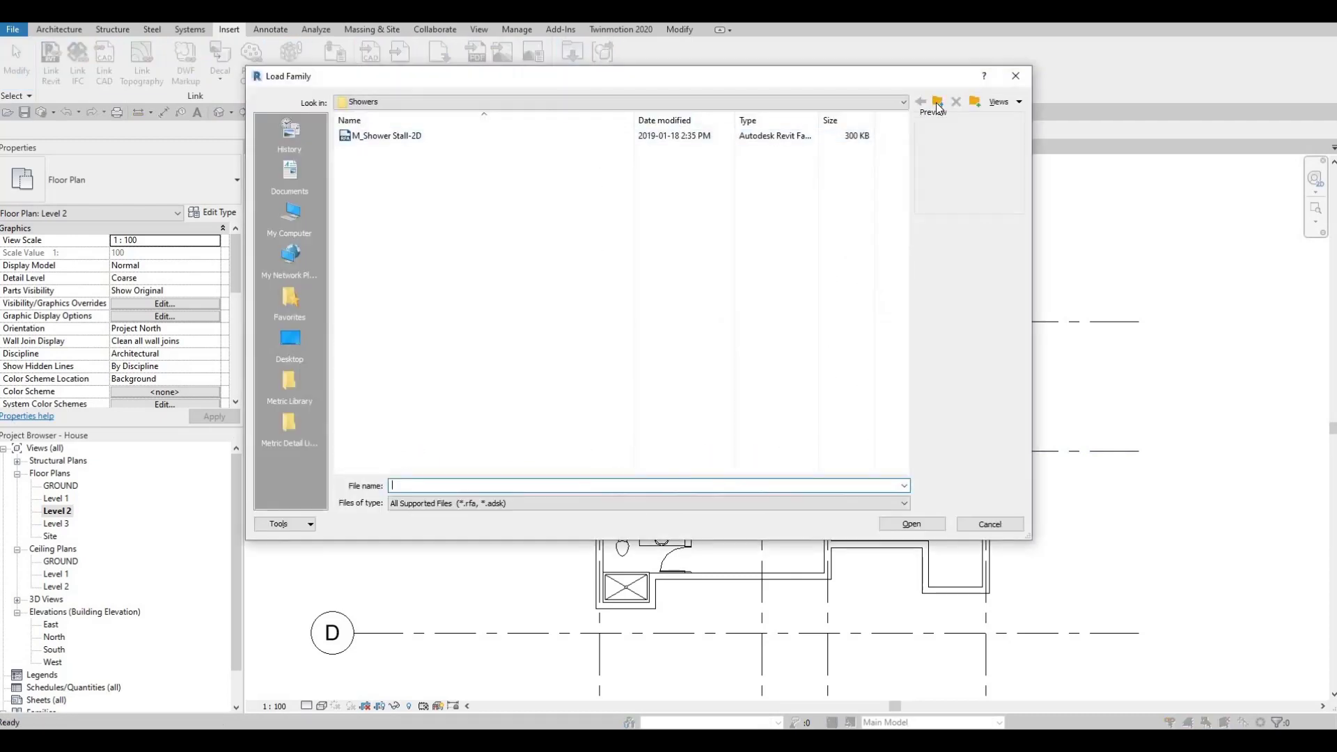
{"action": "left_click", "coordinate": [937, 103]}
{"action": "left_click", "coordinate": [937, 103]}
{"action": "left_click", "coordinate": [937, 102]}
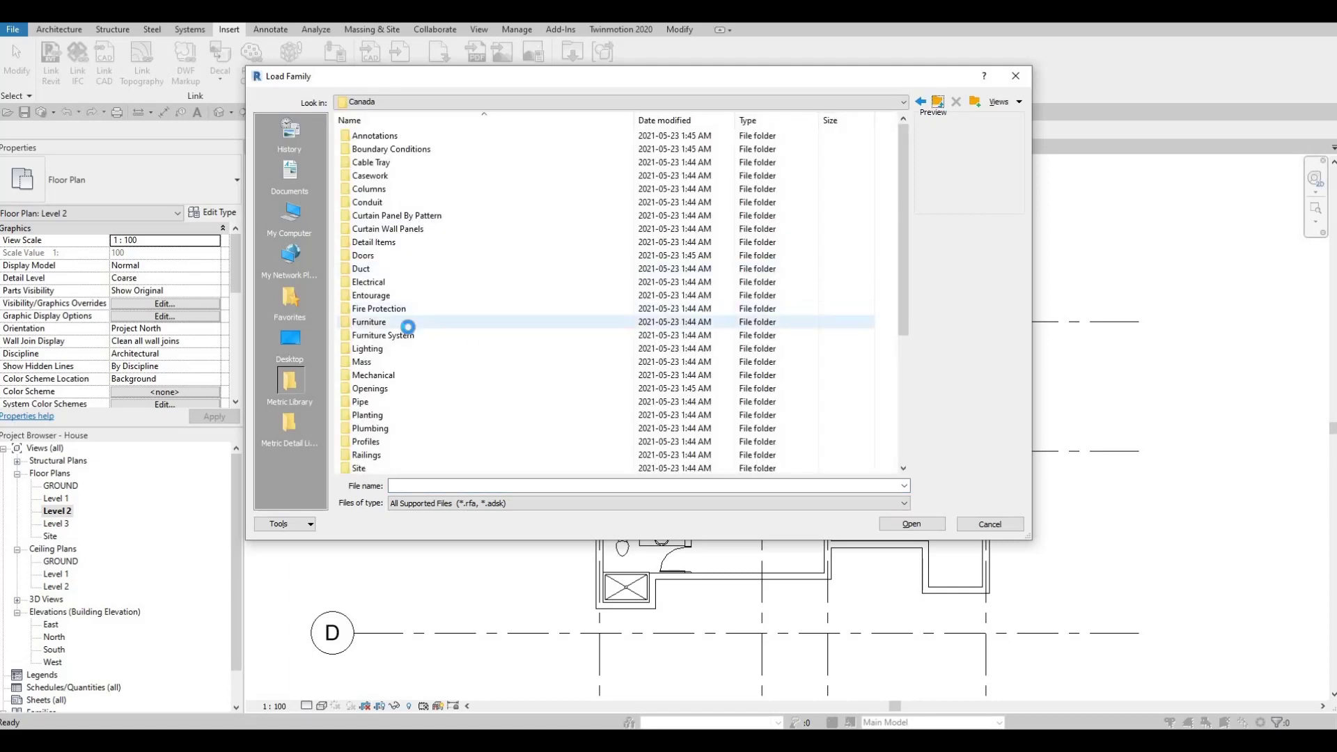
{"action": "double_click", "coordinate": [407, 322]}
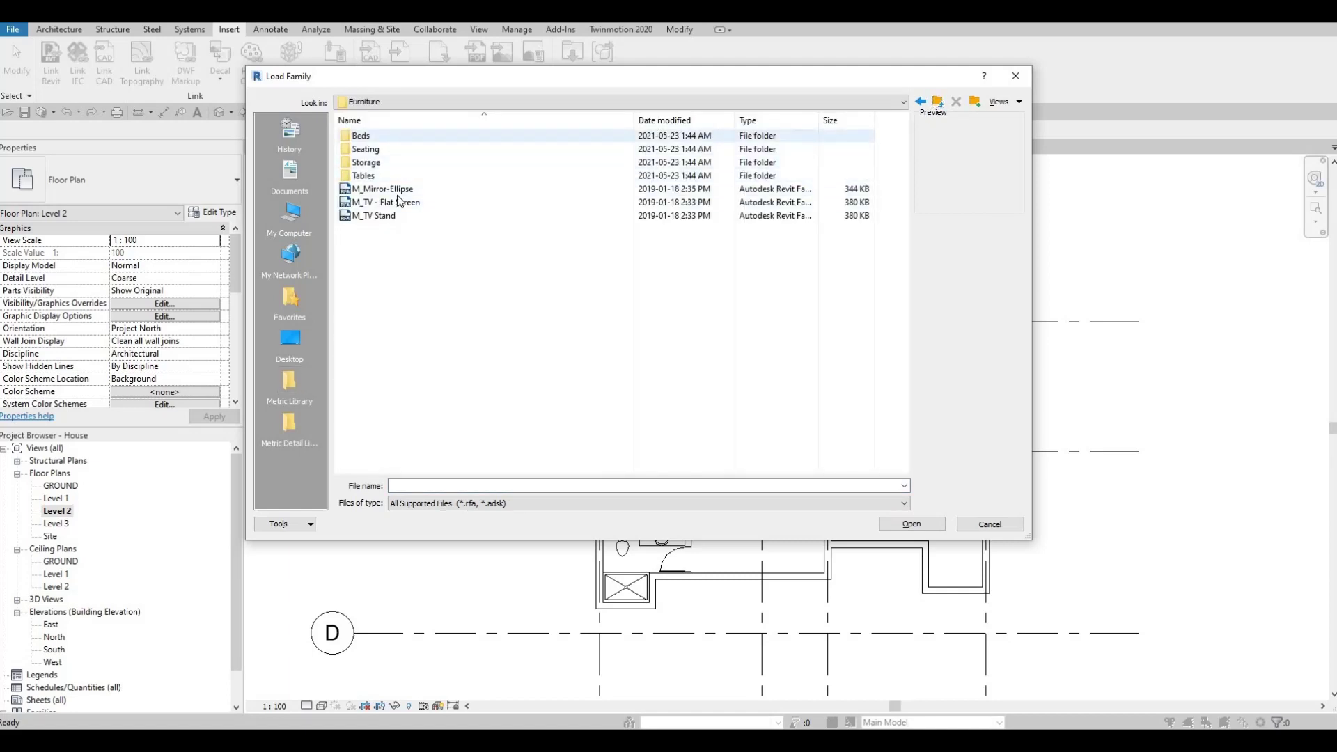
{"action": "double_click", "coordinate": [402, 135]}
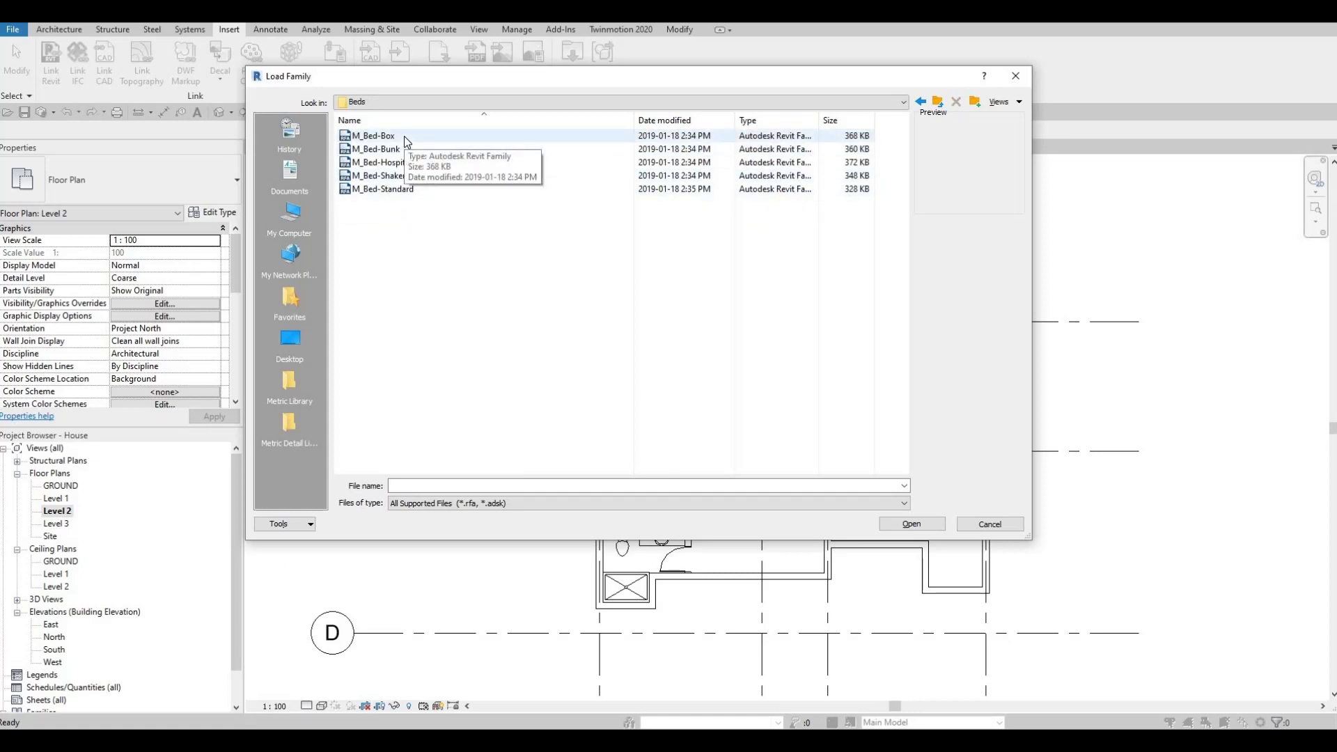
{"action": "left_click", "coordinate": [408, 137]}
{"action": "left_click", "coordinate": [910, 526]}
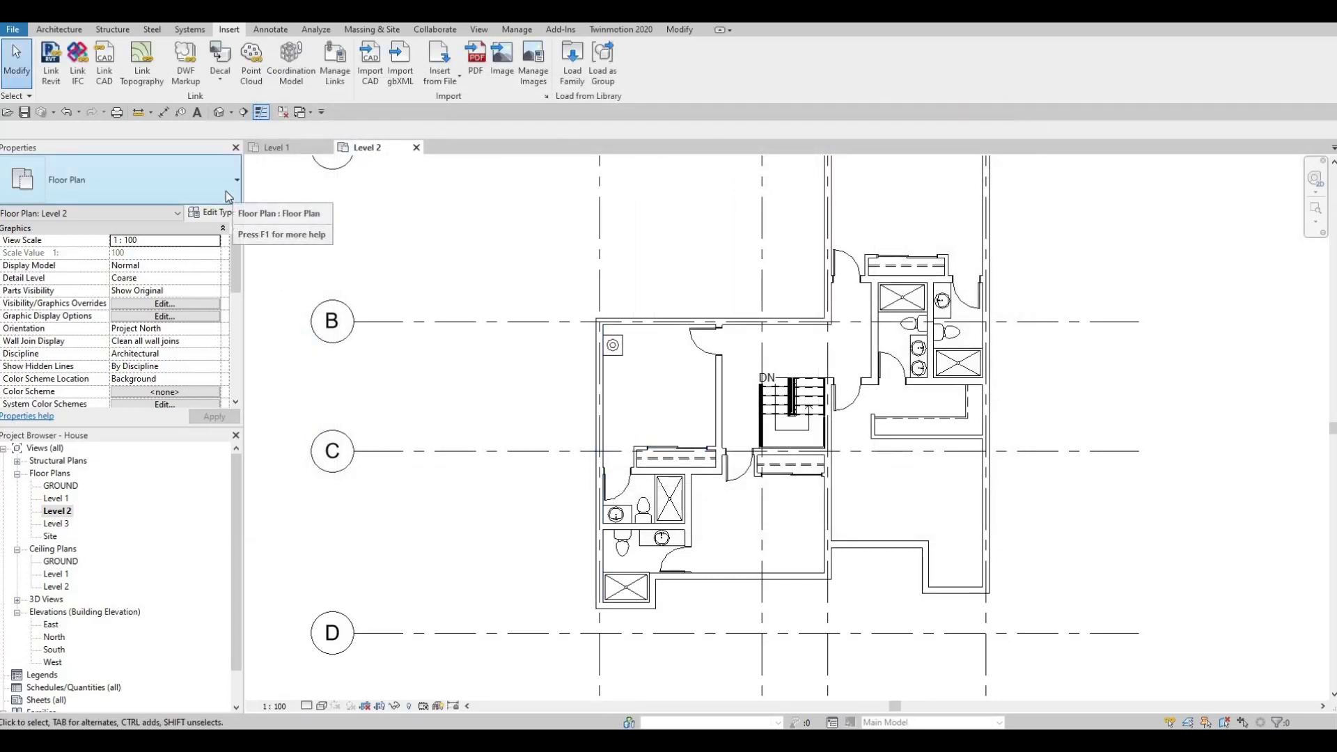
Place an M_Bed-Box 1525 x 2007mm - Queen against the left bedroom's exterior wall, below the washer and about 980 mm from the upper wall
{"action": "key", "text": "m"}
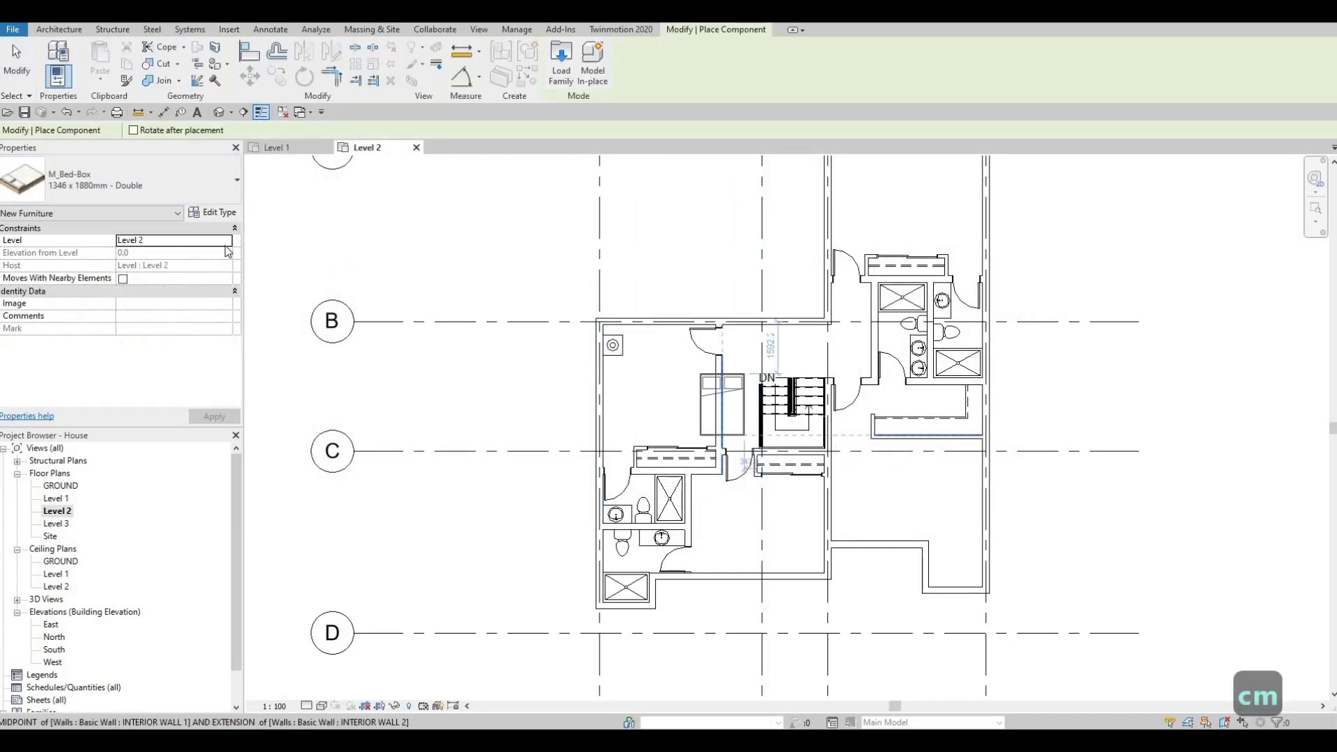
{"action": "scroll", "coordinate": [707, 381], "scroll_direction": "up", "scroll_amount": 2}
{"action": "left_click", "coordinate": [163, 191]}
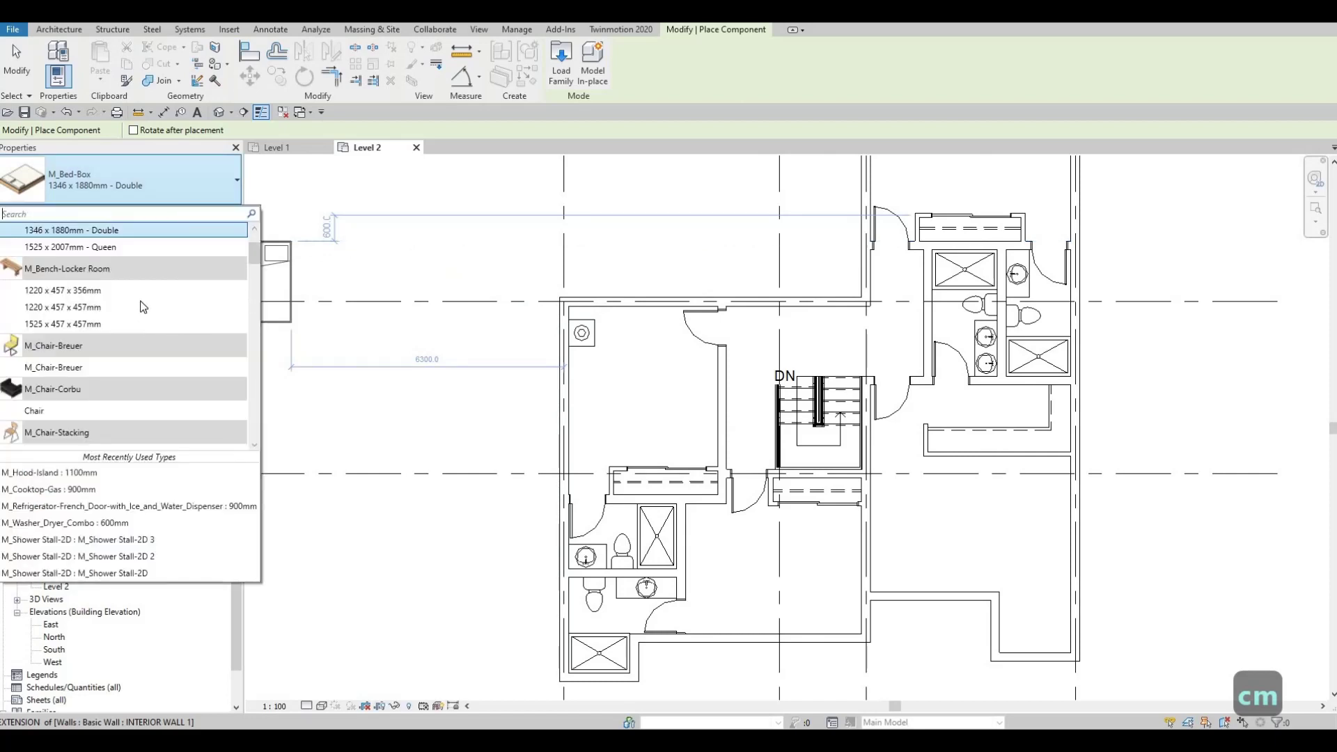
{"action": "scroll", "coordinate": [119, 307], "scroll_direction": "up", "scroll_amount": 1}
{"action": "left_click", "coordinate": [120, 314]}
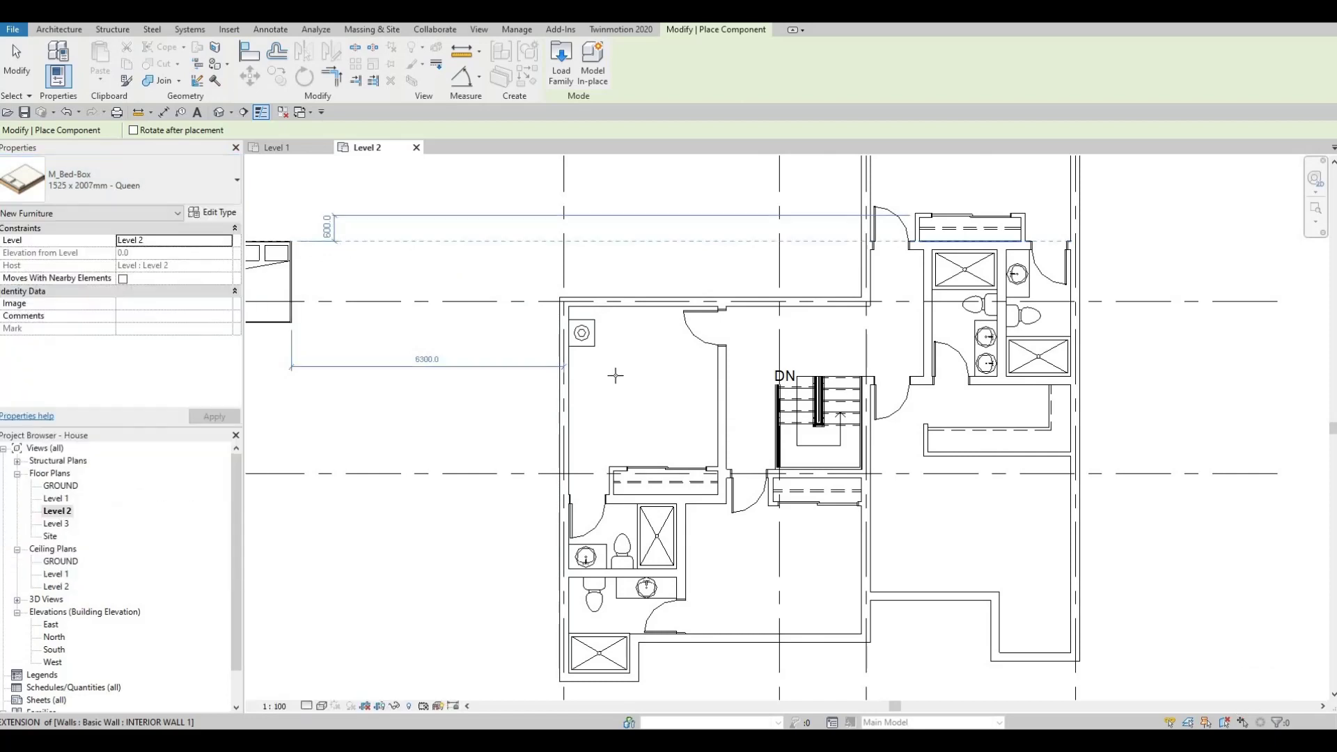
{"action": "scroll", "coordinate": [717, 398], "scroll_direction": "up", "scroll_amount": 1}
{"action": "scroll", "coordinate": [616, 375], "scroll_direction": "up", "scroll_amount": 1}
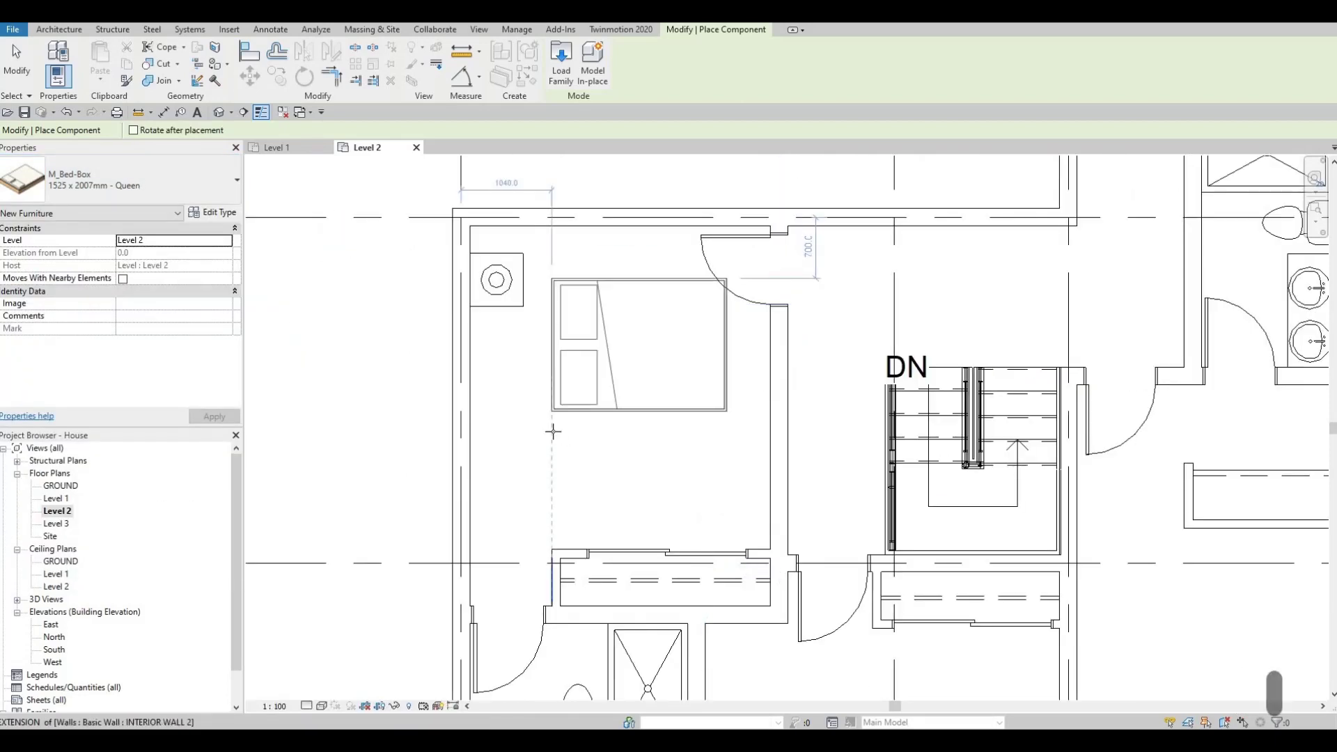
{"action": "scroll", "coordinate": [536, 433], "scroll_direction": "up", "scroll_amount": 1}
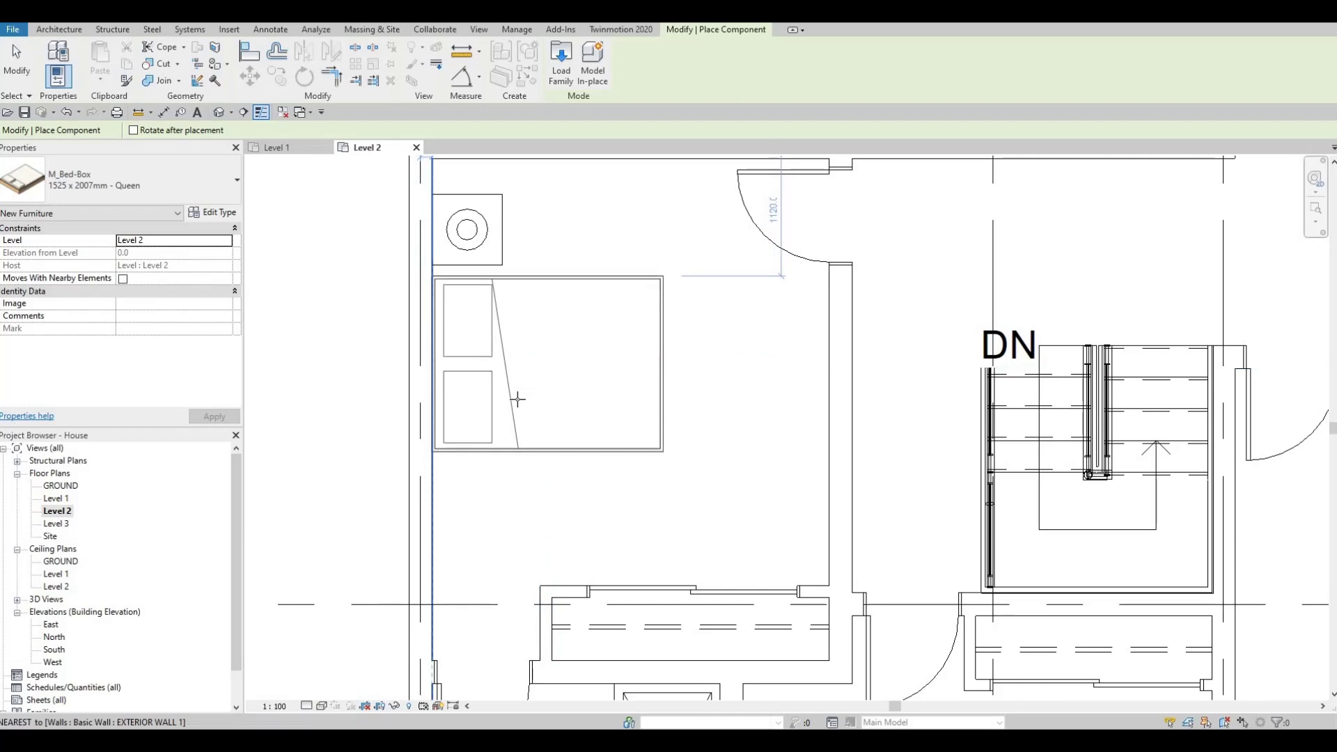
{"action": "scroll", "coordinate": [519, 393], "scroll_direction": "up", "scroll_amount": 2}
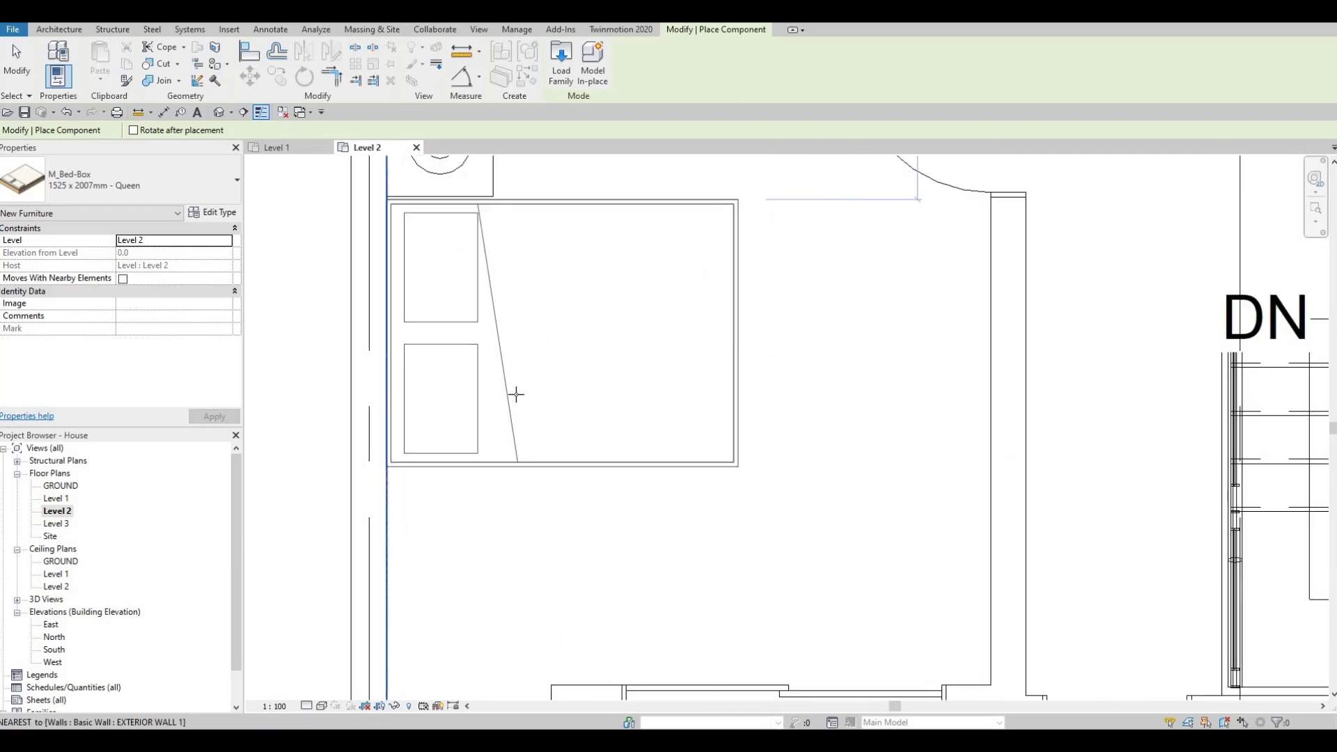
{"action": "scroll", "coordinate": [533, 402], "scroll_direction": "down", "scroll_amount": 5}
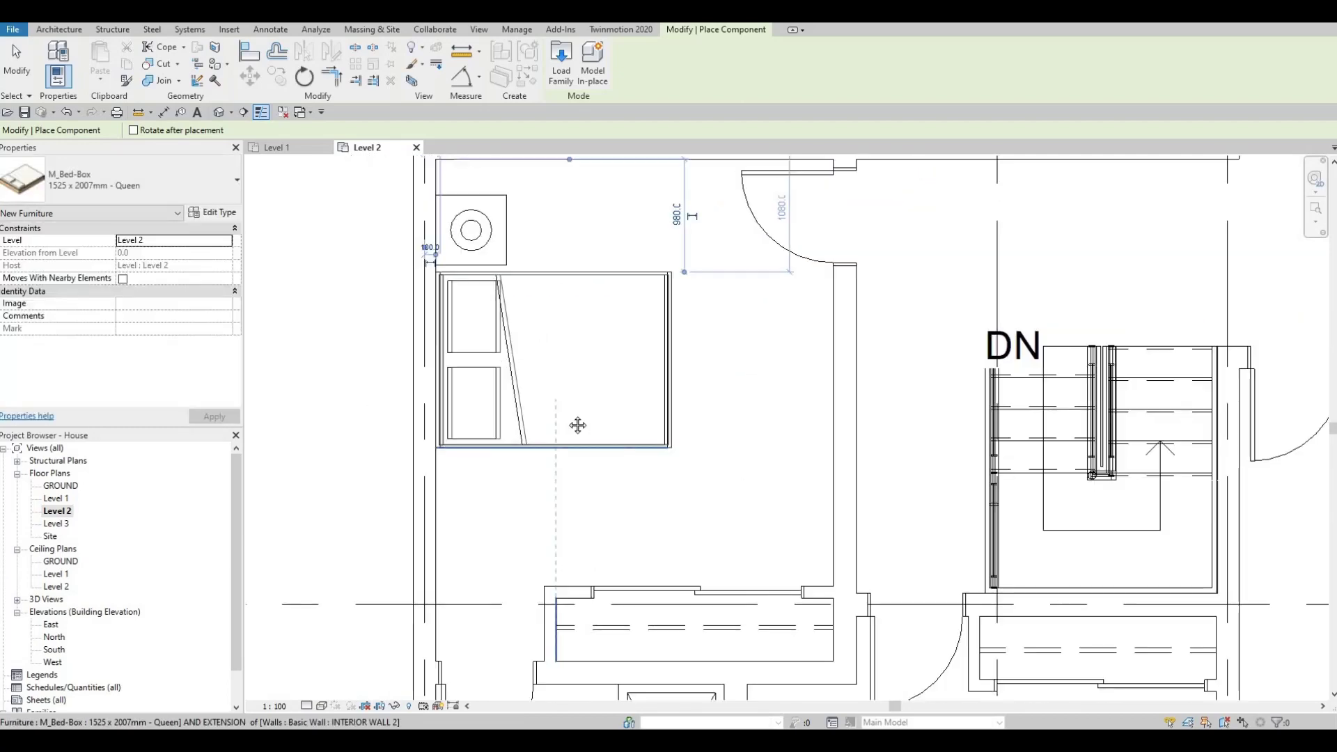
{"action": "left_click", "coordinate": [539, 286]}
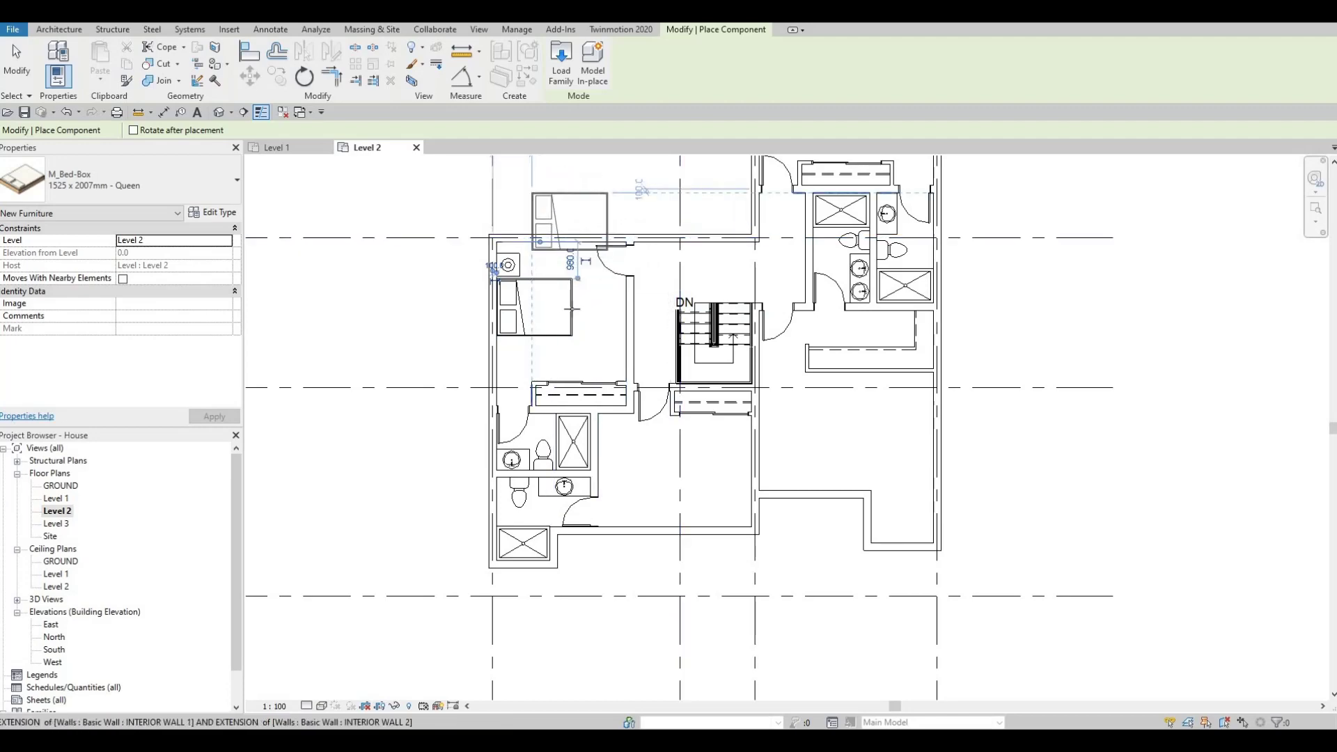
Place a queen bed in the lower middle bedroom, headboard against the right wall and about 870 mm from the lower wall's centreline
{"action": "scroll", "coordinate": [572, 308], "scroll_direction": "up", "scroll_amount": 3}
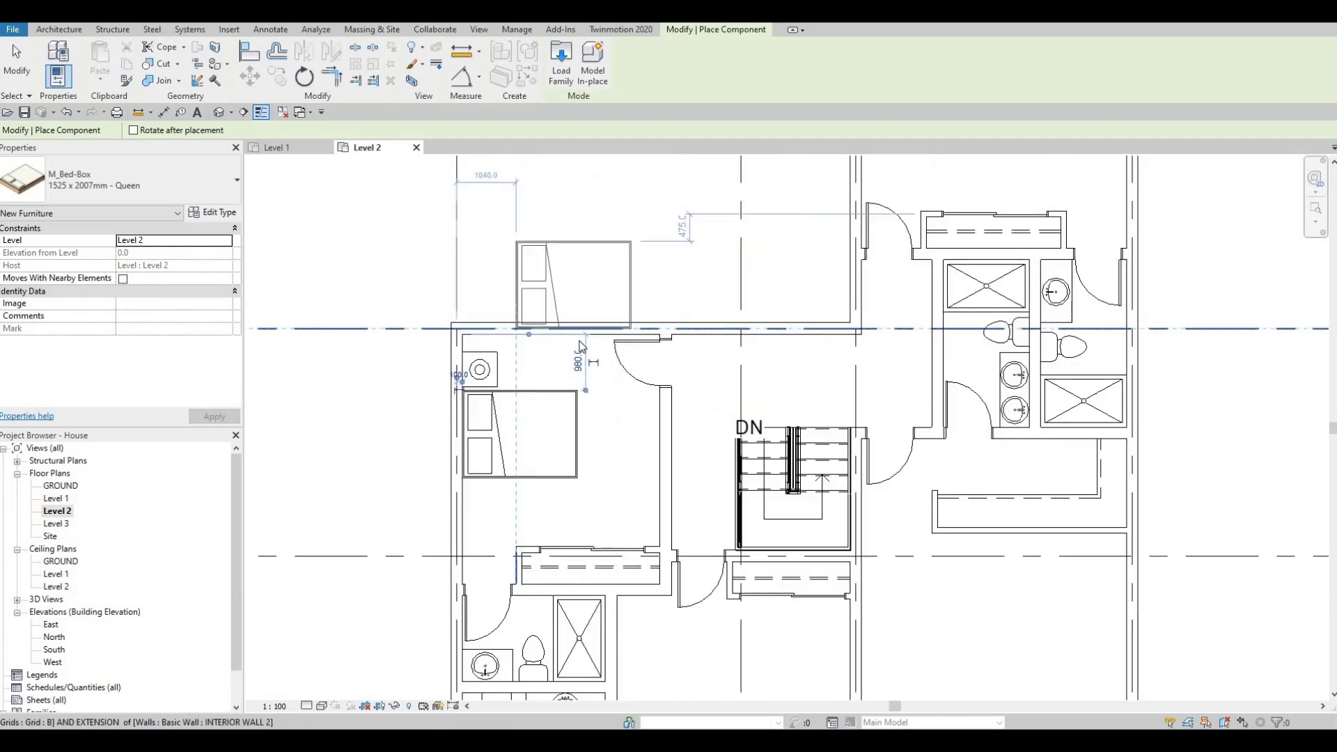
{"action": "scroll", "coordinate": [571, 310], "scroll_direction": "down", "scroll_amount": 2}
{"action": "scroll", "coordinate": [557, 278], "scroll_direction": "up", "scroll_amount": 1}
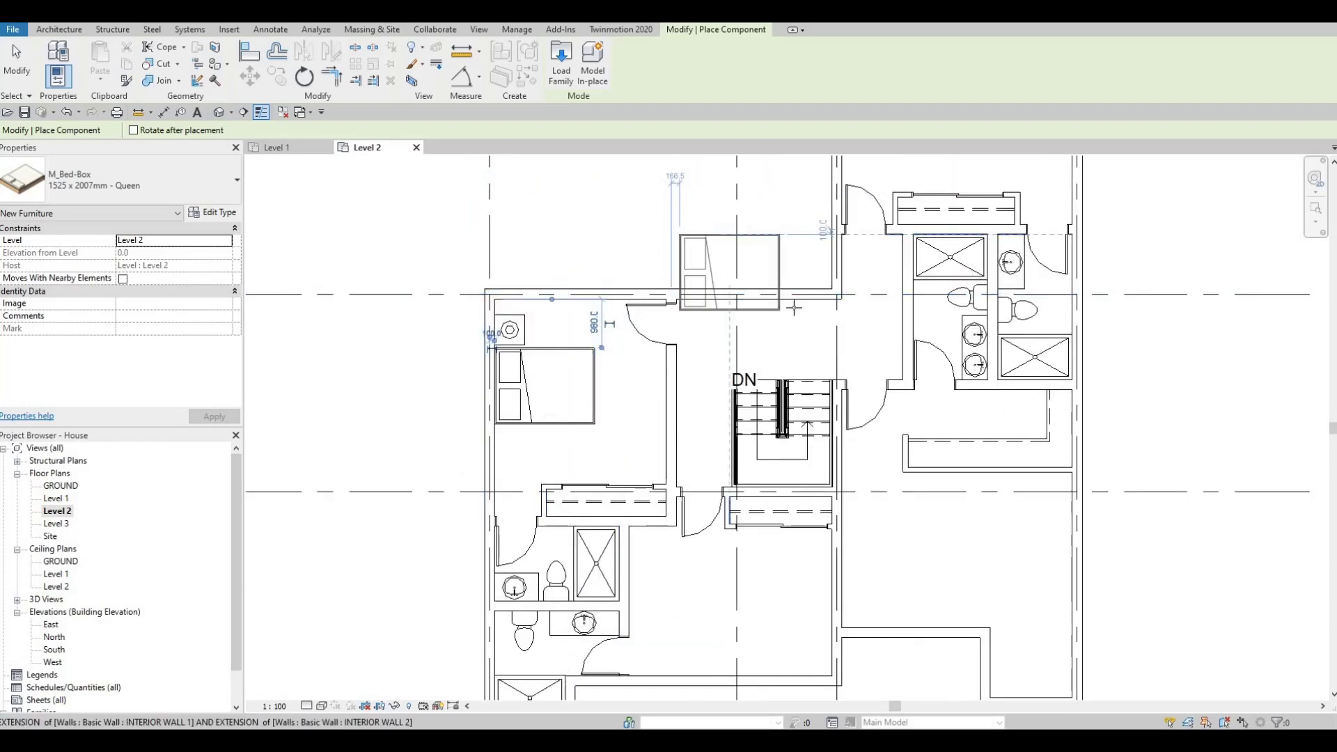
{"action": "middle_click_drag", "start_coordinate": [774, 446], "coordinate": [690, 447]}
{"action": "scroll", "coordinate": [693, 409], "scroll_direction": "down", "scroll_amount": 1}
{"action": "scroll", "coordinate": [689, 447], "scroll_direction": "down", "scroll_amount": 1}
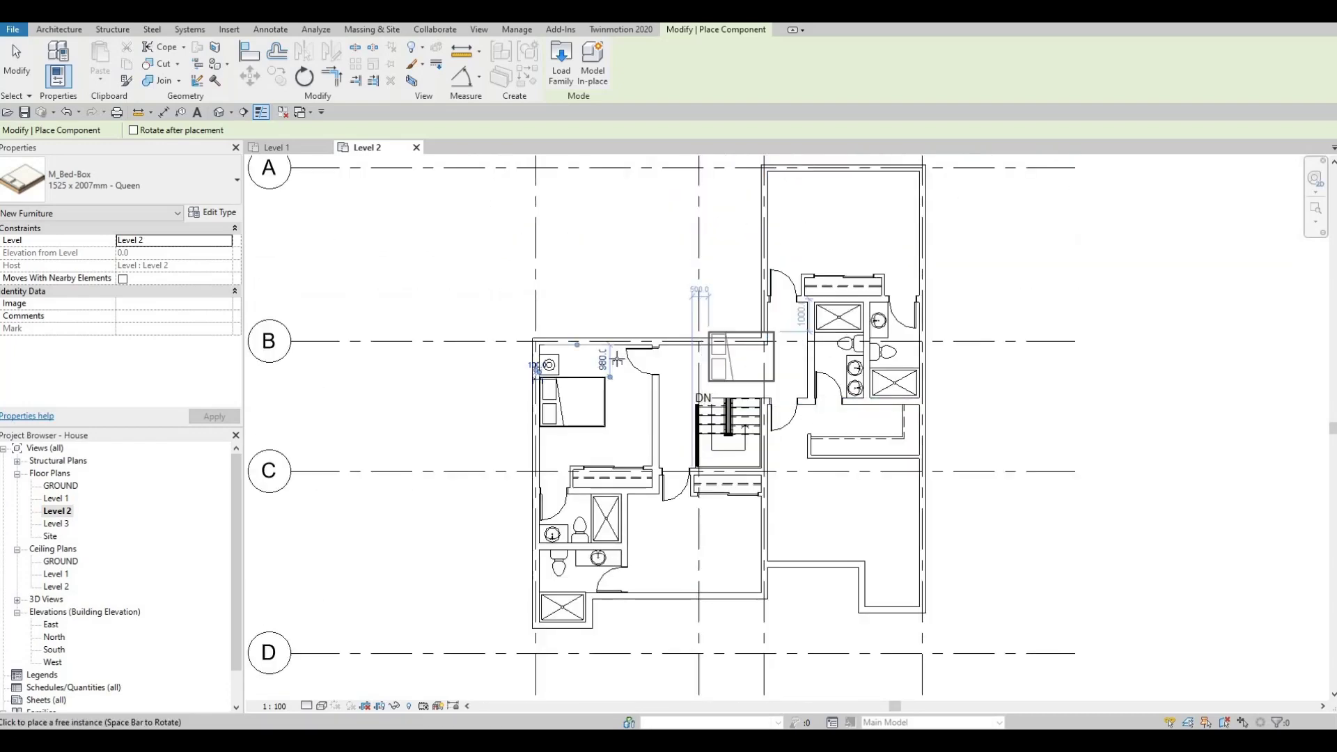
{"action": "middle_click_drag", "start_coordinate": [705, 330], "coordinate": [592, 344]}
{"action": "middle_click_drag", "start_coordinate": [677, 372], "coordinate": [606, 333]}
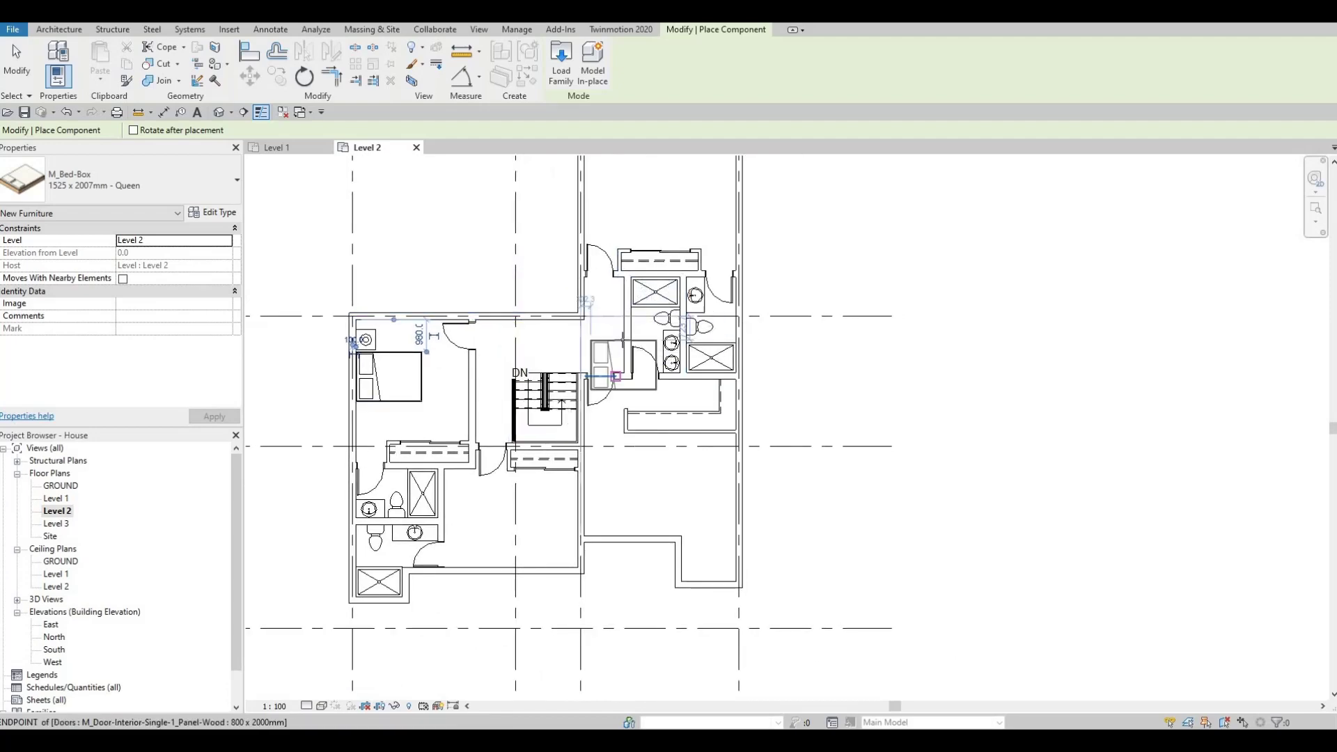
{"action": "scroll", "coordinate": [627, 403], "scroll_direction": "up", "scroll_amount": 1}
{"action": "middle_click_drag", "start_coordinate": [627, 402], "coordinate": [663, 311]}
{"action": "scroll", "coordinate": [618, 402], "scroll_direction": "up", "scroll_amount": 2}
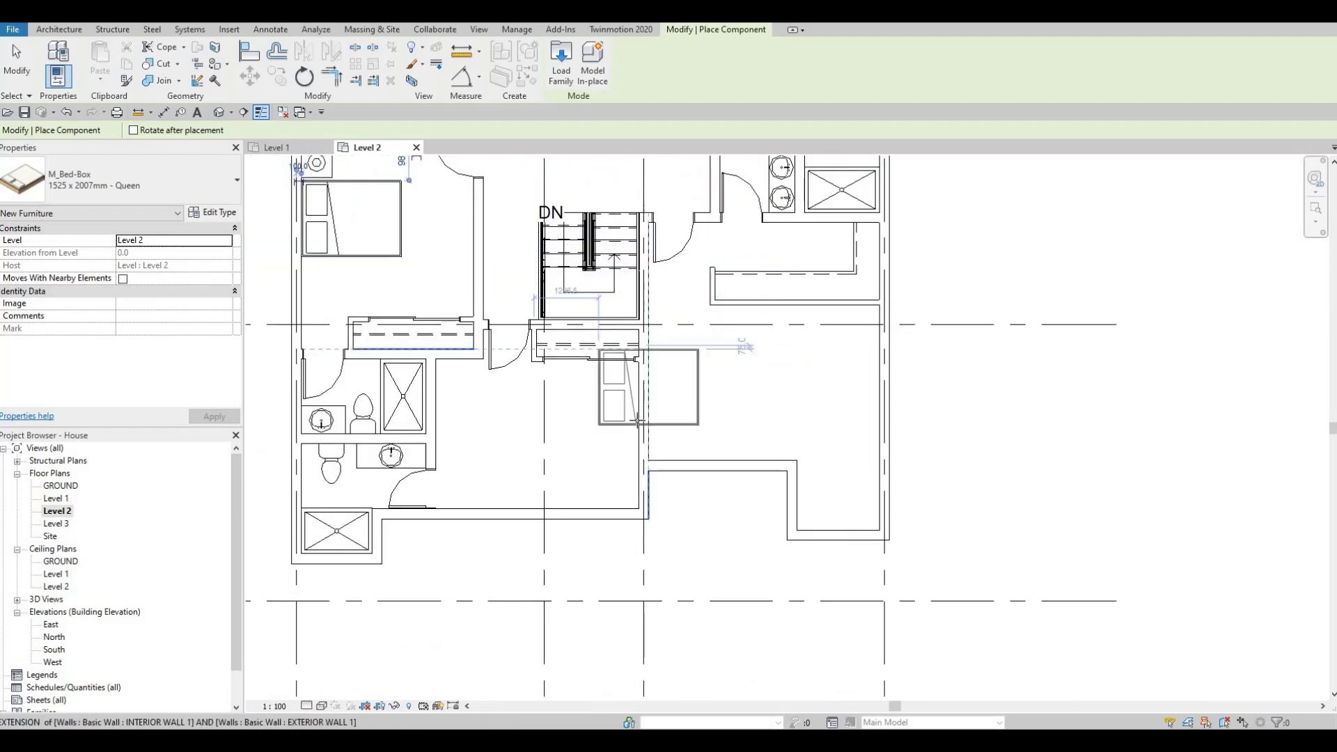
{"action": "key", "text": "space"}
{"action": "key", "text": "space"}
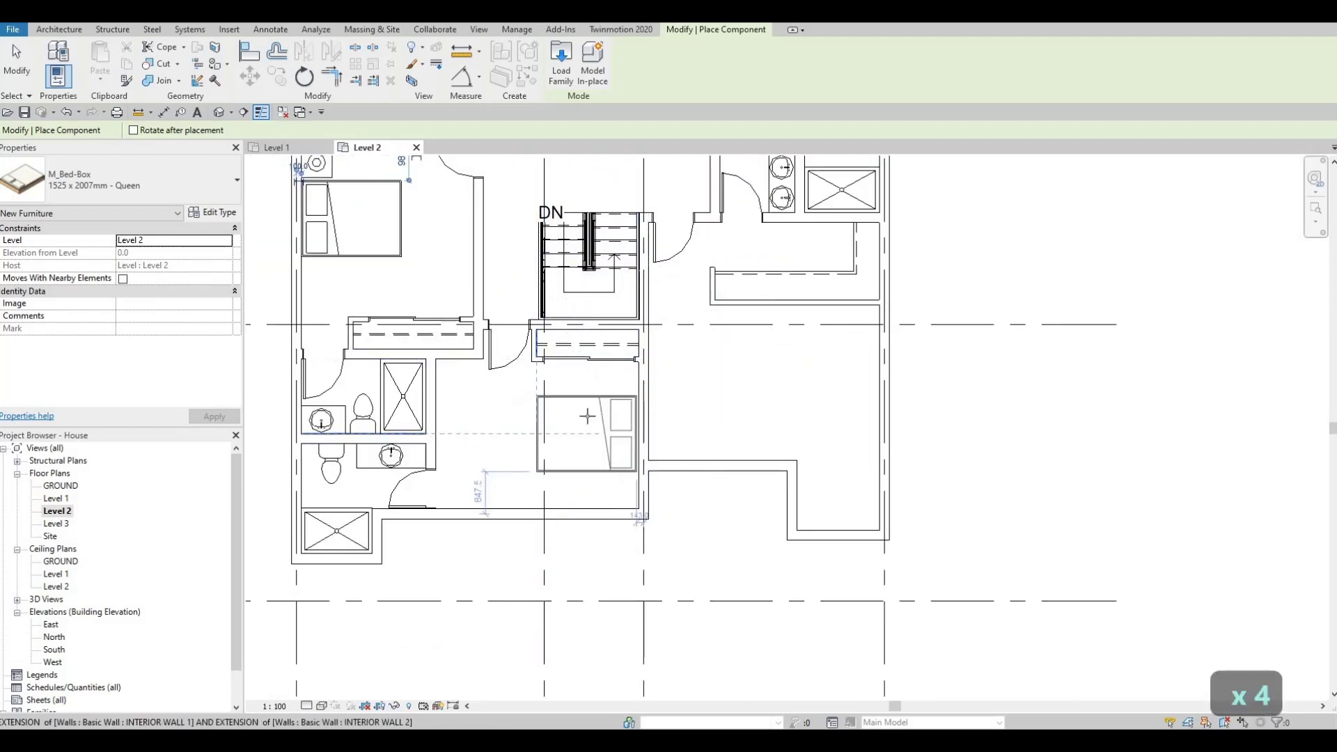
{"action": "scroll", "coordinate": [599, 418], "scroll_direction": "up", "scroll_amount": 2}
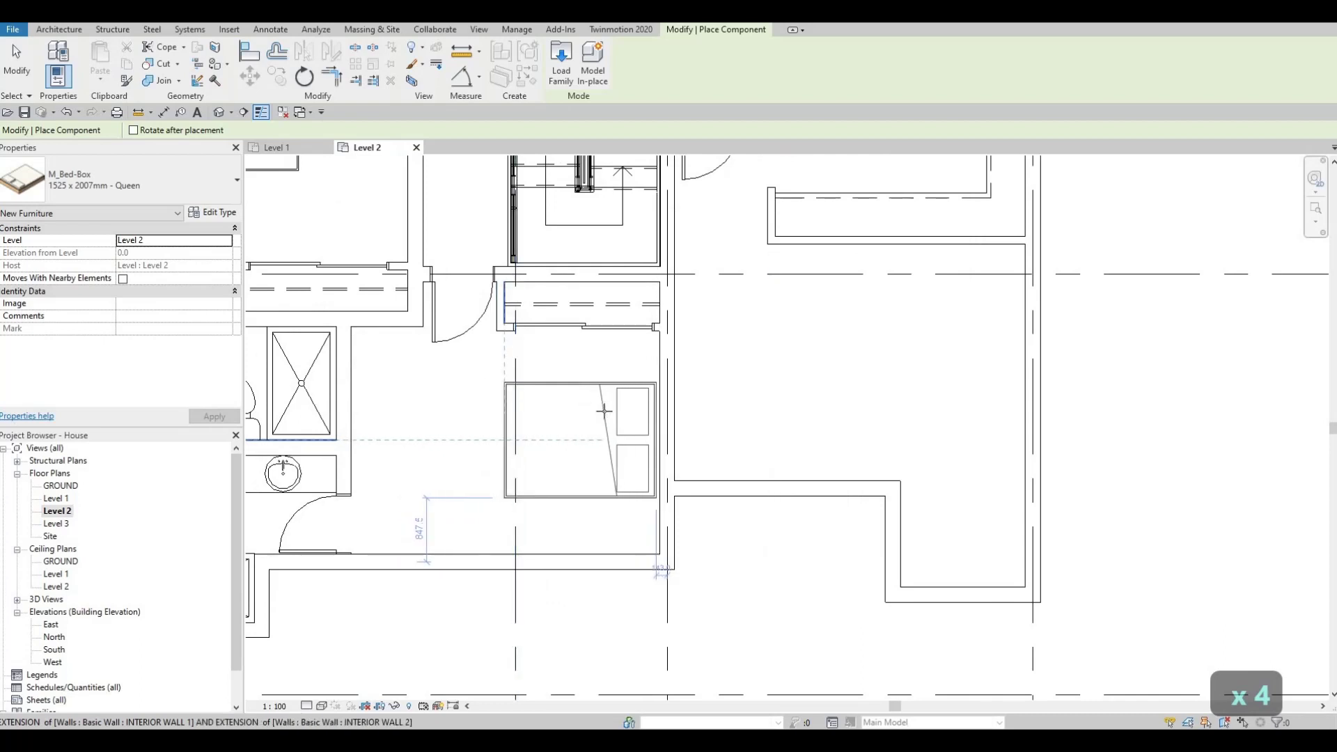
{"action": "scroll", "coordinate": [604, 411], "scroll_direction": "up", "scroll_amount": 2}
{"action": "scroll", "coordinate": [605, 405], "scroll_direction": "down", "scroll_amount": 3}
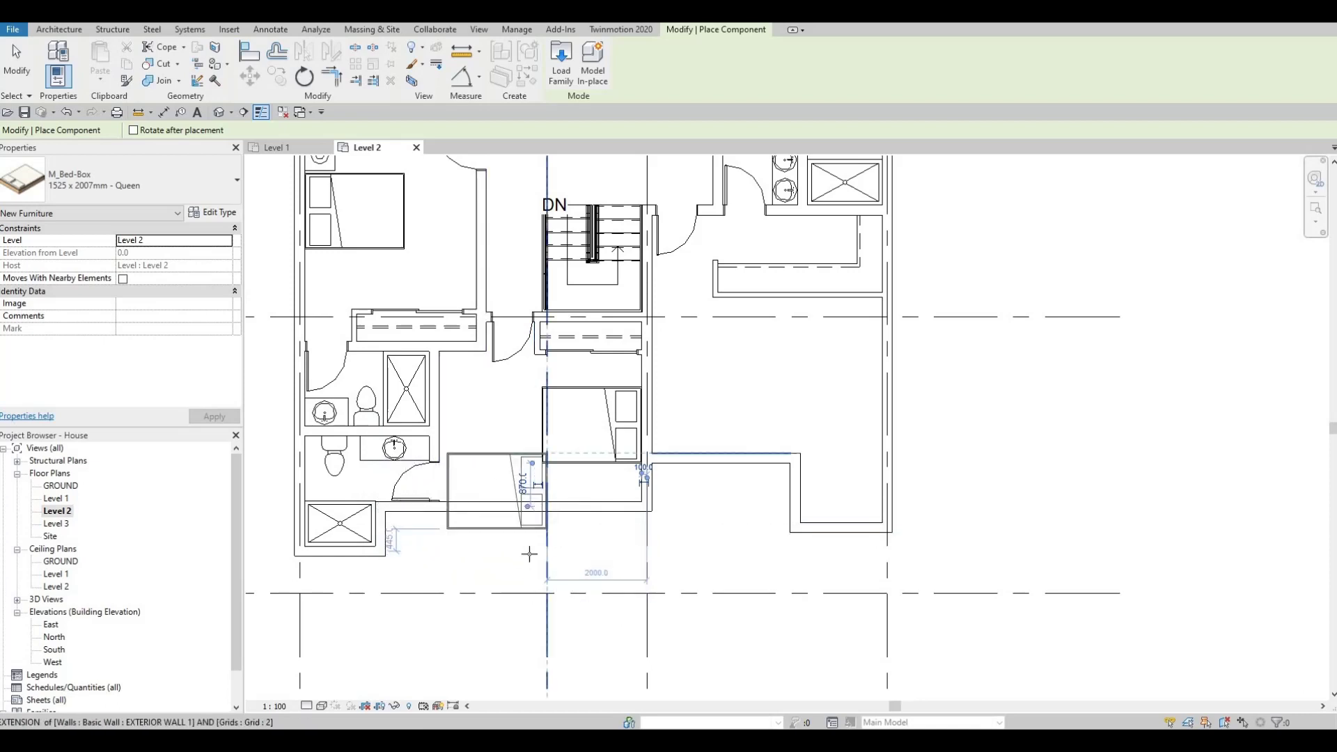
Place a queen bed in the lower right bedroom, headboard against the closet wall and 1187.5 mm from the right wall's centreline
{"action": "scroll", "coordinate": [708, 372], "scroll_direction": "down", "scroll_amount": 1}
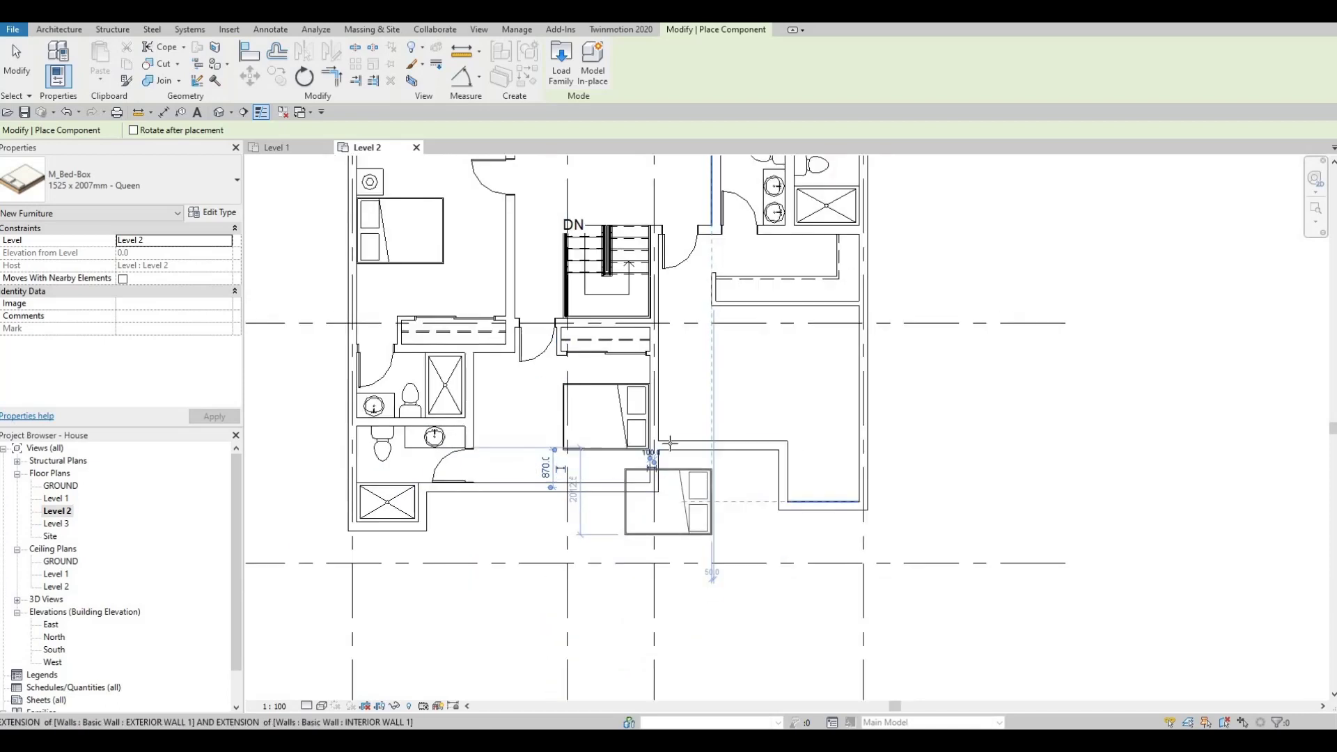
{"action": "middle_click_drag", "start_coordinate": [746, 403], "coordinate": [667, 439]}
{"action": "scroll", "coordinate": [724, 396], "scroll_direction": "up", "scroll_amount": 2}
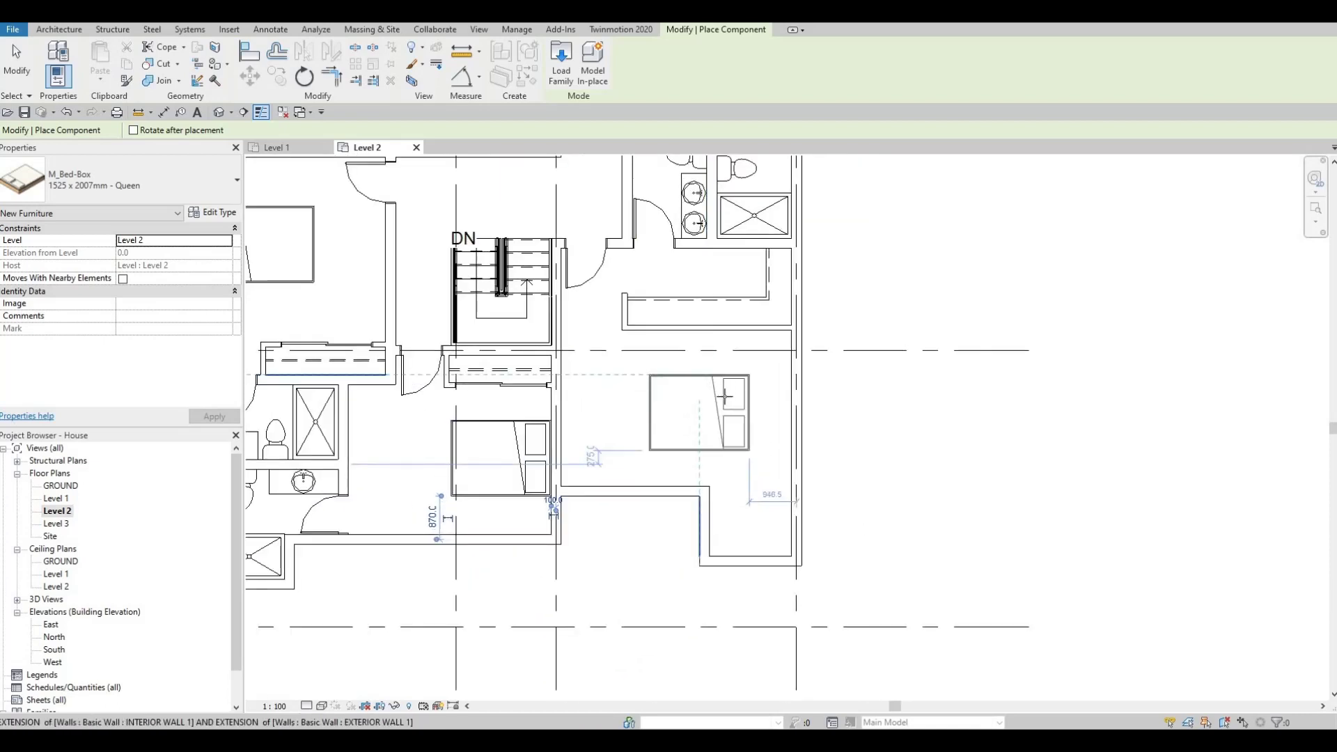
{"action": "key", "text": "space"}
{"action": "key", "text": "space"}
{"action": "scroll", "coordinate": [690, 379], "scroll_direction": "up", "scroll_amount": 1}
{"action": "scroll", "coordinate": [681, 361], "scroll_direction": "up", "scroll_amount": 1}
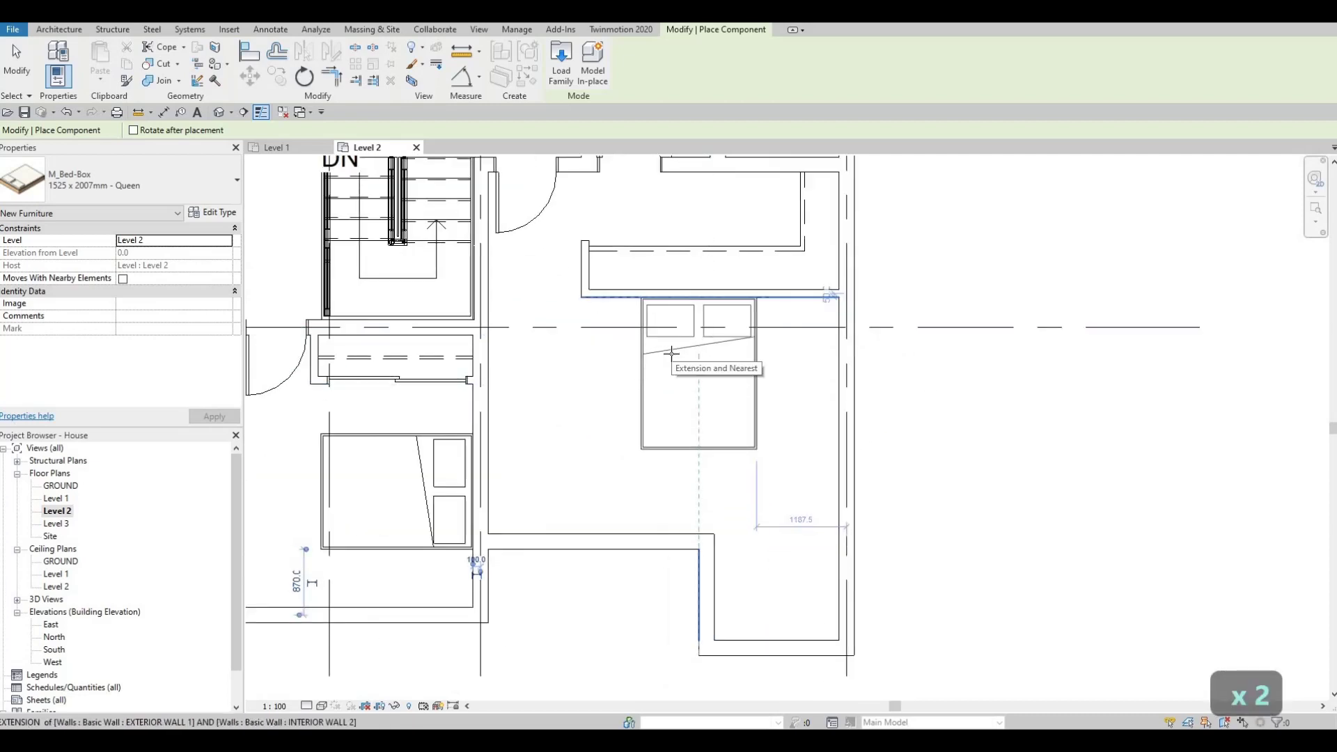
{"action": "left_click", "coordinate": [743, 369]}
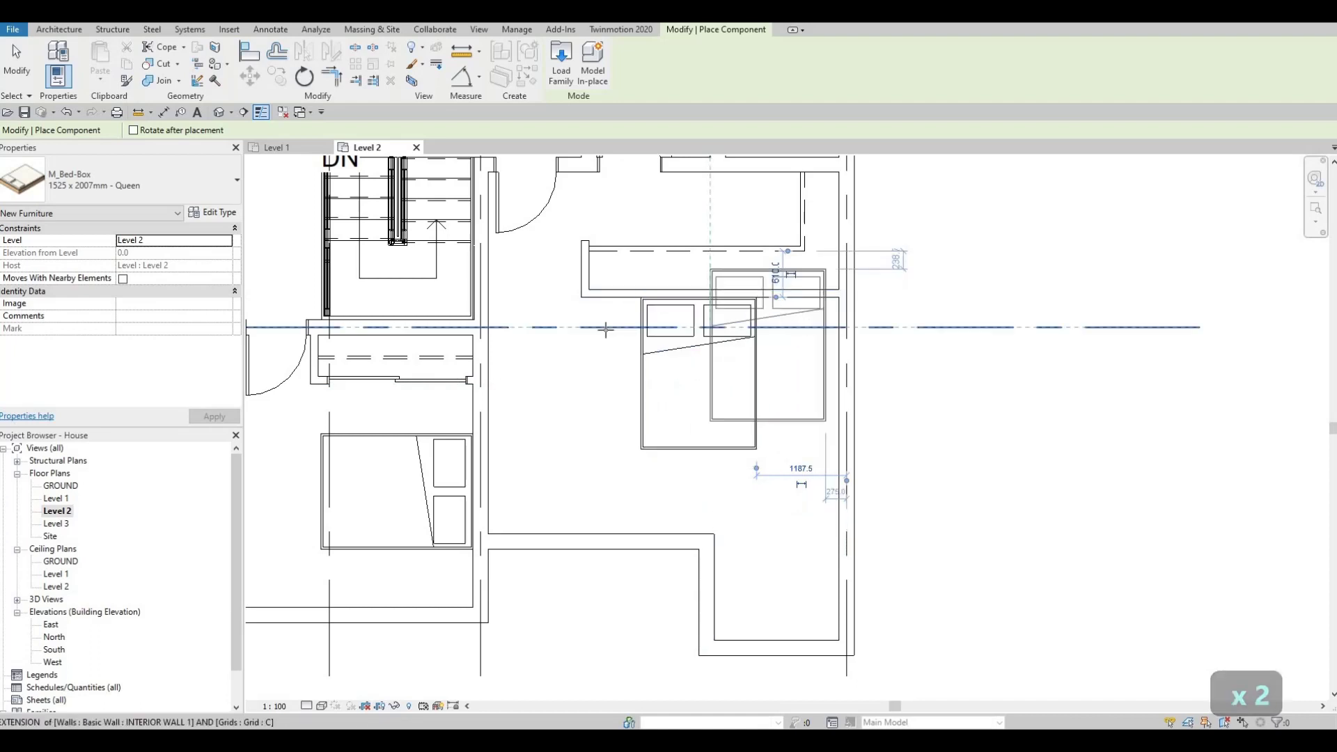
Place a queen bed in the upper right bedroom, headboard against the upper exterior wall and right edge in line with the partition between the bathrooms
{"action": "scroll", "coordinate": [780, 487], "scroll_direction": "up", "scroll_amount": 1}
{"action": "middle_click_drag", "start_coordinate": [802, 568], "coordinate": [800, 412]}
{"action": "scroll", "coordinate": [791, 500], "scroll_direction": "down", "scroll_amount": 4}
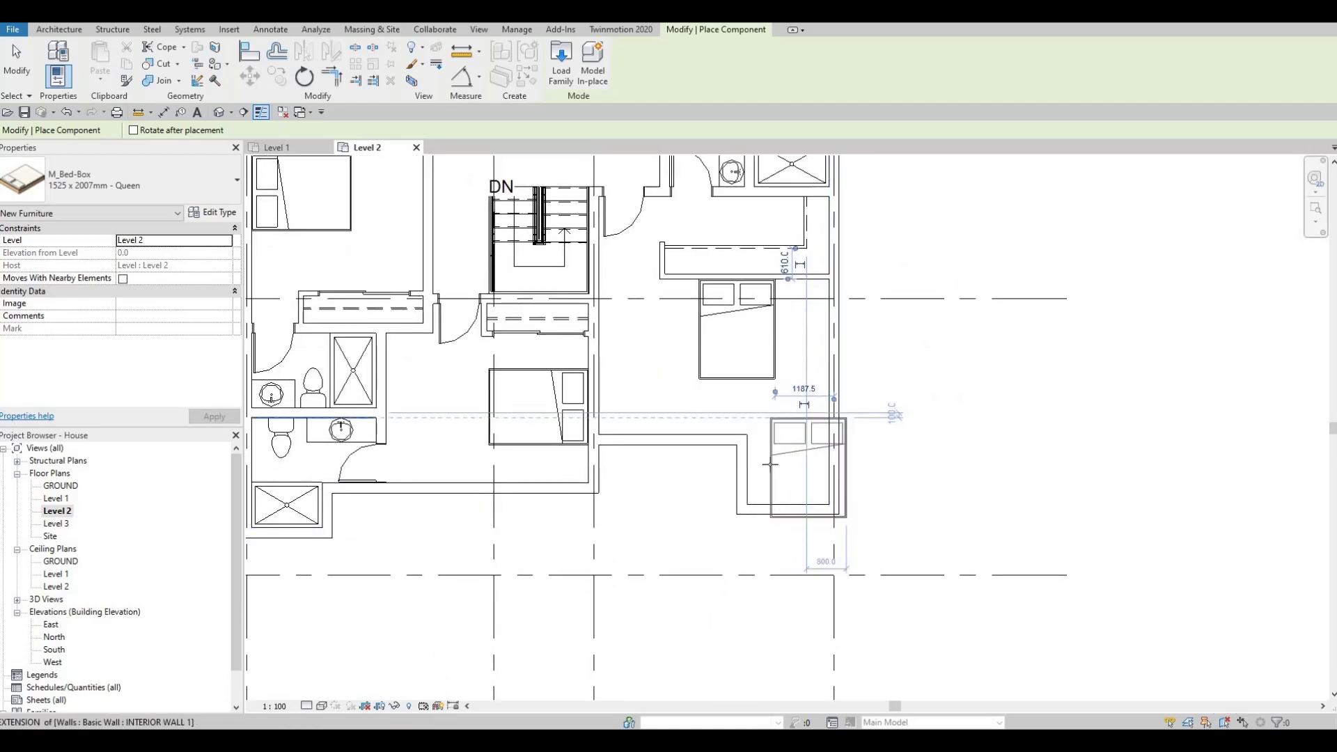
{"action": "middle_click_drag", "start_coordinate": [758, 475], "coordinate": [746, 550]}
{"action": "scroll", "coordinate": [746, 549], "scroll_direction": "down", "scroll_amount": 2}
{"action": "middle_click_drag", "start_coordinate": [761, 344], "coordinate": [754, 449]}
{"action": "scroll", "coordinate": [754, 450], "scroll_direction": "down", "scroll_amount": 2}
{"action": "middle_click_drag", "start_coordinate": [763, 291], "coordinate": [750, 357]}
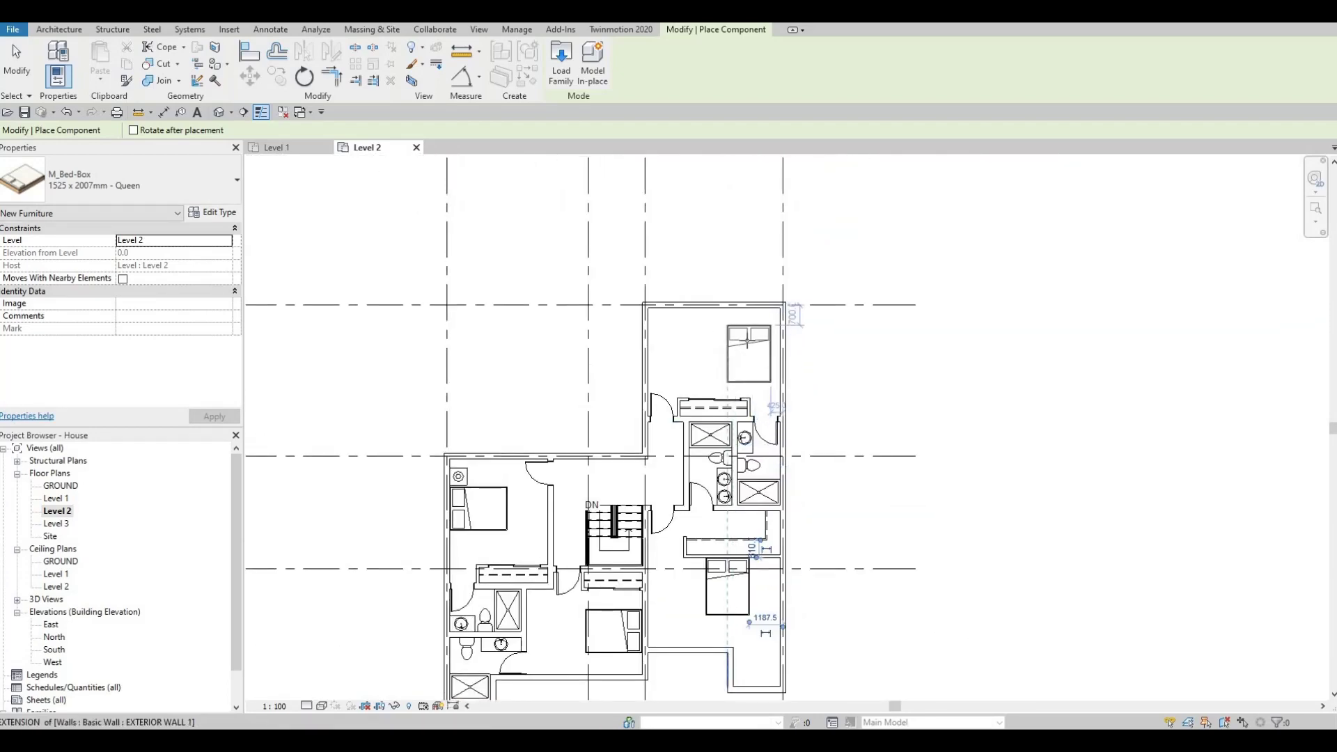
{"action": "key", "text": "space"}
{"action": "key", "text": "space"}
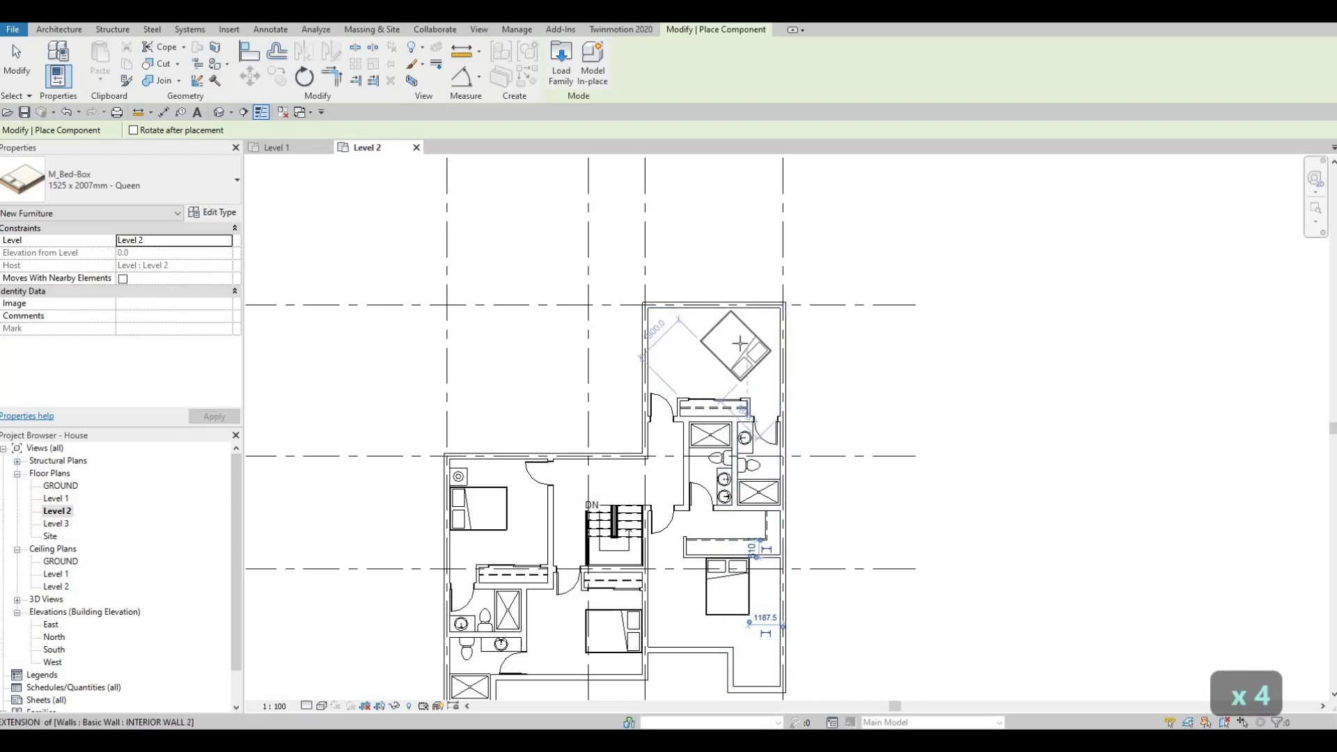
{"action": "key", "text": "space"}
{"action": "key", "text": "space"}
{"action": "key", "text": "space"}
{"action": "key", "text": "space"}
{"action": "key", "text": "space"}
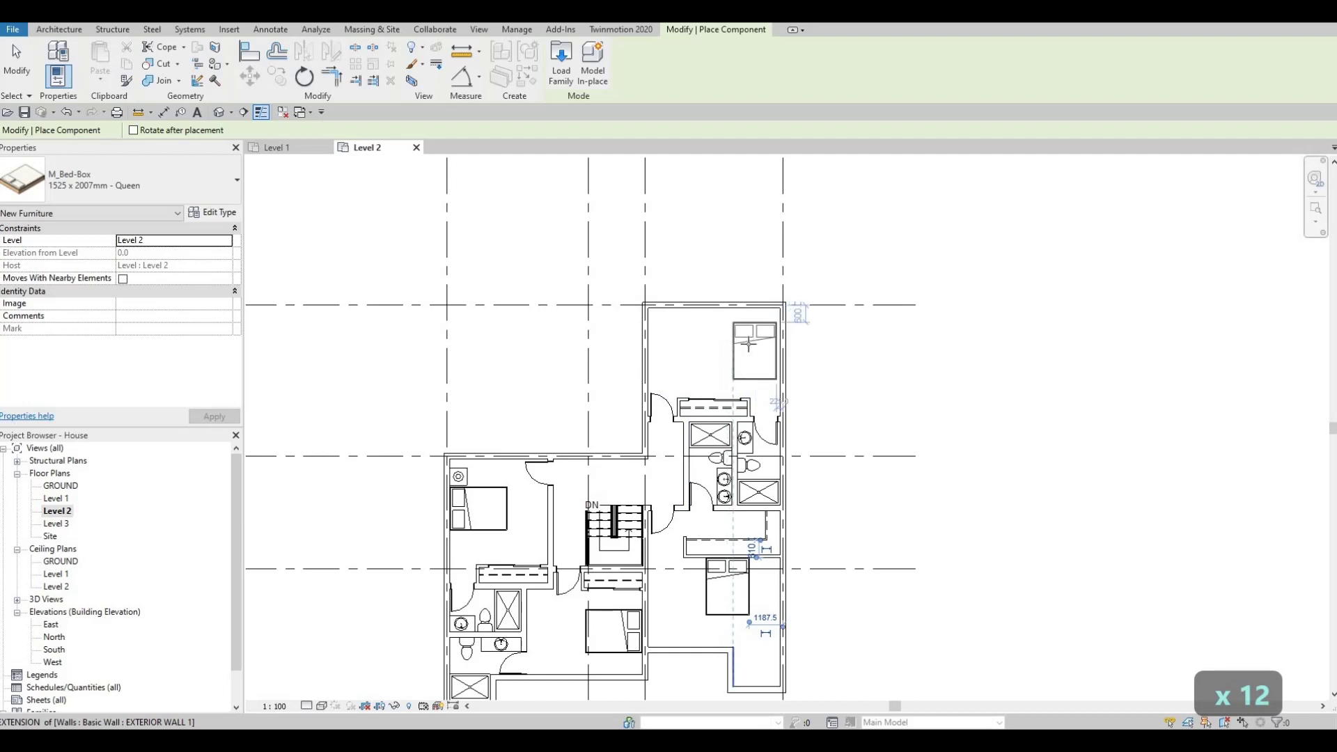
{"action": "key", "text": "space"}
{"action": "key", "text": "space"}
{"action": "key", "text": "space"}
{"action": "key", "text": "space"}
{"action": "key", "text": "space"}
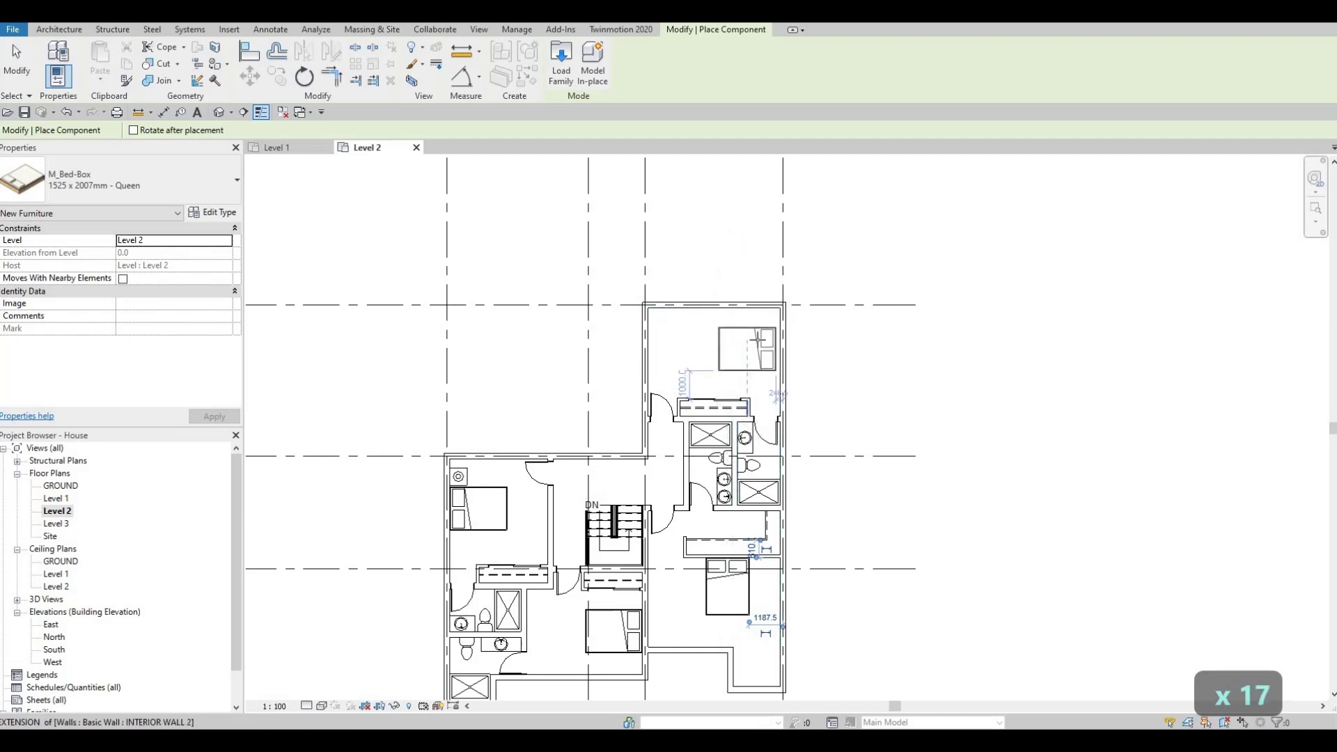
{"action": "key", "text": "space"}
{"action": "key", "text": "space"}
{"action": "key", "text": "space"}
{"action": "key", "text": "space"}
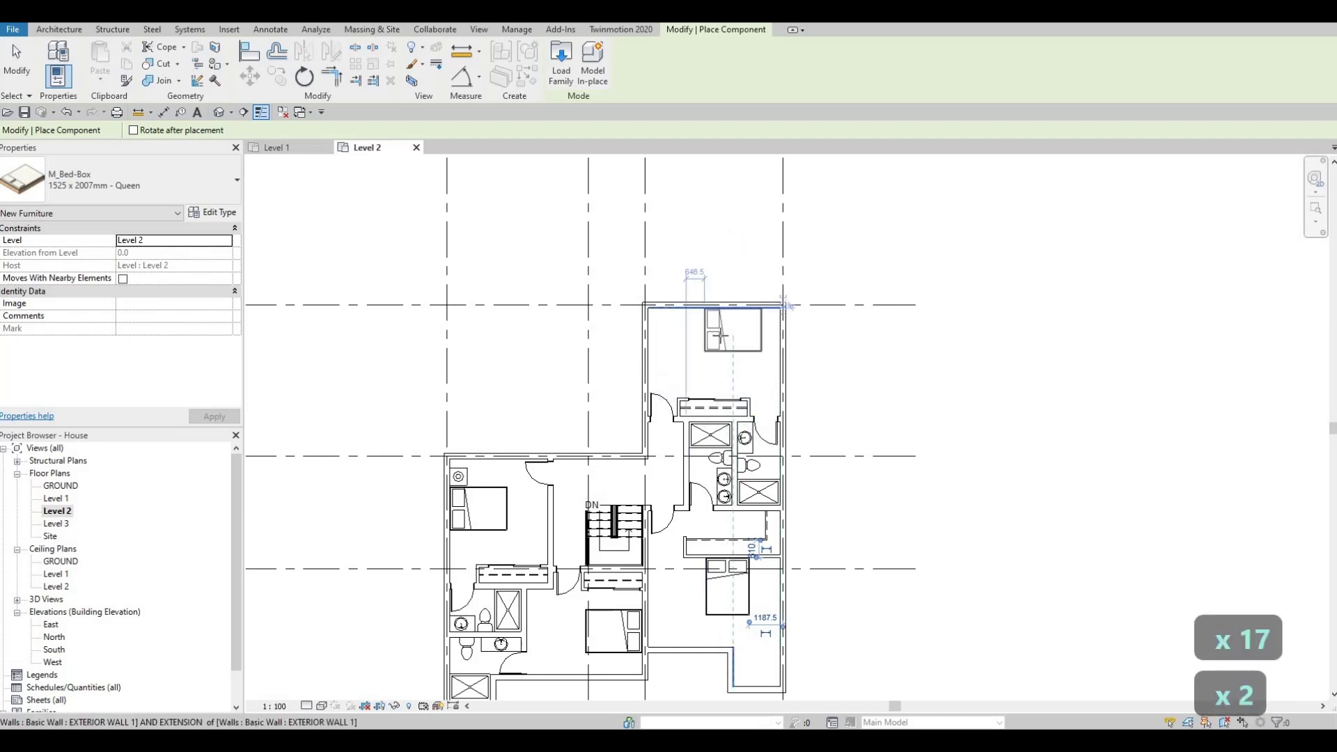
{"action": "key", "text": "space"}
{"action": "key", "text": "space"}
{"action": "key", "text": "space"}
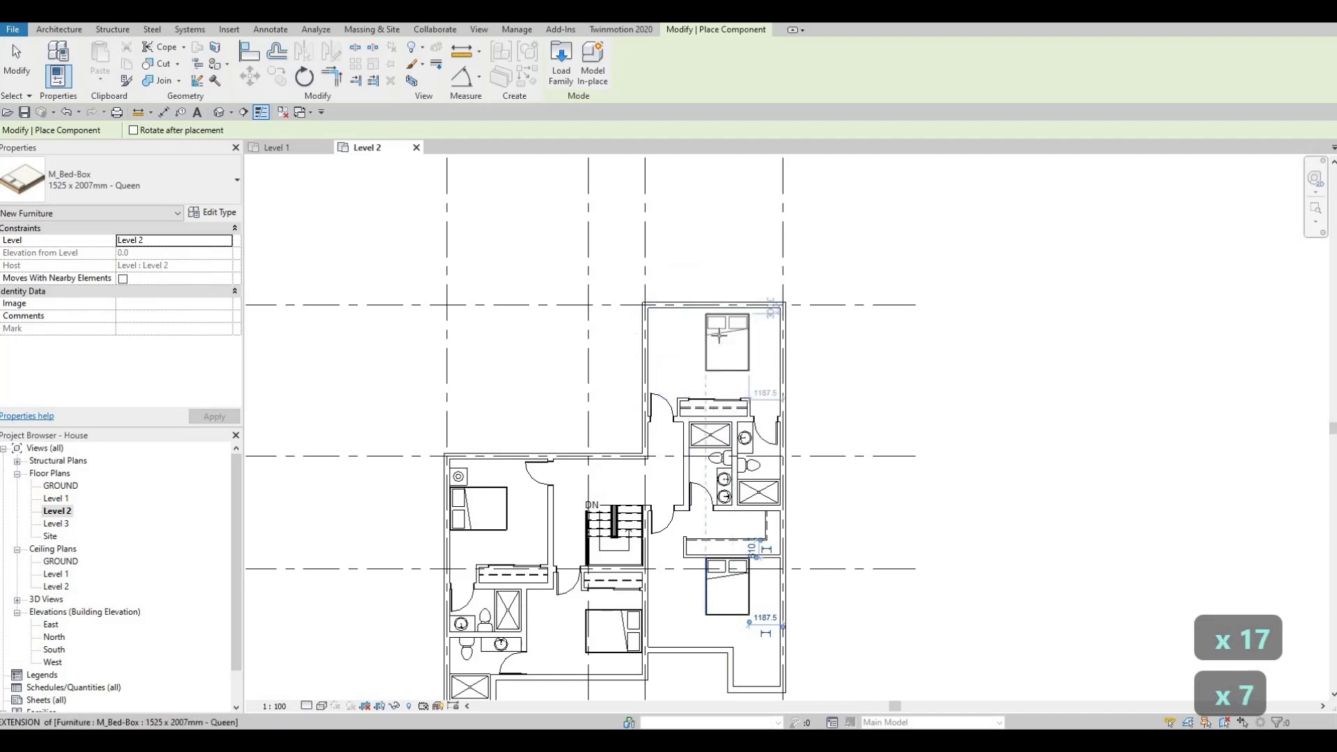
{"action": "scroll", "coordinate": [720, 335], "scroll_direction": "up", "scroll_amount": 2}
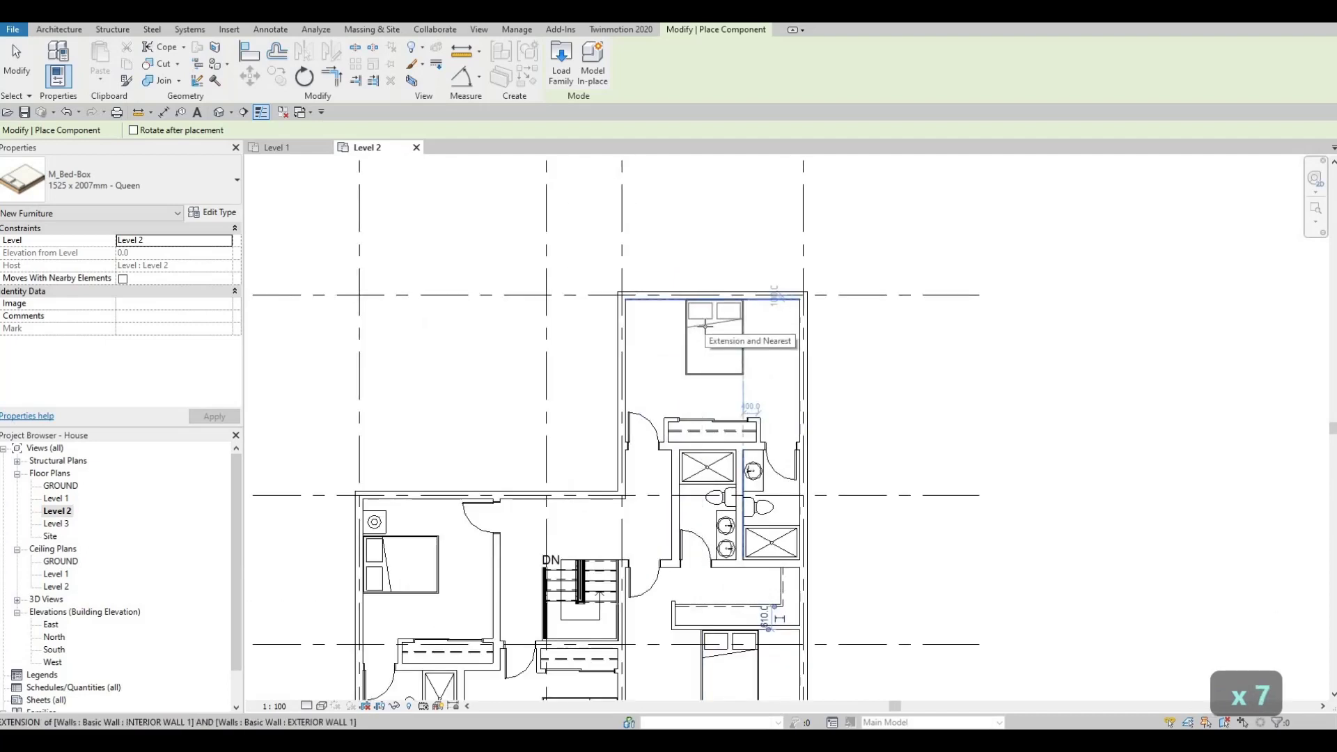
{"action": "left_click", "coordinate": [700, 337]}
{"action": "key", "text": "Escape"}
{"action": "key", "text": "Escape"}
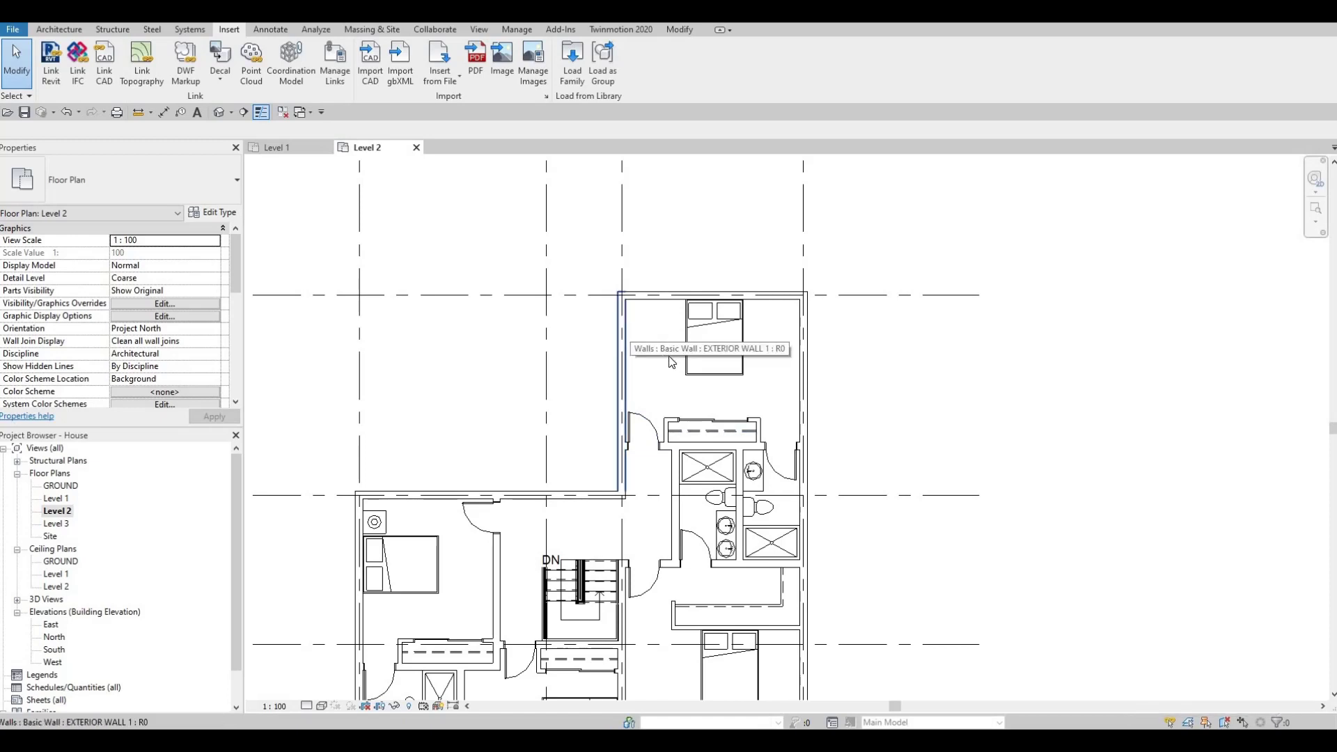
Examine the bed layout across the Level 2 bedrooms, ending at the left bedroom's night stand and table lamp
{"action": "middle_click_drag", "start_coordinate": [750, 421], "coordinate": [749, 280]}
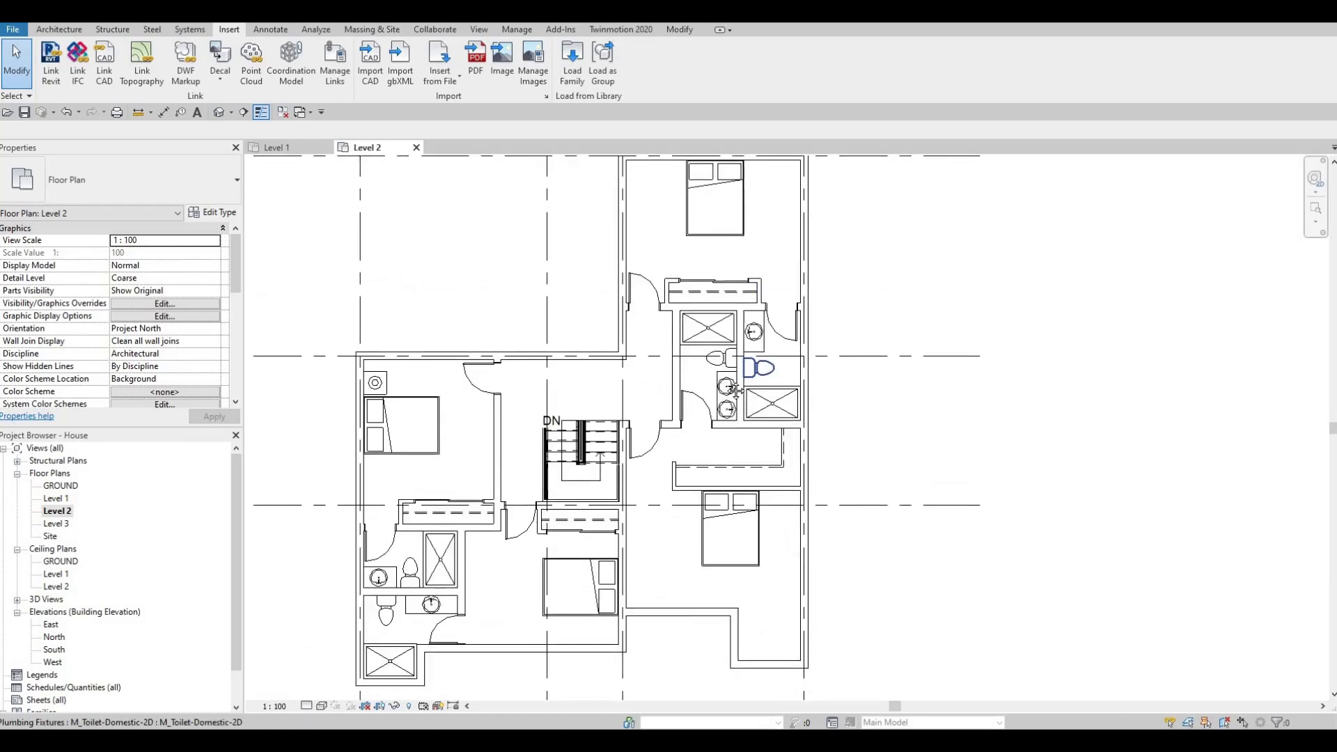
{"action": "middle_click_drag", "start_coordinate": [731, 488], "coordinate": [711, 376]}
{"action": "scroll", "coordinate": [689, 334], "scroll_direction": "down", "scroll_amount": 1}
{"action": "key", "text": "Escape"}
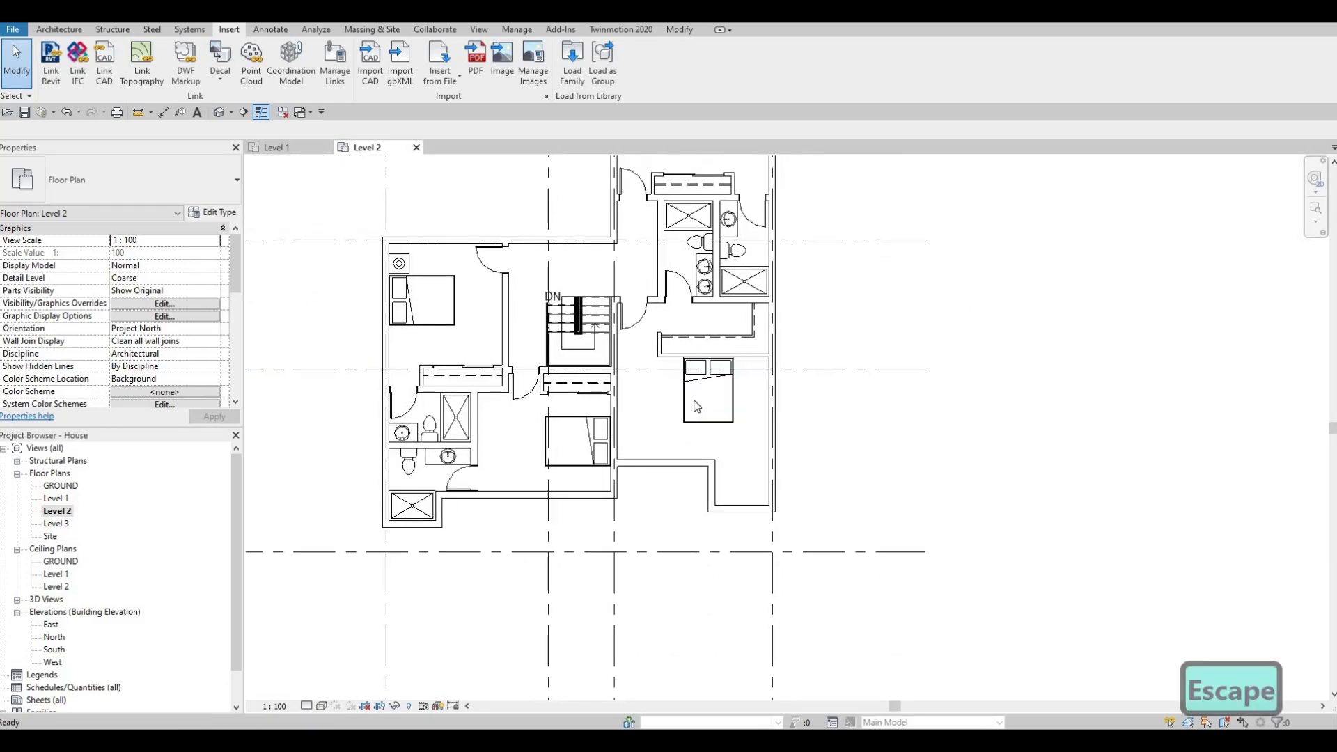
{"action": "scroll", "coordinate": [699, 390], "scroll_direction": "up", "scroll_amount": 1}
{"action": "middle_click_drag", "start_coordinate": [700, 329], "coordinate": [702, 449]}
{"action": "middle_click_drag", "start_coordinate": [642, 385], "coordinate": [642, 405]}
{"action": "middle_click_drag", "start_coordinate": [716, 172], "coordinate": [909, 247]}
{"action": "scroll", "coordinate": [746, 313], "scroll_direction": "up", "scroll_amount": 3}
{"action": "scroll", "coordinate": [909, 247], "scroll_direction": "down", "scroll_amount": 2}
{"action": "middle_click_drag", "start_coordinate": [487, 438], "coordinate": [673, 320]}
{"action": "scroll", "coordinate": [576, 376], "scroll_direction": "up", "scroll_amount": 2}
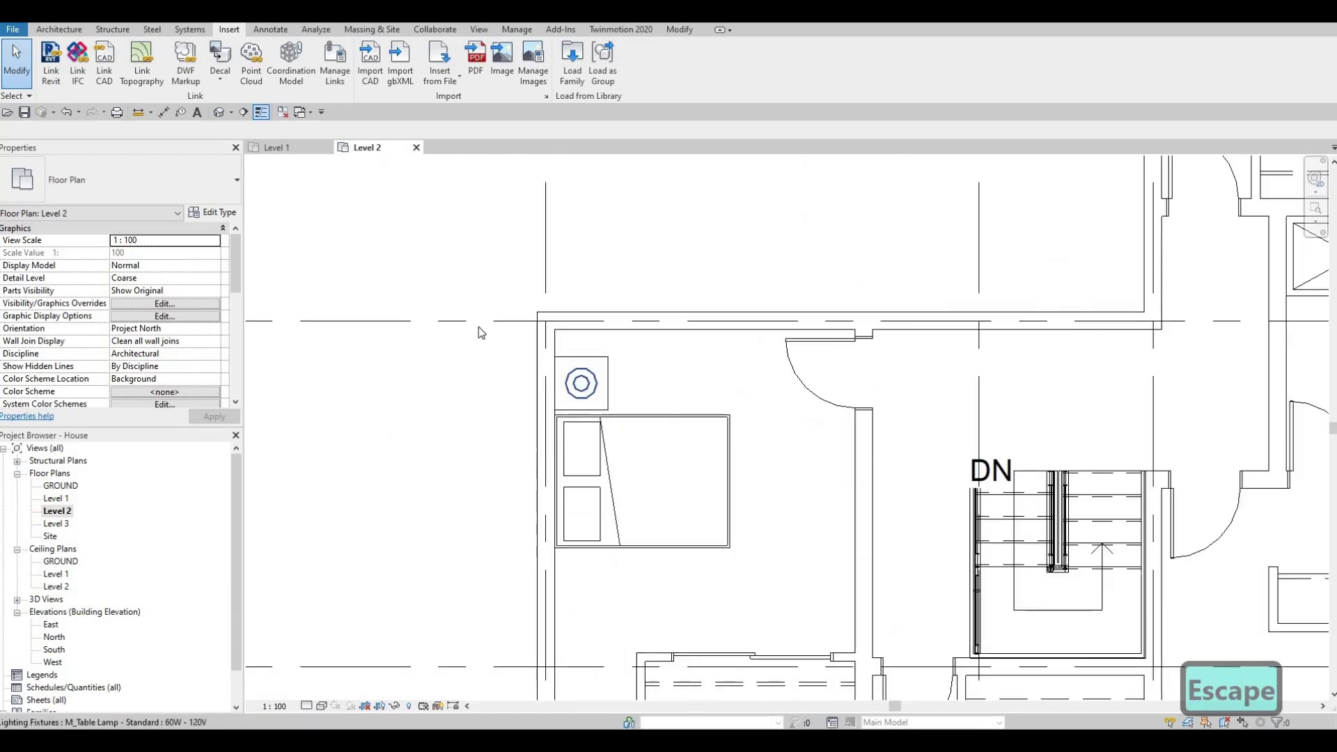
{"action": "scroll", "coordinate": [616, 384], "scroll_direction": "up", "scroll_amount": 3}
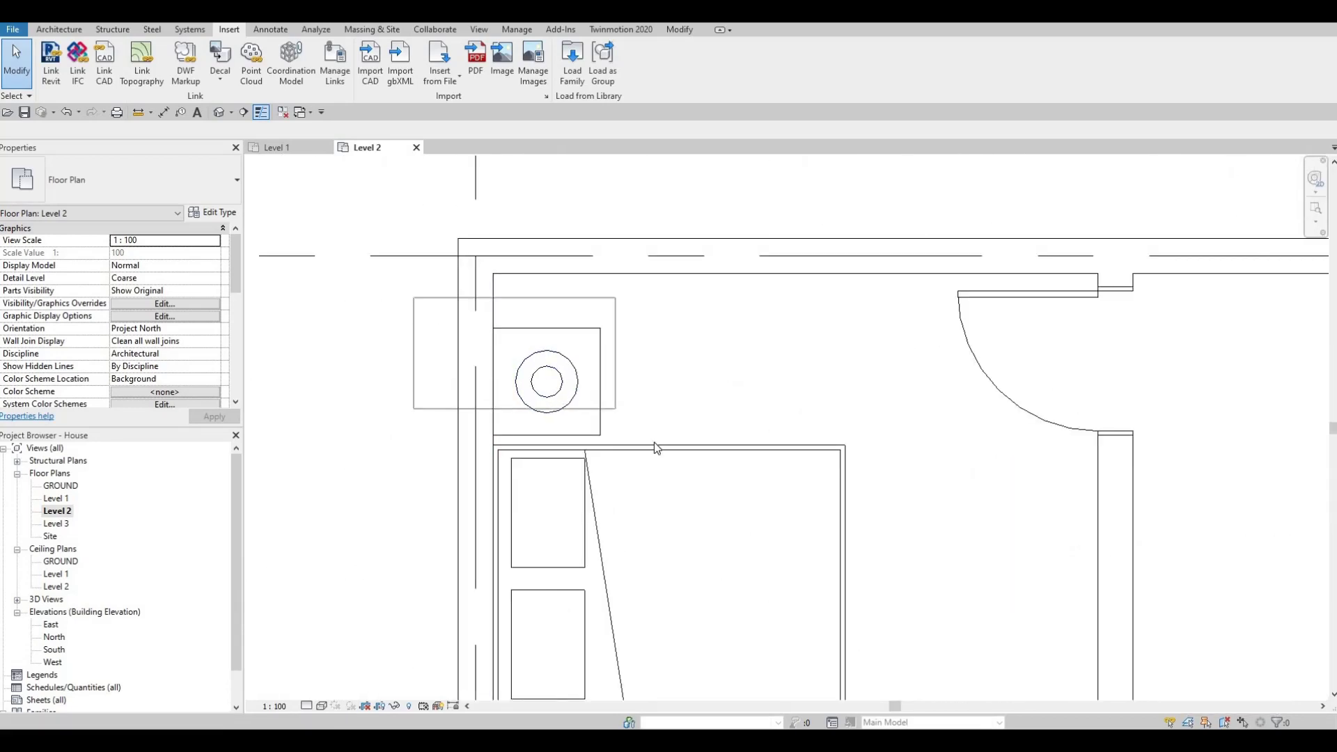
{"action": "left_click_drag", "start_coordinate": [654, 442], "coordinate": [652, 437]}
{"action": "key", "text": "Escape"}
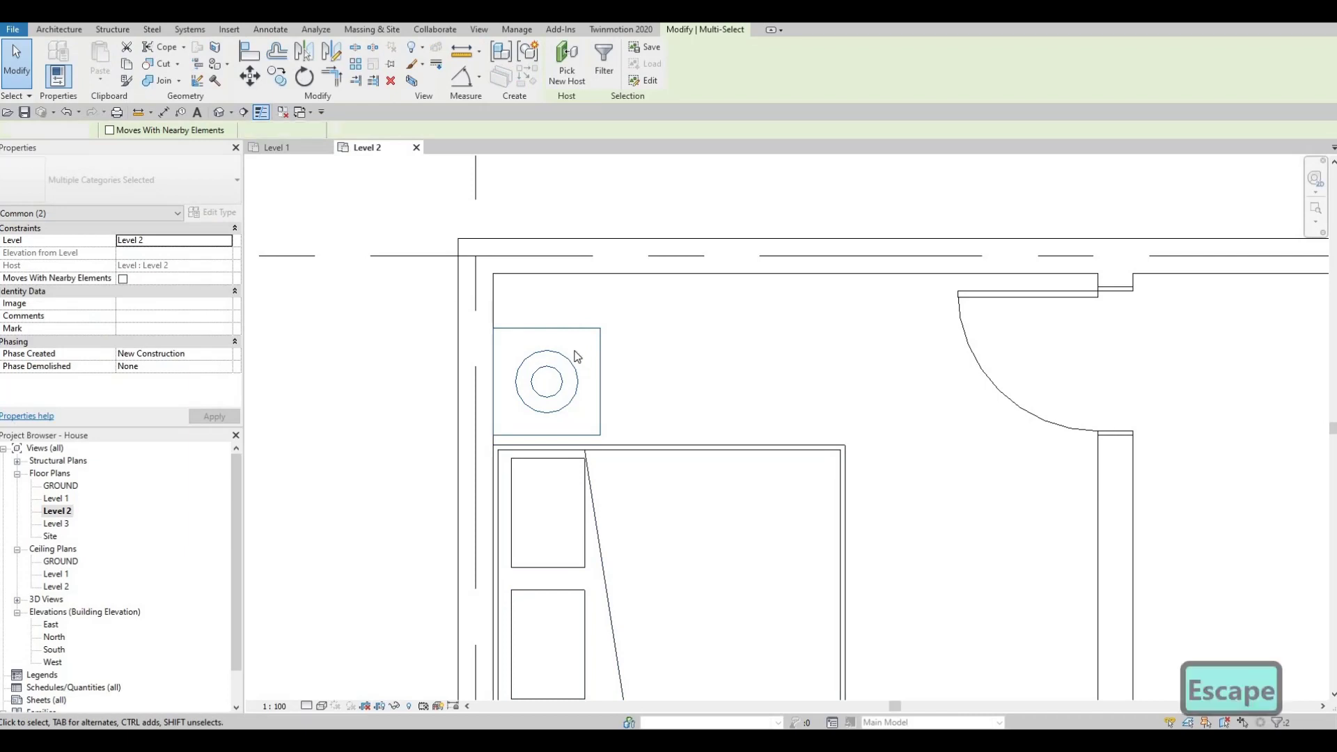
{"action": "key", "text": "Escape"}
{"action": "key", "text": "Escape"}
Move the left bedroom's night stand and table lamp together up against the upper wall, into the room's corner
{"action": "left_click", "coordinate": [565, 372]}
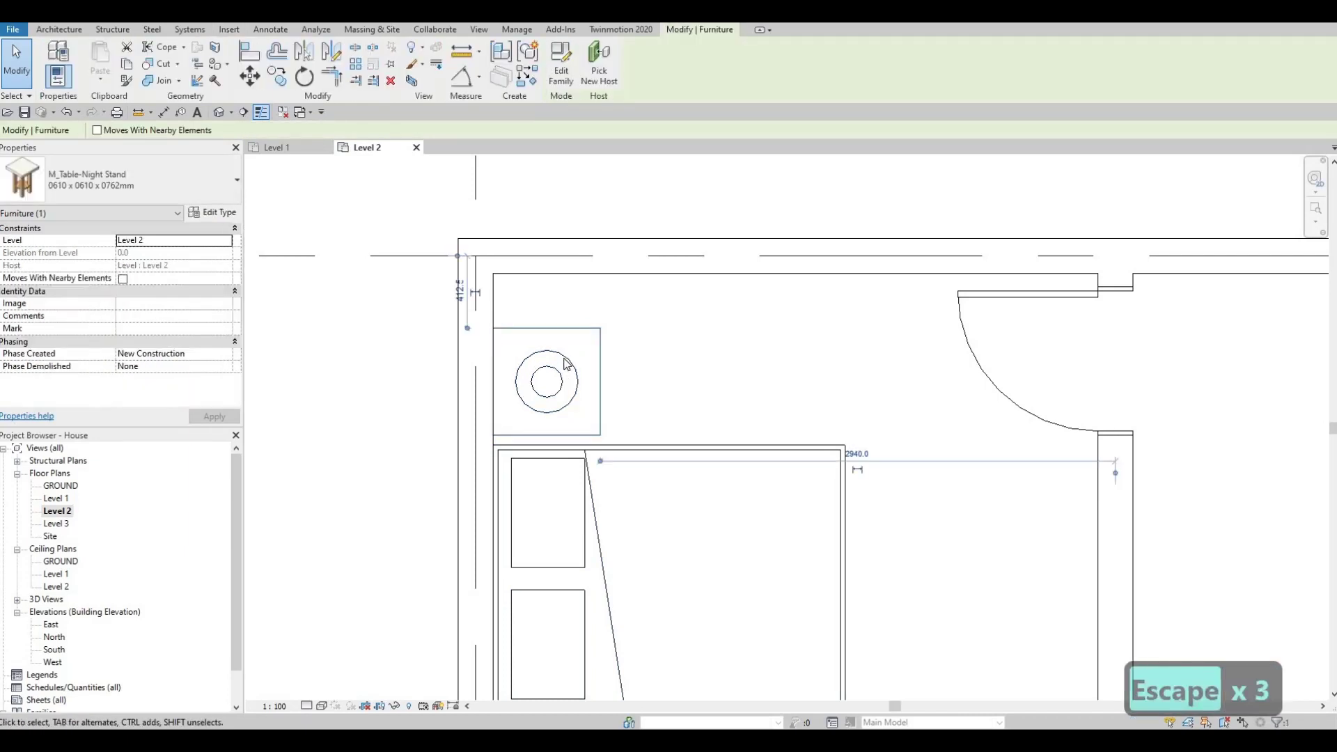
{"action": "left_click", "coordinate": [558, 355]}
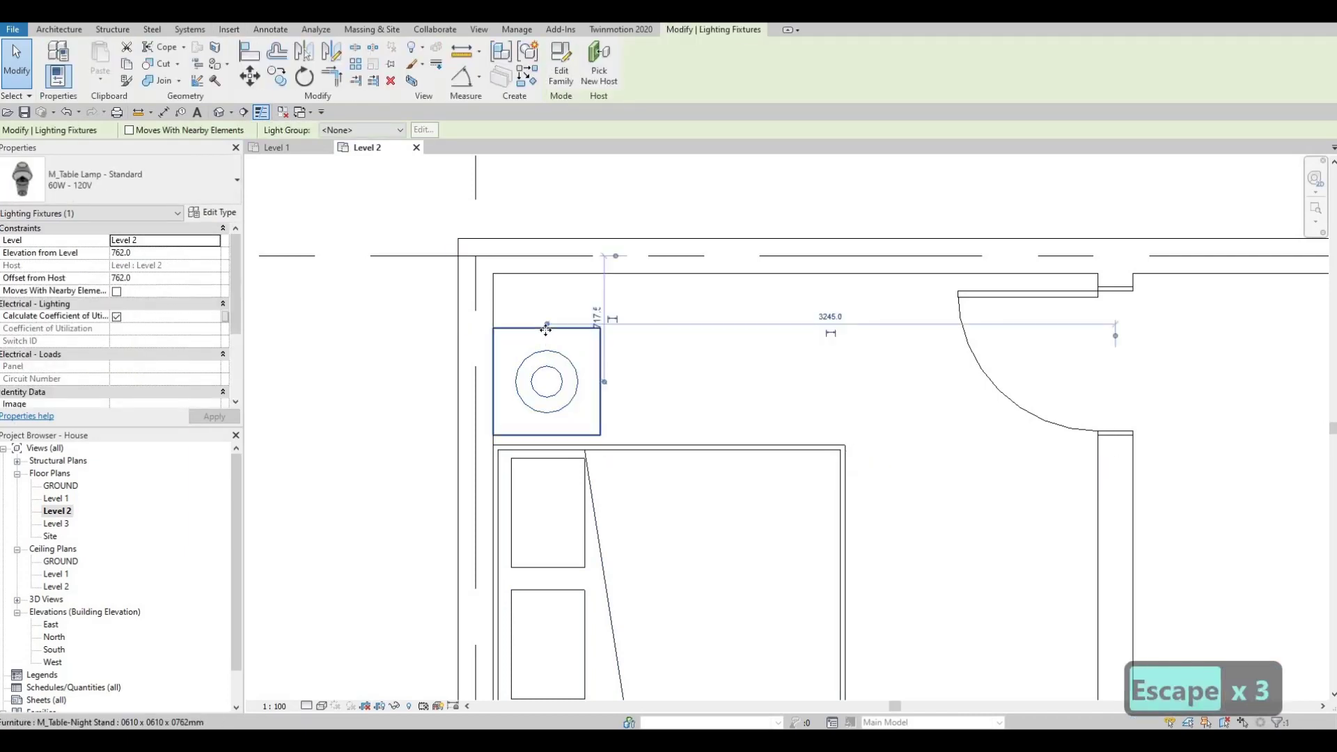
{"action": "left_click", "coordinate": [538, 316], "text": "ctrl"}
{"action": "left_click_drag", "start_coordinate": [538, 316], "coordinate": [539, 274]}
{"action": "key", "text": "Escape"}
{"action": "key", "text": "Escape"}
{"action": "scroll", "coordinate": [607, 397], "scroll_direction": "down", "scroll_amount": 1}
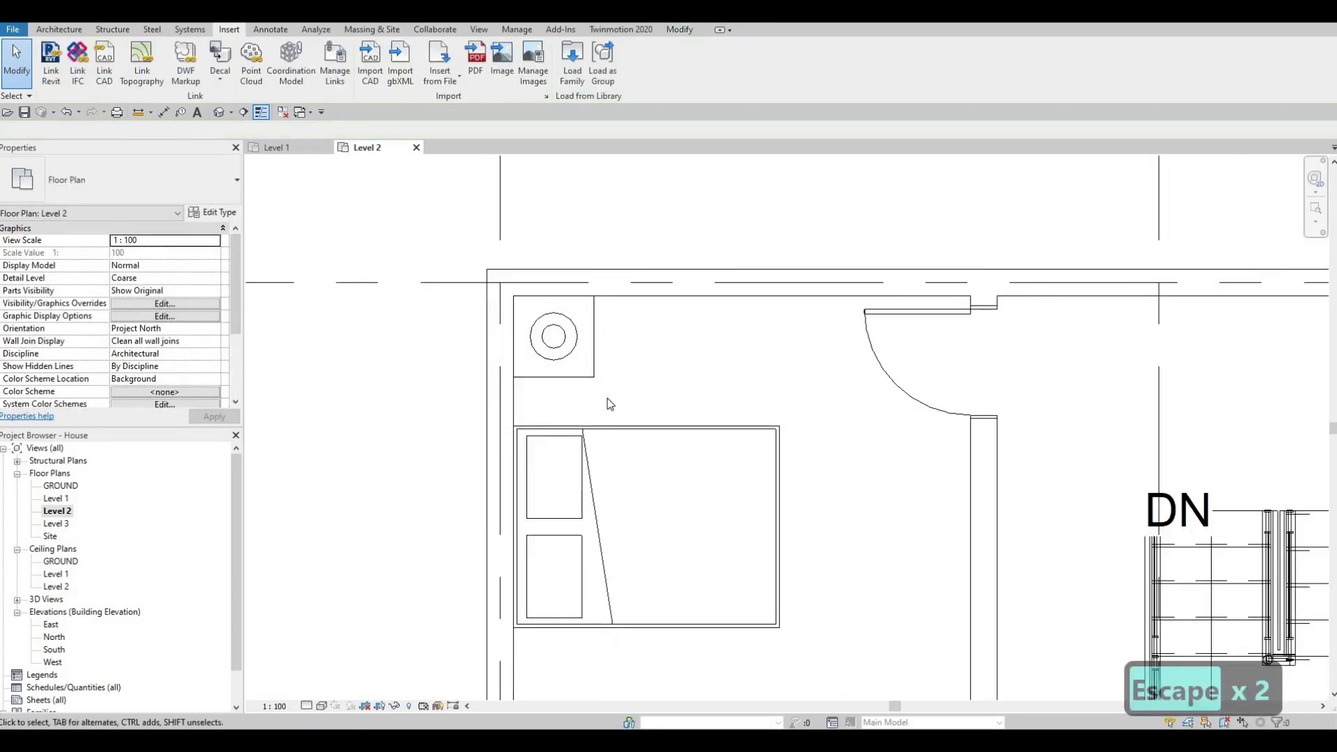
Align the upper edge of the left bedroom's bed with the lower edge of the night stand
{"action": "key", "text": "a"}
{"action": "key", "text": "l"}
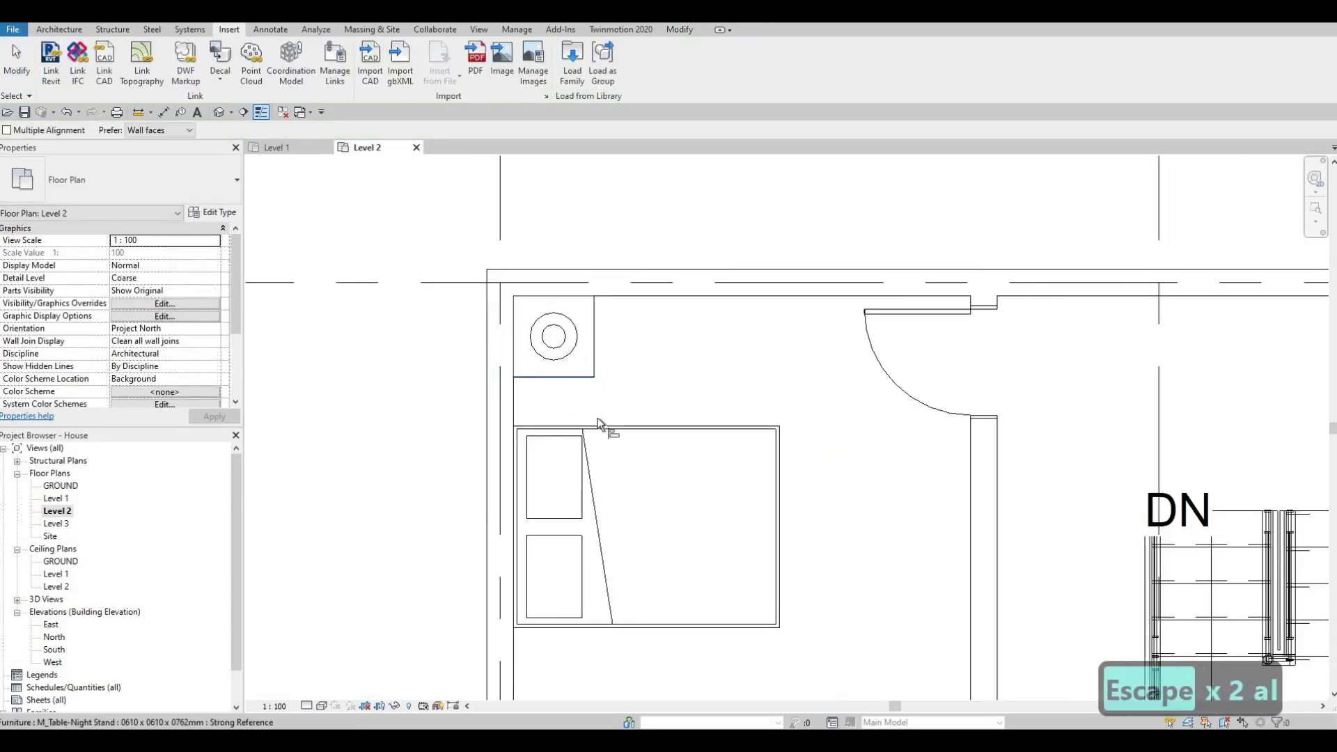
{"action": "key", "text": "Escape"}
{"action": "key", "text": "Escape"}
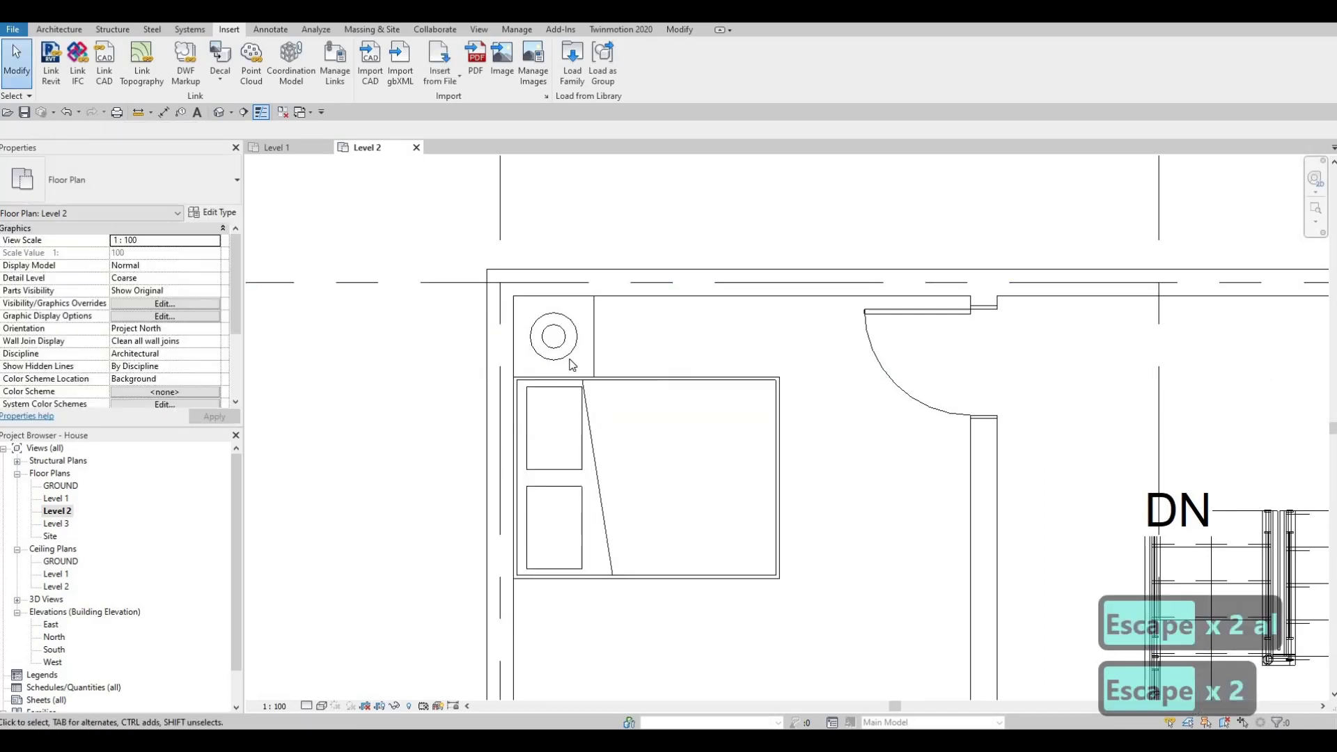
Mirror a copy of the night stand and table lamp to the bed's other side, about an axis through the bed's midpoint
{"action": "left_click_drag", "start_coordinate": [400, 237], "coordinate": [608, 399]}
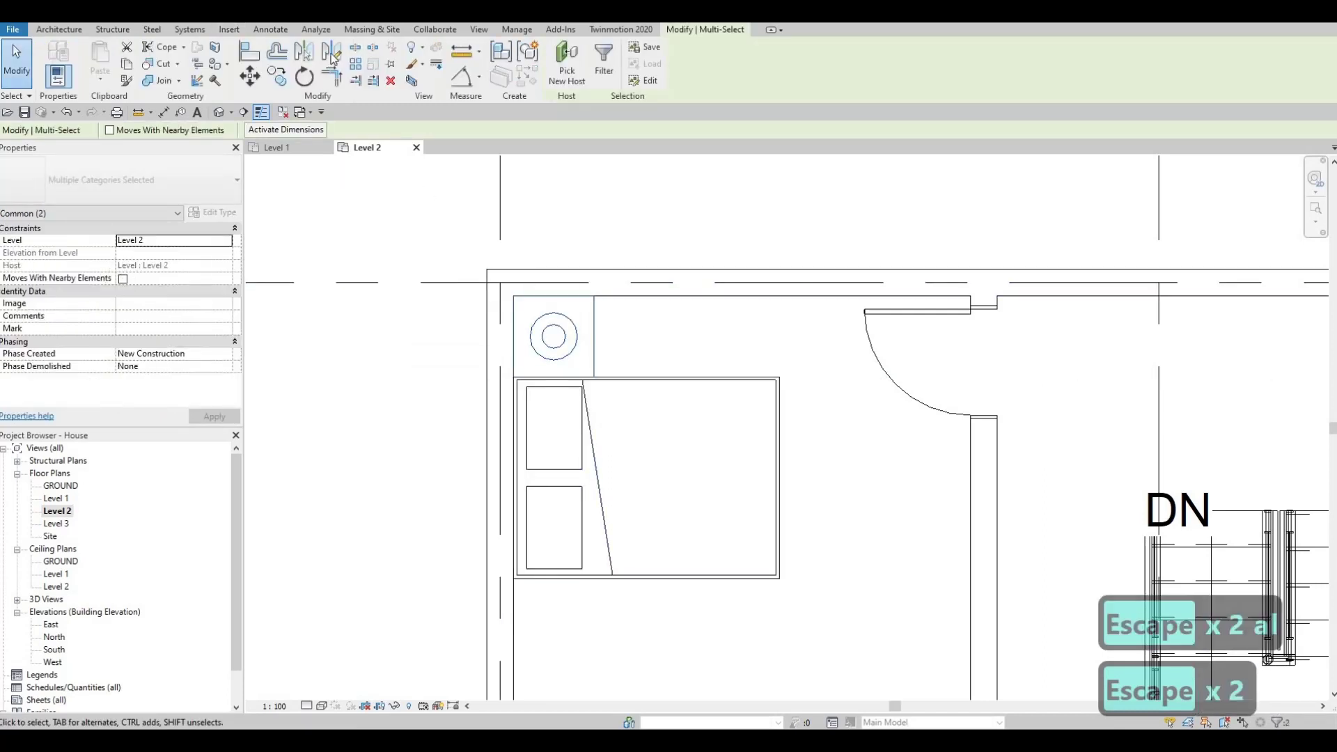
{"action": "key", "text": "m"}
{"action": "key", "text": "m"}
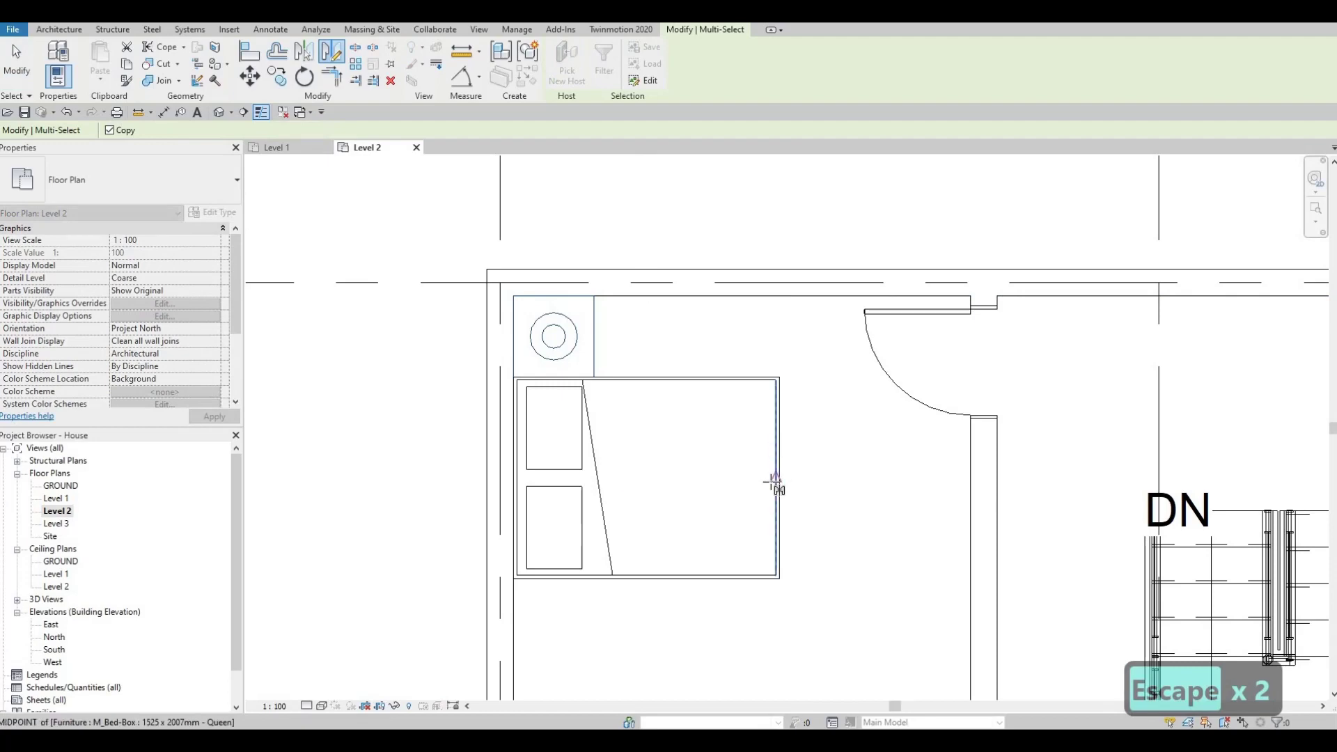
{"action": "left_click", "coordinate": [673, 490]}
{"action": "key", "text": "Escape"}
{"action": "scroll", "coordinate": [645, 420], "scroll_direction": "down", "scroll_amount": 4}
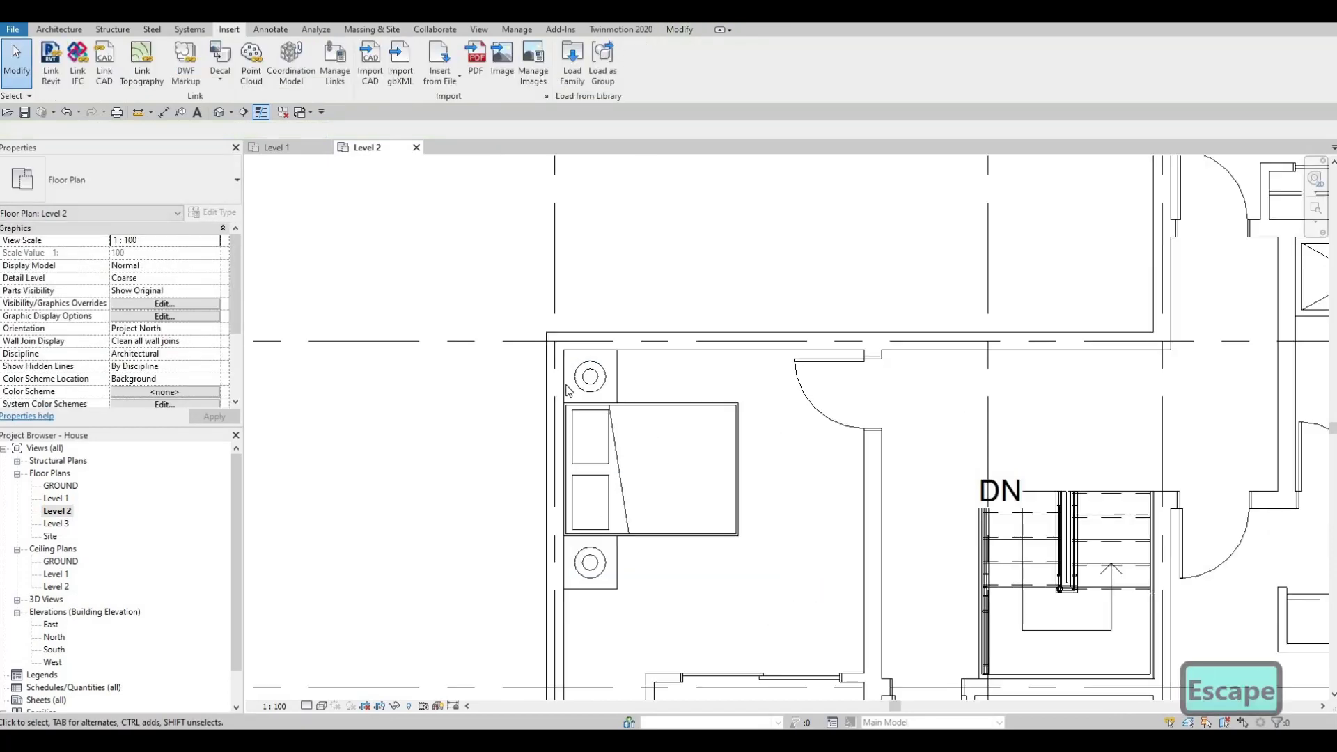
Create similar M_Table-Night Stand components and place one on each side of the lower right bedroom's bed, against the closet wall
{"action": "scroll", "coordinate": [662, 374], "scroll_direction": "down", "scroll_amount": 1}
{"action": "middle_click_drag", "start_coordinate": [663, 374], "coordinate": [580, 332]}
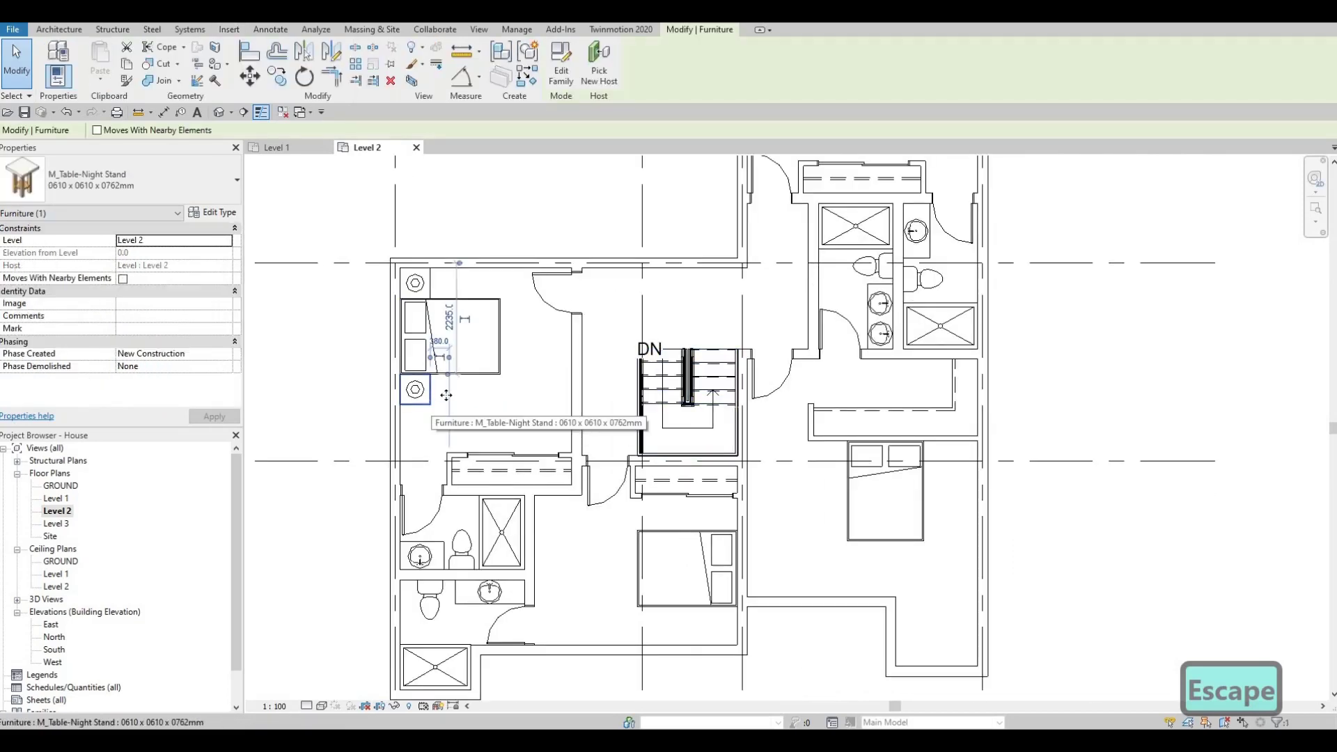
{"action": "key", "text": "c"}
{"action": "key", "text": "s"}
{"action": "scroll", "coordinate": [715, 423], "scroll_direction": "up", "scroll_amount": 5}
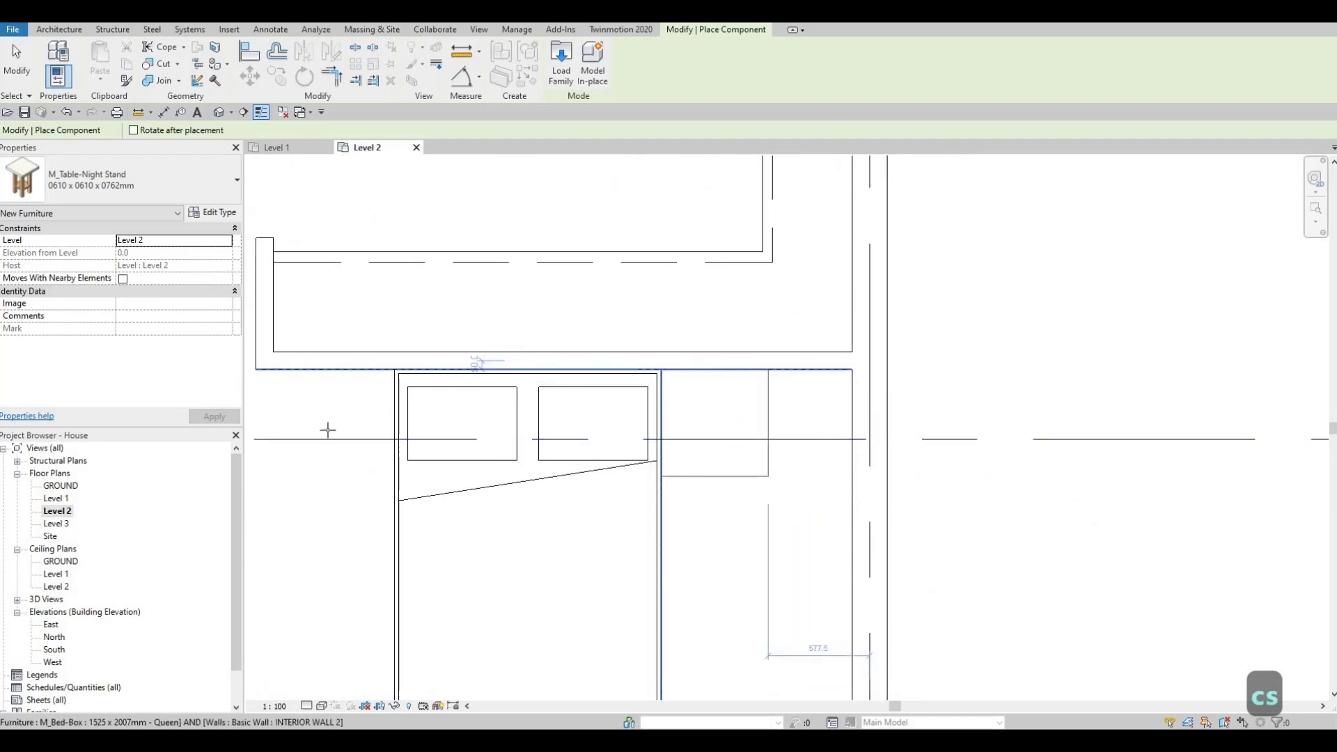
{"action": "scroll", "coordinate": [422, 273], "scroll_direction": "down", "scroll_amount": 5}
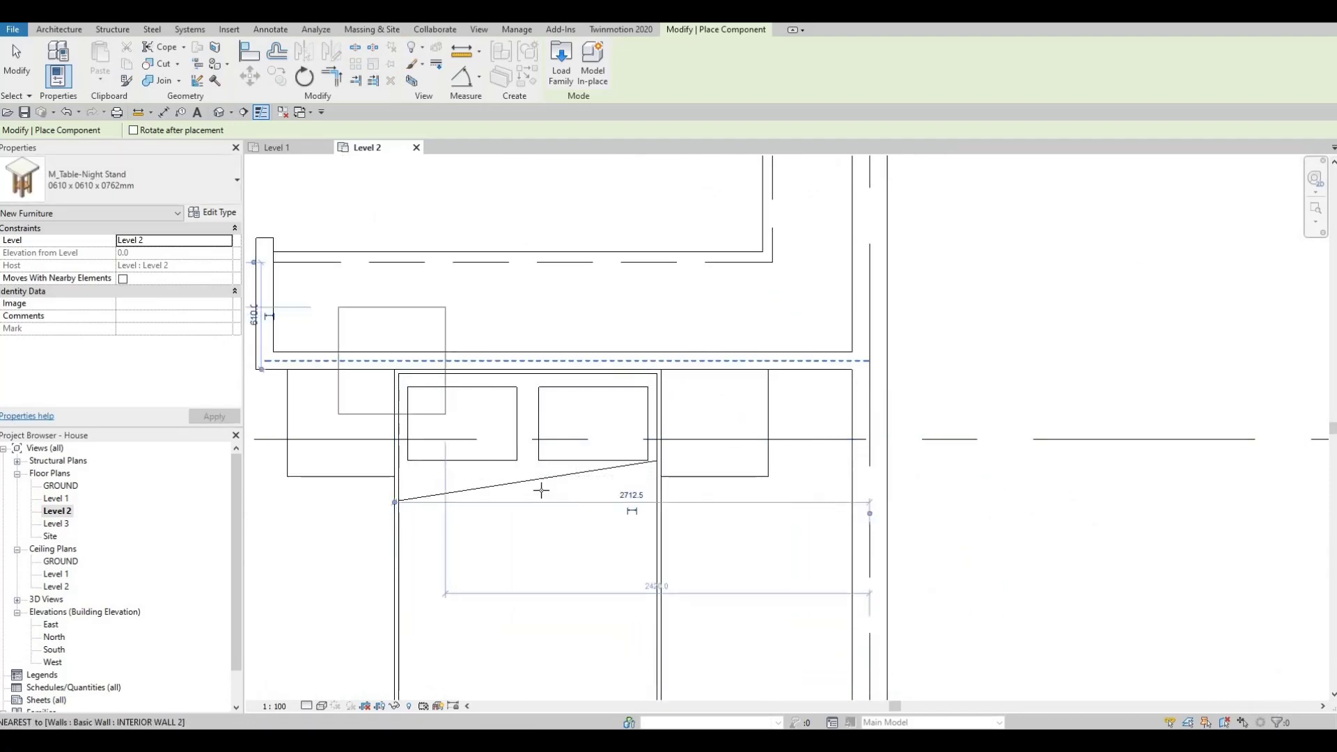
Place a night stand against the upper exterior wall, touching the right side of the upper right bedroom's bed
{"action": "scroll", "coordinate": [613, 258], "scroll_direction": "up", "scroll_amount": 6}
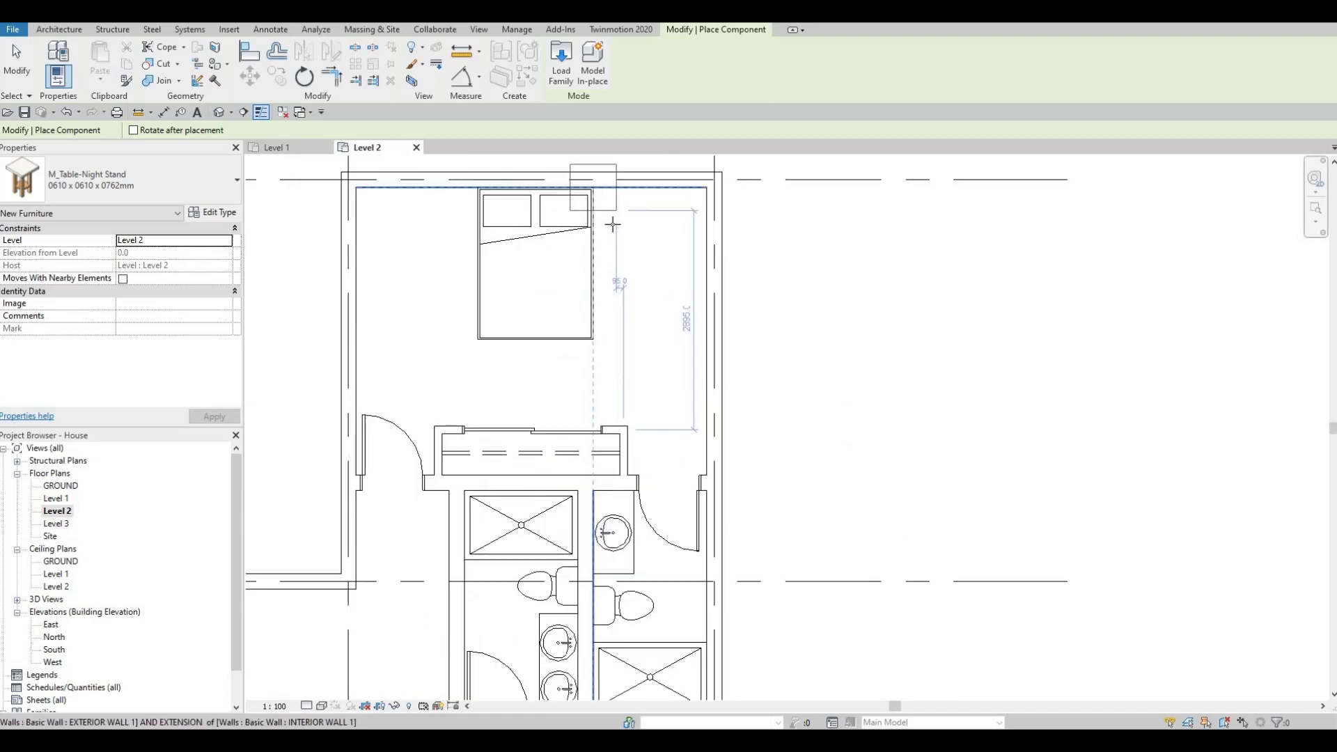
{"action": "left_click", "coordinate": [642, 244]}
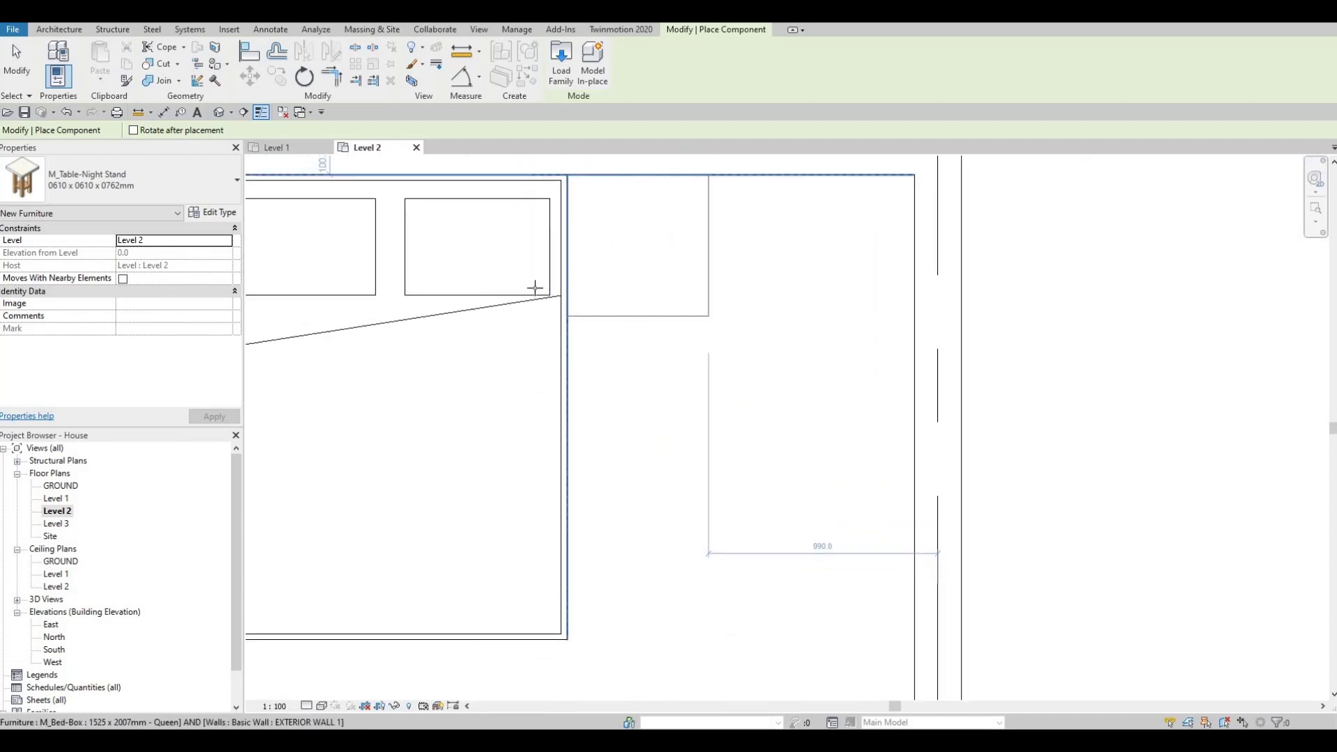
Place 0610 x 0610 x 0762mm night stands against the headboard wall on both sides of the upper-right bedroom's bed
{"action": "middle_click_drag", "start_coordinate": [537, 289], "coordinate": [934, 343]}
{"action": "scroll", "coordinate": [777, 324], "scroll_direction": "down", "scroll_amount": 1}
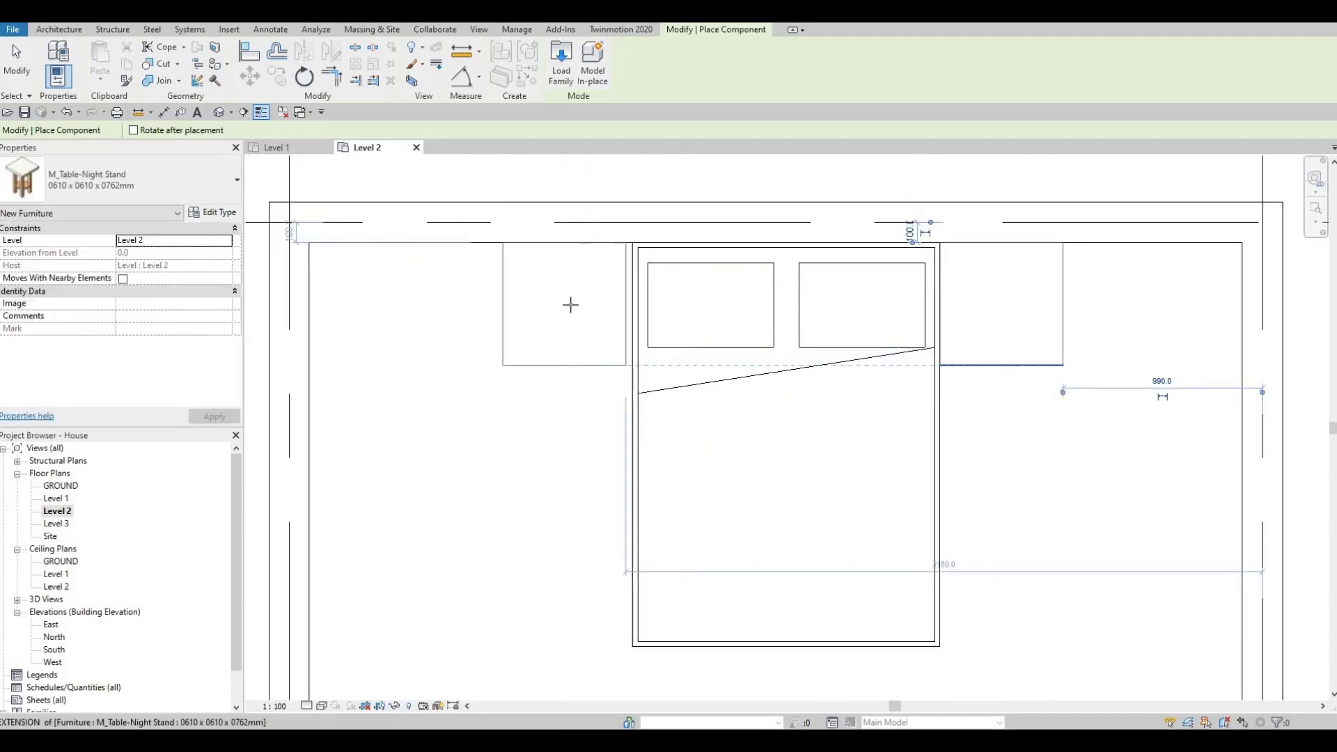
{"action": "scroll", "coordinate": [573, 307], "scroll_direction": "down", "scroll_amount": 6}
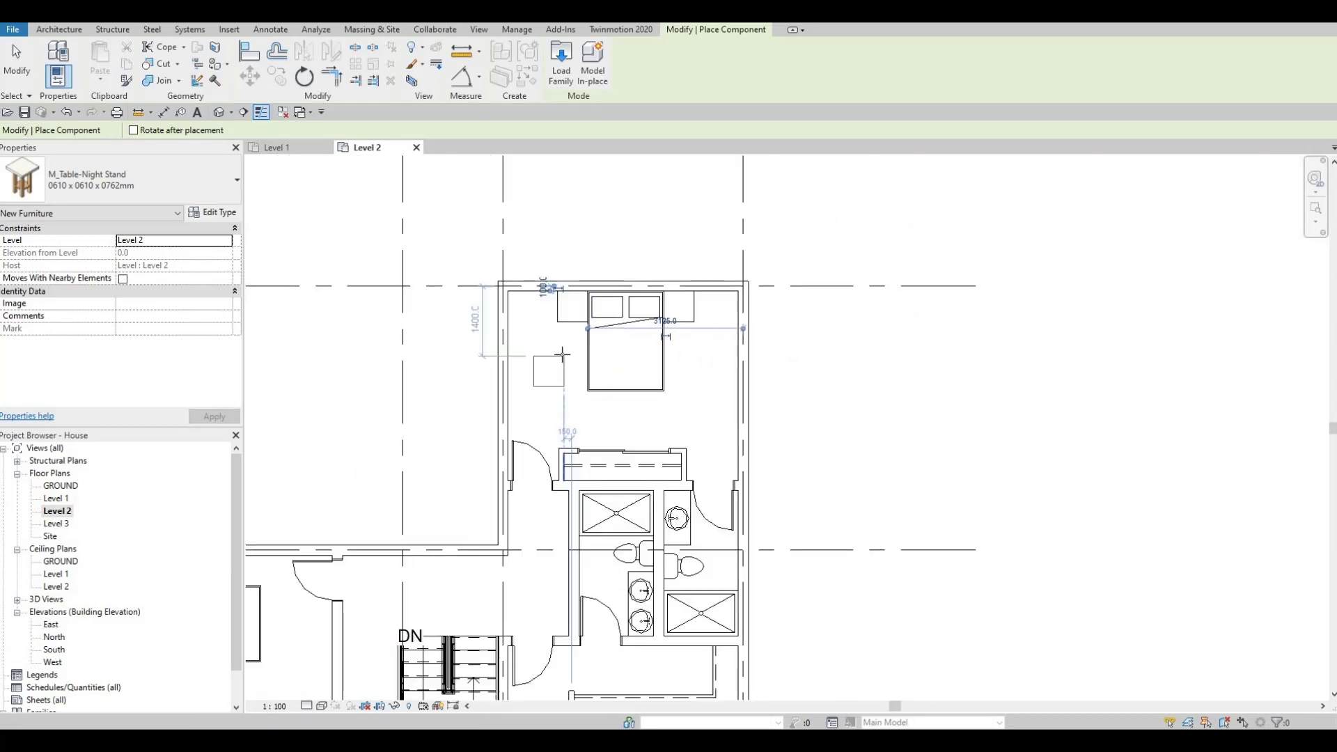
Place a night stand in the wall corner below the bed of the lower middle bedroom, and finish placing furniture
{"action": "scroll", "coordinate": [663, 509], "scroll_direction": "up", "scroll_amount": 8}
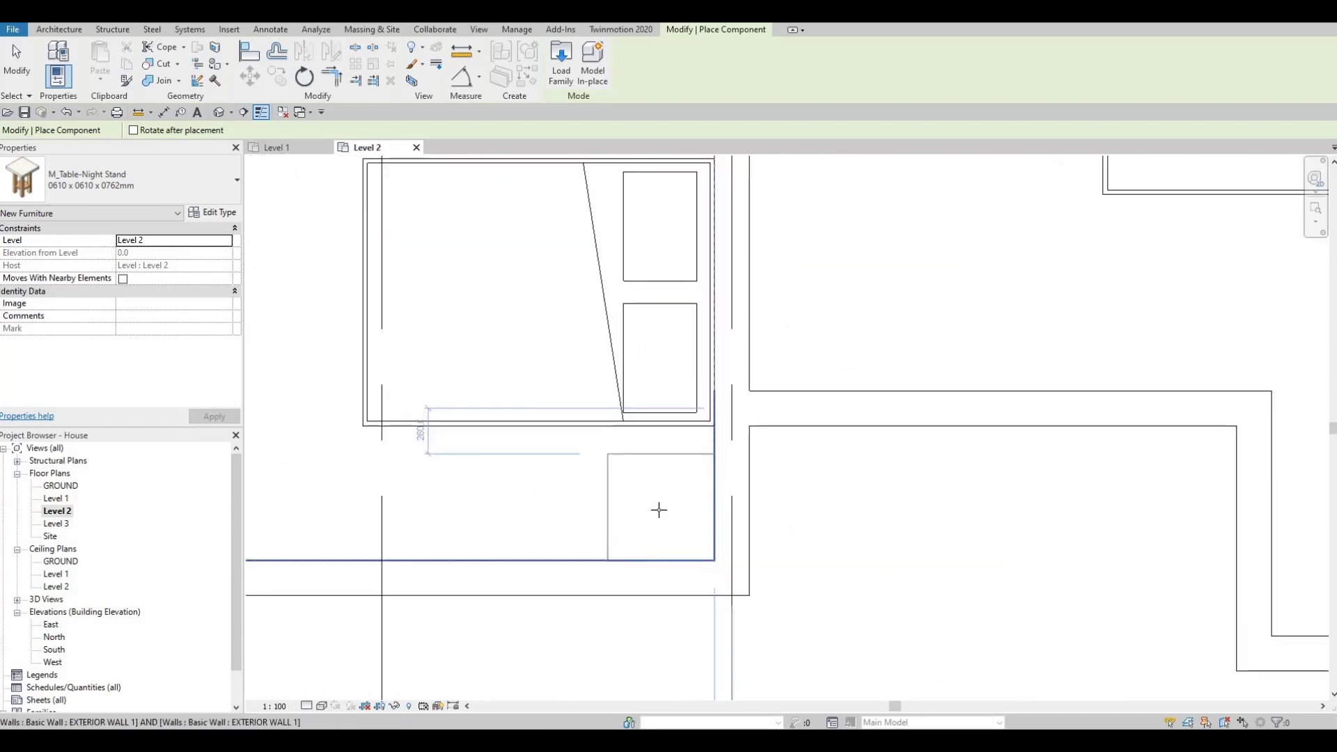
{"action": "middle_click_drag", "start_coordinate": [651, 439], "coordinate": [647, 264]}
{"action": "key", "text": "Escape"}
{"action": "key", "text": "Escape"}
{"action": "scroll", "coordinate": [462, 361], "scroll_direction": "down", "scroll_amount": 4}
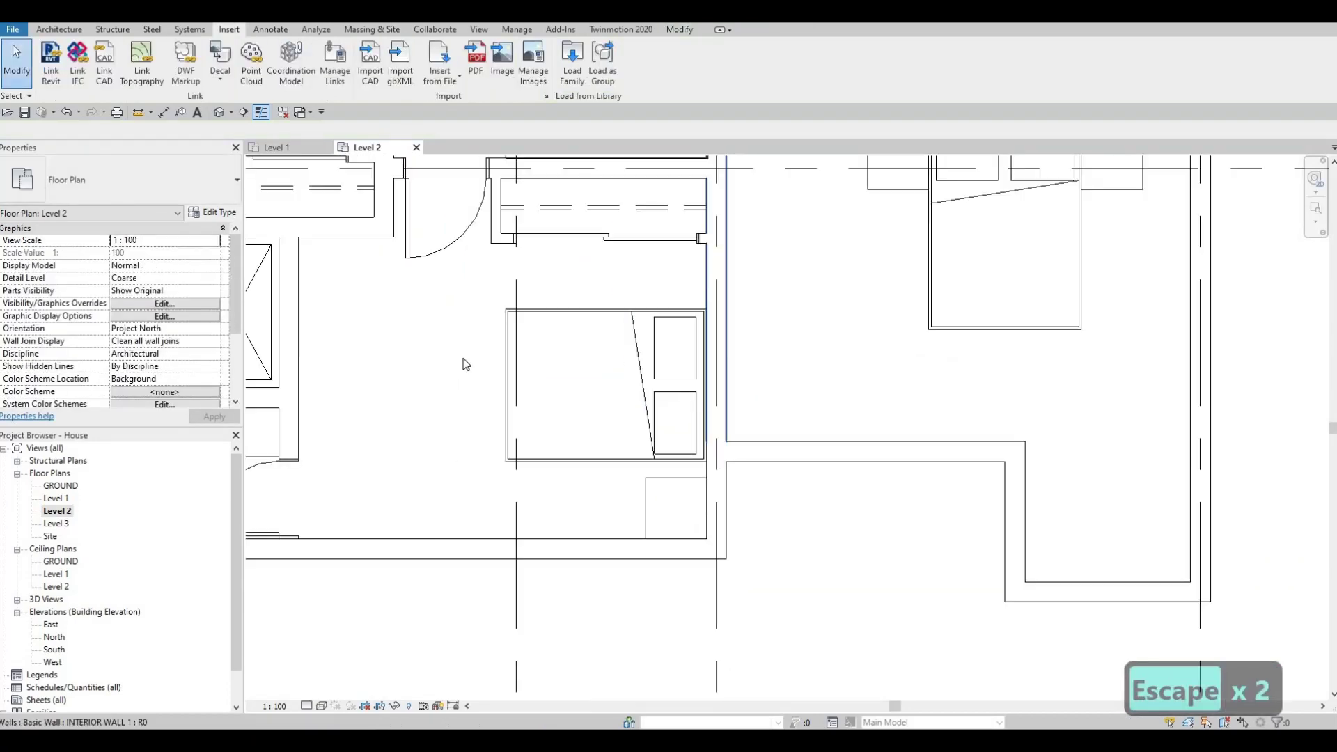
{"action": "key", "text": "Escape"}
{"action": "key", "text": "Escape"}
Create similar table lamps from the left bedroom's lamp and centre one on each night stand of the lower-right bedroom
{"action": "middle_click_drag", "start_coordinate": [326, 187], "coordinate": [412, 273]}
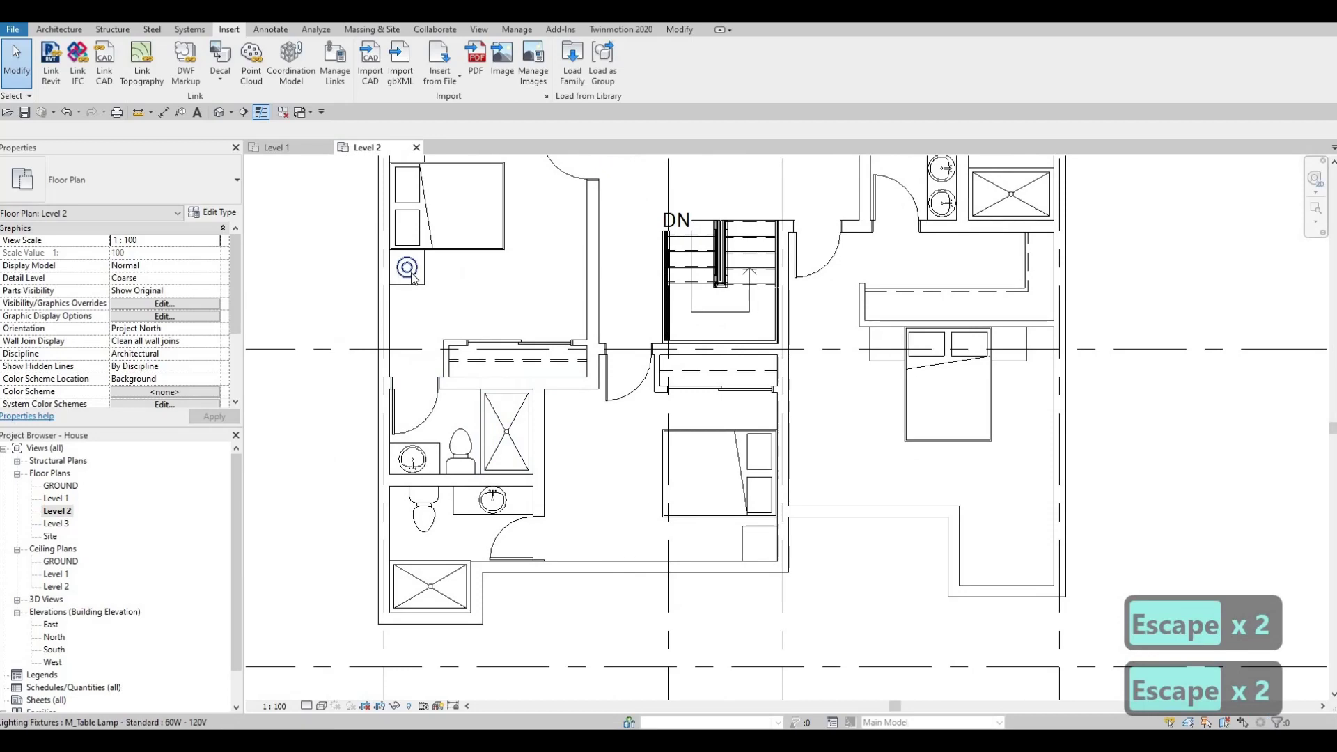
{"action": "left_click", "coordinate": [412, 275]}
{"action": "key", "text": "c"}
{"action": "key", "text": "s"}
{"action": "scroll", "coordinate": [856, 362], "scroll_direction": "up", "scroll_amount": 4}
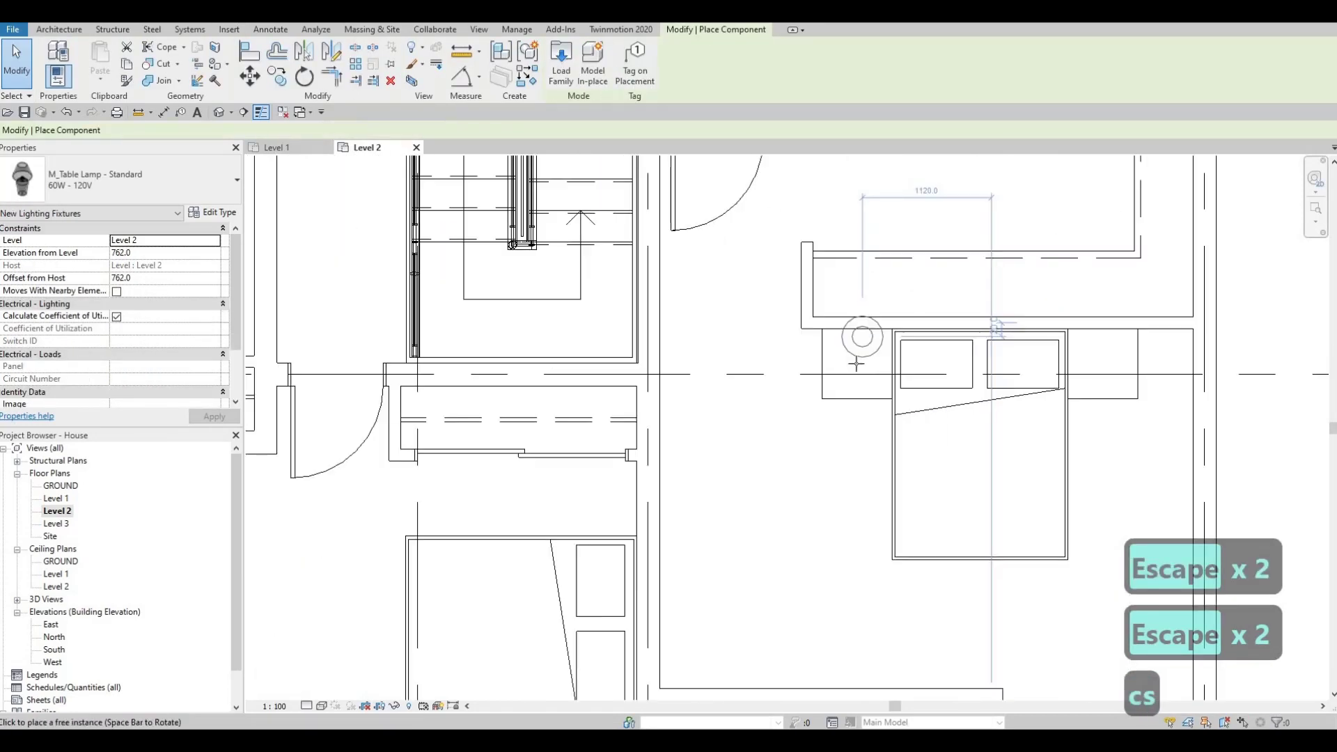
{"action": "left_click", "coordinate": [856, 363]}
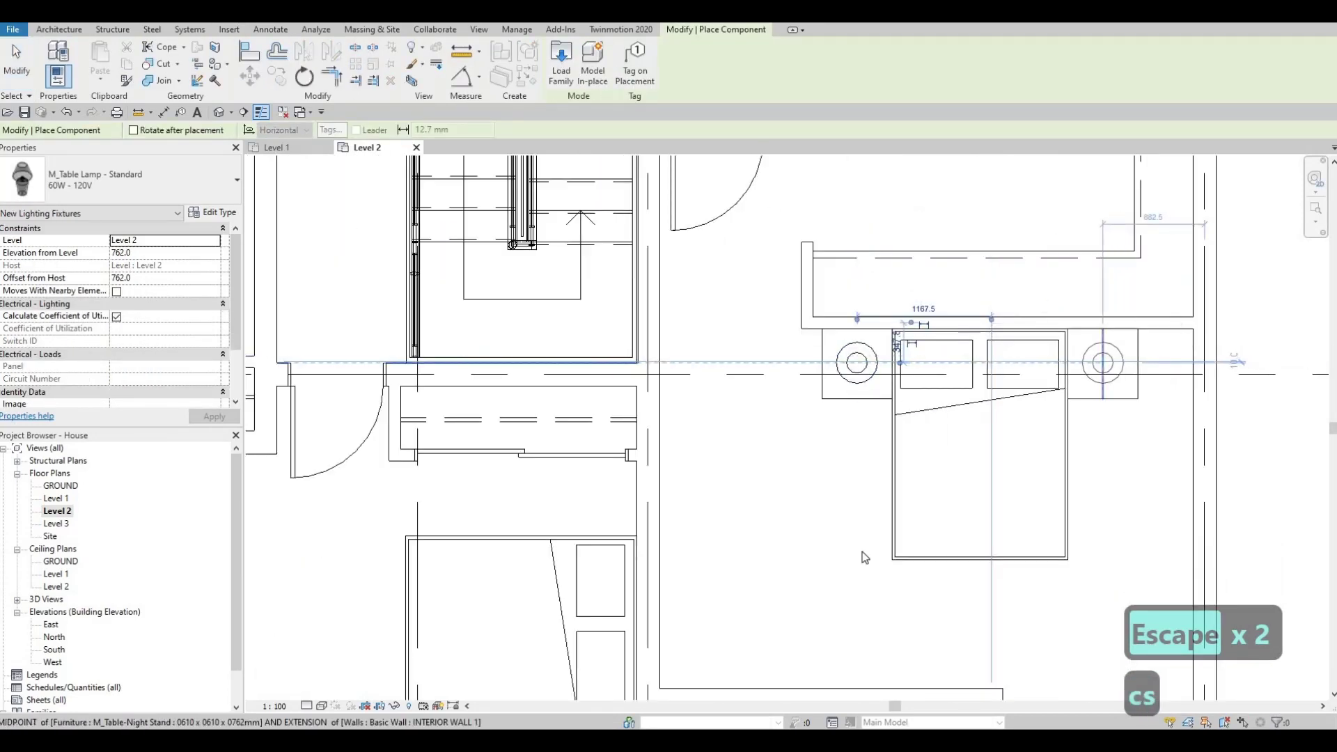
{"action": "left_click", "coordinate": [1102, 362]}
Place matching table lamps at the centres of both night stands in the upper-right bedroom
{"action": "middle_click_drag", "start_coordinate": [917, 428], "coordinate": [801, 630]}
{"action": "scroll", "coordinate": [800, 630], "scroll_direction": "down", "scroll_amount": 2}
{"action": "middle_click_drag", "start_coordinate": [926, 313], "coordinate": [836, 536]}
{"action": "middle_click_drag", "start_coordinate": [681, 189], "coordinate": [678, 307]}
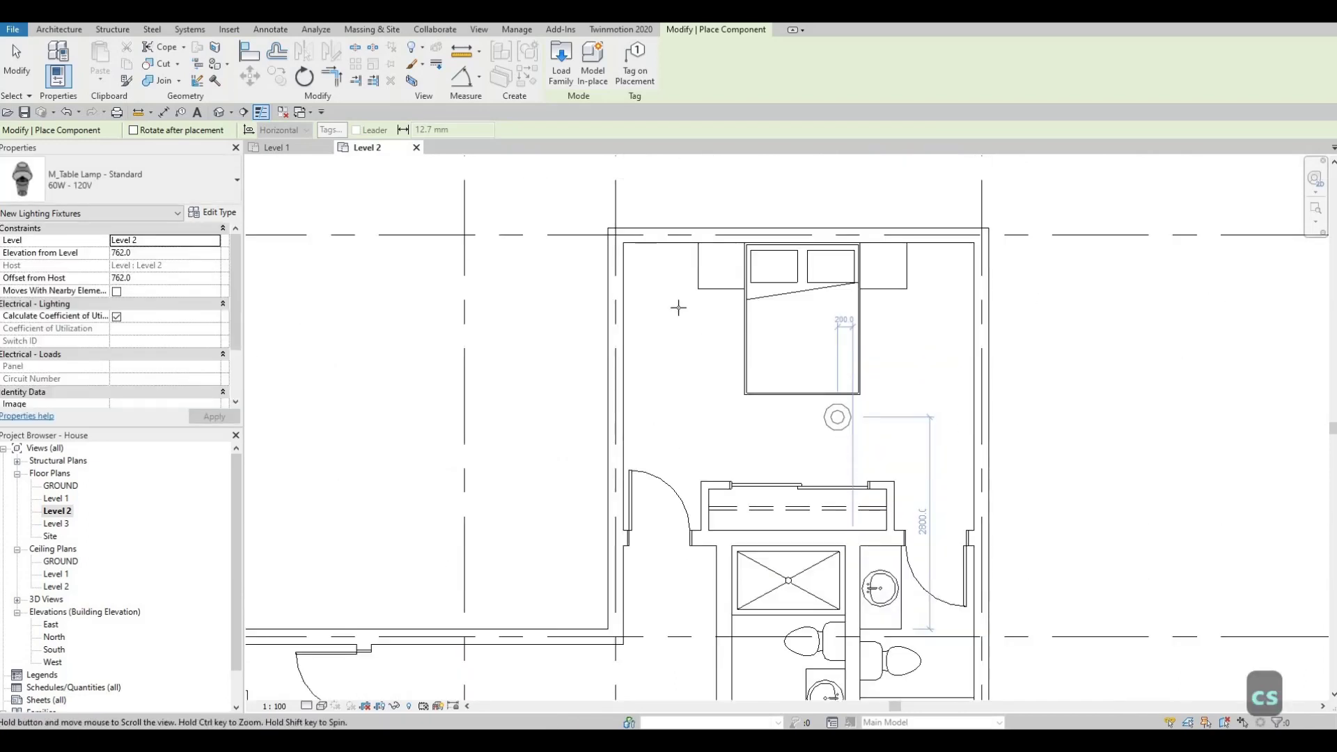
{"action": "scroll", "coordinate": [702, 300], "scroll_direction": "up", "scroll_amount": 2}
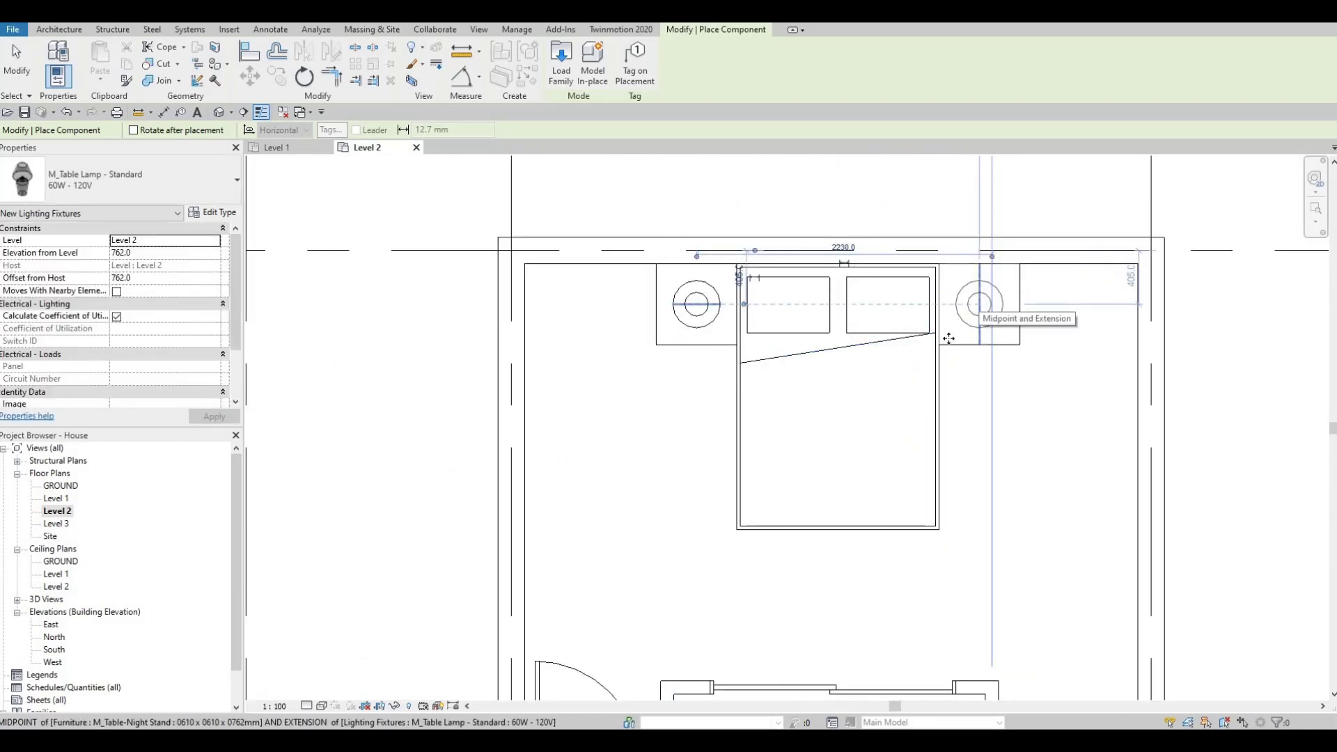
{"action": "left_click", "coordinate": [979, 305]}
{"action": "scroll", "coordinate": [979, 304], "scroll_direction": "down", "scroll_amount": 3}
{"action": "key", "text": "Escape"}
{"action": "key", "text": "Escape"}
Align the lower middle bedroom's bed with the upper edge of the corner night stand so the two touch
{"action": "scroll", "coordinate": [854, 376], "scroll_direction": "down", "scroll_amount": 1}
{"action": "middle_click_drag", "start_coordinate": [813, 627], "coordinate": [892, 385]}
{"action": "middle_click_drag", "start_coordinate": [828, 685], "coordinate": [862, 449]}
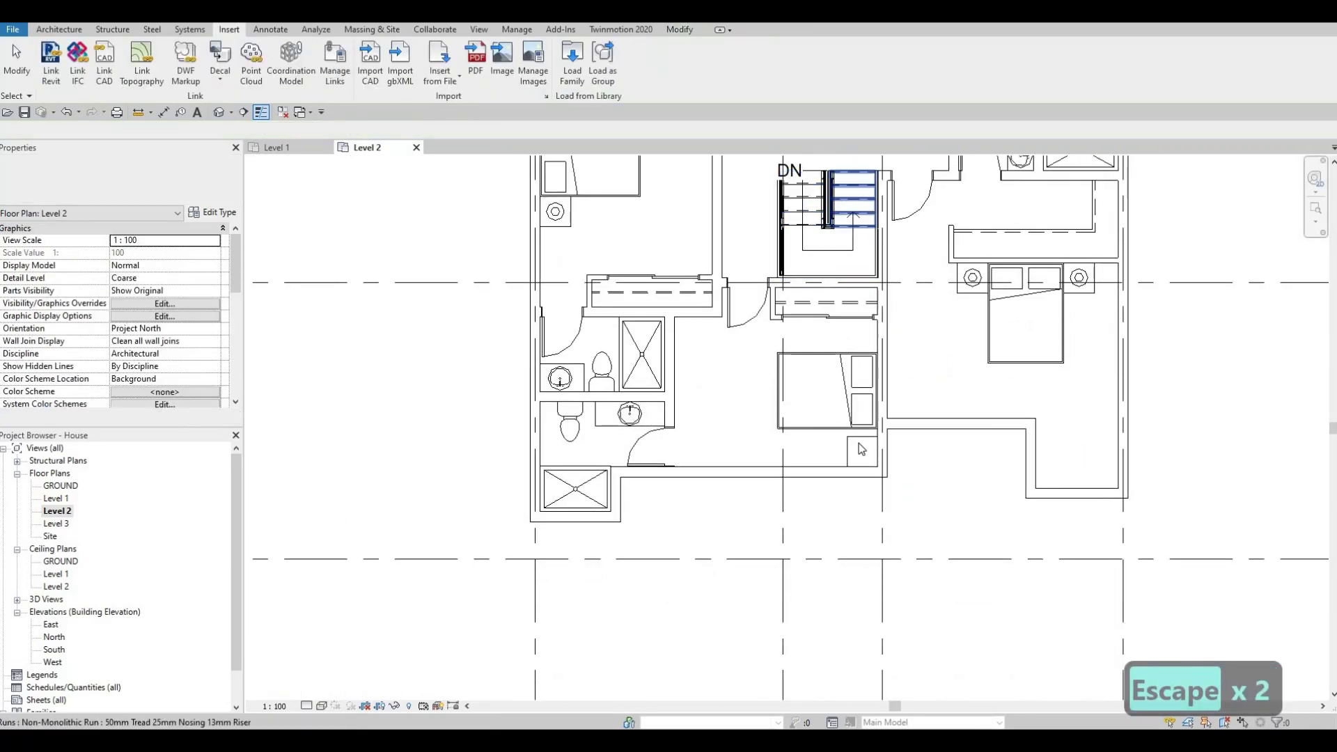
{"action": "key", "text": "Escape"}
{"action": "scroll", "coordinate": [861, 449], "scroll_direction": "up", "scroll_amount": 2}
{"action": "key", "text": "a"}
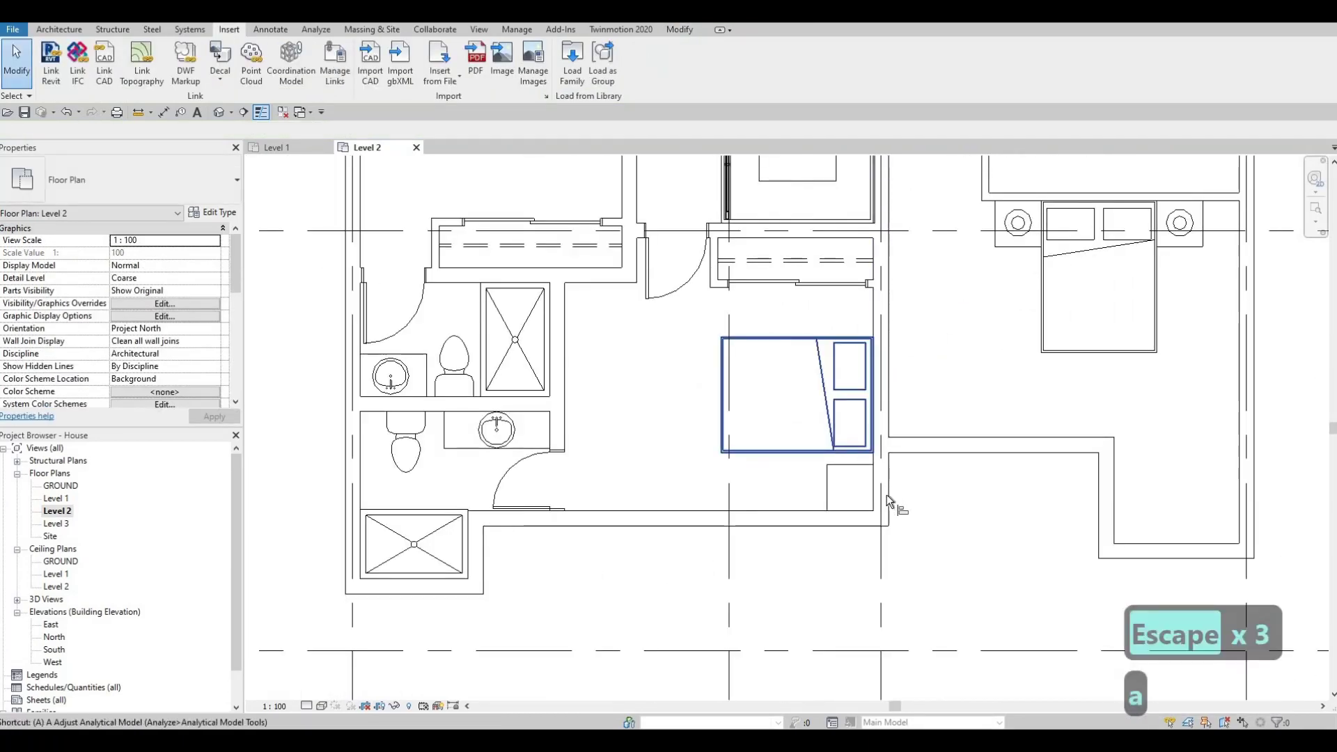
{"action": "key", "text": "l"}
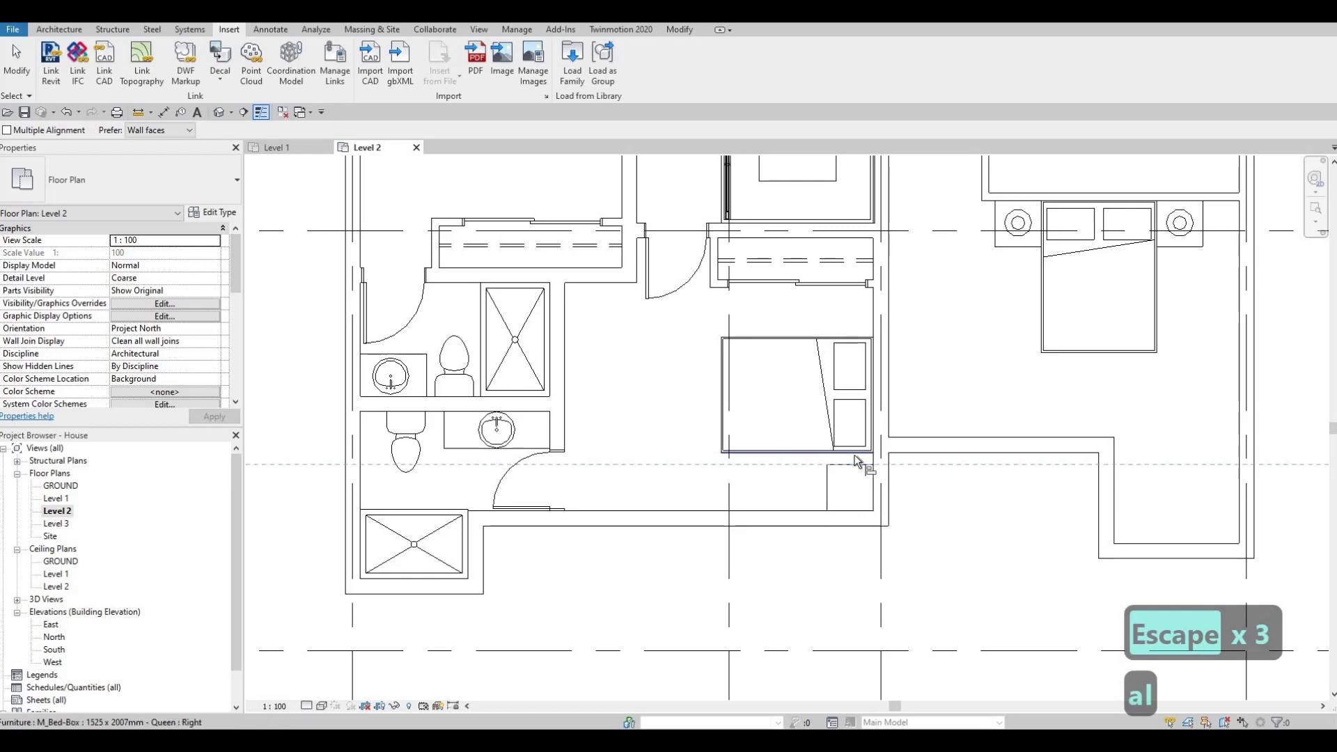
{"action": "left_click", "coordinate": [855, 454]}
{"action": "key", "text": "Escape"}
{"action": "key", "text": "Escape"}
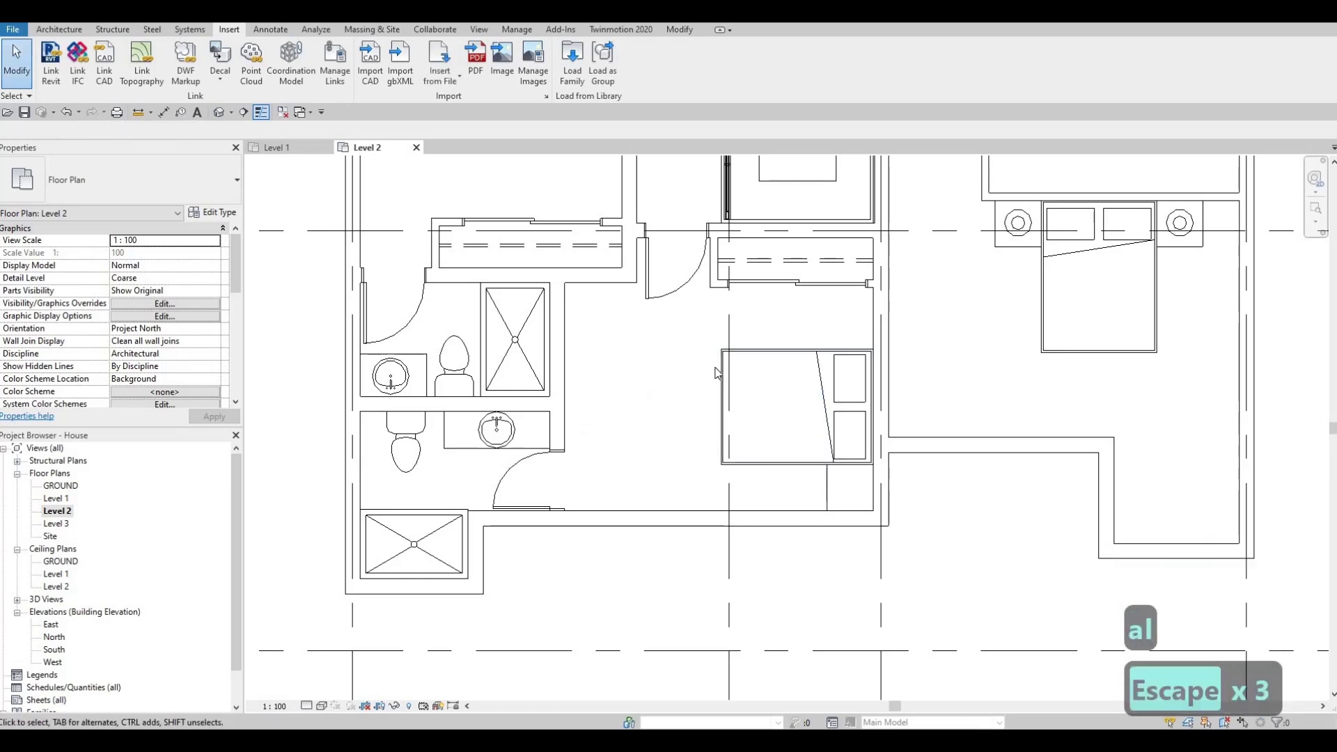
Create a similar table lamp and place it at the centre of the corner night stand in the lower middle bedroom
{"action": "middle_click_drag", "start_coordinate": [886, 315], "coordinate": [768, 409]}
{"action": "key", "text": "Escape"}
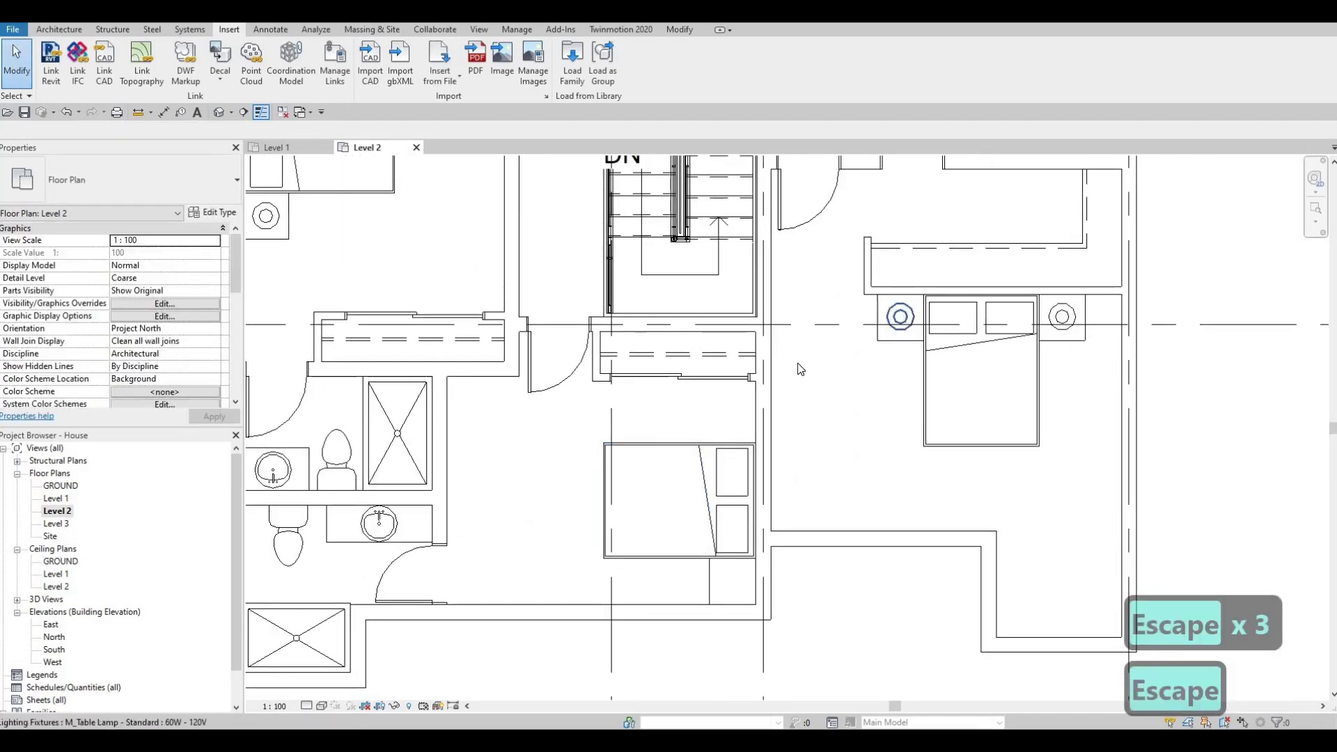
{"action": "left_click", "coordinate": [901, 317]}
{"action": "key", "text": "c"}
{"action": "key", "text": "s"}
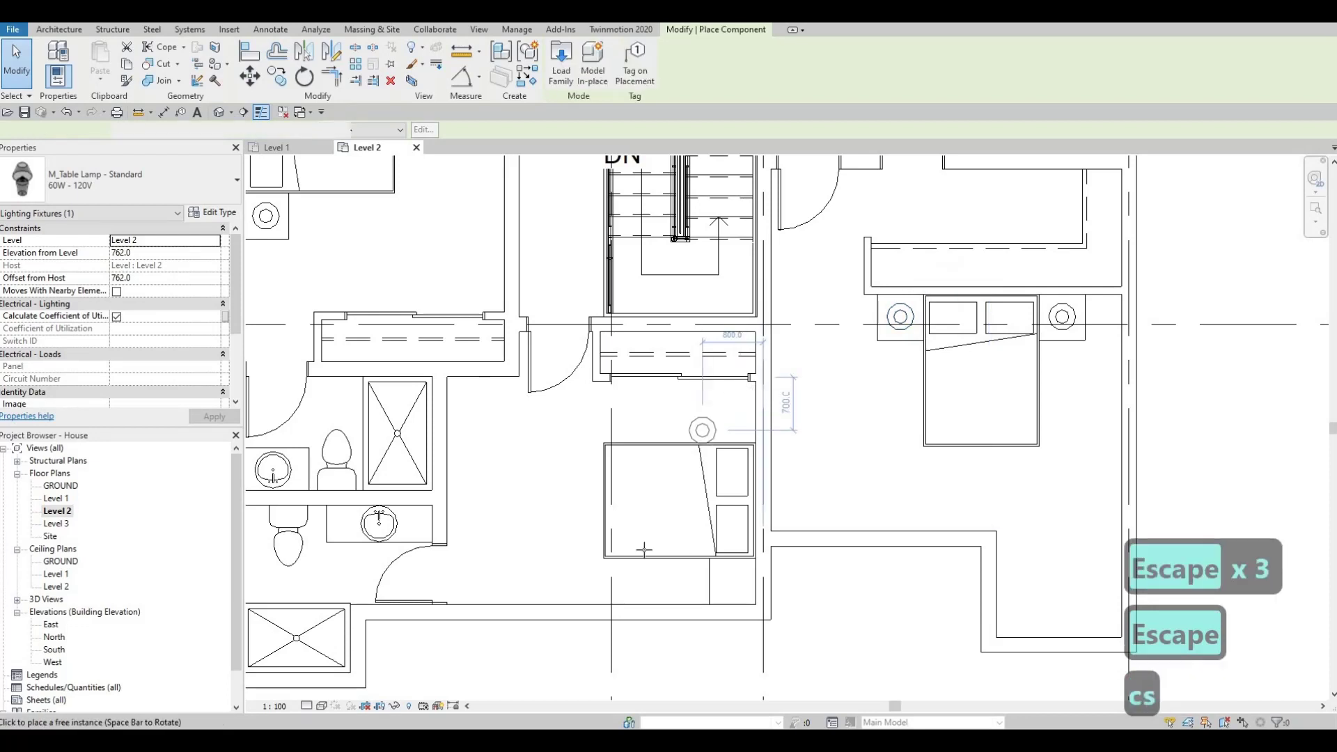
{"action": "middle_click_drag", "start_coordinate": [504, 552], "coordinate": [517, 465]}
{"action": "scroll", "coordinate": [750, 496], "scroll_direction": "up", "scroll_amount": 2}
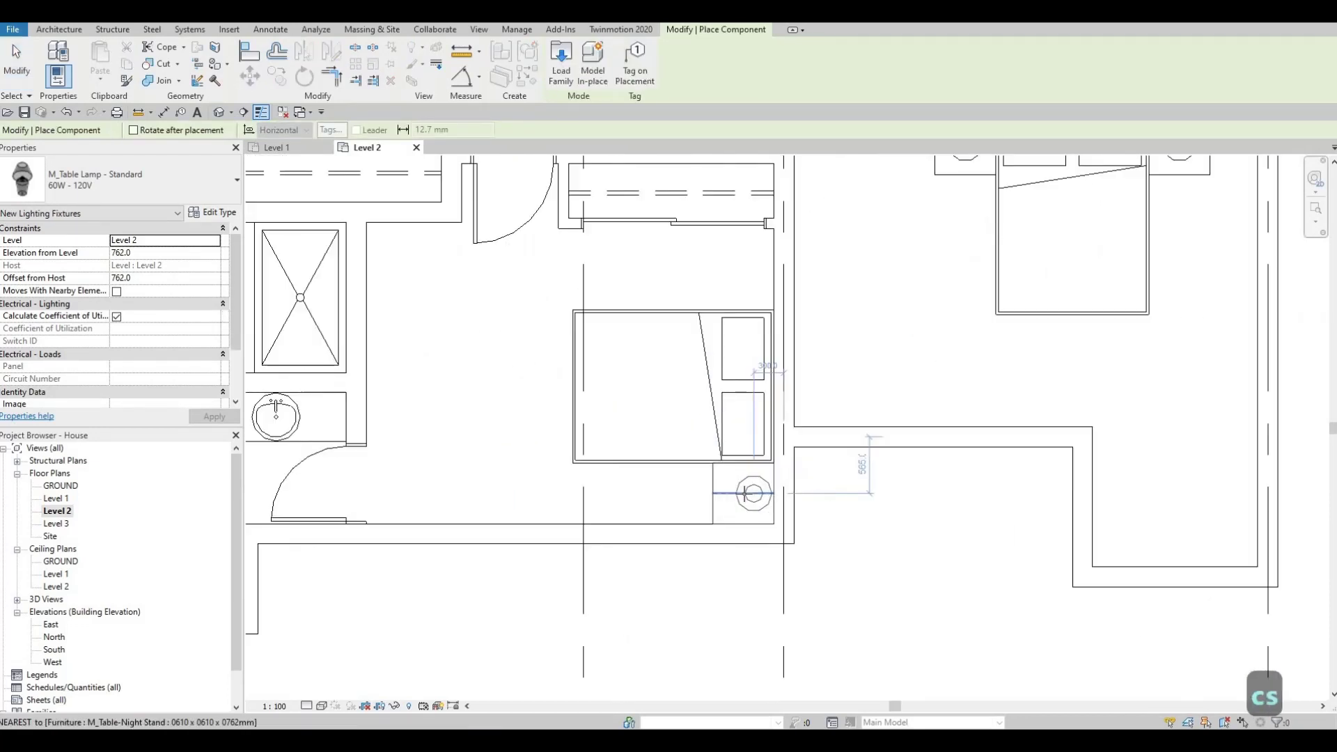
{"action": "left_click", "coordinate": [708, 444]}
{"action": "scroll", "coordinate": [708, 444], "scroll_direction": "down", "scroll_amount": 2}
{"action": "key", "text": "Escape"}
{"action": "key", "text": "Escape"}
{"action": "key", "text": "Escape"}
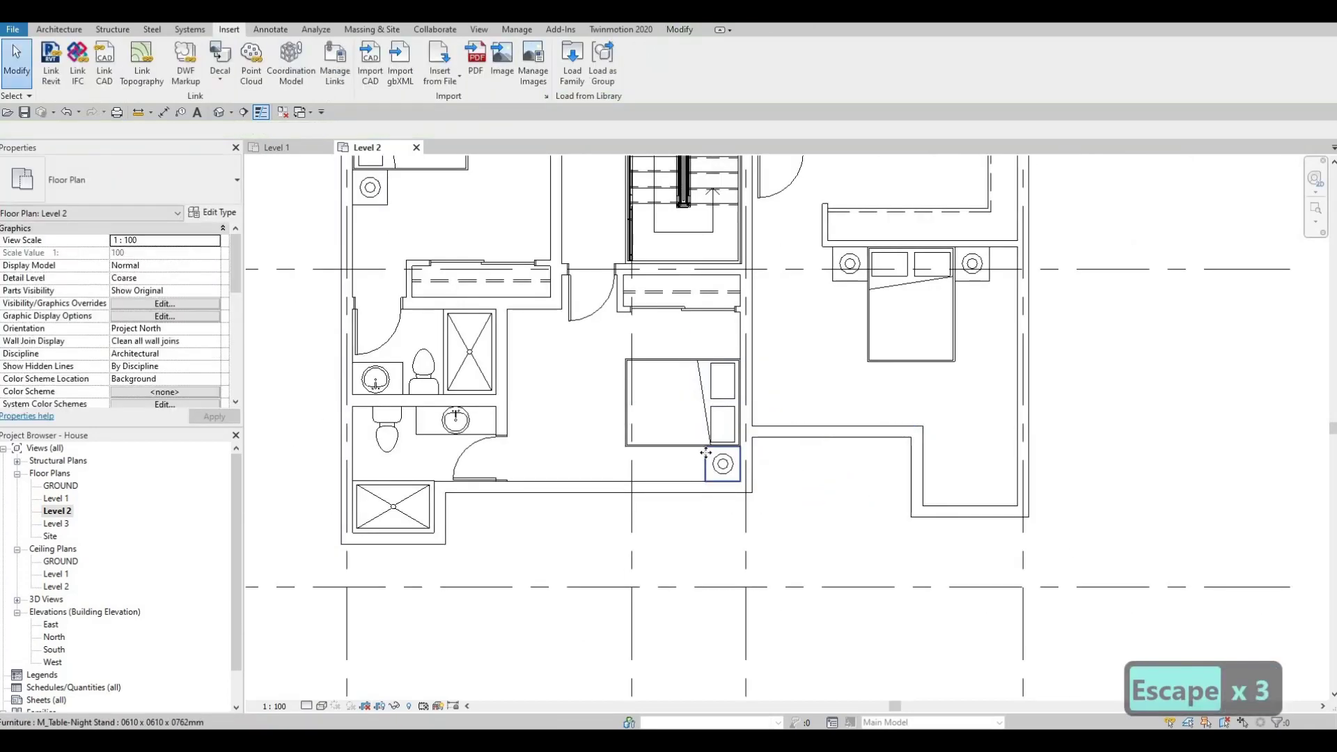
Create a similar night stand and place it against the wall on the closet side of the lower middle bedroom's bed
{"action": "left_click", "coordinate": [706, 443]}
{"action": "key", "text": "c"}
{"action": "key", "text": "s"}
{"action": "scroll", "coordinate": [724, 293], "scroll_direction": "up", "scroll_amount": 3}
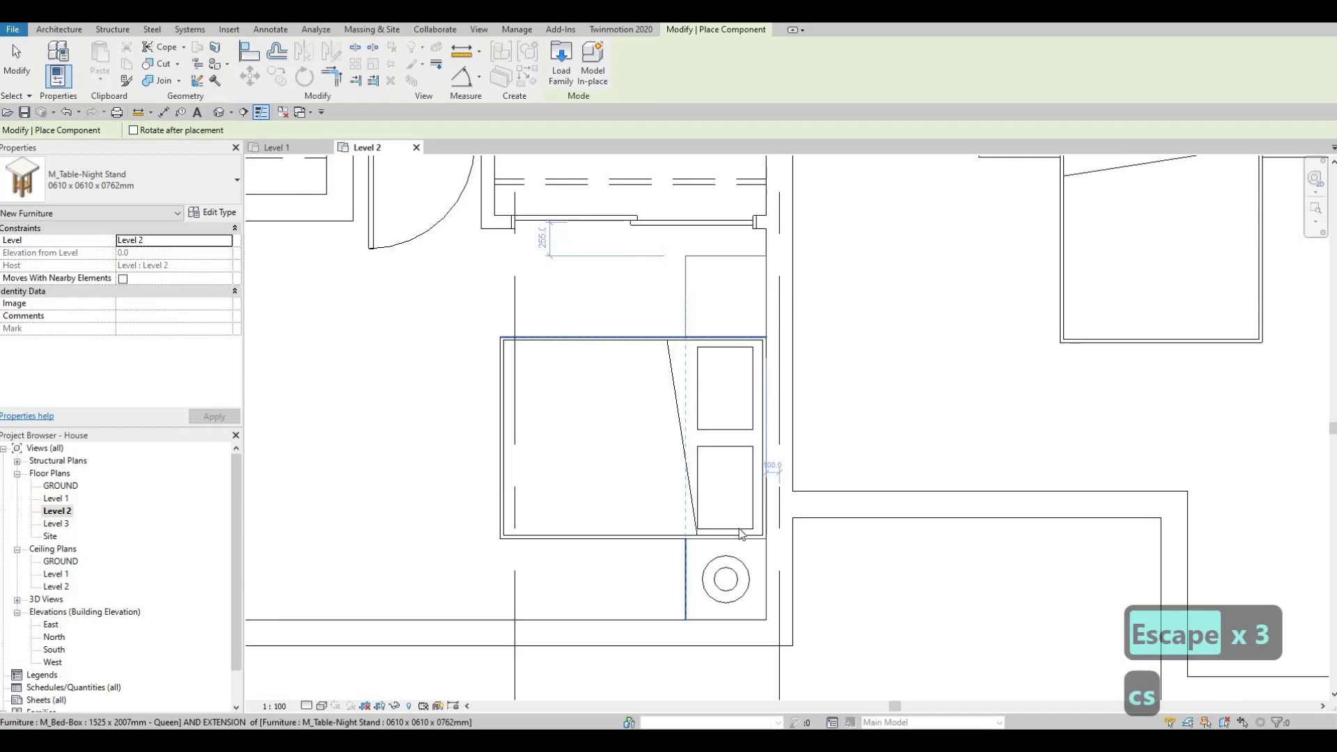
{"action": "key", "text": "Escape"}
{"action": "key", "text": "Escape"}
{"action": "key", "text": "Escape"}
Create a similar table lamp and place it on the closet-side night stand of the lower middle bedroom
{"action": "left_click", "coordinate": [736, 533]}
{"action": "key", "text": "c"}
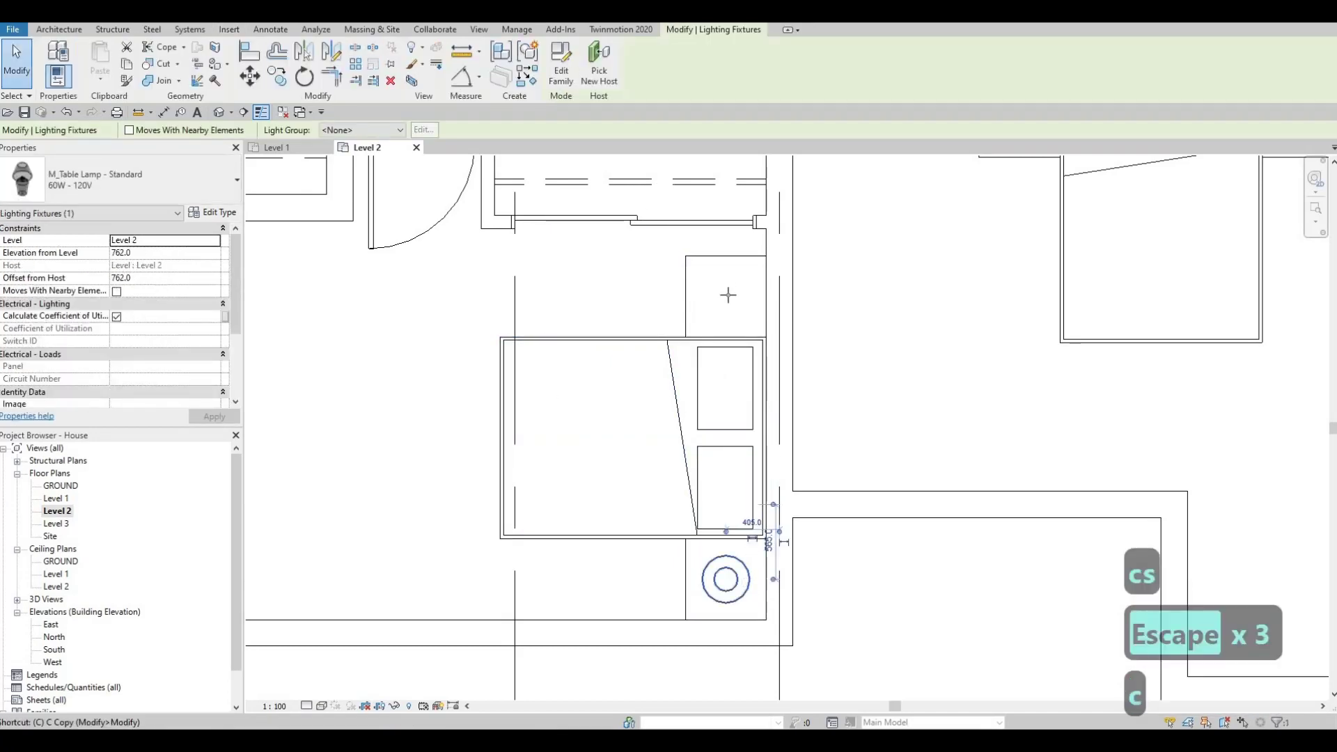
{"action": "key", "text": "s"}
{"action": "scroll", "coordinate": [727, 295], "scroll_direction": "up", "scroll_amount": 2}
{"action": "scroll", "coordinate": [702, 300], "scroll_direction": "down", "scroll_amount": 5}
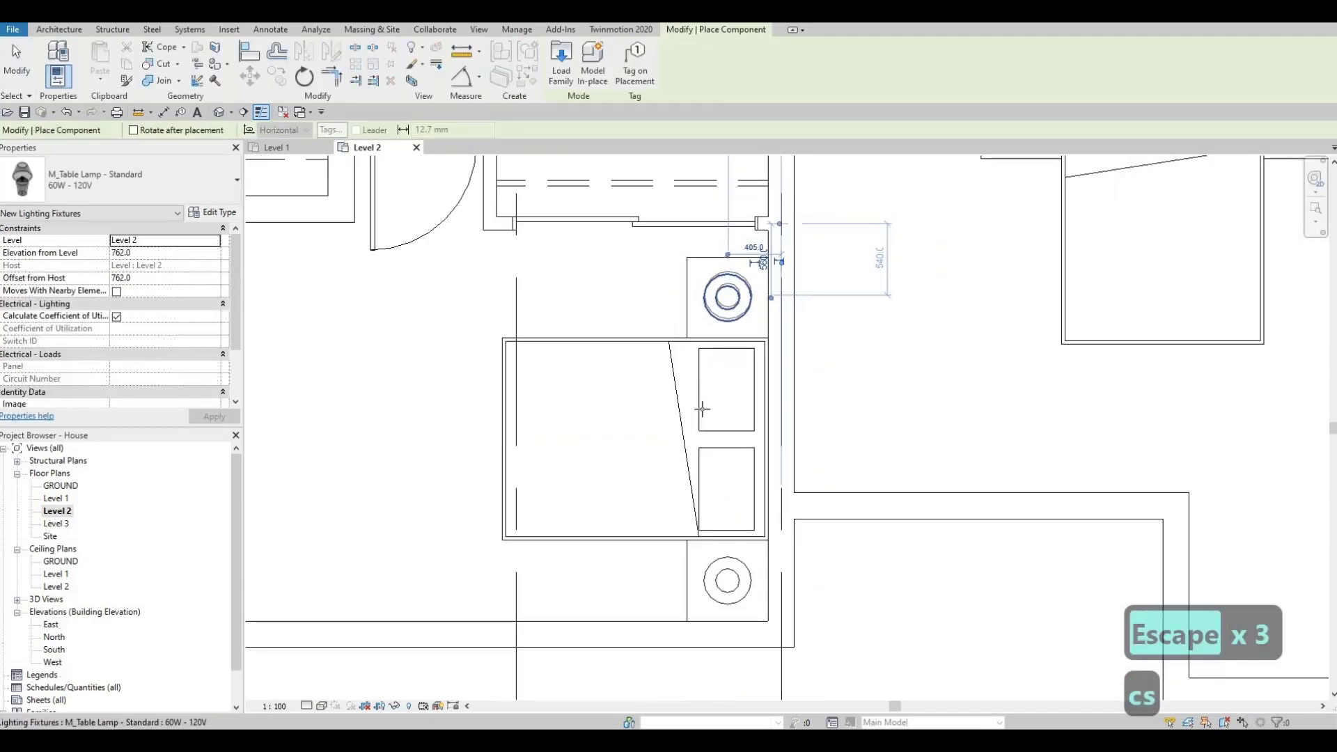
{"action": "key", "text": "Escape"}
{"action": "key", "text": "Escape"}
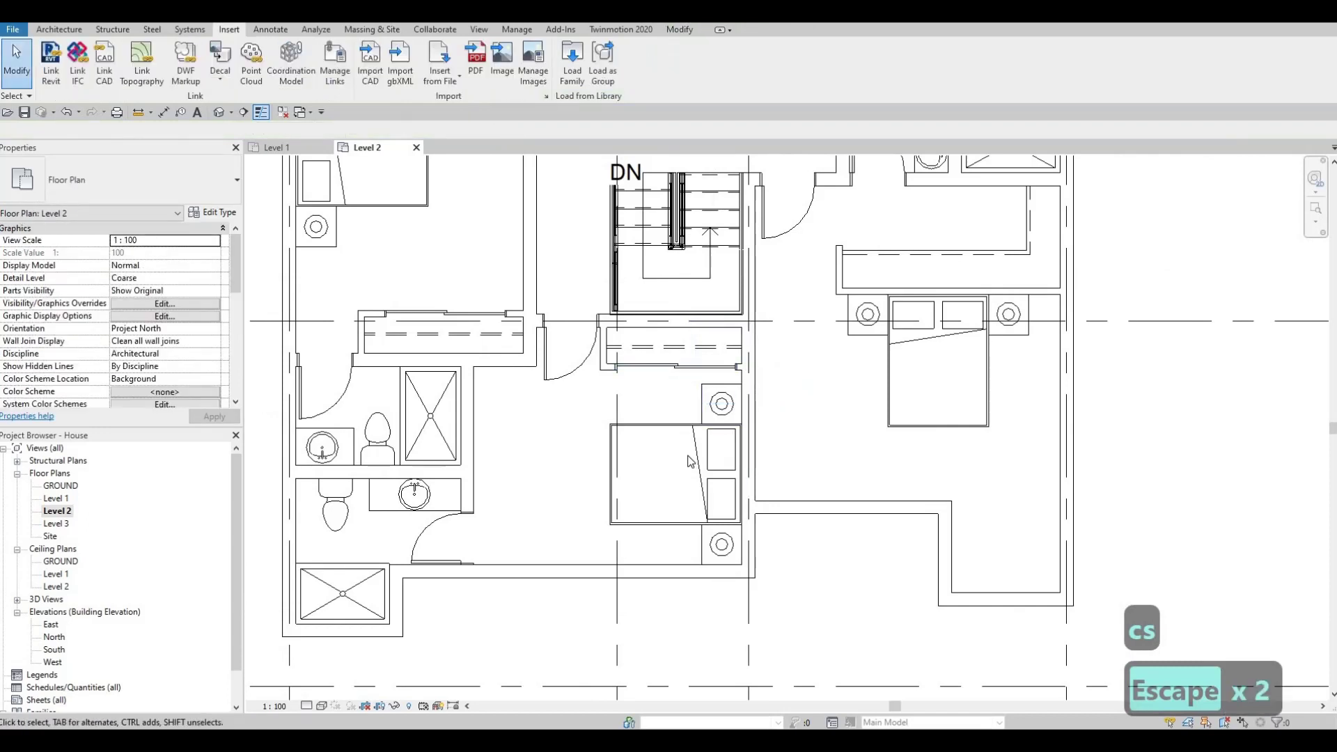
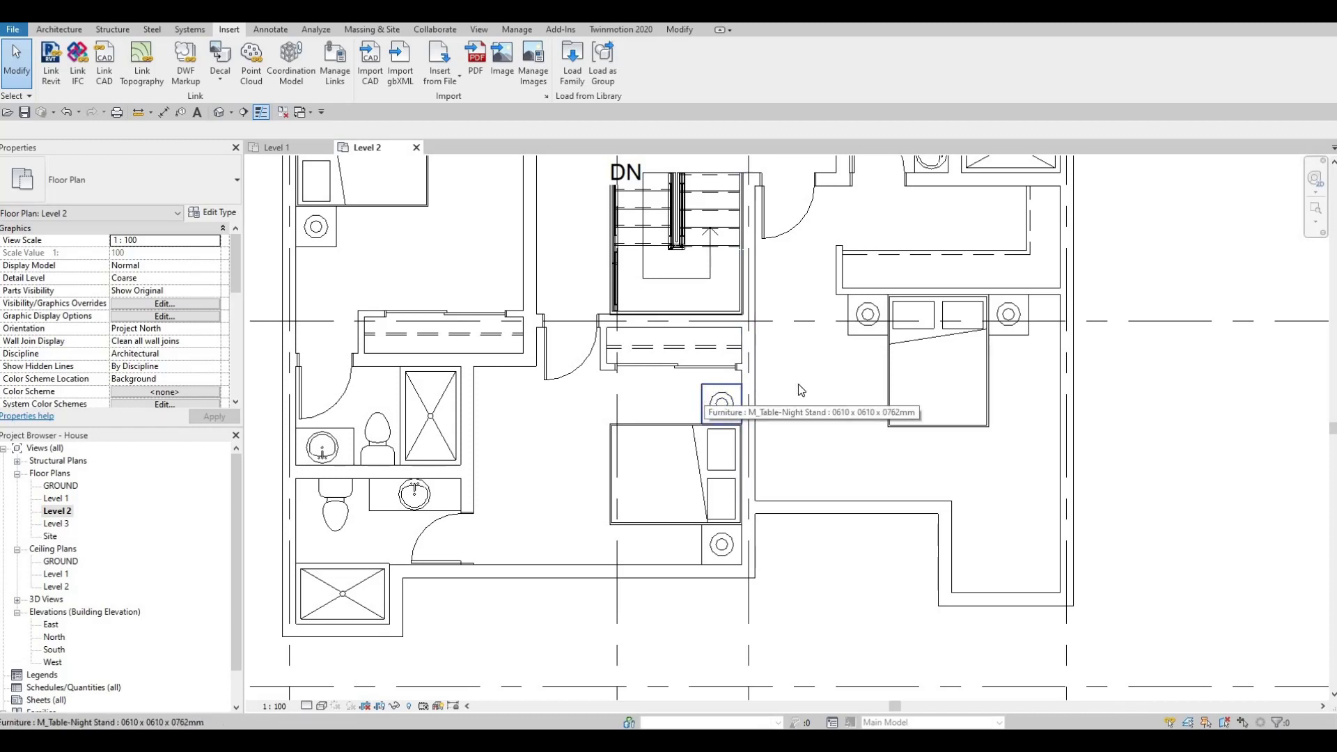
Examine the furnished bedrooms and the exterior walls across the Level 2 floor plan
{"action": "scroll", "coordinate": [783, 410], "scroll_direction": "down", "scroll_amount": 4}
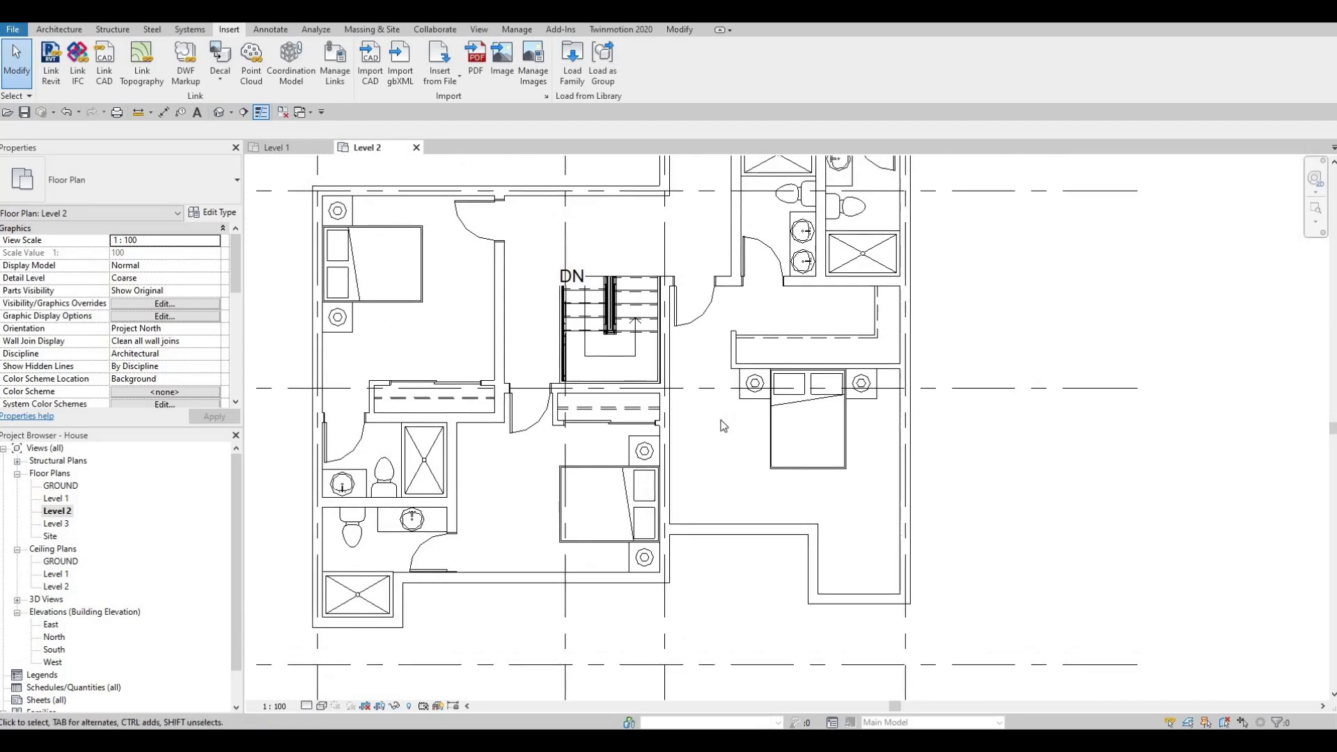
{"action": "key", "text": "Escape"}
{"action": "middle_click_drag", "start_coordinate": [710, 397], "coordinate": [666, 411]}
{"action": "middle_click_drag", "start_coordinate": [716, 457], "coordinate": [719, 431]}
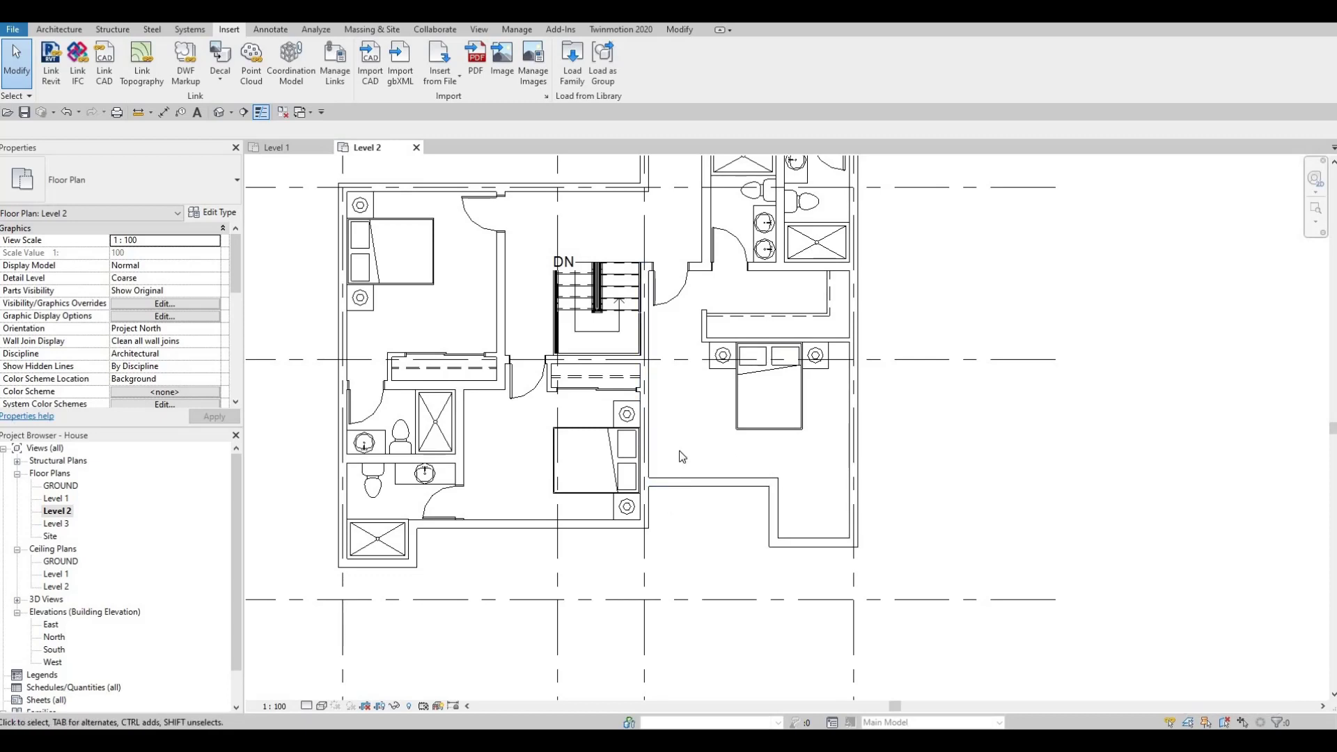
{"action": "middle_click_drag", "start_coordinate": [714, 477], "coordinate": [715, 513]}
{"action": "key", "text": "Escape"}
{"action": "middle_click_drag", "start_coordinate": [725, 437], "coordinate": [728, 510]}
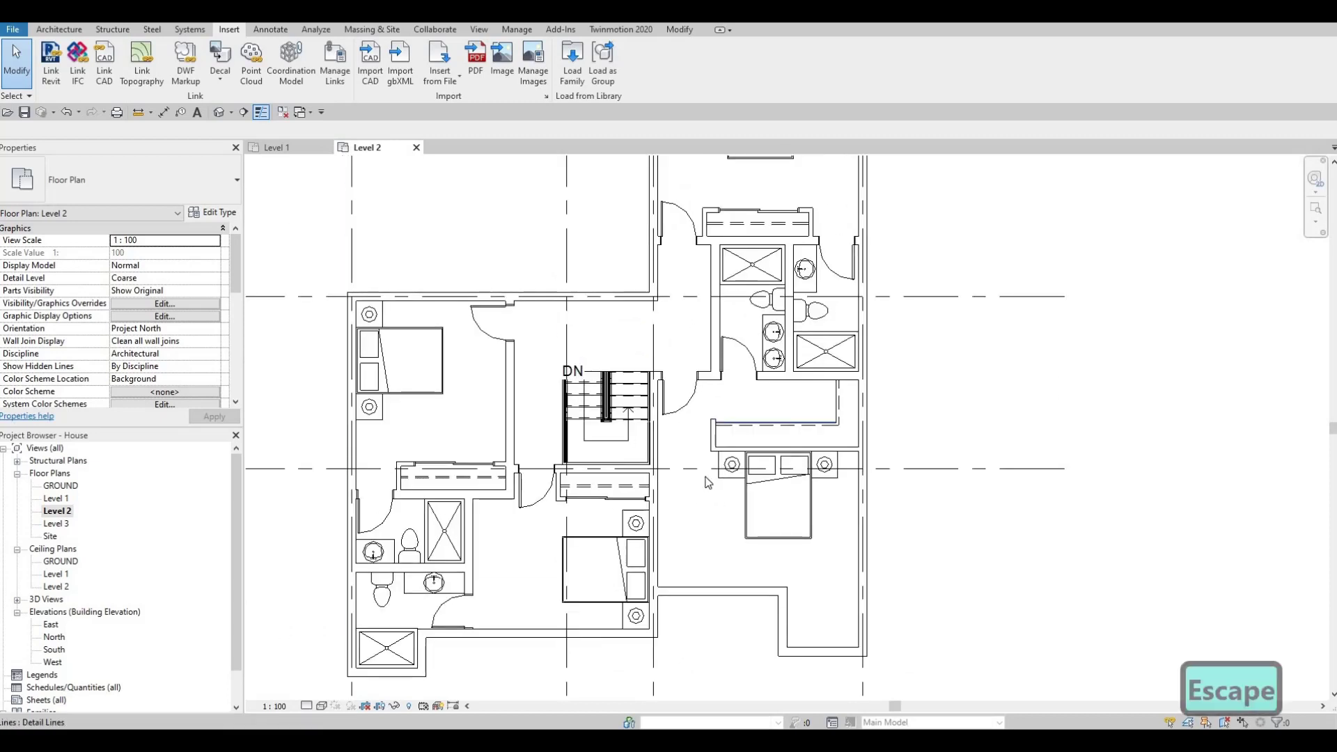
{"action": "middle_click_drag", "start_coordinate": [723, 369], "coordinate": [754, 344]}
{"action": "middle_click_drag", "start_coordinate": [710, 492], "coordinate": [743, 325]}
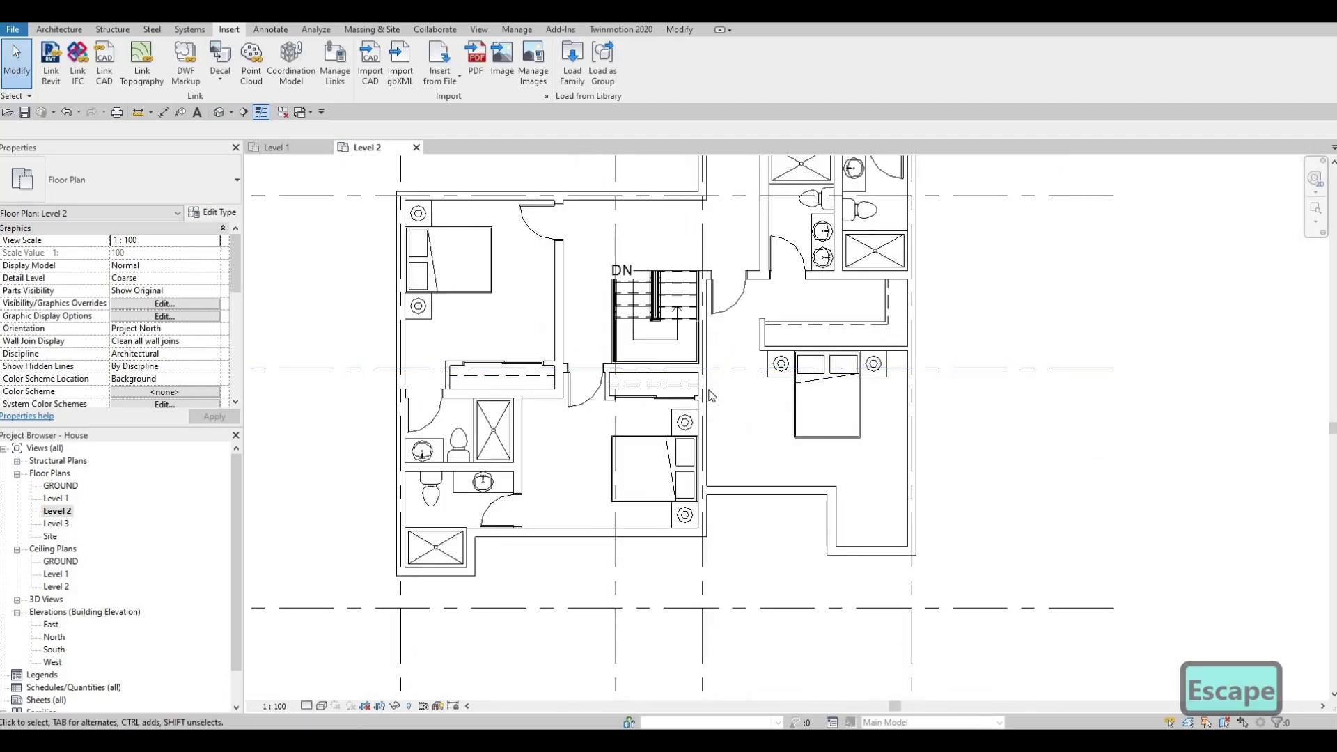
{"action": "middle_click_drag", "start_coordinate": [775, 509], "coordinate": [777, 427]}
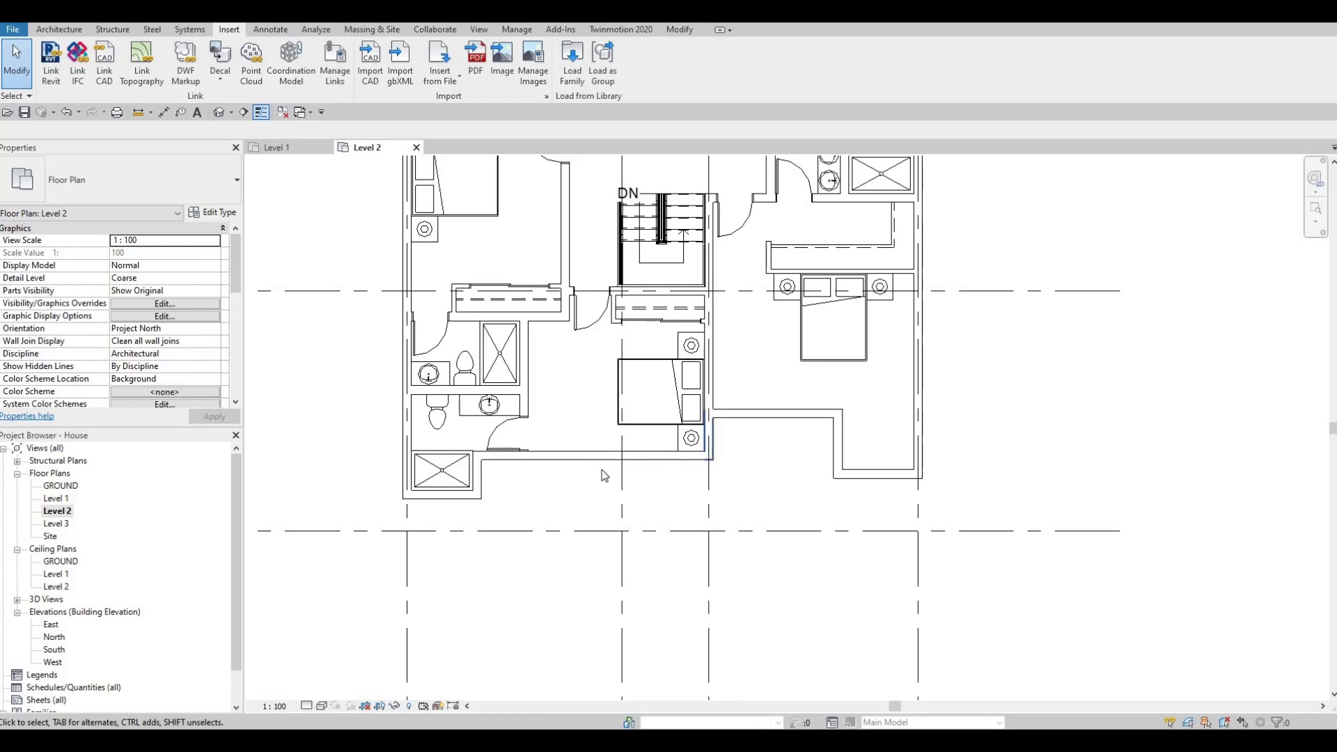
{"action": "middle_click_drag", "start_coordinate": [616, 548], "coordinate": [634, 577]}
{"action": "key", "text": "Escape"}
{"action": "scroll", "coordinate": [659, 510], "scroll_direction": "down", "scroll_amount": 2}
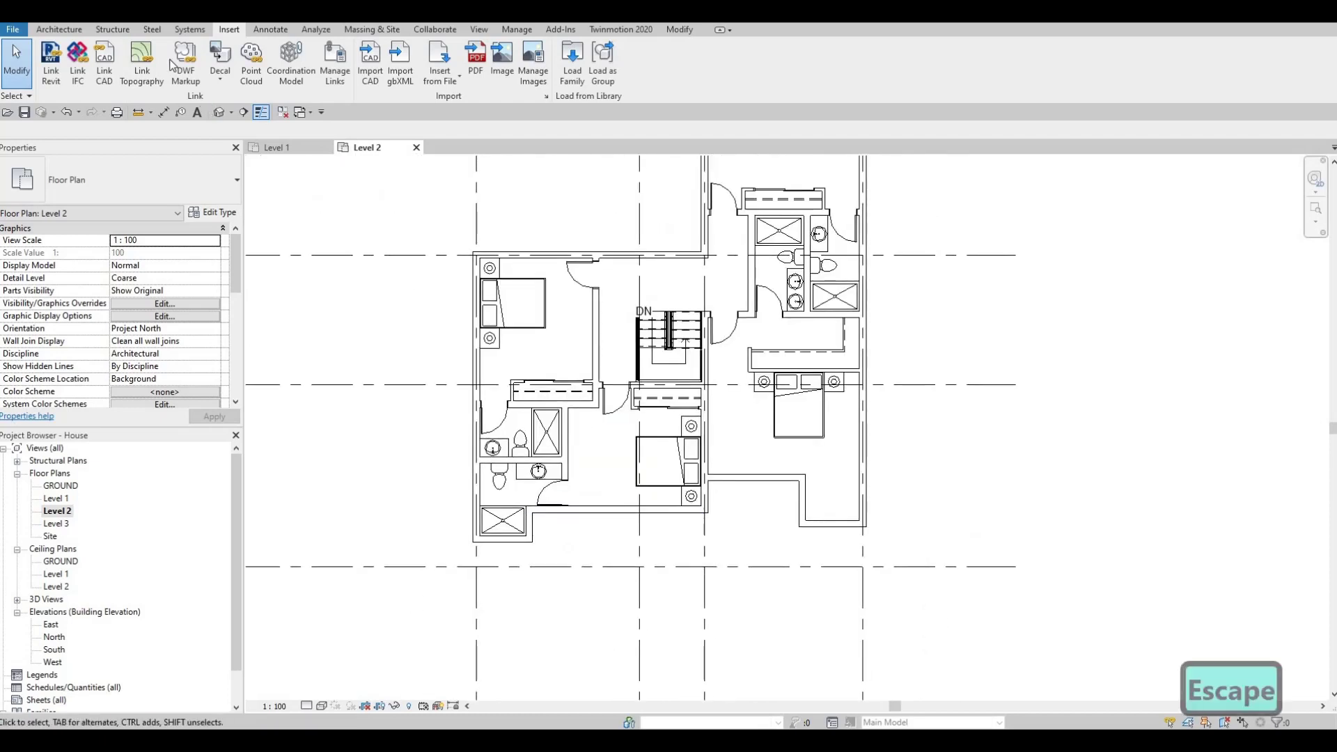
Draw a 2400 mm long Curtain Wall from Level 2 up to Level 3 within the left bedroom's upper exterior wall
{"action": "left_click", "coordinate": [60, 30]}
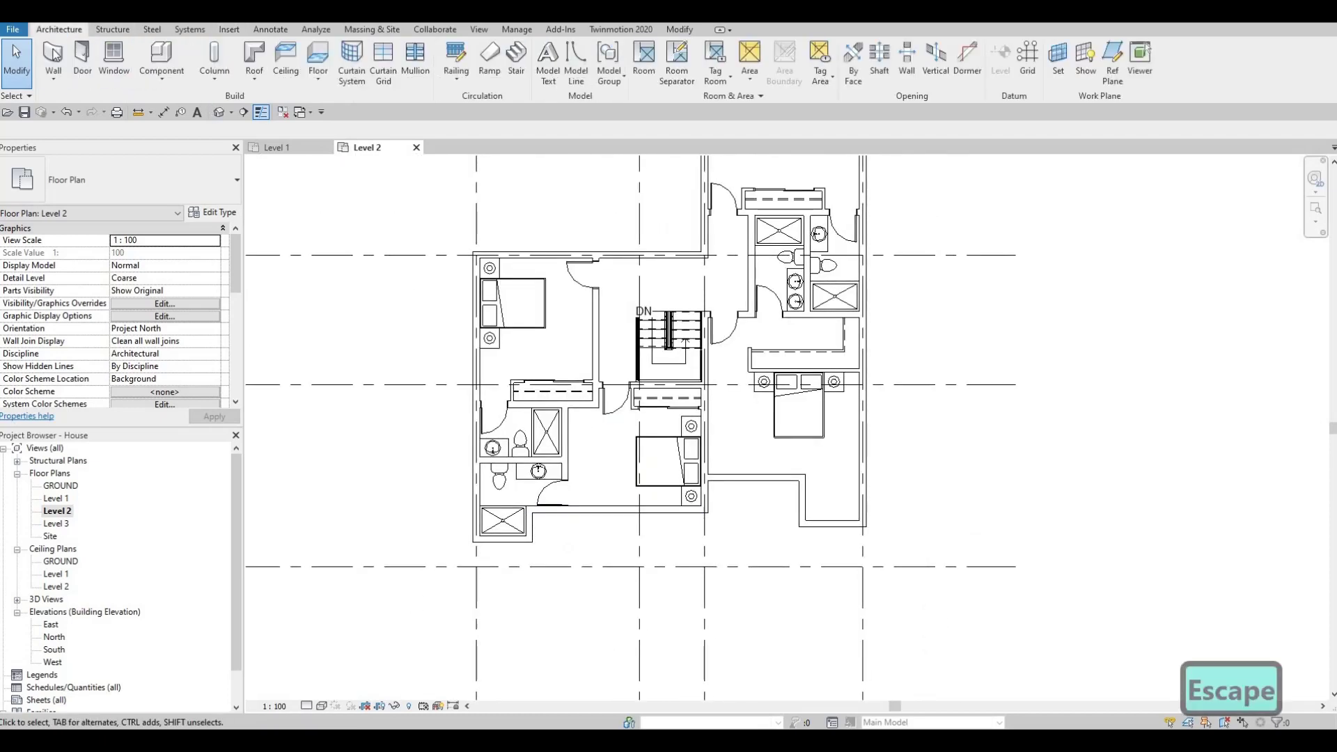
{"action": "left_click", "coordinate": [128, 182]}
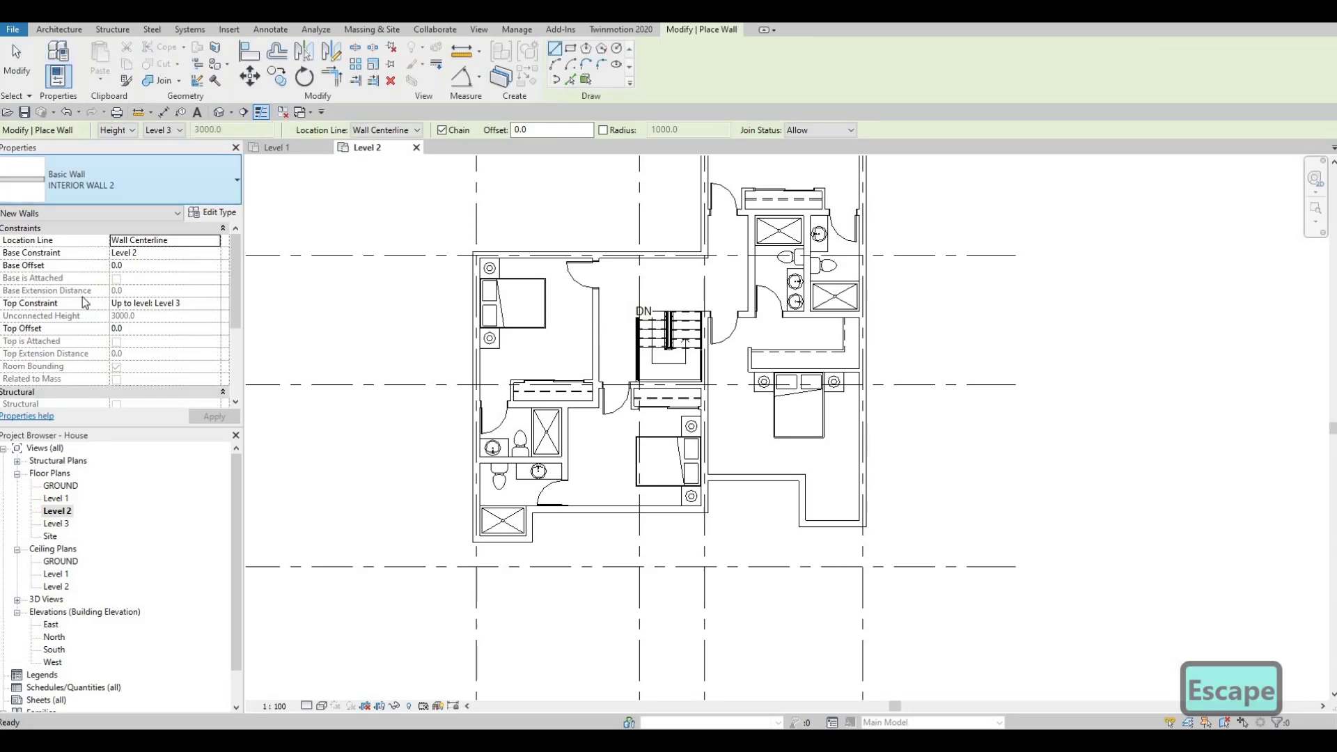
{"action": "left_click", "coordinate": [49, 358]}
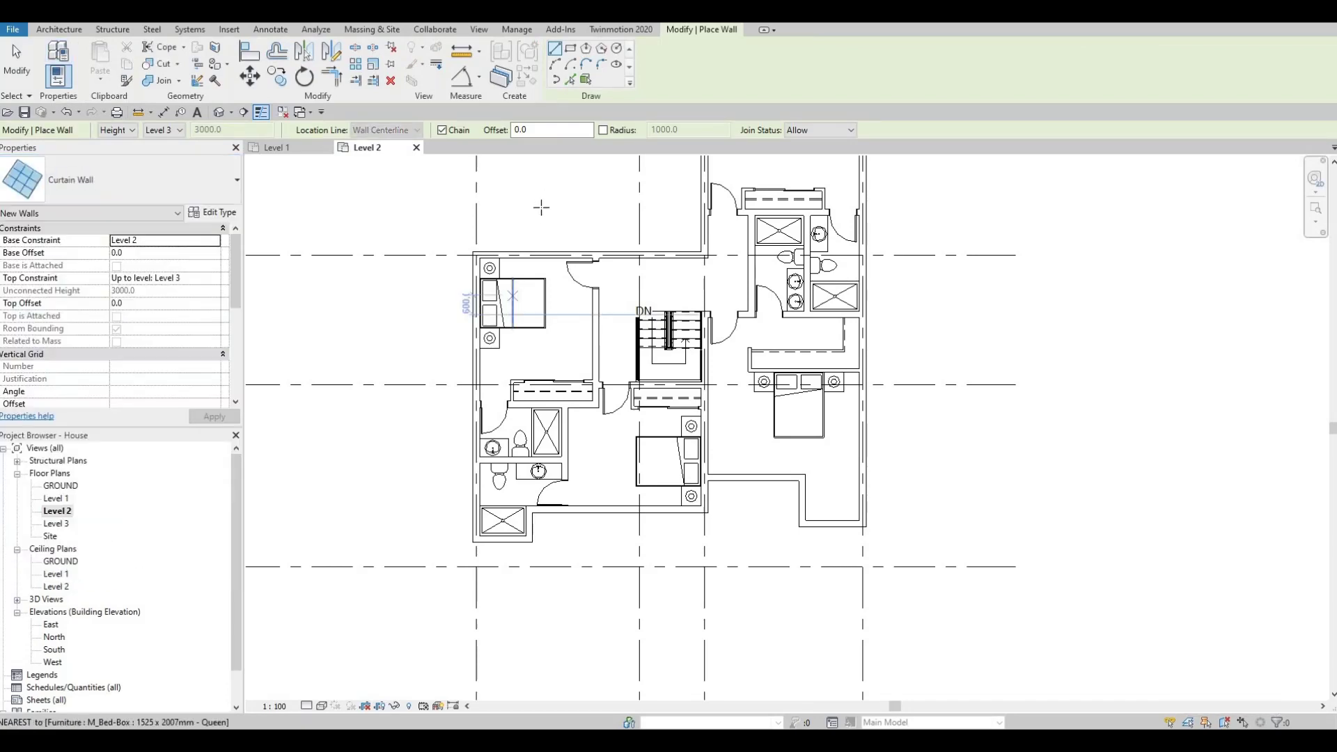
{"action": "scroll", "coordinate": [541, 205], "scroll_direction": "up", "scroll_amount": 1}
{"action": "scroll", "coordinate": [517, 229], "scroll_direction": "up", "scroll_amount": 3}
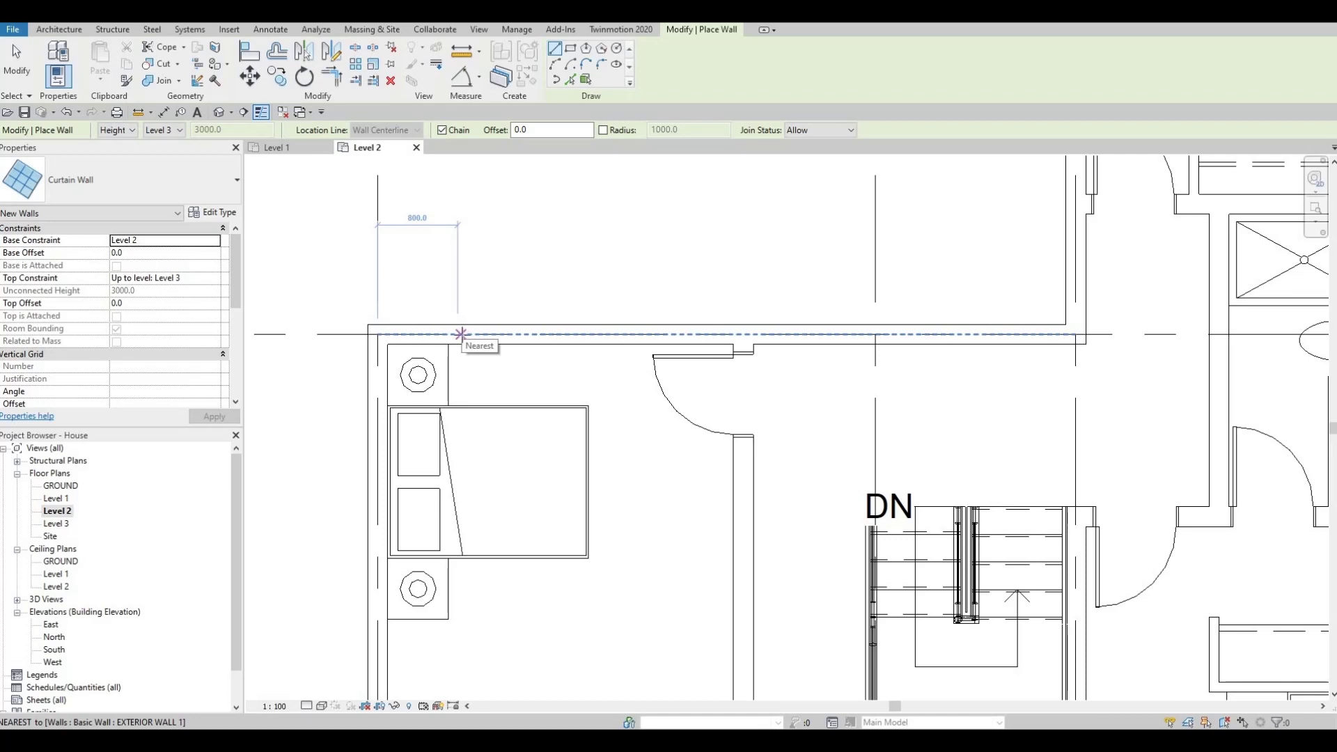
{"action": "left_click", "coordinate": [450, 333]}
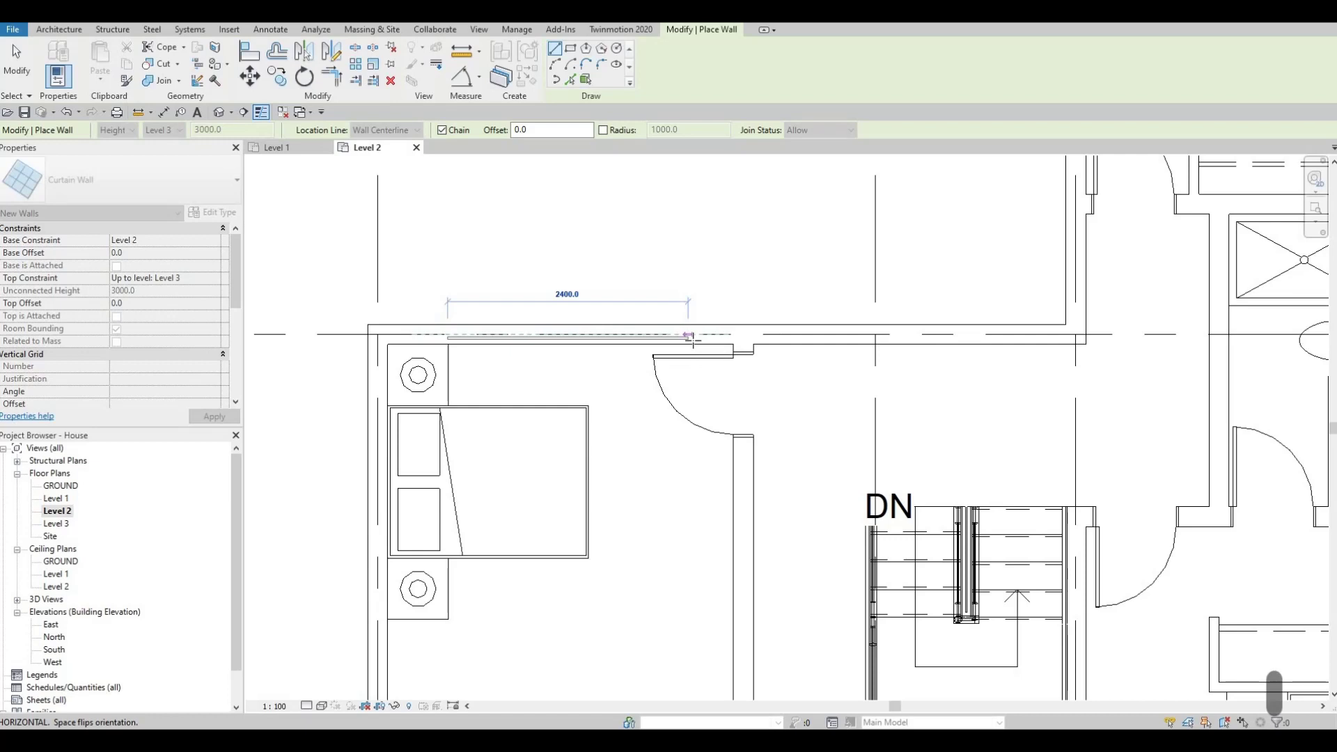
{"action": "left_click", "coordinate": [689, 335]}
{"action": "key", "text": "Escape"}
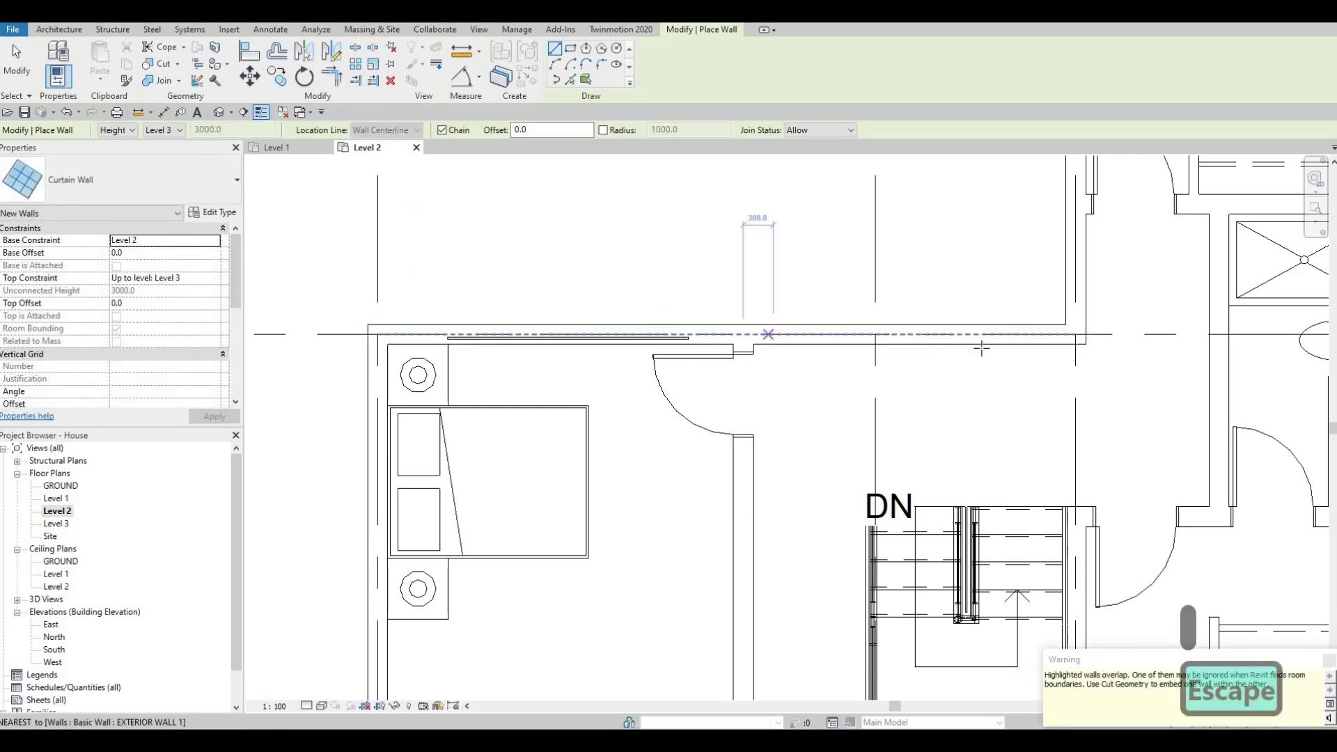
Draw a curtain wall along the stair hall's upper exterior wall, from the bedroom door partition toward the inner building corner
{"action": "left_click", "coordinate": [771, 334]}
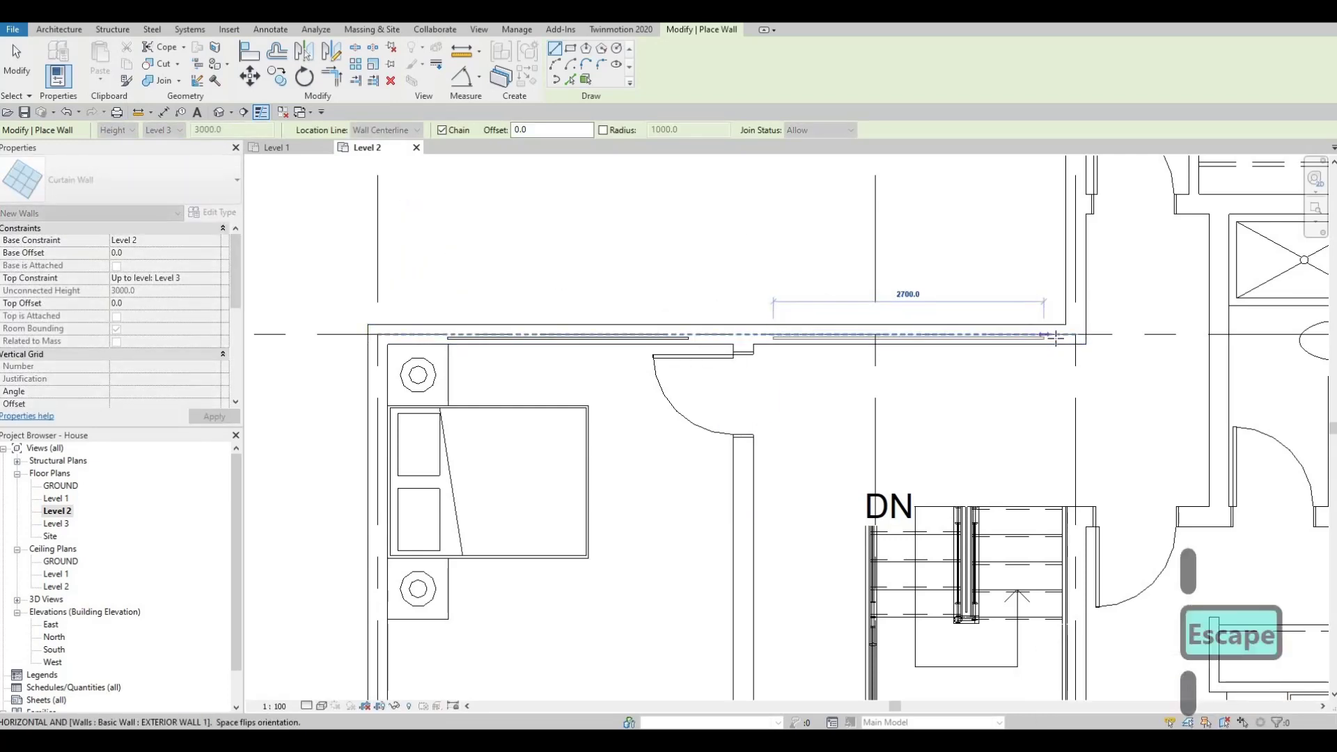
{"action": "left_click", "coordinate": [1054, 334]}
{"action": "key", "text": "Escape"}
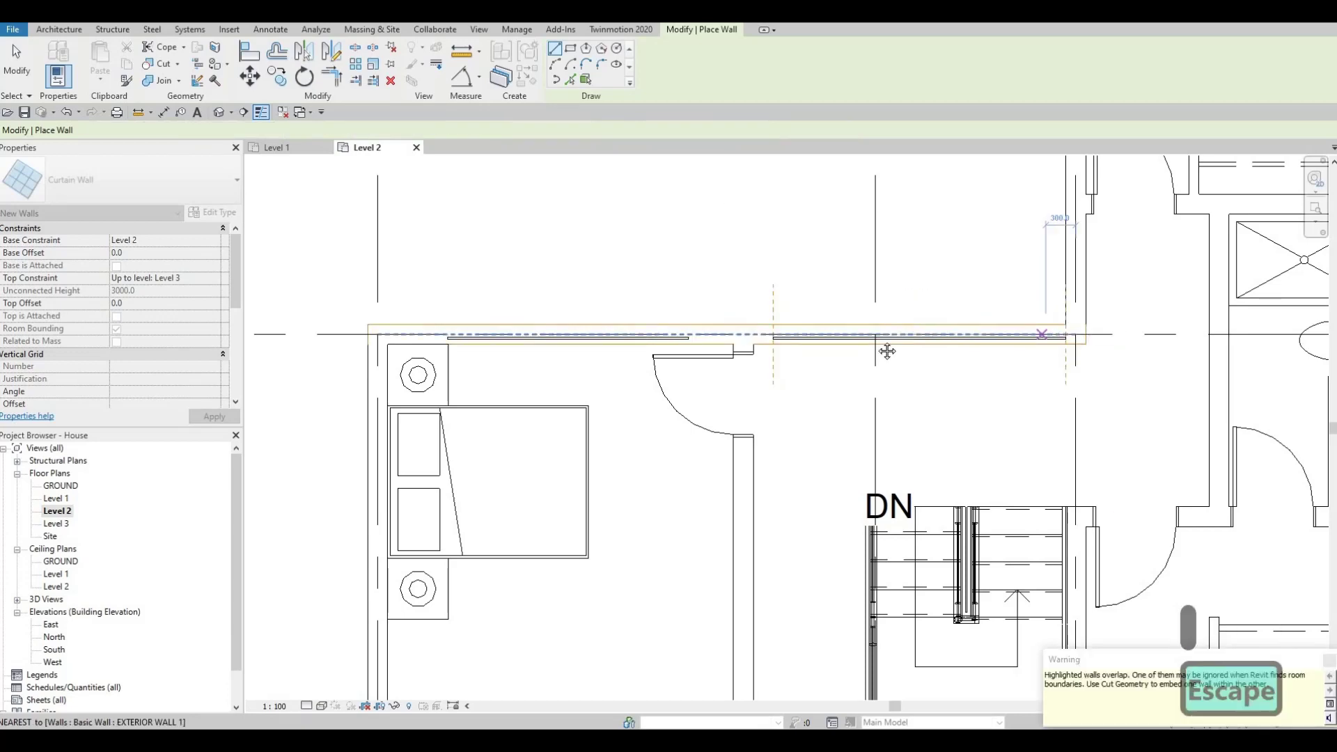
Draw a curtain wall within the upper bedroom's left exterior wall, from near its upper corner down to the bedroom door
{"action": "scroll", "coordinate": [898, 344], "scroll_direction": "down", "scroll_amount": 3}
{"action": "middle_click_drag", "start_coordinate": [859, 399], "coordinate": [716, 492]}
{"action": "middle_click_drag", "start_coordinate": [872, 258], "coordinate": [847, 399]}
{"action": "scroll", "coordinate": [855, 279], "scroll_direction": "up", "scroll_amount": 2}
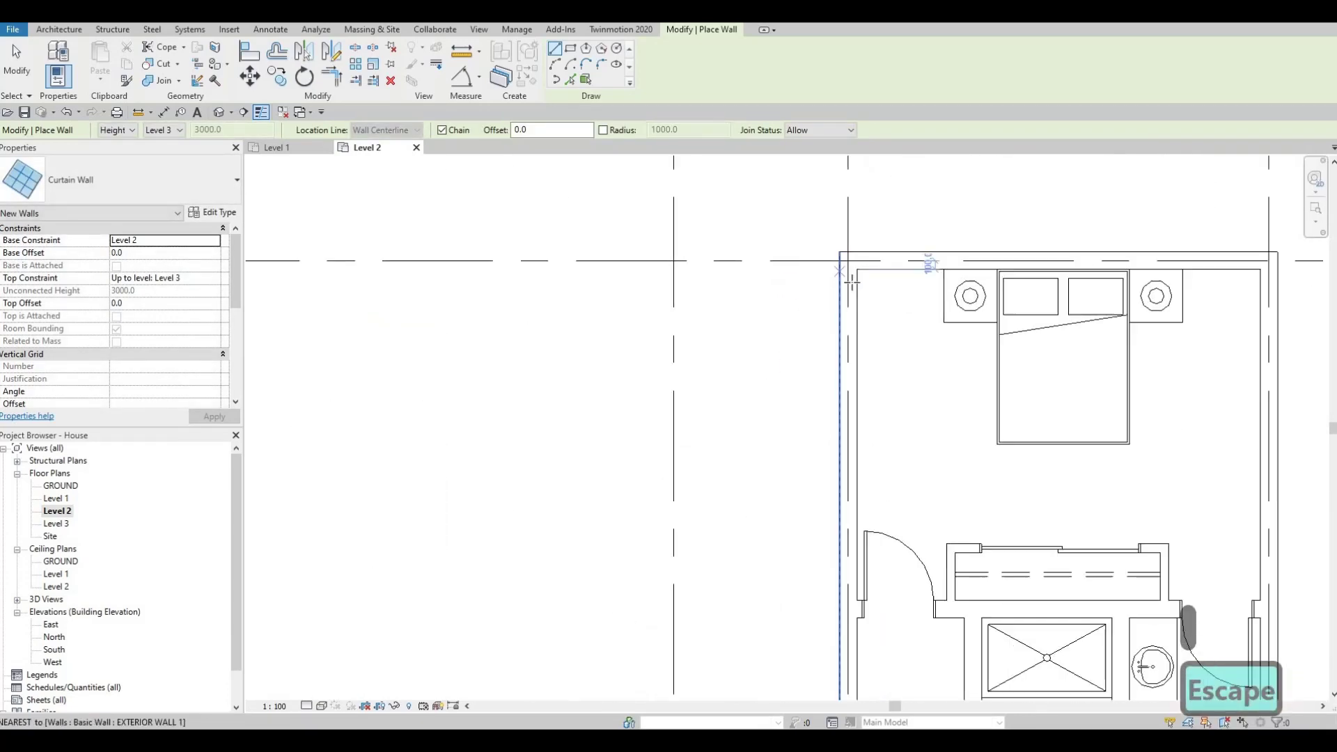
{"action": "left_click", "coordinate": [848, 280]}
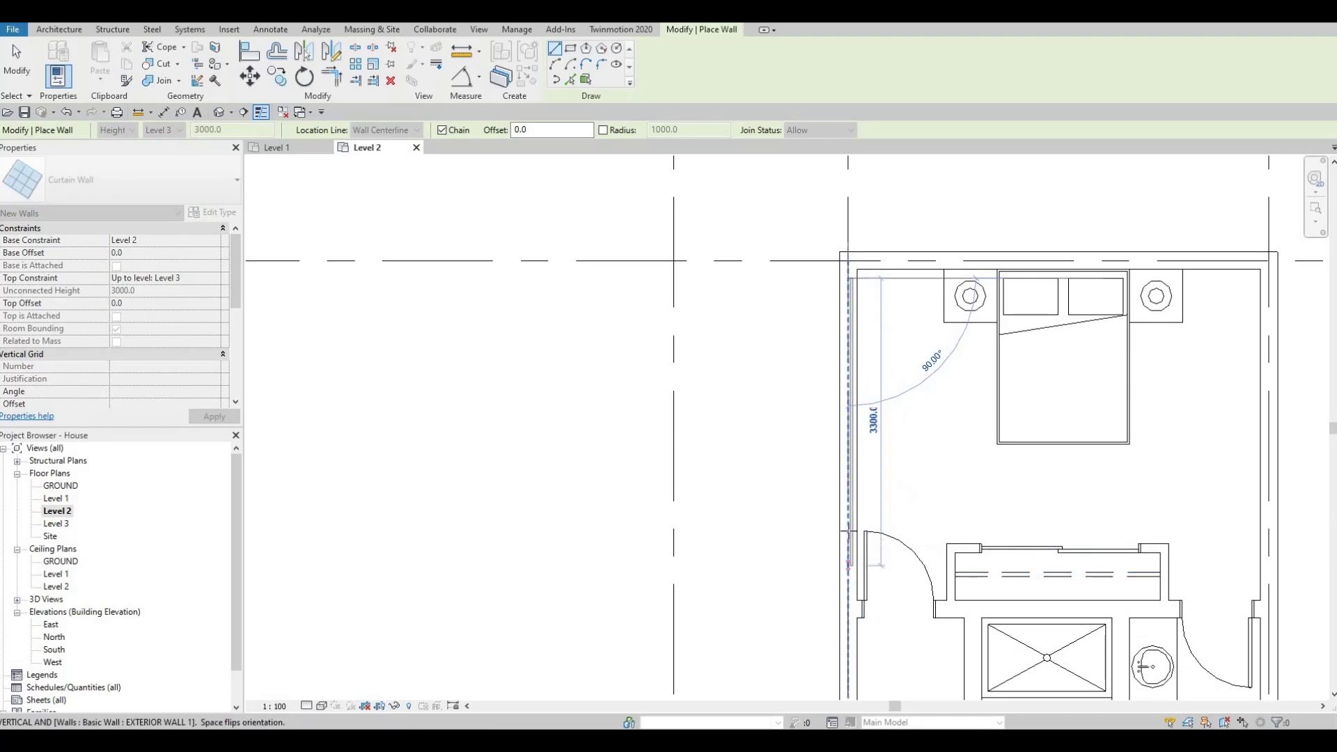
{"action": "left_click", "coordinate": [839, 479]}
{"action": "key", "text": "Escape"}
{"action": "scroll", "coordinate": [811, 376], "scroll_direction": "down", "scroll_amount": 4}
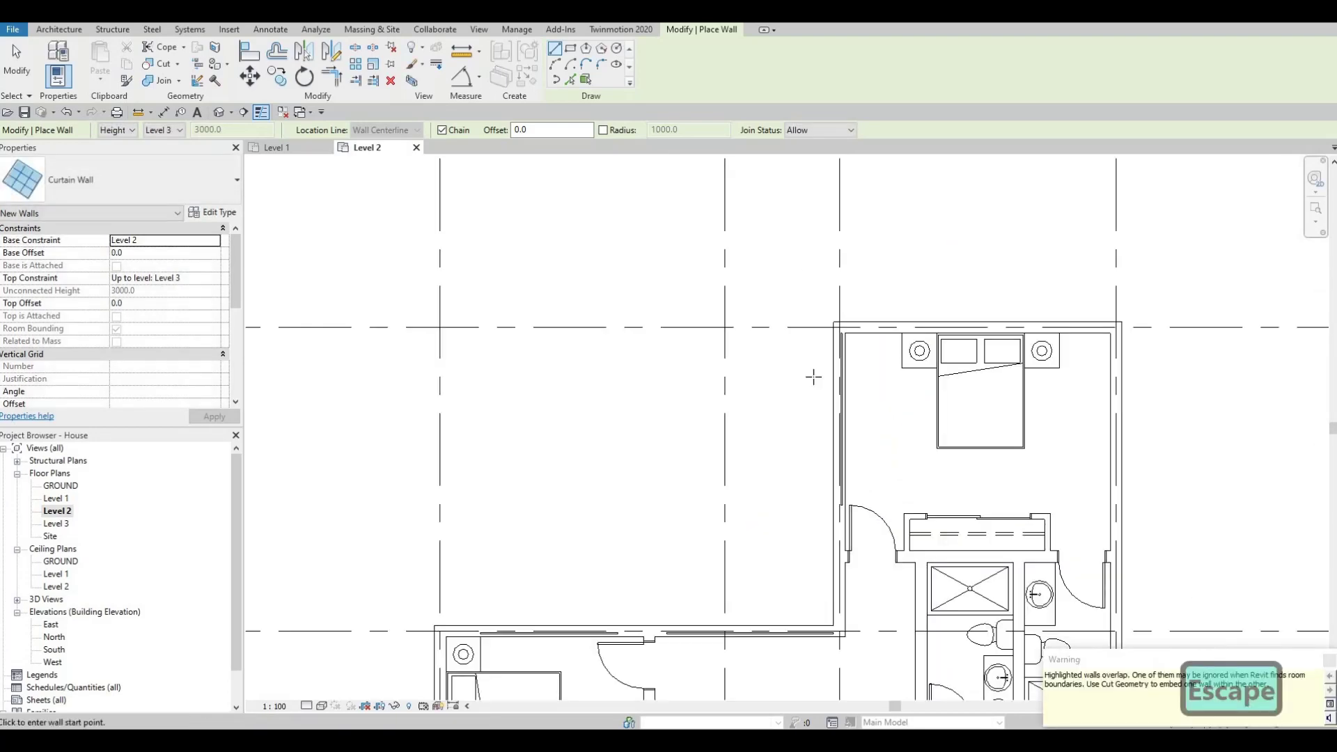
Shorten the upper bedroom's left curtain wall to 2800 mm by moving its upper end 300 mm from the gridline
{"action": "scroll", "coordinate": [820, 214], "scroll_direction": "up", "scroll_amount": 3}
{"action": "key", "text": "Escape"}
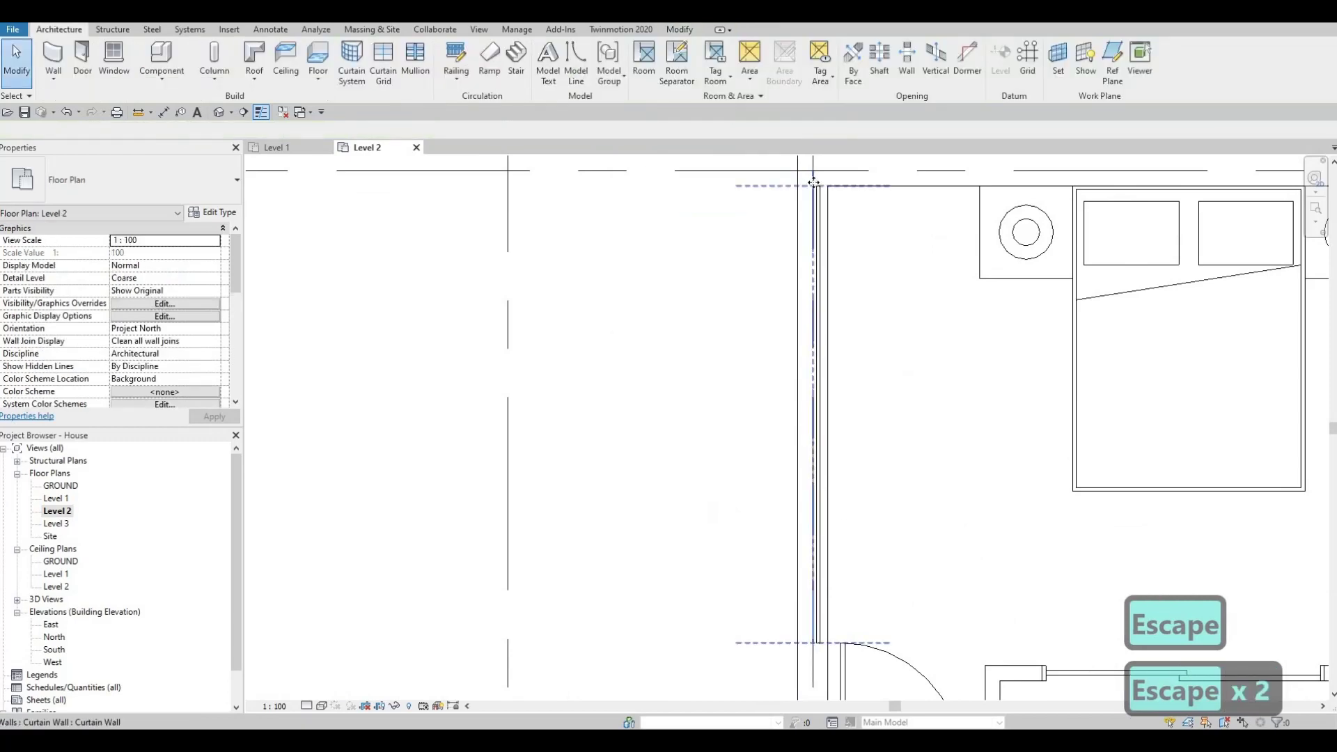
{"action": "left_click", "coordinate": [814, 224]}
{"action": "left_click_drag", "start_coordinate": [812, 171], "coordinate": [812, 216]}
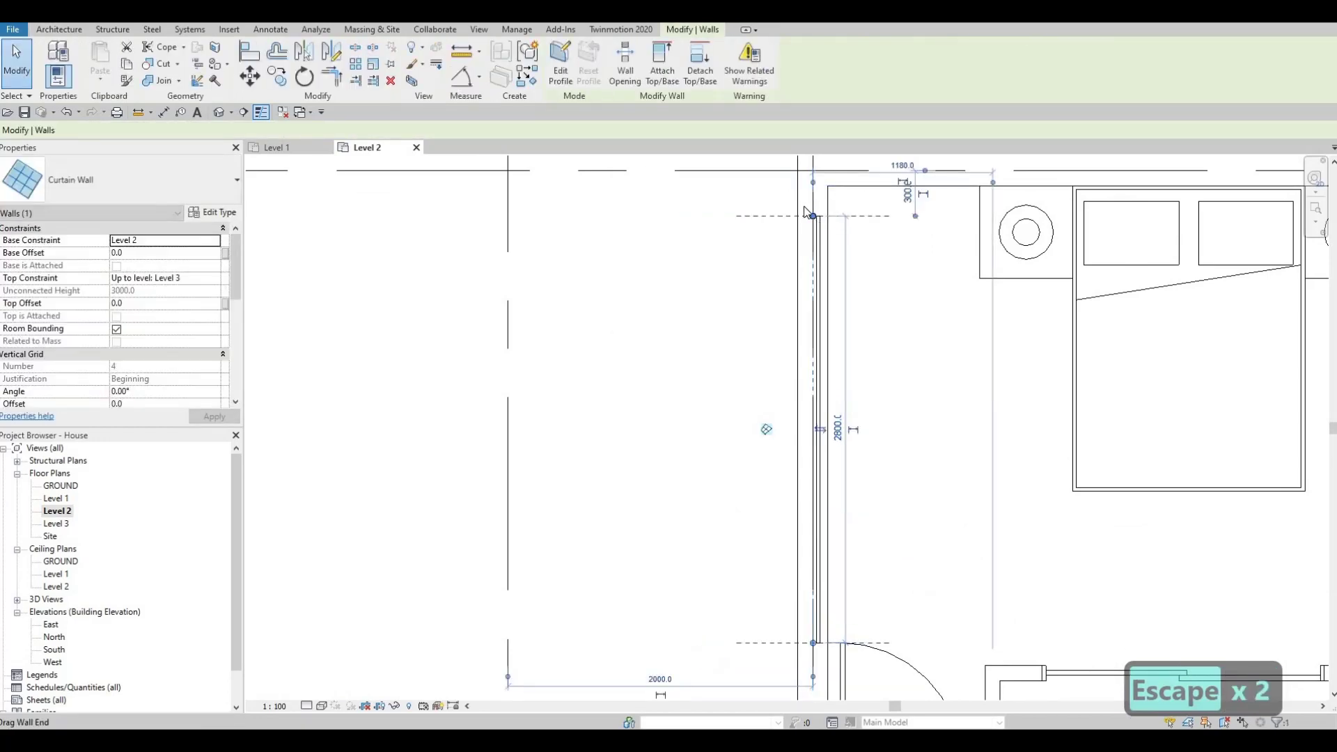
{"action": "key", "text": "Escape"}
Create a similar curtain wall, 2300 mm long, within the recessed lower exterior wall of the lower right bedroom
{"action": "scroll", "coordinate": [819, 306], "scroll_direction": "down", "scroll_amount": 2}
{"action": "middle_click_drag", "start_coordinate": [808, 322], "coordinate": [807, 279]}
{"action": "key", "text": "Escape"}
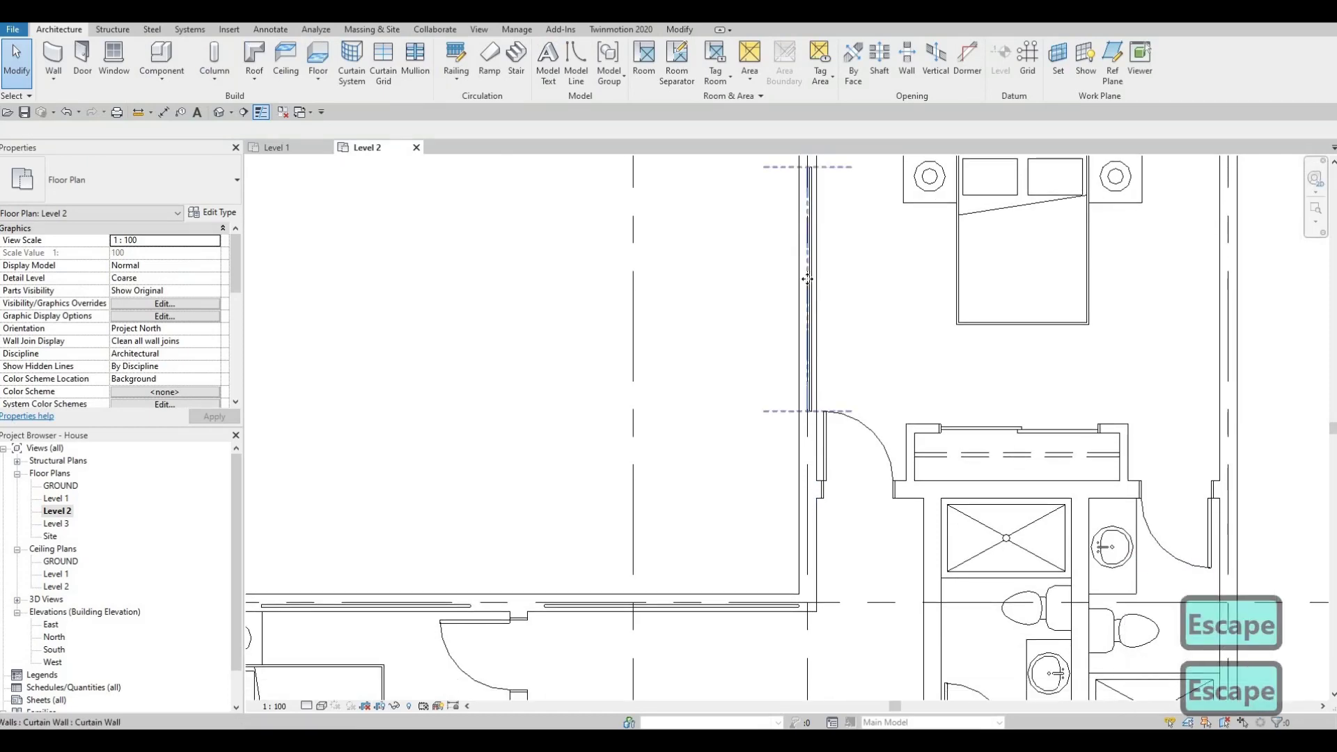
{"action": "left_click", "coordinate": [807, 279]}
{"action": "key", "text": "c"}
{"action": "key", "text": "s"}
{"action": "scroll", "coordinate": [716, 217], "scroll_direction": "down", "scroll_amount": 2}
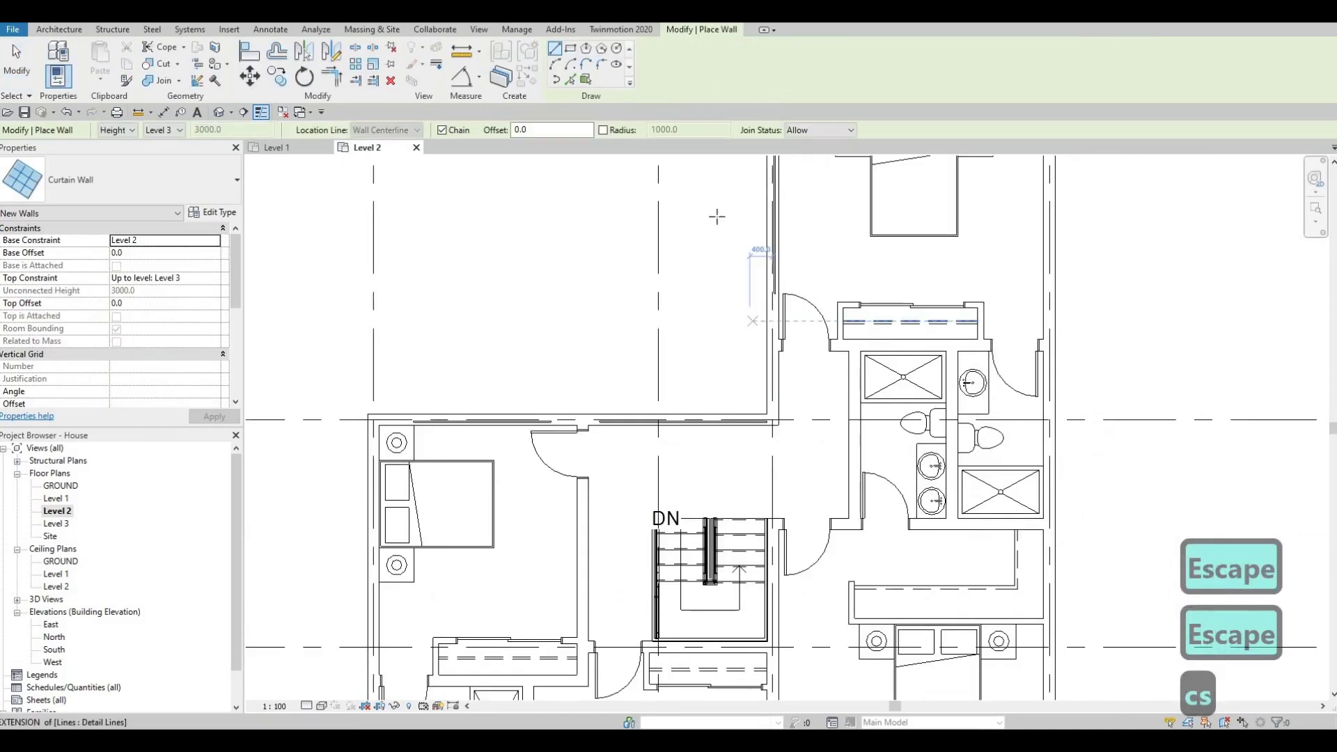
{"action": "scroll", "coordinate": [717, 216], "scroll_direction": "down", "scroll_amount": 2}
{"action": "middle_click_drag", "start_coordinate": [878, 537], "coordinate": [784, 246]}
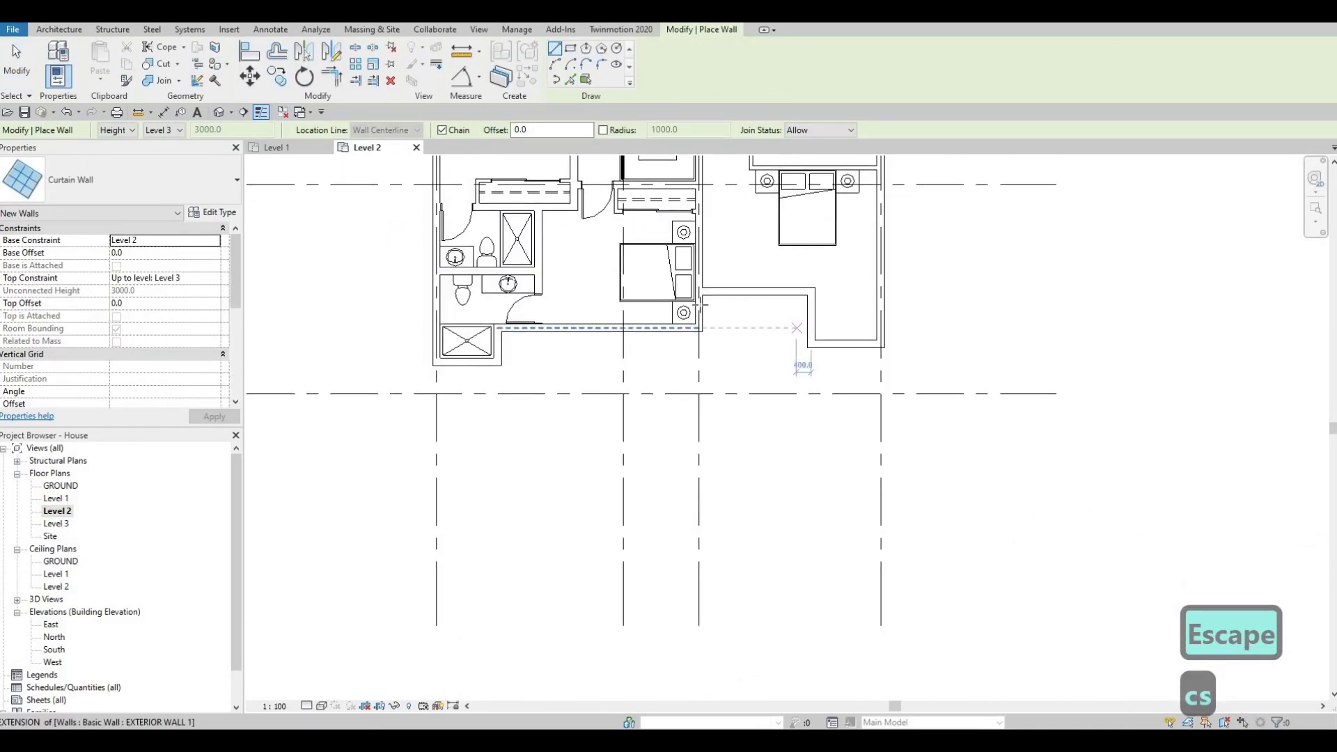
{"action": "scroll", "coordinate": [701, 304], "scroll_direction": "up", "scroll_amount": 4}
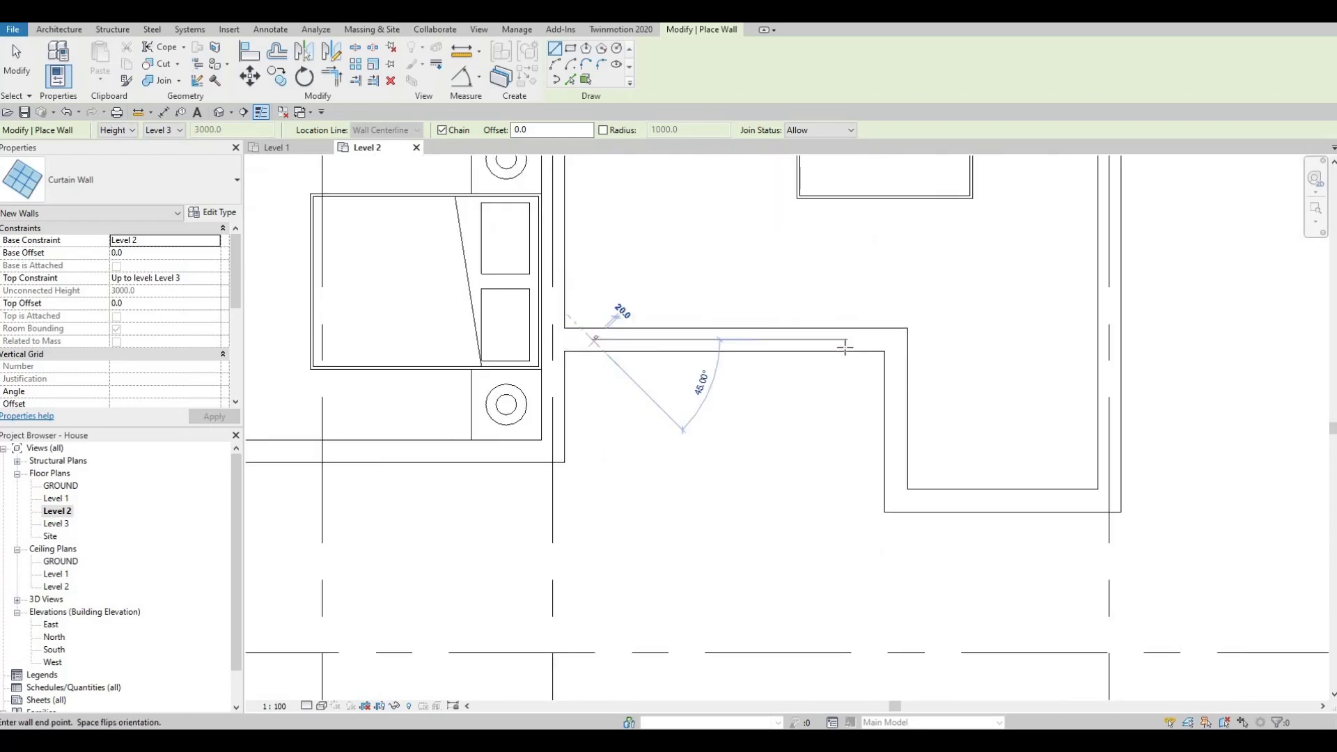
{"action": "left_click", "coordinate": [856, 339]}
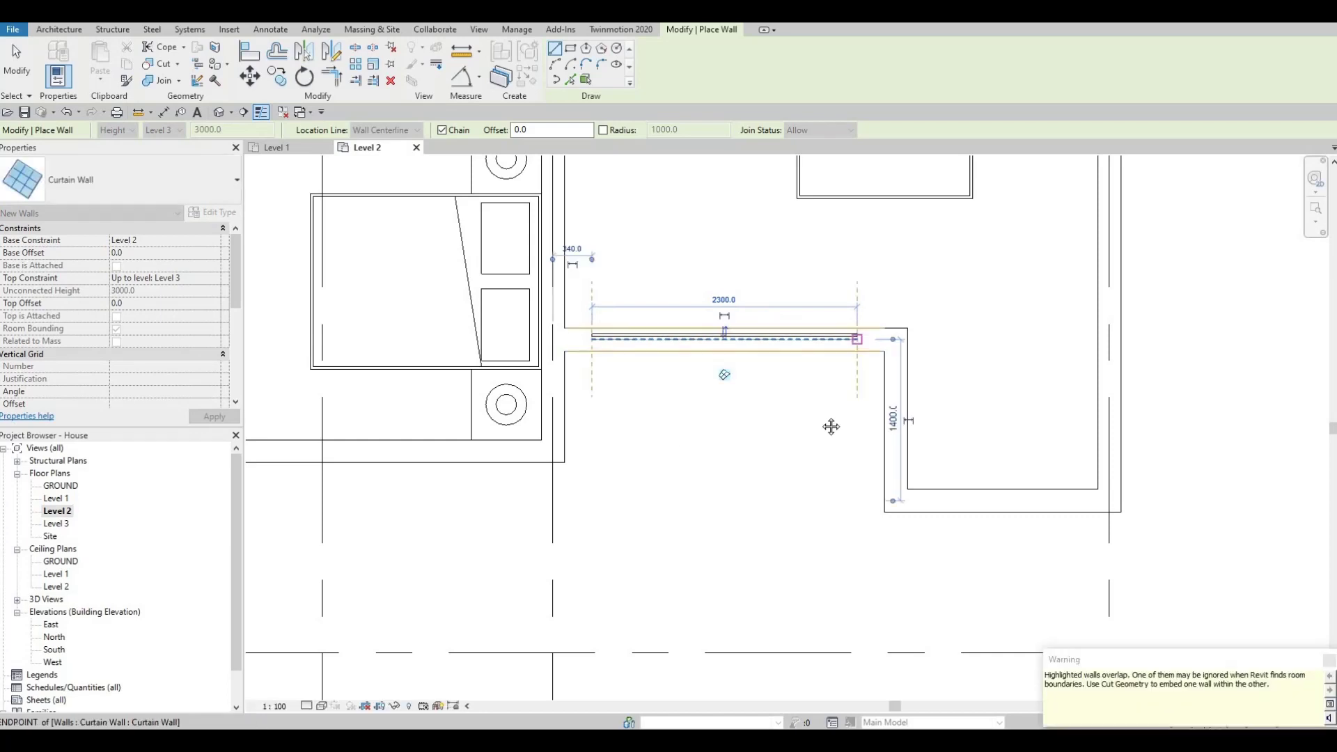
{"action": "key", "text": "Escape"}
Draw a curtain wall within the lower middle bedroom's lower exterior wall, from beside the bathroom door to the night stand
{"action": "scroll", "coordinate": [620, 449], "scroll_direction": "down", "scroll_amount": 1}
{"action": "middle_click_drag", "start_coordinate": [616, 450], "coordinate": [980, 420]}
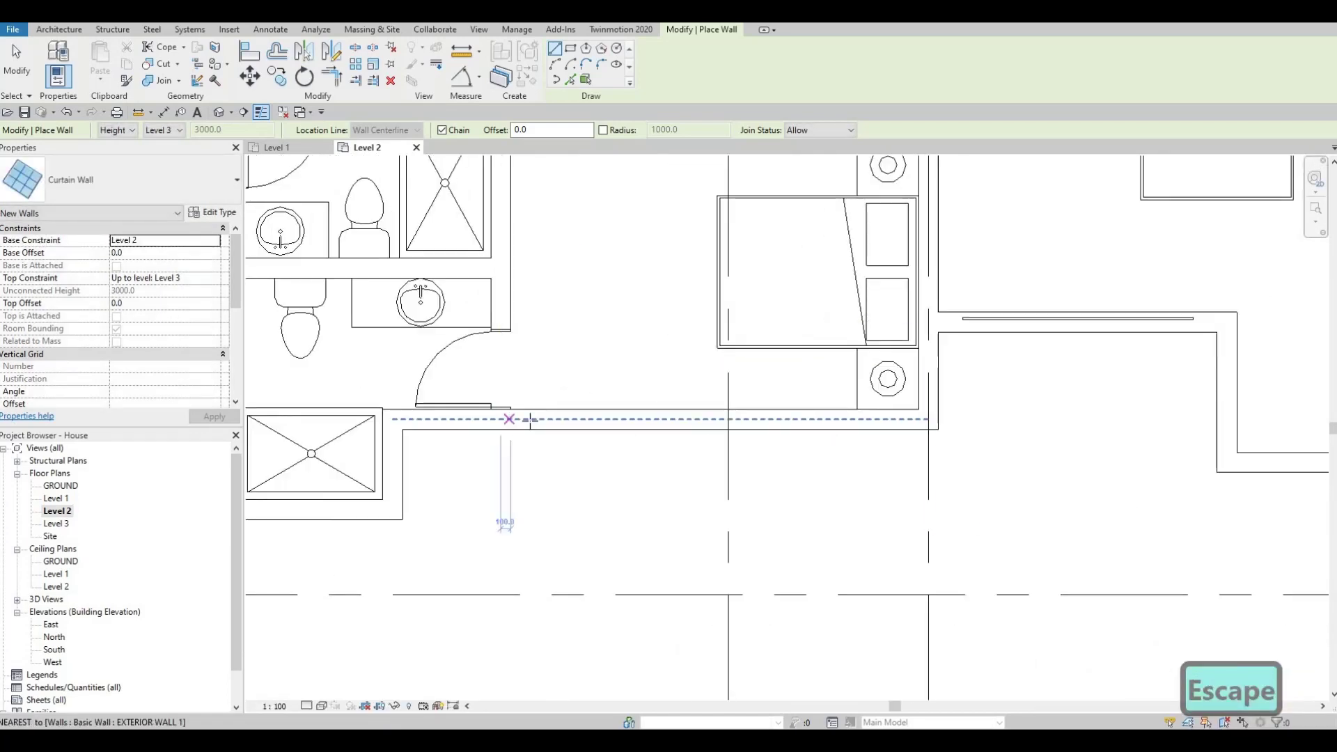
{"action": "left_click", "coordinate": [529, 418]}
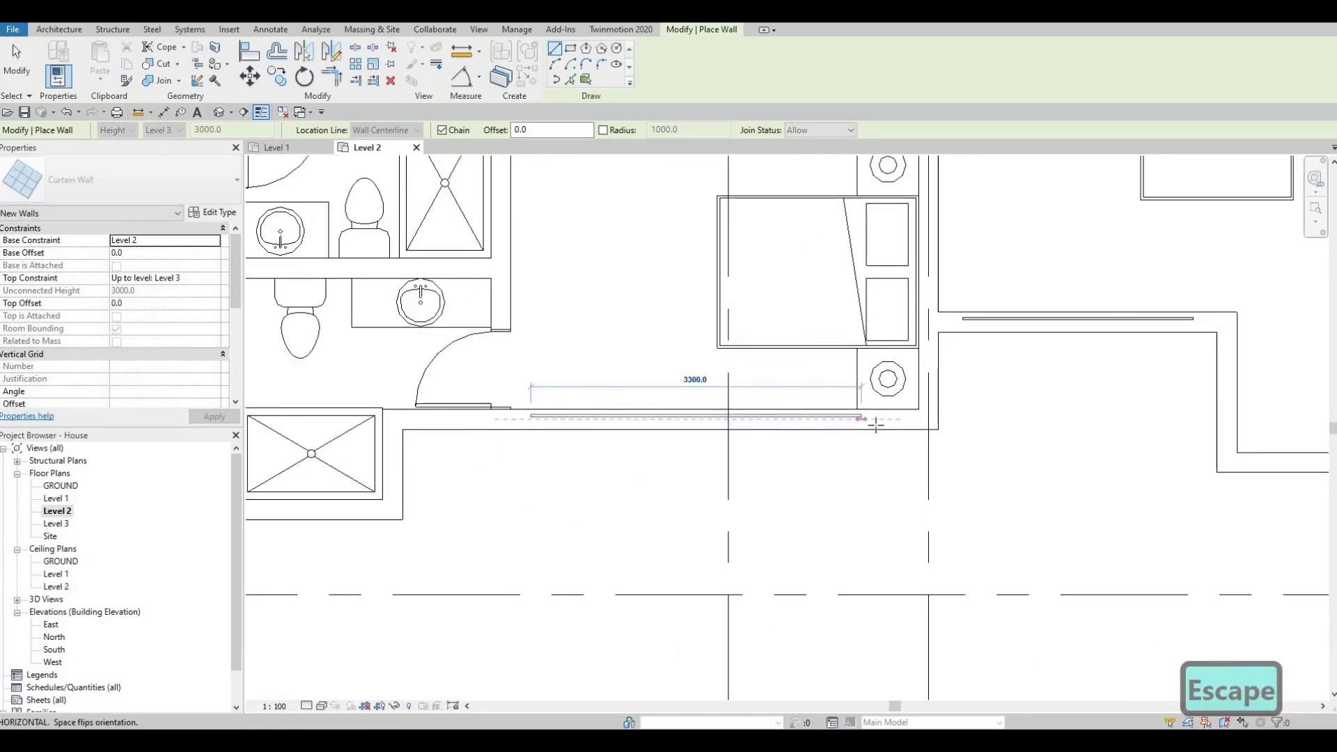
{"action": "left_click", "coordinate": [839, 418]}
{"action": "scroll", "coordinate": [703, 440], "scroll_direction": "down", "scroll_amount": 3}
{"action": "key", "text": "Escape"}
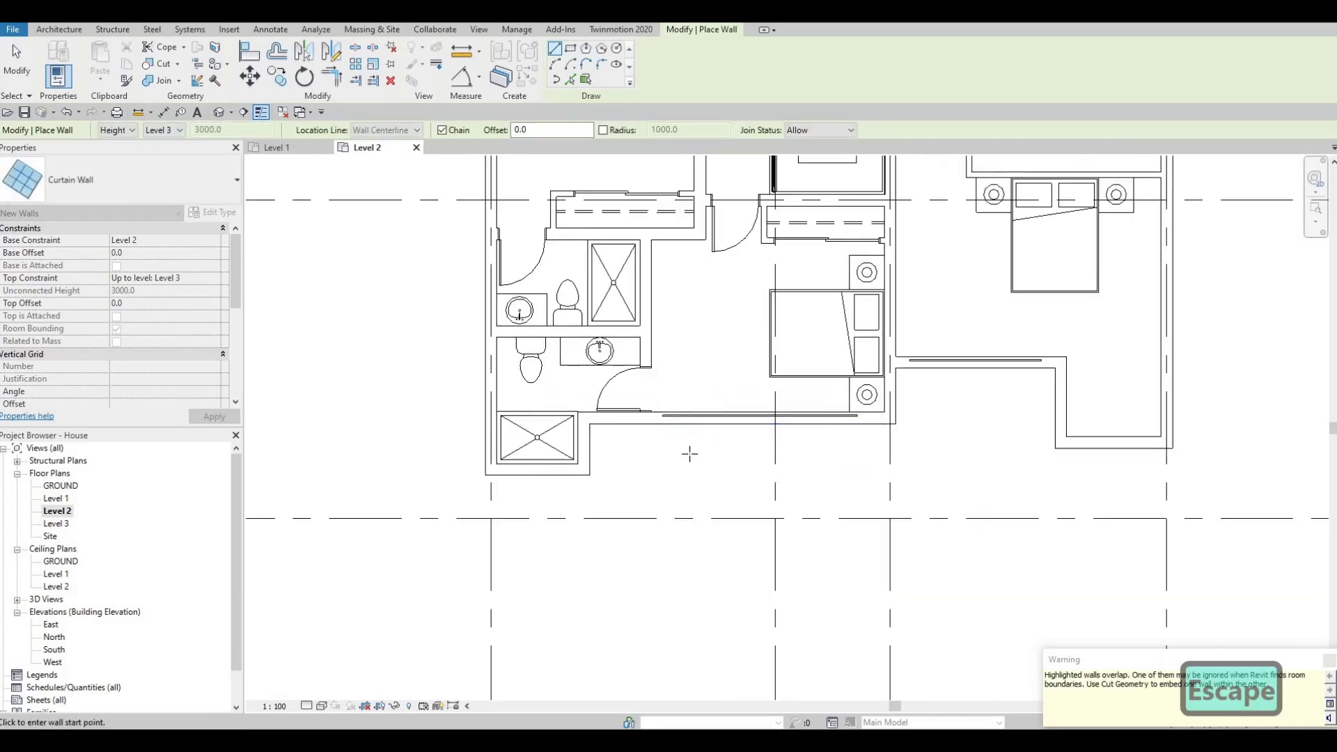
Draw a 1100 mm long curtain wall in the exterior wall below the lower left bathroom's shower, starting 300 mm from the gridline
{"action": "scroll", "coordinate": [689, 454], "scroll_direction": "up", "scroll_amount": 1}
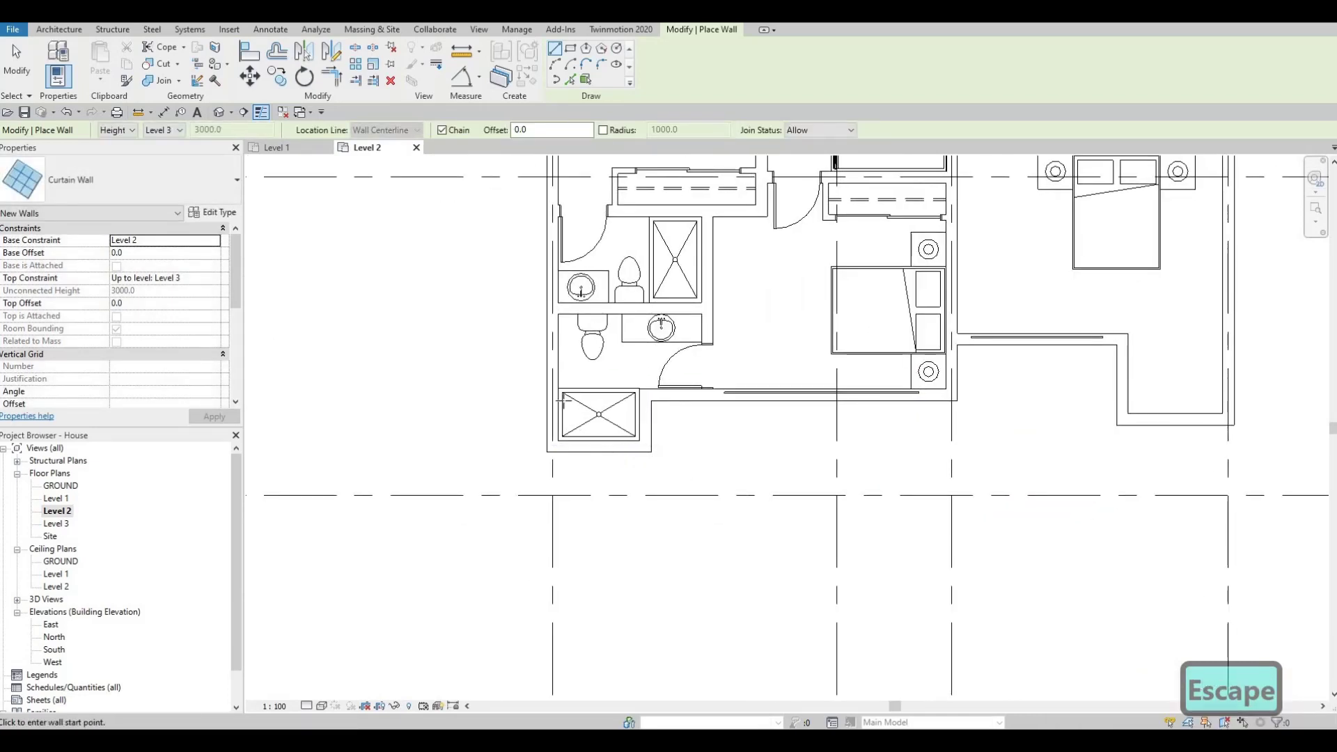
{"action": "scroll", "coordinate": [566, 422], "scroll_direction": "up", "scroll_amount": 2}
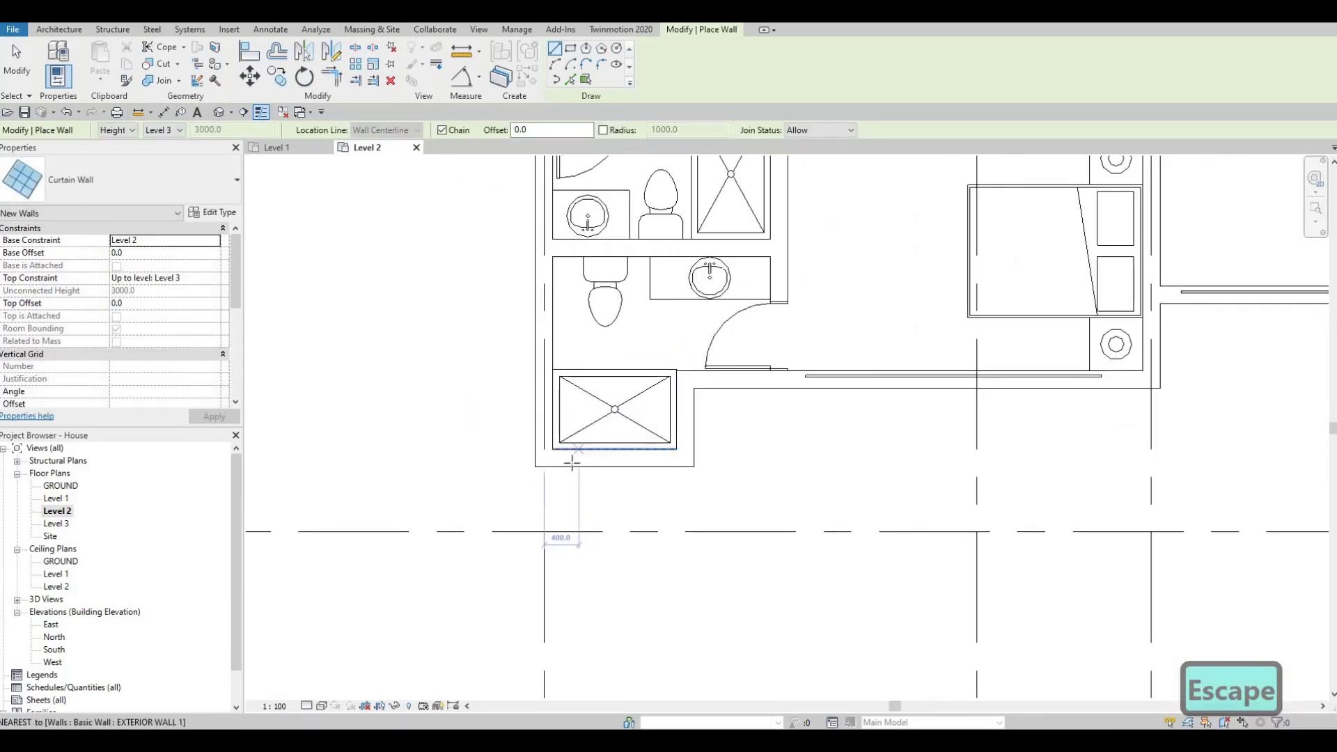
{"action": "scroll", "coordinate": [572, 463], "scroll_direction": "up", "scroll_amount": 1}
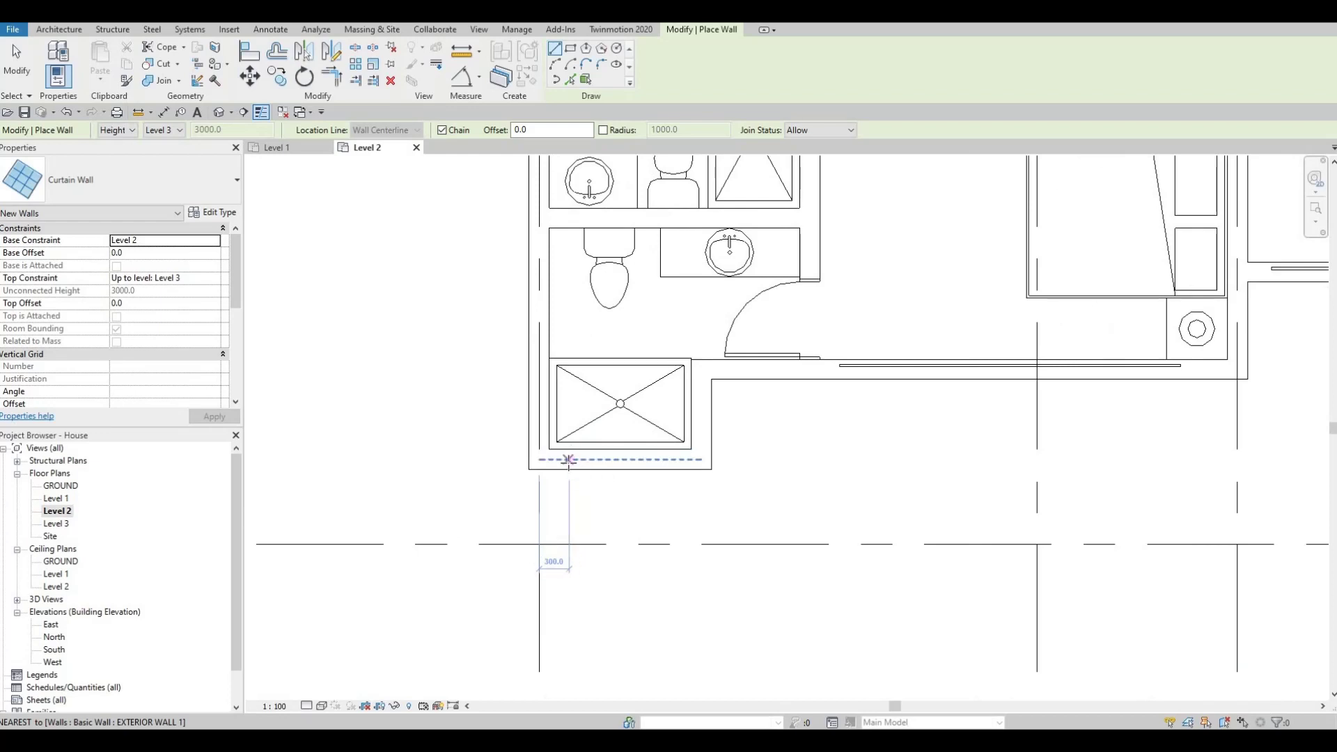
{"action": "left_click", "coordinate": [571, 460]}
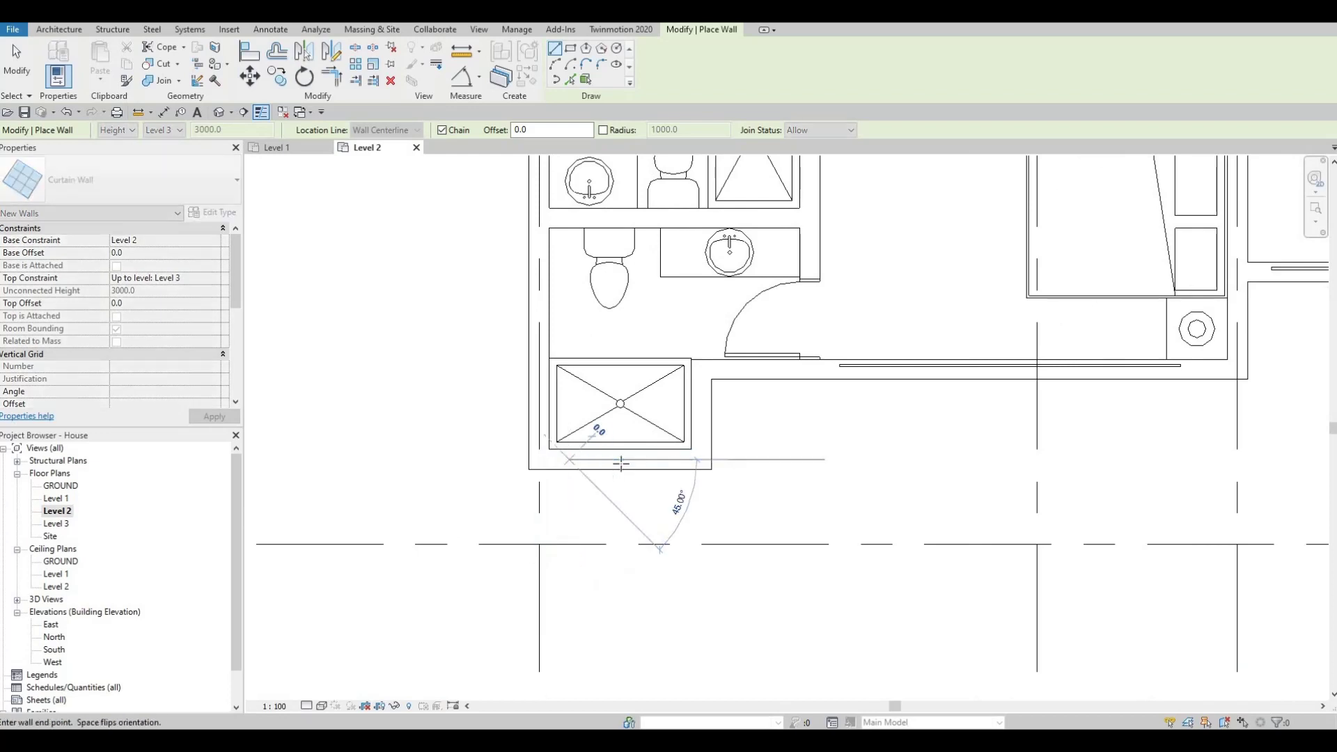
{"action": "left_click", "coordinate": [686, 463]}
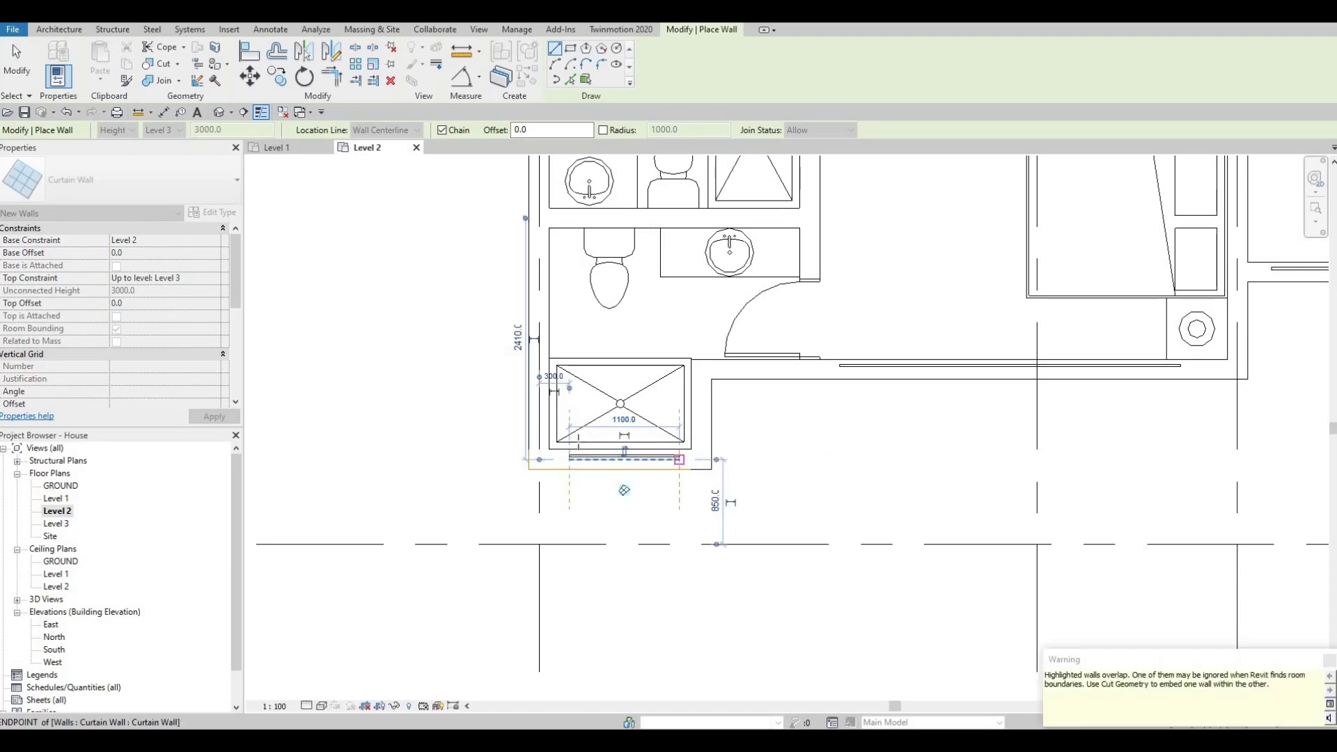
{"action": "key", "text": "Escape"}
Draw a curtain wall within the lower exterior wall of the lower right bedroom's projecting bay
{"action": "scroll", "coordinate": [577, 449], "scroll_direction": "down", "scroll_amount": 2}
{"action": "scroll", "coordinate": [812, 475], "scroll_direction": "down", "scroll_amount": 3}
{"action": "scroll", "coordinate": [766, 463], "scroll_direction": "up", "scroll_amount": 3}
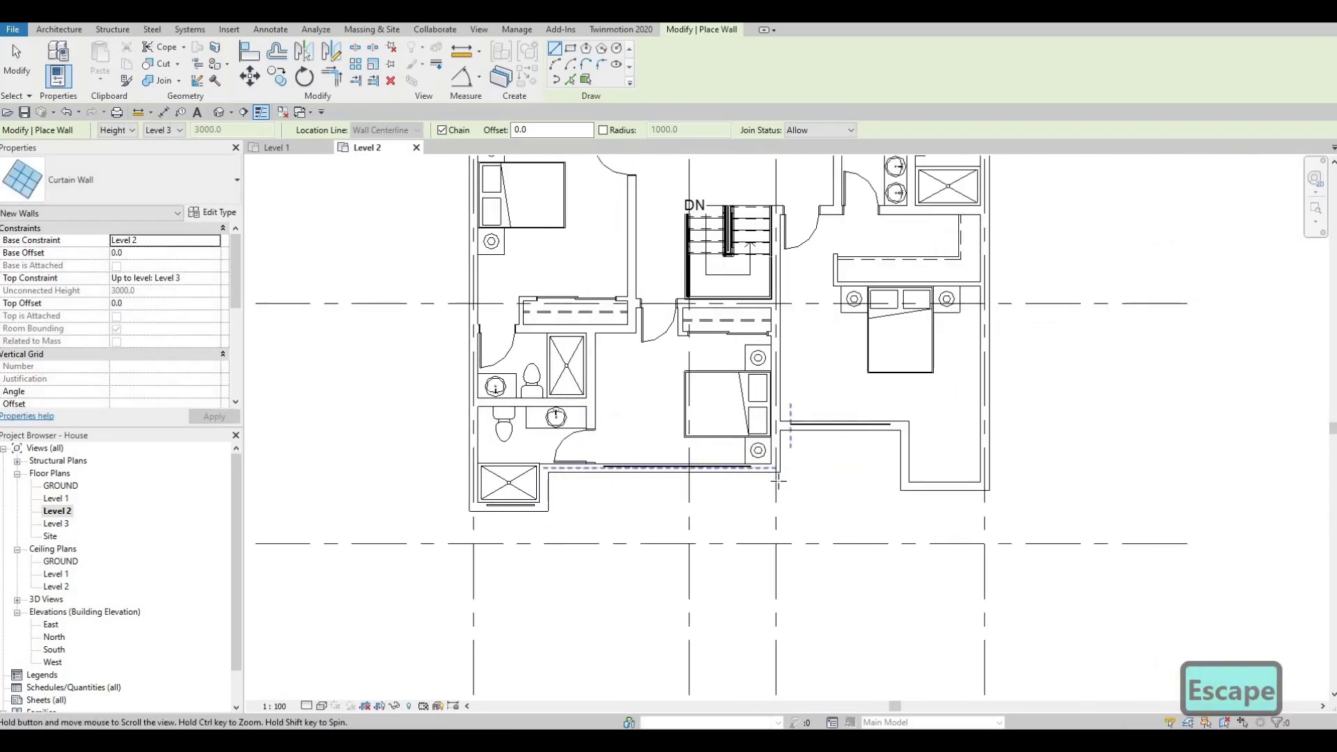
{"action": "scroll", "coordinate": [766, 463], "scroll_direction": "up", "scroll_amount": 2}
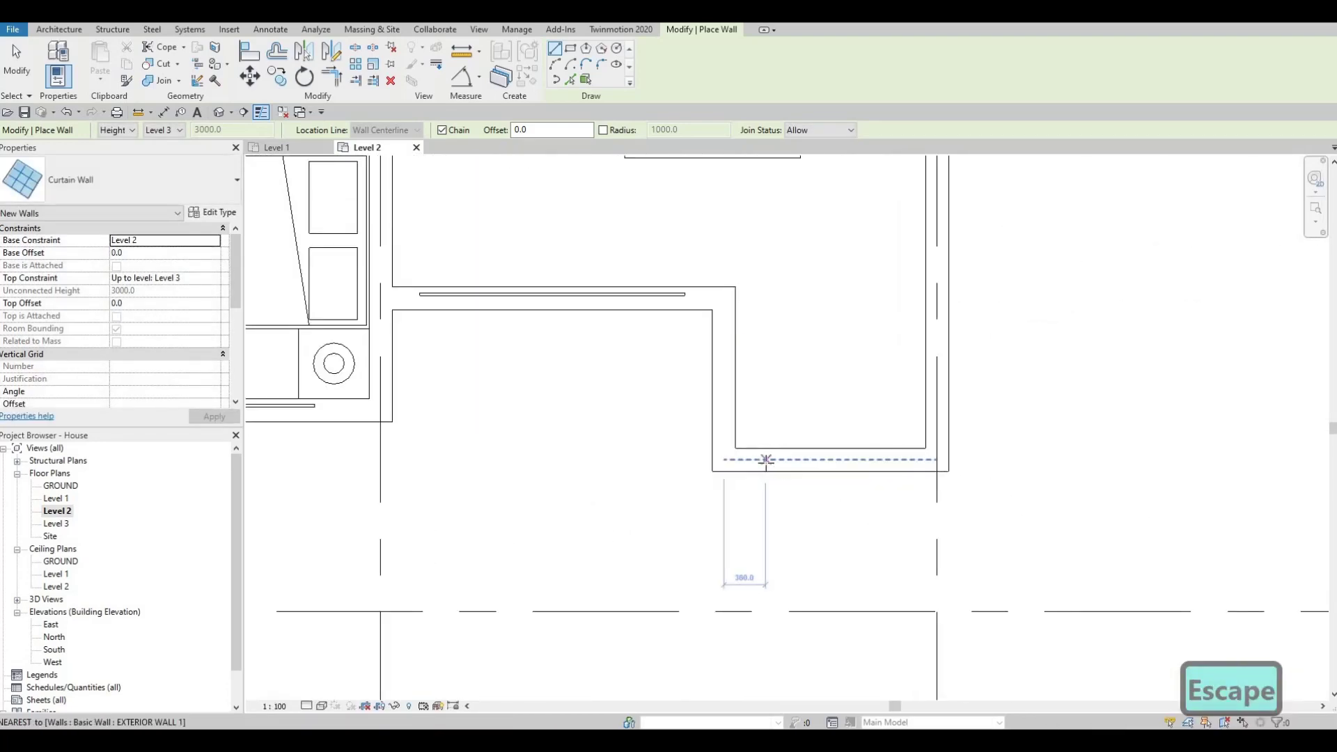
{"action": "left_click", "coordinate": [759, 460]}
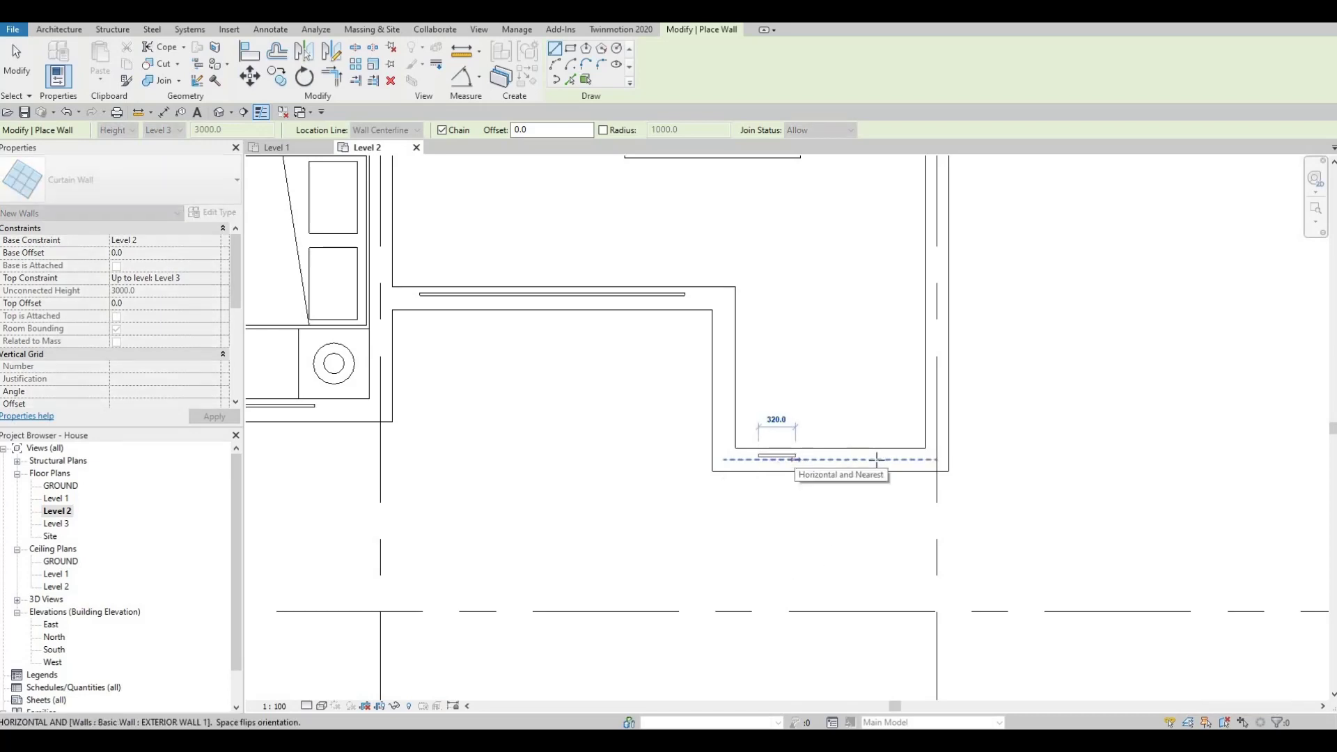
{"action": "left_click", "coordinate": [911, 459]}
{"action": "key", "text": "Escape"}
Draw a 3800 mm long curtain wall in the lower right bedroom's right exterior wall, starting at the horizontal gridline beside the bed
{"action": "scroll", "coordinate": [859, 513], "scroll_direction": "down", "scroll_amount": 3}
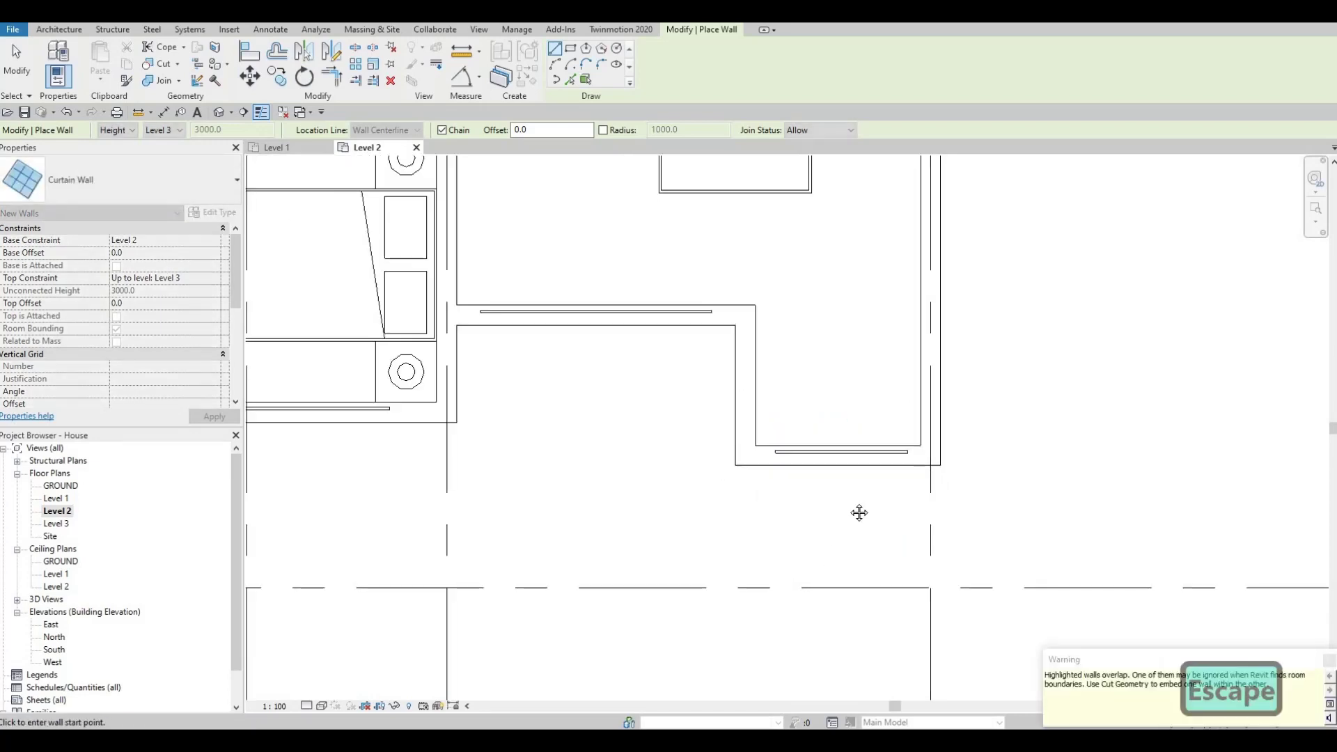
{"action": "scroll", "coordinate": [846, 439], "scroll_direction": "down", "scroll_amount": 1}
{"action": "middle_click_drag", "start_coordinate": [846, 439], "coordinate": [792, 426]}
{"action": "scroll", "coordinate": [793, 410], "scroll_direction": "up", "scroll_amount": 1}
{"action": "left_click", "coordinate": [791, 361]}
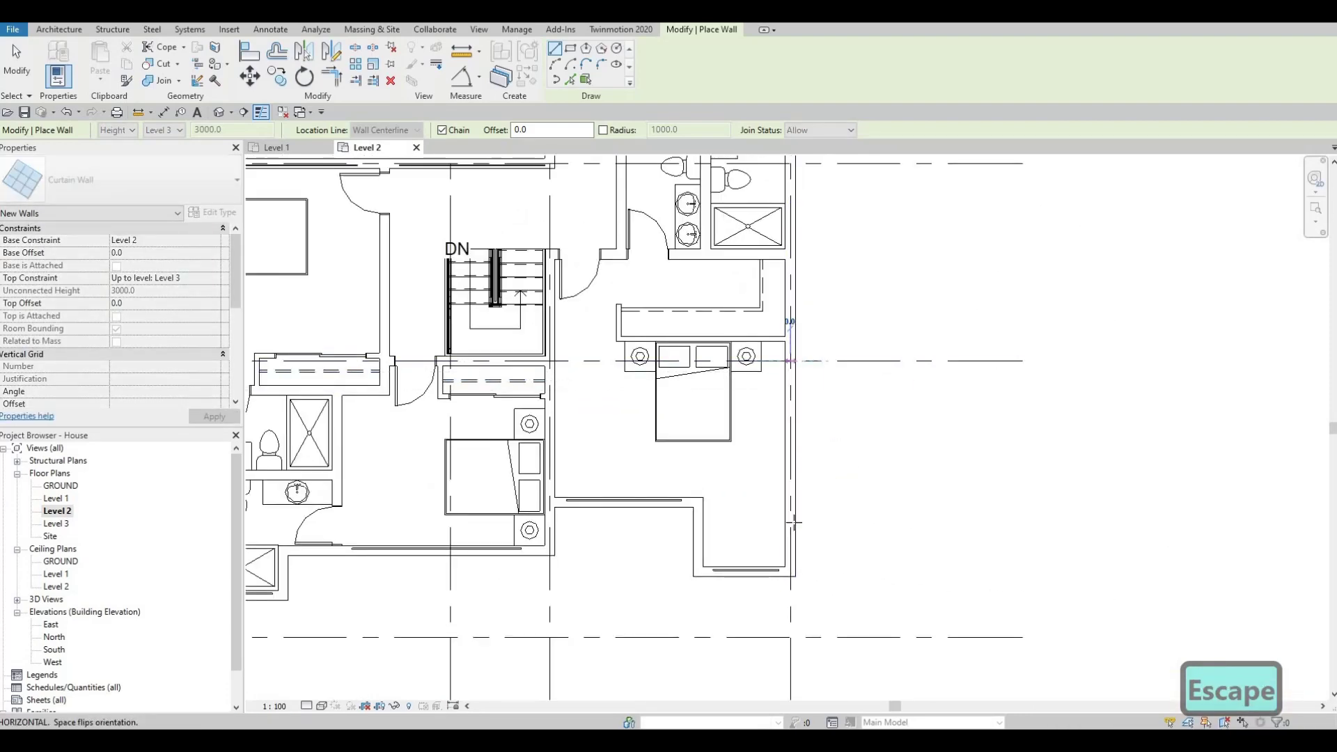
{"action": "scroll", "coordinate": [795, 550], "scroll_direction": "up", "scroll_amount": 3}
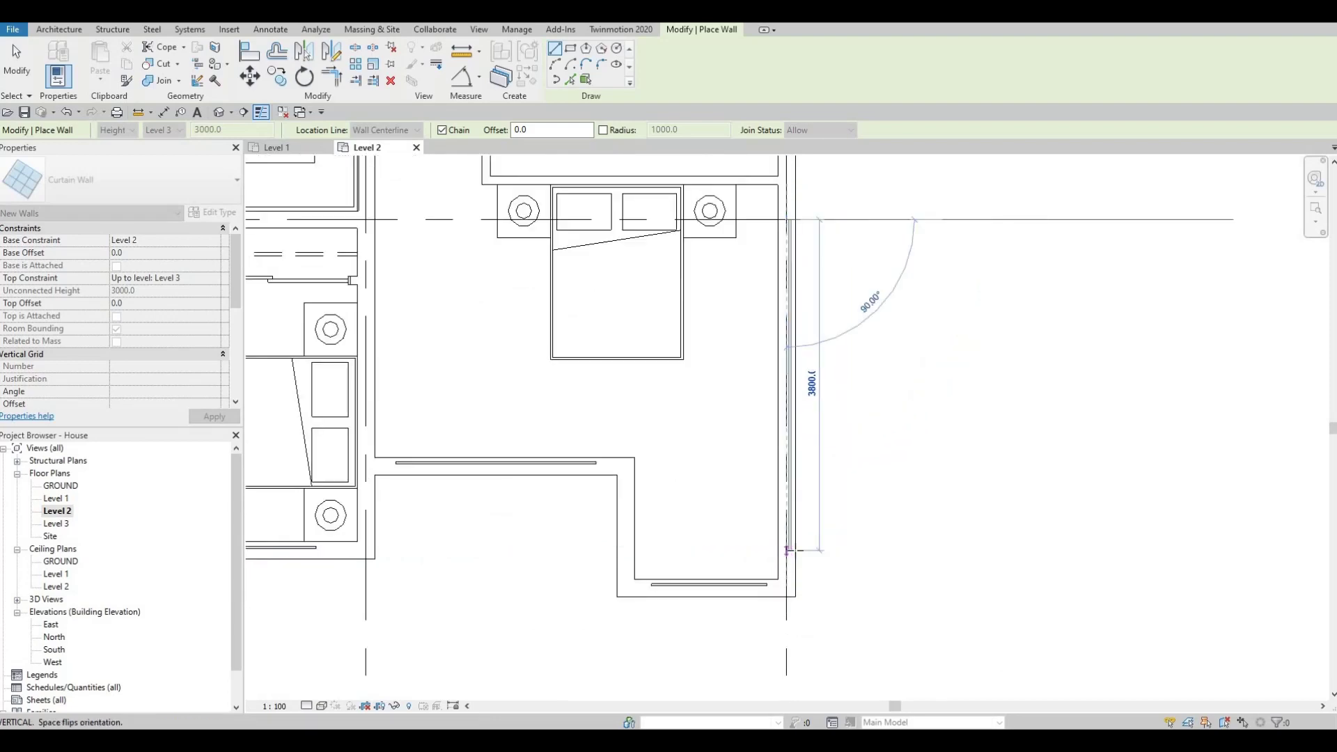
{"action": "left_click", "coordinate": [787, 550]}
{"action": "key", "text": "Escape"}
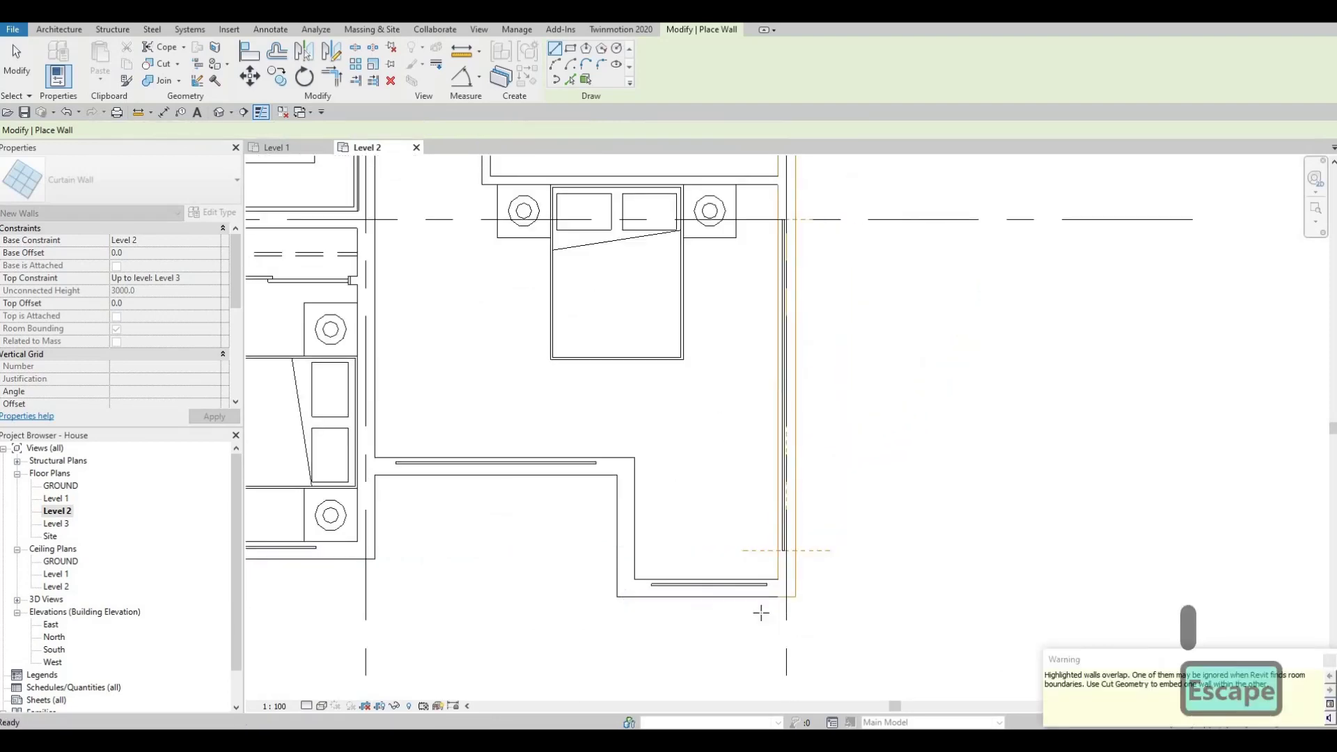
Draw a 2800 mm long curtain wall in the upper bedroom's right exterior wall, aligned with the curtain wall on the opposite side
{"action": "scroll", "coordinate": [758, 608], "scroll_direction": "down", "scroll_amount": 3}
{"action": "middle_click_drag", "start_coordinate": [770, 257], "coordinate": [890, 281]}
{"action": "scroll", "coordinate": [775, 388], "scroll_direction": "up", "scroll_amount": 1}
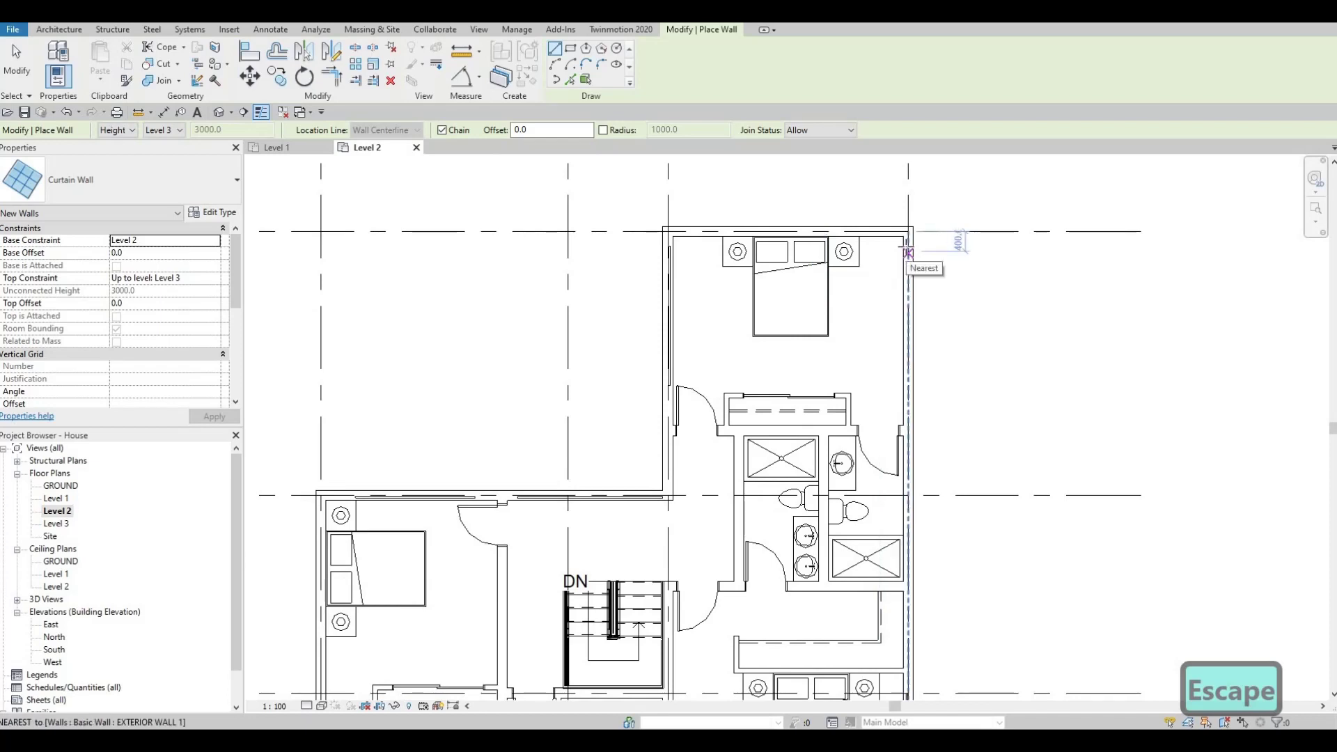
{"action": "left_click", "coordinate": [907, 245]}
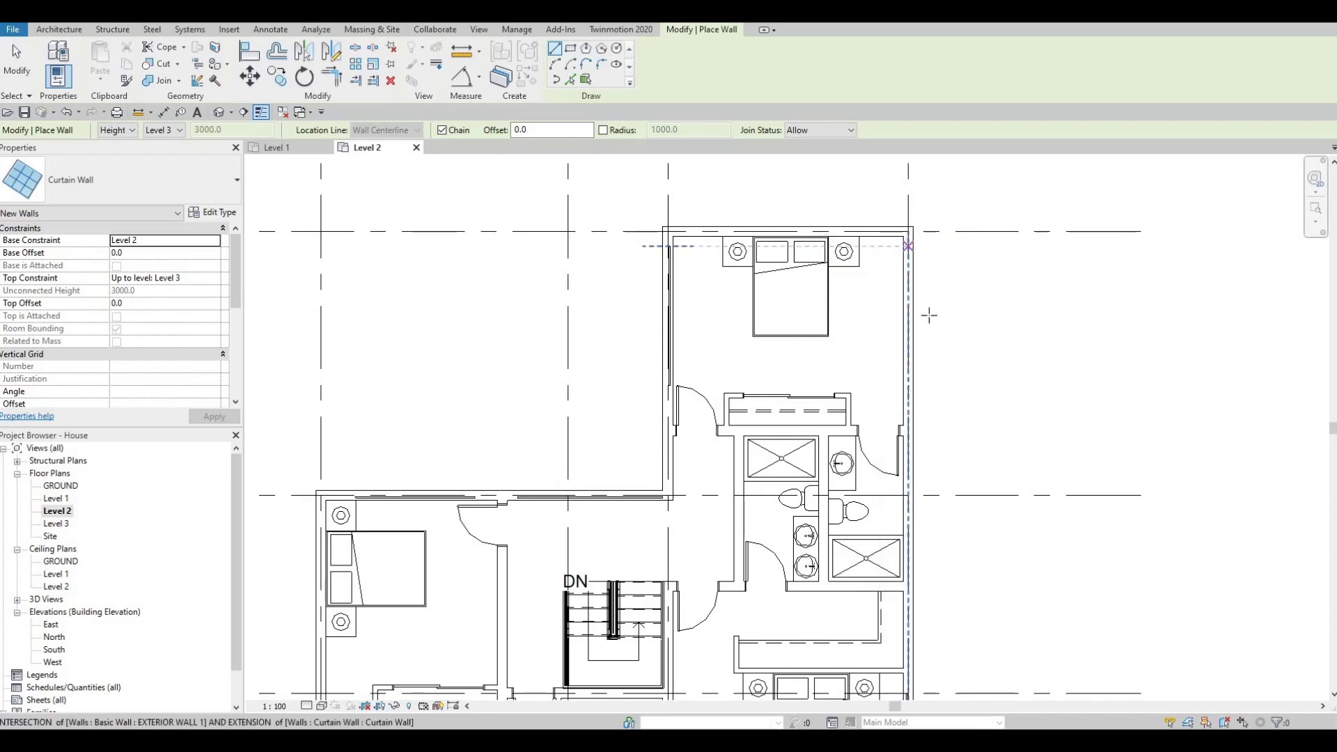
{"action": "left_click", "coordinate": [908, 385]}
{"action": "key", "text": "Escape"}
{"action": "key", "text": "Escape"}
Flip the orientation of the curtain wall in the upper bedroom's right exterior wall
{"action": "scroll", "coordinate": [903, 284], "scroll_direction": "up", "scroll_amount": 2}
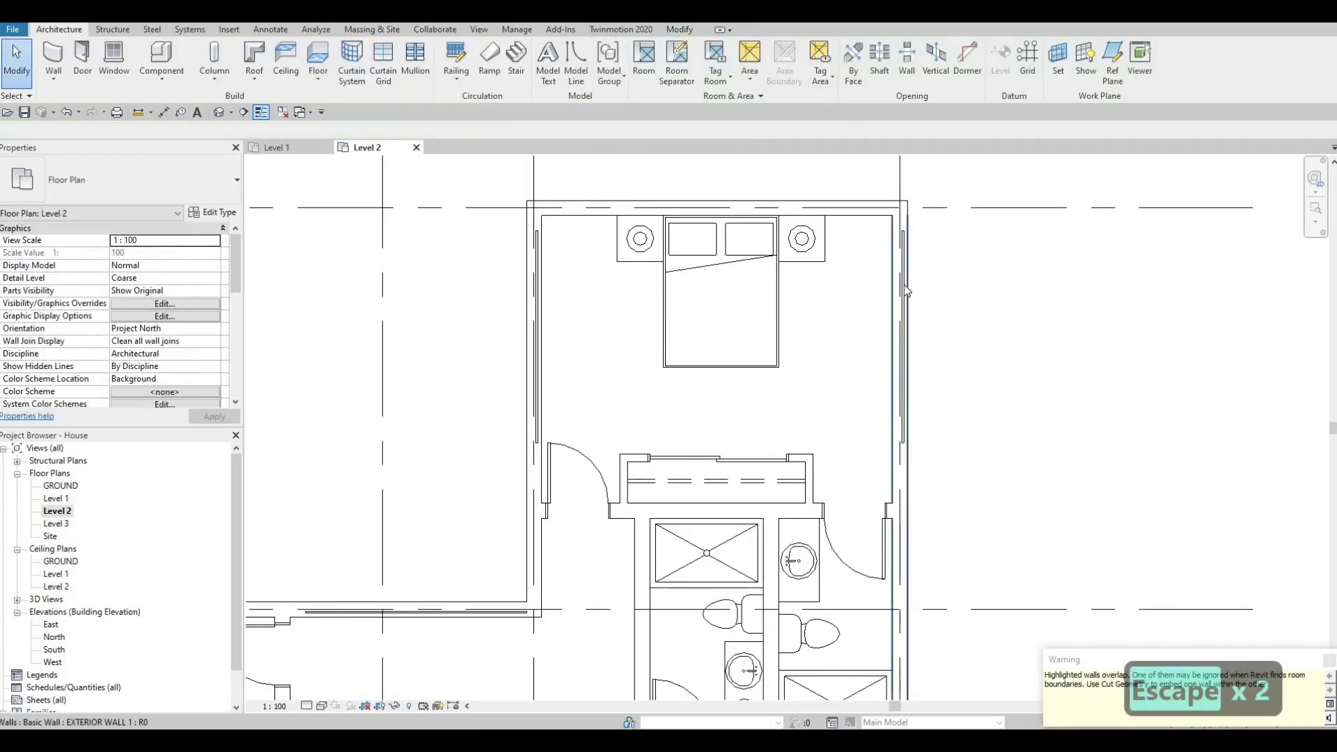
{"action": "left_click", "coordinate": [909, 341]}
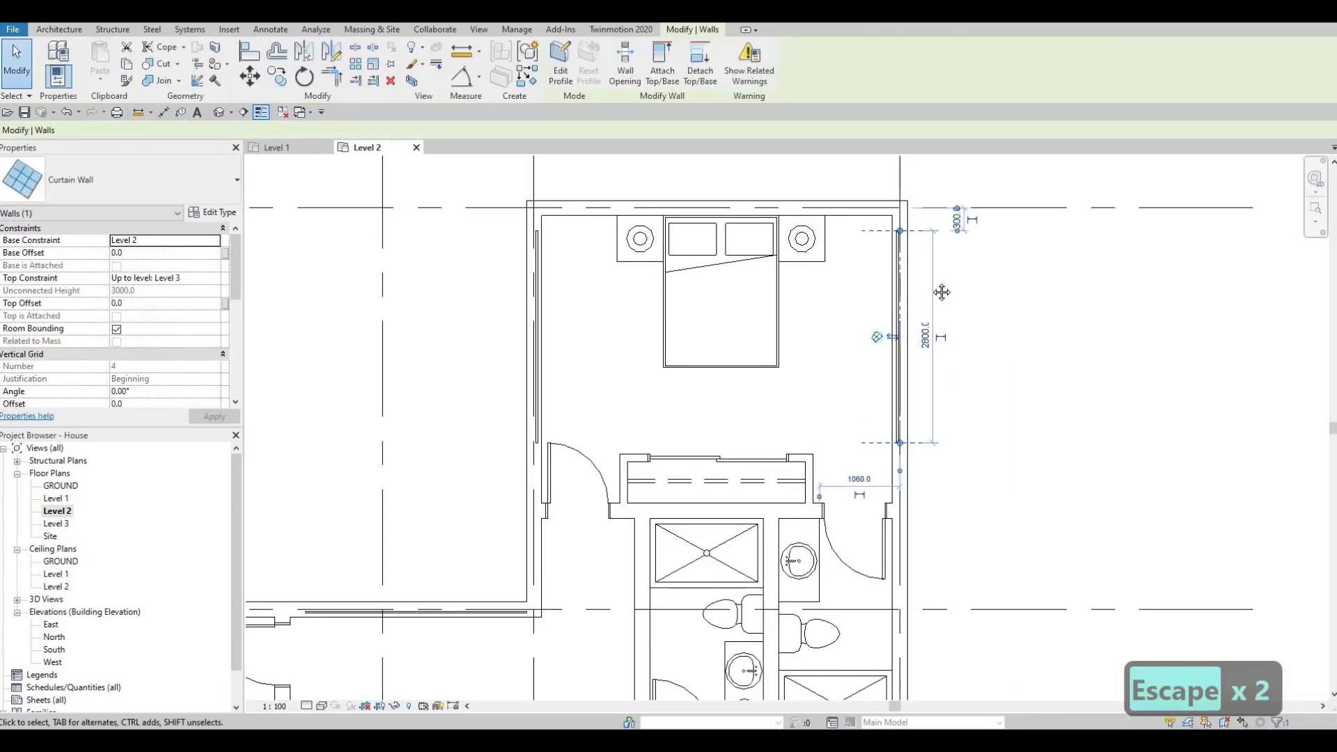
{"action": "scroll", "coordinate": [941, 293], "scroll_direction": "down", "scroll_amount": 2}
{"action": "key", "text": "Escape"}
Examine the curtain walls placed around the exterior of the Level 2 floor plan and the walls still without glazing
{"action": "middle_click_drag", "start_coordinate": [855, 332], "coordinate": [948, 264]}
{"action": "scroll", "coordinate": [948, 264], "scroll_direction": "down", "scroll_amount": 3}
{"action": "middle_click_drag", "start_coordinate": [717, 424], "coordinate": [743, 397]}
{"action": "middle_click_drag", "start_coordinate": [694, 524], "coordinate": [711, 440]}
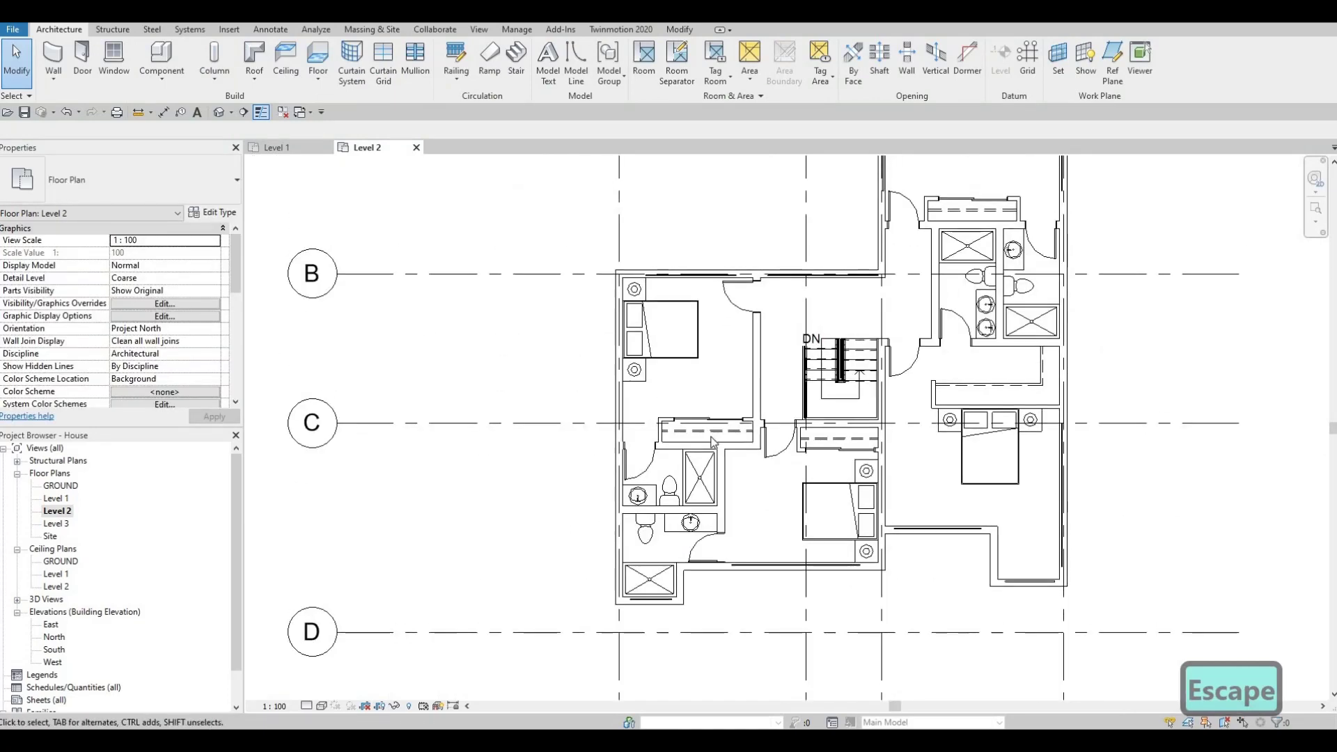
{"action": "middle_click_drag", "start_coordinate": [778, 323], "coordinate": [709, 380]}
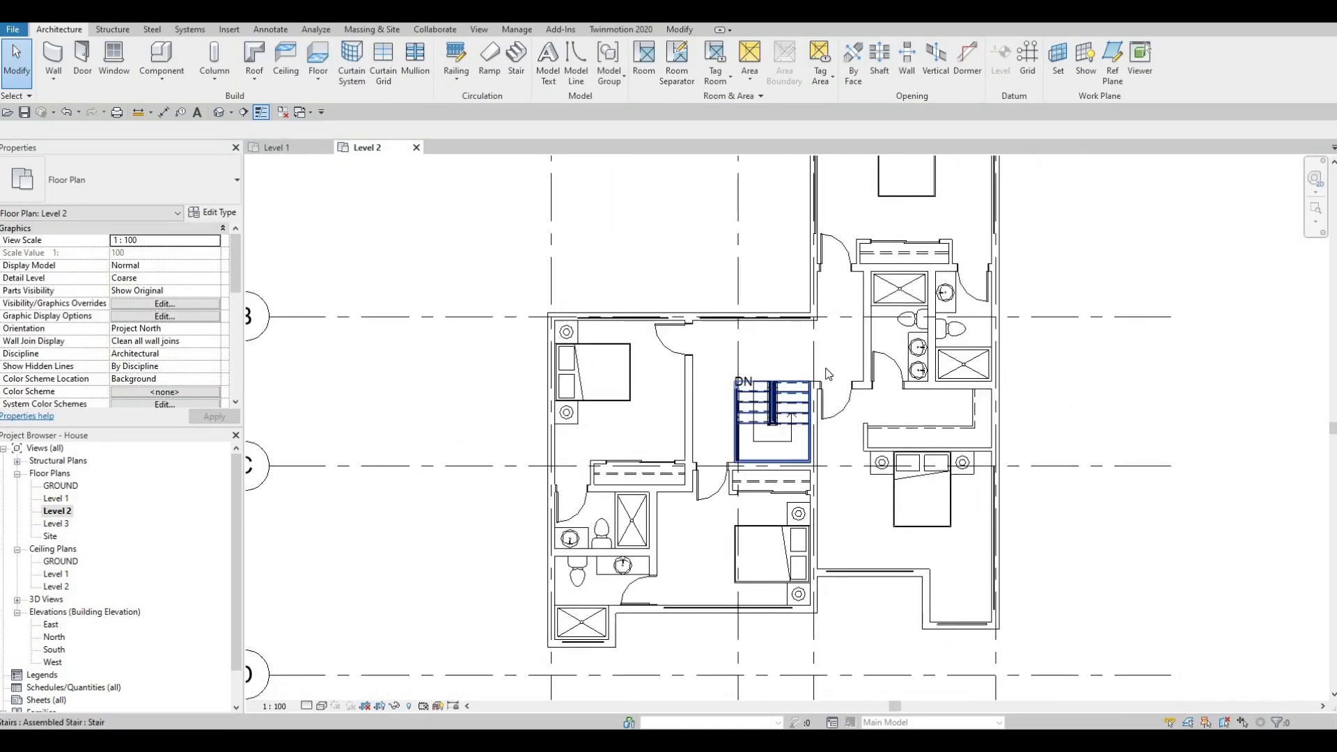
{"action": "scroll", "coordinate": [827, 370], "scroll_direction": "down", "scroll_amount": 1}
{"action": "middle_click_drag", "start_coordinate": [875, 391], "coordinate": [814, 378]}
{"action": "middle_click_drag", "start_coordinate": [879, 322], "coordinate": [799, 335]}
{"action": "scroll", "coordinate": [821, 330], "scroll_direction": "up", "scroll_amount": 1}
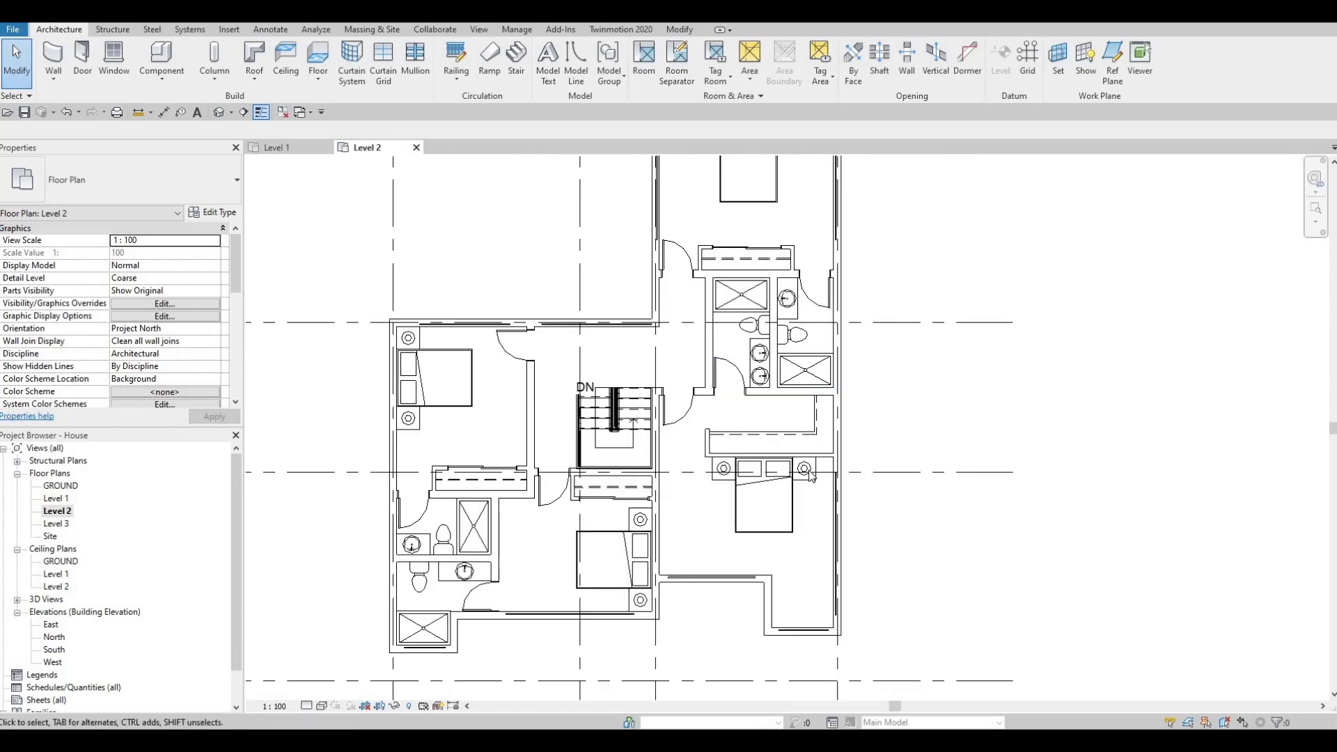
Draw a short curtain wall in the right exterior wall beside the upper right bathroom's toilet, between its vanity and shower
{"action": "scroll", "coordinate": [809, 475], "scroll_direction": "up", "scroll_amount": 1}
{"action": "middle_click_drag", "start_coordinate": [809, 475], "coordinate": [793, 644]}
{"action": "key", "text": "Escape"}
{"action": "left_click", "coordinate": [827, 341]}
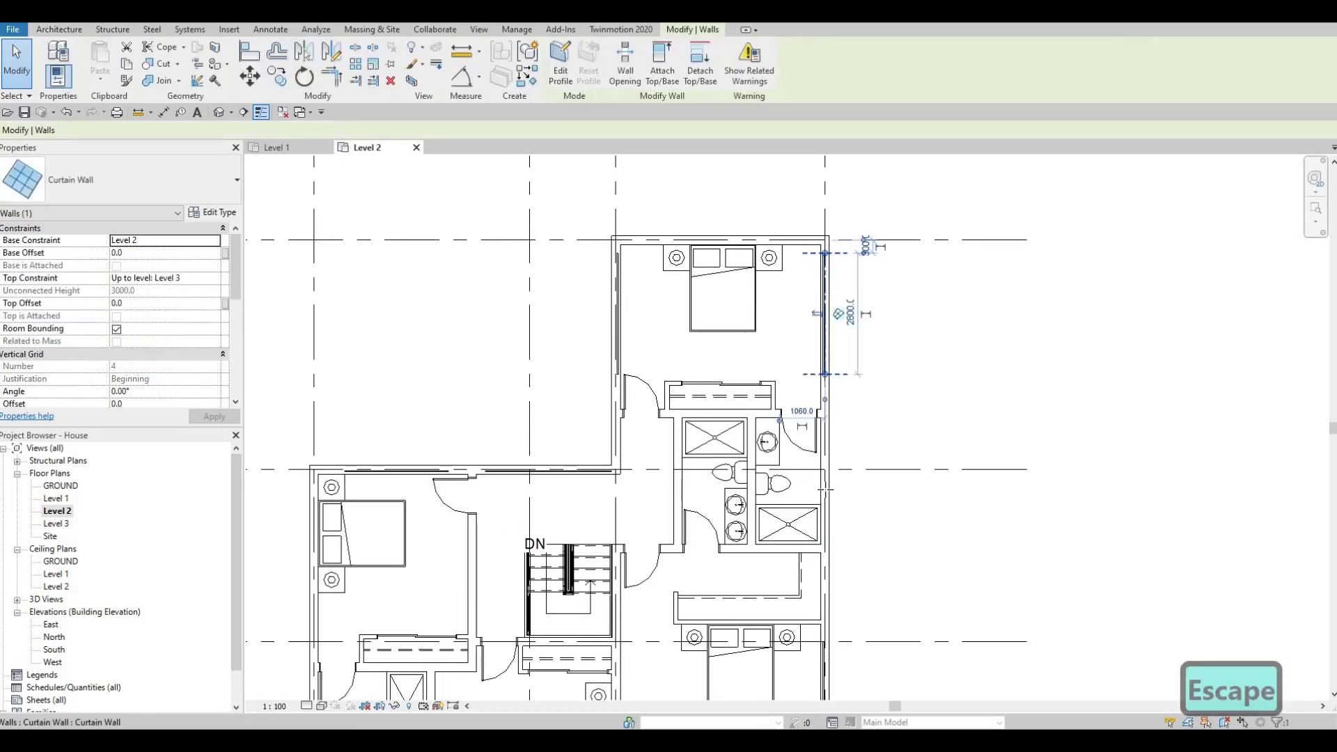
{"action": "key", "text": "c"}
{"action": "key", "text": "s"}
{"action": "scroll", "coordinate": [825, 489], "scroll_direction": "up", "scroll_amount": 3}
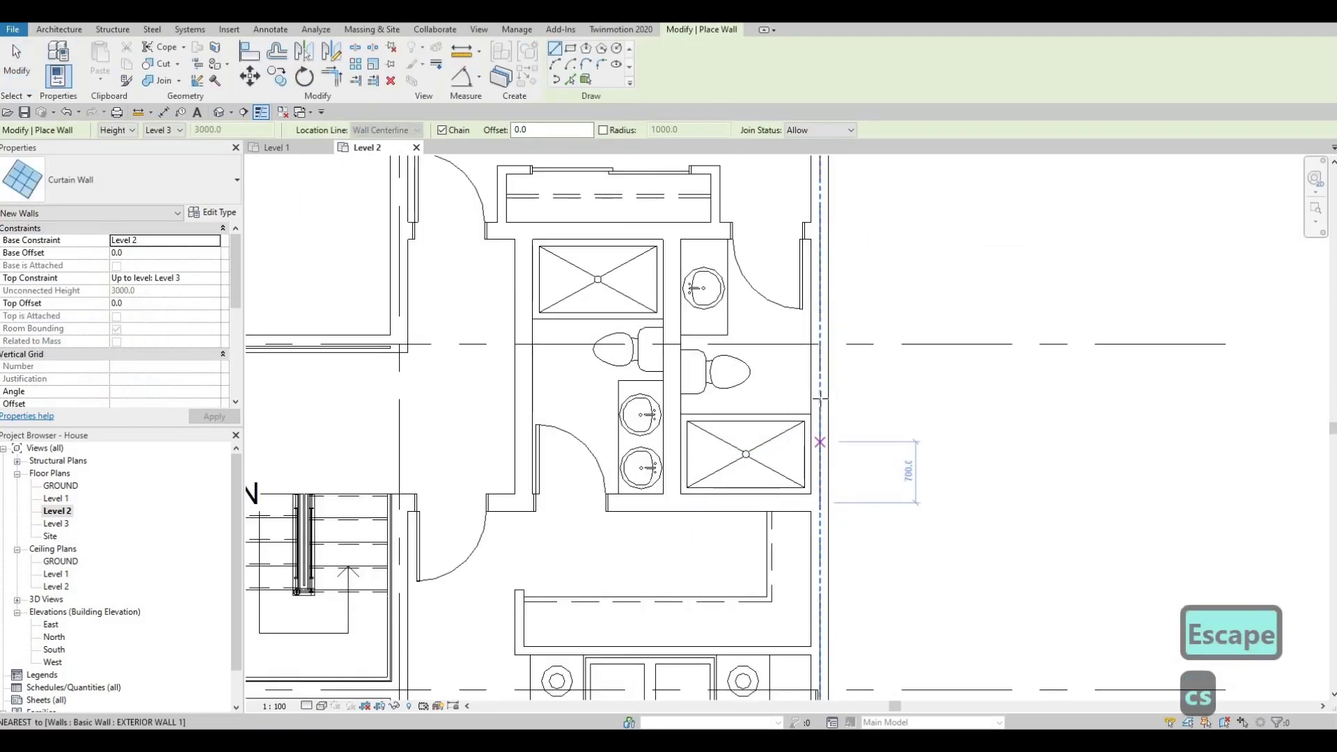
{"action": "left_click", "coordinate": [823, 319]}
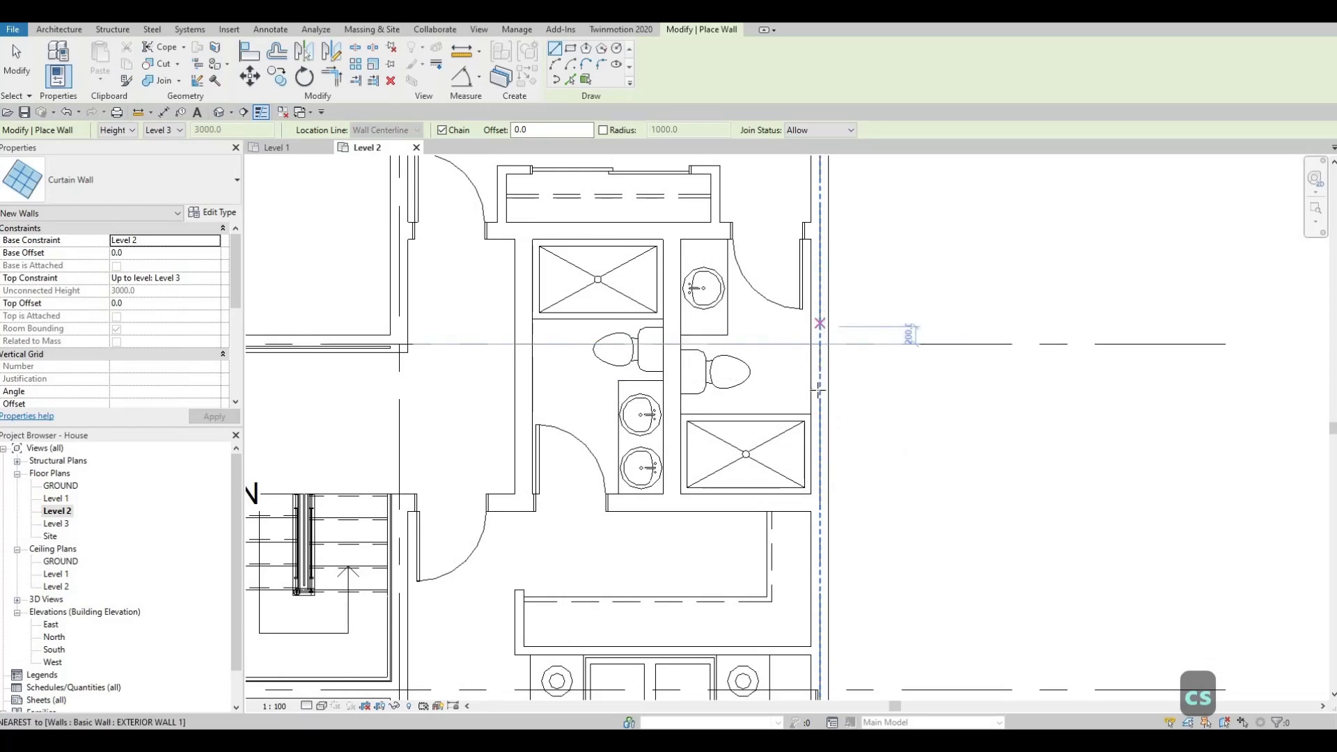
{"action": "left_click", "coordinate": [813, 433]}
{"action": "key", "text": "Escape"}
{"action": "key", "text": "Escape"}
{"action": "scroll", "coordinate": [818, 449], "scroll_direction": "down", "scroll_amount": 2}
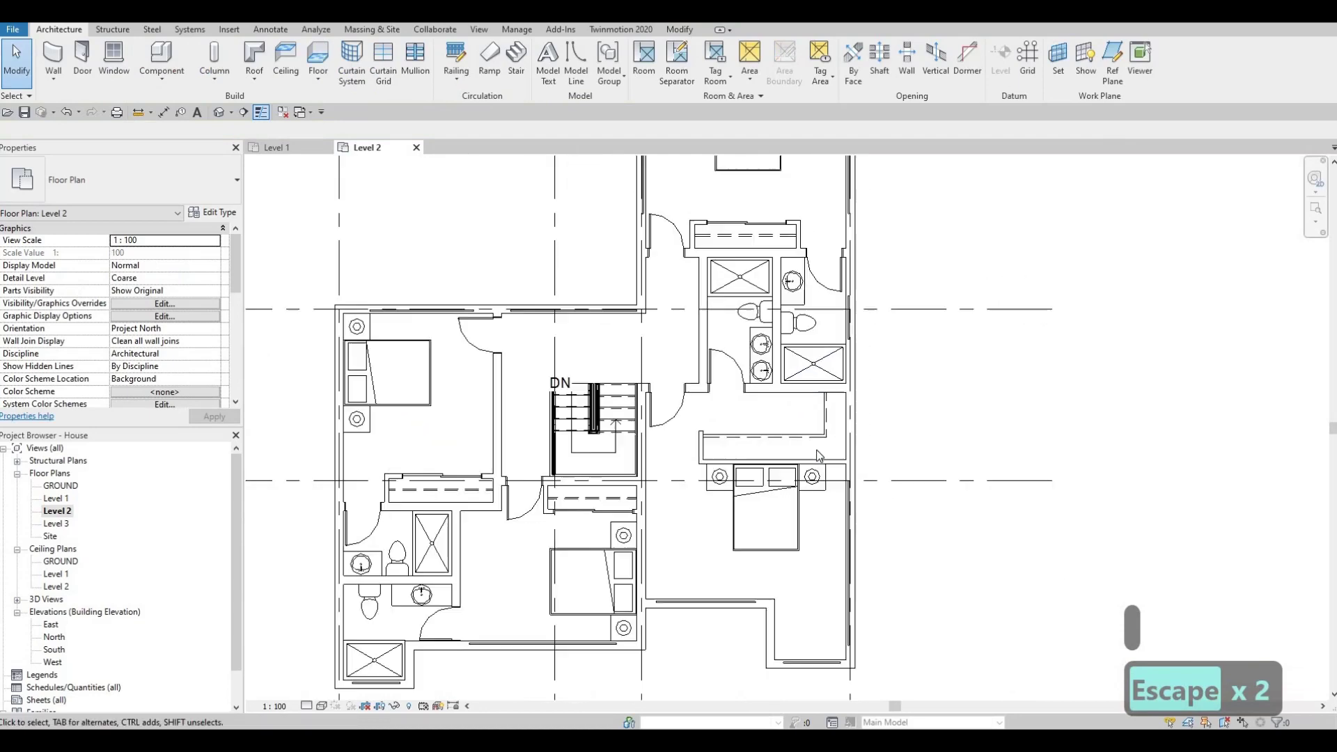
Load the M_Desk family from the Tables folder of the furniture library
{"action": "scroll", "coordinate": [819, 388], "scroll_direction": "down", "scroll_amount": 3}
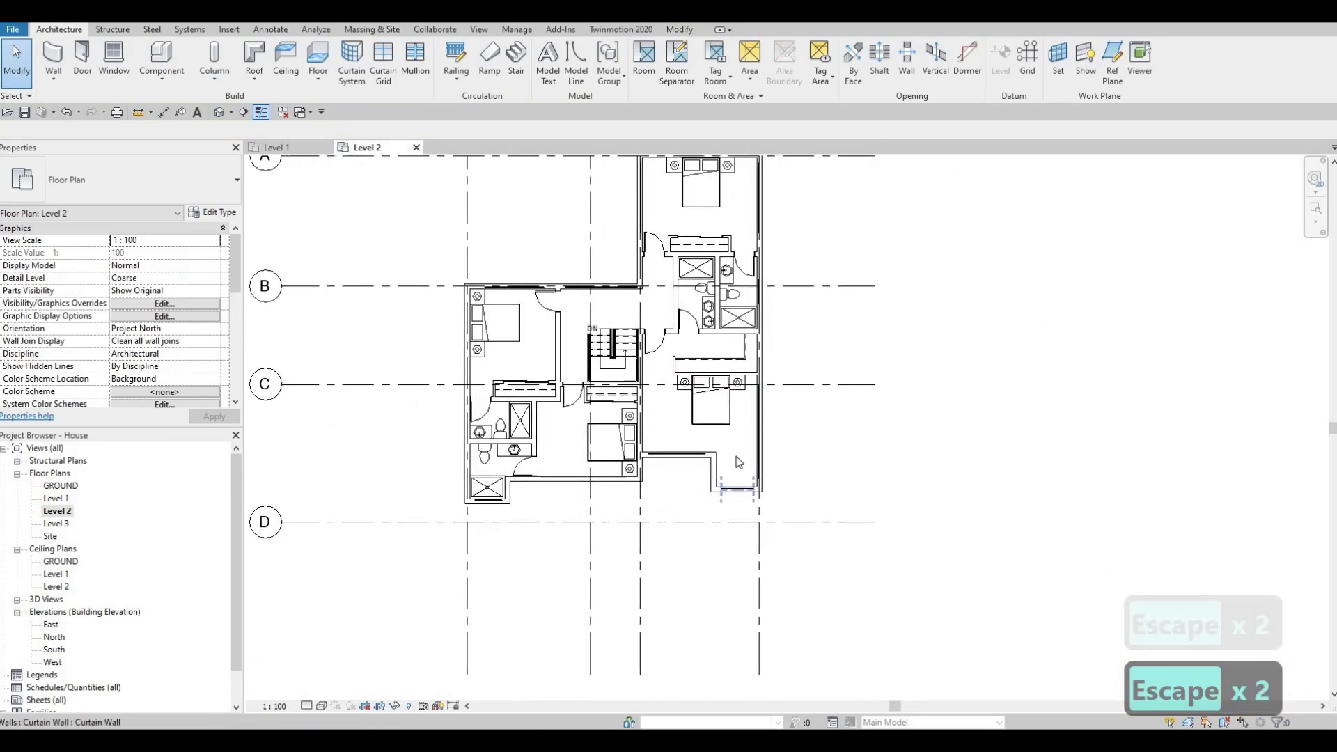
{"action": "scroll", "coordinate": [744, 490], "scroll_direction": "up", "scroll_amount": 3}
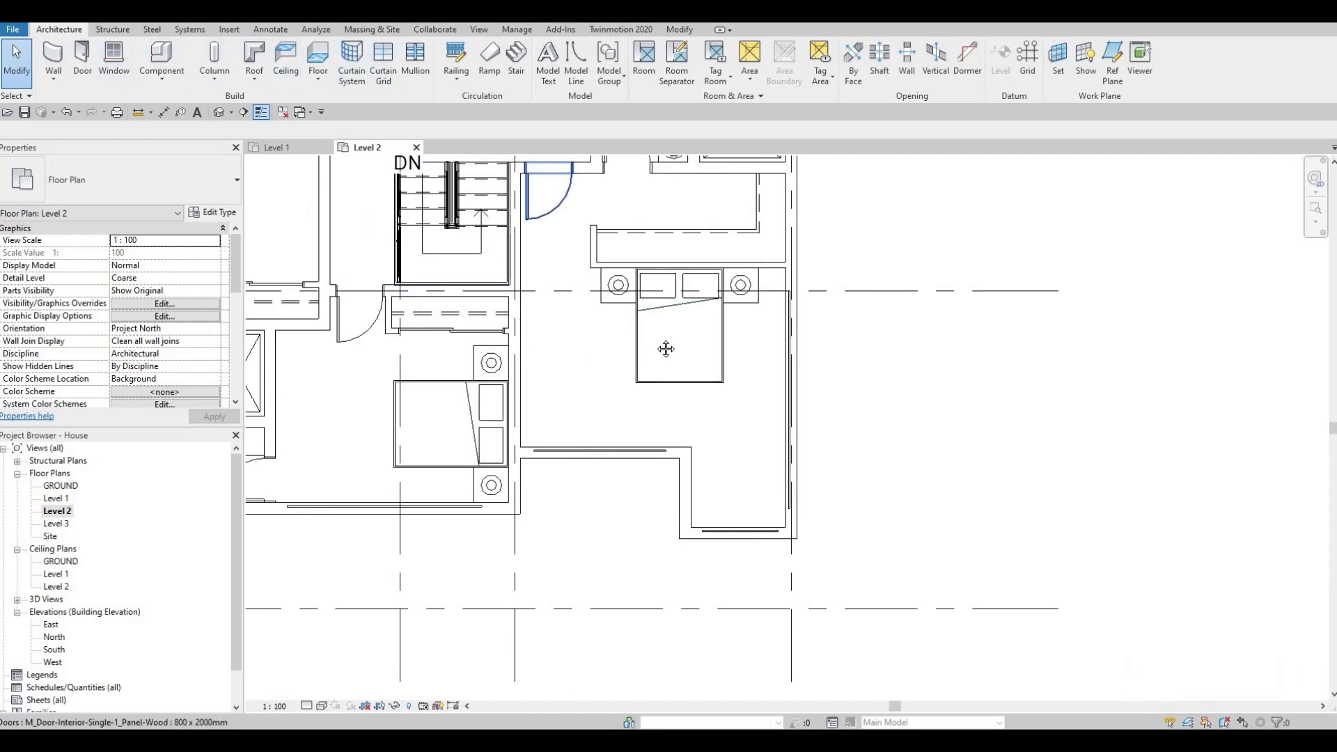
{"action": "middle_click_drag", "start_coordinate": [627, 321], "coordinate": [642, 414]}
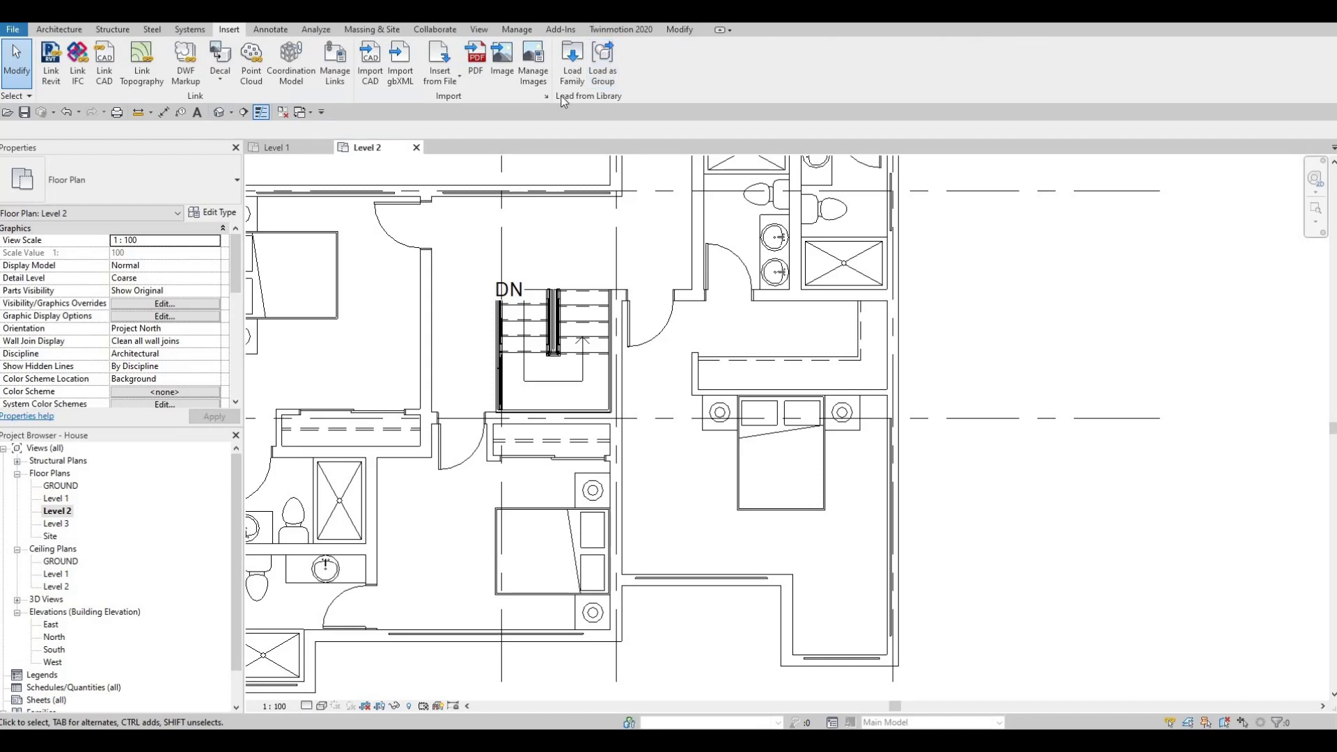
{"action": "left_click", "coordinate": [572, 57]}
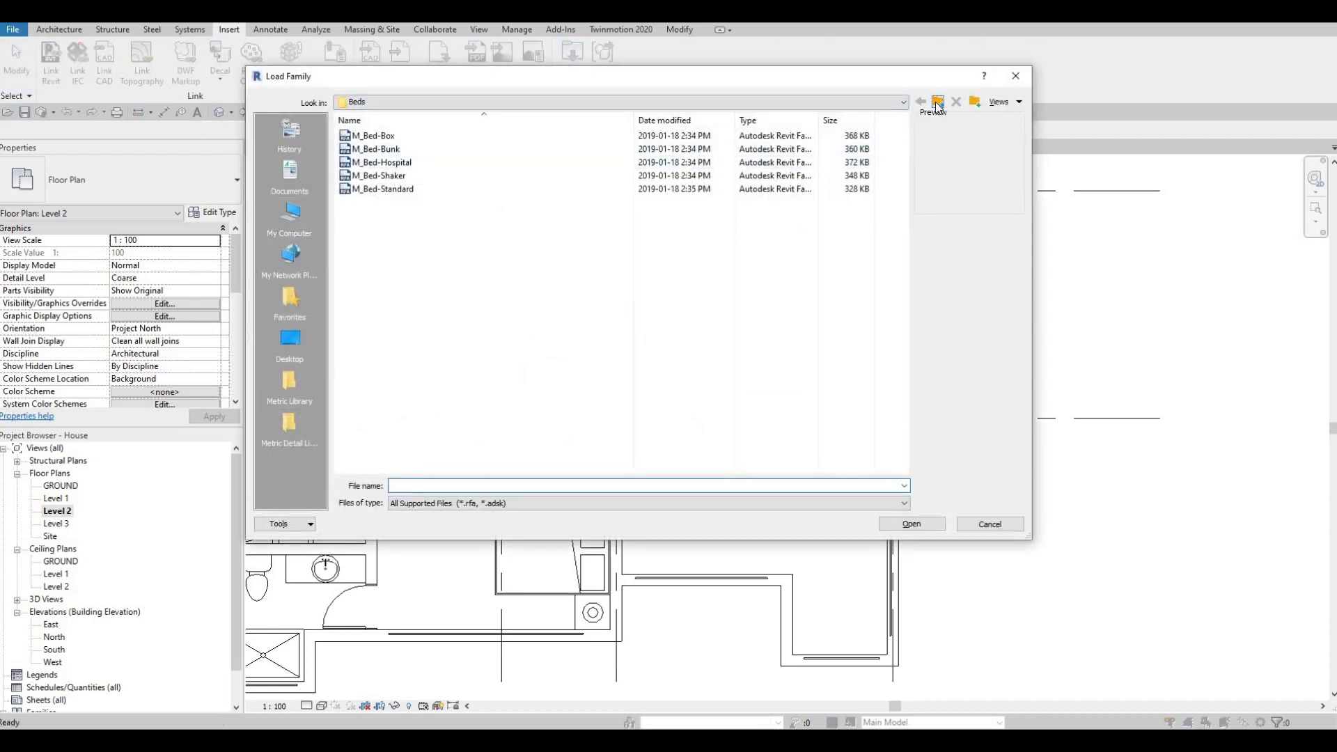
{"action": "left_click", "coordinate": [938, 104]}
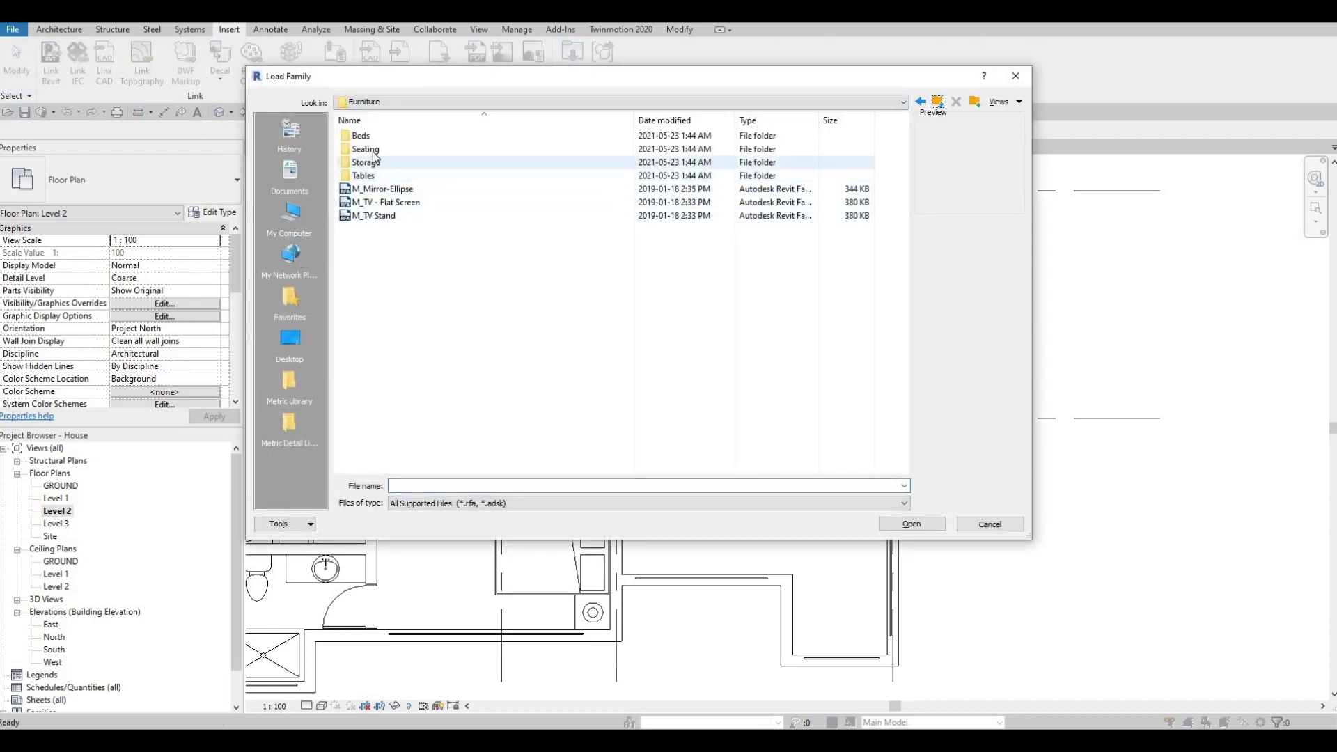
{"action": "left_click", "coordinate": [365, 149]}
{"action": "double_click", "coordinate": [376, 174]}
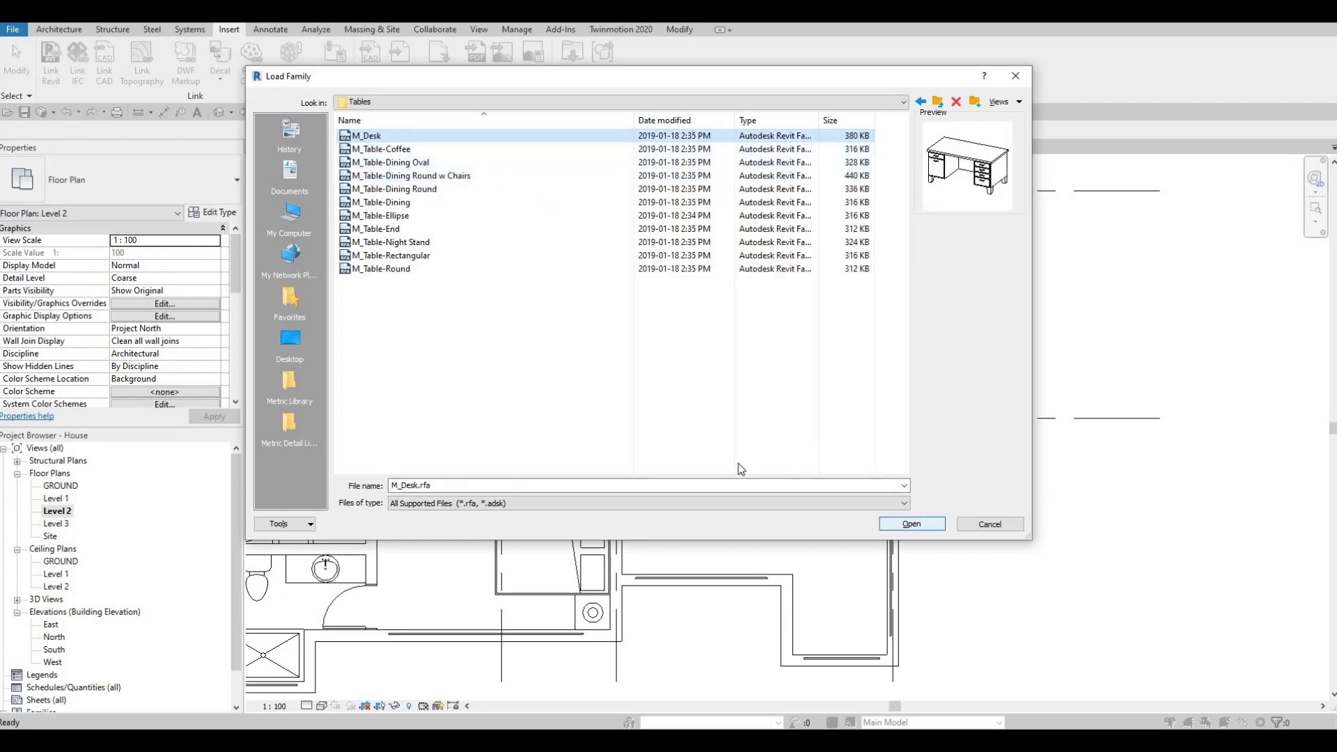
{"action": "key", "text": "Return"}
{"action": "left_click", "coordinate": [641, 331]}
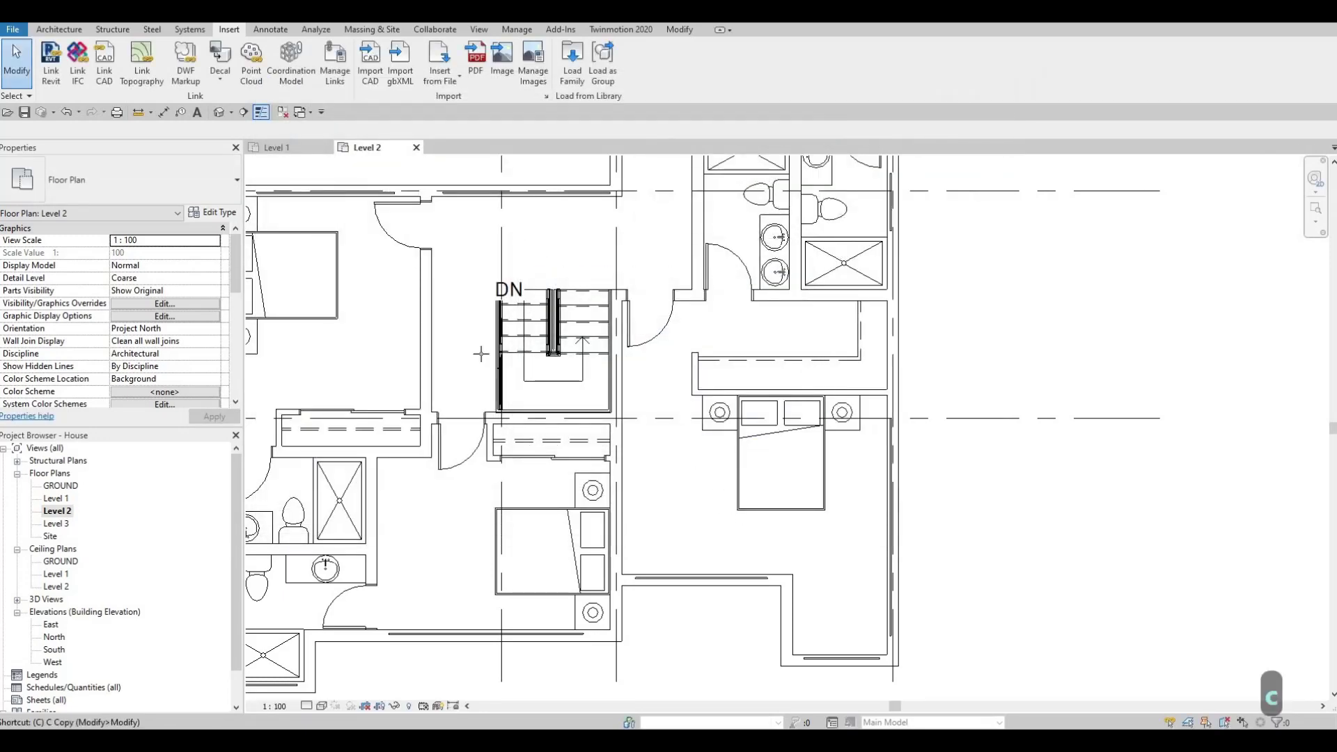
Start placing a component and choose the M_Desk type 1525 x 762mm Student
{"action": "key", "text": "c"}
{"action": "key", "text": "m"}
{"action": "key", "text": "Escape"}
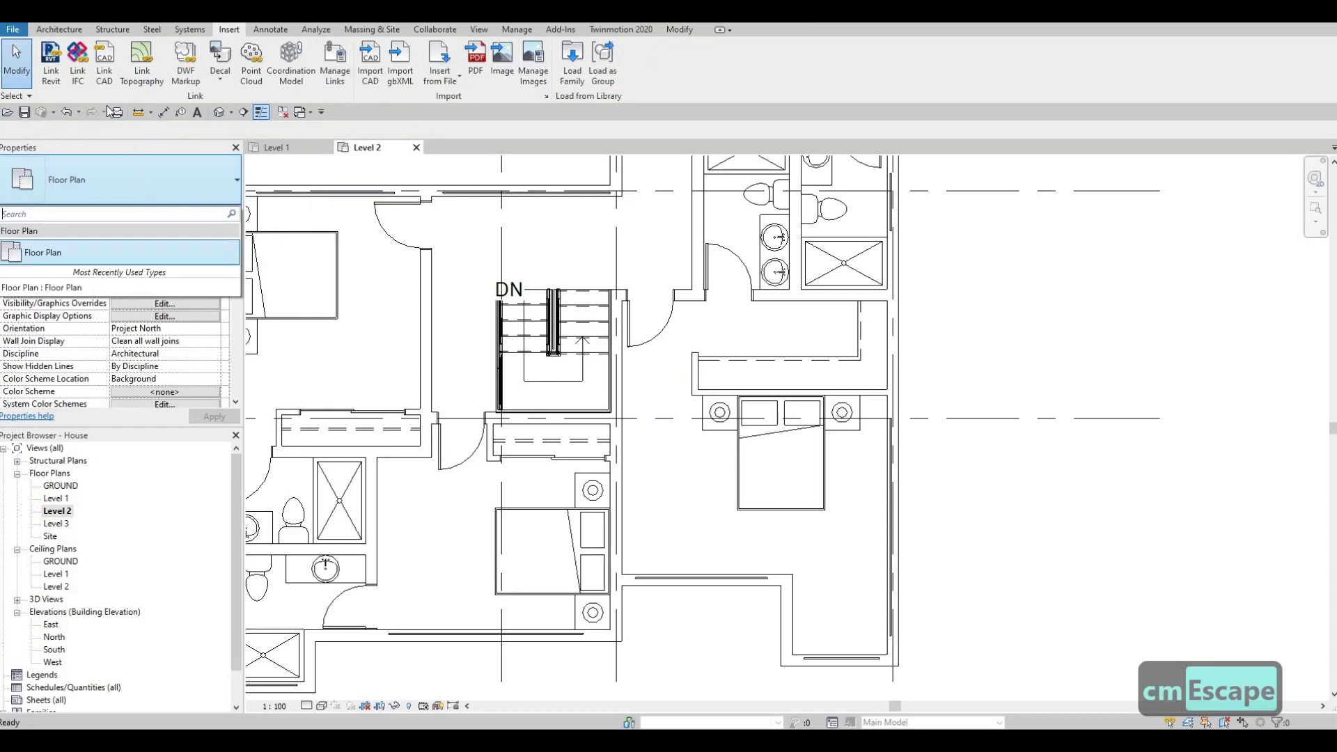
{"action": "key", "text": "Escape"}
{"action": "key", "text": "Escape"}
{"action": "key", "text": "c"}
{"action": "key", "text": "m"}
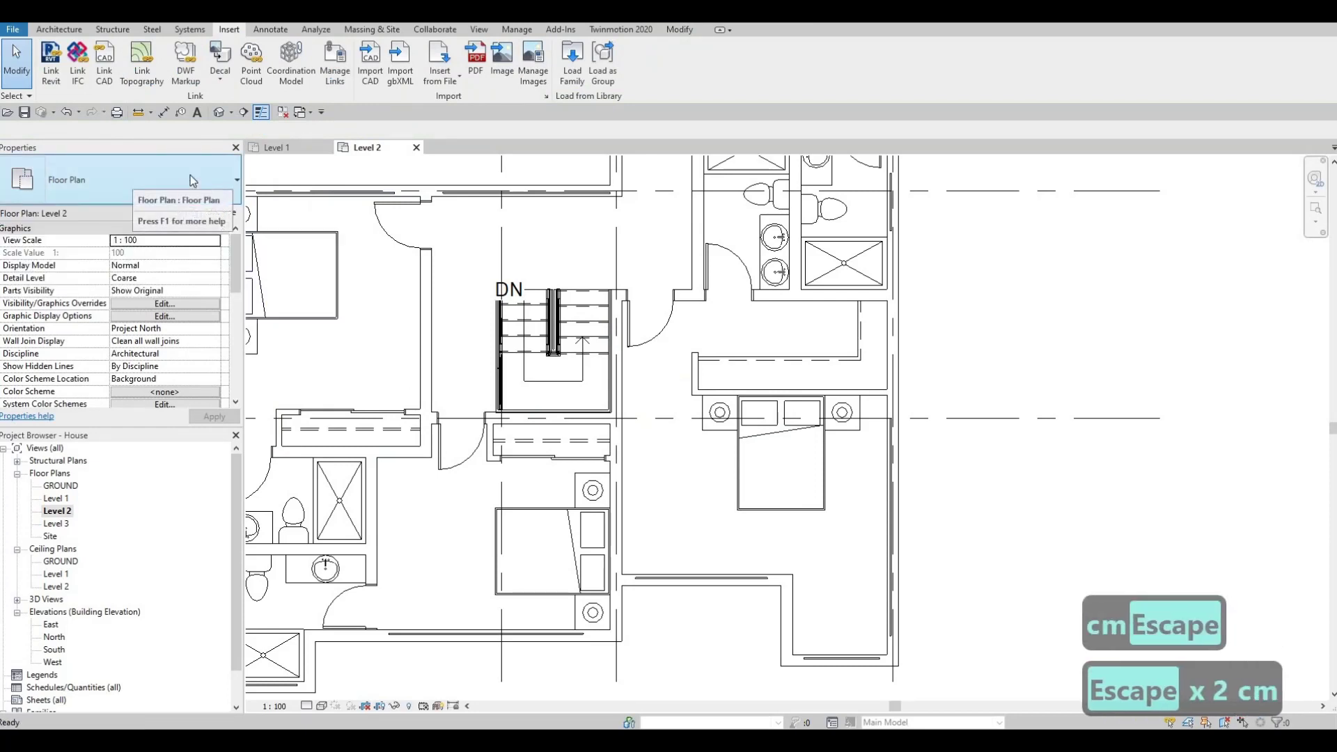
{"action": "left_click", "coordinate": [124, 209]}
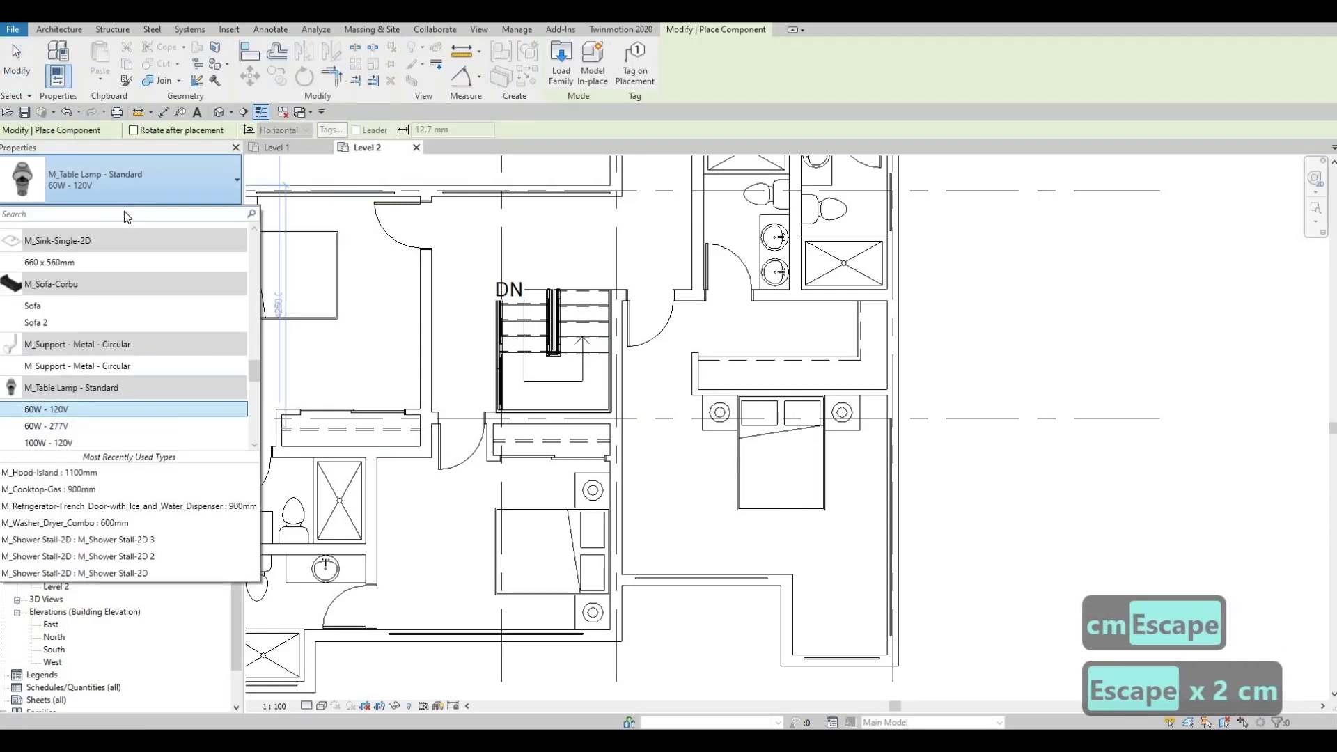
{"action": "type", "text": "desk"}
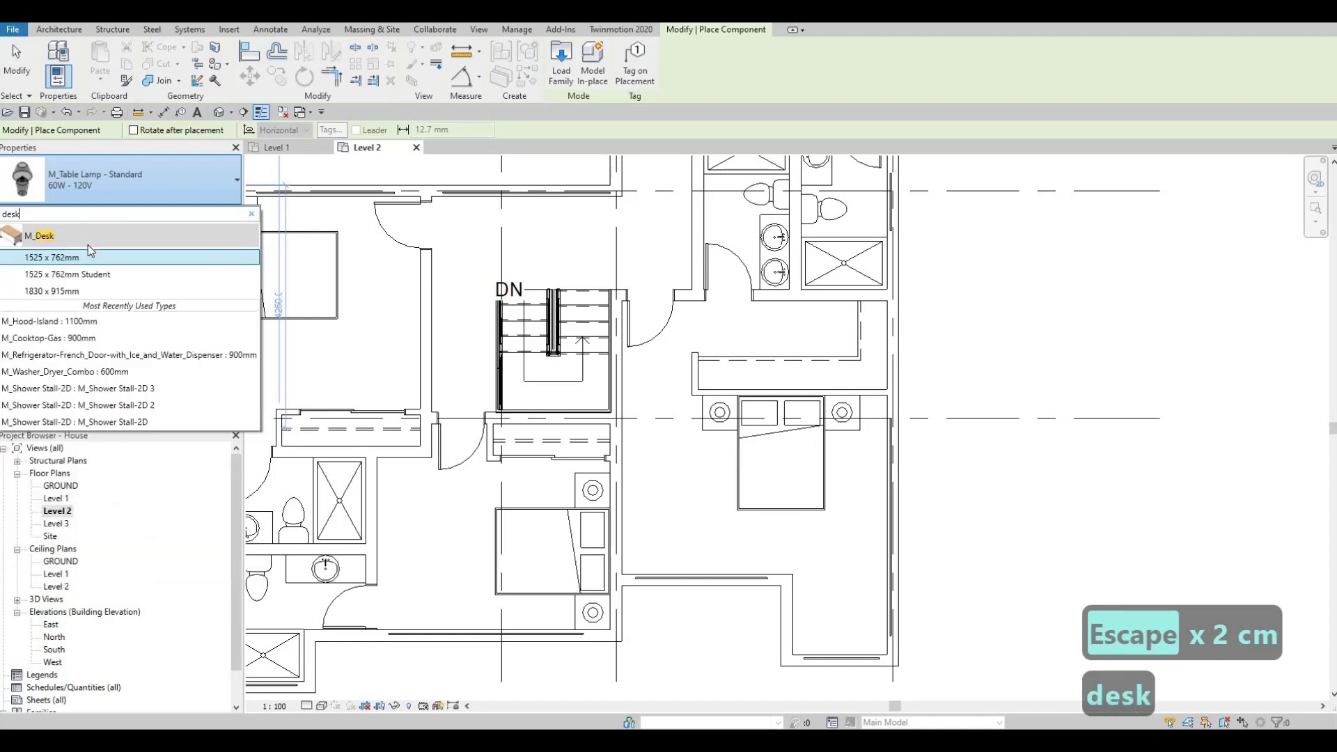
{"action": "left_click", "coordinate": [78, 274]}
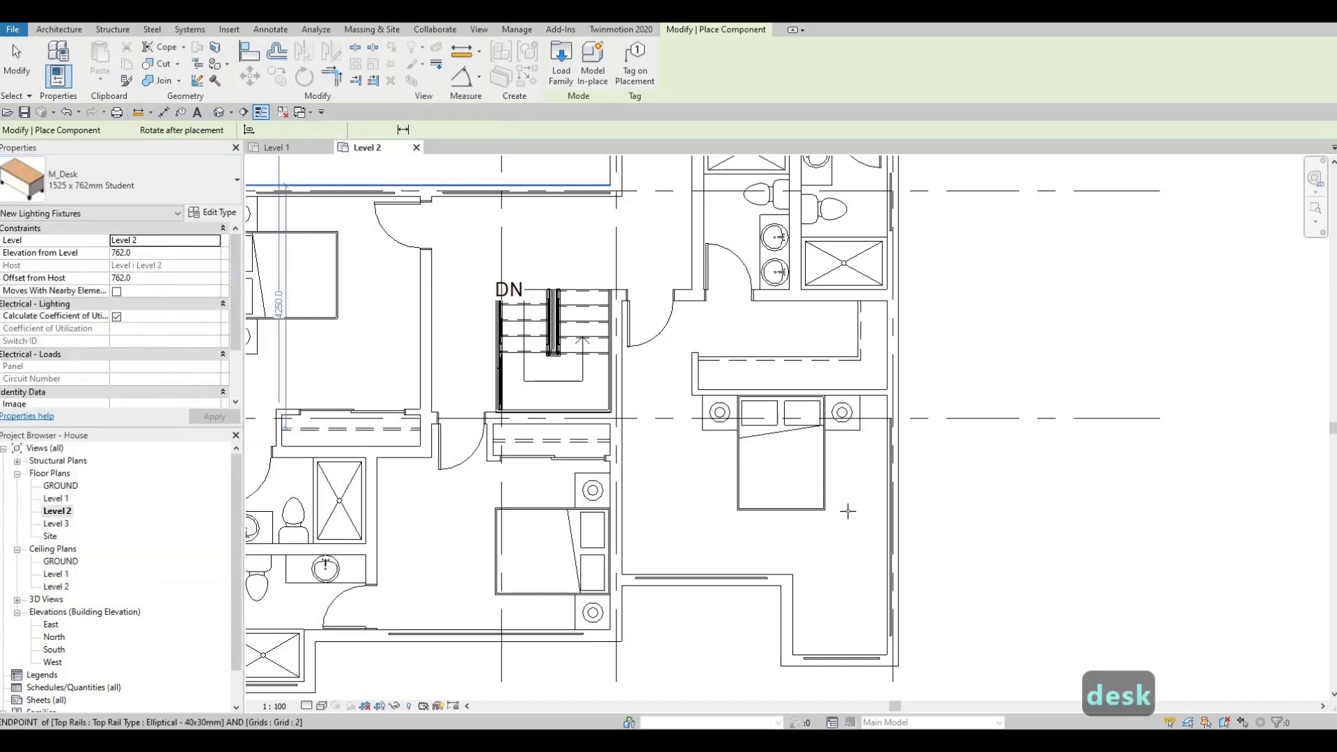
Rotate the desk upright and place it in the lower right bedroom's alcove, against the right and bottom exterior walls
{"action": "key", "text": "space"}
{"action": "key", "text": "space"}
{"action": "key", "text": "space"}
{"action": "key", "text": "space"}
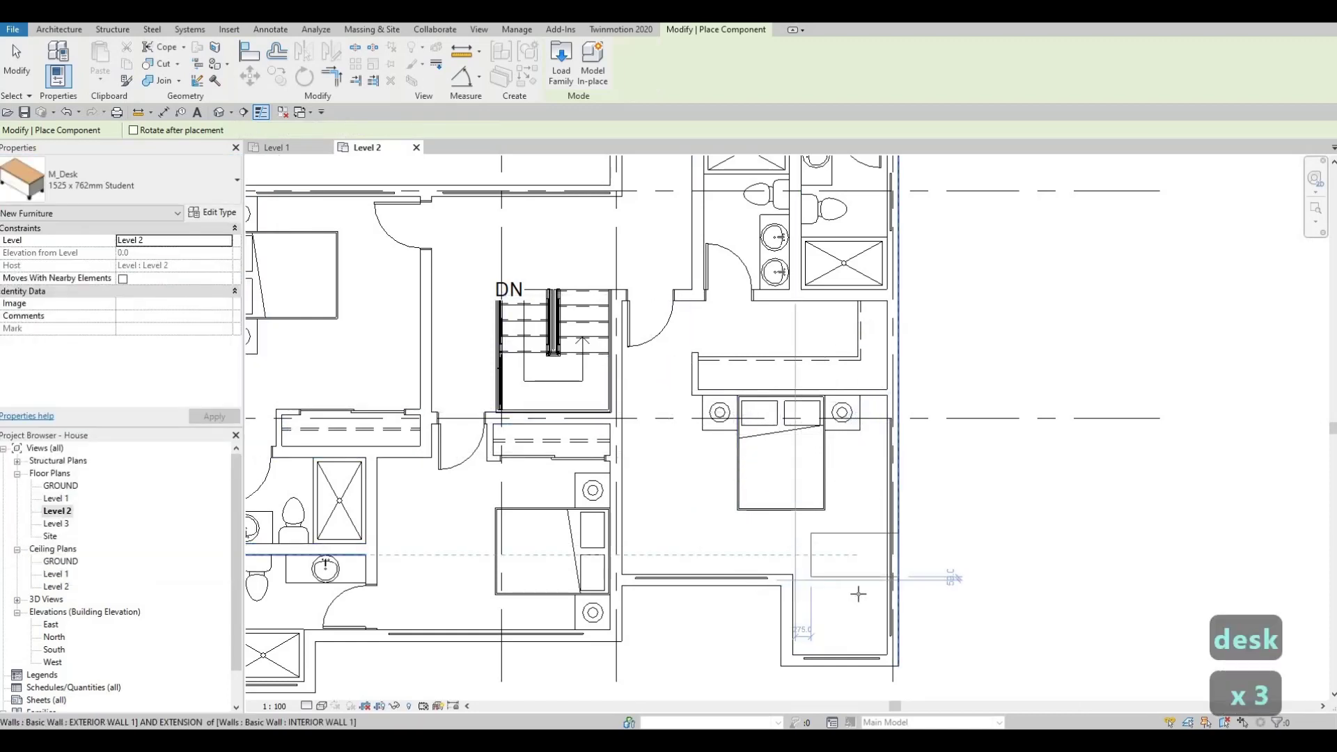
{"action": "key", "text": "space"}
{"action": "scroll", "coordinate": [854, 602], "scroll_direction": "up", "scroll_amount": 2}
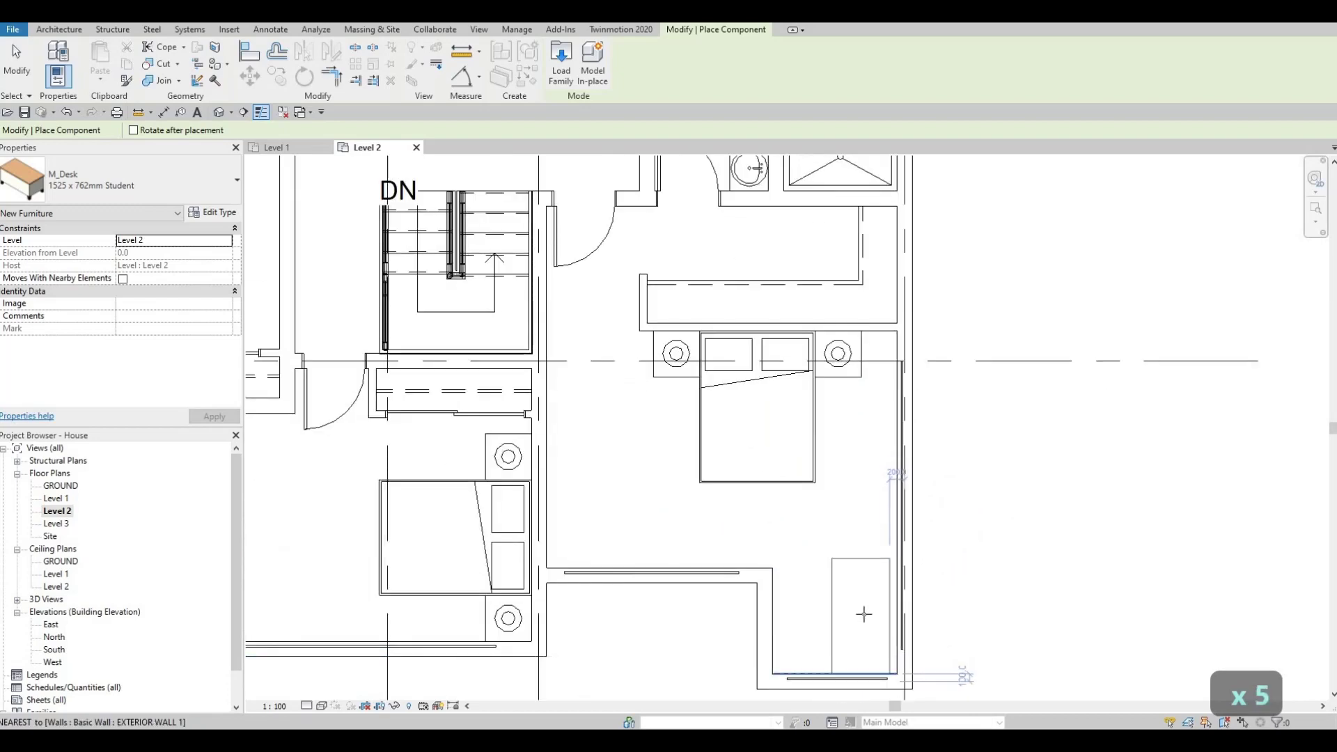
{"action": "key", "text": "Escape"}
{"action": "key", "text": "Escape"}
{"action": "key", "text": "Escape"}
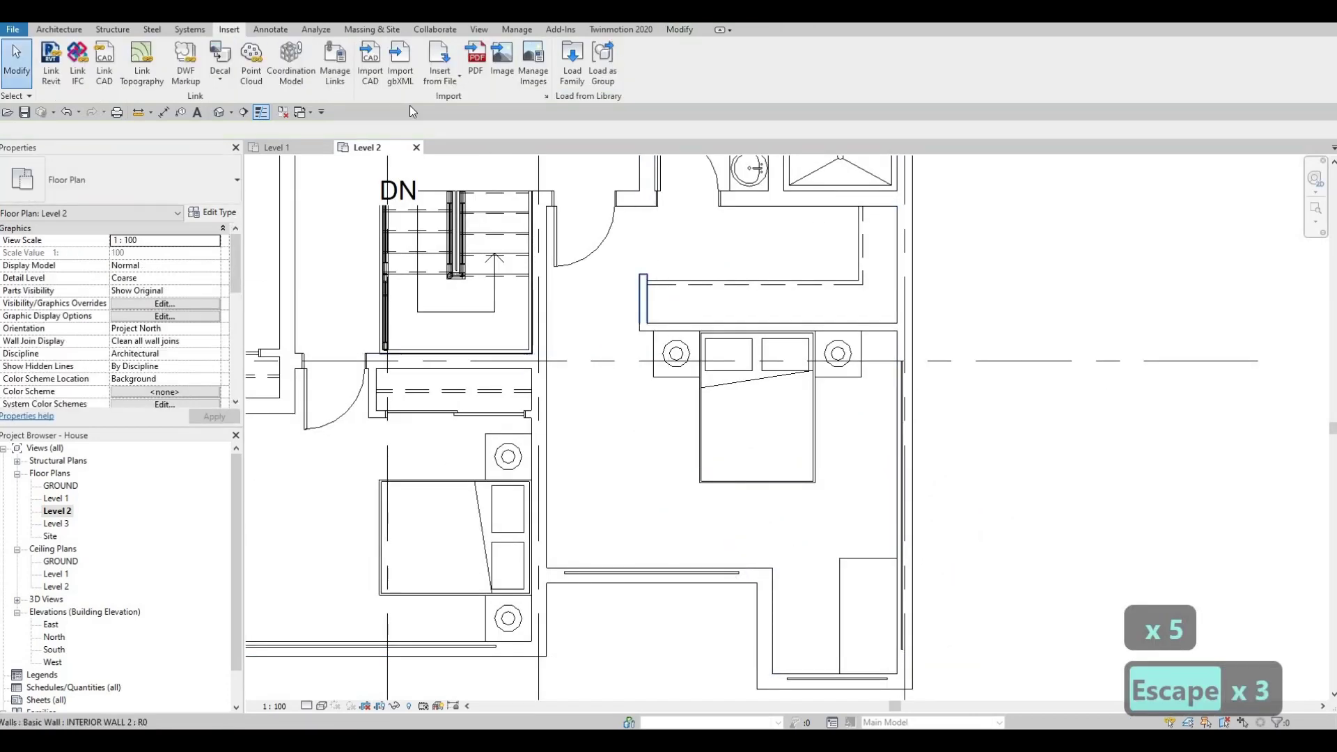
Load the M_Chair-Executive family from the Seating folder of the furniture library
{"action": "left_click", "coordinate": [570, 67]}
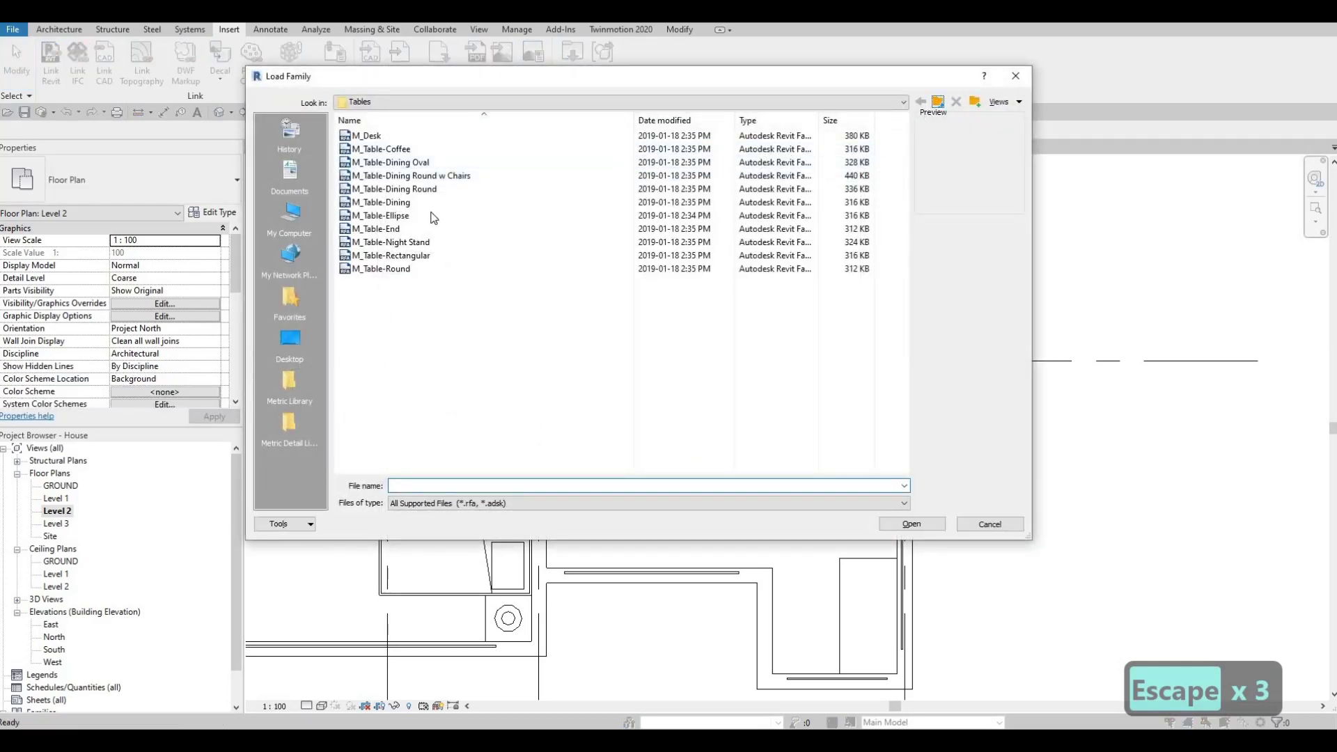
{"action": "double_click", "coordinate": [402, 149]}
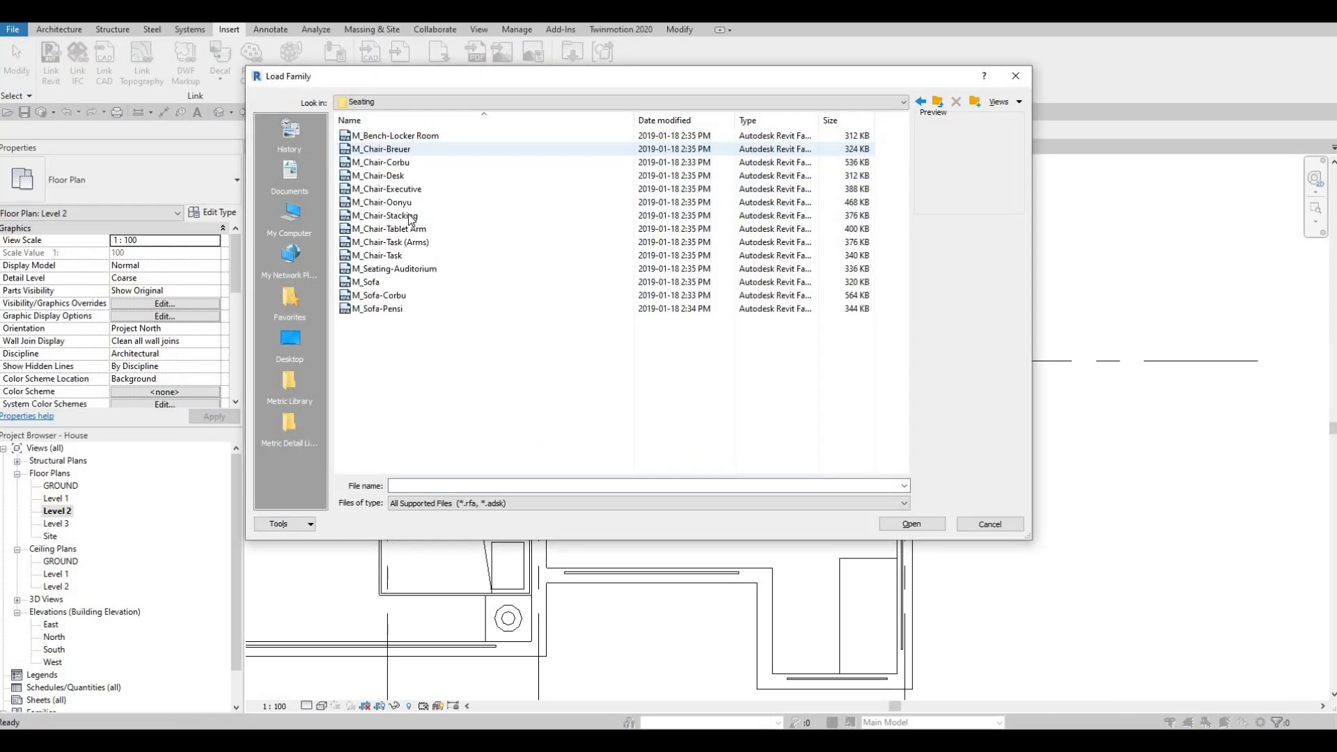
{"action": "left_click", "coordinate": [399, 176]}
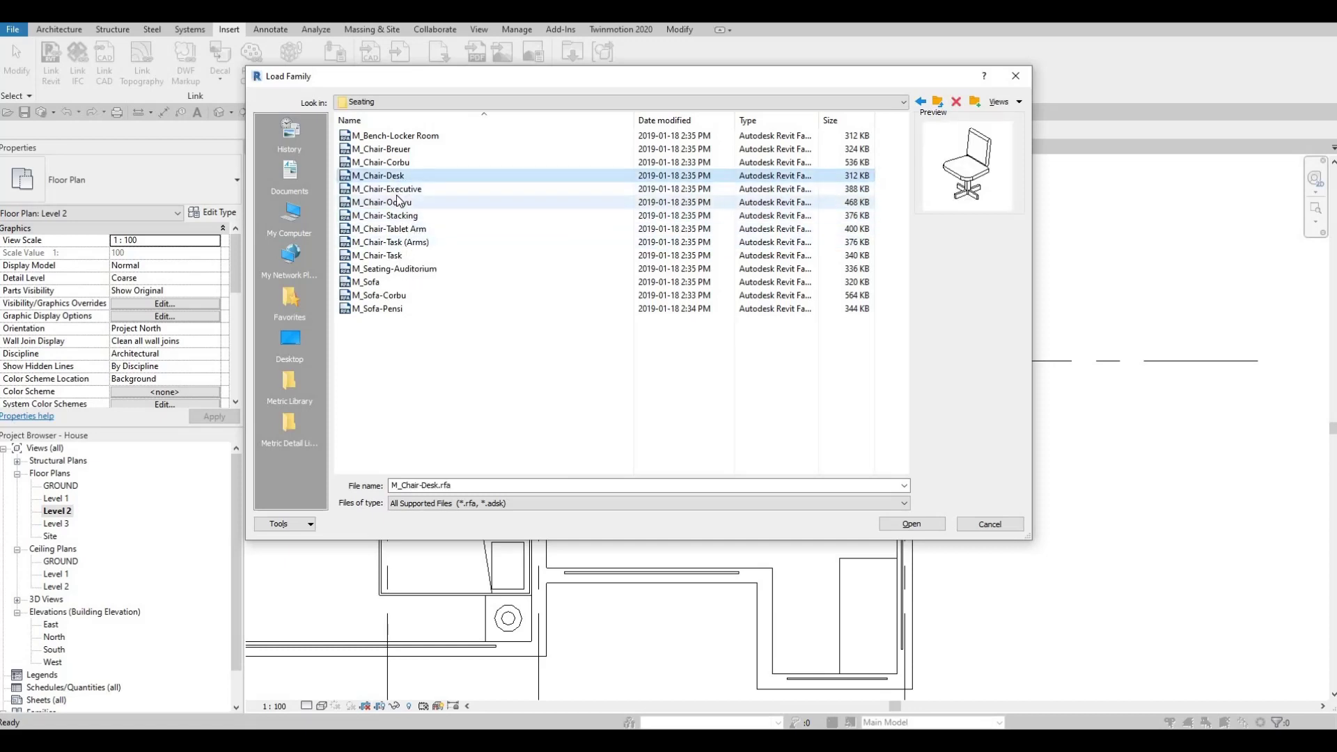
{"action": "left_click", "coordinate": [398, 190]}
{"action": "left_click", "coordinate": [911, 524]}
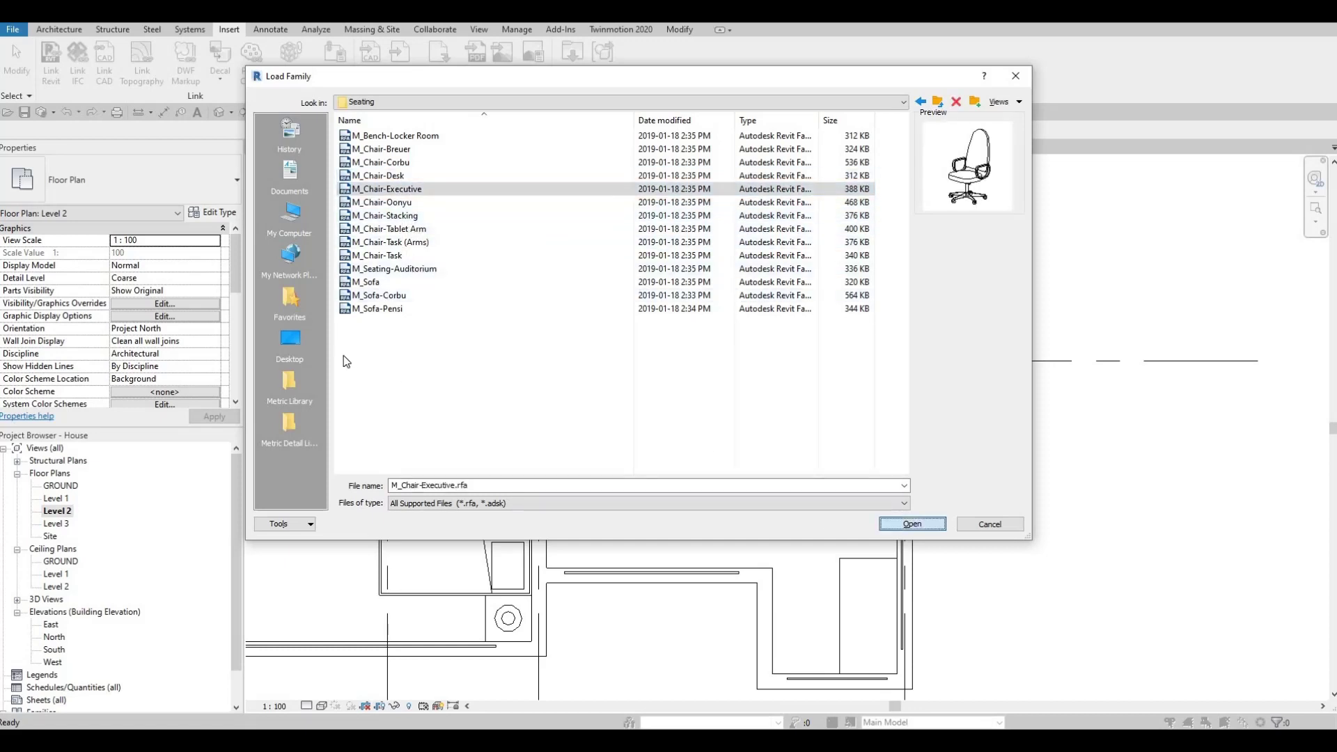
Place the executive chair on the left side of the alcove desk, rotated to face it
{"action": "key", "text": "c"}
{"action": "key", "text": "m"}
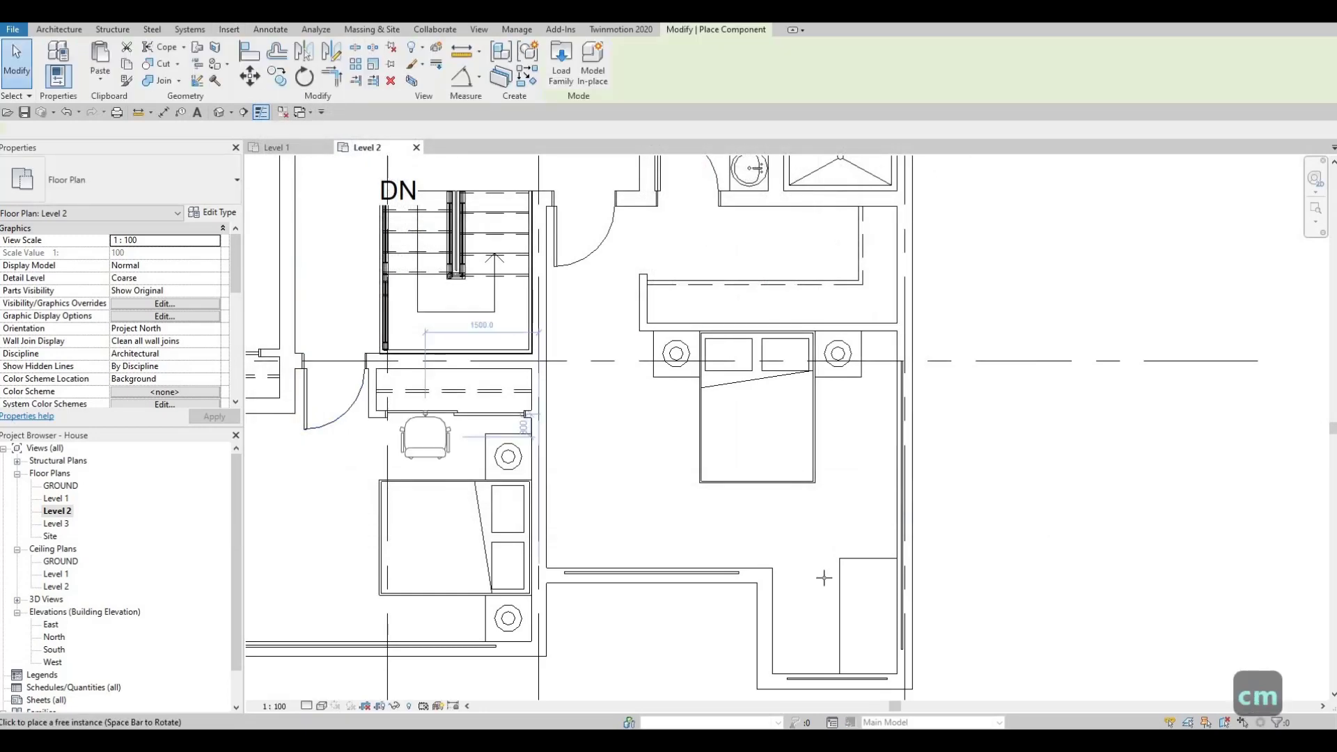
{"action": "key", "text": "space"}
{"action": "key", "text": "space"}
{"action": "key", "text": "space"}
{"action": "key", "text": "space"}
{"action": "key", "text": "space"}
{"action": "key", "text": "space"}
{"action": "key", "text": "space"}
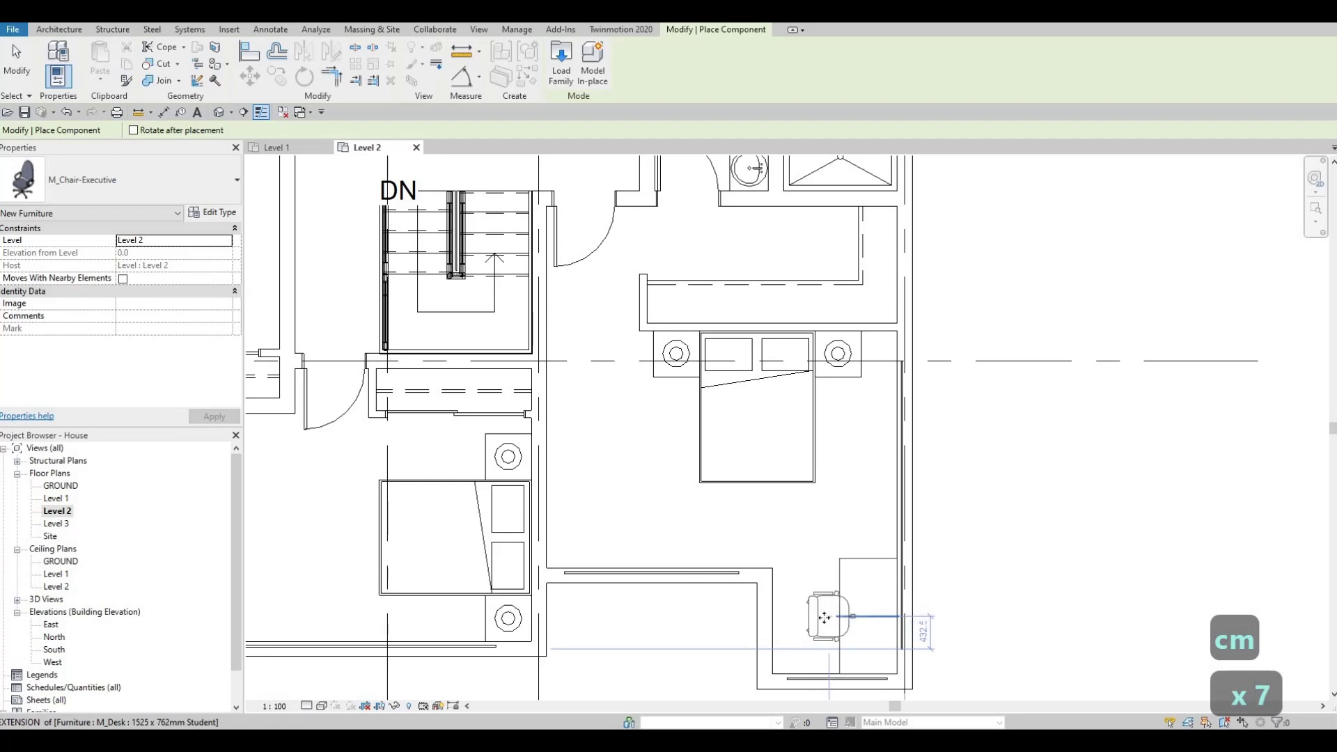
{"action": "left_click", "coordinate": [823, 618]}
{"action": "key", "text": "Escape"}
{"action": "key", "text": "Escape"}
Inspect the house in the 3D view and return to the Level 2 floor plan
{"action": "scroll", "coordinate": [822, 512], "scroll_direction": "down", "scroll_amount": 2}
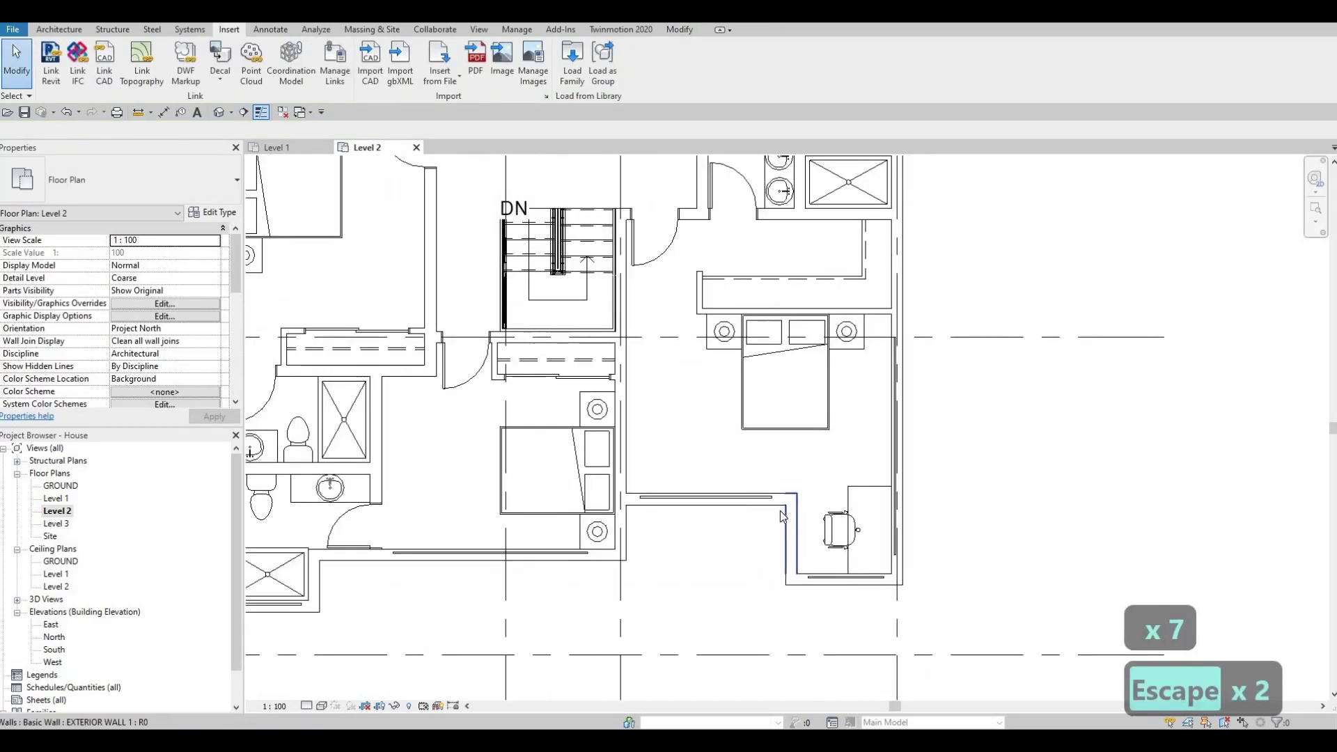
{"action": "scroll", "coordinate": [781, 515], "scroll_direction": "down", "scroll_amount": 2}
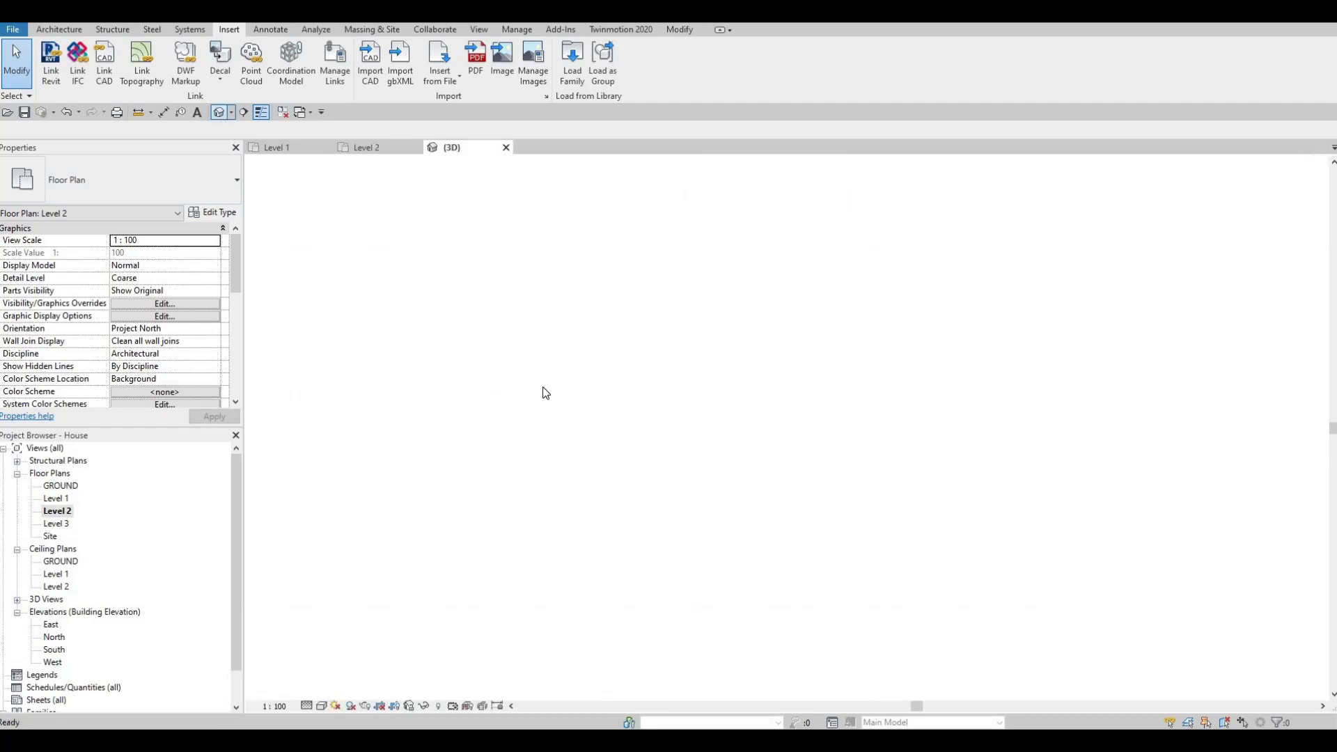
{"action": "middle_click_drag", "start_coordinate": [499, 405], "coordinate": [794, 278], "text": "shift"}
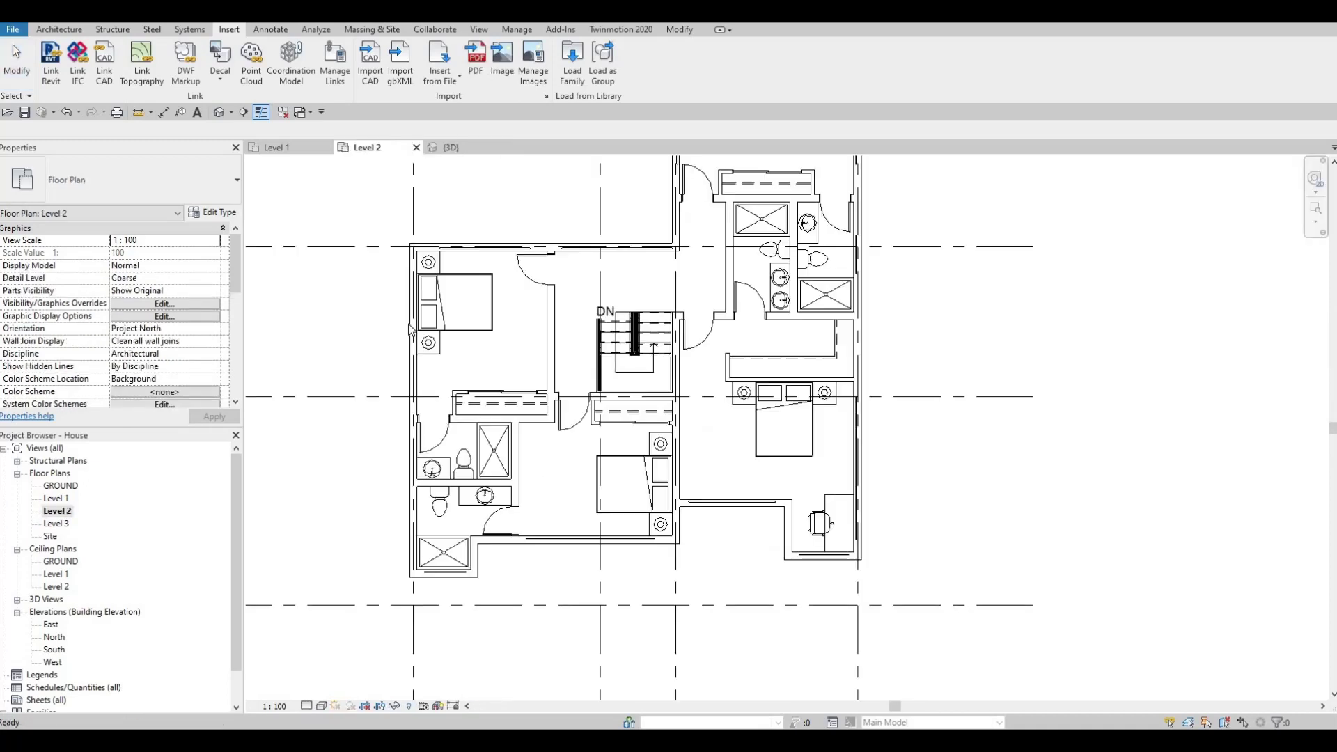
Use Cut Geometry to cut the upper left bedroom's top exterior wall with its curtain wall
{"action": "left_click", "coordinate": [674, 30]}
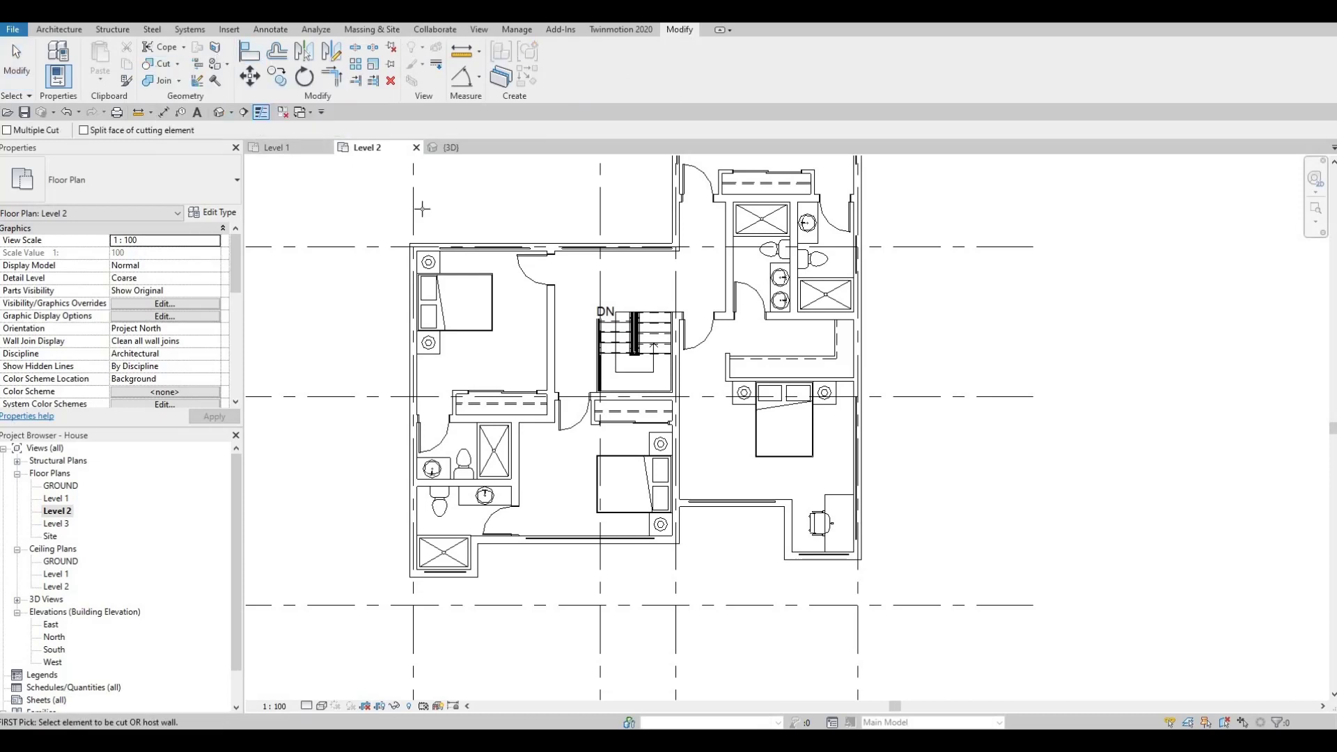
{"action": "scroll", "coordinate": [420, 207], "scroll_direction": "up", "scroll_amount": 3}
{"action": "left_click", "coordinate": [509, 301]}
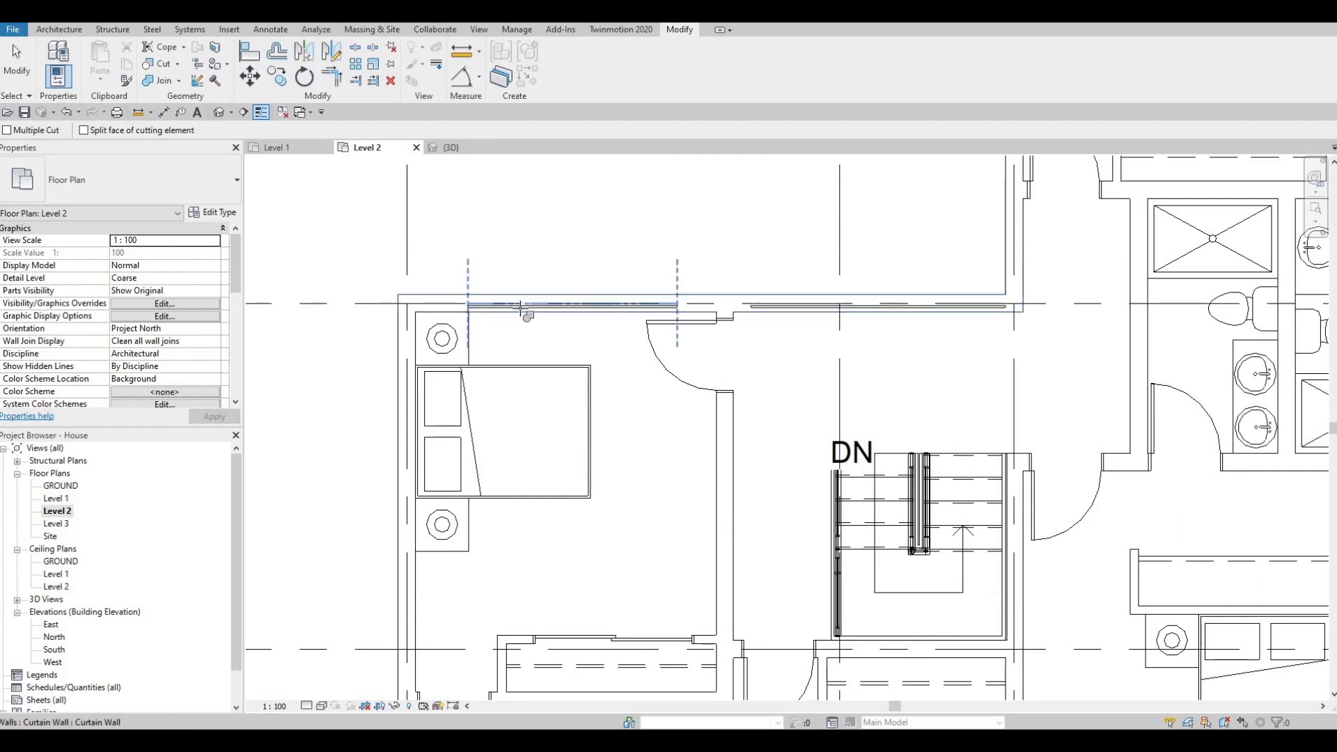
{"action": "left_click", "coordinate": [770, 294]}
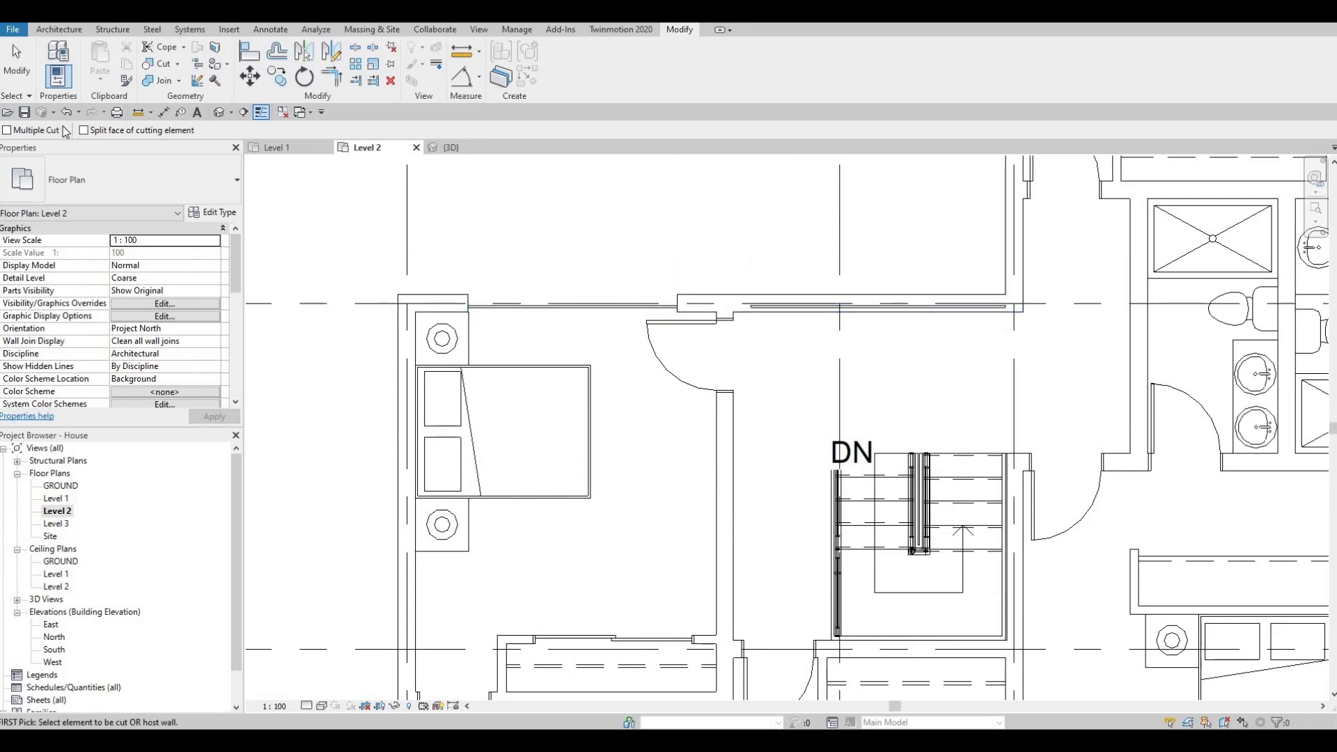
Enable Multiple Cut and Split face of cutting element, and cut the upper bedroom's left exterior wall with its curtain wall
{"action": "left_click", "coordinate": [84, 130]}
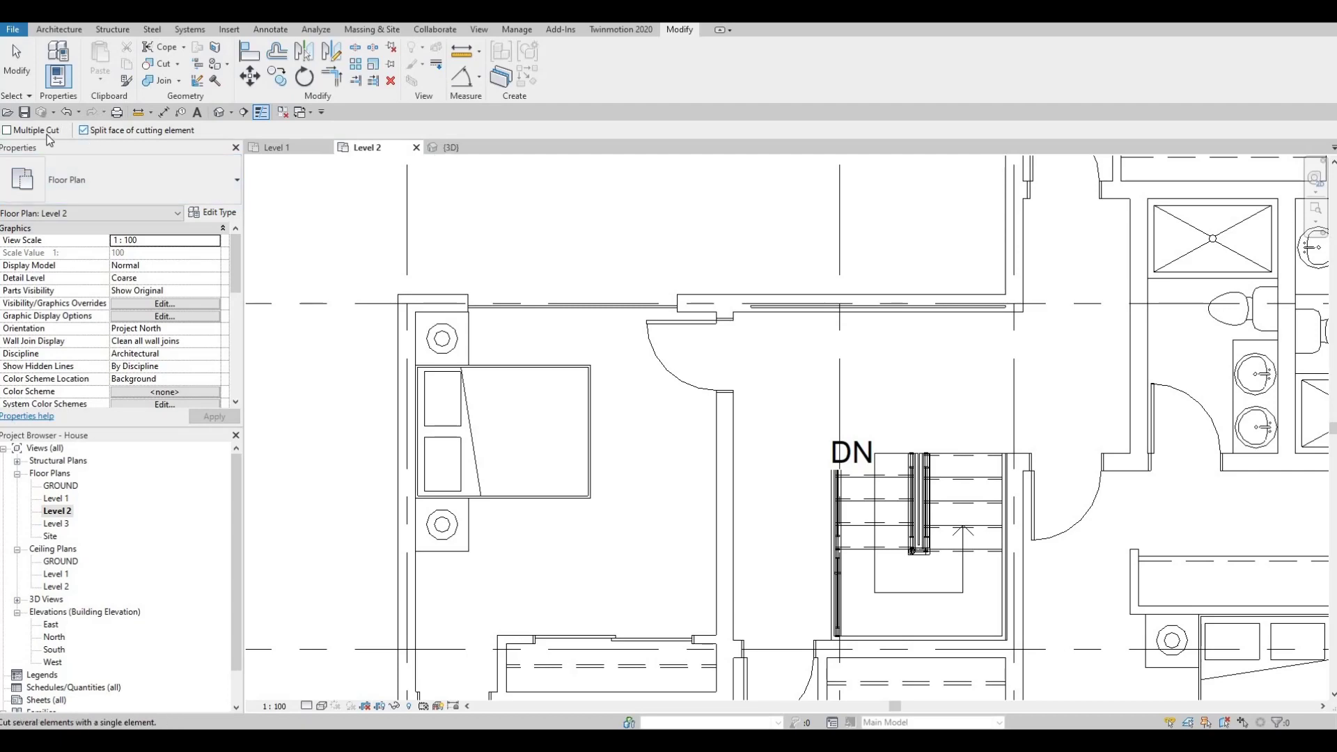
{"action": "left_click", "coordinate": [47, 133]}
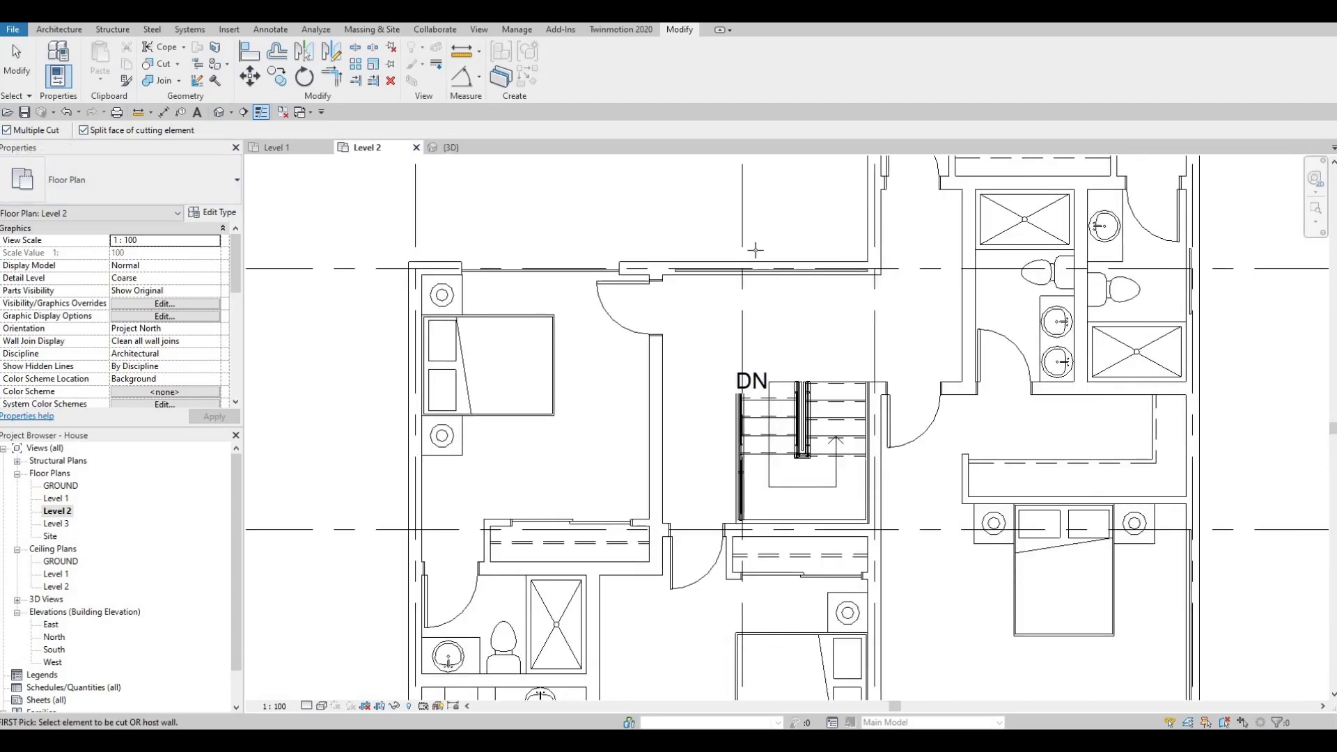
{"action": "middle_click_drag", "start_coordinate": [880, 289], "coordinate": [633, 395]}
{"action": "middle_click_drag", "start_coordinate": [623, 200], "coordinate": [572, 420]}
{"action": "left_click", "coordinate": [583, 316]}
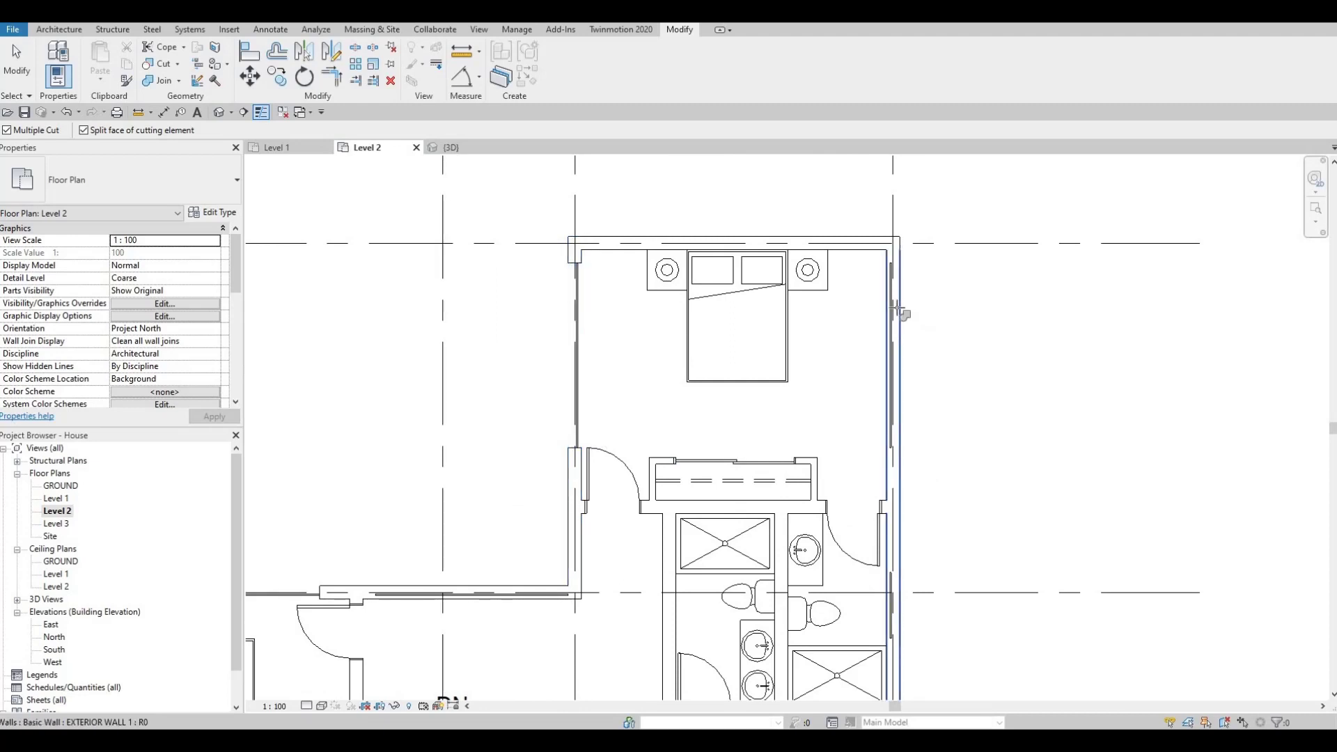
Use Cut Geometry to cut the right exterior wall with the curtain walls of the upper and lower right bedrooms
{"action": "left_click", "coordinate": [896, 307]}
{"action": "scroll", "coordinate": [864, 300], "scroll_direction": "down", "scroll_amount": 3}
{"action": "middle_click_drag", "start_coordinate": [856, 589], "coordinate": [819, 390]}
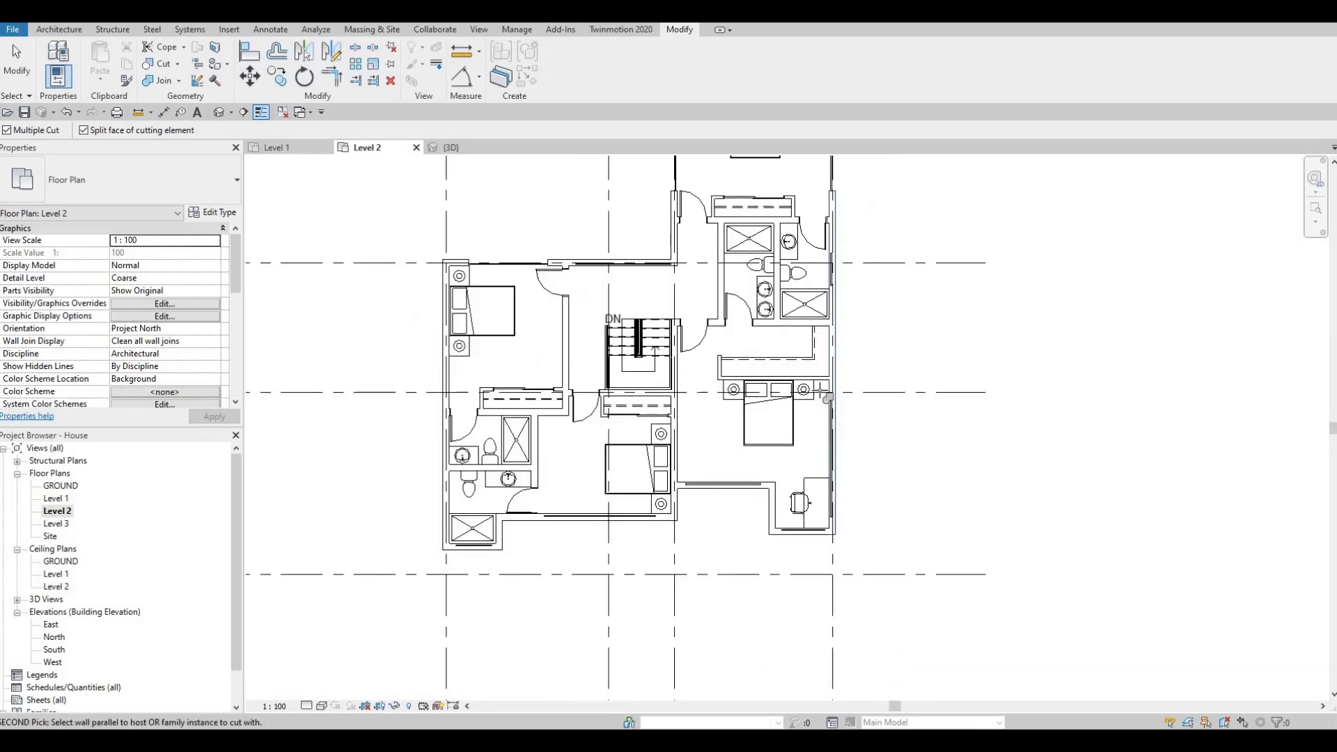
{"action": "scroll", "coordinate": [821, 397], "scroll_direction": "down", "scroll_amount": 1}
{"action": "middle_click_drag", "start_coordinate": [837, 437], "coordinate": [827, 372]}
{"action": "scroll", "coordinate": [828, 372], "scroll_direction": "up", "scroll_amount": 4}
{"action": "left_click", "coordinate": [827, 373]}
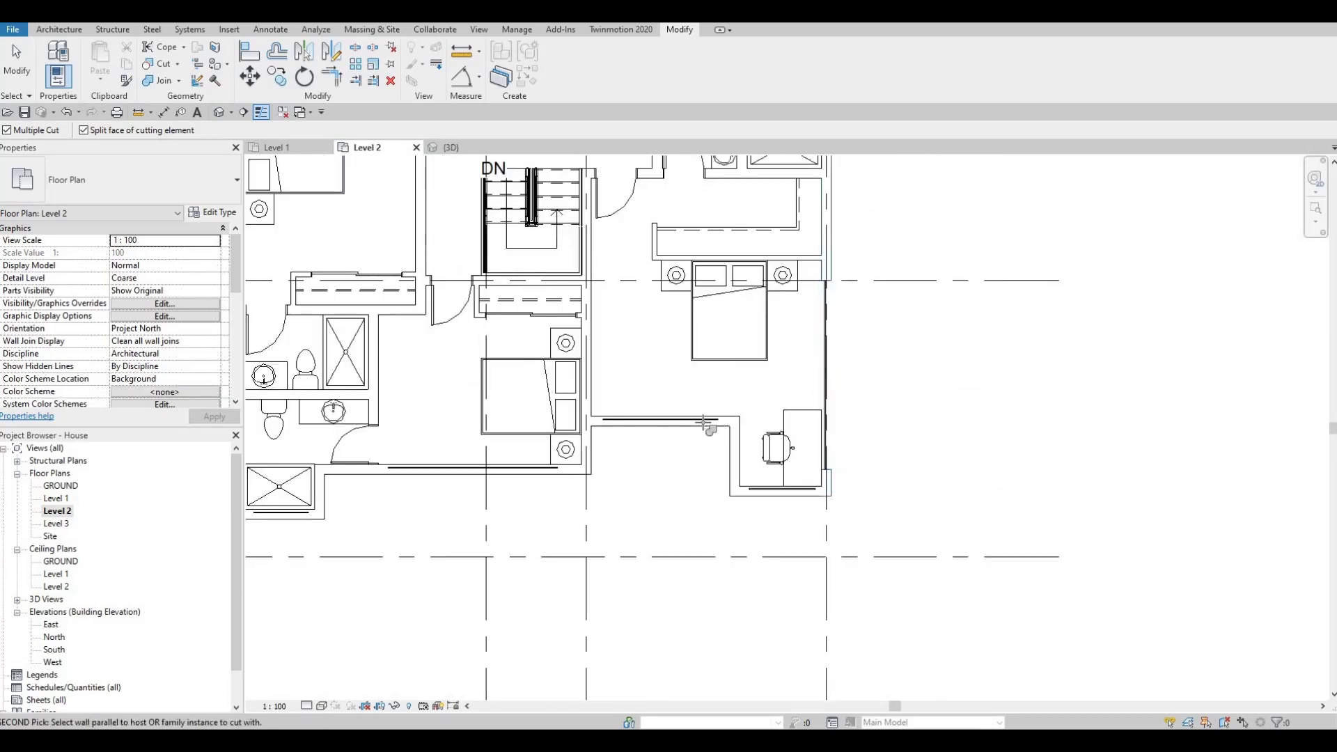
Cut the bottom exterior walls of the lower right and lower middle bedrooms with their curtain walls
{"action": "left_click", "coordinate": [696, 424]}
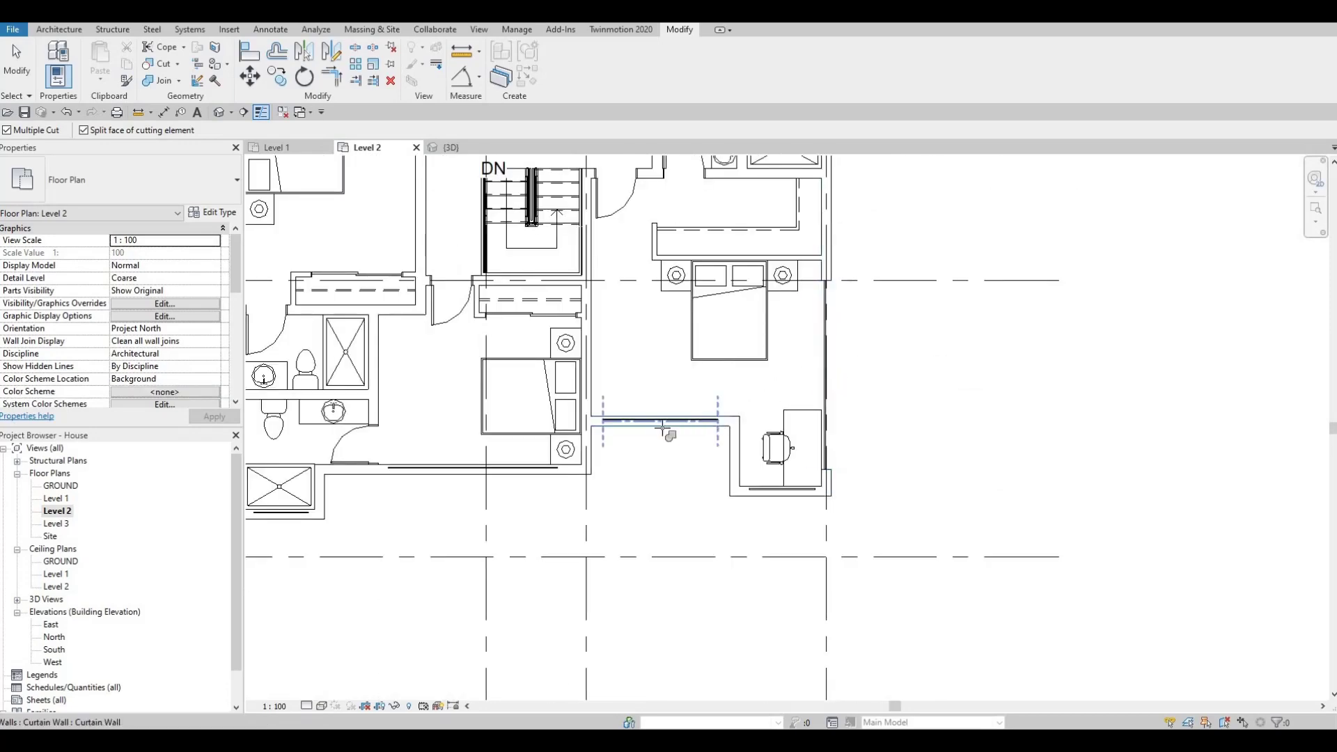
{"action": "left_click", "coordinate": [662, 427]}
{"action": "middle_click_drag", "start_coordinate": [633, 414], "coordinate": [775, 347]}
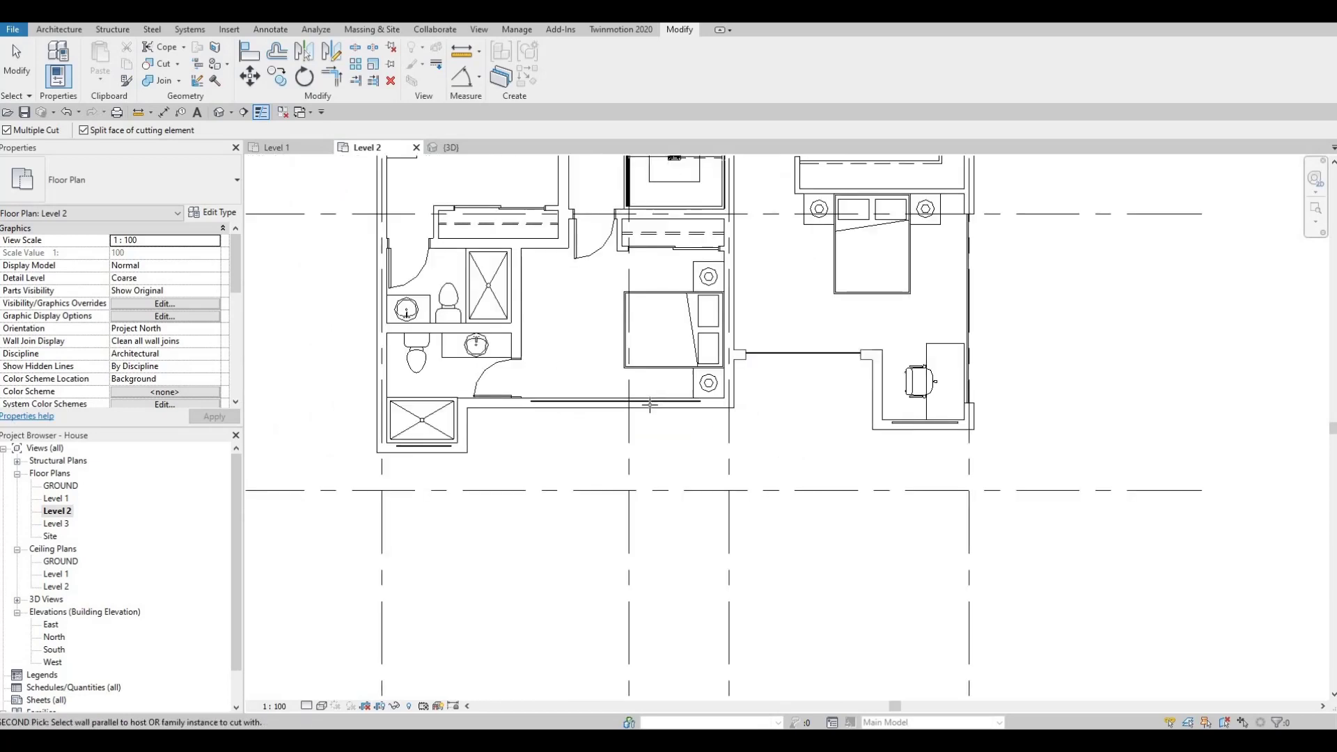
{"action": "left_click", "coordinate": [649, 406]}
{"action": "left_click", "coordinate": [531, 385]}
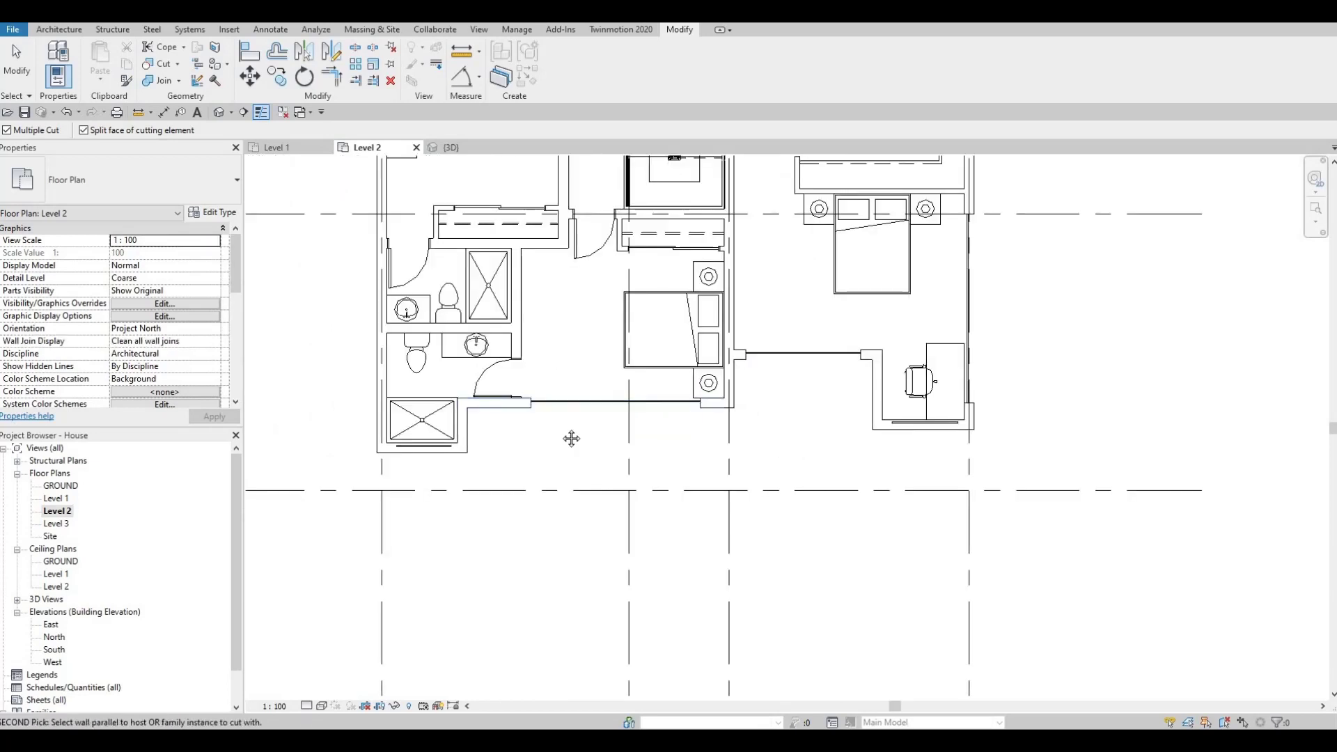
Cut the bottom exterior walls of the lower left shower and the desk alcove with their curtain walls
{"action": "middle_click_drag", "start_coordinate": [473, 533], "coordinate": [498, 552]}
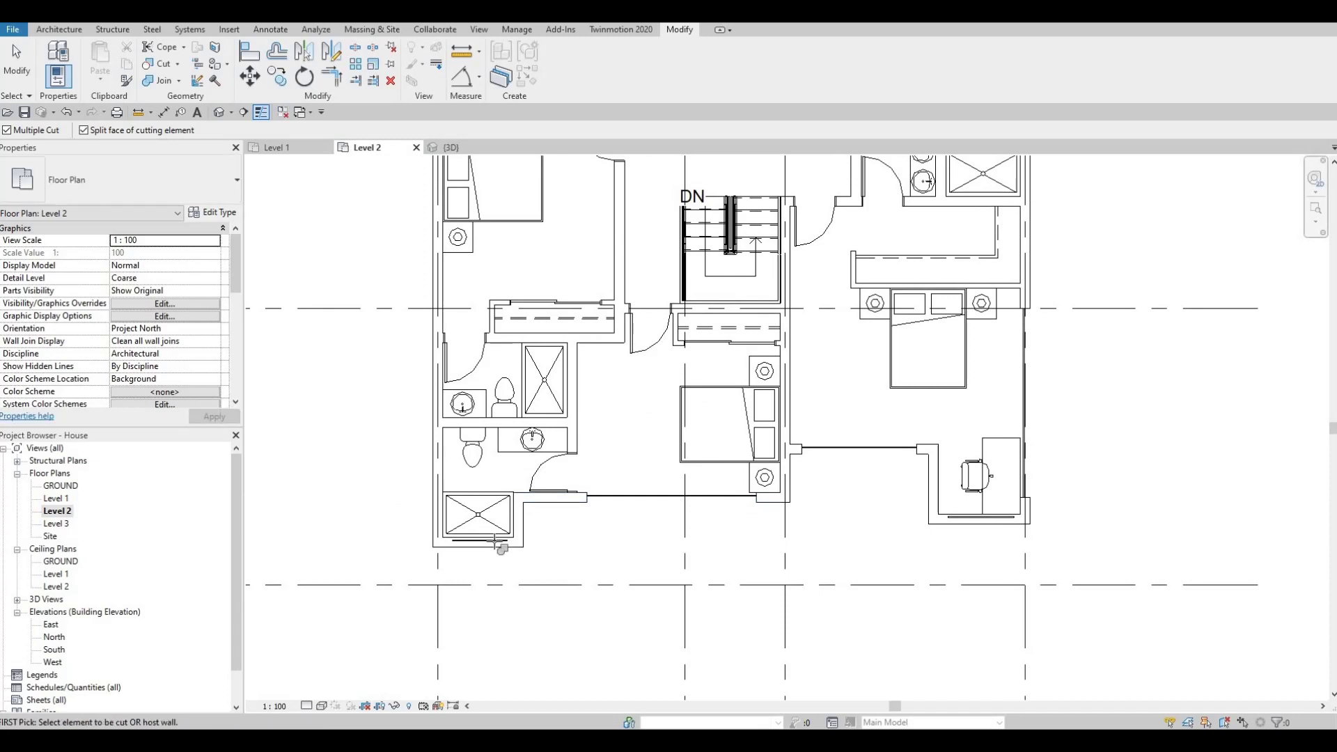
{"action": "middle_click_drag", "start_coordinate": [696, 455], "coordinate": [457, 603]}
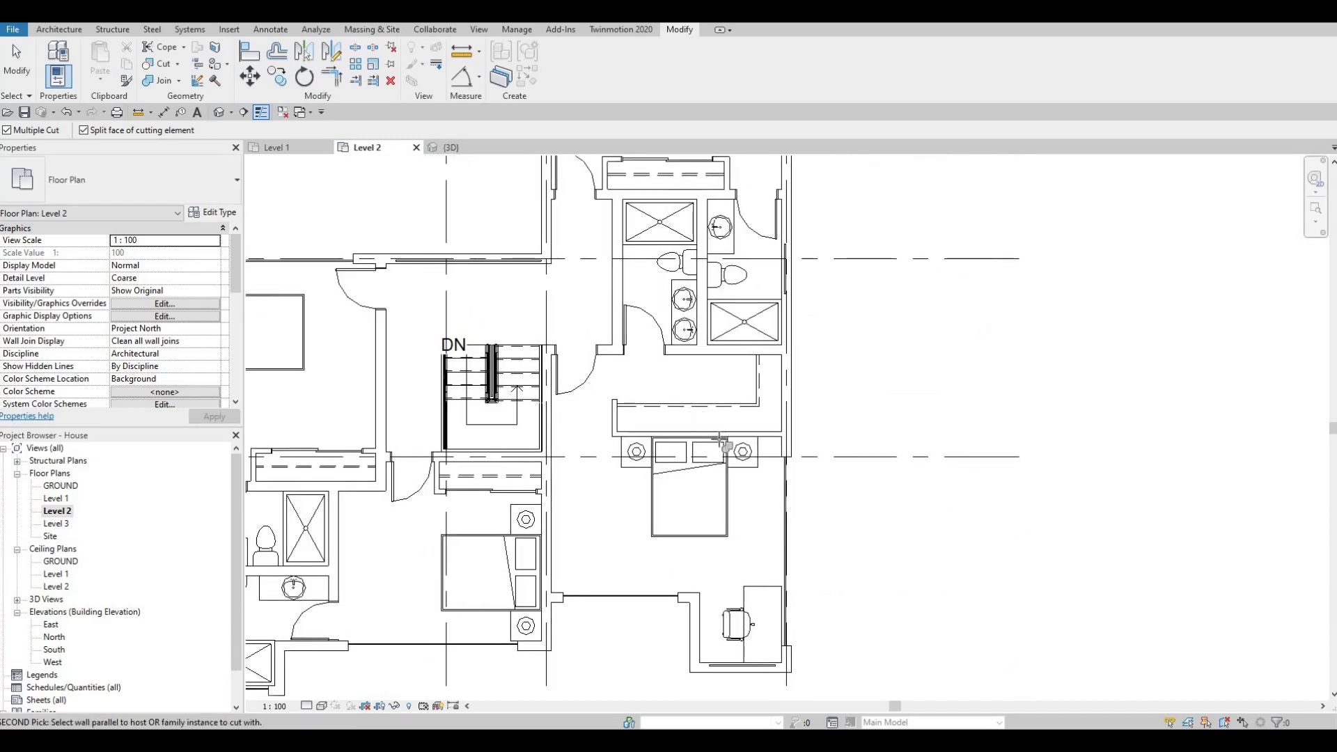
{"action": "middle_click_drag", "start_coordinate": [727, 674], "coordinate": [689, 520]}
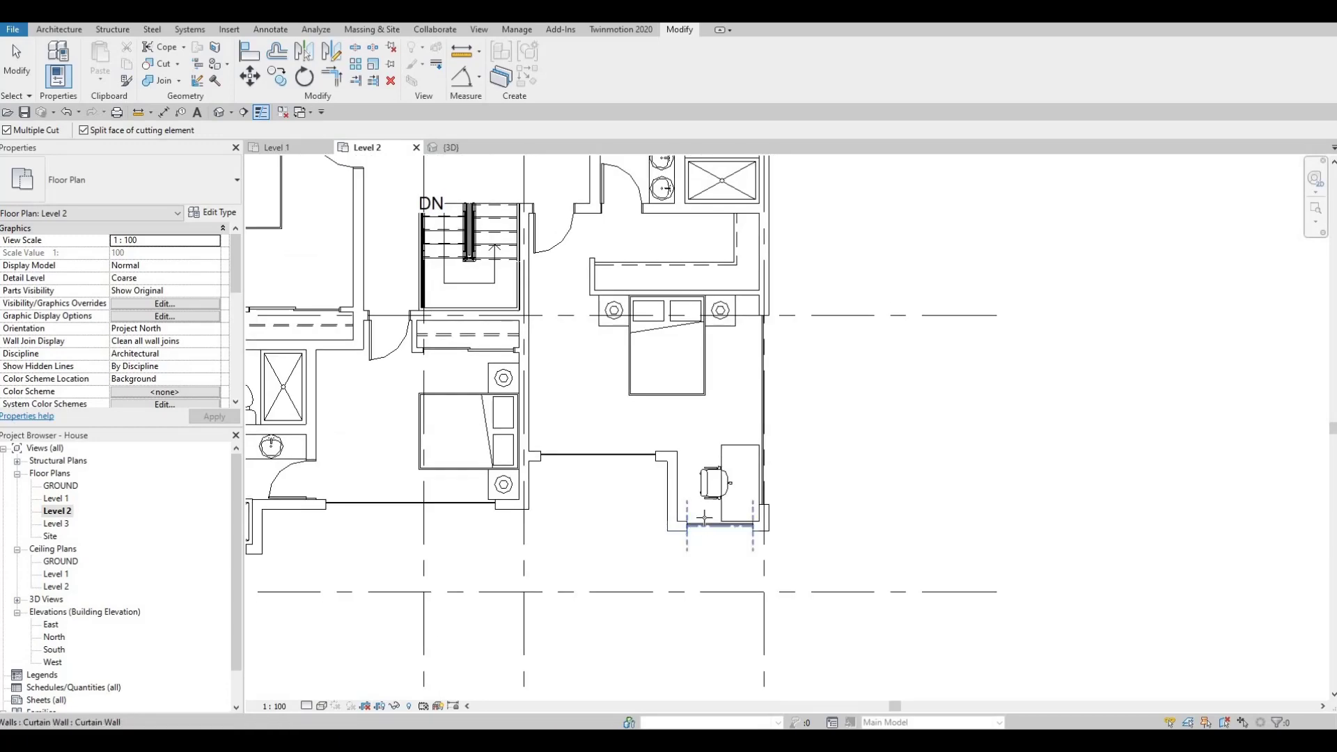
{"action": "middle_click_drag", "start_coordinate": [723, 256], "coordinate": [695, 360]}
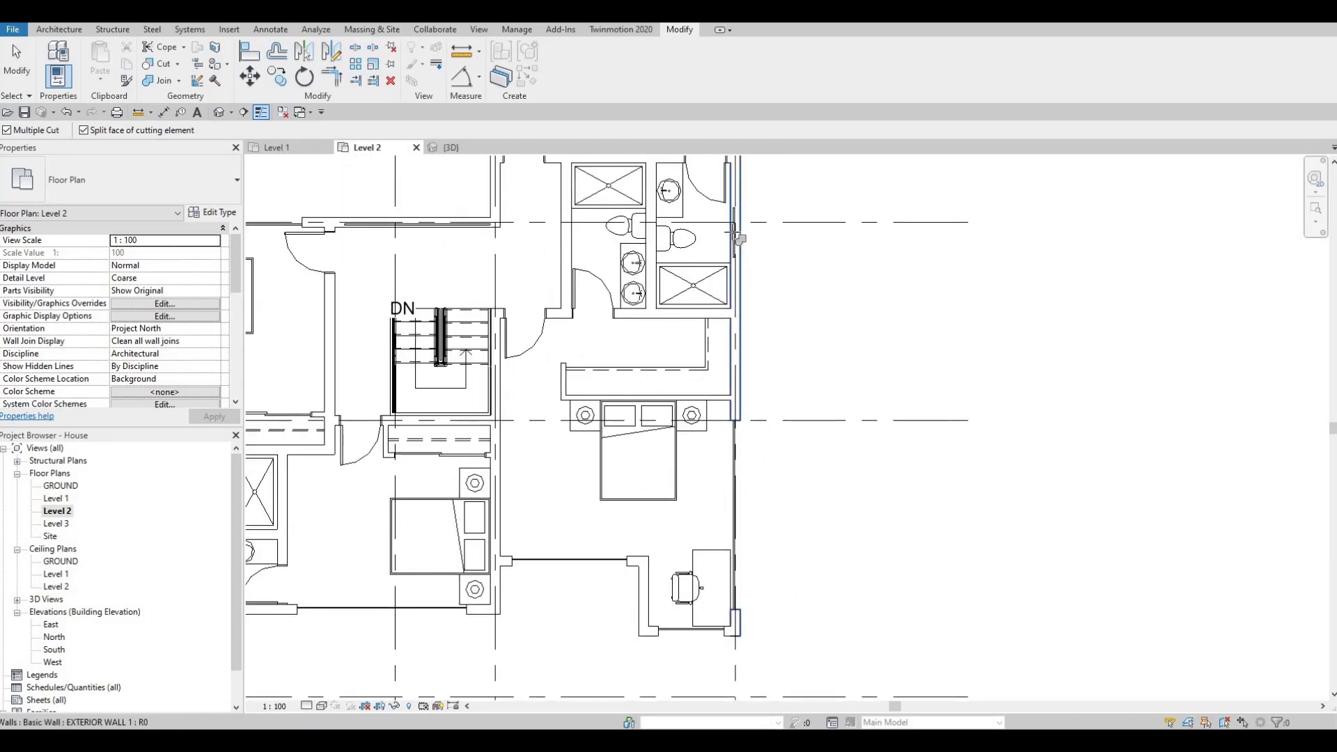
Cut the right exterior wall with the bathroom curtain wall, and the wall along grid B with its two curtain walls
{"action": "left_click", "coordinate": [733, 328]}
{"action": "scroll", "coordinate": [654, 345], "scroll_direction": "down", "scroll_amount": 5}
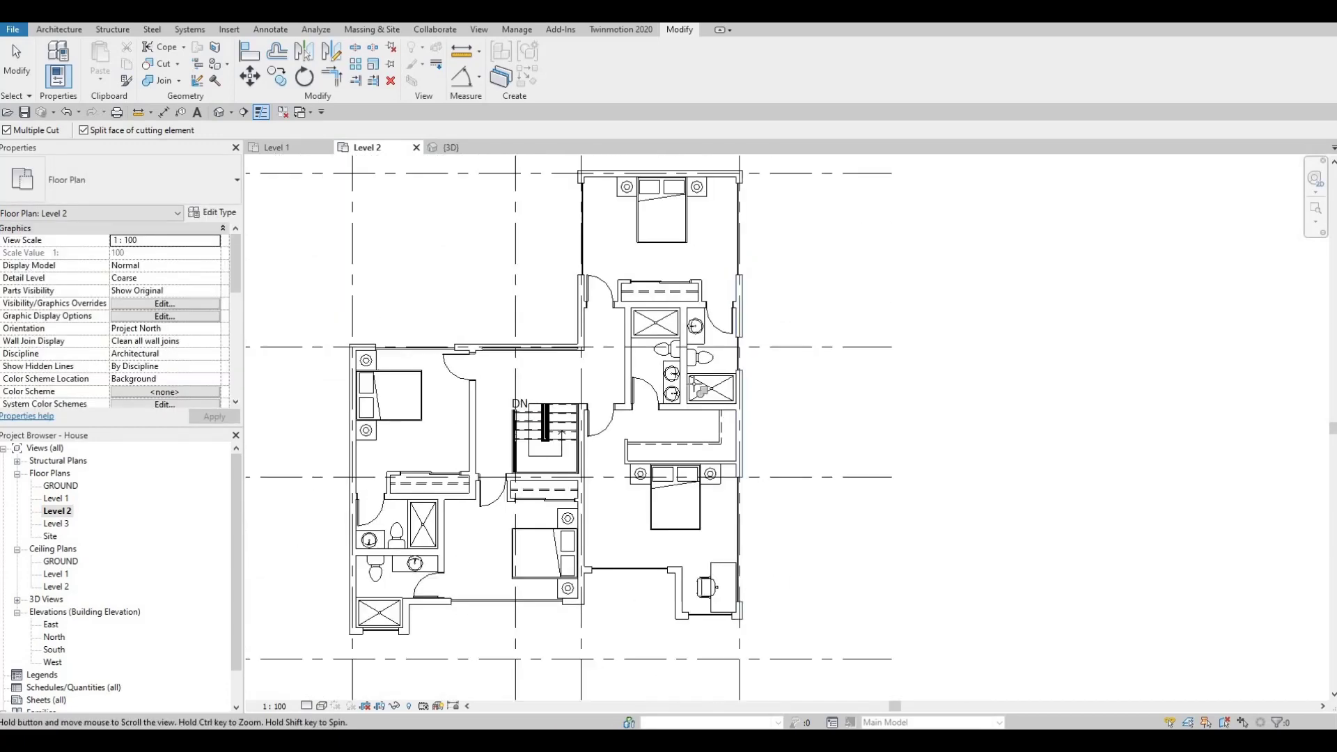
{"action": "scroll", "coordinate": [647, 362], "scroll_direction": "up", "scroll_amount": 3}
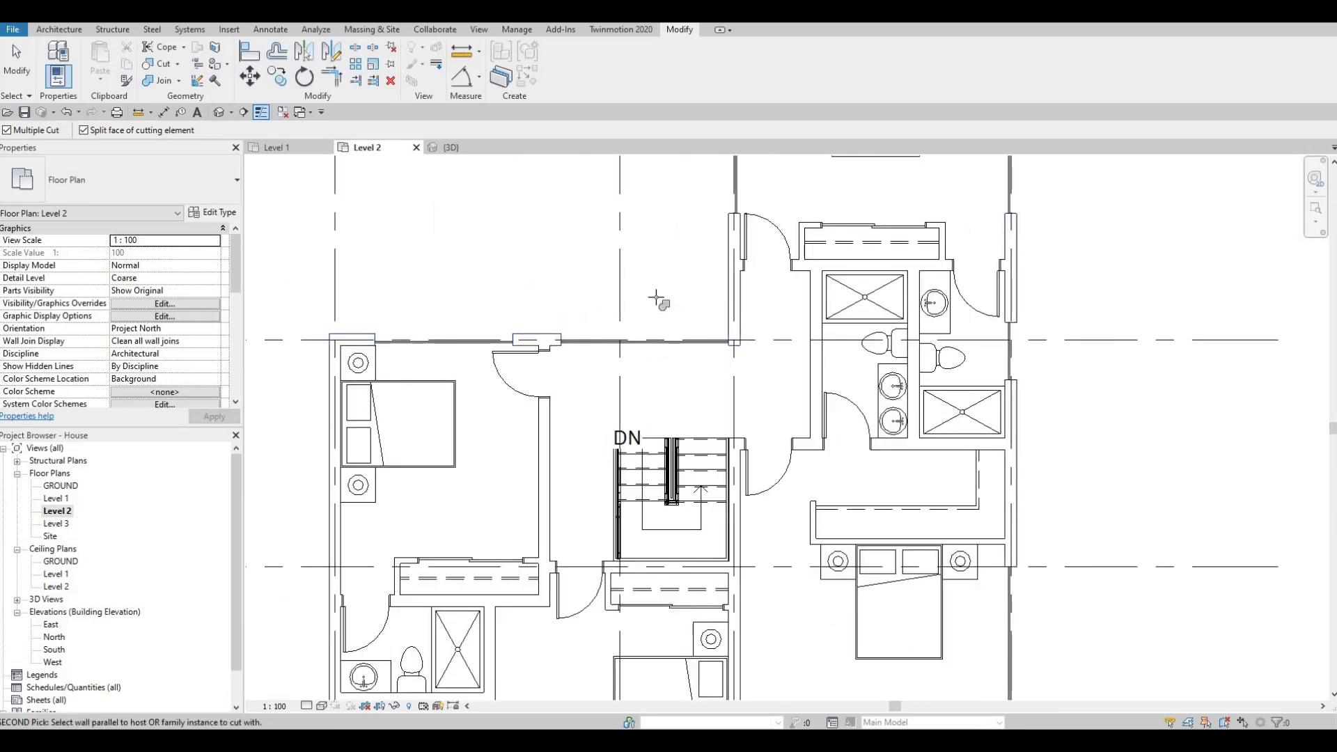
{"action": "scroll", "coordinate": [646, 299], "scroll_direction": "down", "scroll_amount": 2}
{"action": "key", "text": "Escape"}
{"action": "key", "text": "Escape"}
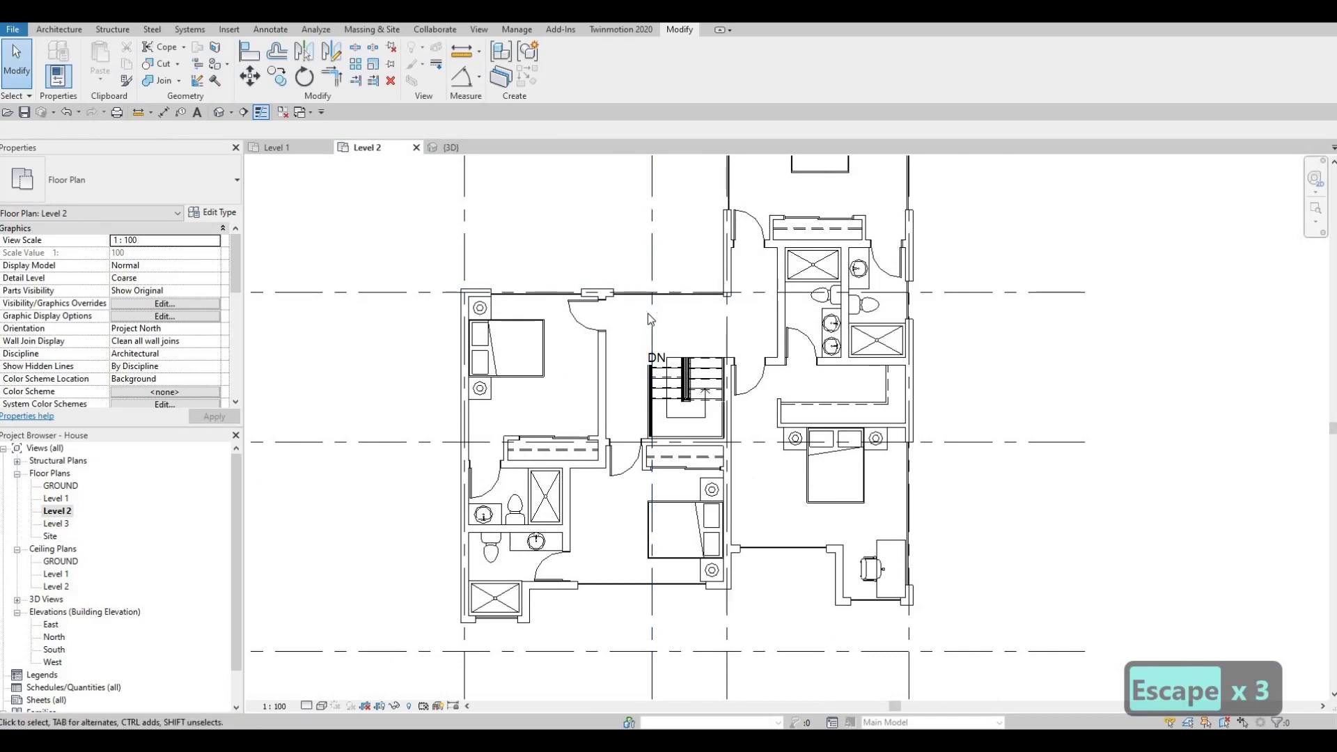
In the 3D view, set the Top Offset of the front curtain wall beside the desk alcove to -400
{"action": "scroll", "coordinate": [647, 313], "scroll_direction": "down", "scroll_amount": 2}
{"action": "scroll", "coordinate": [663, 313], "scroll_direction": "down", "scroll_amount": 1}
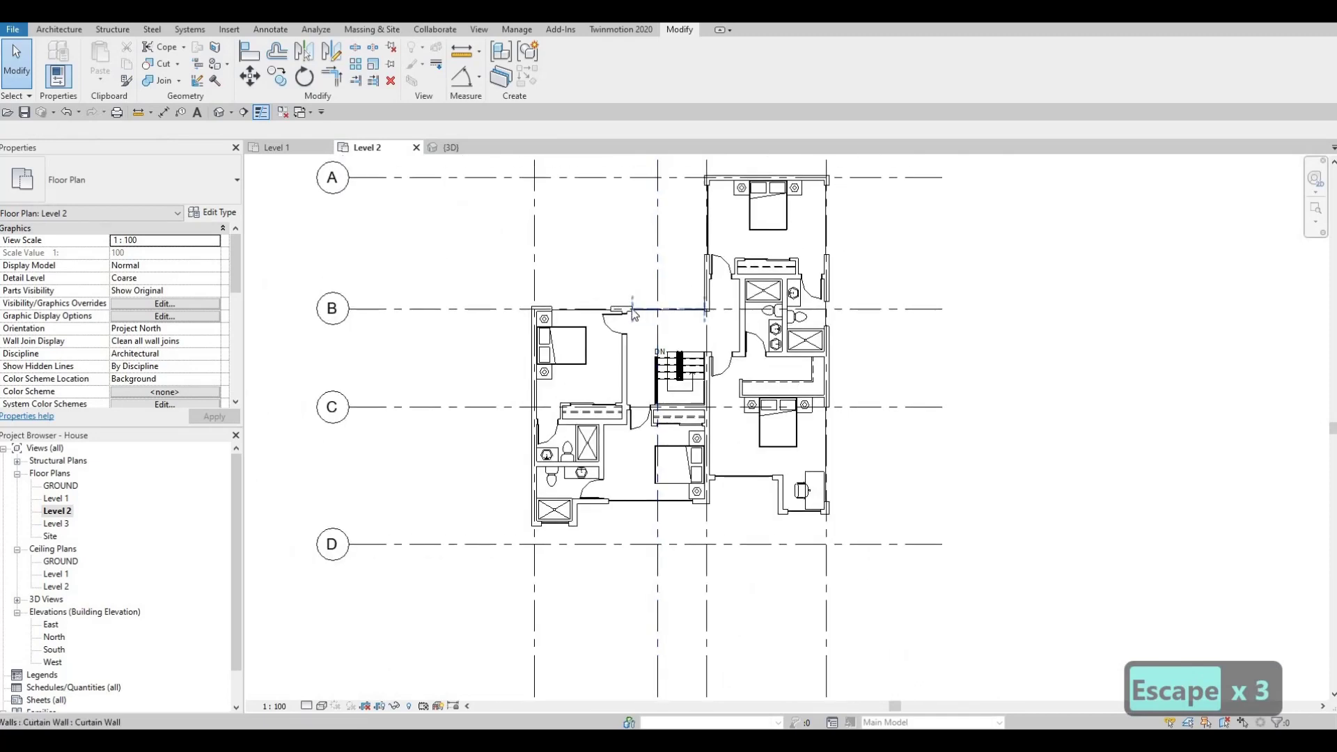
{"action": "left_click", "coordinate": [449, 147]}
{"action": "middle_click_drag", "start_coordinate": [881, 257], "coordinate": [825, 380], "text": "shift"}
{"action": "scroll", "coordinate": [825, 379], "scroll_direction": "up", "scroll_amount": 3}
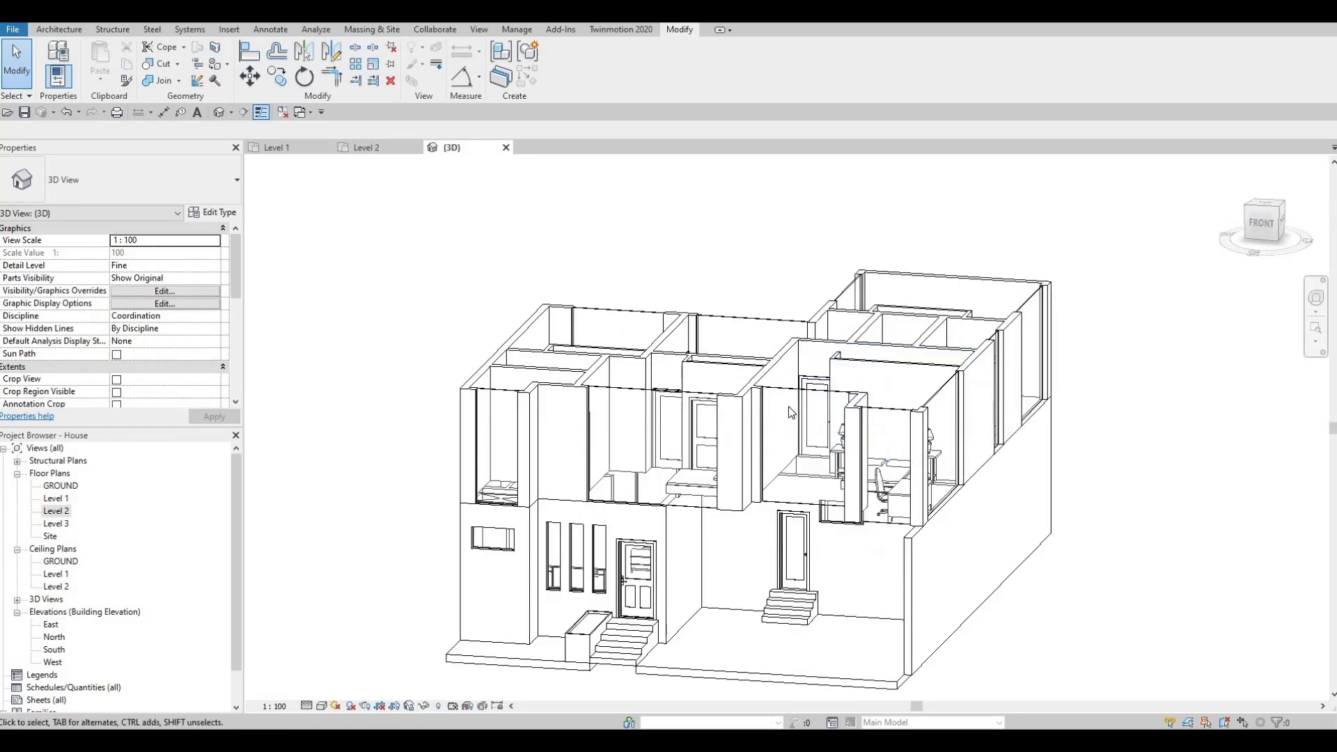
{"action": "middle_click_drag", "start_coordinate": [837, 461], "coordinate": [688, 289], "text": "shift"}
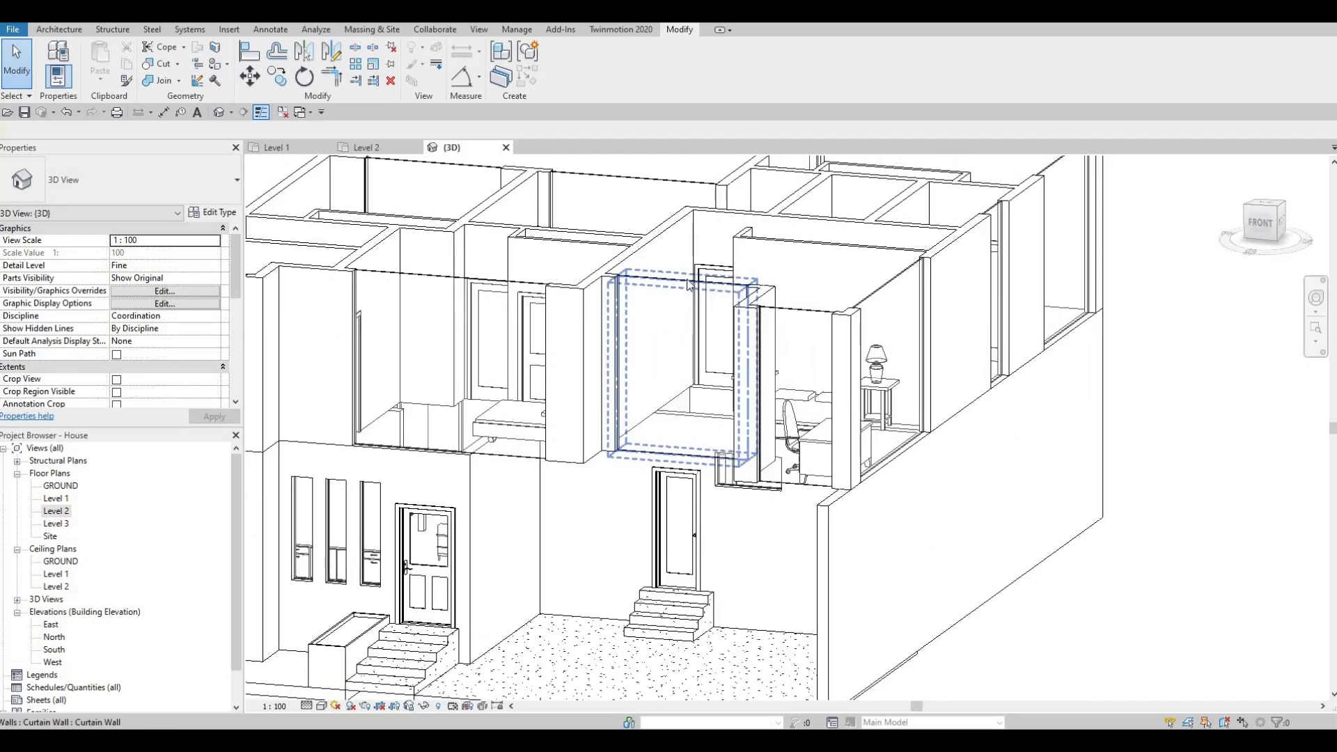
{"action": "left_click", "coordinate": [688, 284]}
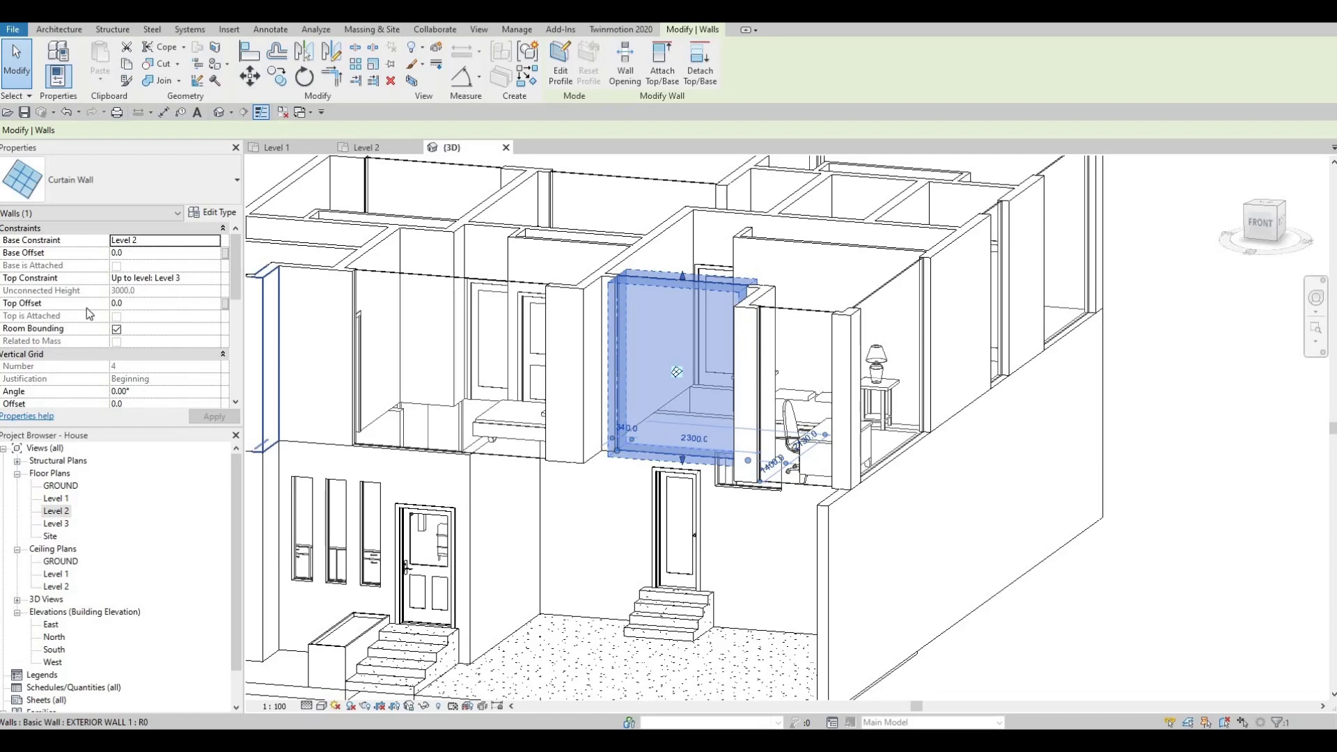
{"action": "left_click", "coordinate": [143, 307]}
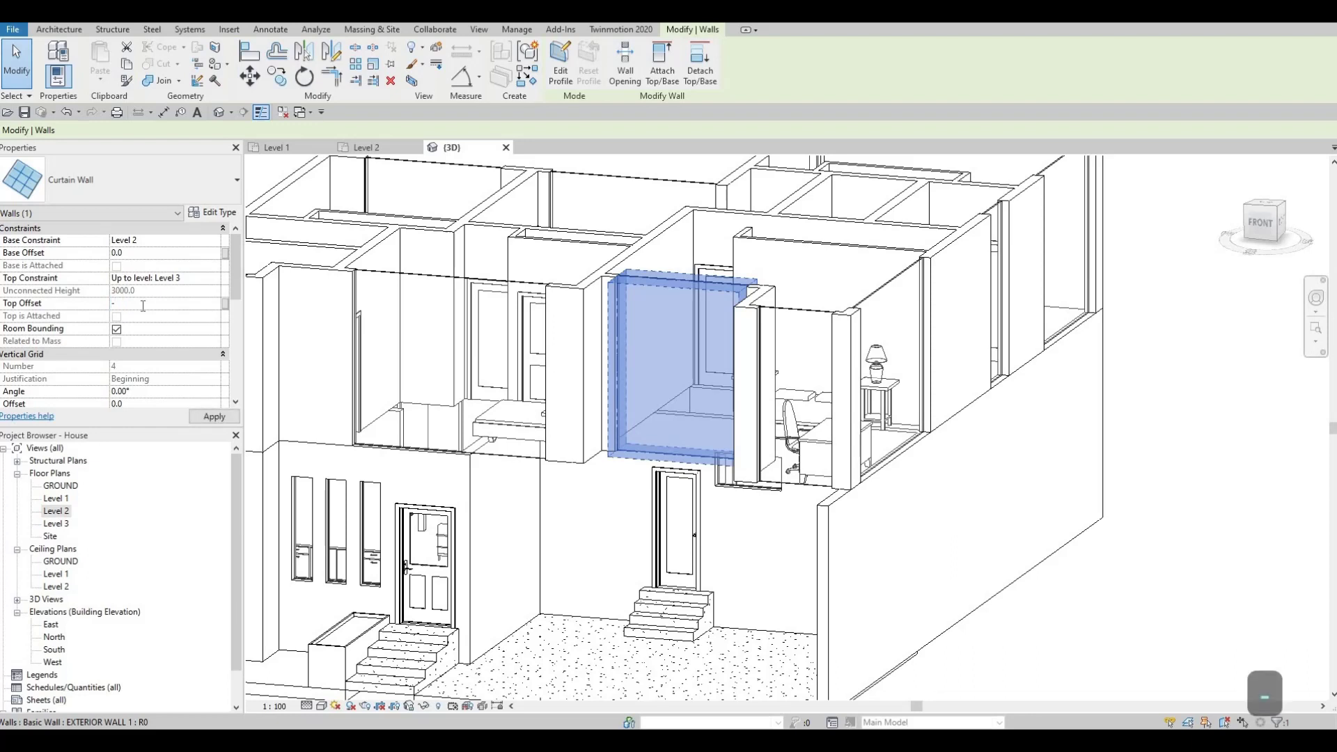
{"action": "type", "text": "-400"}
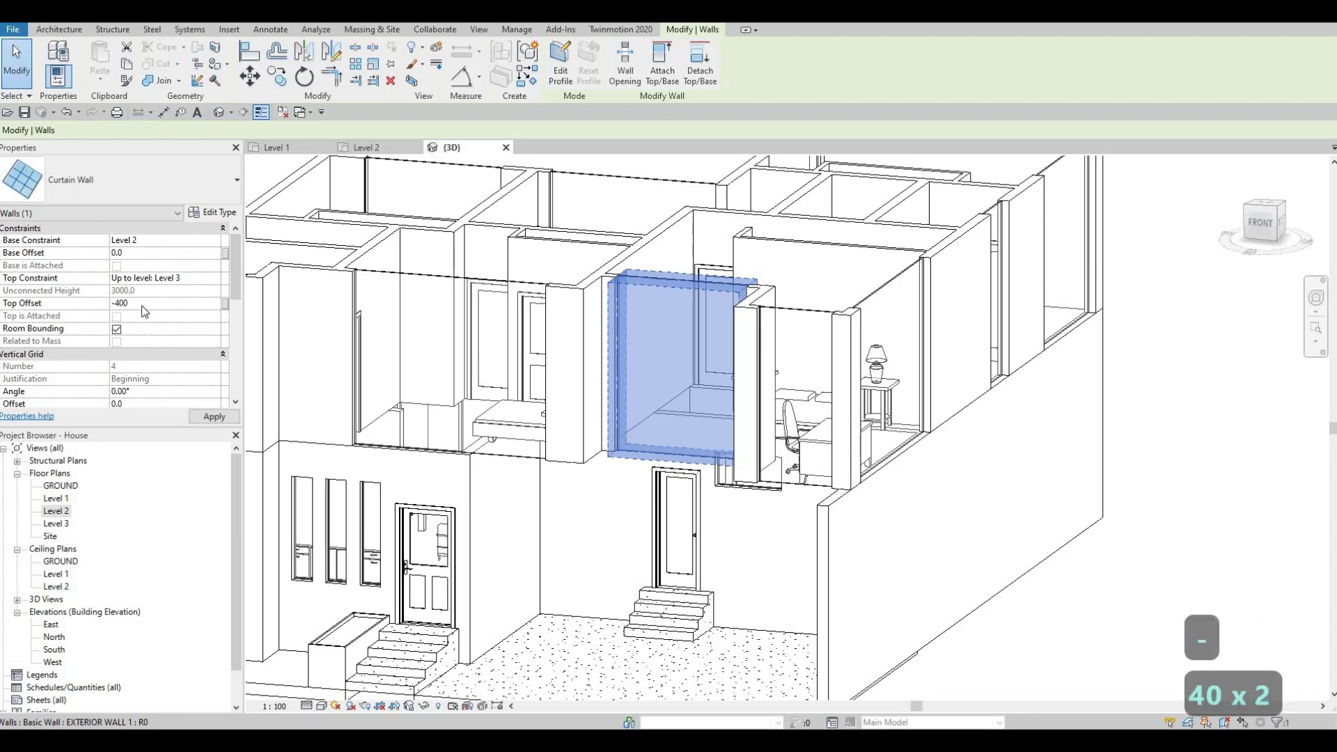
{"action": "key", "text": "Return"}
{"action": "left_click", "coordinate": [213, 416]}
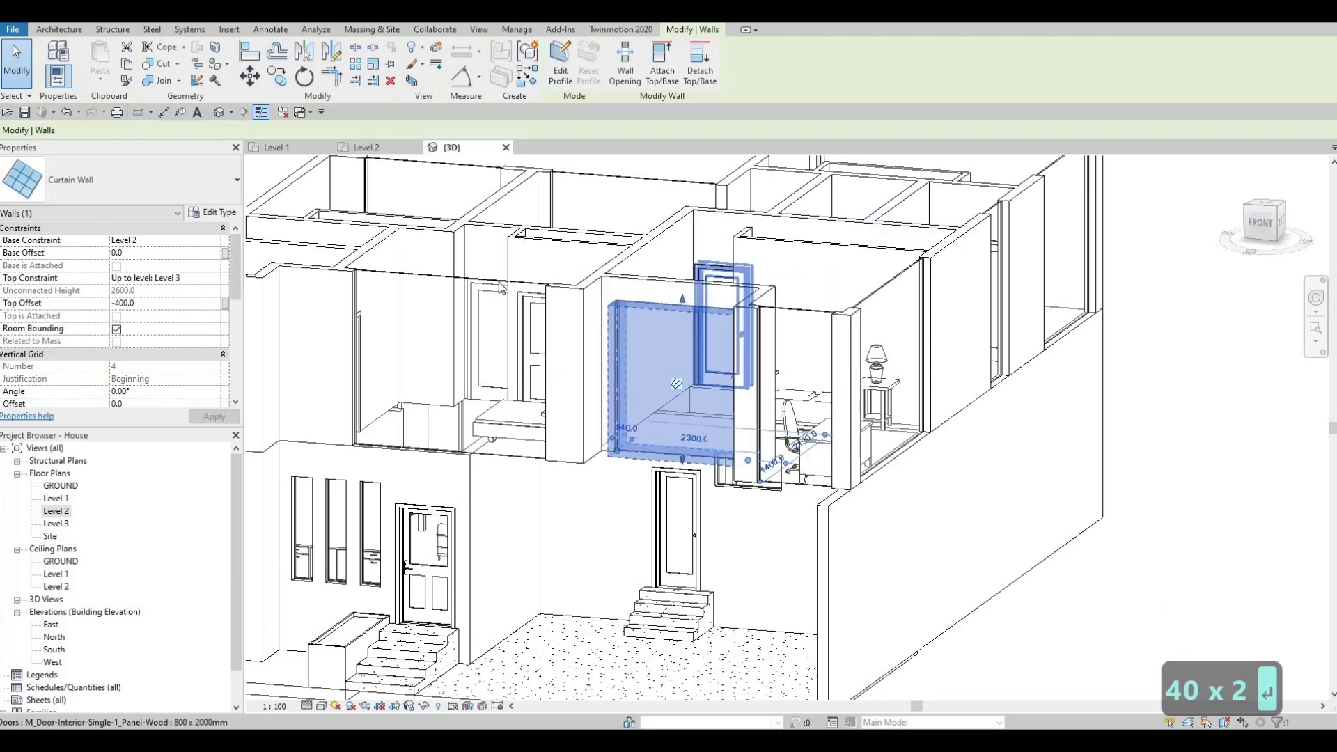
{"action": "key", "text": "Escape"}
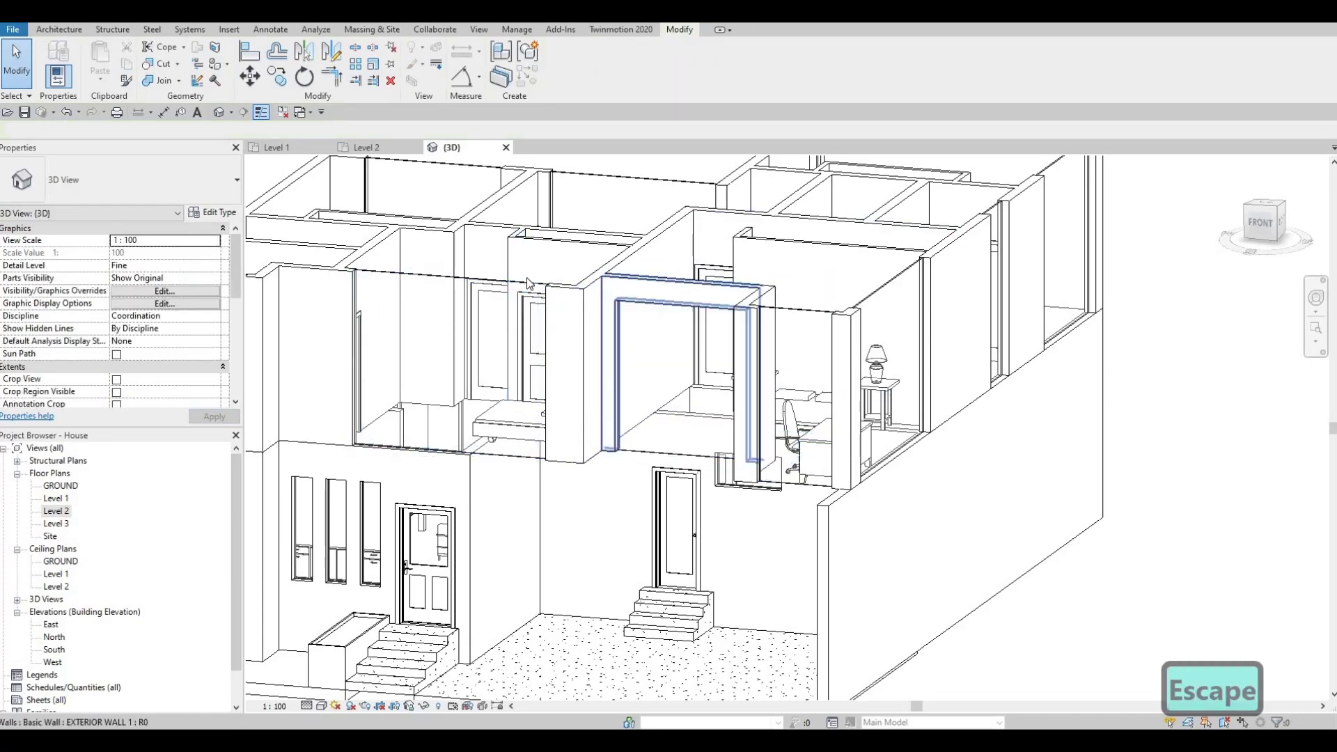
{"action": "left_click", "coordinate": [524, 279]}
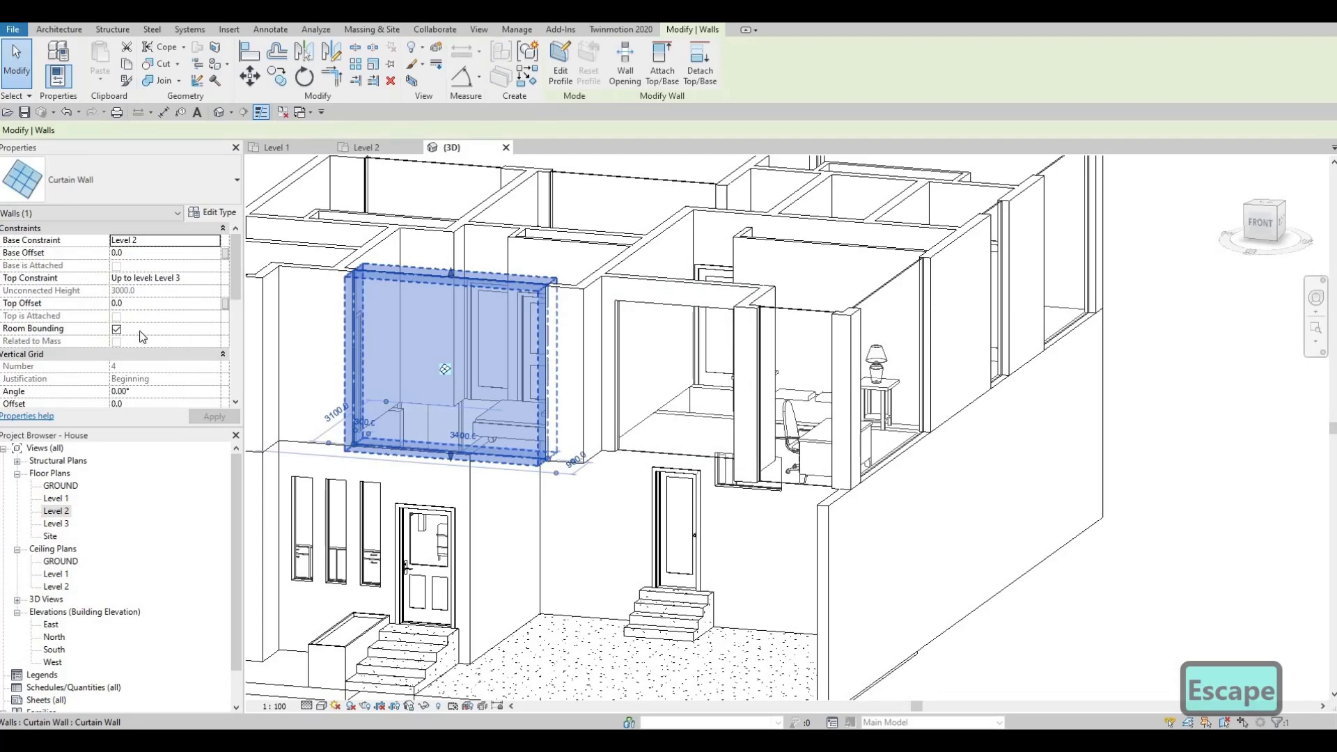
{"action": "key", "text": "Escape"}
{"action": "key", "text": "Escape"}
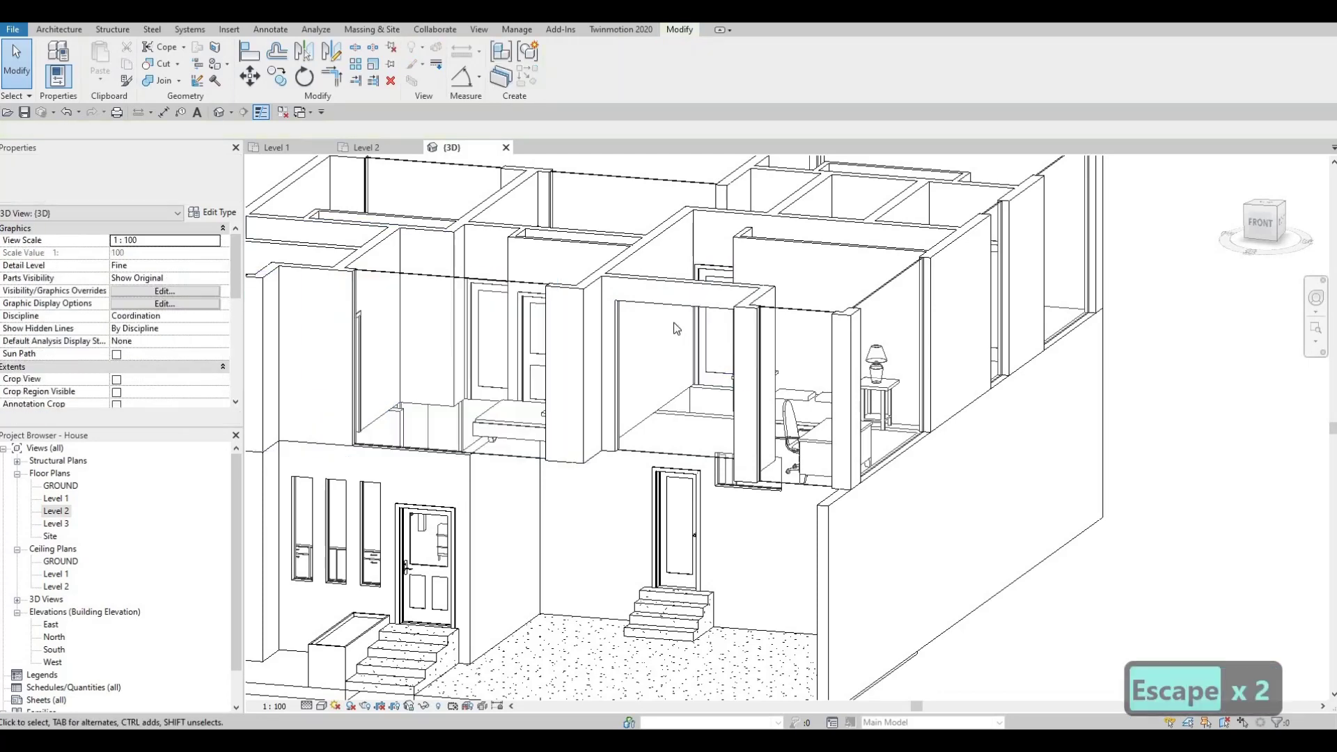
Align the tops of the lower middle bedroom and desk alcove curtain walls with the top of the lowered front curtain wall
{"action": "key", "text": "a"}
{"action": "key", "text": "l"}
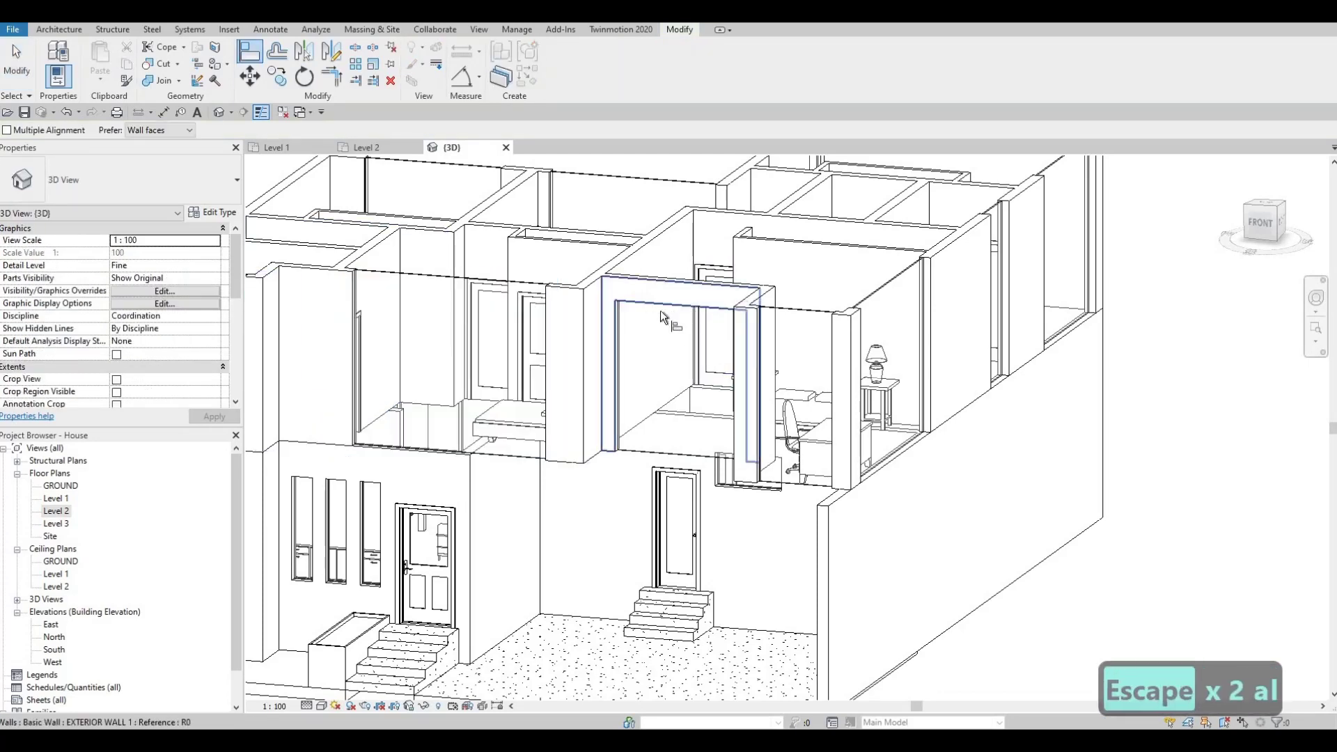
{"action": "left_click", "coordinate": [663, 307]}
{"action": "left_click", "coordinate": [507, 283]}
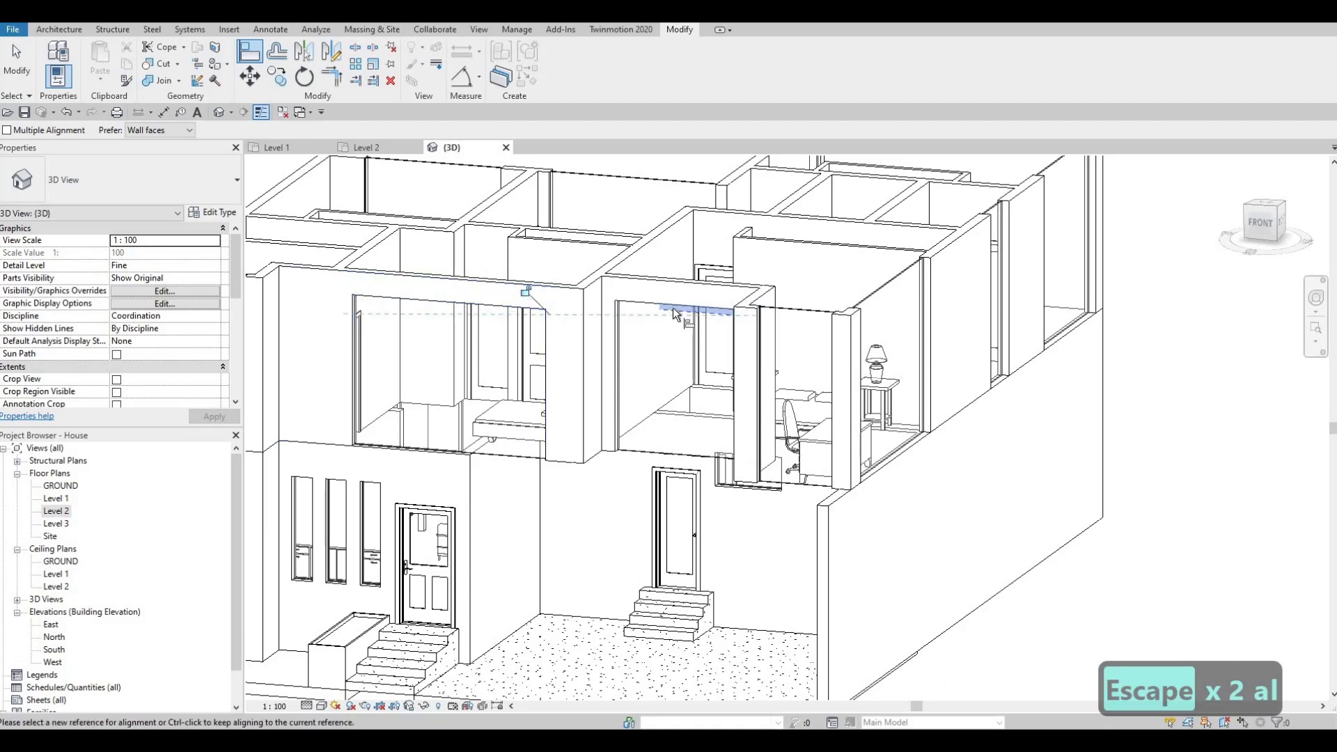
{"action": "left_click", "coordinate": [661, 308]}
{"action": "left_click", "coordinate": [802, 311]}
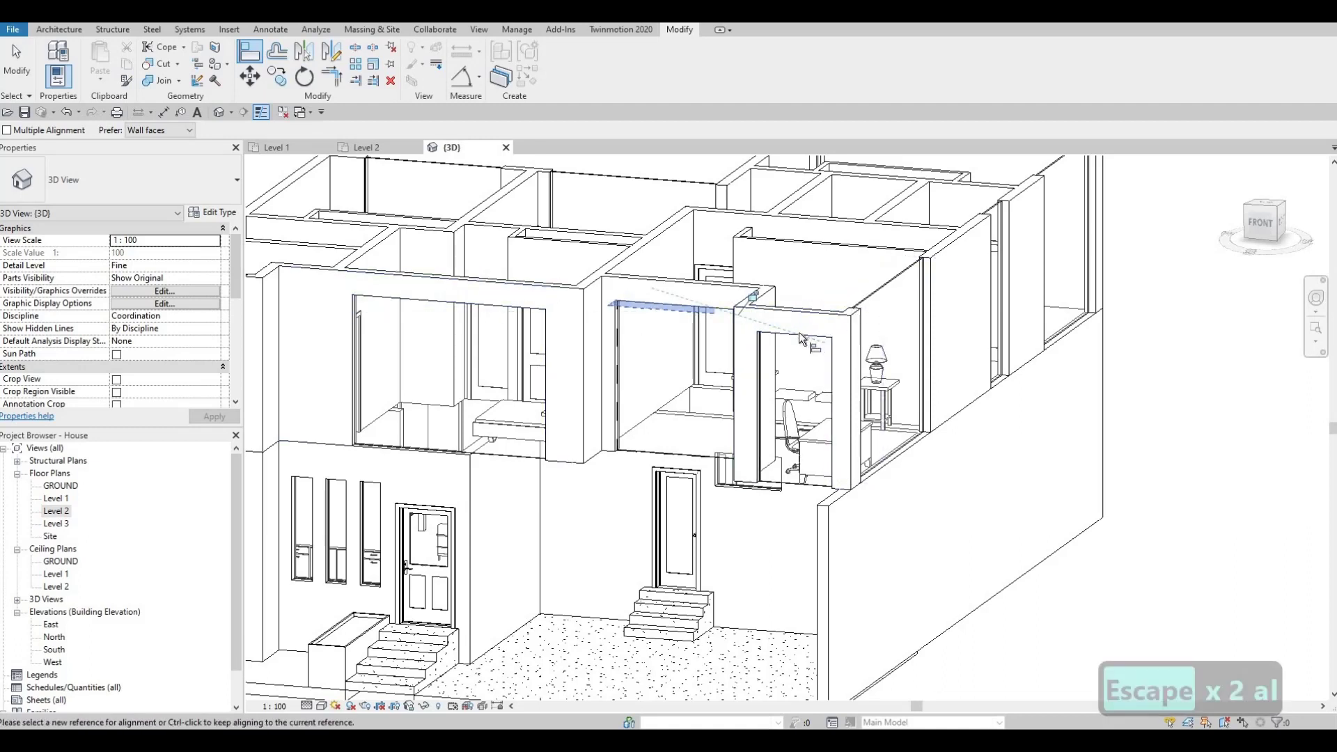
{"action": "left_click", "coordinate": [800, 338]}
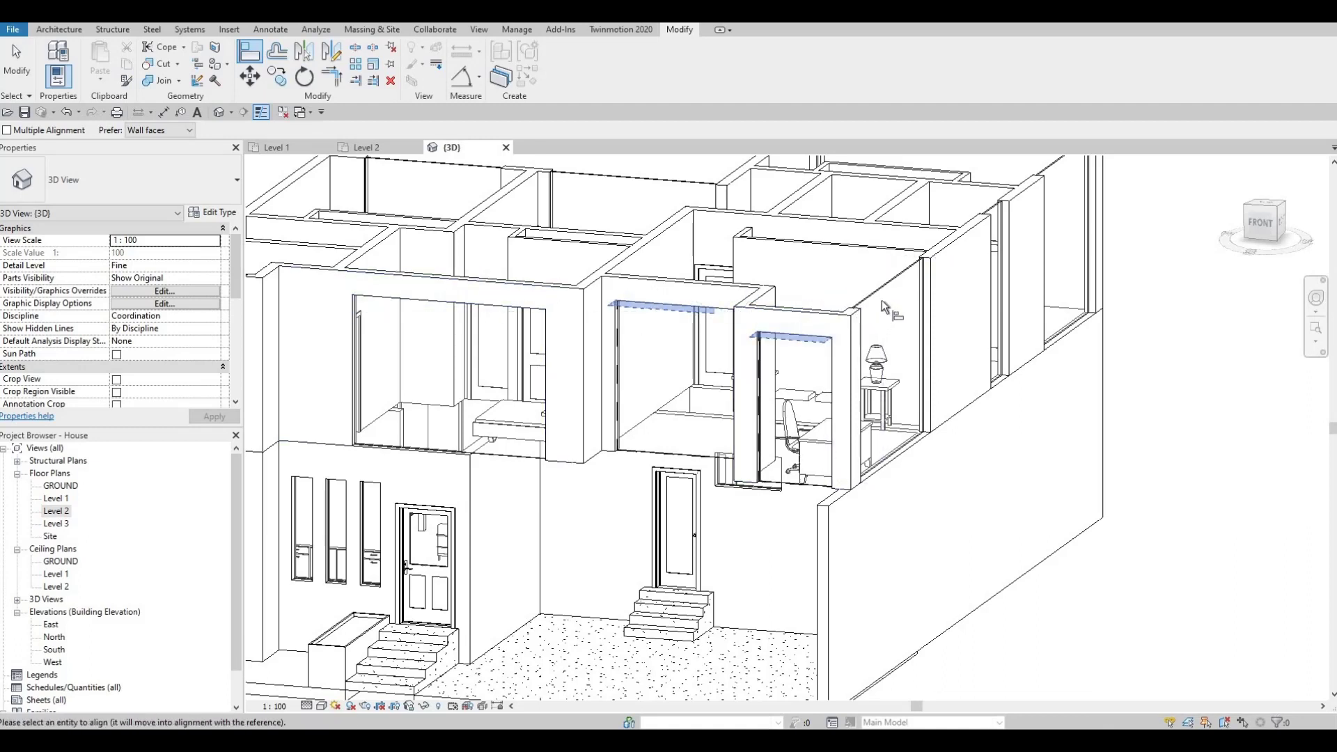
Align the tops of the right-side curtain walls and the upper bedroom's left curtain wall with the lowered curtain wall height
{"action": "middle_click_drag", "start_coordinate": [802, 347], "coordinate": [842, 283], "text": "shift"}
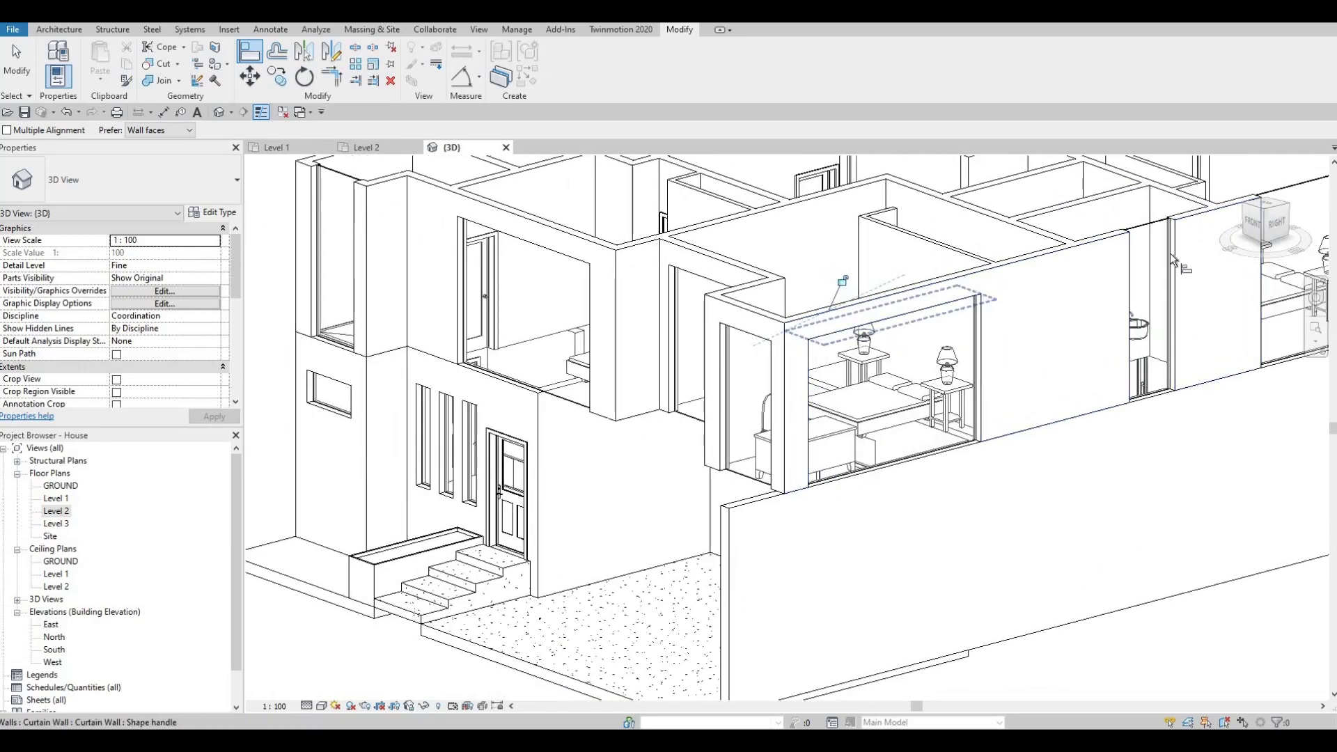
{"action": "left_click", "coordinate": [848, 328]}
{"action": "middle_click_drag", "start_coordinate": [1151, 256], "coordinate": [704, 333]}
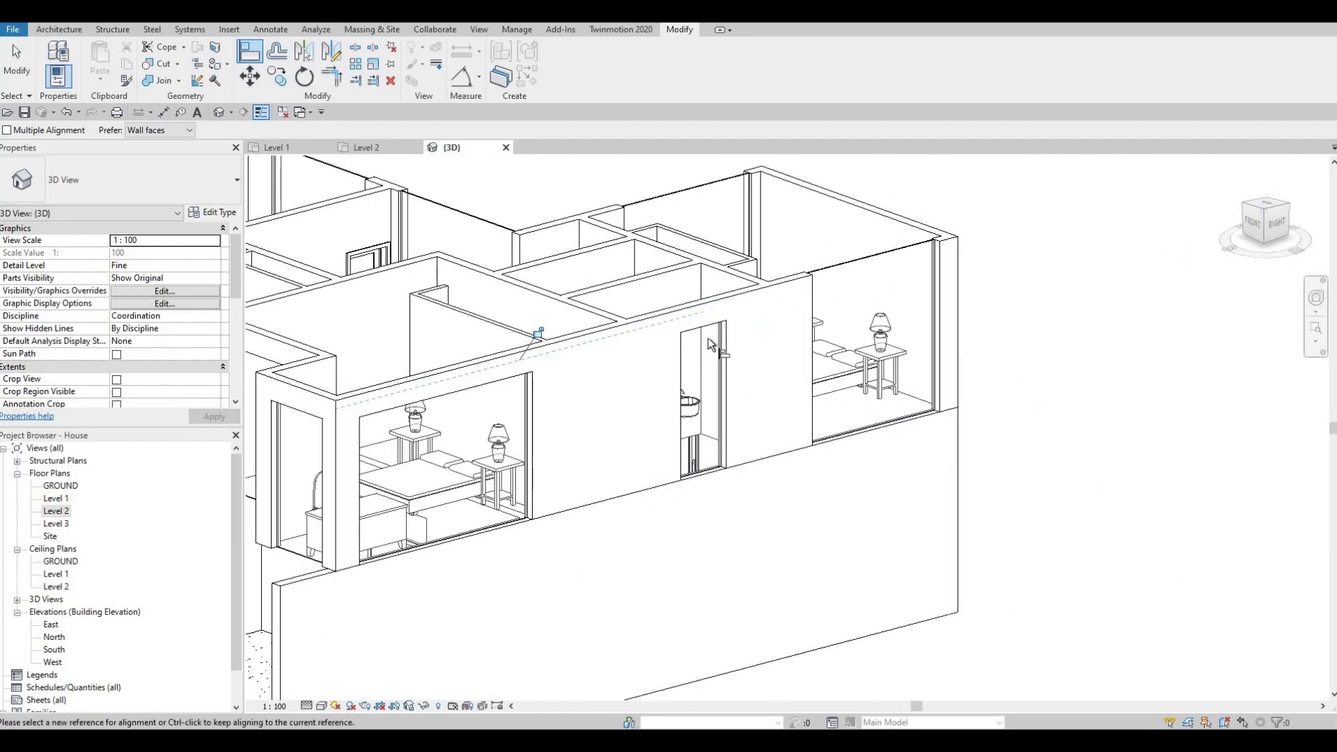
{"action": "left_click", "coordinate": [849, 294]}
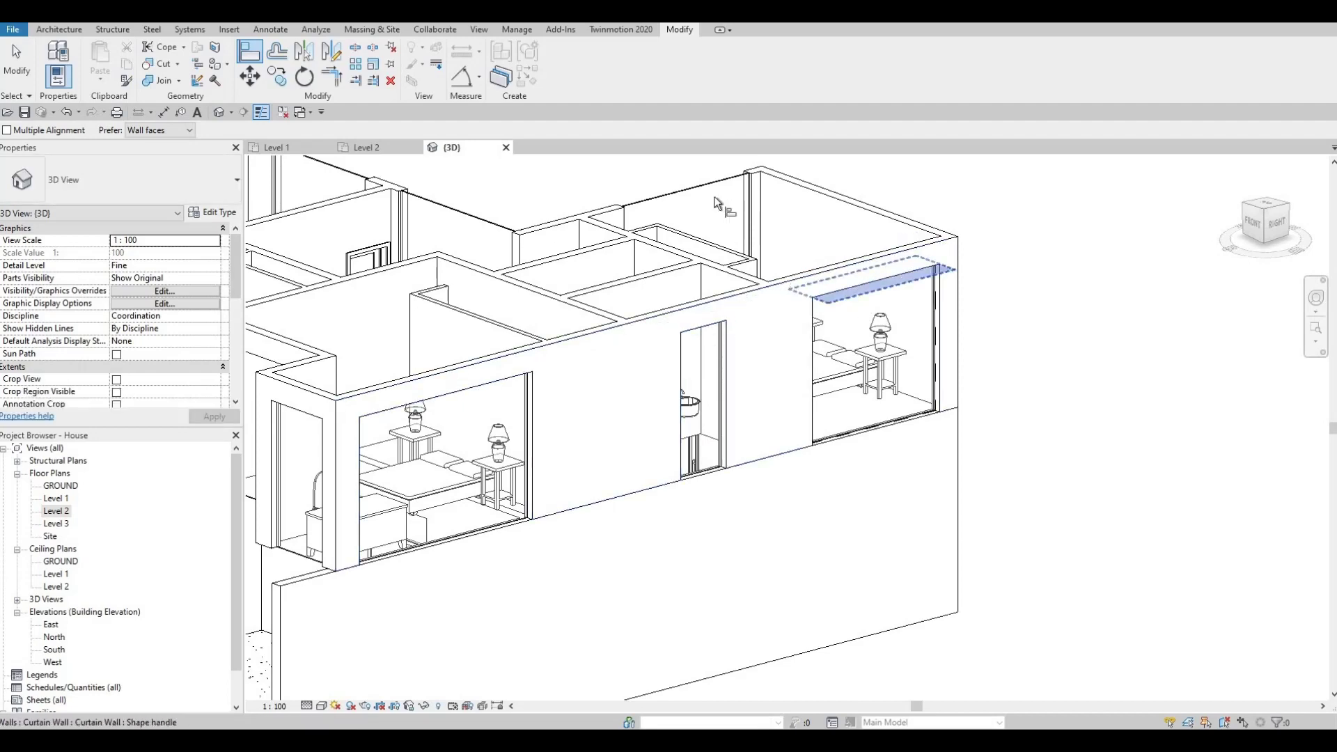
{"action": "scroll", "coordinate": [957, 282], "scroll_direction": "down", "scroll_amount": 3}
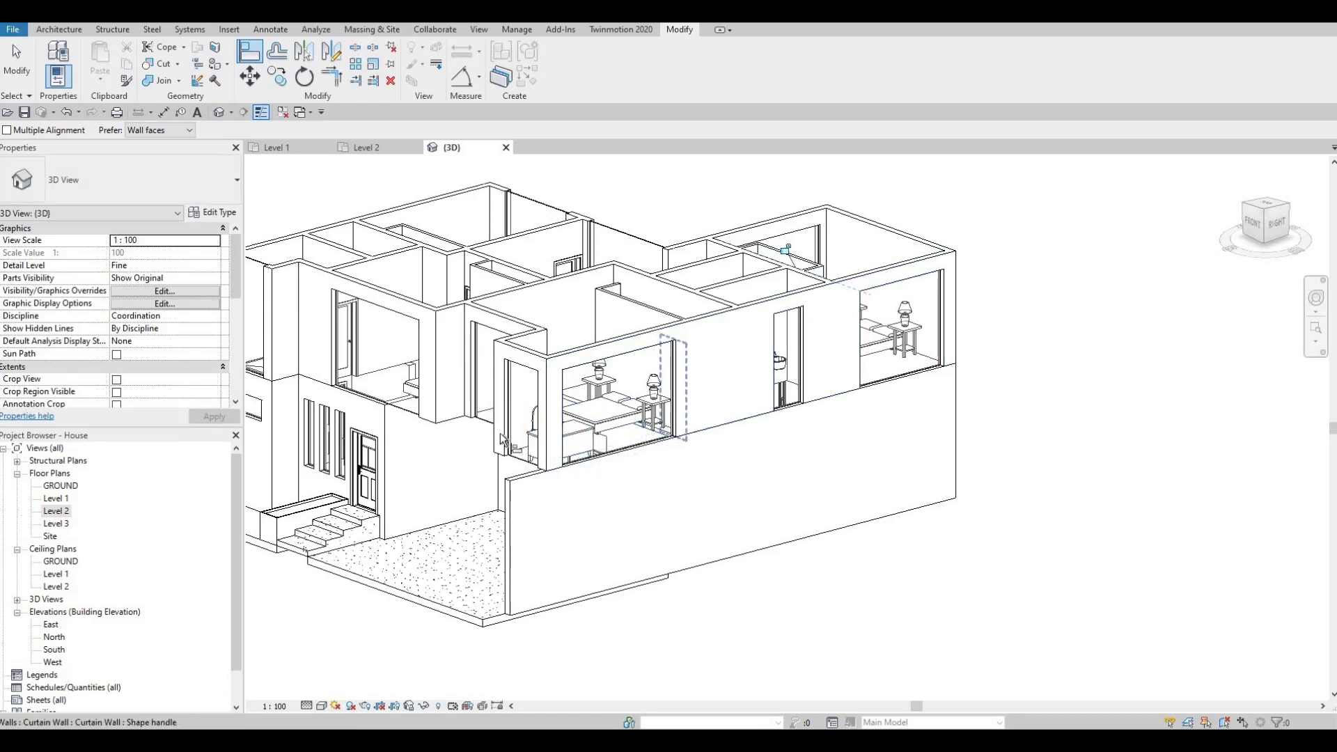
{"action": "left_click", "coordinate": [582, 369]}
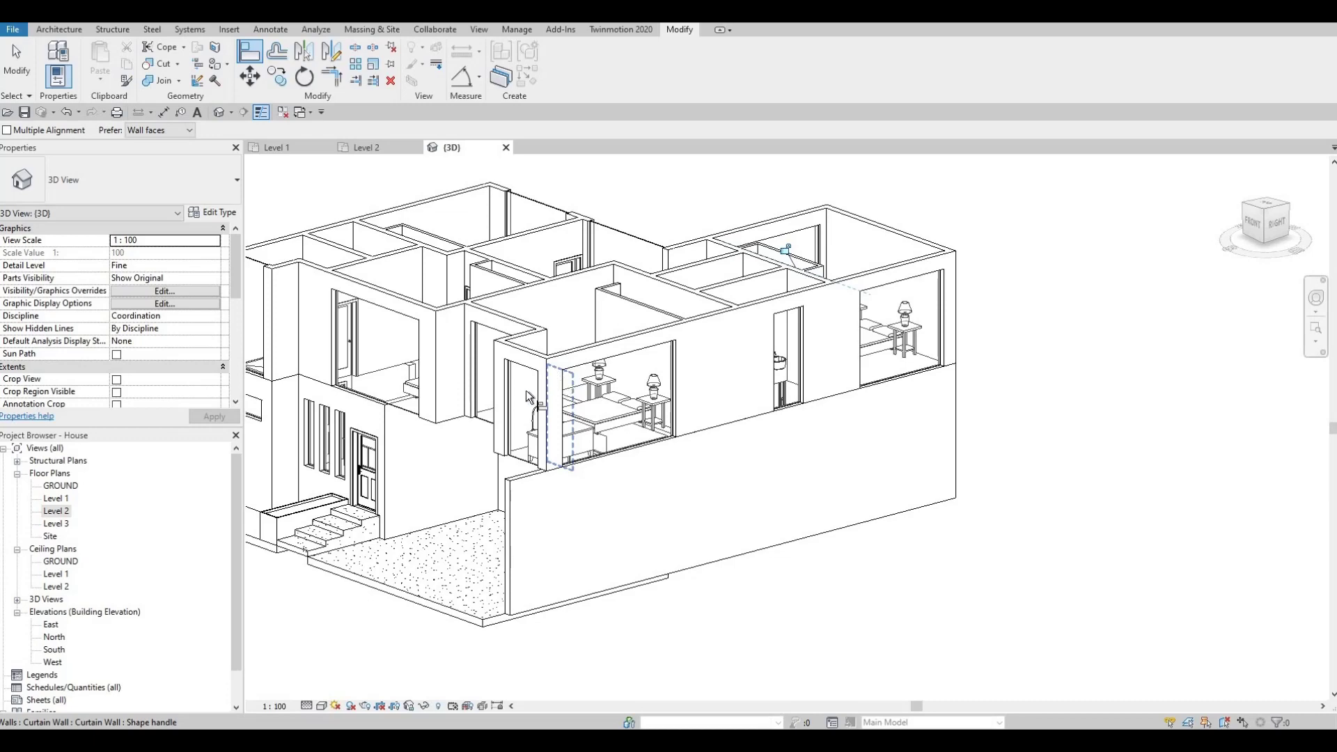
Align the tops of the shower curtain wall and the rear left bedroom and stair hall curtain walls with the lowered height
{"action": "middle_click_drag", "start_coordinate": [550, 398], "coordinate": [510, 384], "text": "shift"}
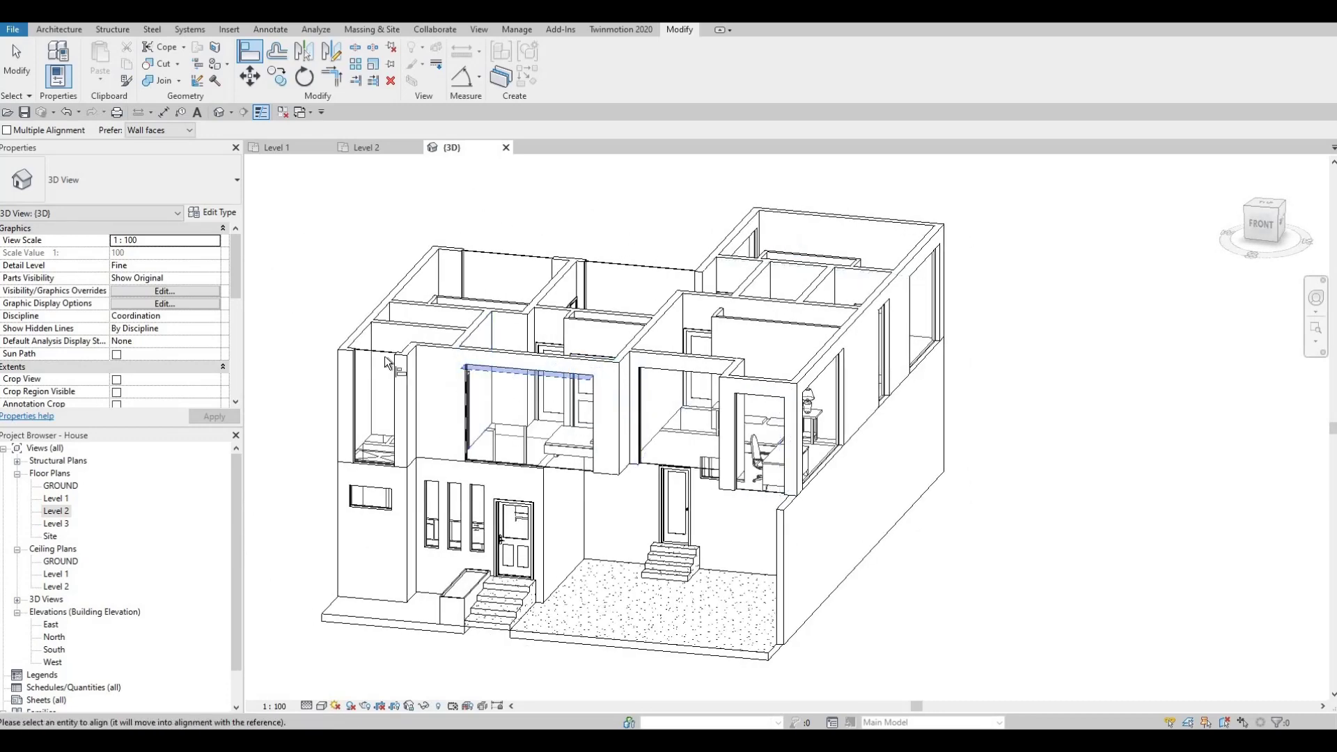
{"action": "middle_click_drag", "start_coordinate": [389, 428], "coordinate": [1005, 481], "text": "shift"}
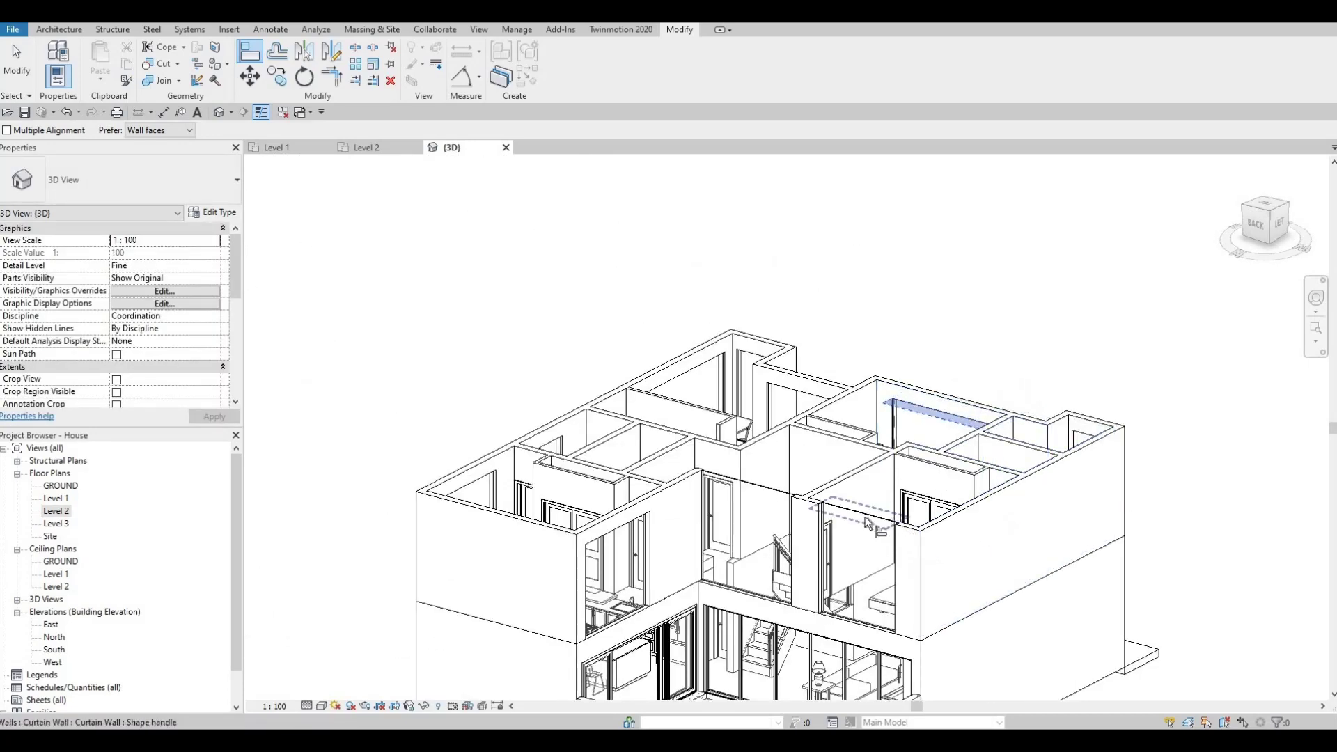
{"action": "left_click_drag", "start_coordinate": [867, 522], "coordinate": [862, 540]}
{"action": "left_click_drag", "start_coordinate": [762, 489], "coordinate": [612, 530]}
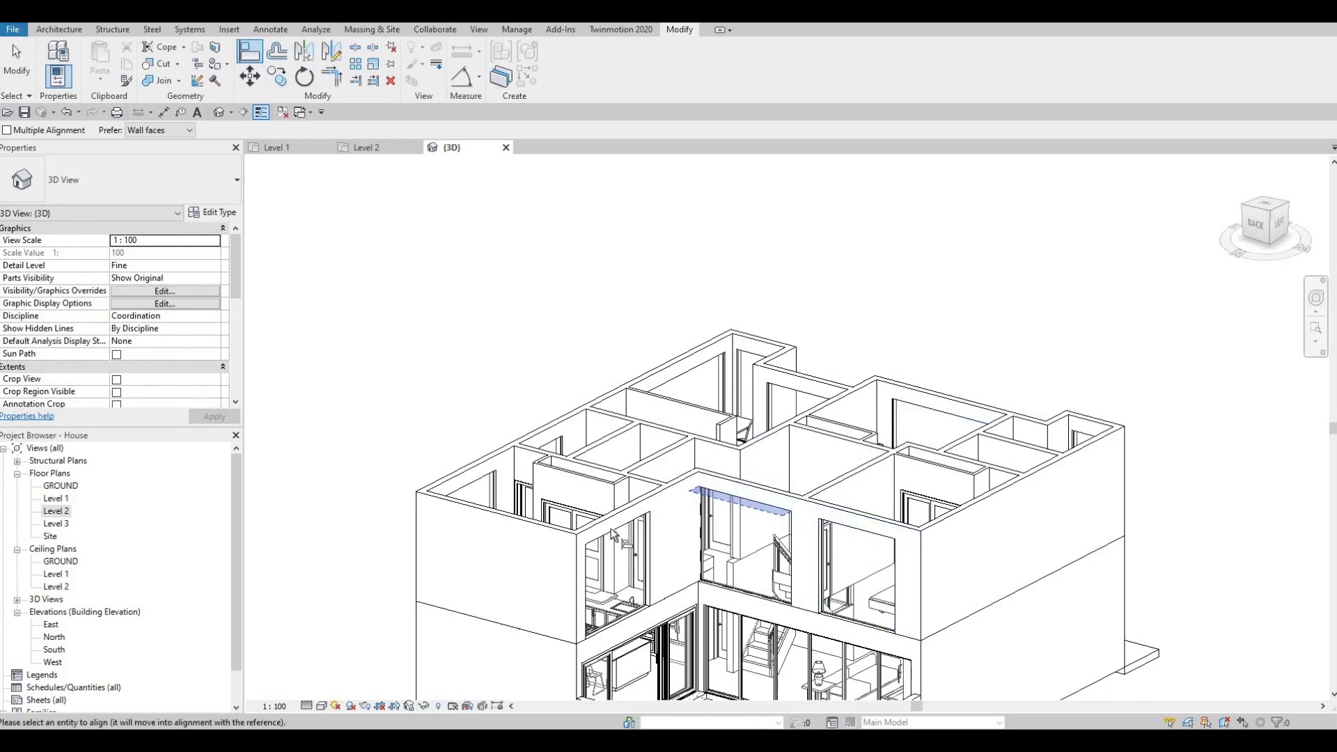
{"action": "scroll", "coordinate": [625, 501], "scroll_direction": "down", "scroll_amount": 3}
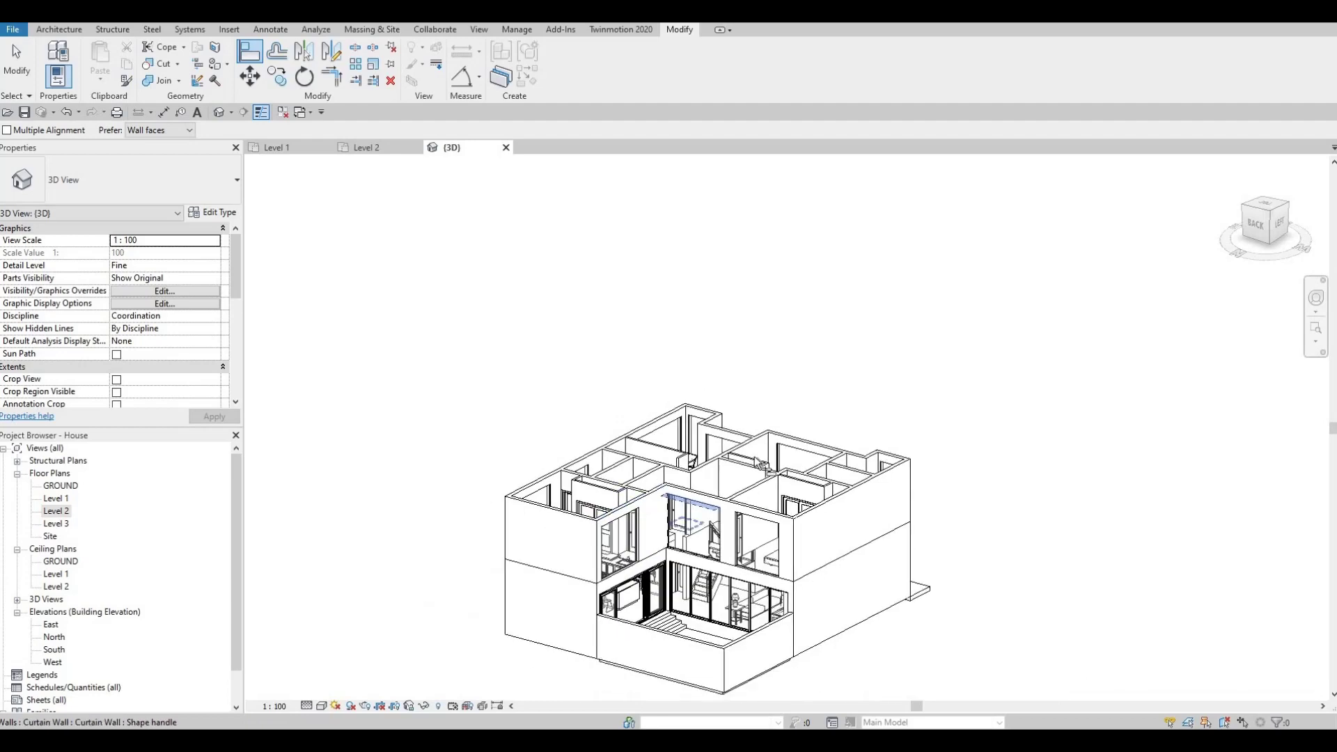
Raise the bottom edge of the desk alcove's front curtain wall to just above mid-height, making it a short high window
{"action": "middle_click_drag", "start_coordinate": [624, 501], "coordinate": [697, 501], "text": "shift"}
{"action": "middle_click_drag", "start_coordinate": [837, 422], "coordinate": [854, 443], "text": "shift"}
{"action": "key", "text": "Escape"}
{"action": "key", "text": "Escape"}
{"action": "scroll", "coordinate": [775, 422], "scroll_direction": "up", "scroll_amount": 5}
{"action": "scroll", "coordinate": [732, 411], "scroll_direction": "down", "scroll_amount": 2}
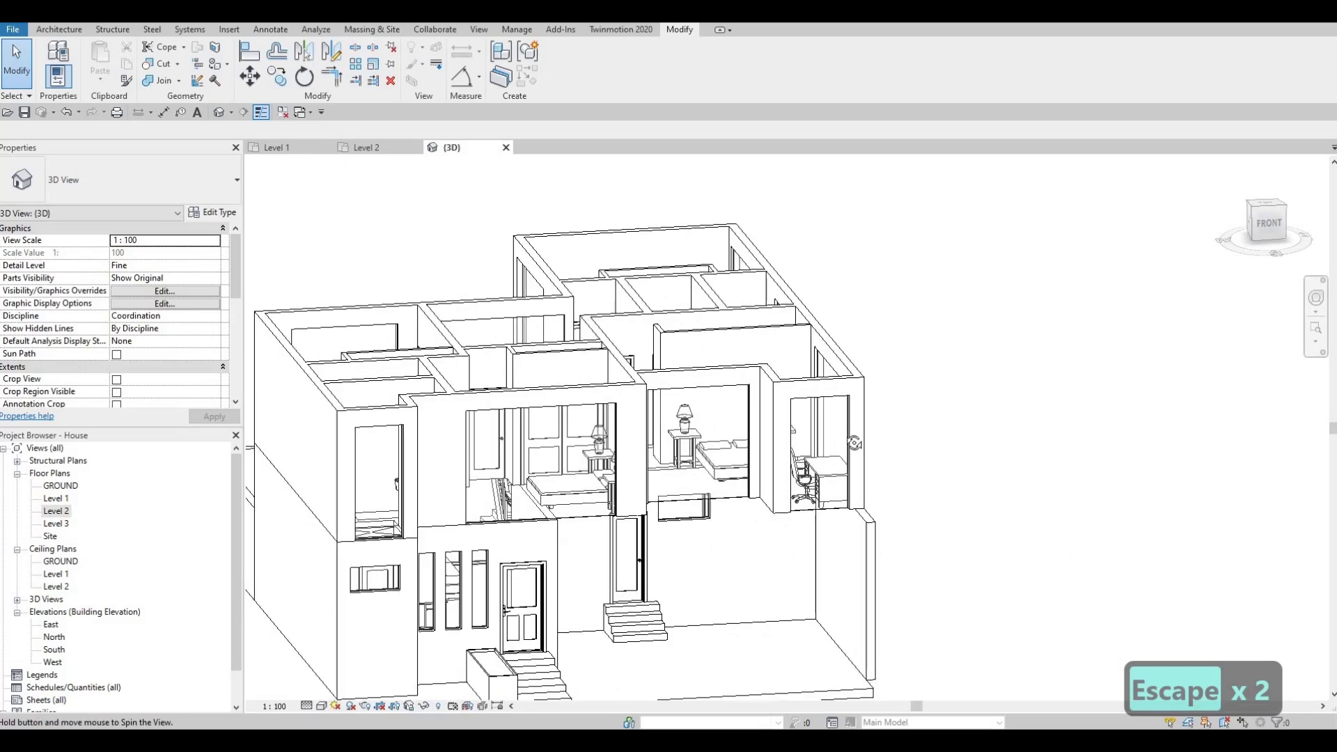
{"action": "scroll", "coordinate": [782, 498], "scroll_direction": "up", "scroll_amount": 3}
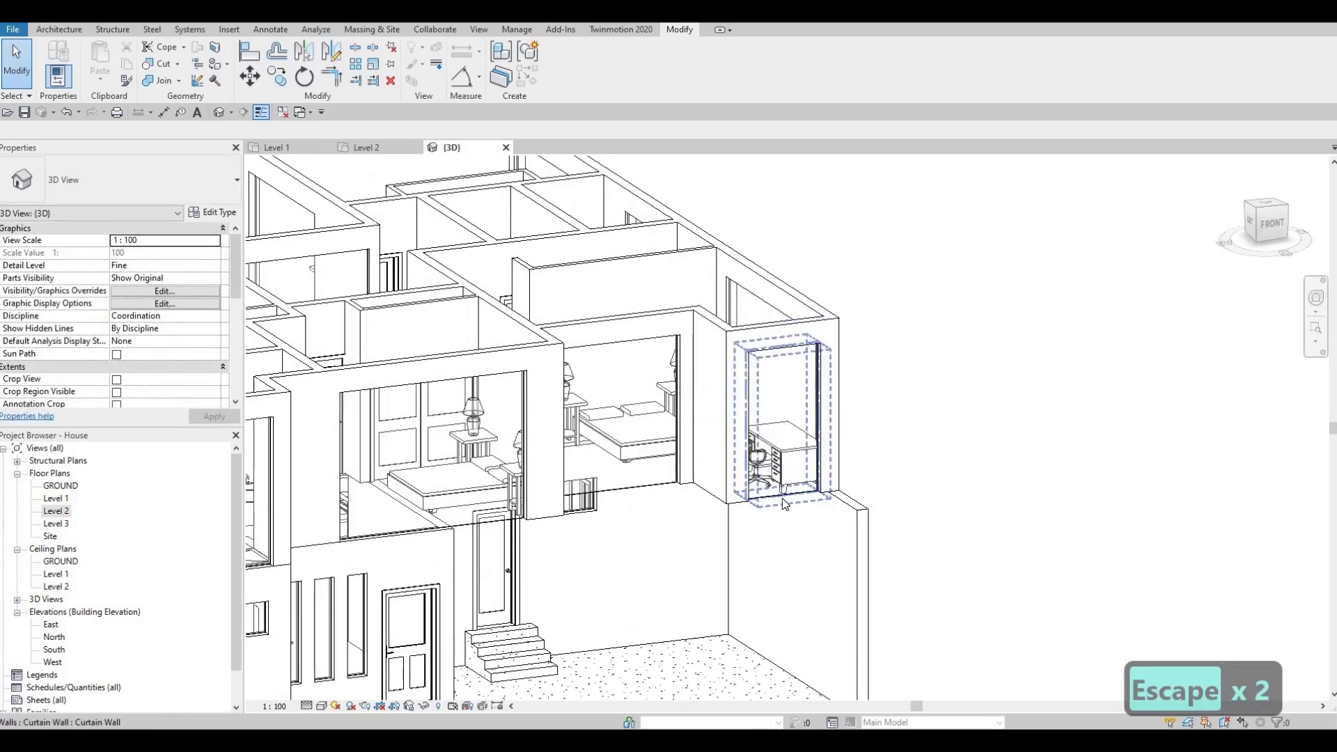
{"action": "key", "text": "Escape"}
{"action": "left_click", "coordinate": [783, 498]}
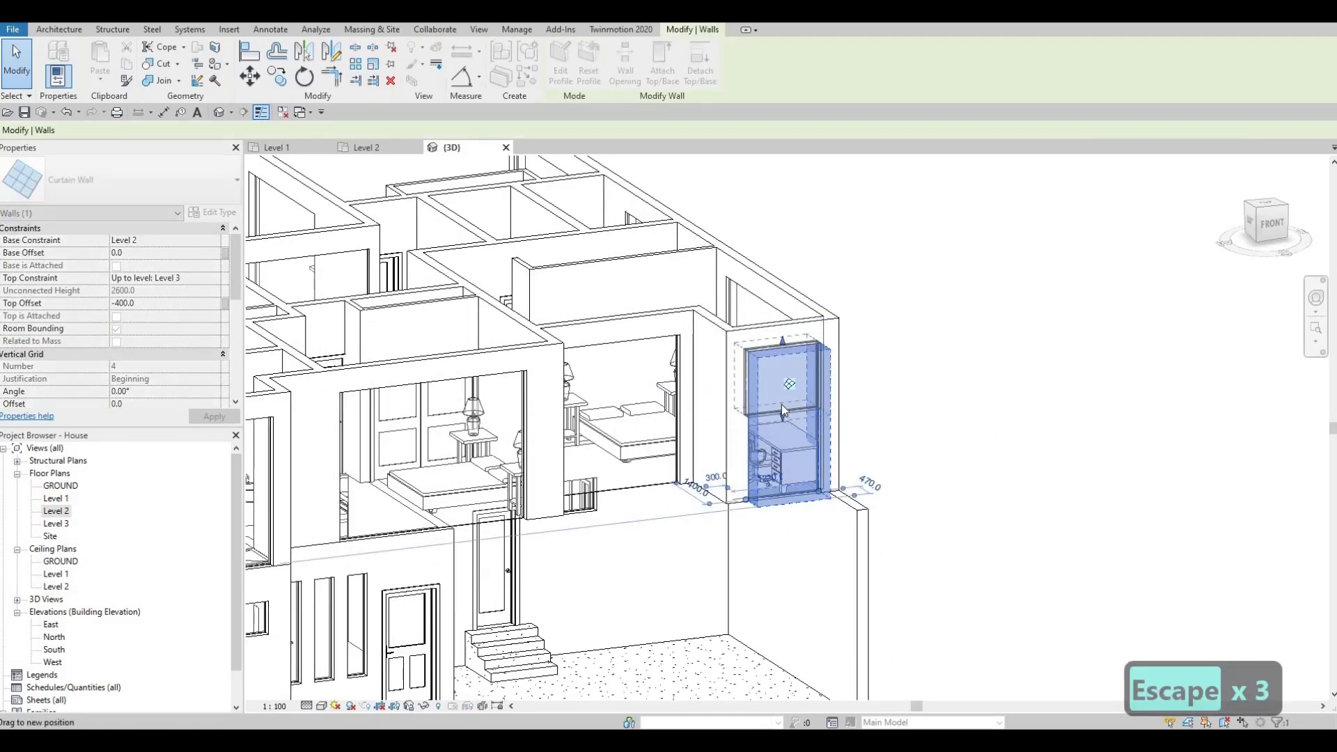
{"action": "left_click_drag", "start_coordinate": [781, 404], "coordinate": [783, 416]}
{"action": "key", "text": "Escape"}
{"action": "key", "text": "Escape"}
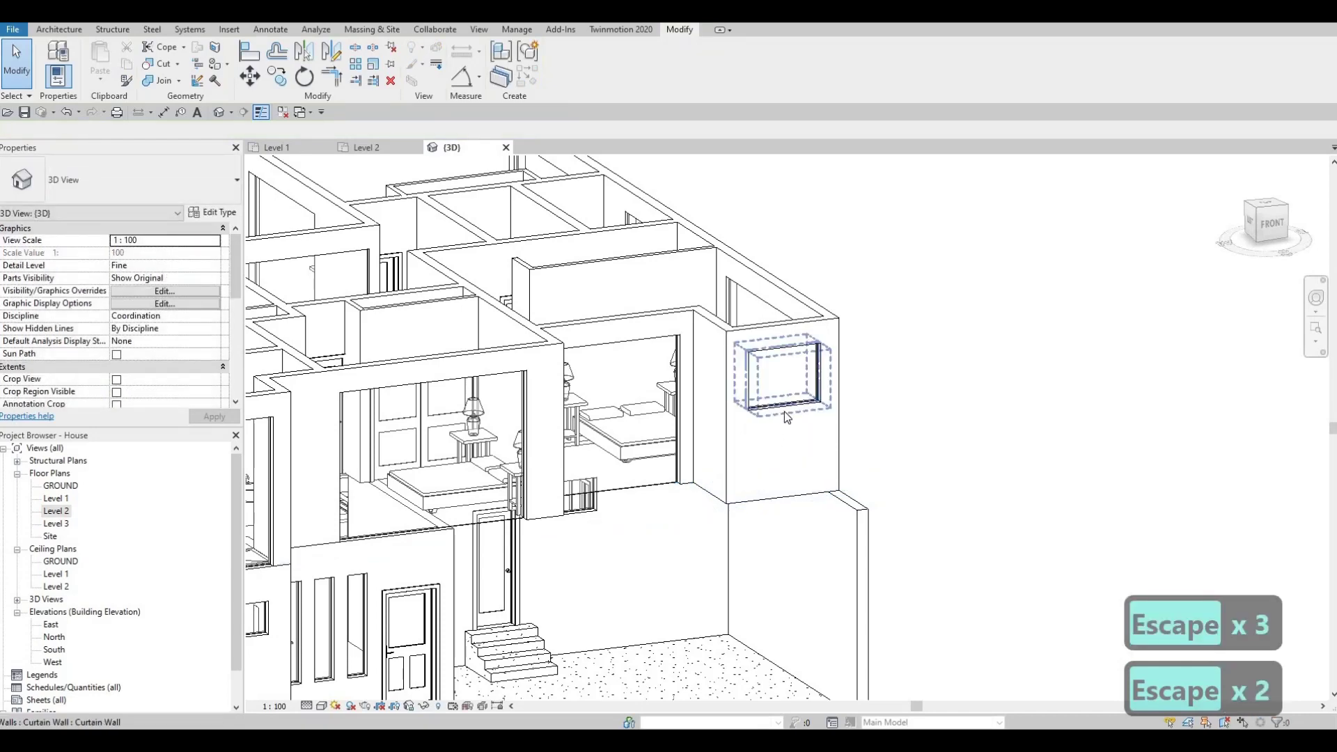
{"action": "left_click", "coordinate": [784, 413]}
{"action": "key", "text": "Escape"}
{"action": "middle_click_drag", "start_coordinate": [831, 414], "coordinate": [917, 397]}
{"action": "scroll", "coordinate": [918, 398], "scroll_direction": "down", "scroll_amount": 1}
{"action": "key", "text": "Escape"}
{"action": "key", "text": "Escape"}
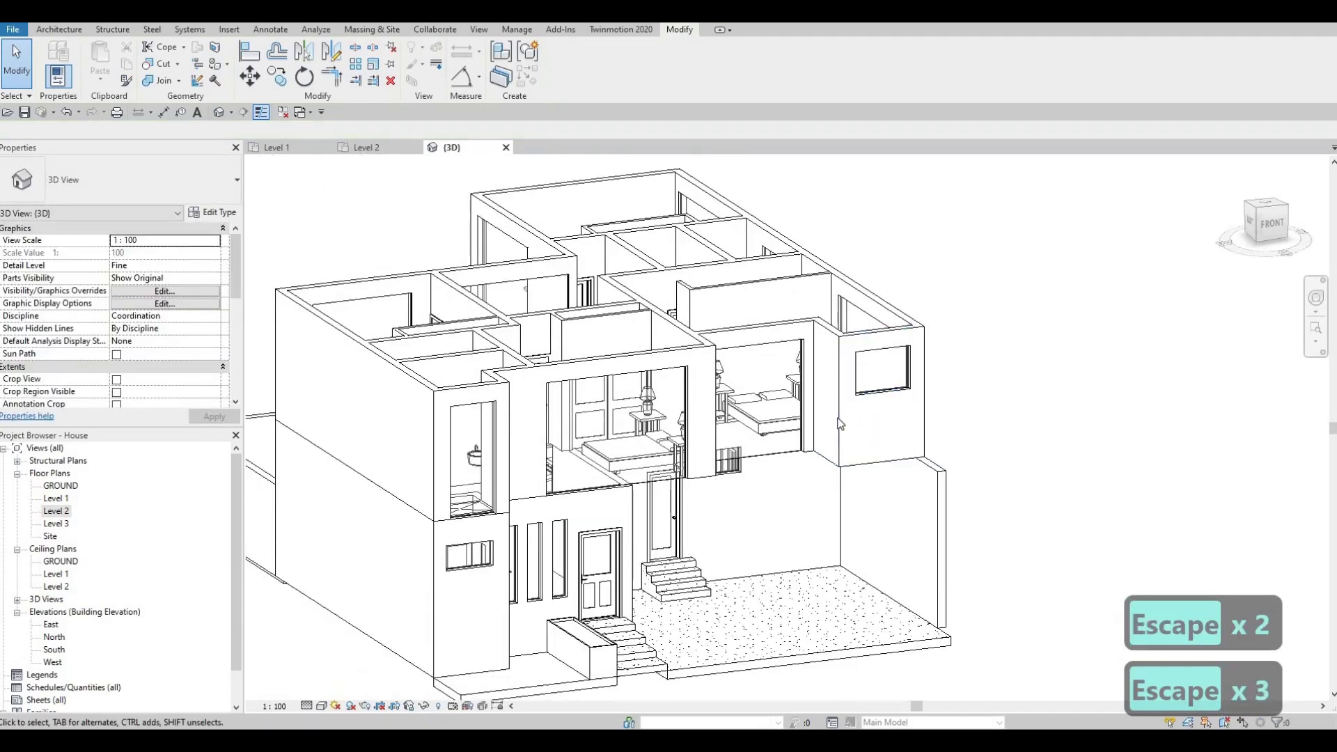
Raise the bottom of the front shower curtain wall and set its Base Offset to 2000
{"action": "left_click", "coordinate": [478, 517]}
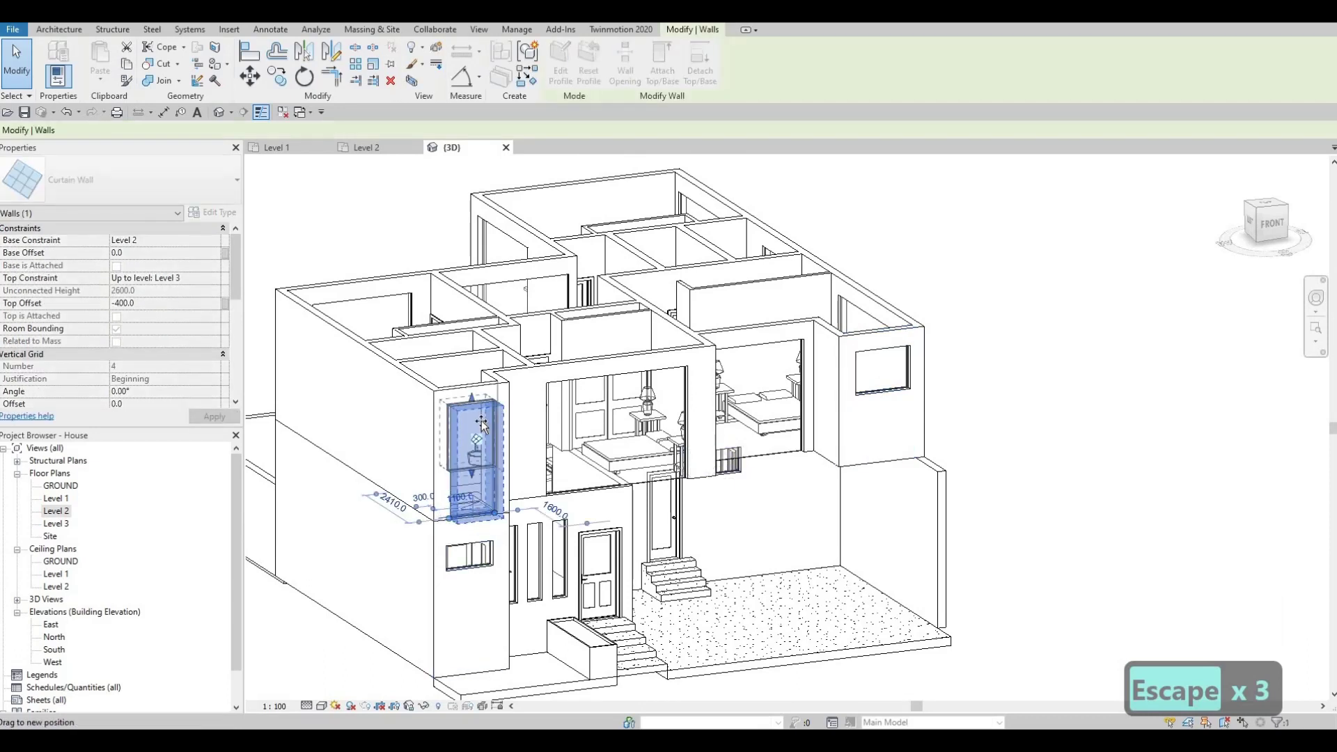
{"action": "left_click_drag", "start_coordinate": [482, 430], "coordinate": [465, 433]}
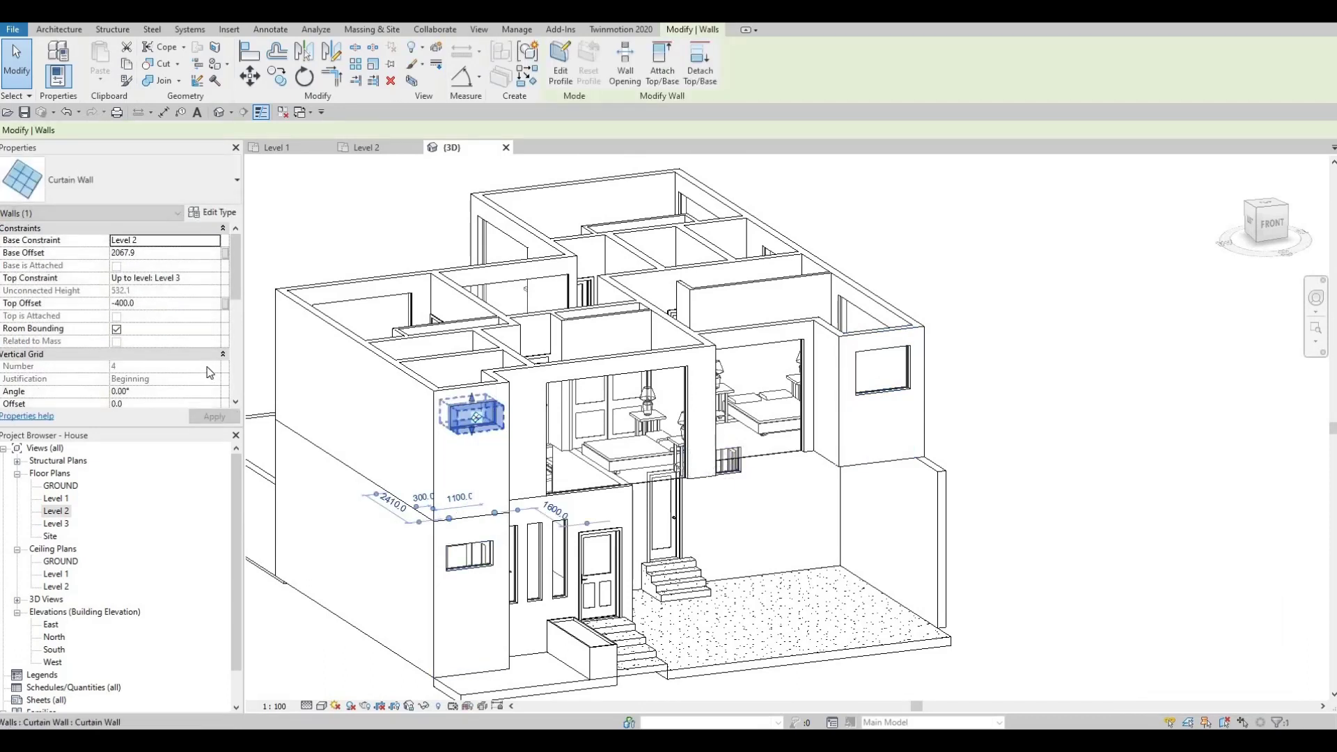
{"action": "left_click", "coordinate": [164, 253]}
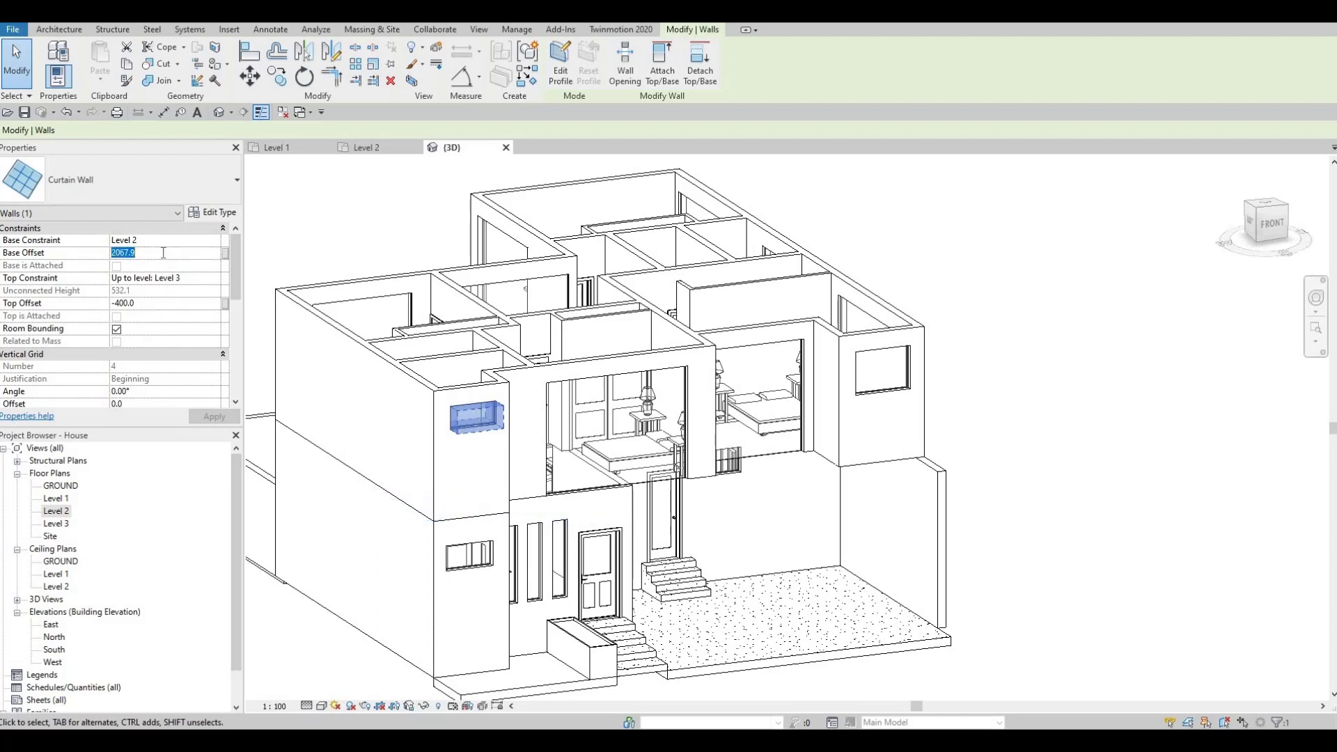
{"action": "type", "text": "2000"}
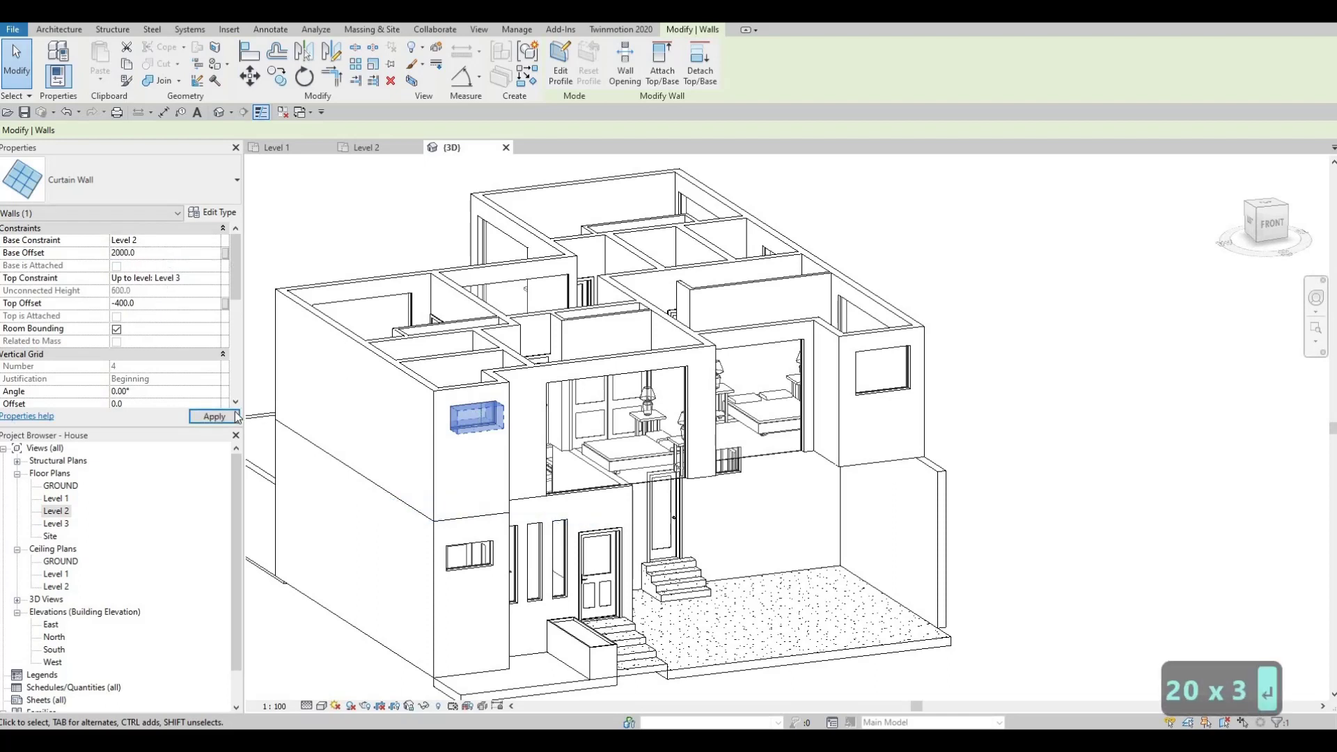
{"action": "key", "text": "Return"}
{"action": "key", "text": "Escape"}
{"action": "key", "text": "Escape"}
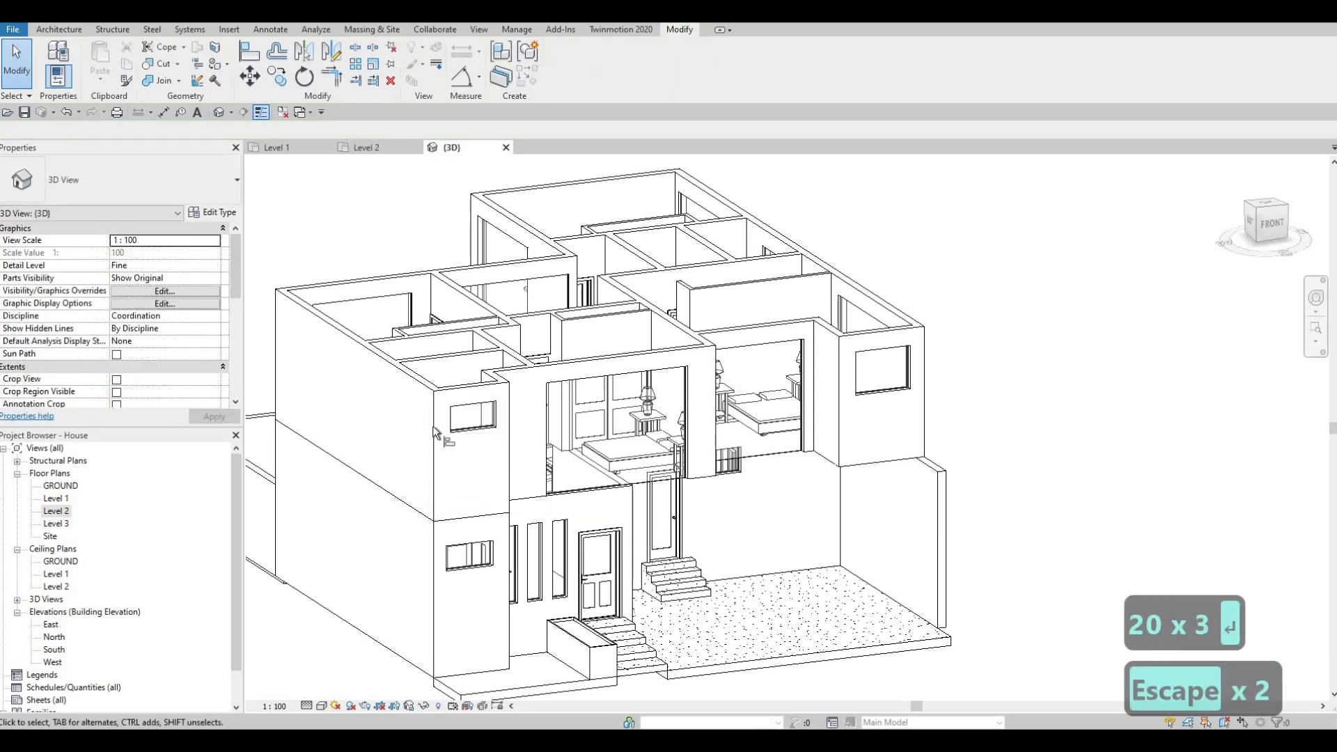
Align the bottom of the right-side bathroom curtain wall with the raised bottom of the shower curtain wall
{"action": "key", "text": "a"}
{"action": "key", "text": "l"}
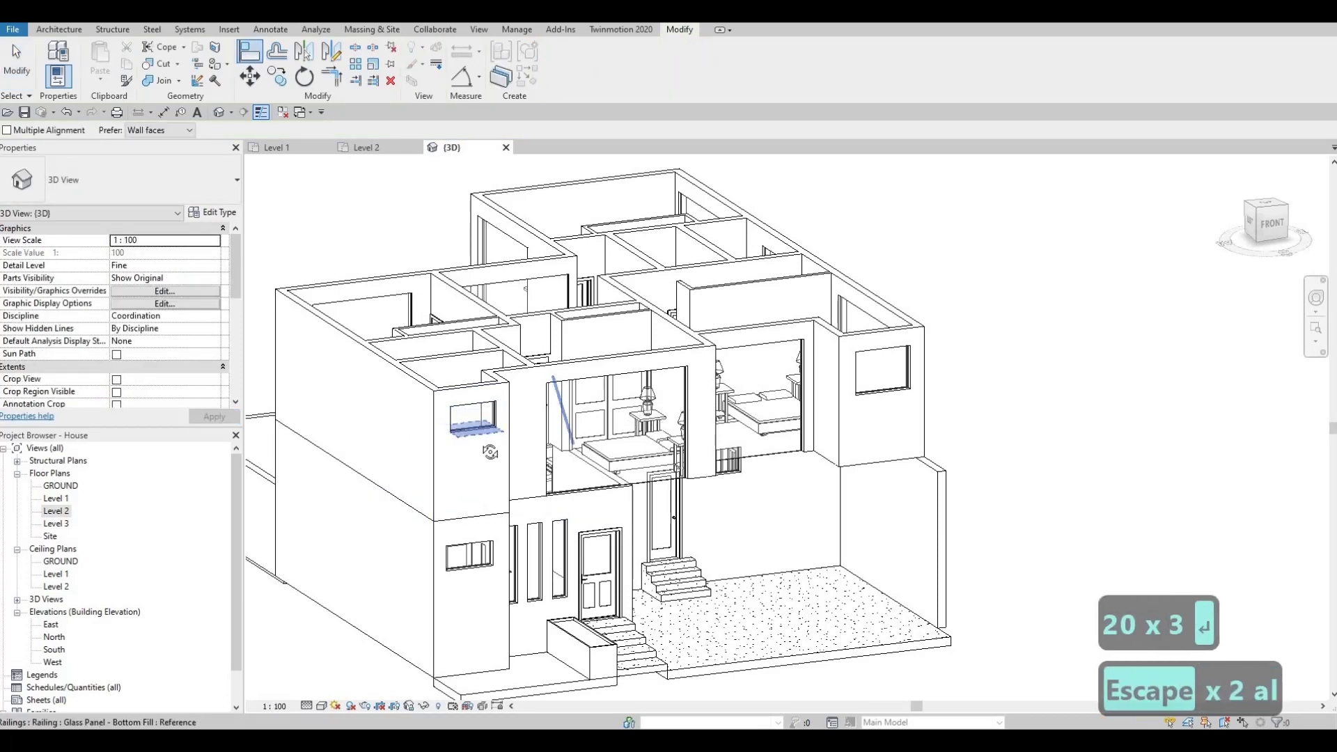
{"action": "middle_click_drag", "start_coordinate": [670, 432], "coordinate": [746, 428], "text": "shift"}
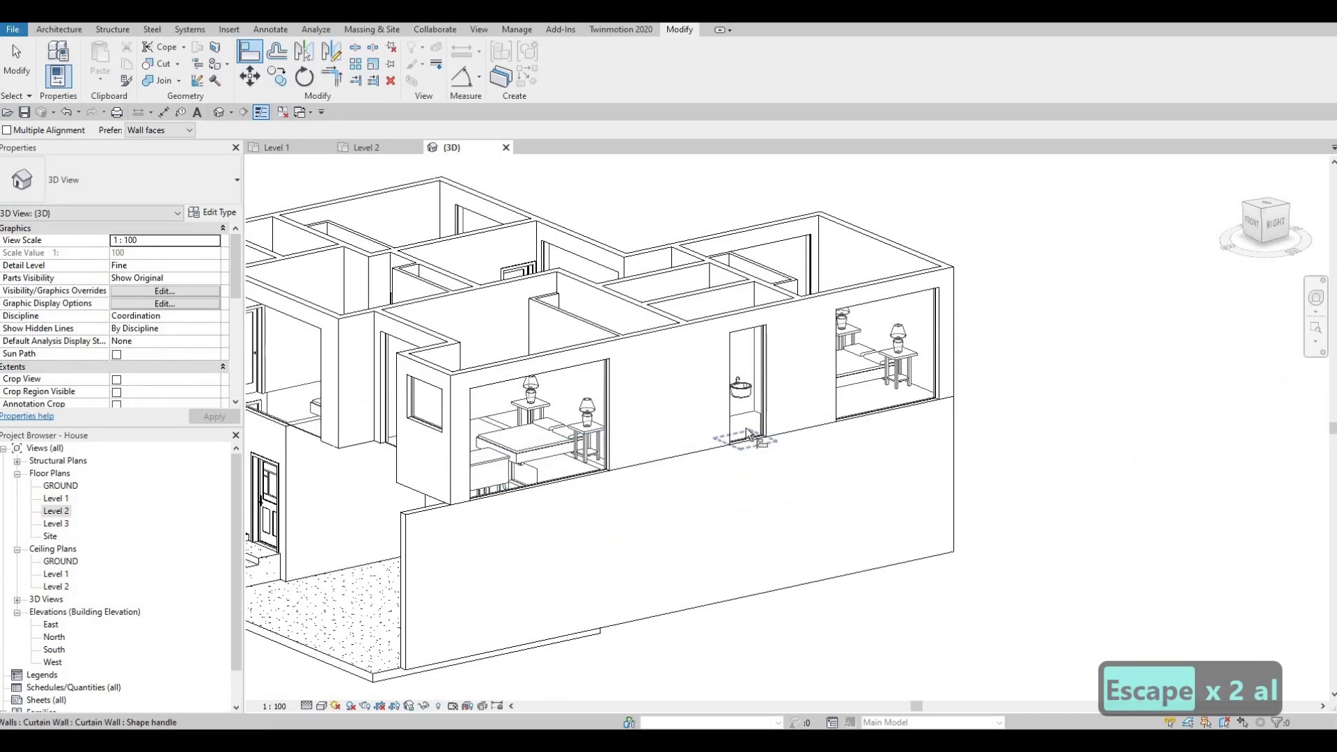
{"action": "left_click", "coordinate": [745, 429]}
{"action": "key", "text": "Escape"}
{"action": "scroll", "coordinate": [644, 487], "scroll_direction": "down", "scroll_amount": 2}
{"action": "middle_click_drag", "start_coordinate": [644, 496], "coordinate": [672, 488], "text": "shift"}
{"action": "key", "text": "Escape"}
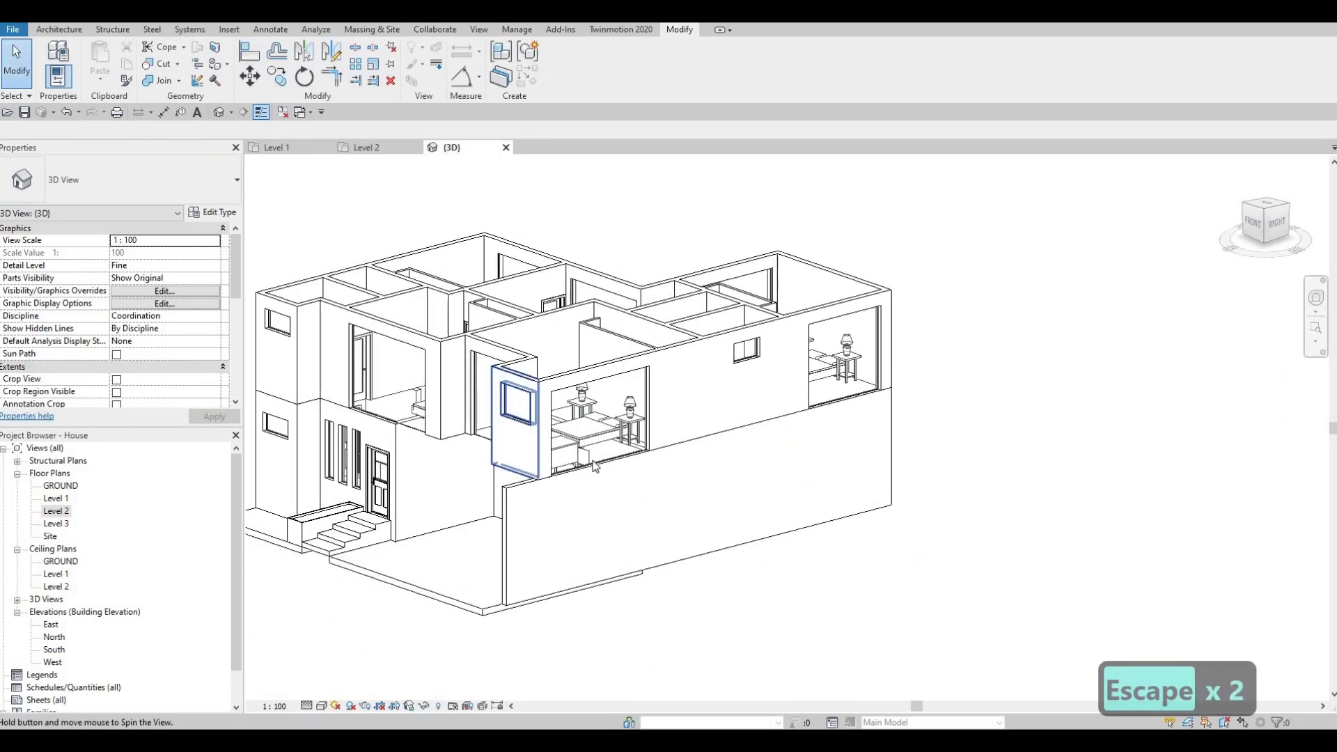
Raise the bottom of the upper bedroom's right-side curtain wall and set its Base Offset to 400
{"action": "middle_click_drag", "start_coordinate": [496, 419], "coordinate": [544, 463], "text": "shift"}
{"action": "middle_click_drag", "start_coordinate": [471, 439], "coordinate": [423, 432], "text": "shift"}
{"action": "key", "text": "Escape"}
{"action": "scroll", "coordinate": [439, 431], "scroll_direction": "up", "scroll_amount": 1}
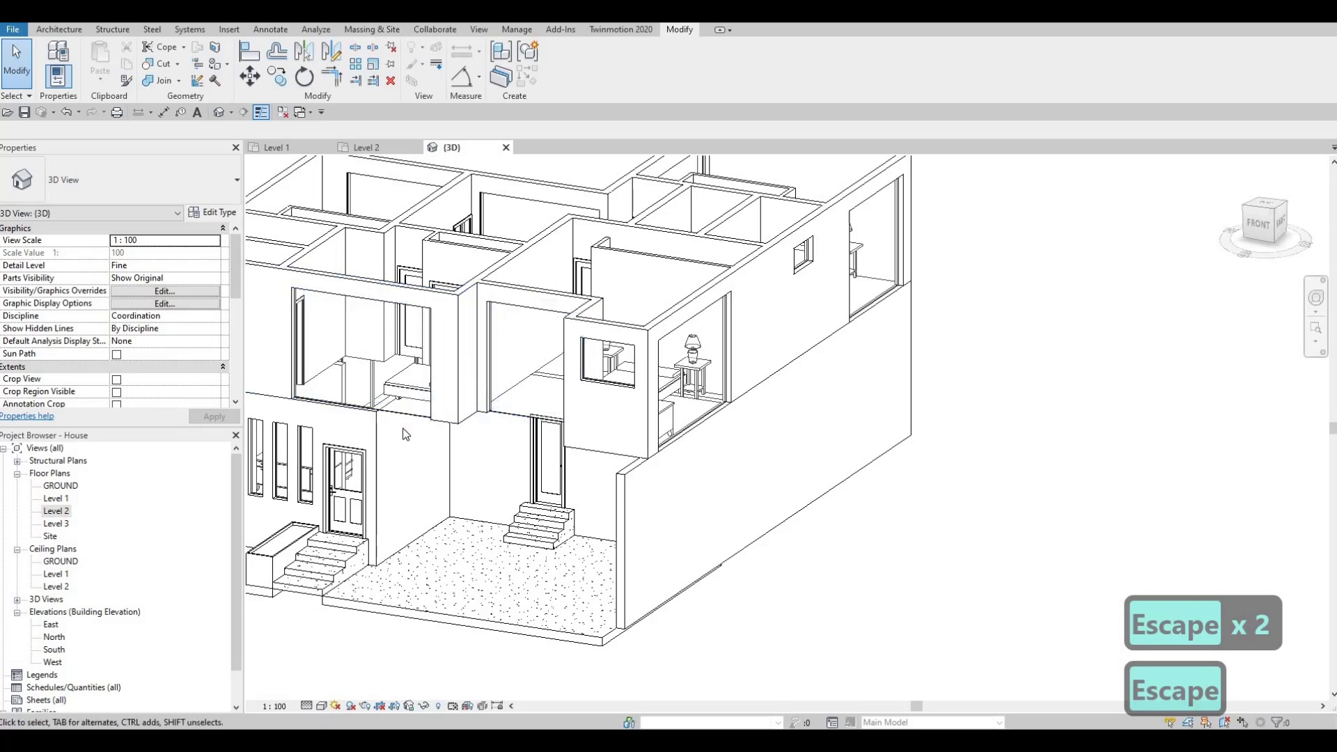
{"action": "middle_click_drag", "start_coordinate": [408, 431], "coordinate": [480, 441], "text": "shift"}
{"action": "scroll", "coordinate": [537, 440], "scroll_direction": "down", "scroll_amount": 3}
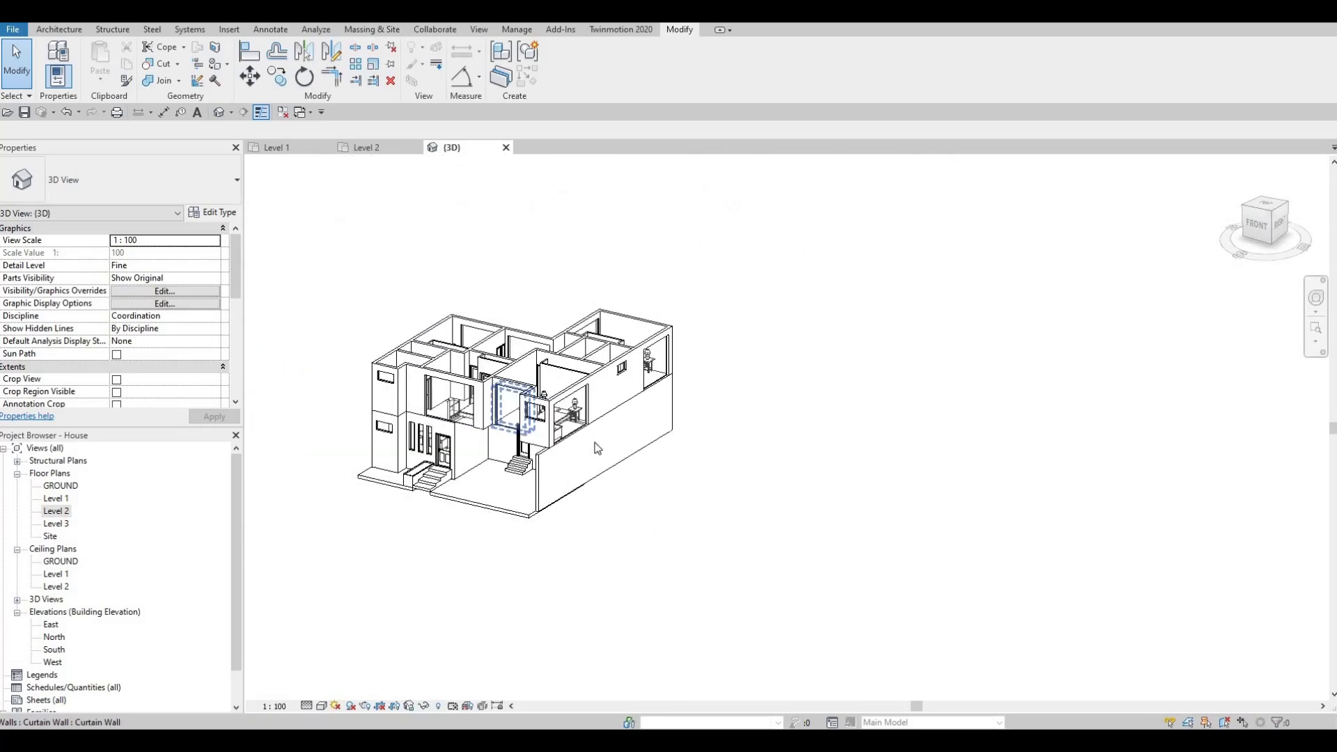
{"action": "middle_click_drag", "start_coordinate": [728, 425], "coordinate": [683, 413], "text": "shift"}
{"action": "scroll", "coordinate": [684, 415], "scroll_direction": "up", "scroll_amount": 5}
{"action": "left_click", "coordinate": [670, 421]}
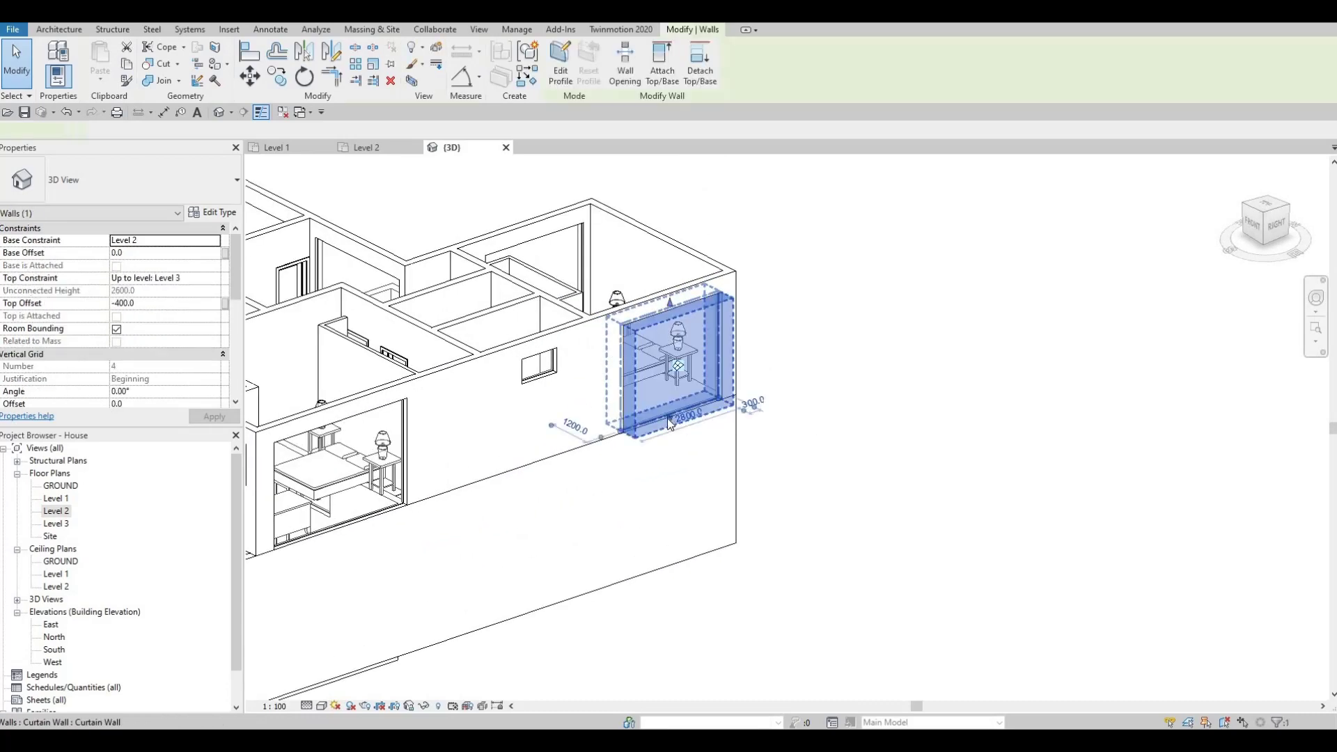
{"action": "left_click_drag", "start_coordinate": [667, 399], "coordinate": [529, 381]}
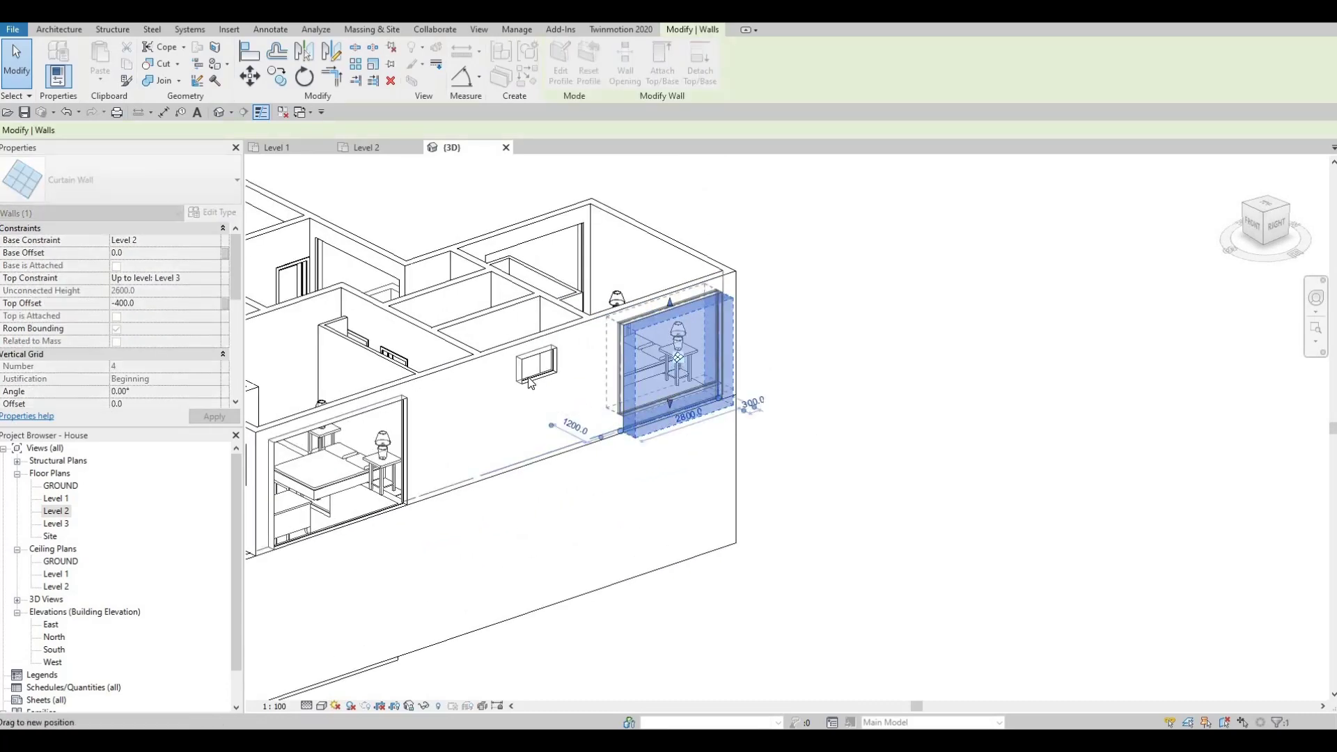
{"action": "left_click", "coordinate": [159, 253]}
{"action": "type", "text": "400"}
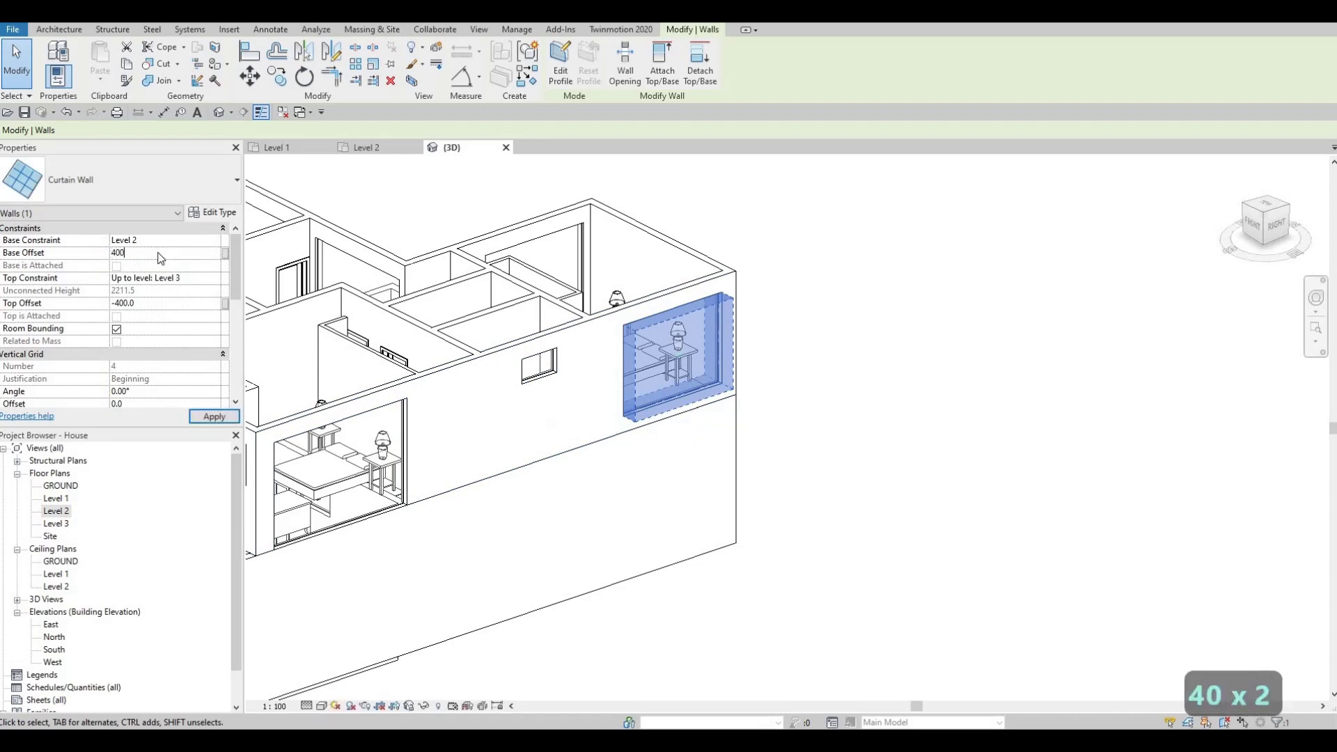
{"action": "key", "text": "Return"}
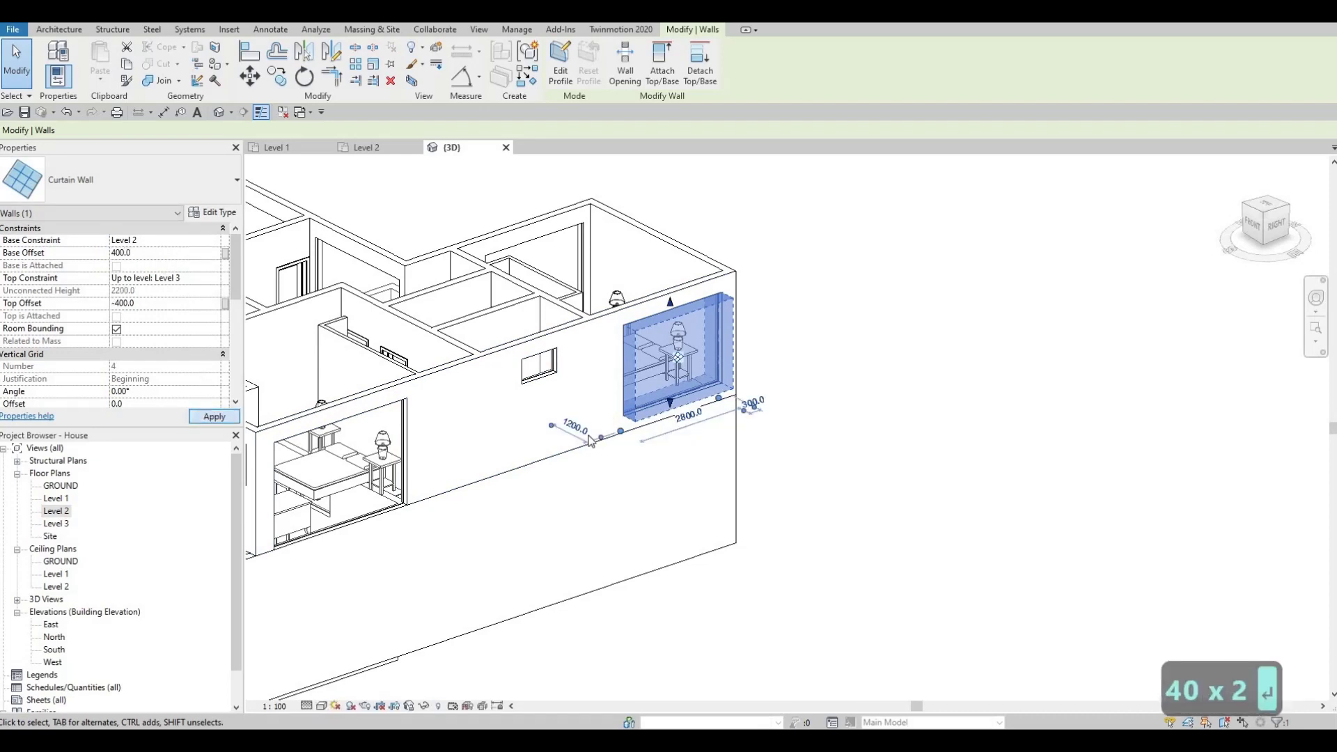
{"action": "key", "text": "Escape"}
{"action": "key", "text": "Escape"}
Align the bottoms of the upper bedroom's left, stair hall and rear left bedroom curtain walls with the upper bedroom's raised right-side curtain wall
{"action": "key", "text": "a"}
{"action": "key", "text": "l"}
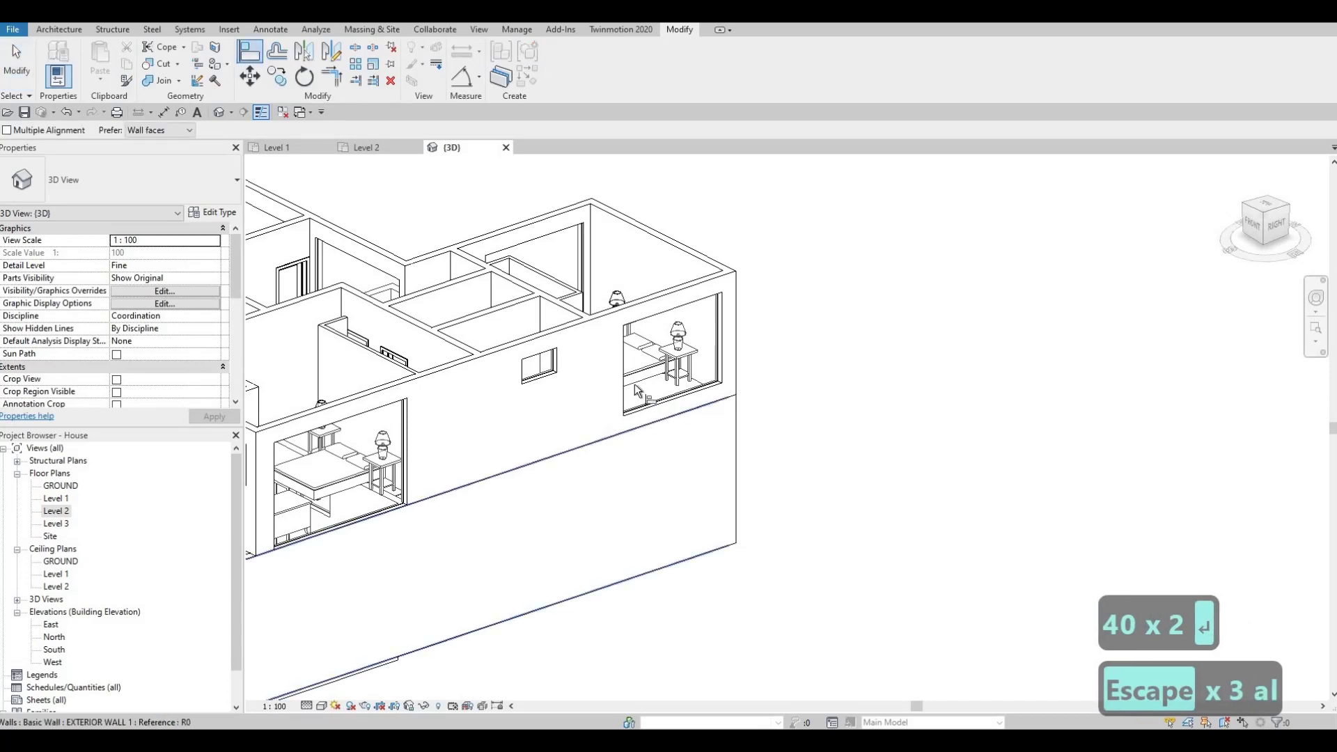
{"action": "middle_click_drag", "start_coordinate": [686, 401], "coordinate": [404, 376], "text": "shift"}
{"action": "middle_click_drag", "start_coordinate": [445, 299], "coordinate": [921, 367]}
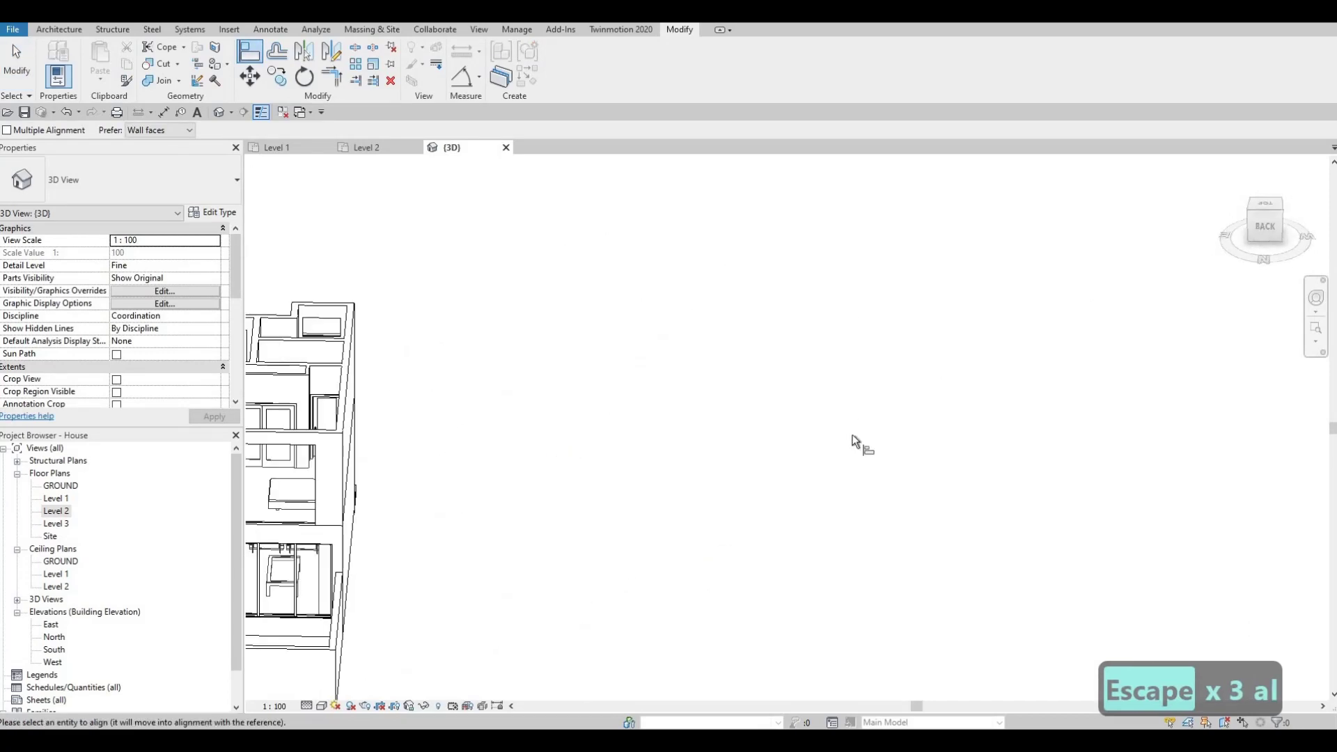
{"action": "middle_click_drag", "start_coordinate": [272, 390], "coordinate": [544, 337]}
{"action": "middle_click_drag", "start_coordinate": [545, 337], "coordinate": [788, 206]}
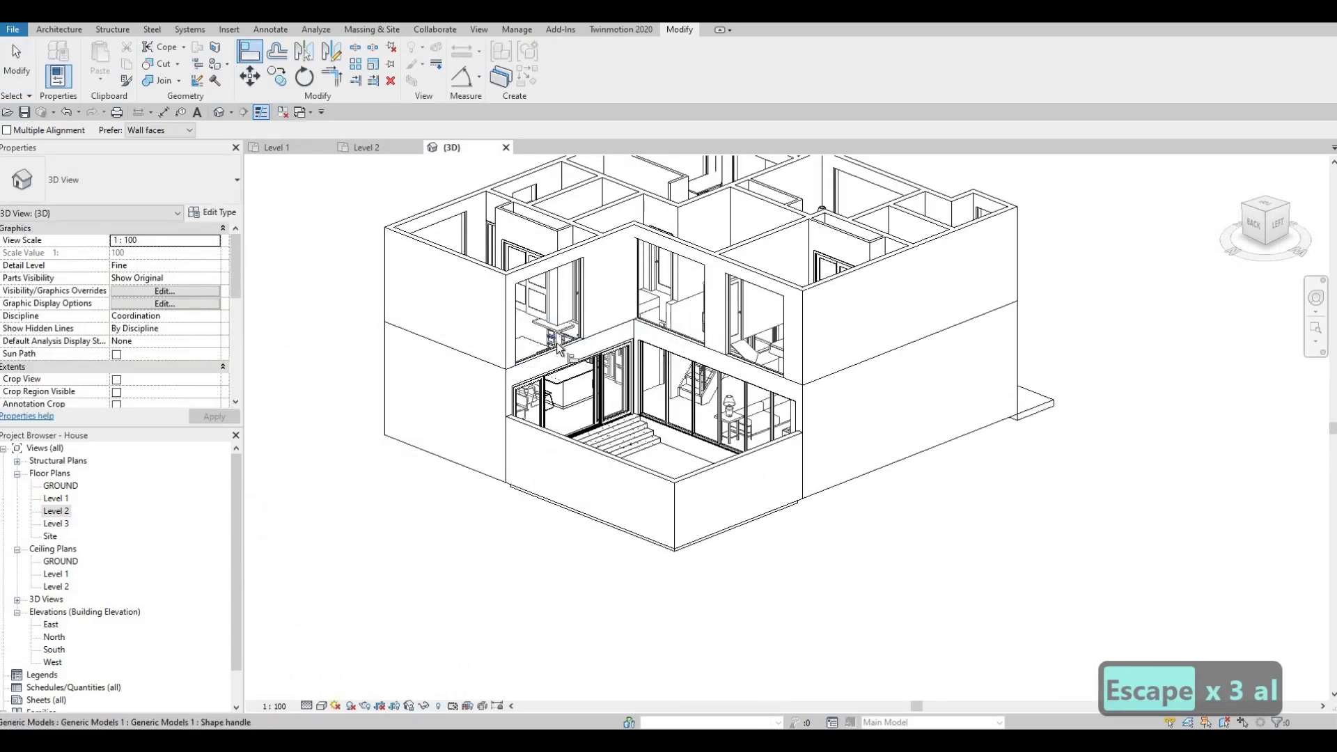
{"action": "left_click", "coordinate": [543, 343]}
{"action": "left_click", "coordinate": [563, 337]}
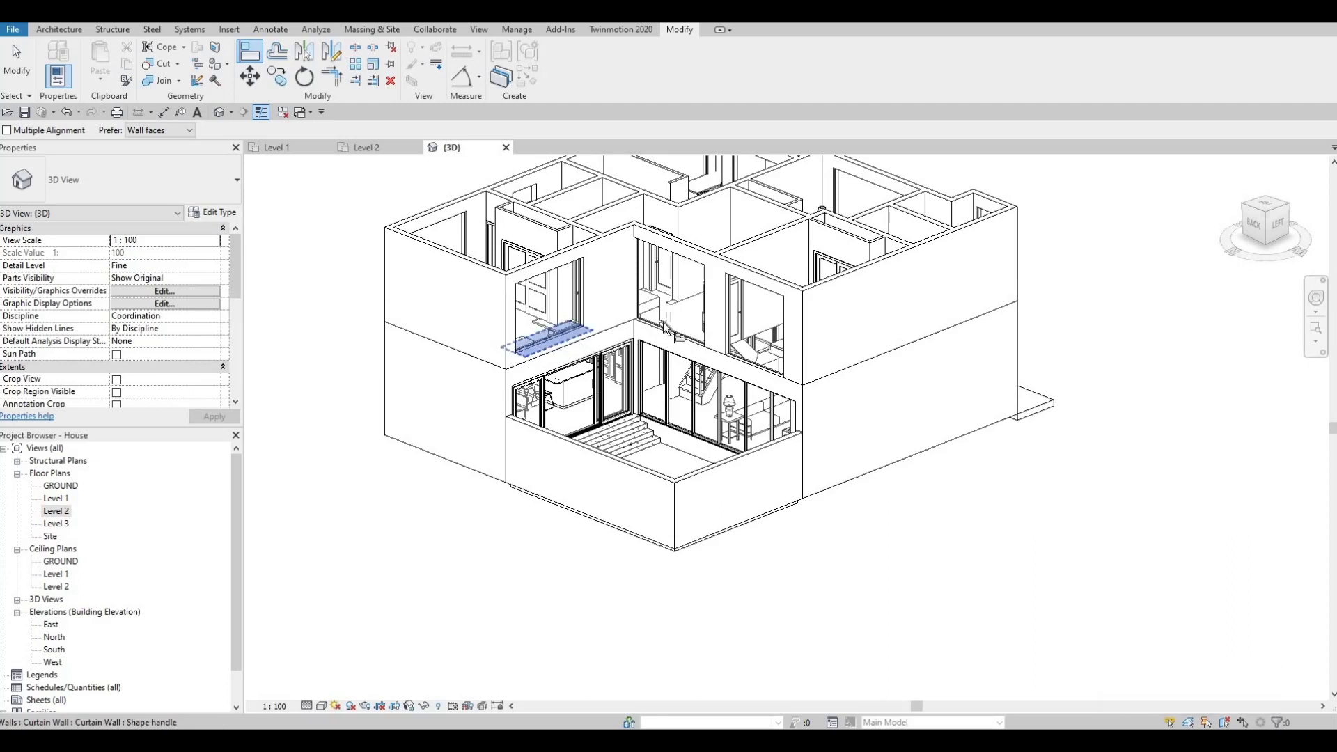
{"action": "left_click", "coordinate": [672, 333]}
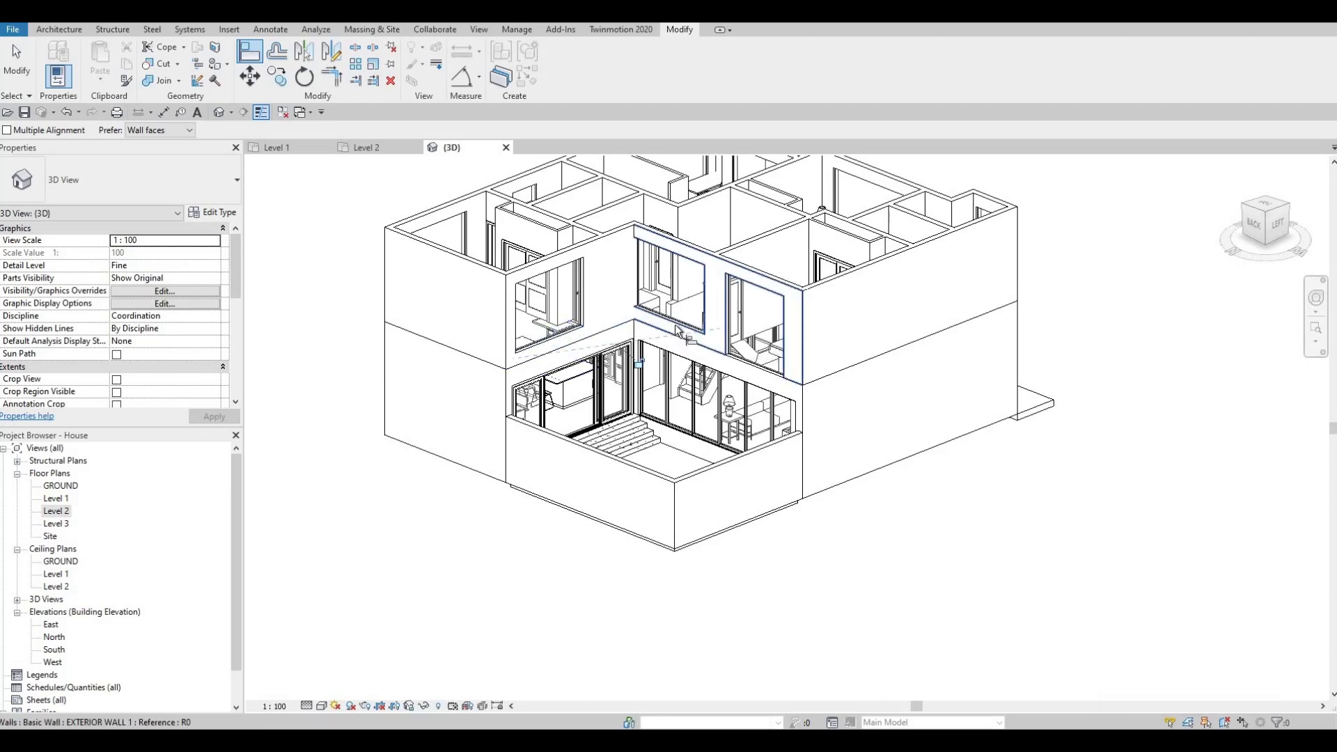
{"action": "left_click", "coordinate": [739, 362]}
{"action": "key", "text": "Escape"}
{"action": "key", "text": "Escape"}
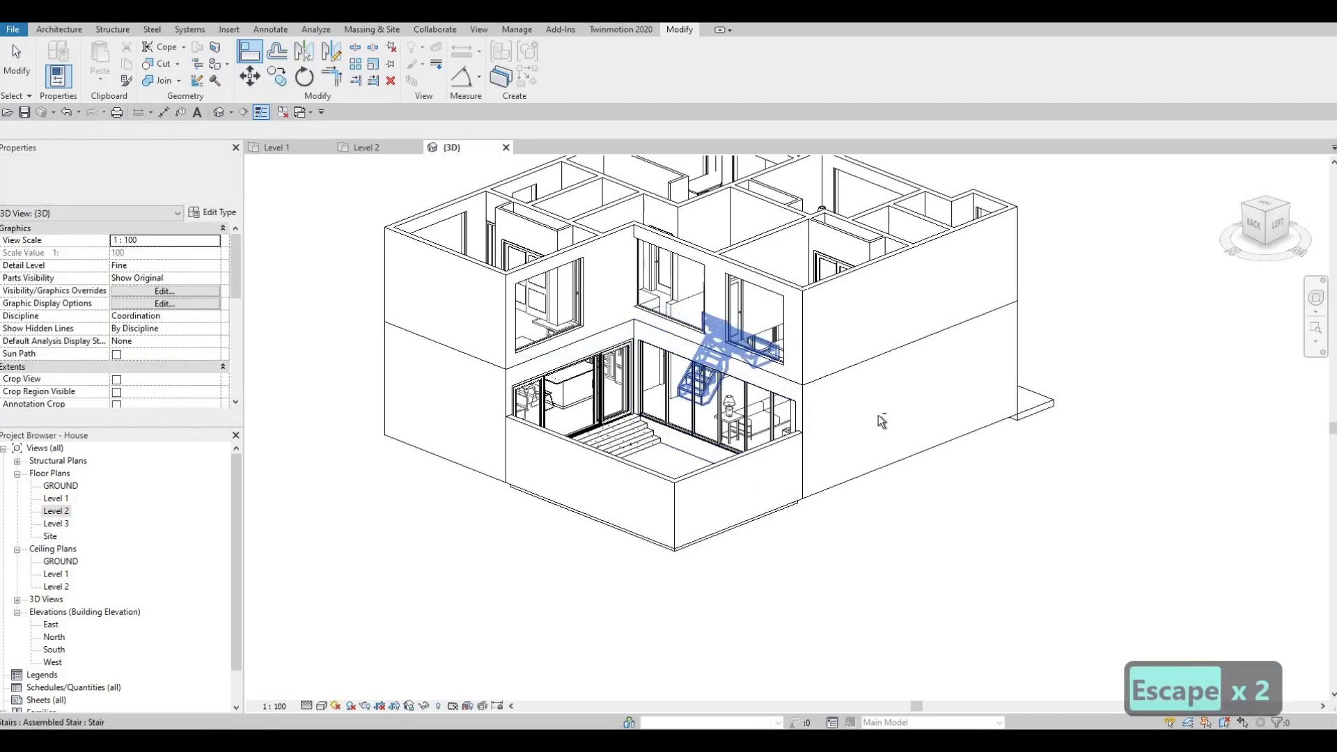
Open the Level 2 floor plan
{"action": "middle_click_drag", "start_coordinate": [696, 382], "coordinate": [806, 339], "text": "shift"}
{"action": "scroll", "coordinate": [807, 339], "scroll_direction": "up", "scroll_amount": 6}
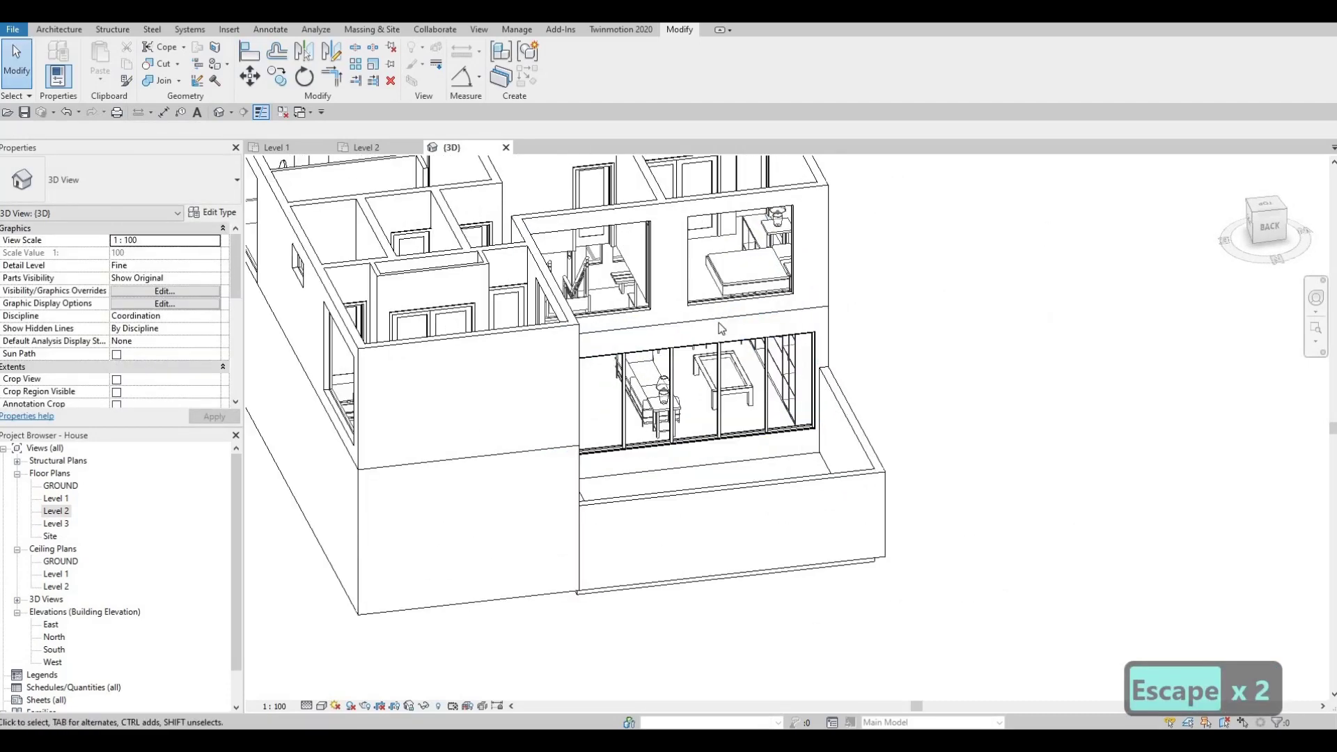
{"action": "scroll", "coordinate": [729, 315], "scroll_direction": "down", "scroll_amount": 8}
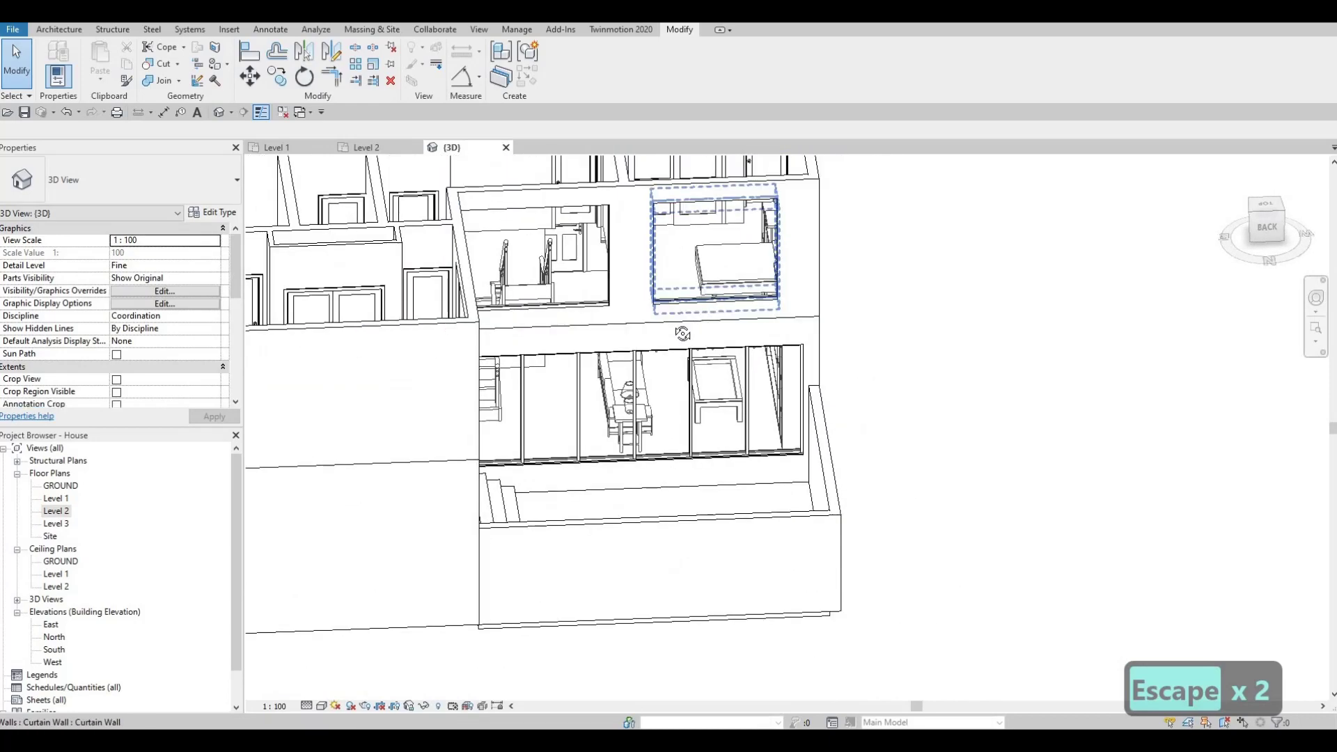
{"action": "scroll", "coordinate": [582, 311], "scroll_direction": "up", "scroll_amount": 4}
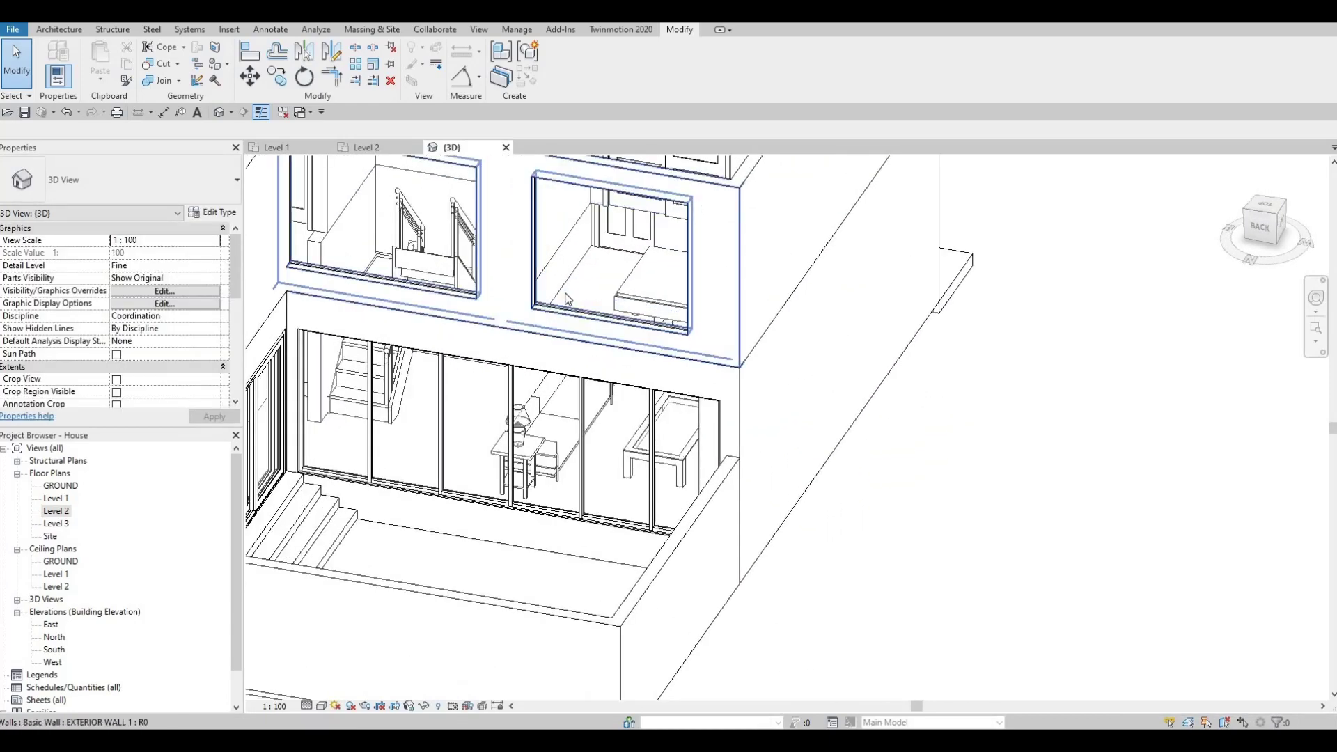
{"action": "scroll", "coordinate": [567, 301], "scroll_direction": "down", "scroll_amount": 3}
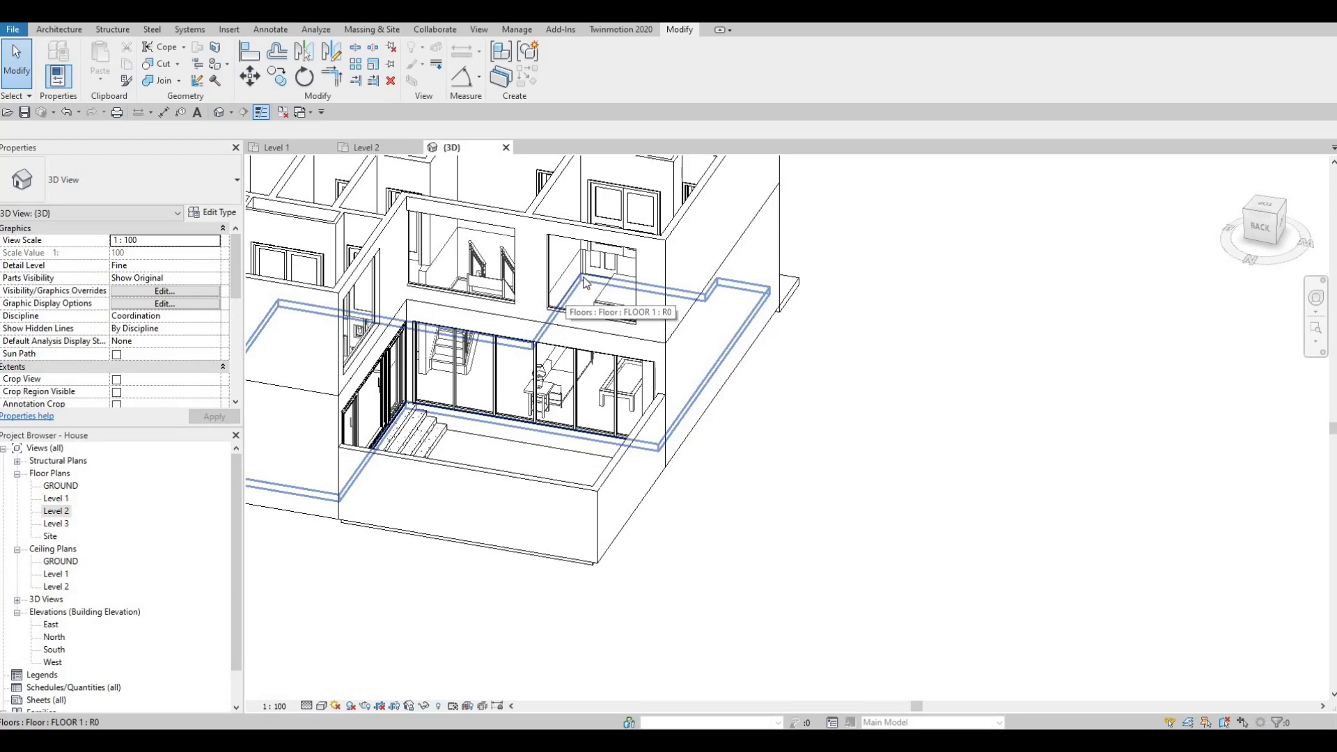
{"action": "middle_click_drag", "start_coordinate": [573, 314], "coordinate": [665, 418], "text": "shift"}
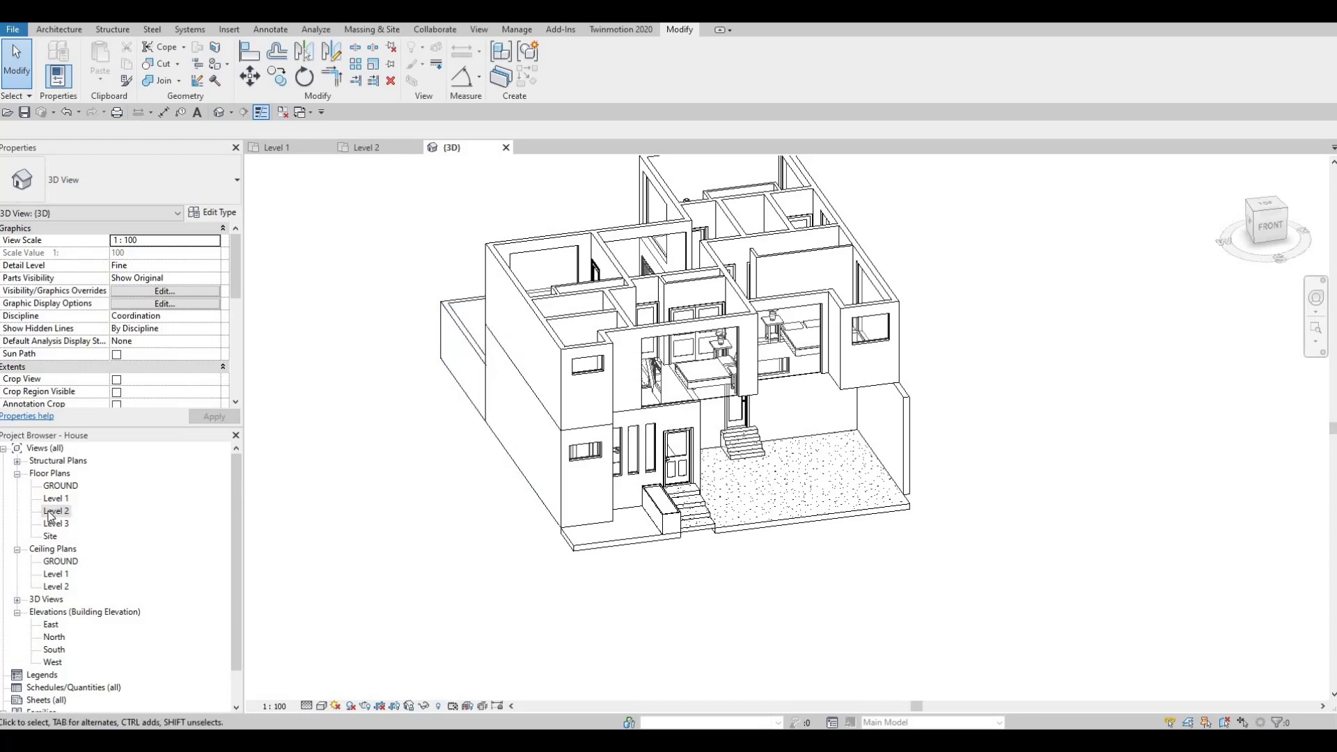
{"action": "double_click", "coordinate": [57, 511]}
{"action": "scroll", "coordinate": [503, 391], "scroll_direction": "down", "scroll_amount": 3}
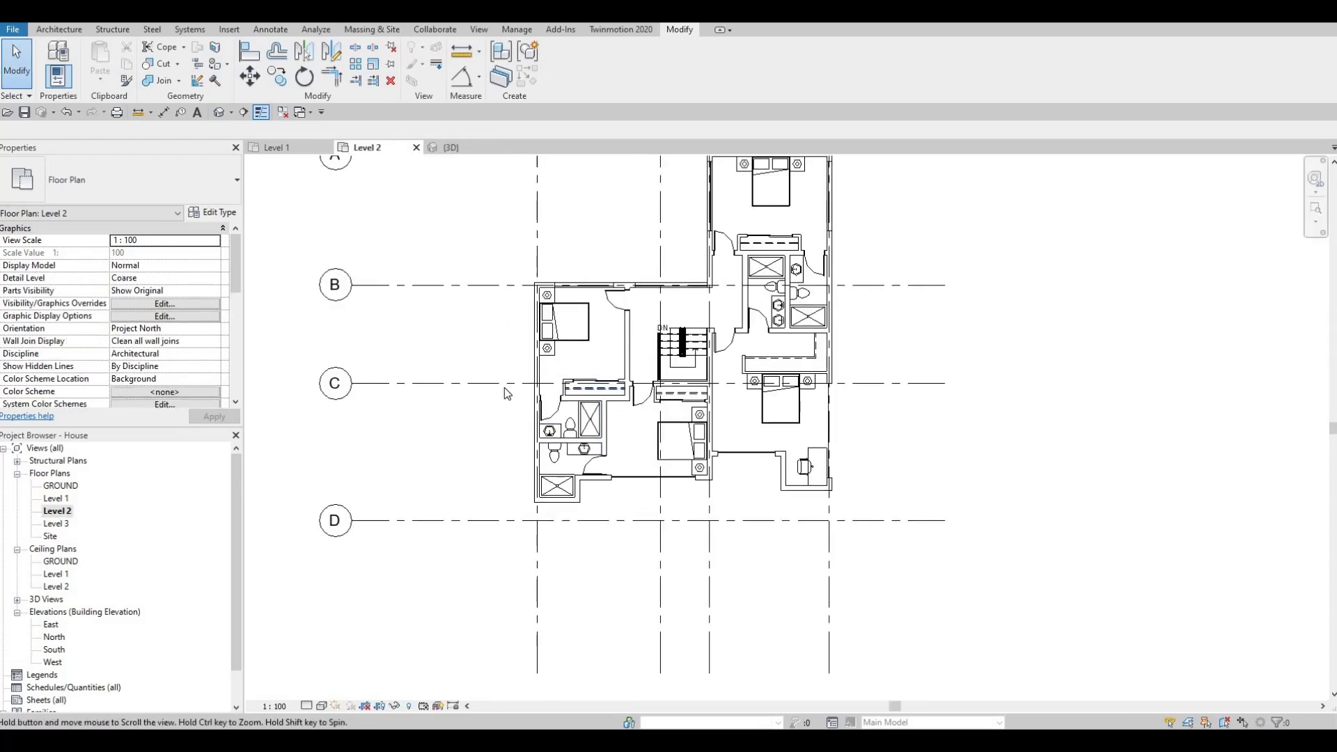
{"action": "middle_click_drag", "start_coordinate": [594, 378], "coordinate": [503, 392]}
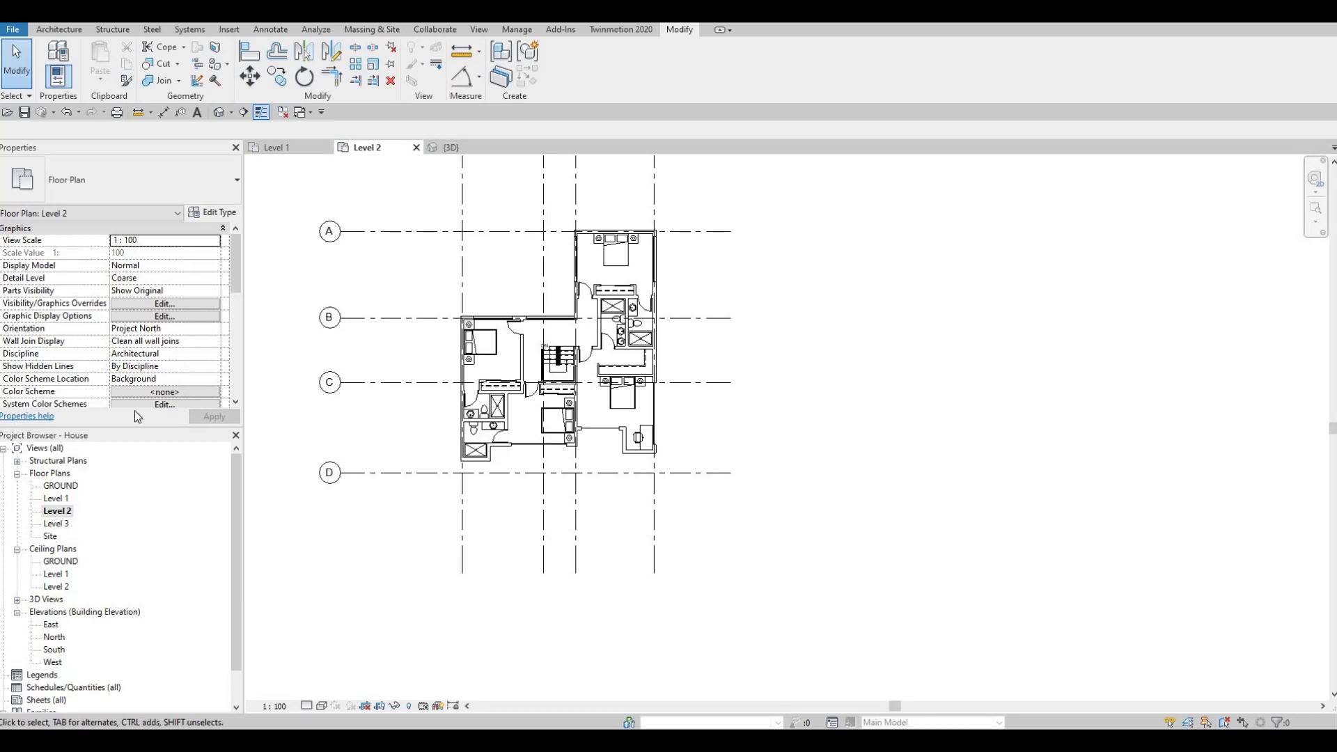
Start a roof by footprint and duplicate the Generic Roof - 300mm type as ROOF 1
{"action": "left_click", "coordinate": [59, 29]}
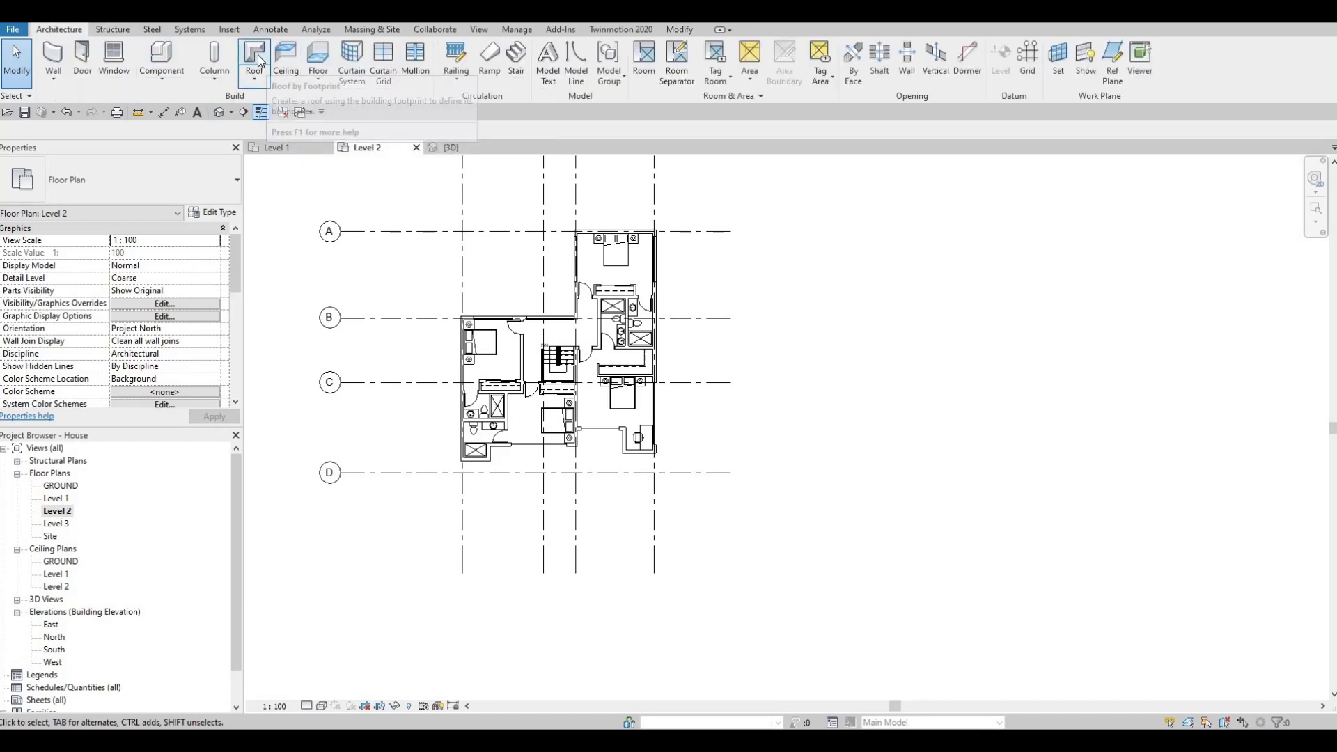
{"action": "left_click", "coordinate": [257, 56]}
{"action": "left_click", "coordinate": [195, 212]}
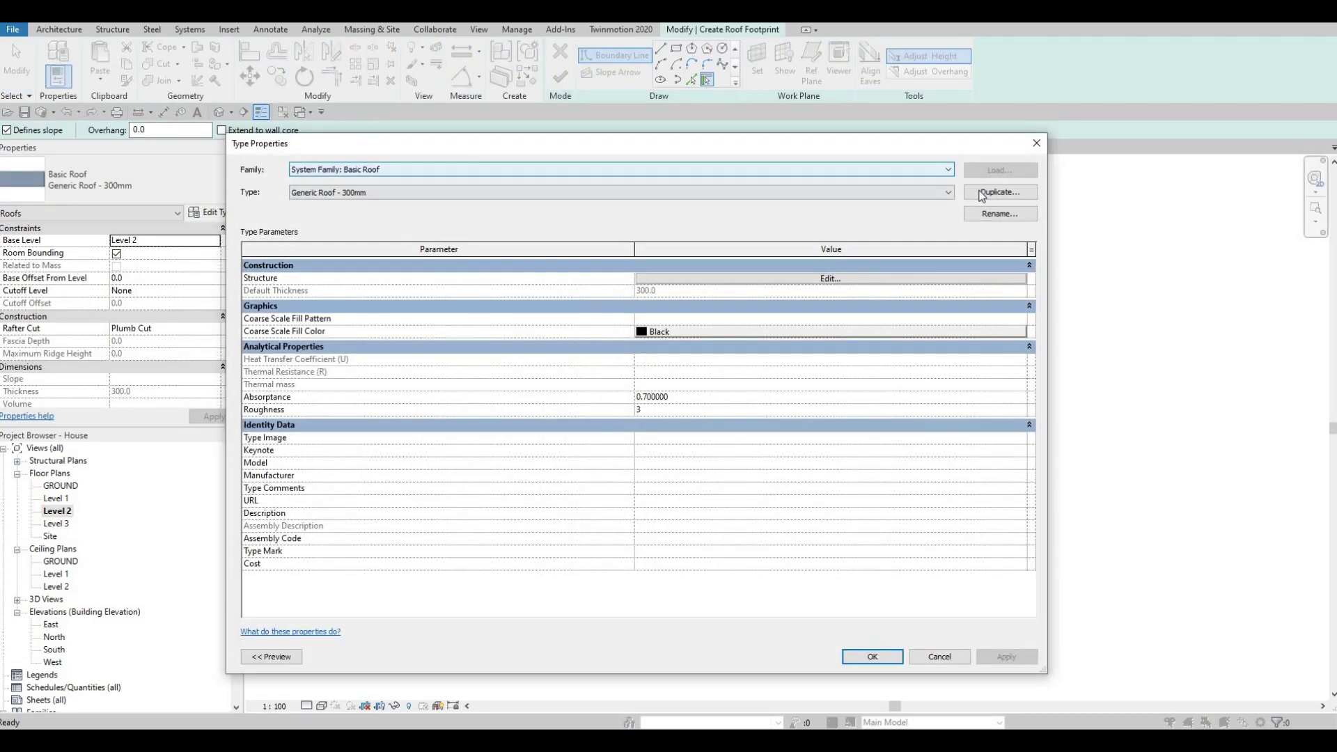
{"action": "left_click", "coordinate": [982, 193]}
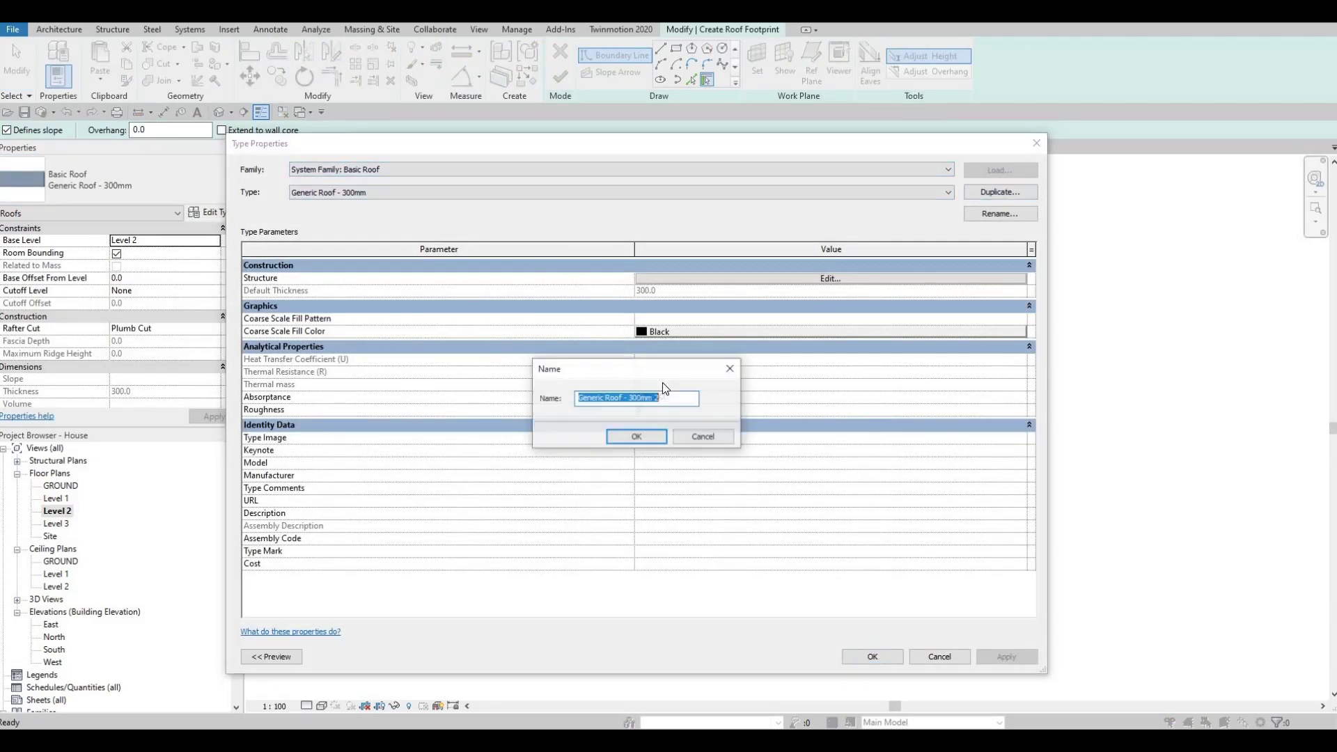
{"action": "type", "text": "roof 1"}
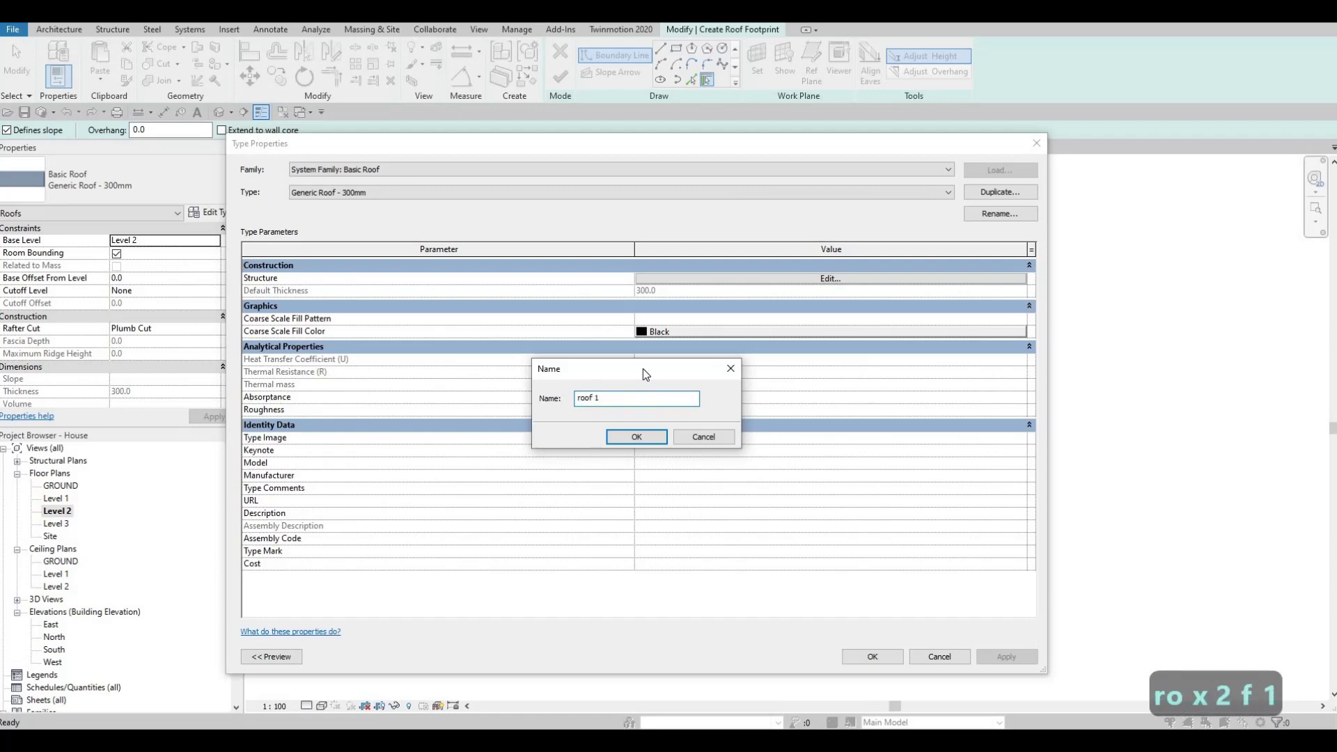
{"action": "key", "text": "BackSpace"}
{"action": "key", "text": "BackSpace"}
{"action": "key", "text": "BackSpace"}
{"action": "key", "text": "BackSpace"}
{"action": "key", "text": "BackSpace"}
{"action": "key", "text": "BackSpace"}
{"action": "key", "text": "BackSpace"}
{"action": "key", "text": "BackSpace"}
{"action": "key", "text": "BackSpace"}
{"action": "type", "text": "ROOF"}
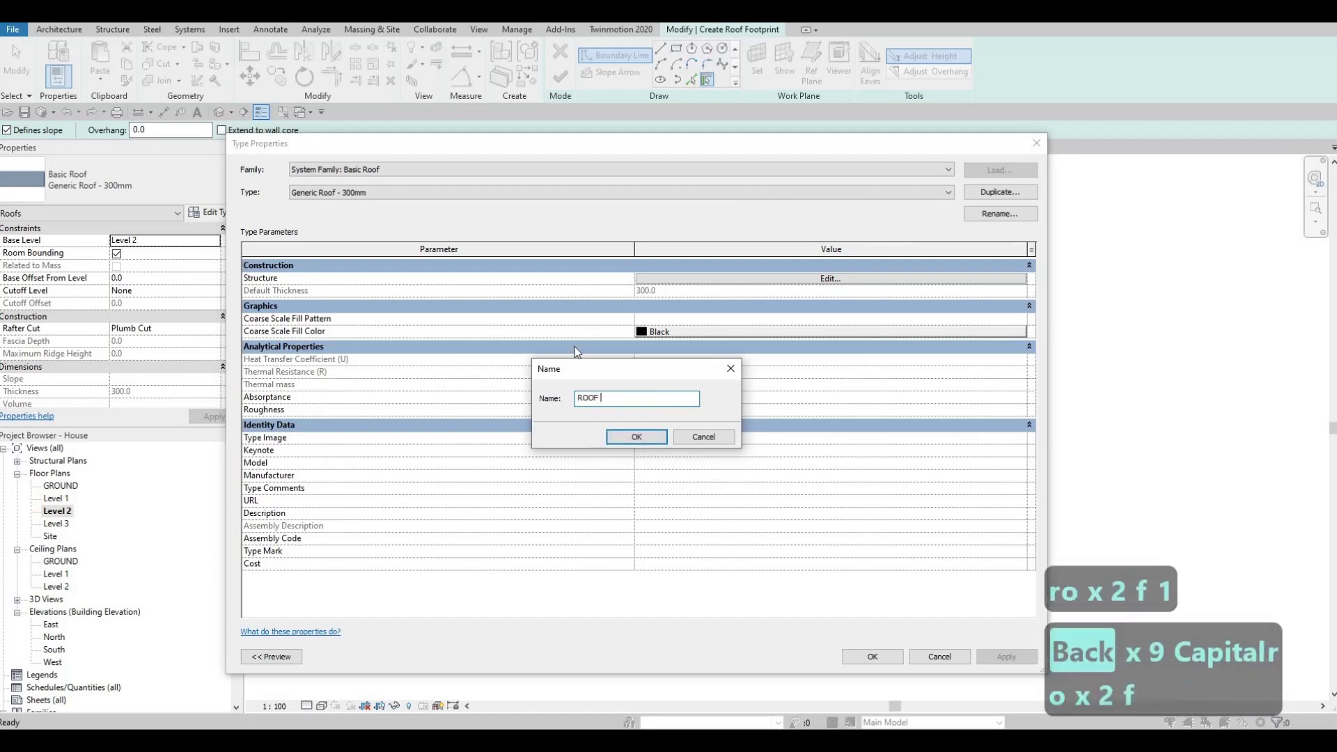
{"action": "left_click", "coordinate": [626, 441]}
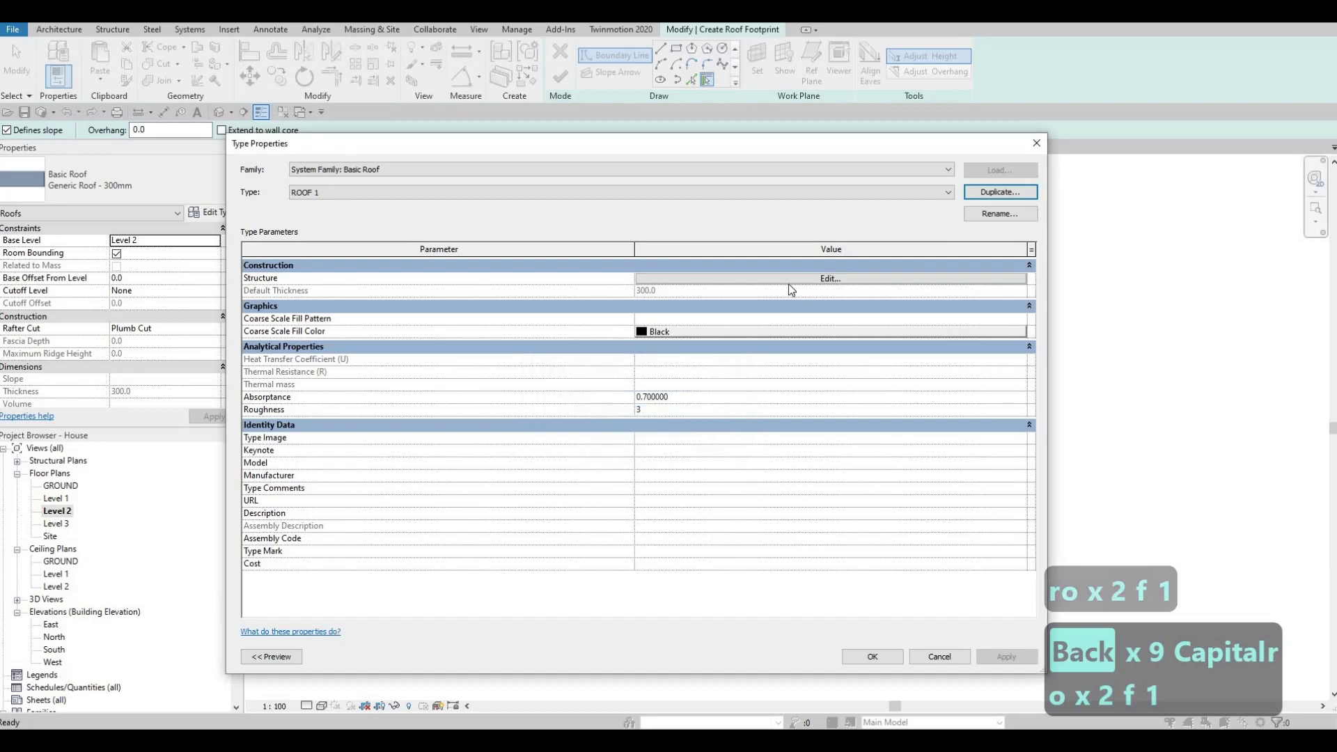
Set the ROOF 1 structure layer to 200 mm thick and assign it the Gypsum Wall Board material
{"action": "left_click", "coordinate": [680, 280]}
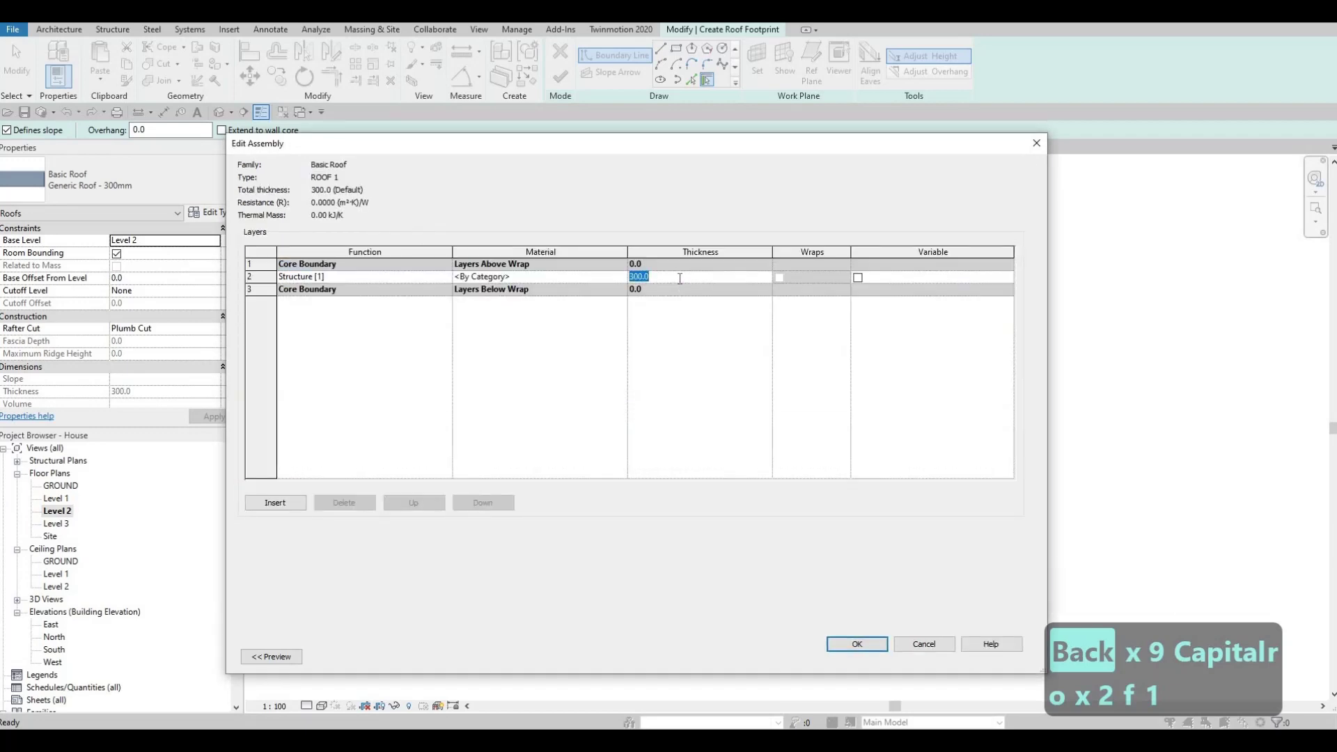
{"action": "type", "text": "200"}
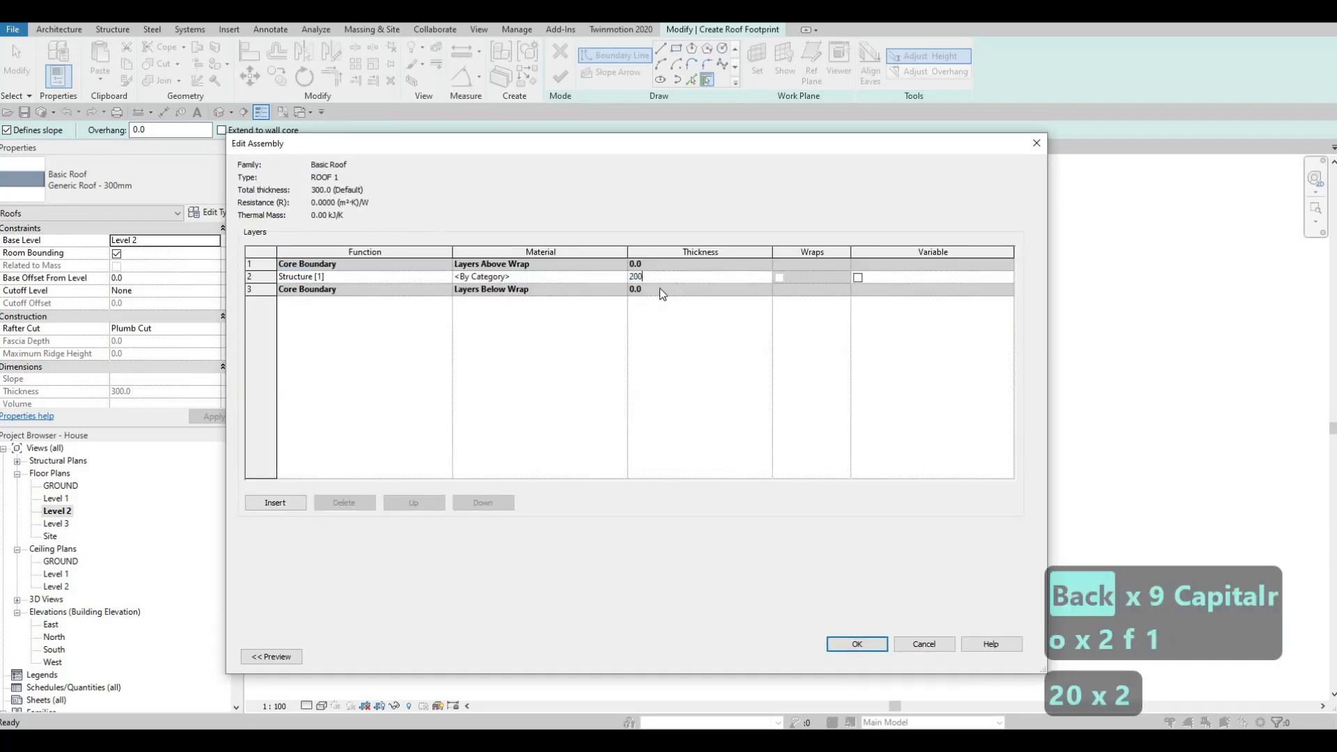
{"action": "left_click", "coordinate": [626, 277]}
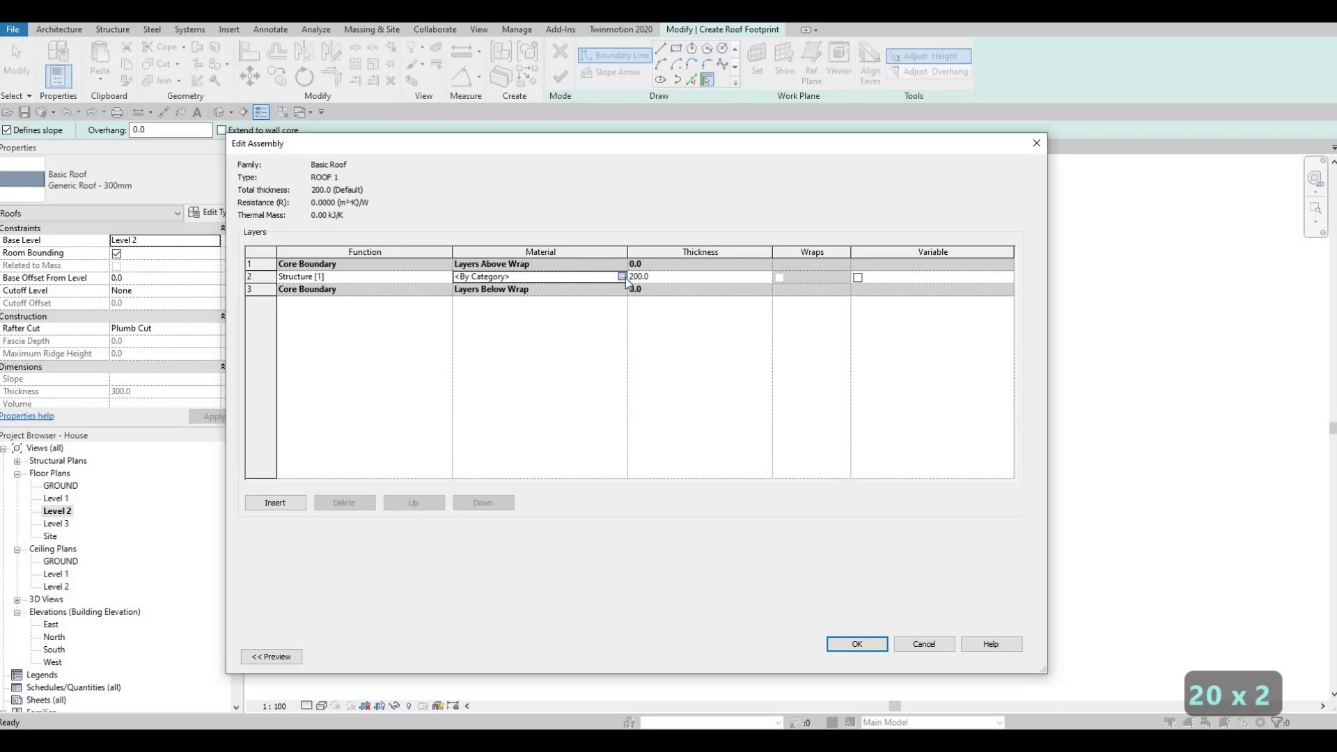
{"action": "left_click", "coordinate": [622, 277]}
{"action": "scroll", "coordinate": [341, 289], "scroll_direction": "down", "scroll_amount": 6}
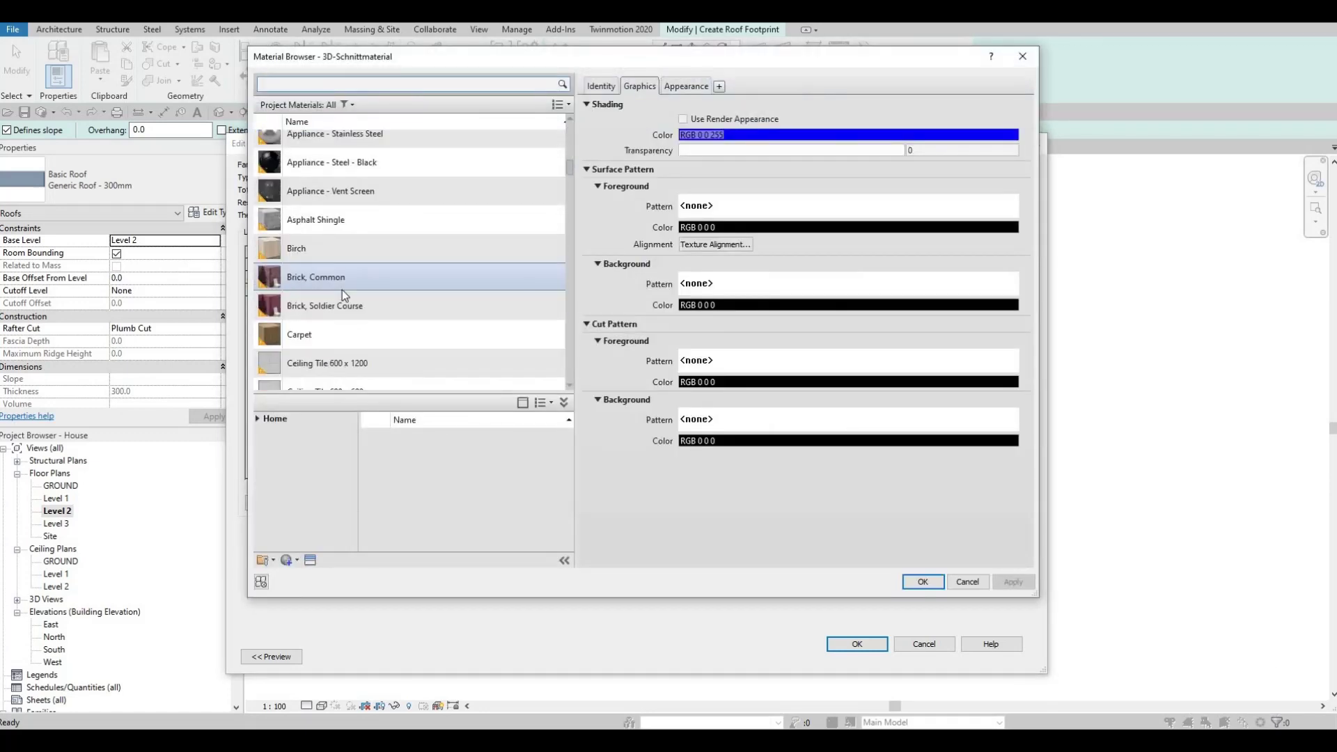
{"action": "scroll", "coordinate": [341, 289], "scroll_direction": "down", "scroll_amount": 8}
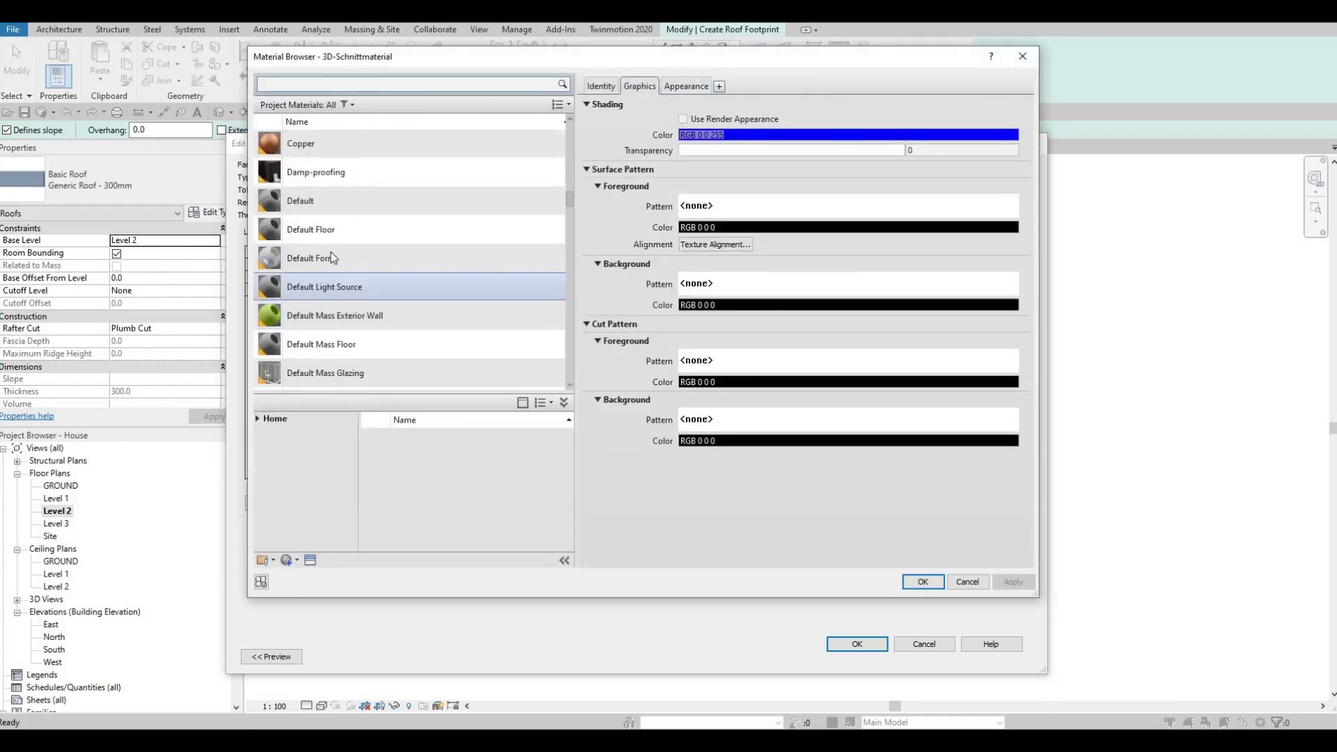
{"action": "scroll", "coordinate": [339, 275], "scroll_direction": "up", "scroll_amount": 3}
{"action": "scroll", "coordinate": [338, 276], "scroll_direction": "up", "scroll_amount": 5}
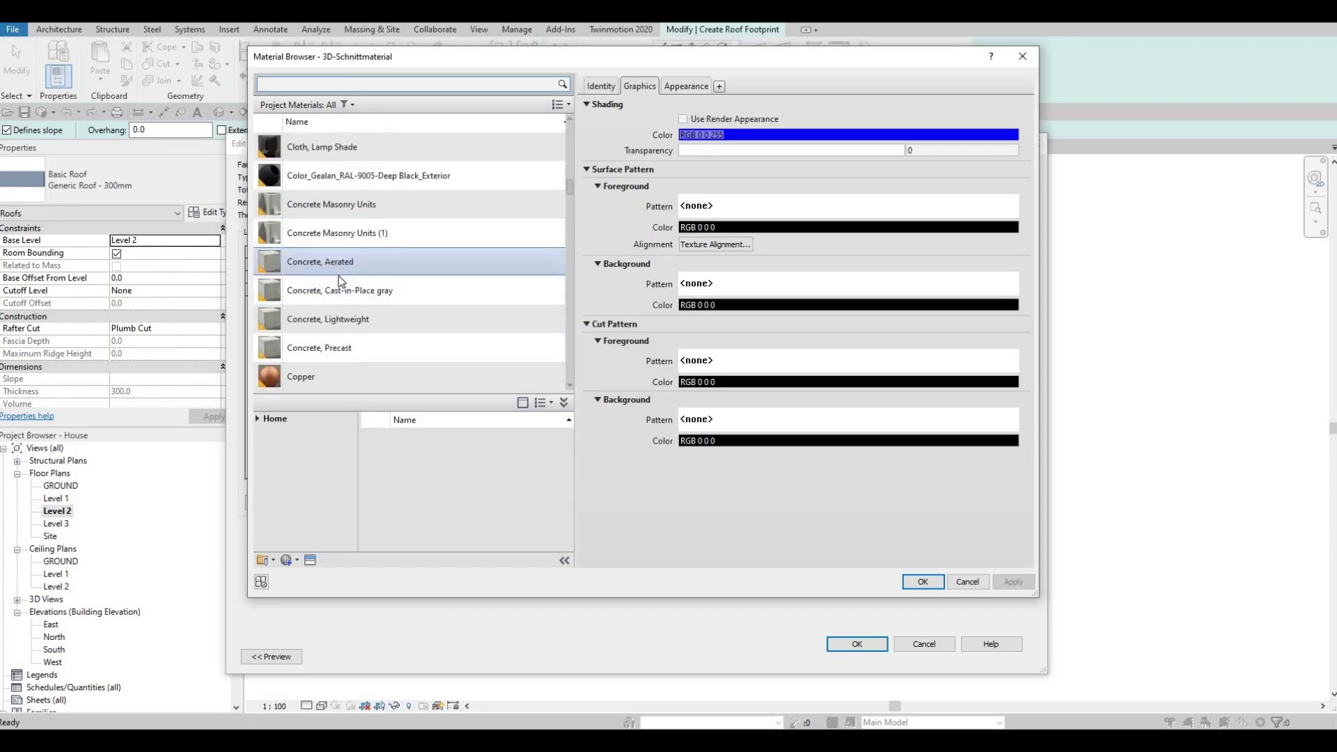
{"action": "scroll", "coordinate": [338, 276], "scroll_direction": "up", "scroll_amount": 3}
{"action": "scroll", "coordinate": [338, 276], "scroll_direction": "up", "scroll_amount": 4}
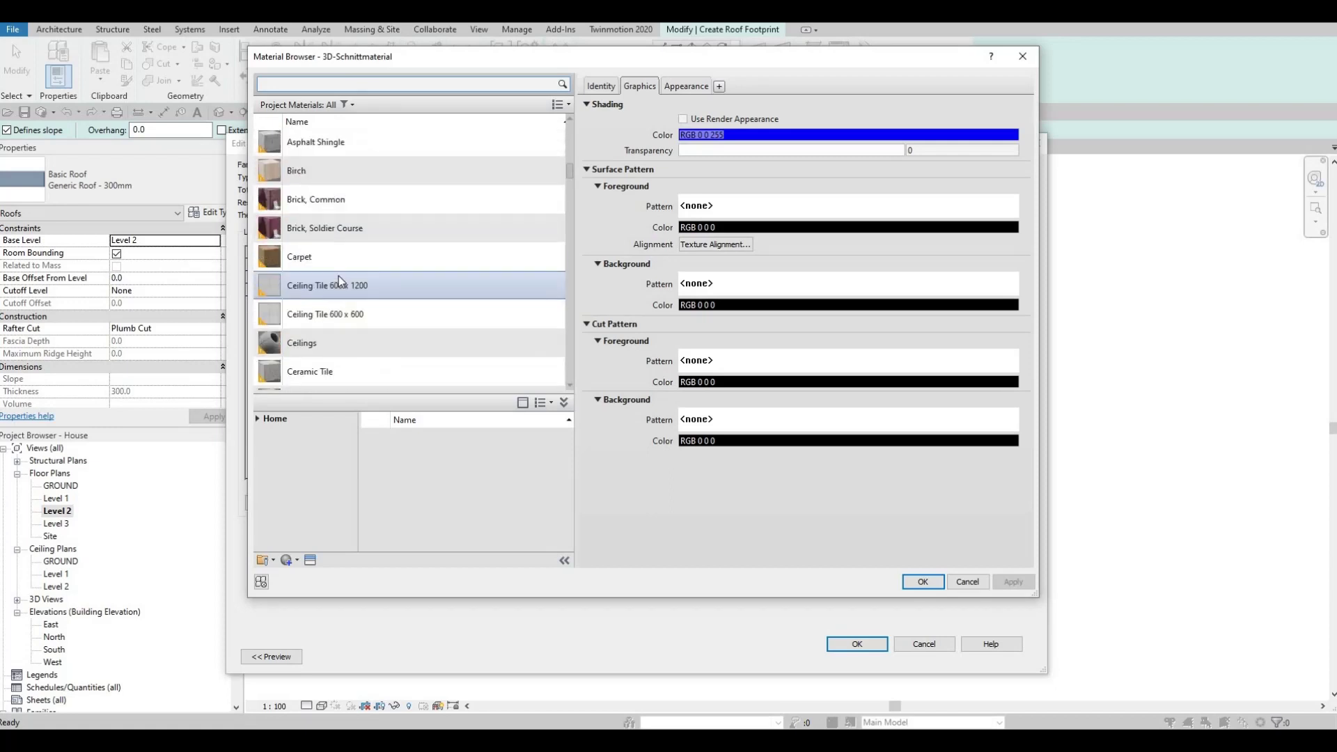
{"action": "scroll", "coordinate": [338, 276], "scroll_direction": "up", "scroll_amount": 2}
{"action": "scroll", "coordinate": [339, 275], "scroll_direction": "down", "scroll_amount": 10}
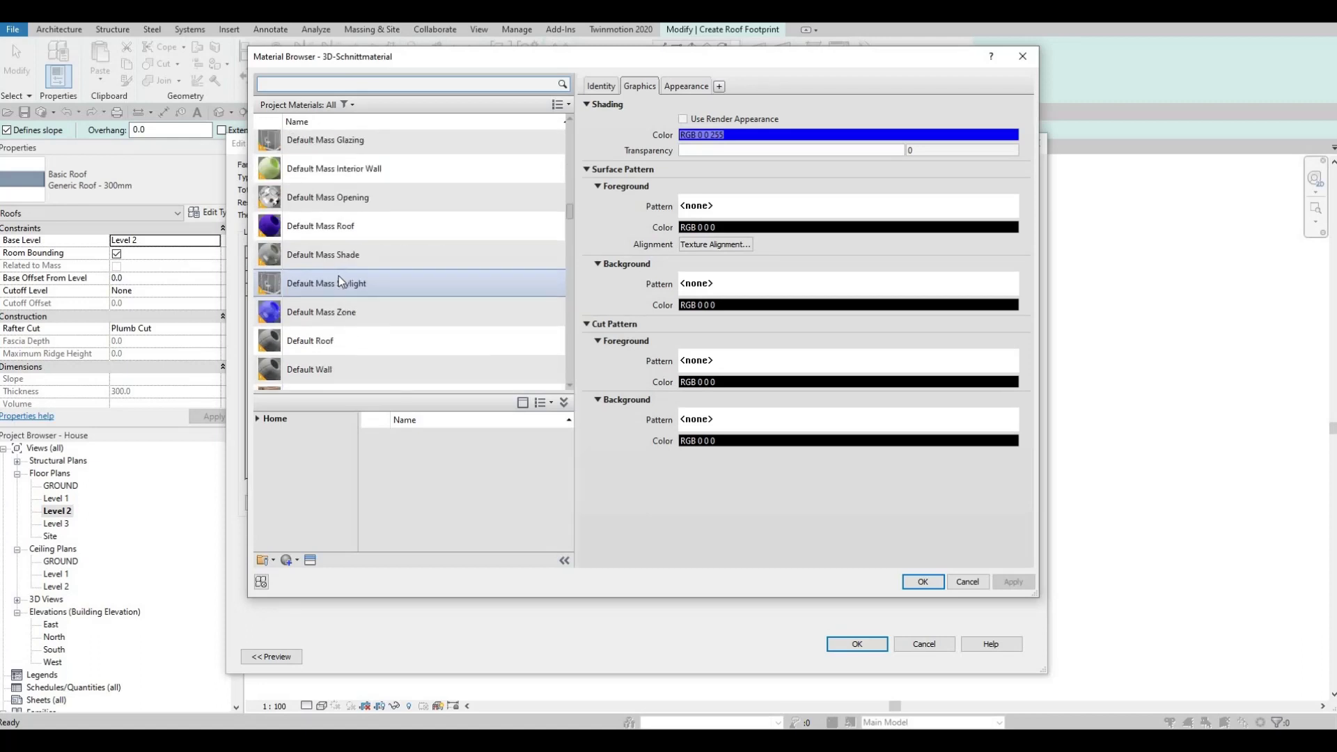
{"action": "scroll", "coordinate": [338, 276], "scroll_direction": "down", "scroll_amount": 7}
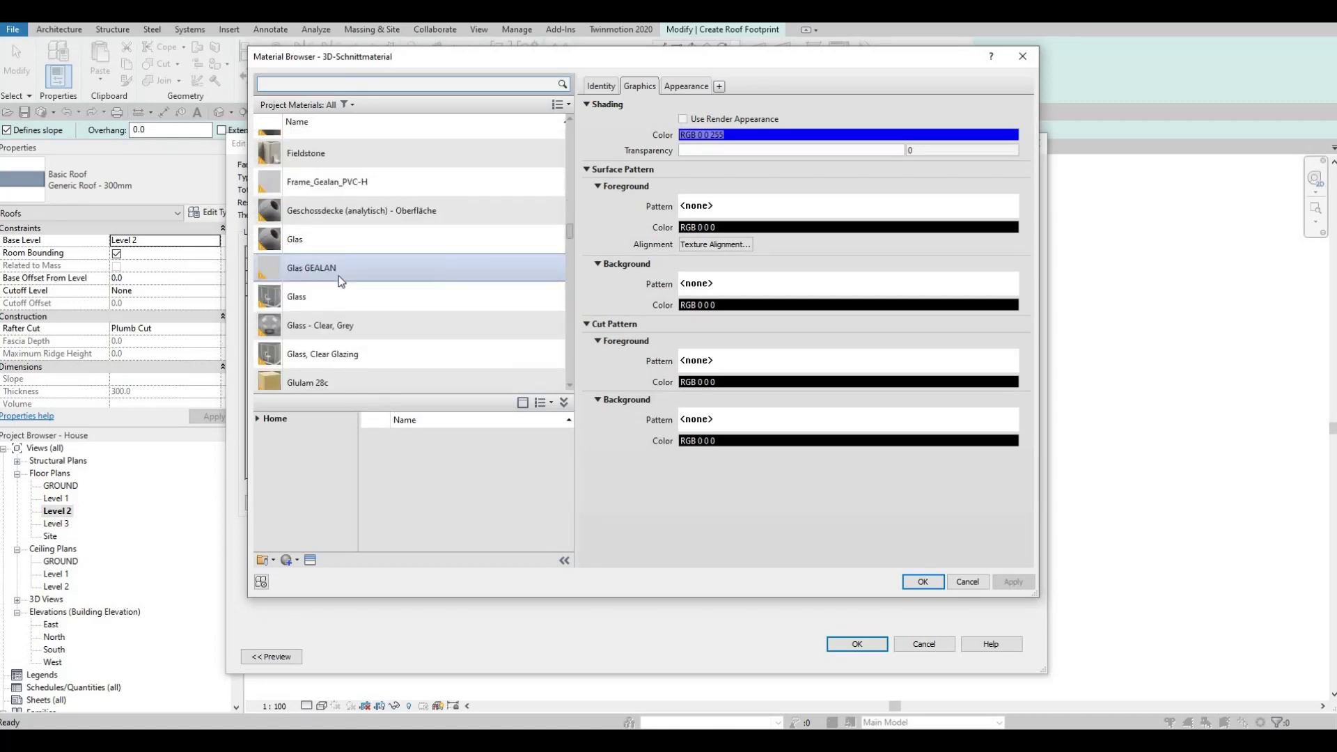
{"action": "scroll", "coordinate": [339, 276], "scroll_direction": "down", "scroll_amount": 6}
{"action": "scroll", "coordinate": [348, 273], "scroll_direction": "up", "scroll_amount": 4}
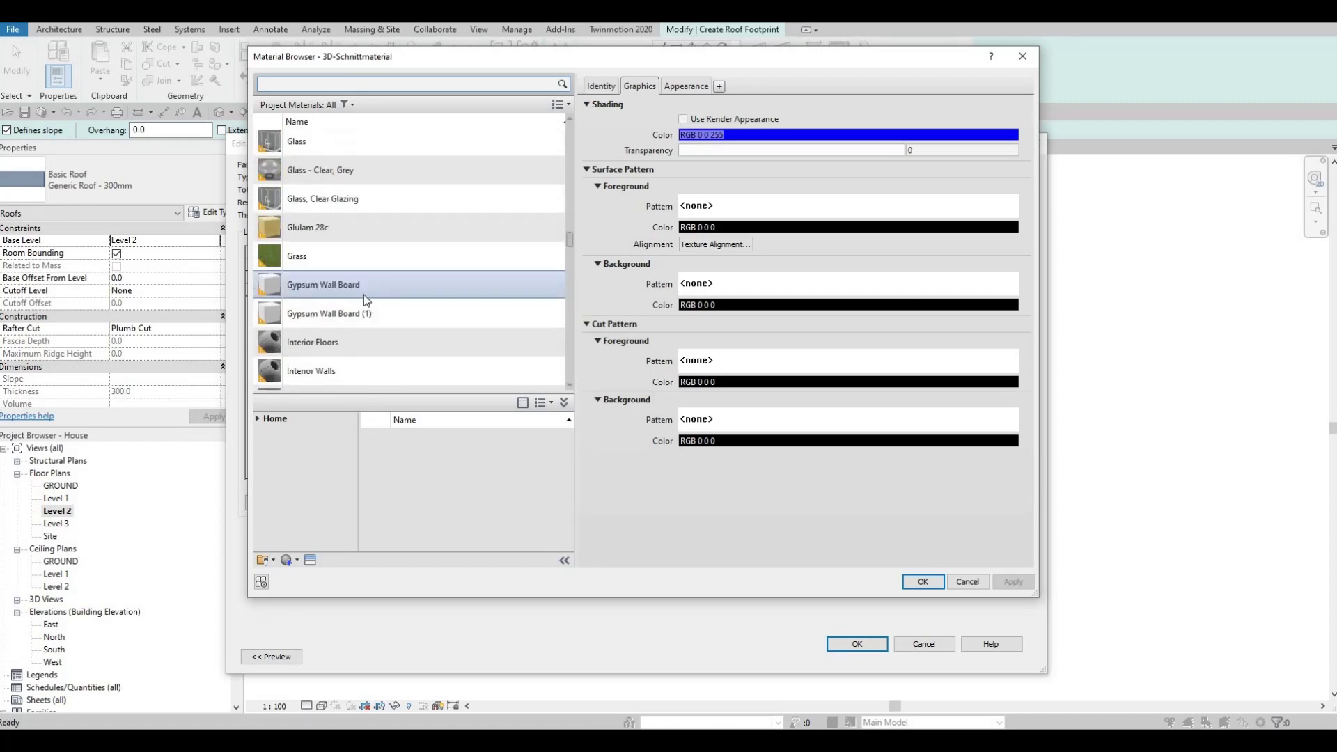
{"action": "left_click", "coordinate": [363, 293]}
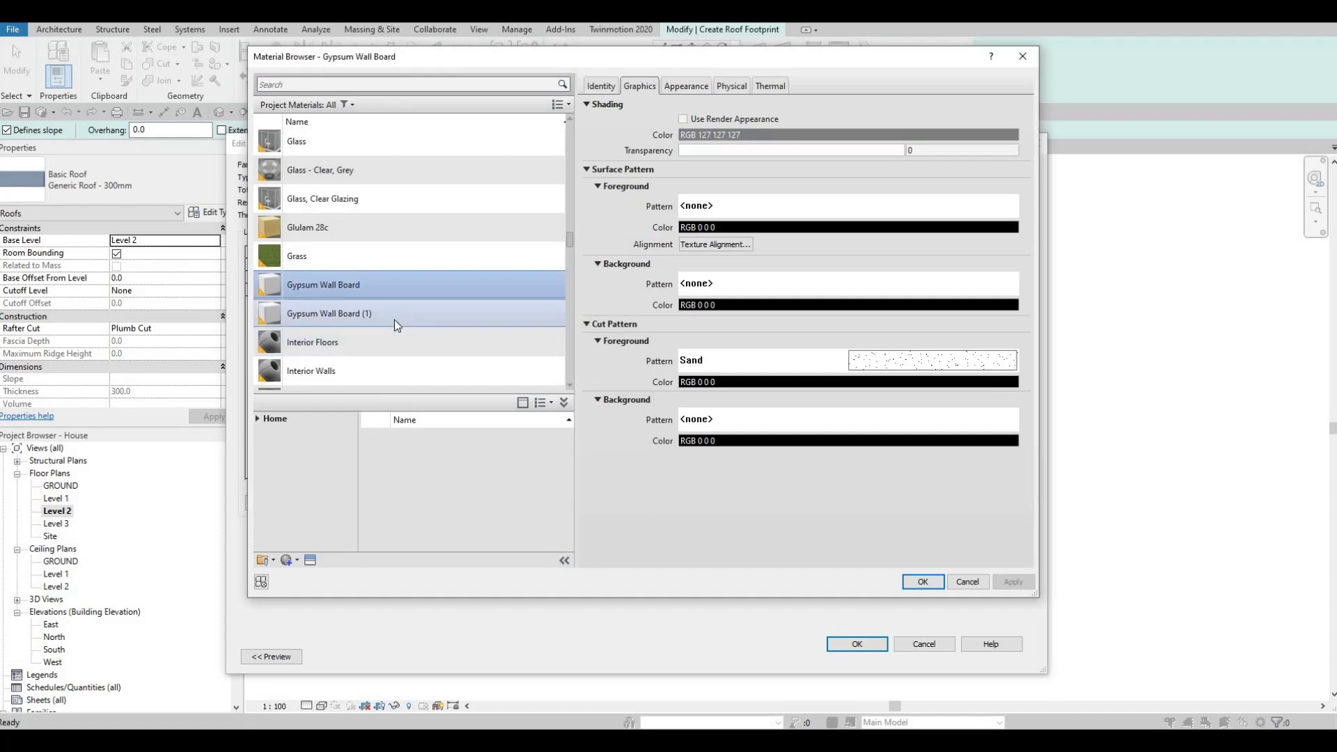
{"action": "scroll", "coordinate": [385, 328], "scroll_direction": "down", "scroll_amount": 2}
{"action": "scroll", "coordinate": [387, 332], "scroll_direction": "down", "scroll_amount": 1}
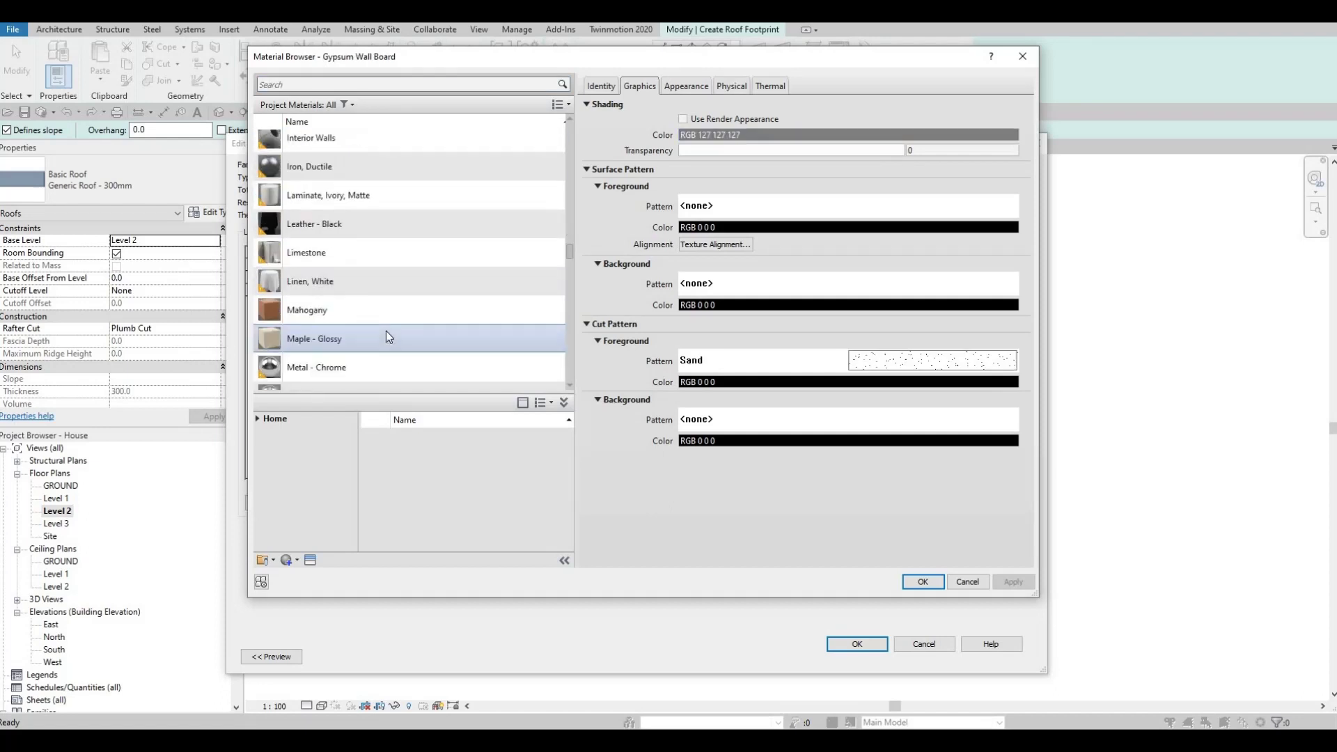
{"action": "scroll", "coordinate": [386, 331], "scroll_direction": "down", "scroll_amount": 2}
{"action": "scroll", "coordinate": [383, 331], "scroll_direction": "up", "scroll_amount": 4}
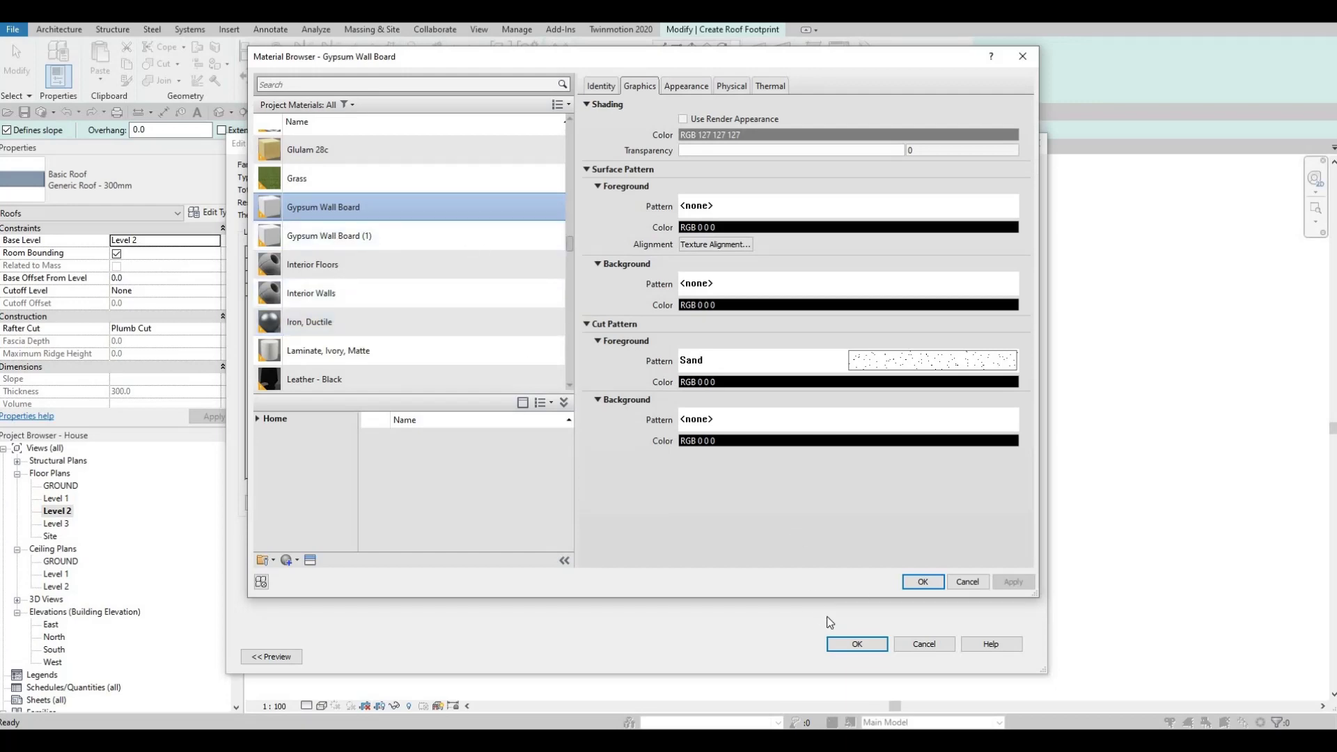
{"action": "left_click", "coordinate": [921, 584]}
{"action": "left_click", "coordinate": [857, 644]}
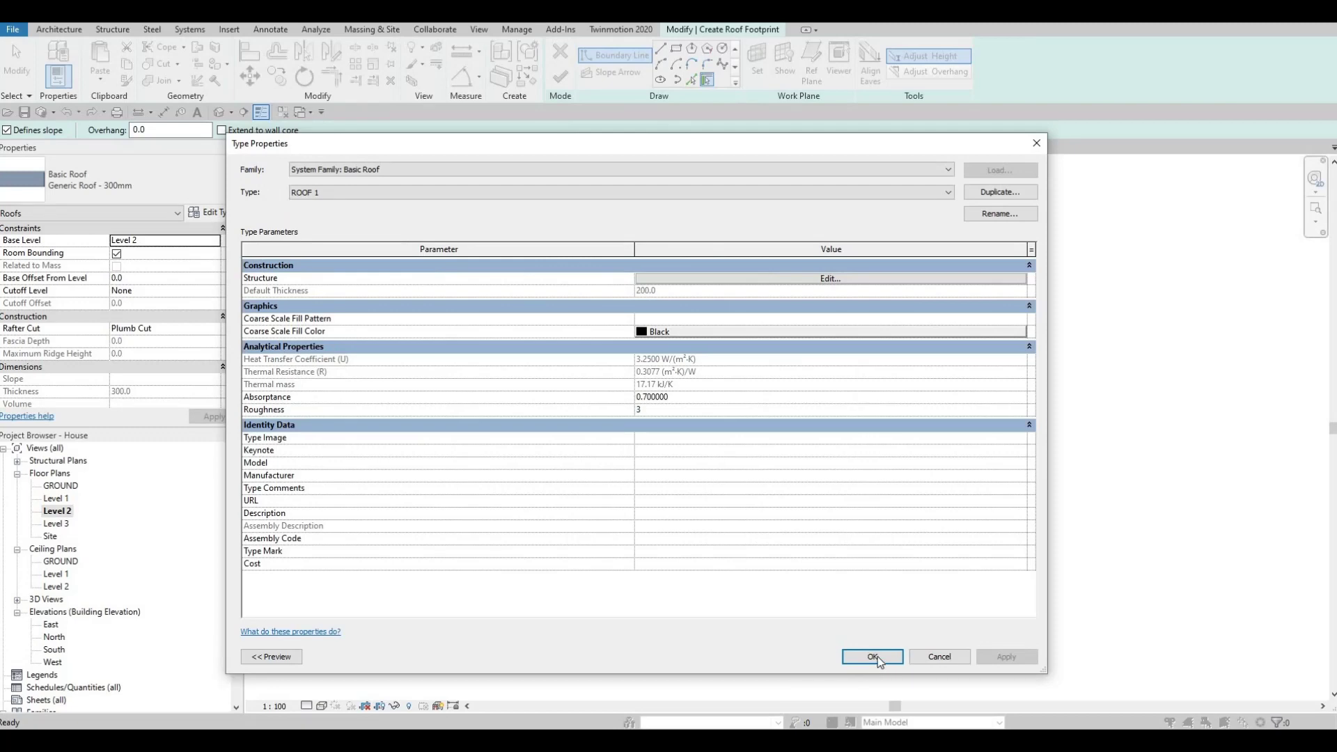
{"action": "left_click", "coordinate": [876, 659]}
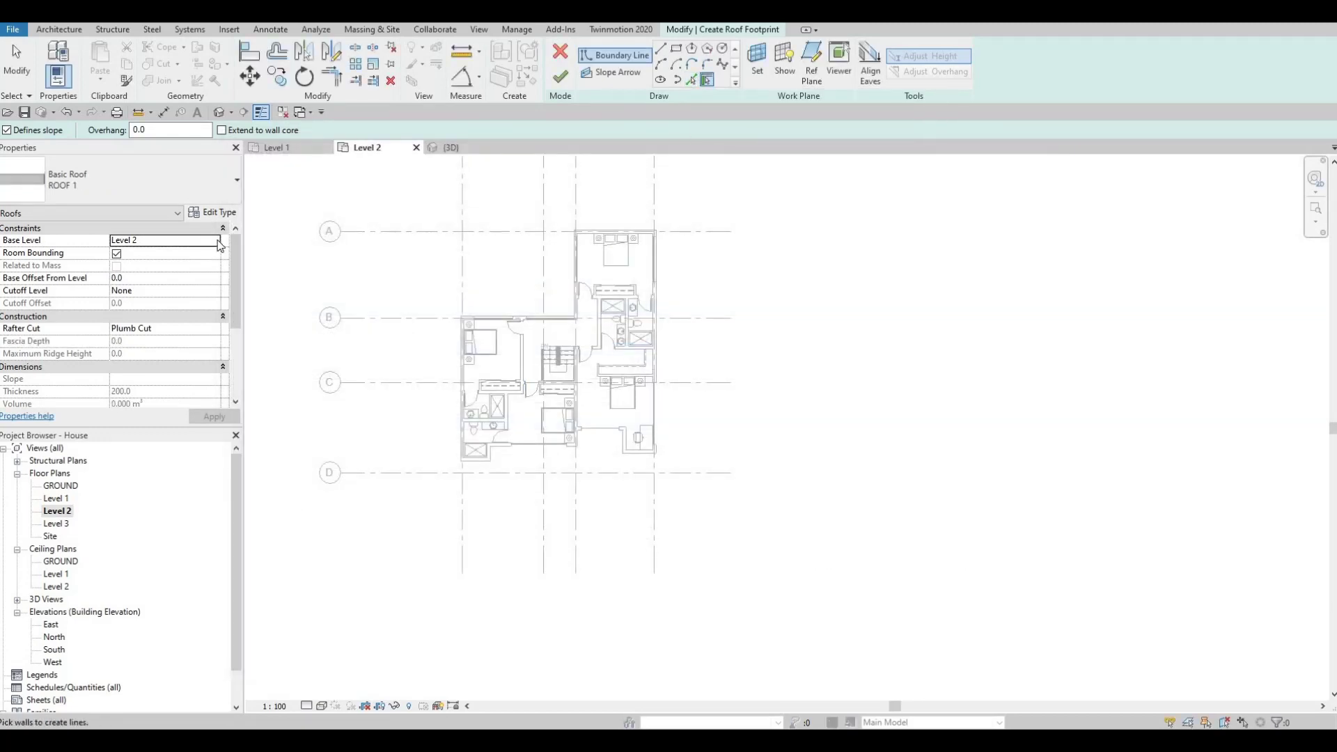
Set the roof's Base Level to Level 3
{"action": "left_click", "coordinate": [139, 240]}
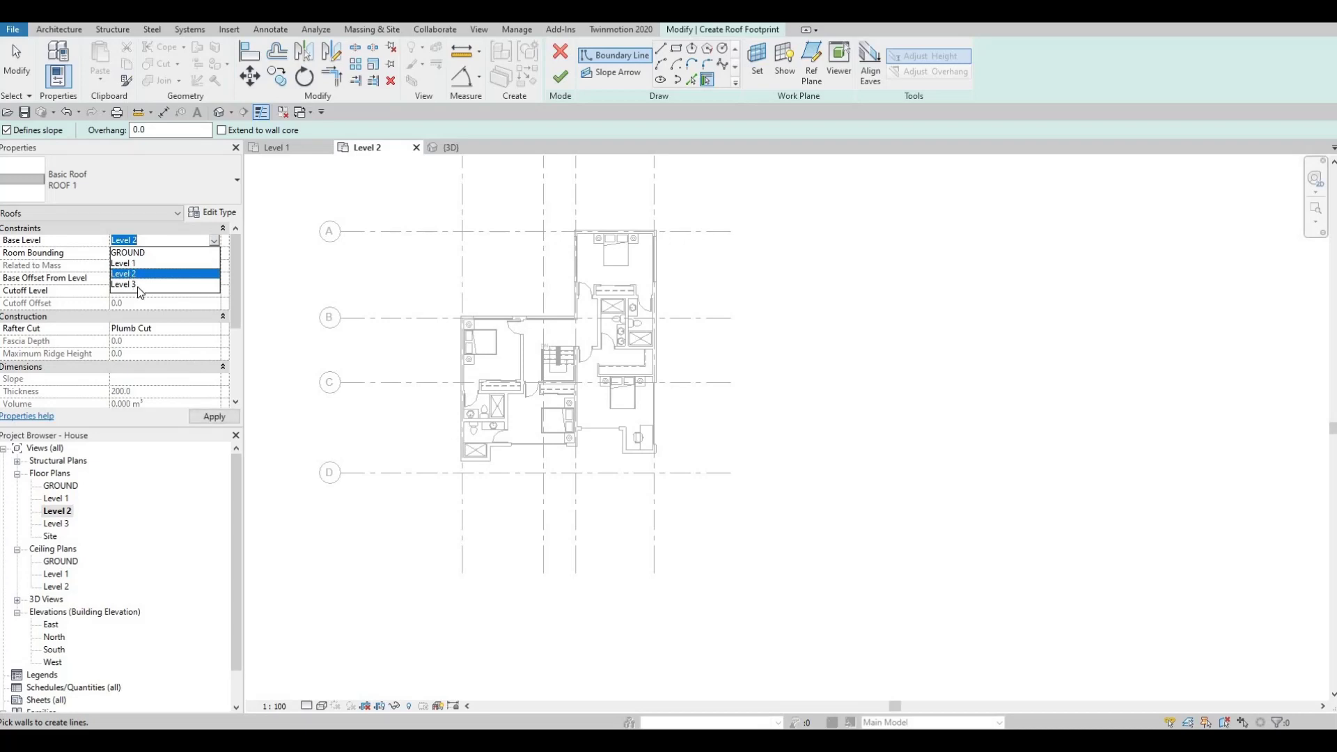
{"action": "left_click", "coordinate": [139, 284]}
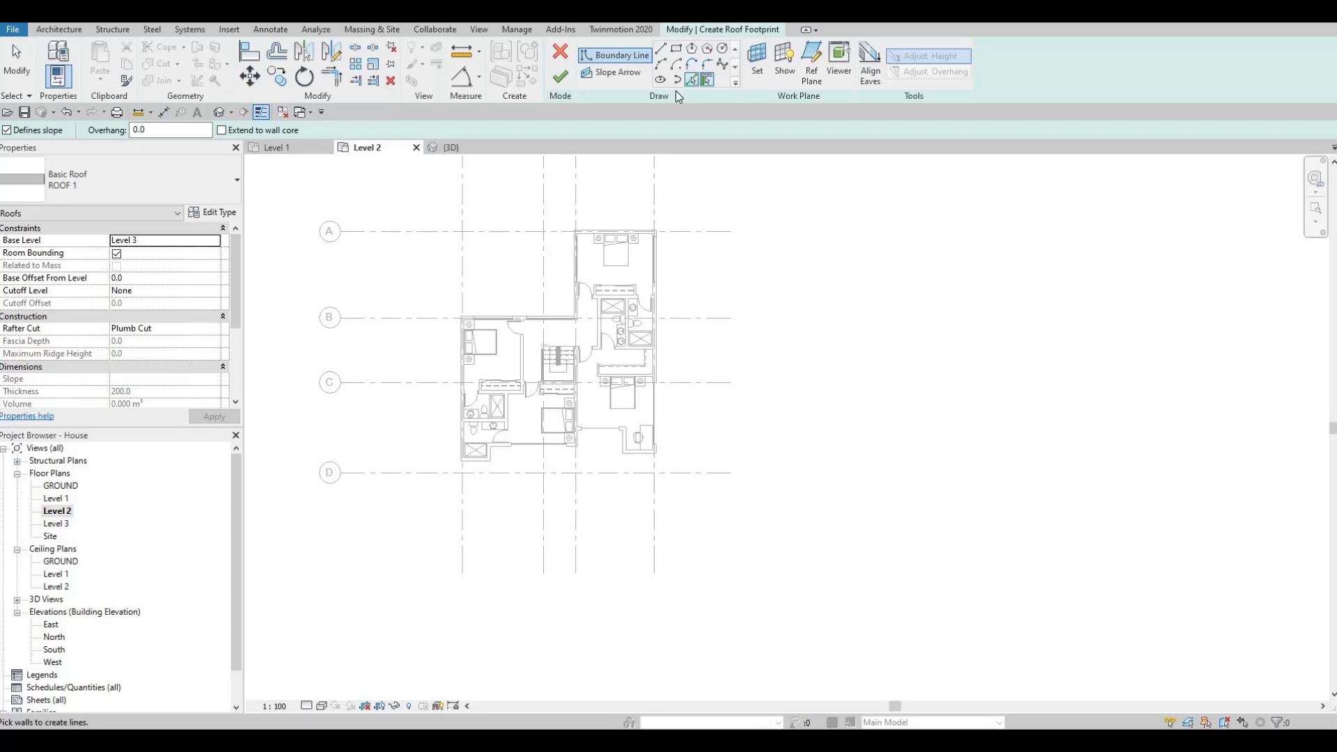
{"action": "scroll", "coordinate": [620, 217], "scroll_direction": "up", "scroll_amount": 3}
{"action": "left_click", "coordinate": [602, 269]}
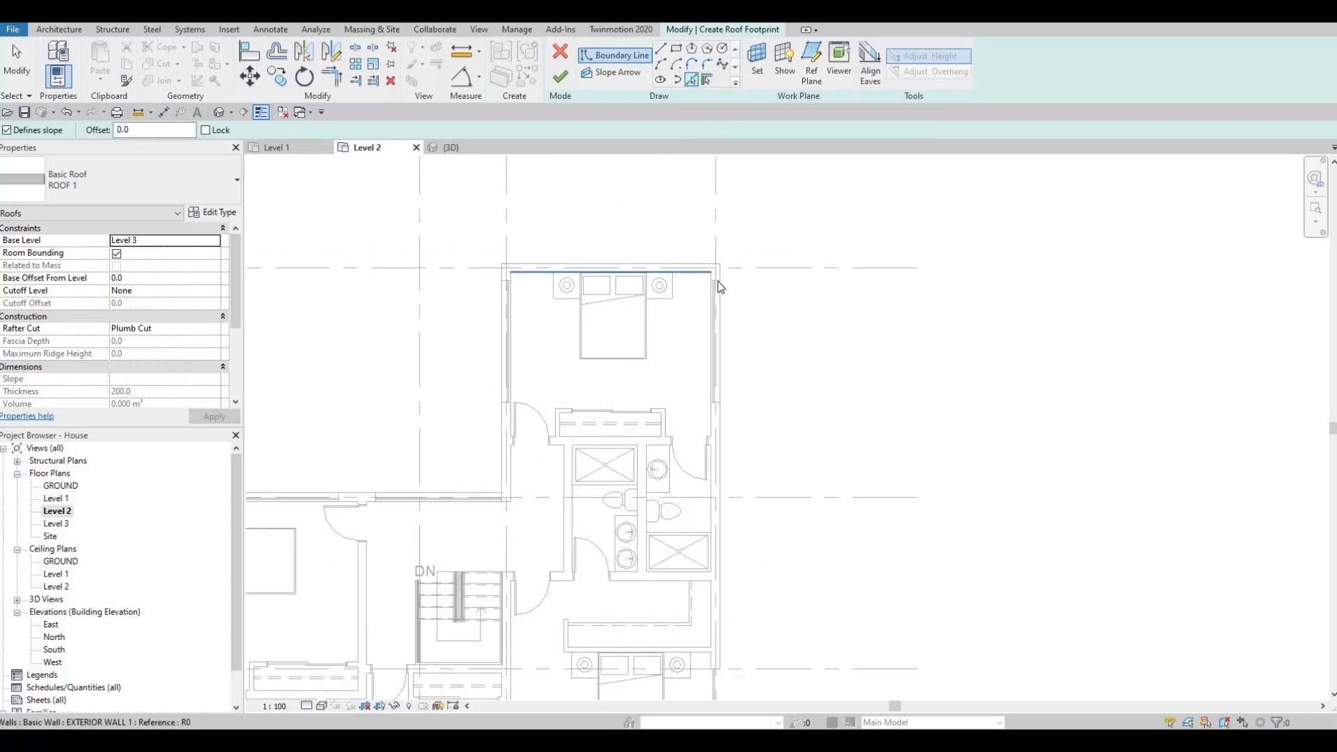
{"action": "scroll", "coordinate": [603, 268], "scroll_direction": "up", "scroll_amount": 2}
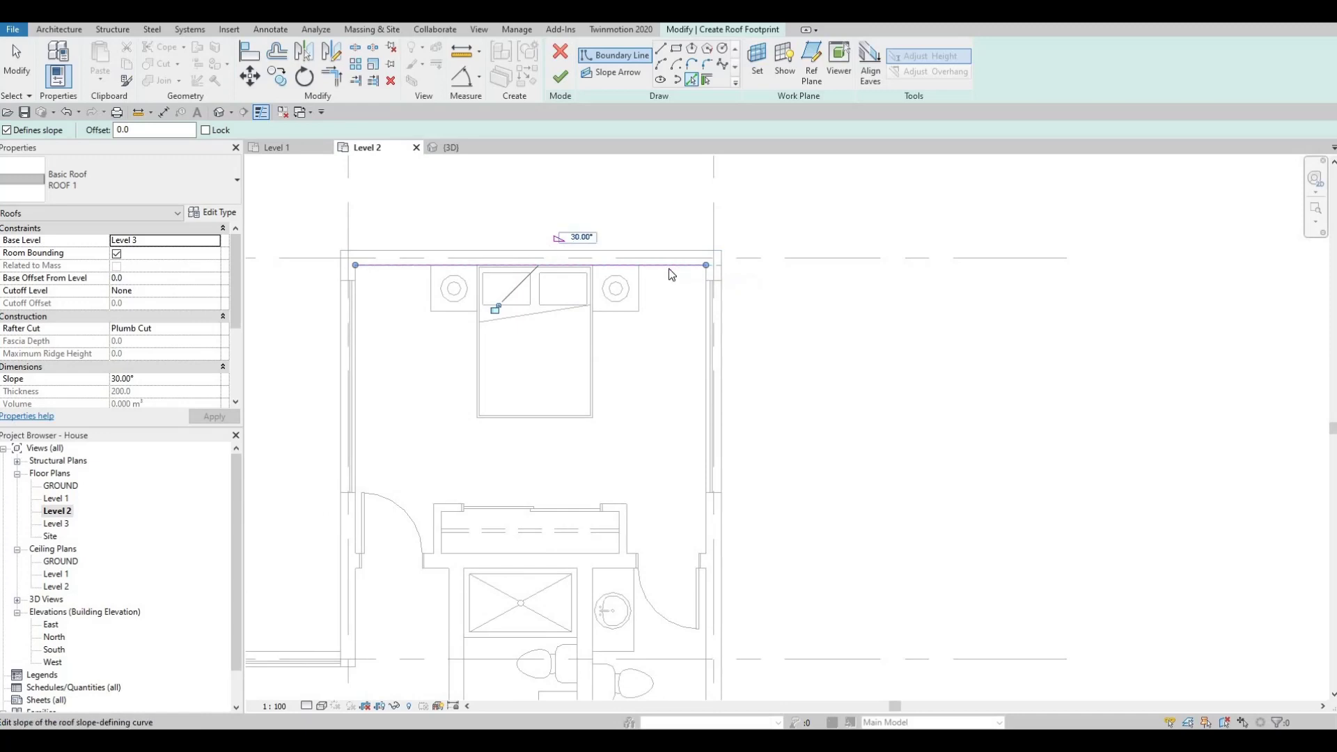
{"action": "key", "text": "Escape"}
{"action": "key", "text": "Escape"}
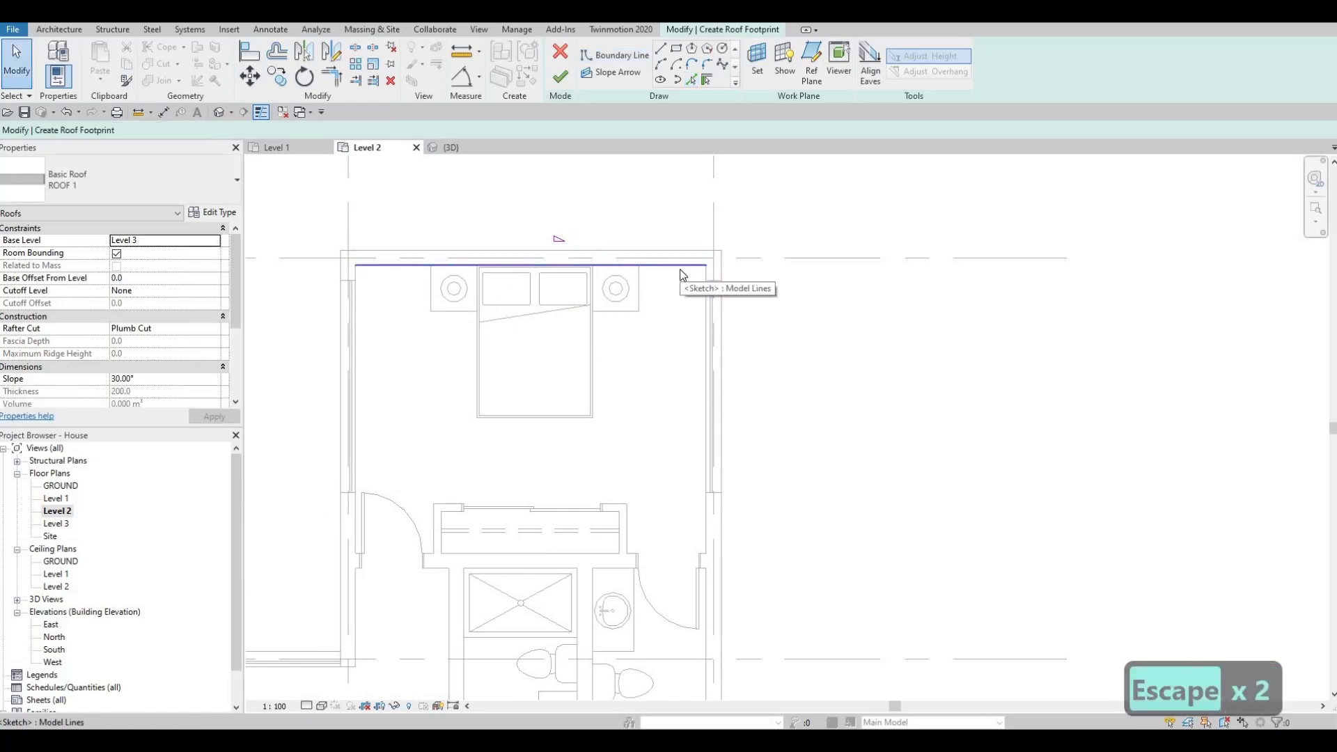
{"action": "key", "text": "ctrl+z"}
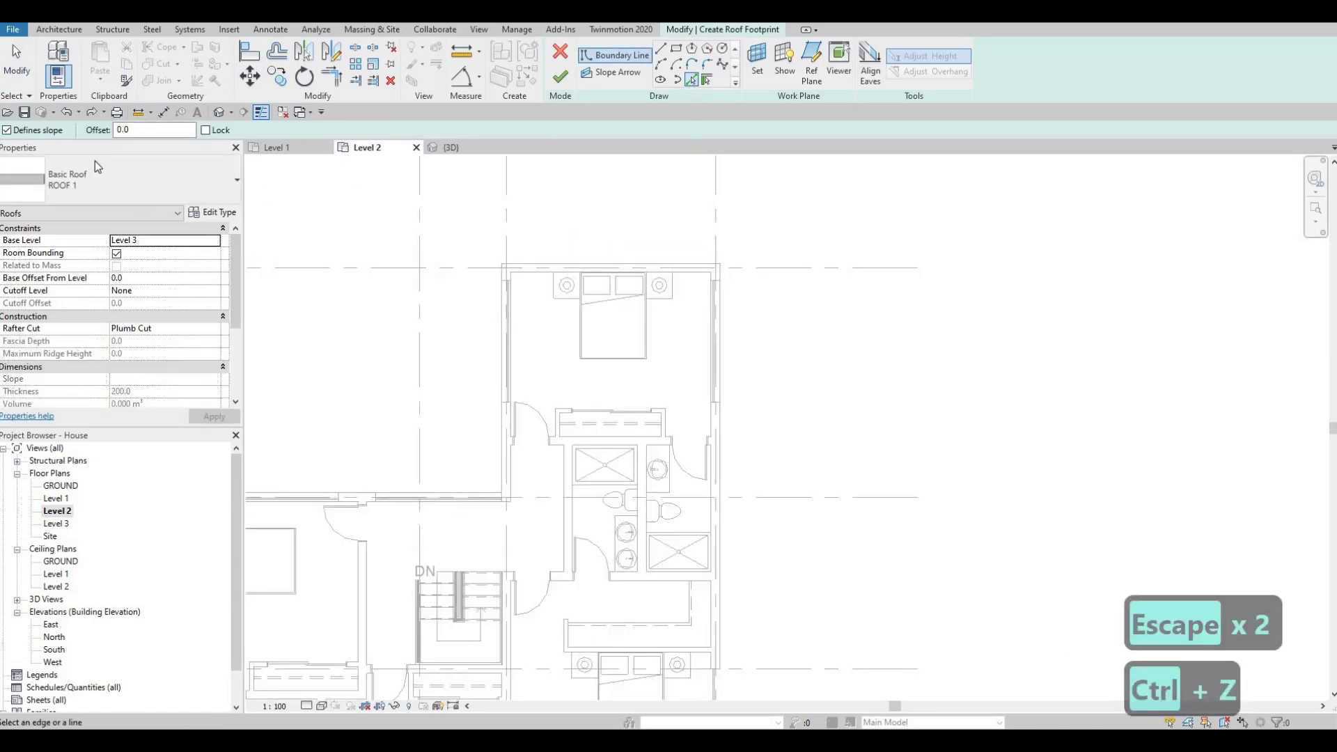
Without defining a slope, add roof boundary lines along the inner faces of the upper bedroom's rear wall and the house's right-side exterior wall
{"action": "scroll", "coordinate": [694, 269], "scroll_direction": "up", "scroll_amount": 2}
{"action": "left_click", "coordinate": [715, 280]}
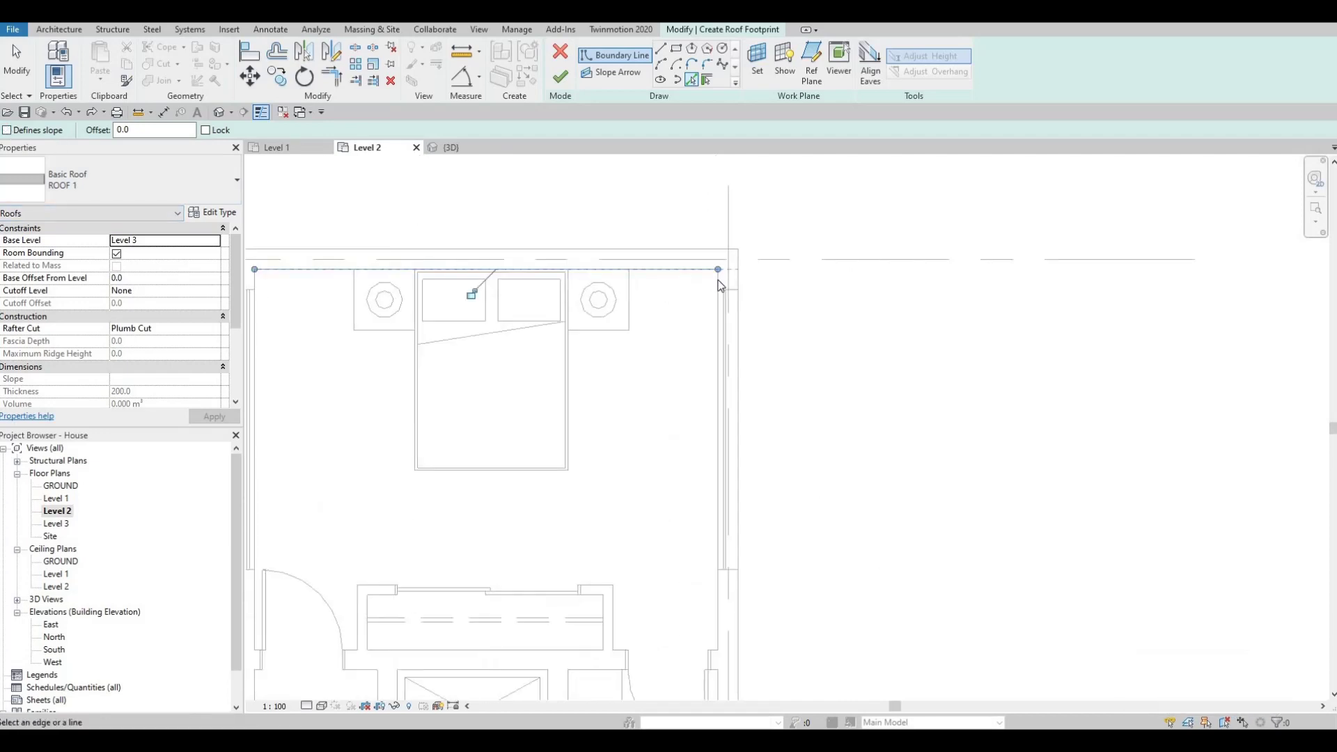
{"action": "left_click", "coordinate": [721, 306]}
Continue the roof boundary without slope along the lower right bedroom's desk nook walls and its front curtain wall
{"action": "scroll", "coordinate": [670, 331], "scroll_direction": "down", "scroll_amount": 4}
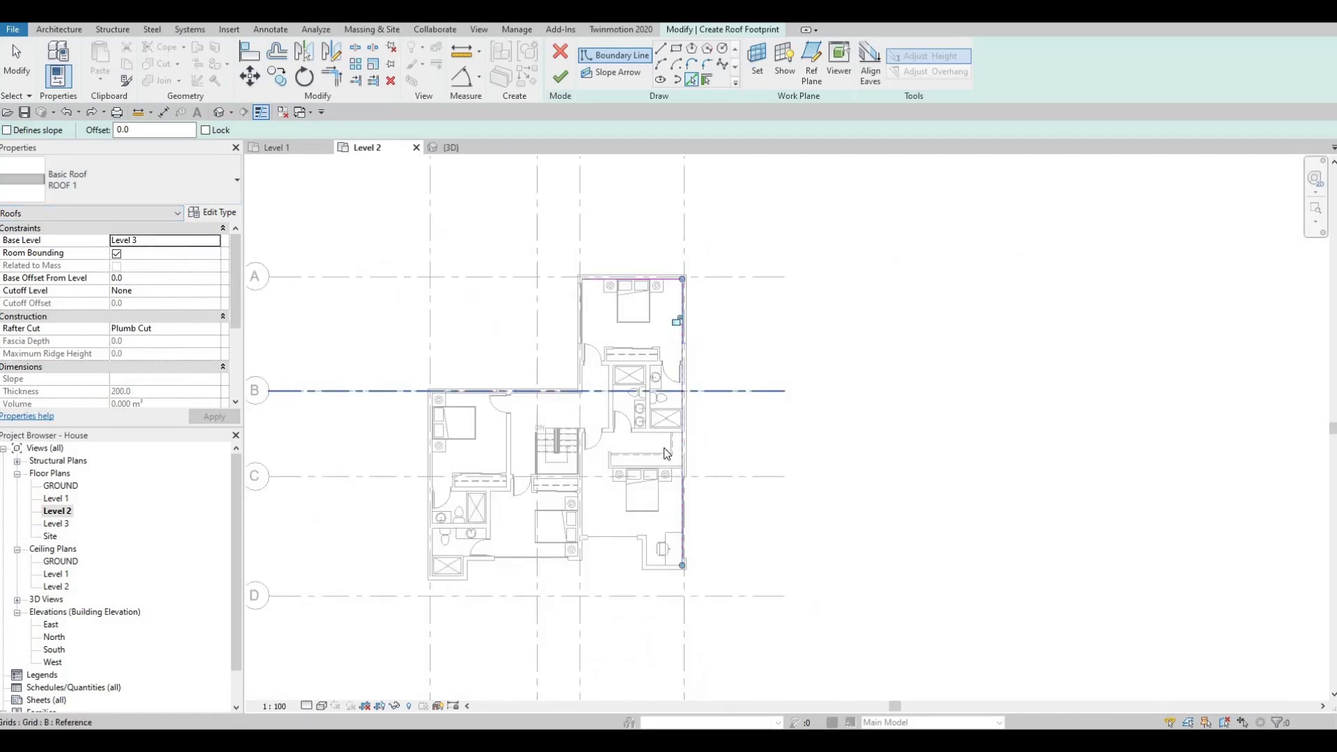
{"action": "scroll", "coordinate": [680, 510], "scroll_direction": "up", "scroll_amount": 4}
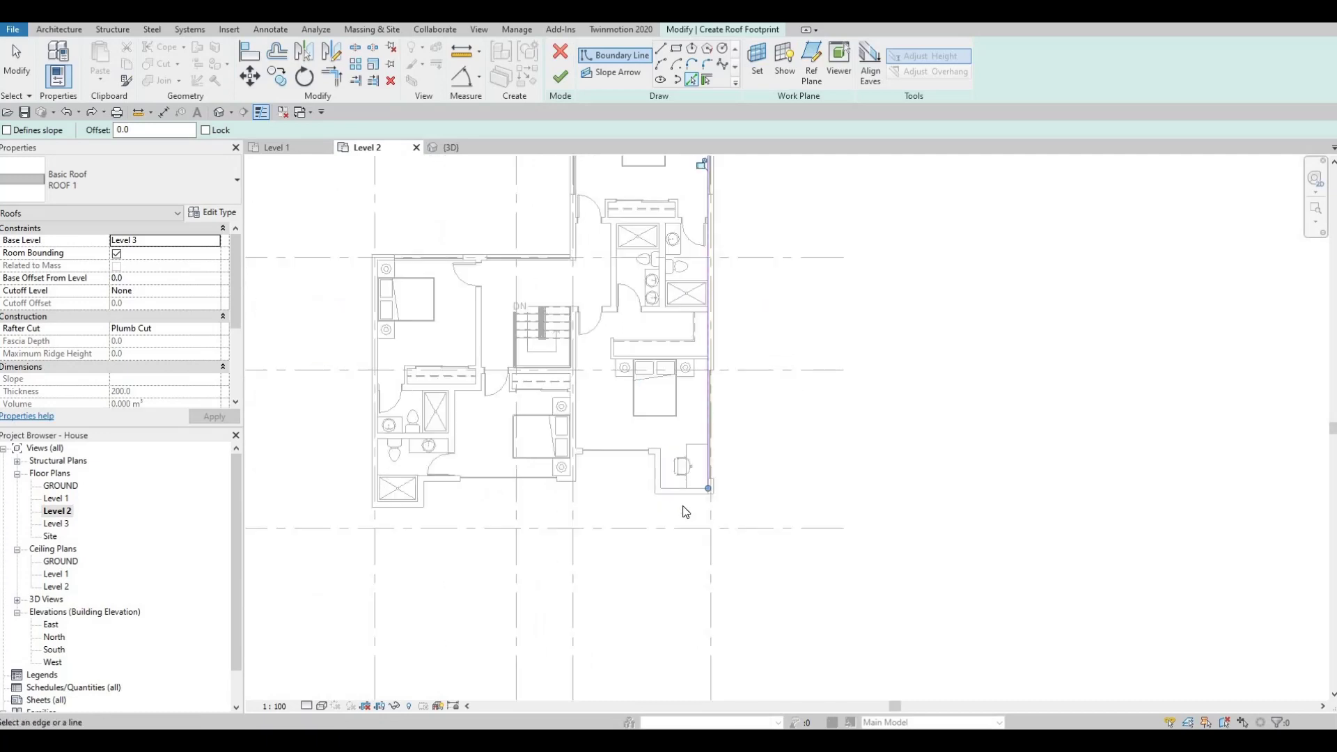
{"action": "left_click", "coordinate": [660, 473]}
{"action": "left_click", "coordinate": [658, 453]}
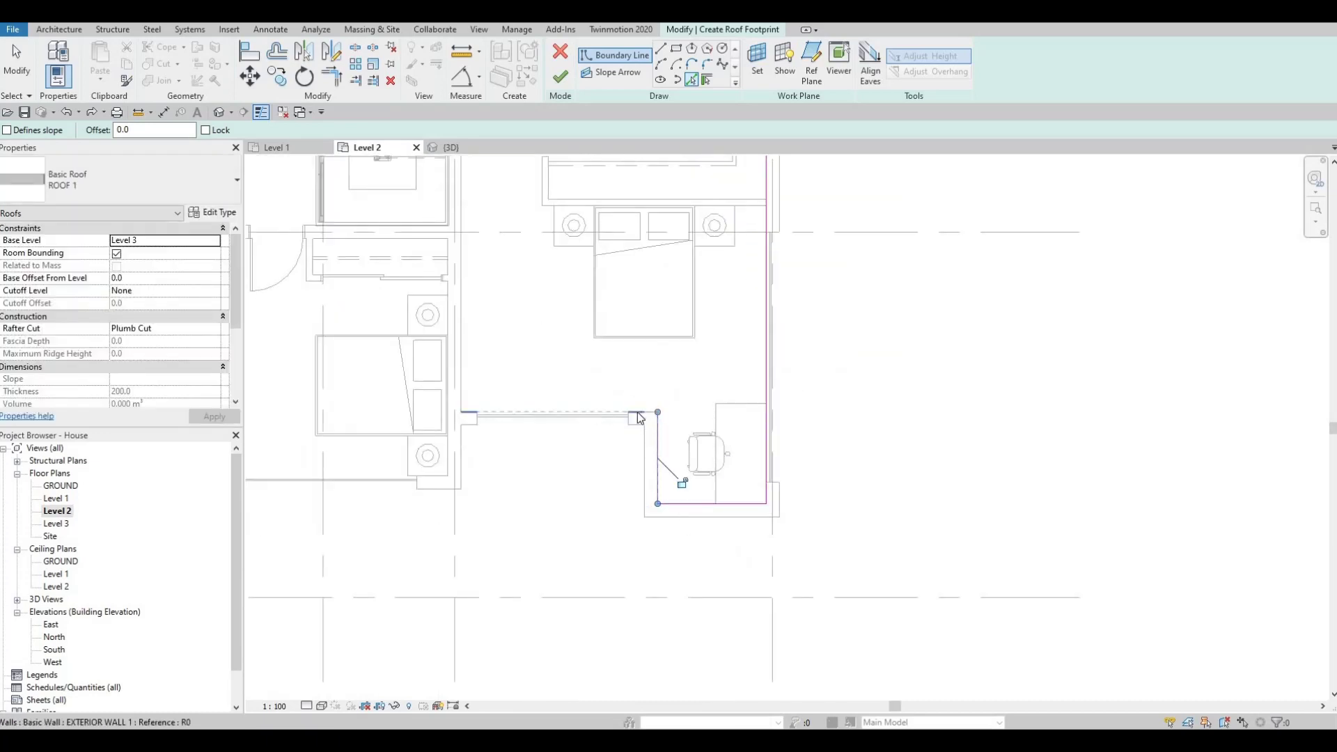
{"action": "left_click", "coordinate": [639, 416]}
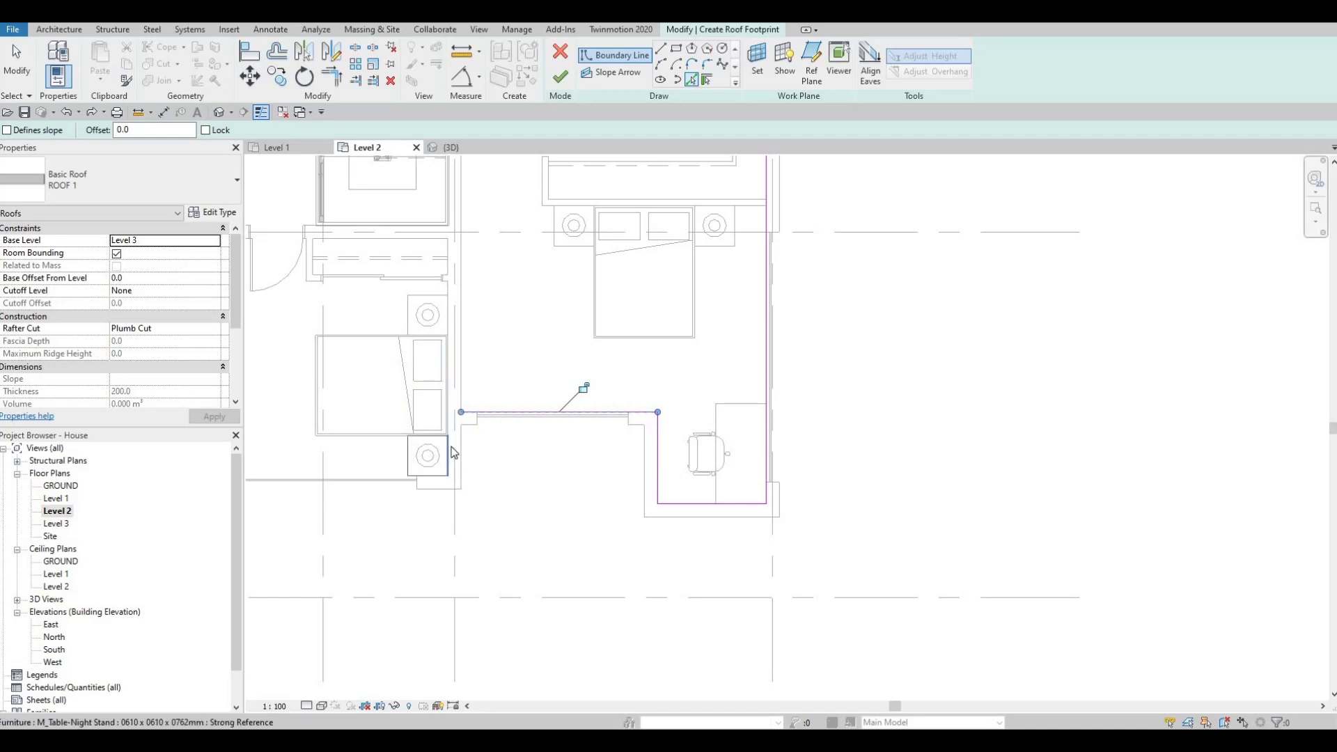
Continue the roof boundary without slope along the inner wall faces at the nightstand corner of the lower middle bedroom
{"action": "scroll", "coordinate": [449, 435], "scroll_direction": "up", "scroll_amount": 5}
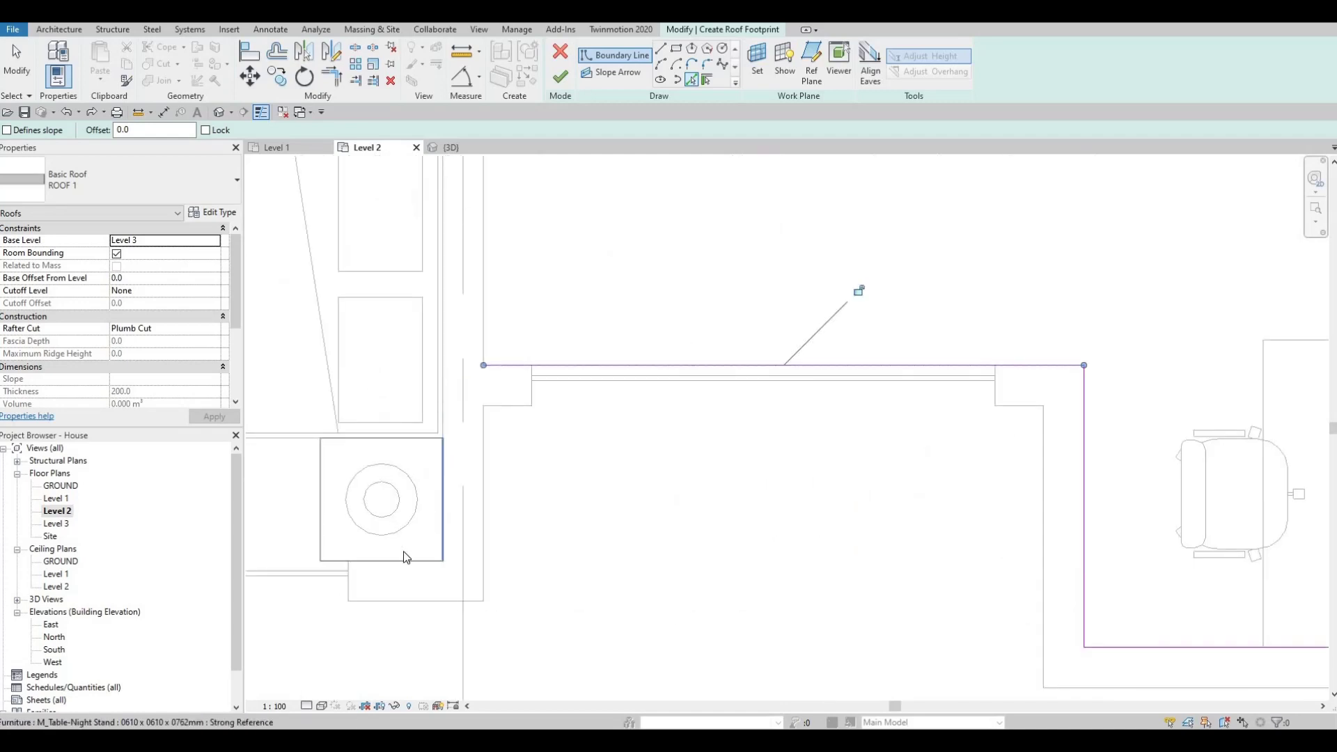
{"action": "left_click", "coordinate": [384, 561]}
{"action": "mouse_move", "coordinate": [365, 519]}
{"action": "middle_mouse_down"}
{"action": "mouse_move", "coordinate": [422, 493]}
{"action": "mouse_move", "coordinate": [542, 480]}
{"action": "middle_mouse_up"}
Add roof boundary lines without slope along the lower bathroom's shower walls and the inner face of the house's left exterior wall
{"action": "scroll", "coordinate": [422, 493], "scroll_direction": "down", "scroll_amount": 5}
{"action": "middle_click_drag", "start_coordinate": [346, 496], "coordinate": [490, 486]}
{"action": "scroll", "coordinate": [471, 483], "scroll_direction": "down", "scroll_amount": 2}
{"action": "scroll", "coordinate": [489, 481], "scroll_direction": "up", "scroll_amount": 4}
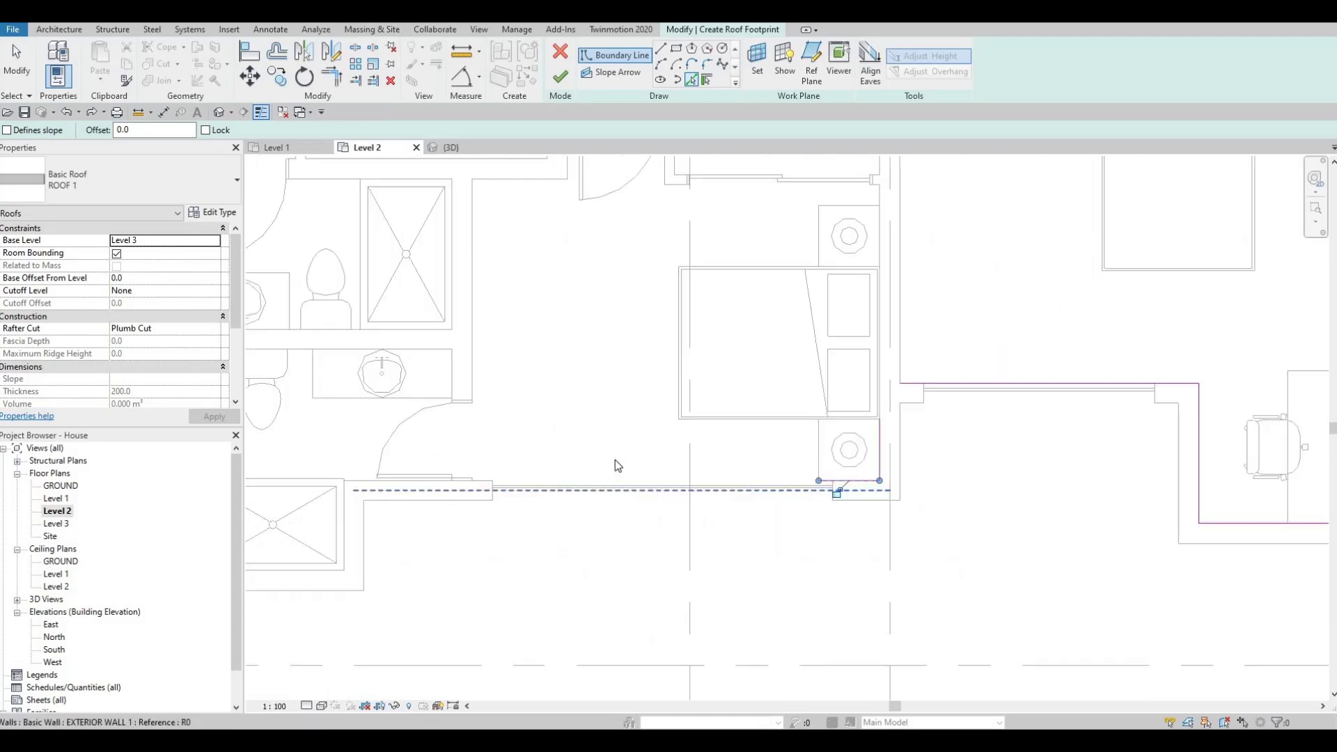
{"action": "middle_click_drag", "start_coordinate": [333, 511], "coordinate": [589, 474]}
{"action": "scroll", "coordinate": [590, 474], "scroll_direction": "down", "scroll_amount": 3}
{"action": "scroll", "coordinate": [594, 475], "scroll_direction": "up", "scroll_amount": 3}
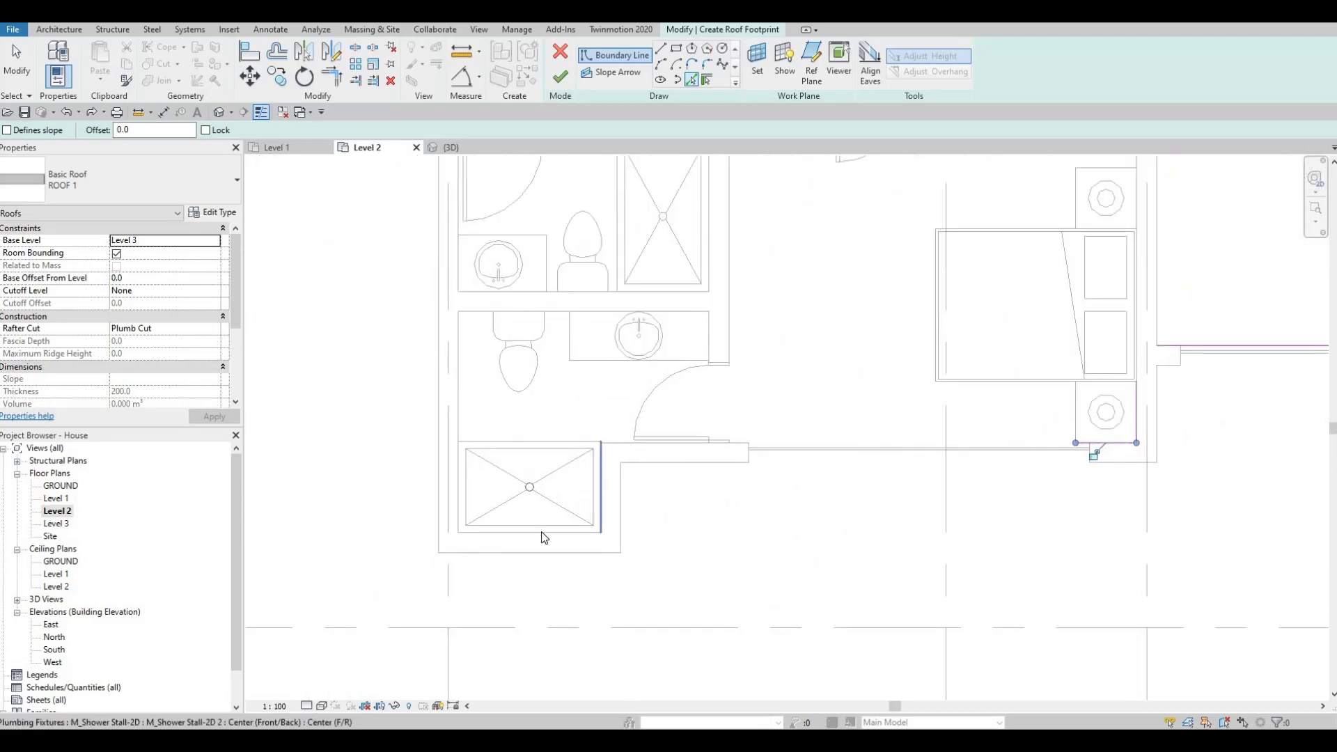
{"action": "left_click", "coordinate": [600, 488]}
{"action": "left_click", "coordinate": [541, 532]}
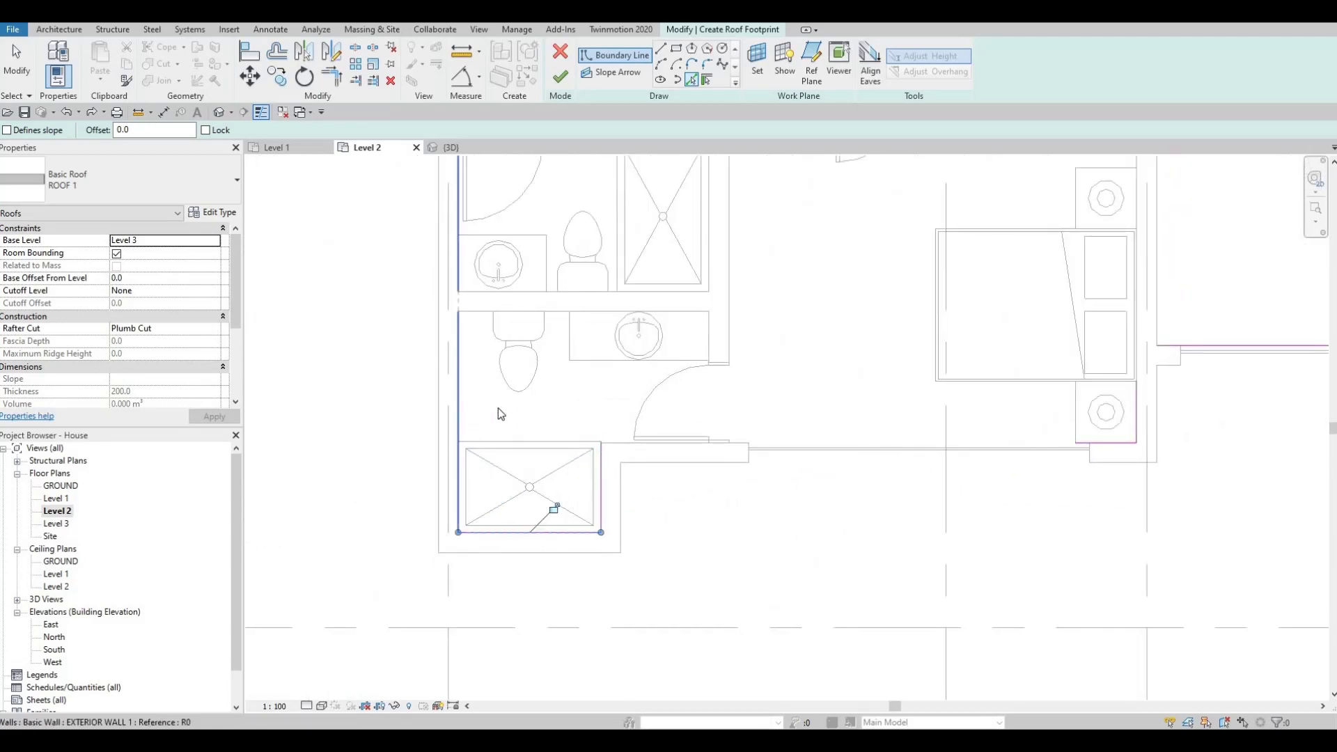
Try a boundary line along the front wall from the shower to the nightstand corner, and delete that line
{"action": "scroll", "coordinate": [537, 453], "scroll_direction": "down", "scroll_amount": 3}
{"action": "scroll", "coordinate": [480, 474], "scroll_direction": "up", "scroll_amount": 5}
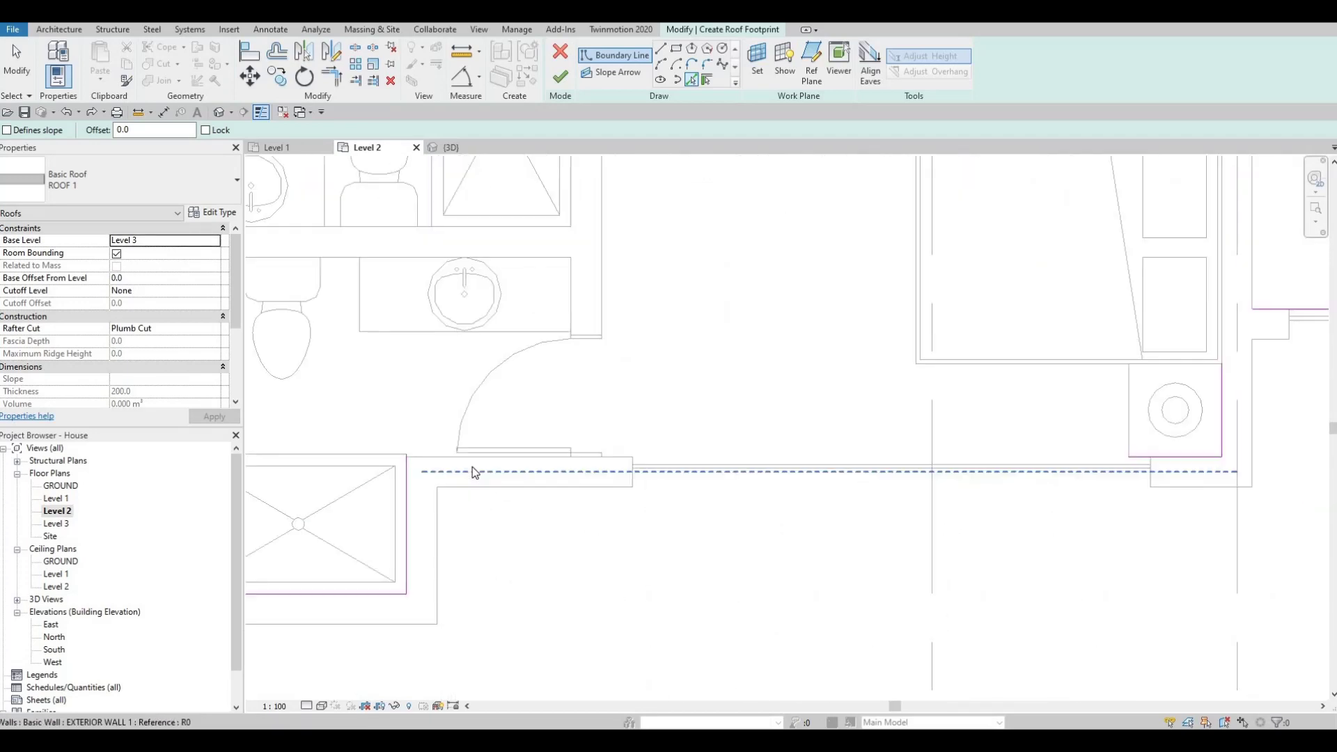
{"action": "left_click", "coordinate": [515, 457]}
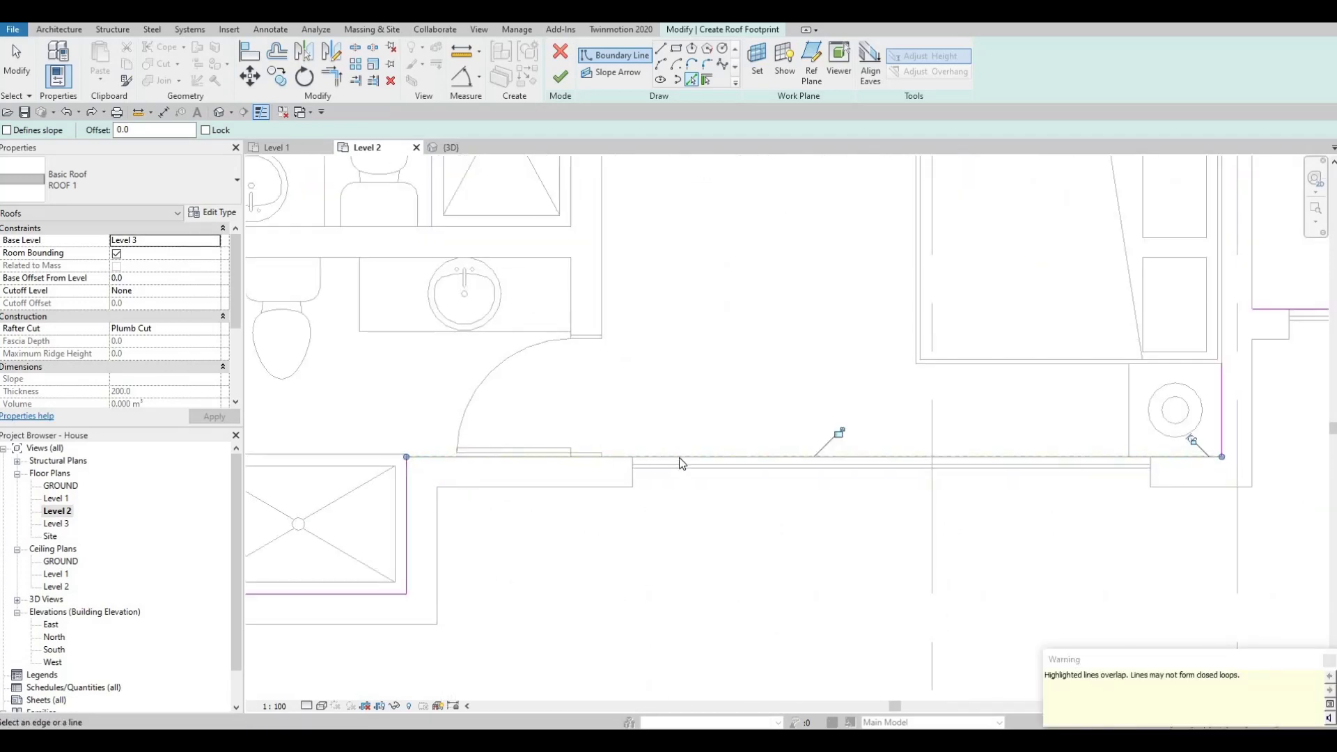
{"action": "key", "text": "Escape"}
{"action": "key", "text": "Escape"}
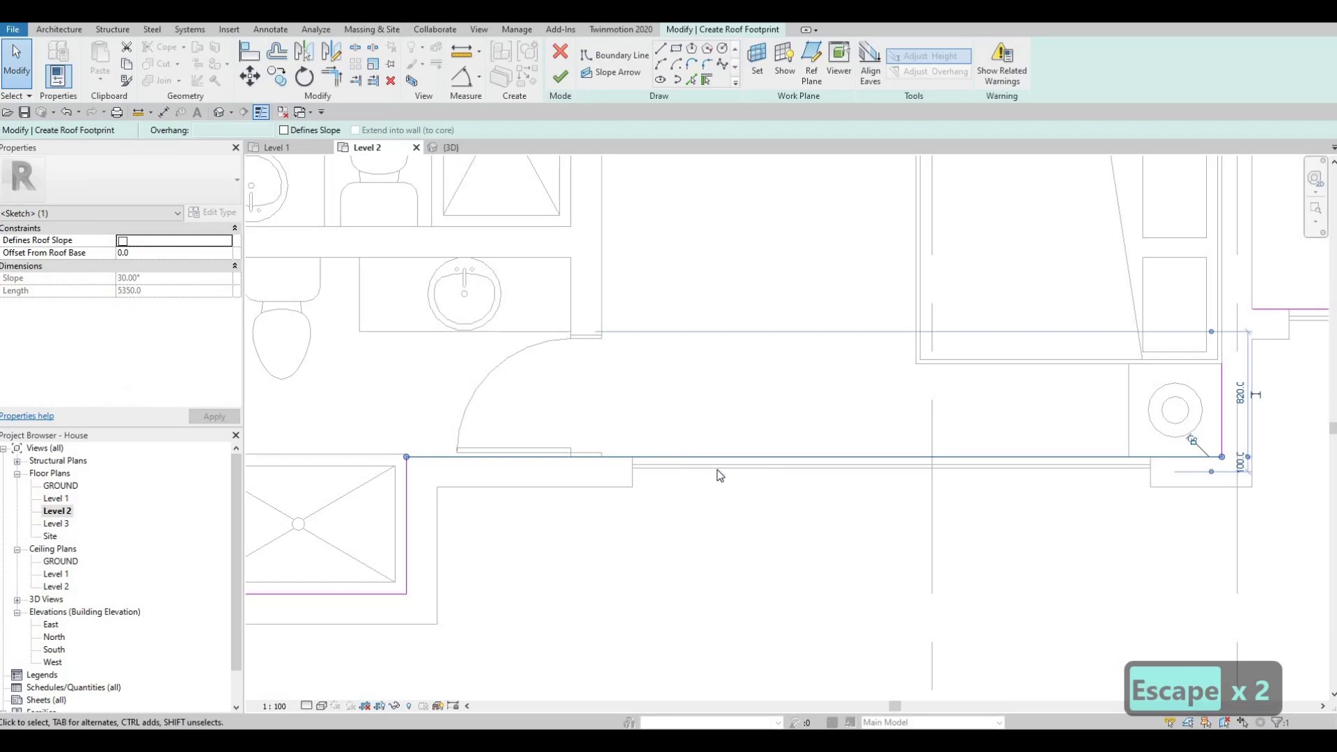
{"action": "key", "text": "Delete"}
{"action": "scroll", "coordinate": [690, 463], "scroll_direction": "down", "scroll_amount": 2}
{"action": "key", "text": "Escape"}
{"action": "key", "text": "Escape"}
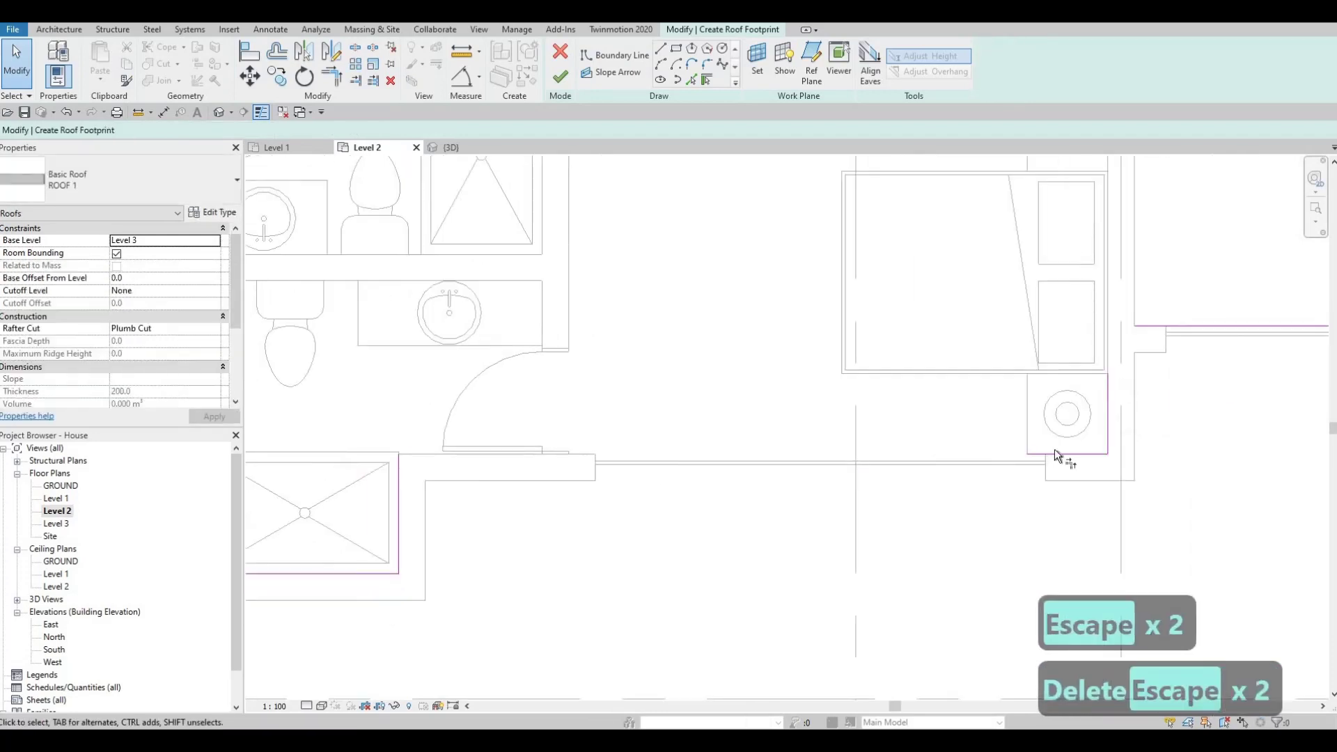
Trim/extend the roof boundary lines into corners from the shower to the nightstand, and from there to the right bedroom's front curtain wall line
{"action": "key", "text": "t"}
{"action": "key", "text": "r"}
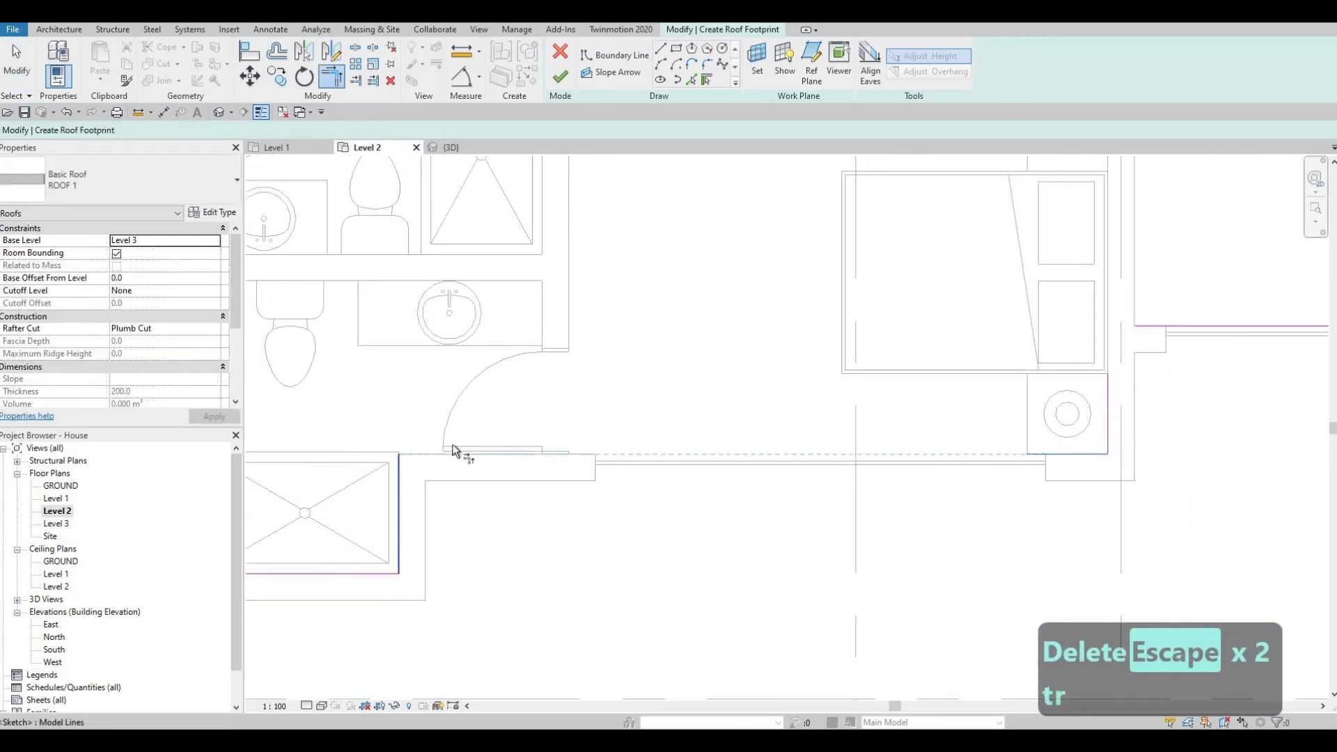
{"action": "left_click", "coordinate": [400, 483]}
{"action": "scroll", "coordinate": [454, 444], "scroll_direction": "down", "scroll_amount": 2}
{"action": "left_click", "coordinate": [826, 424]}
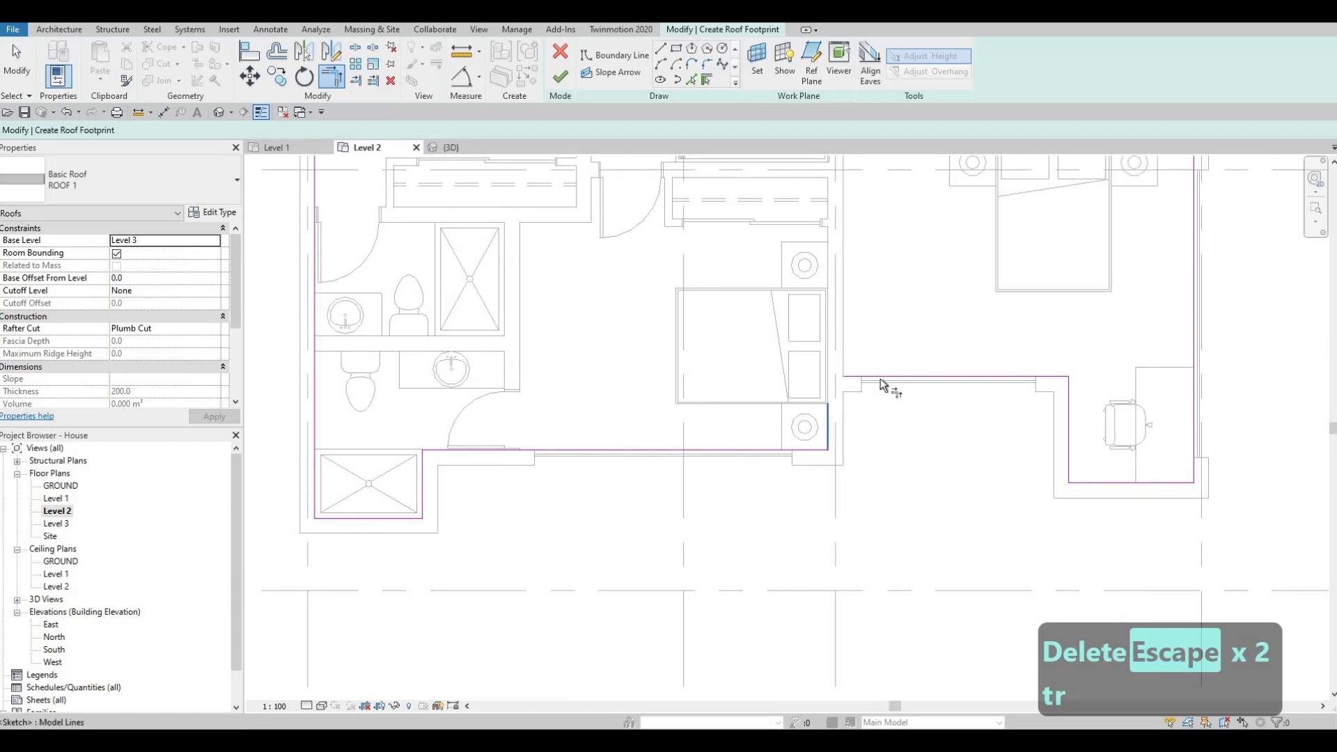
{"action": "left_click", "coordinate": [880, 378]}
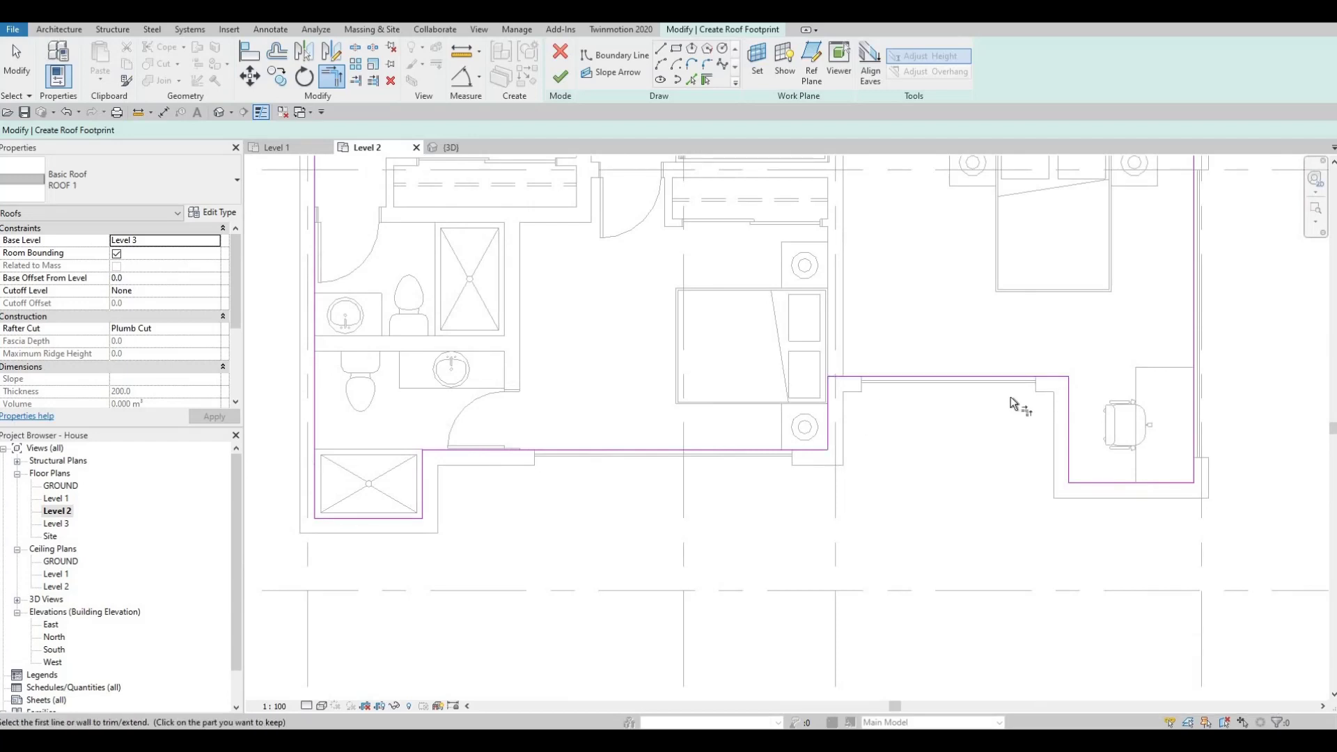
{"action": "scroll", "coordinate": [1013, 418], "scroll_direction": "down", "scroll_amount": 5}
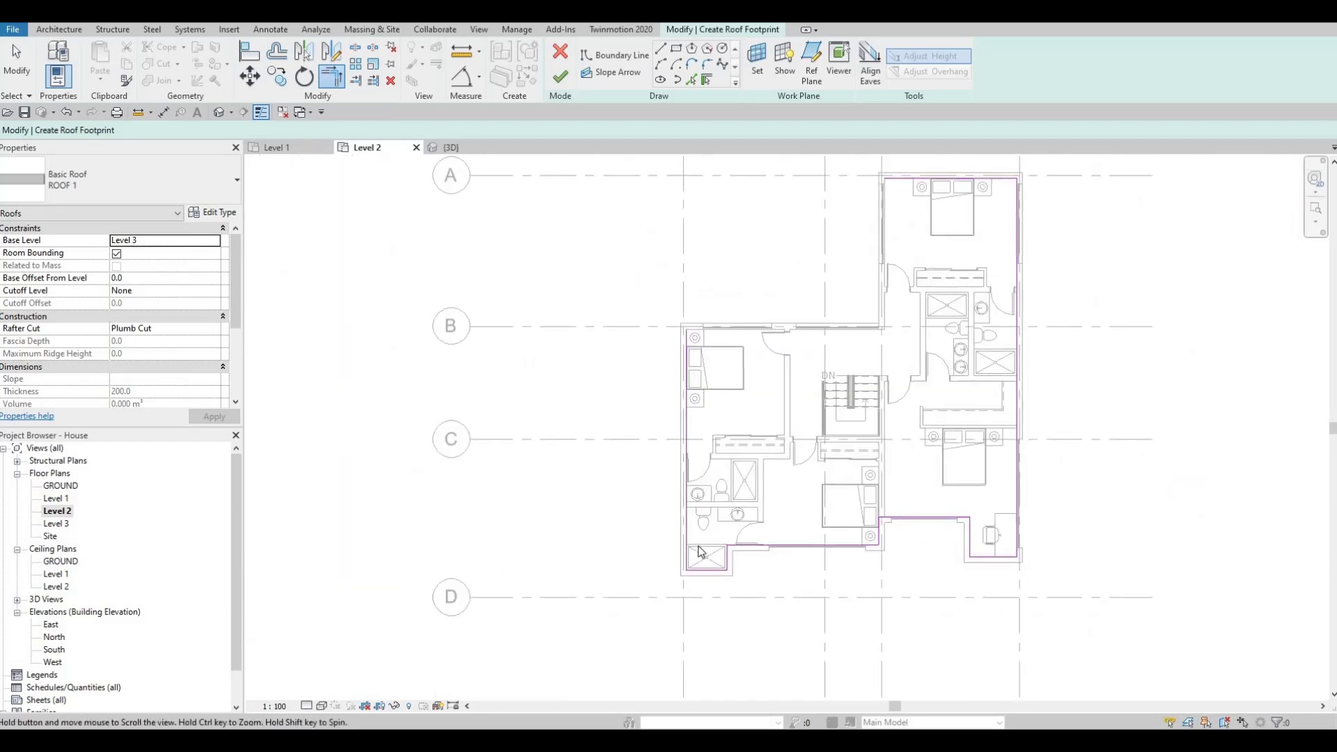
{"action": "scroll", "coordinate": [748, 344], "scroll_direction": "up", "scroll_amount": 1}
{"action": "key", "text": "Escape"}
{"action": "key", "text": "Escape"}
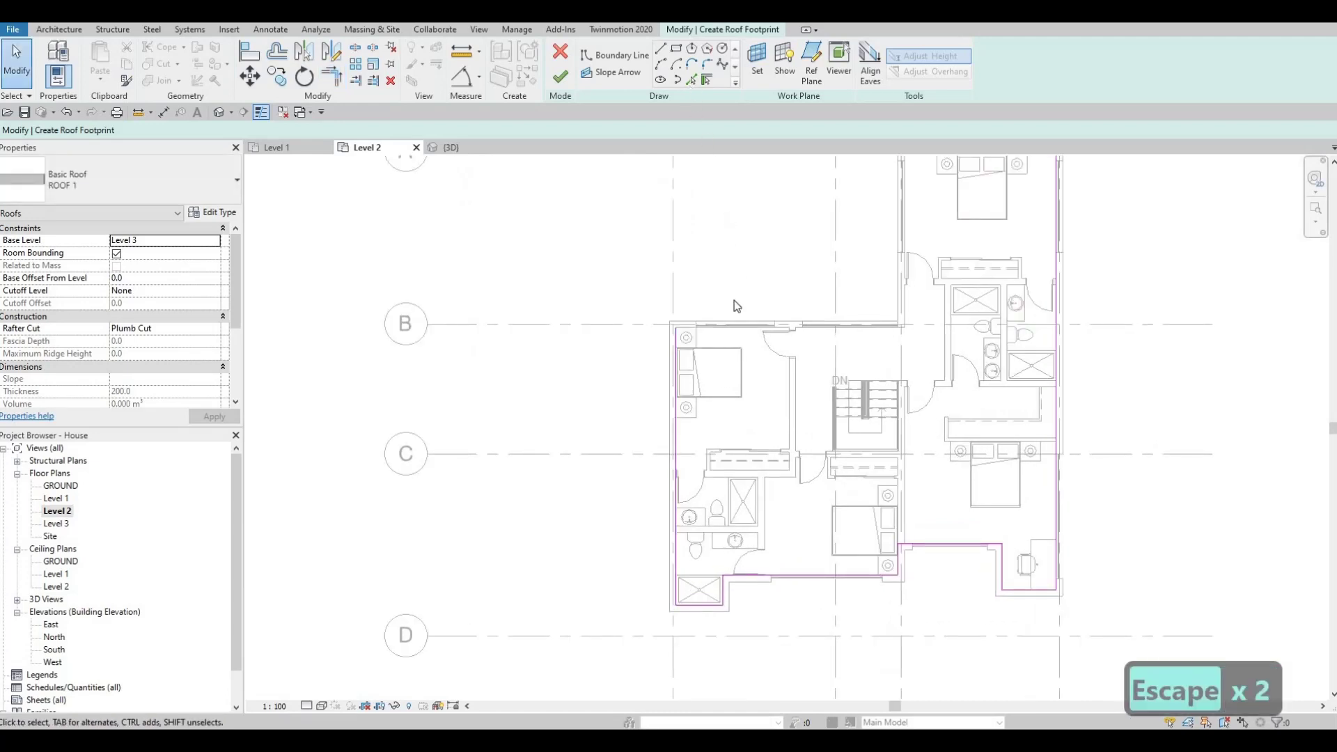
Add boundary lines without slope along the inner faces of the grid B rear wall and the upper bedroom wing's left wall
{"action": "scroll", "coordinate": [633, 381], "scroll_direction": "up", "scroll_amount": 4}
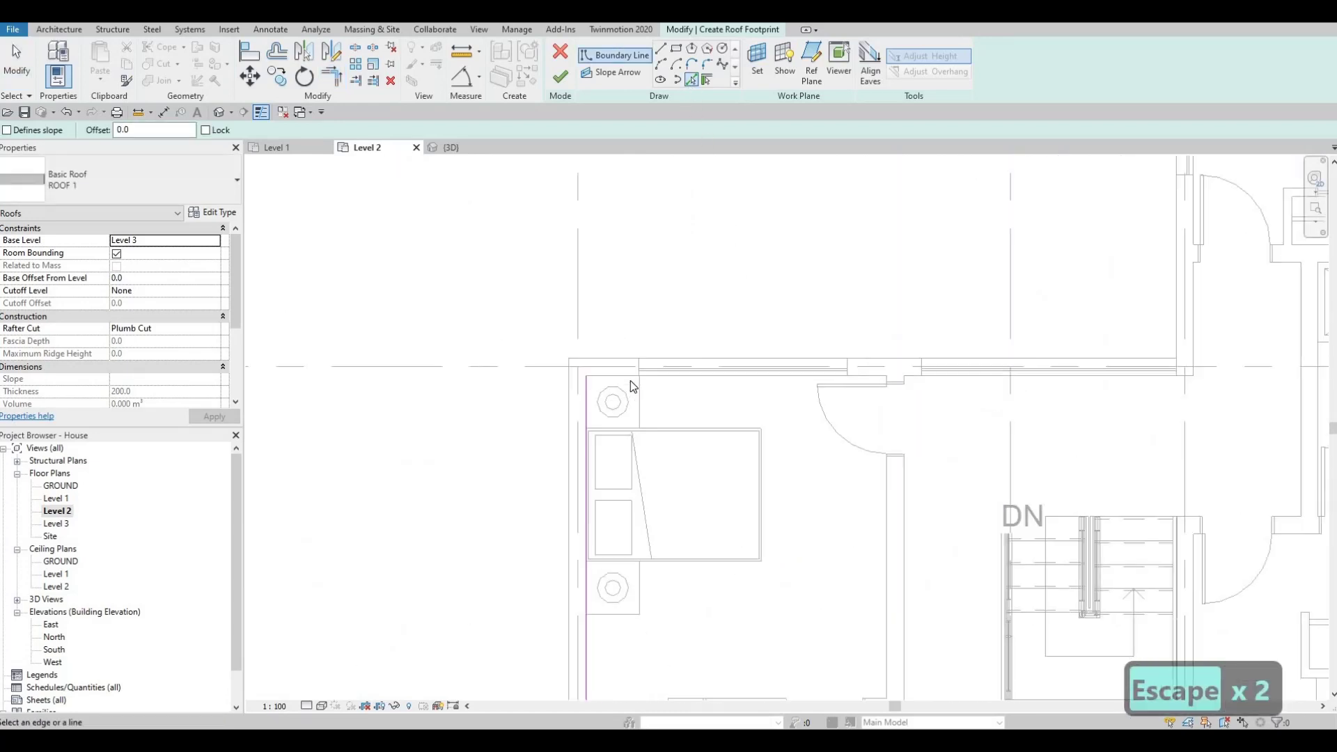
{"action": "left_click", "coordinate": [994, 378]}
{"action": "middle_click_drag", "start_coordinate": [1194, 338], "coordinate": [938, 375]}
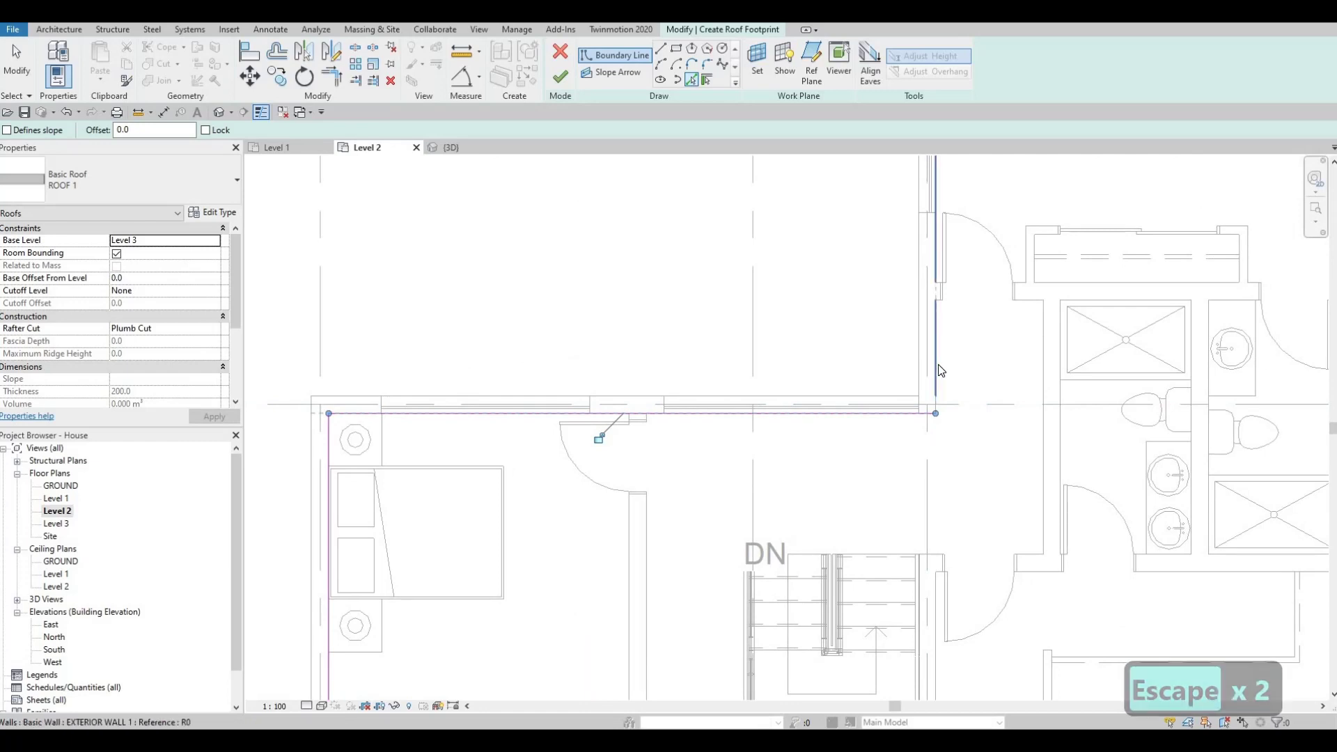
{"action": "left_click", "coordinate": [940, 370]}
{"action": "scroll", "coordinate": [862, 456], "scroll_direction": "down", "scroll_amount": 3}
{"action": "key", "text": "Escape"}
{"action": "key", "text": "Escape"}
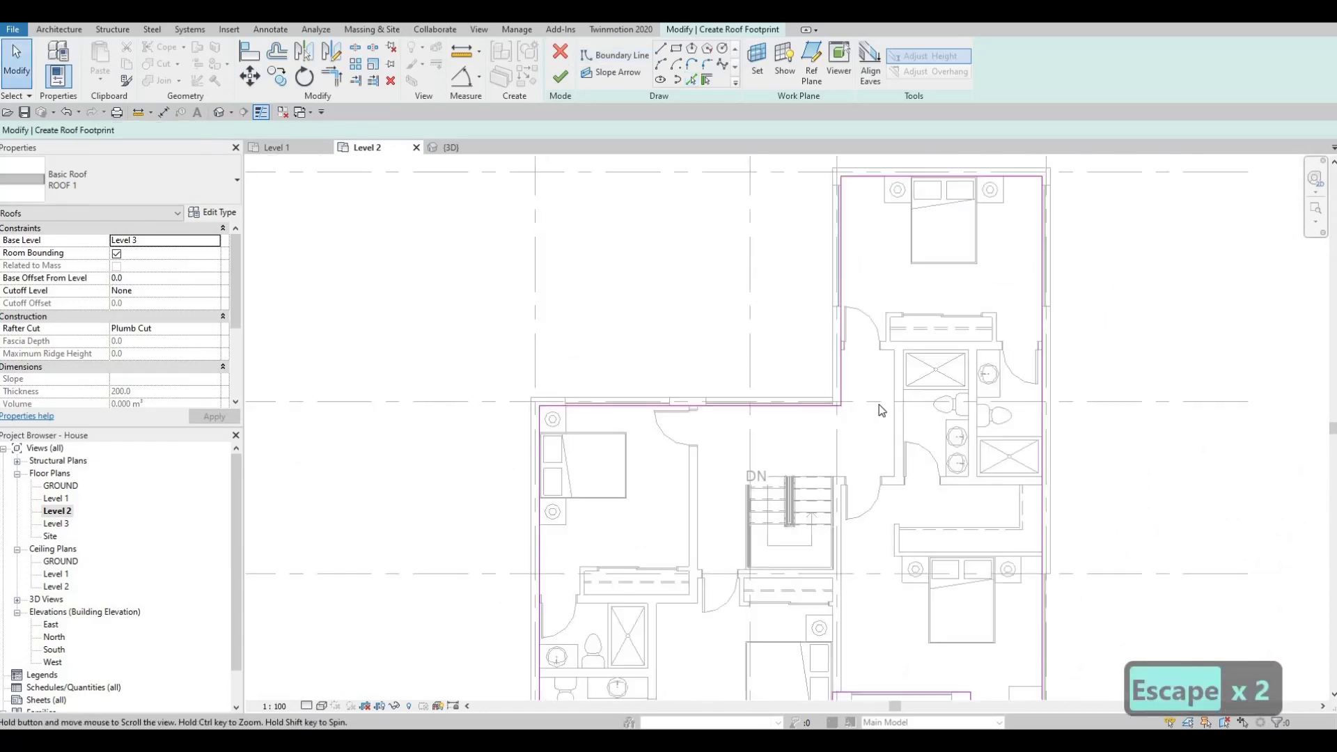
Finish the roof footprint and display the new roof in the 3D view
{"action": "scroll", "coordinate": [876, 406], "scroll_direction": "down", "scroll_amount": 2}
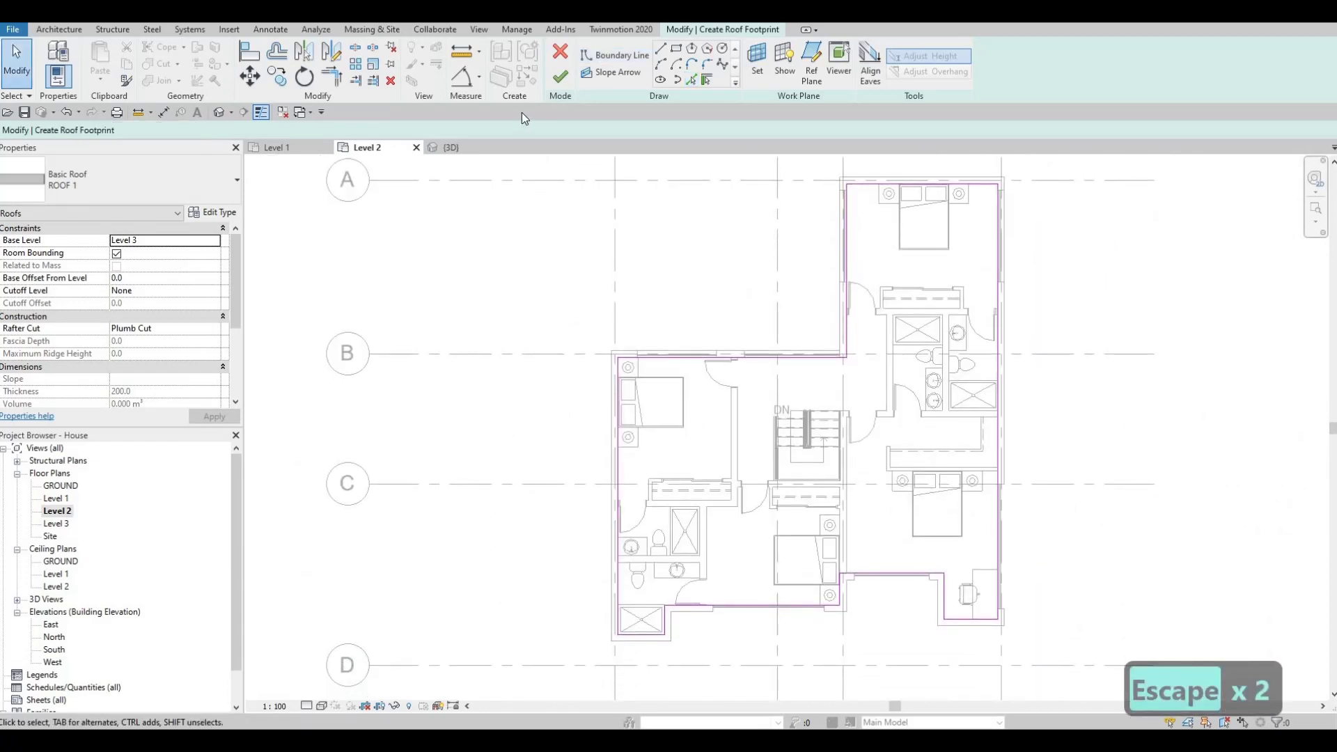
{"action": "left_click", "coordinate": [561, 78]}
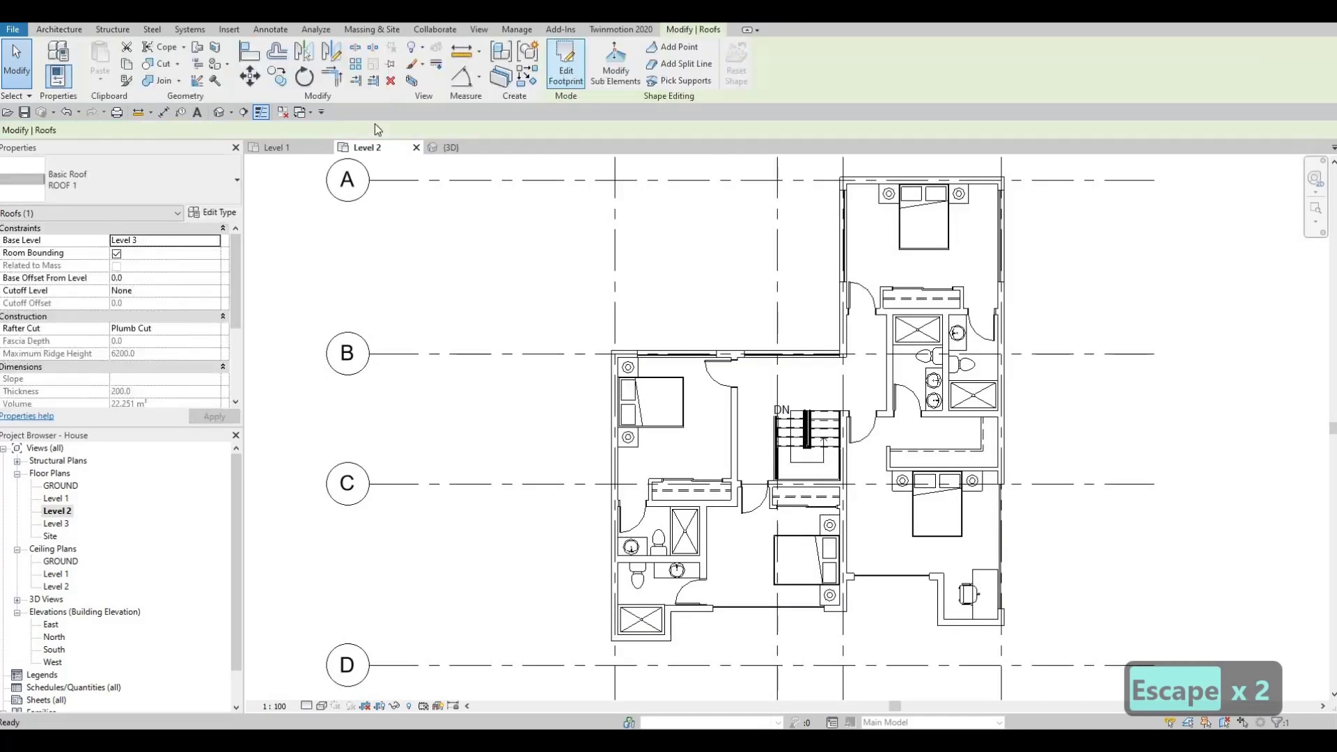
{"action": "left_click", "coordinate": [453, 152]}
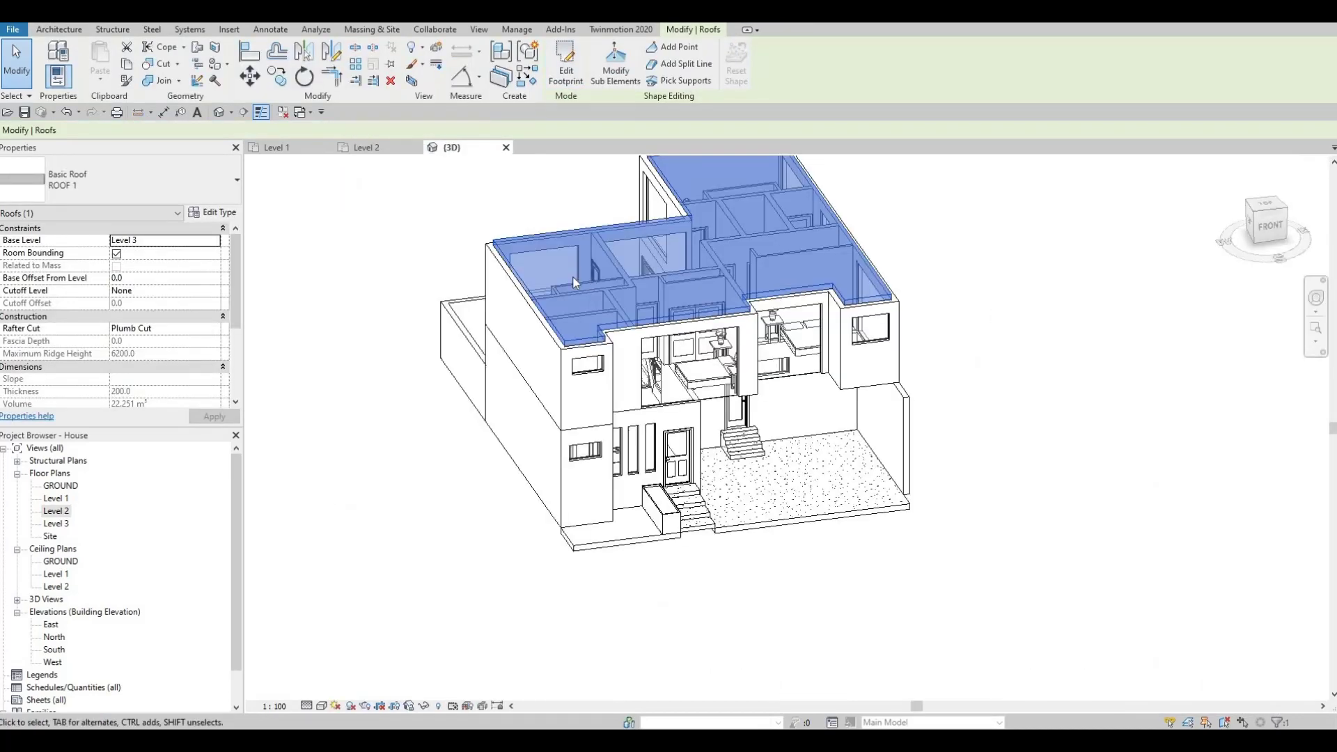
{"action": "scroll", "coordinate": [557, 307], "scroll_direction": "up", "scroll_amount": 4}
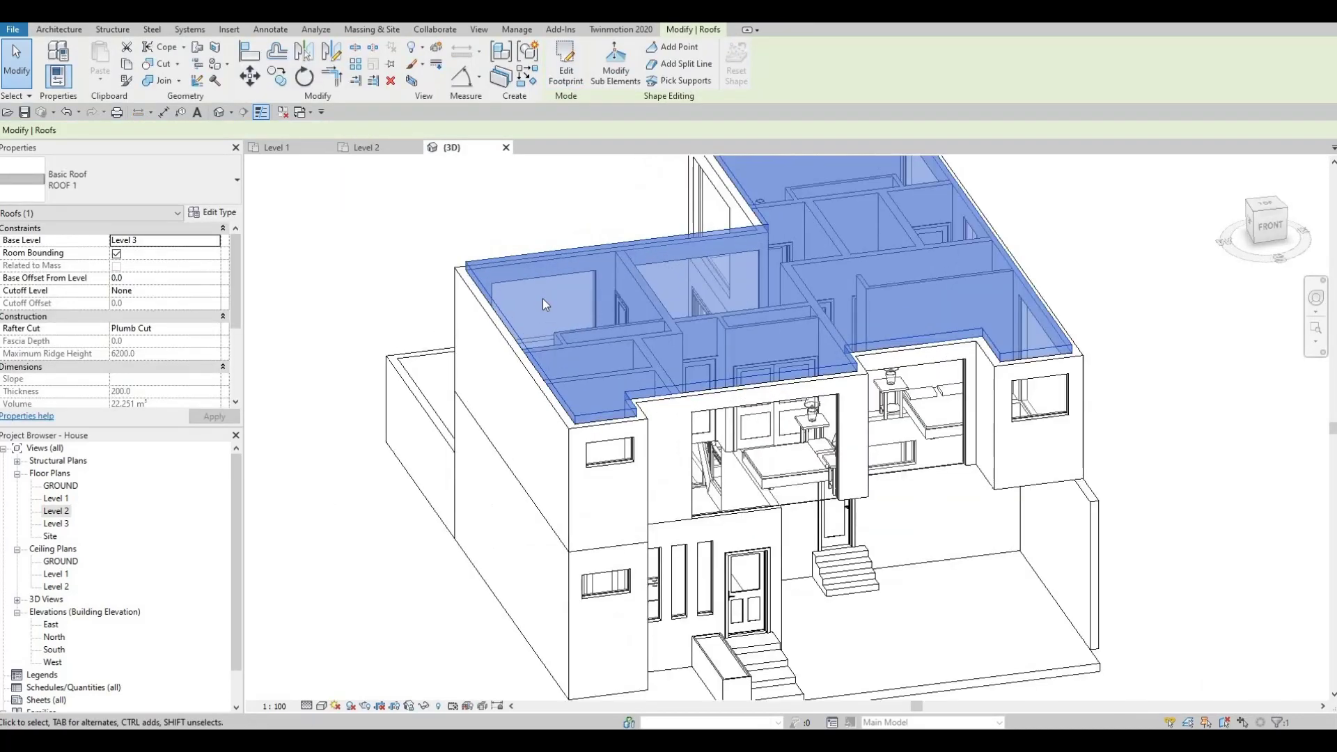
{"action": "key", "text": "Escape"}
{"action": "key", "text": "Escape"}
{"action": "key", "text": "Escape"}
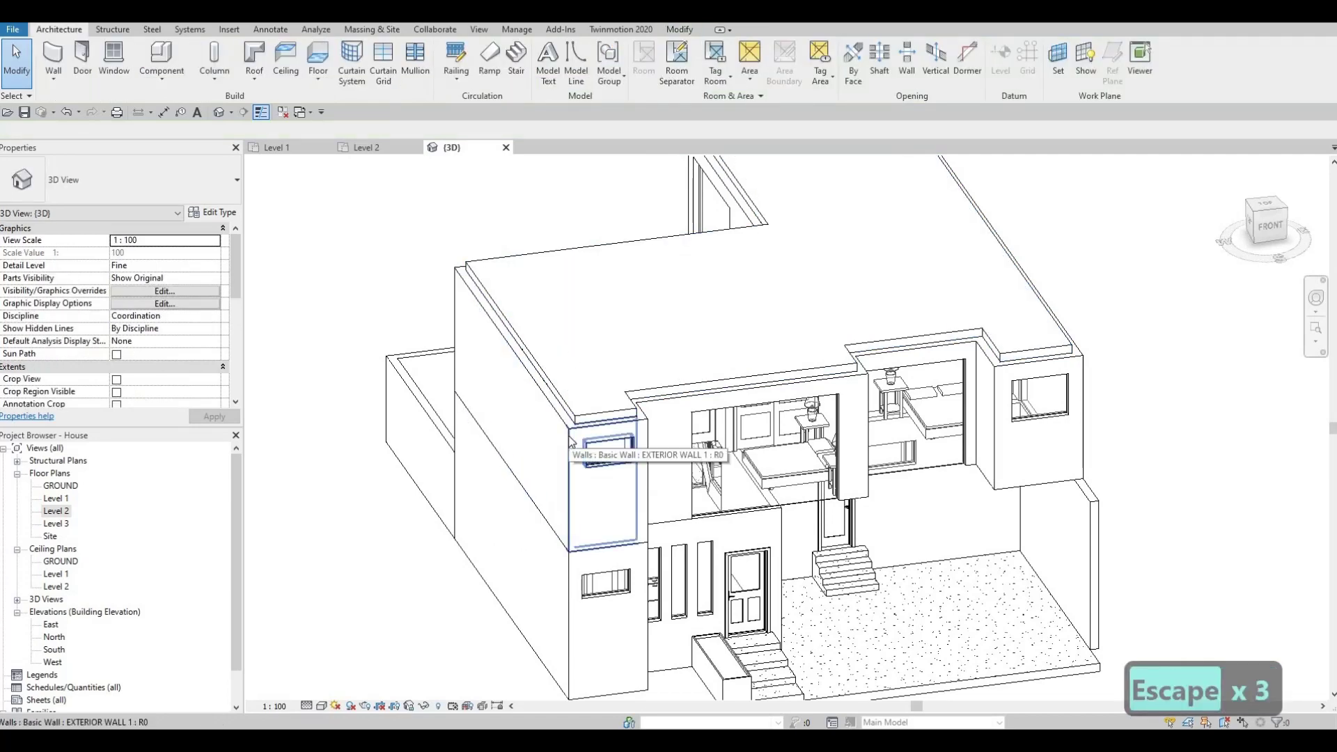
Select the whole chain of Level 2 exterior walls and set their Top Offset to 600 mm to form a roof parapet
{"action": "key", "text": "Tab"}
{"action": "left_click", "coordinate": [622, 429]}
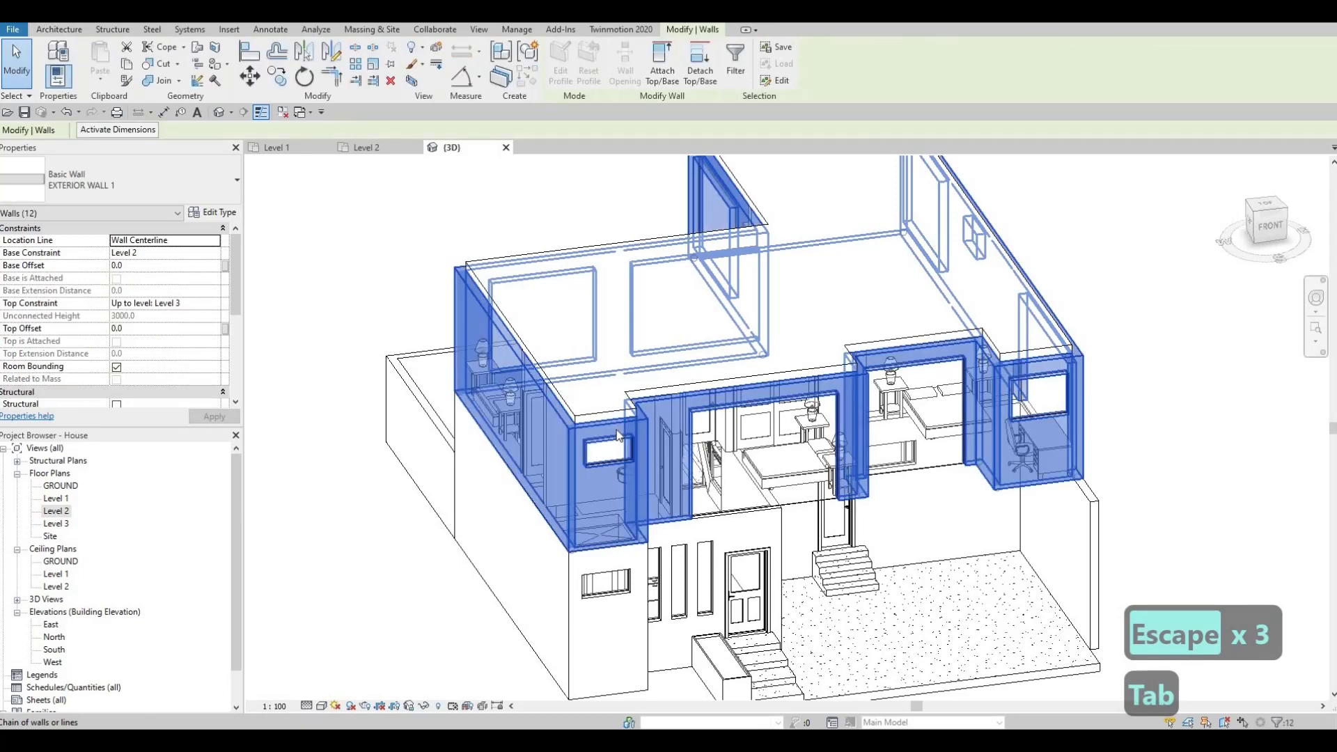
{"action": "scroll", "coordinate": [623, 427], "scroll_direction": "down", "scroll_amount": 2}
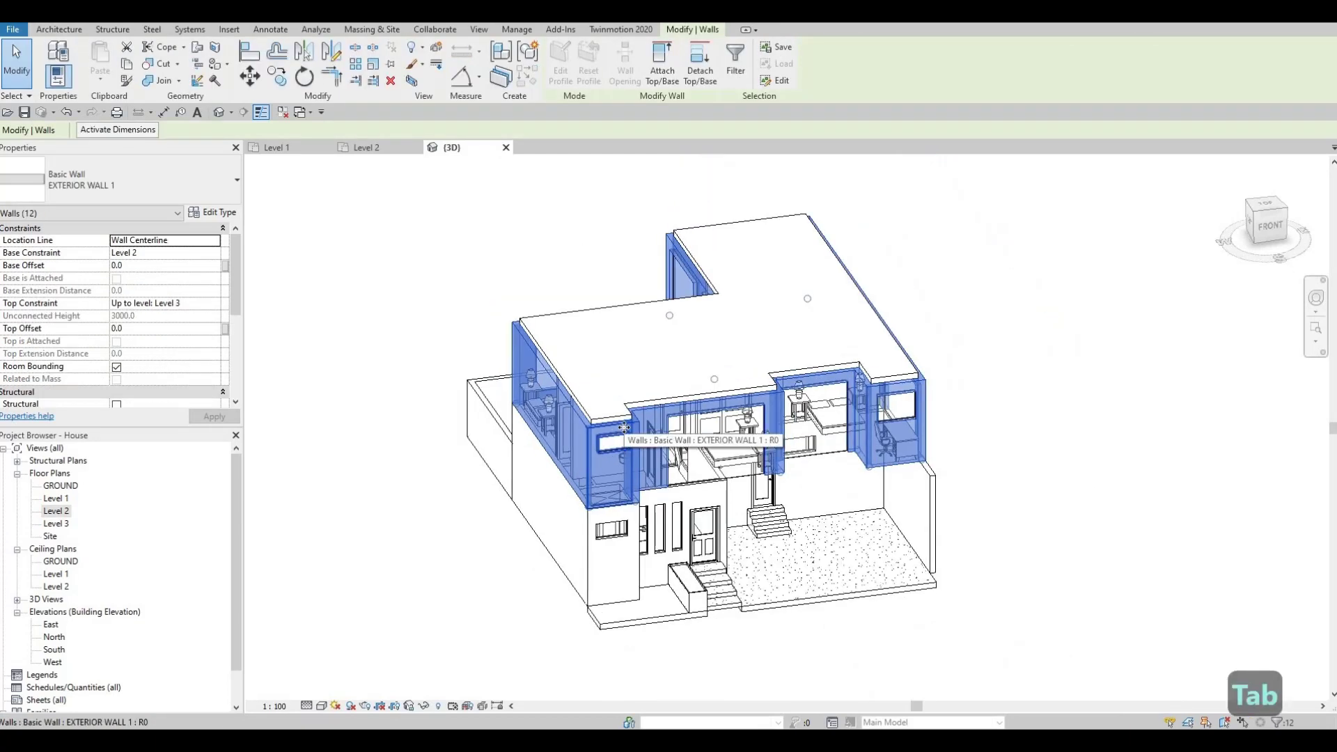
{"action": "middle_click_drag", "start_coordinate": [601, 454], "coordinate": [174, 321], "text": "shift"}
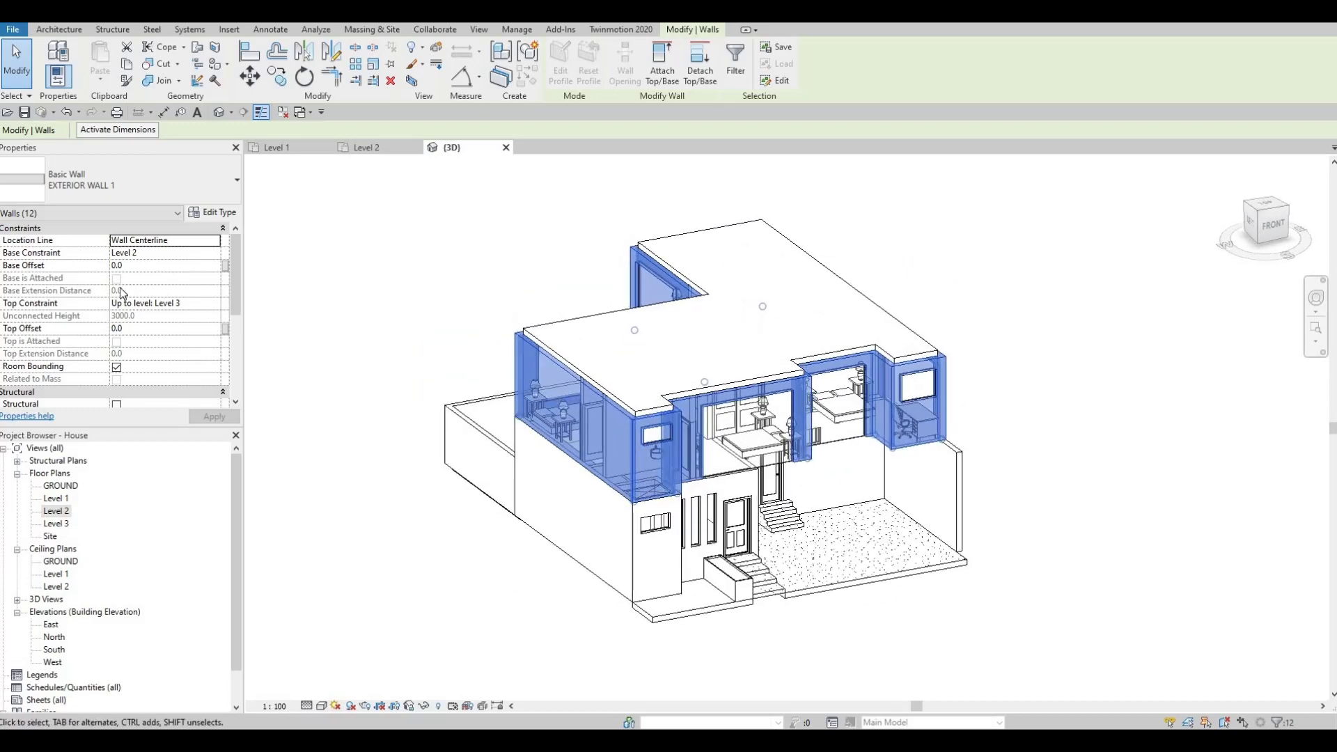
{"action": "left_click", "coordinate": [142, 328]}
{"action": "type", "text": "600"}
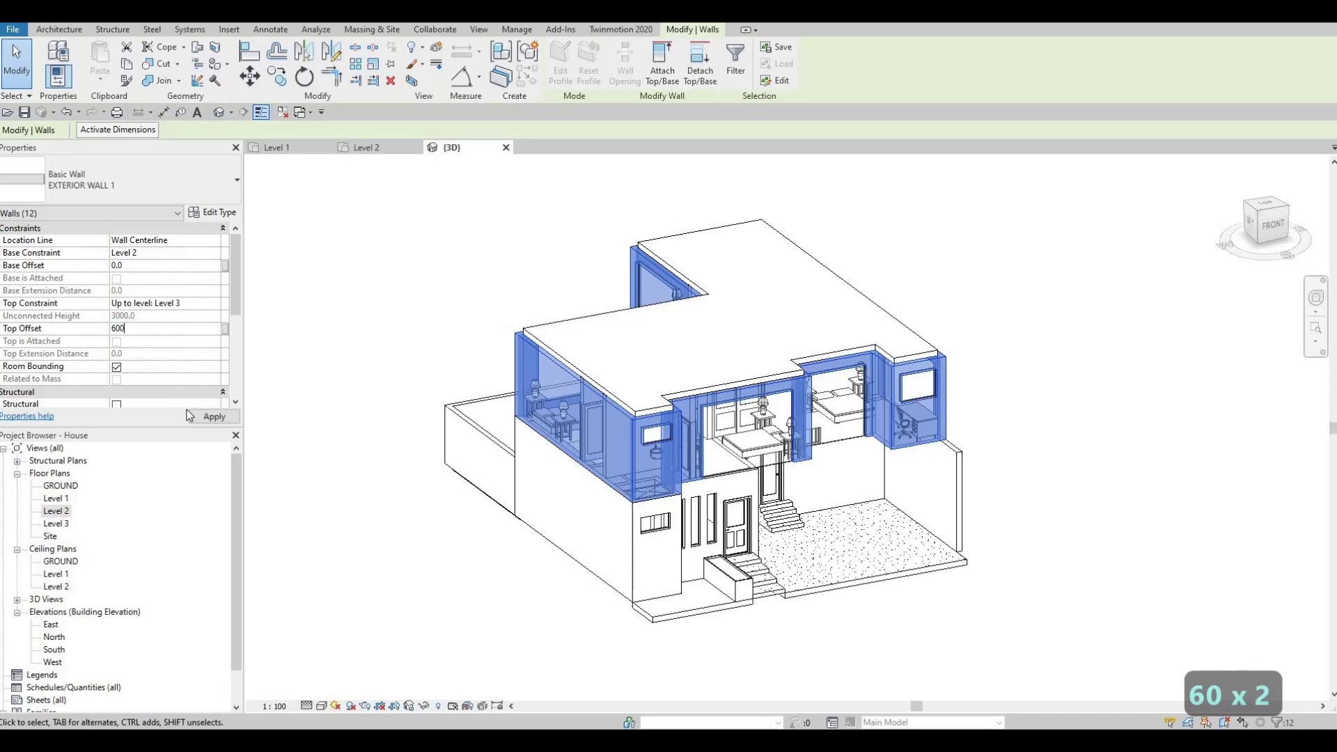
{"action": "left_click", "coordinate": [203, 418]}
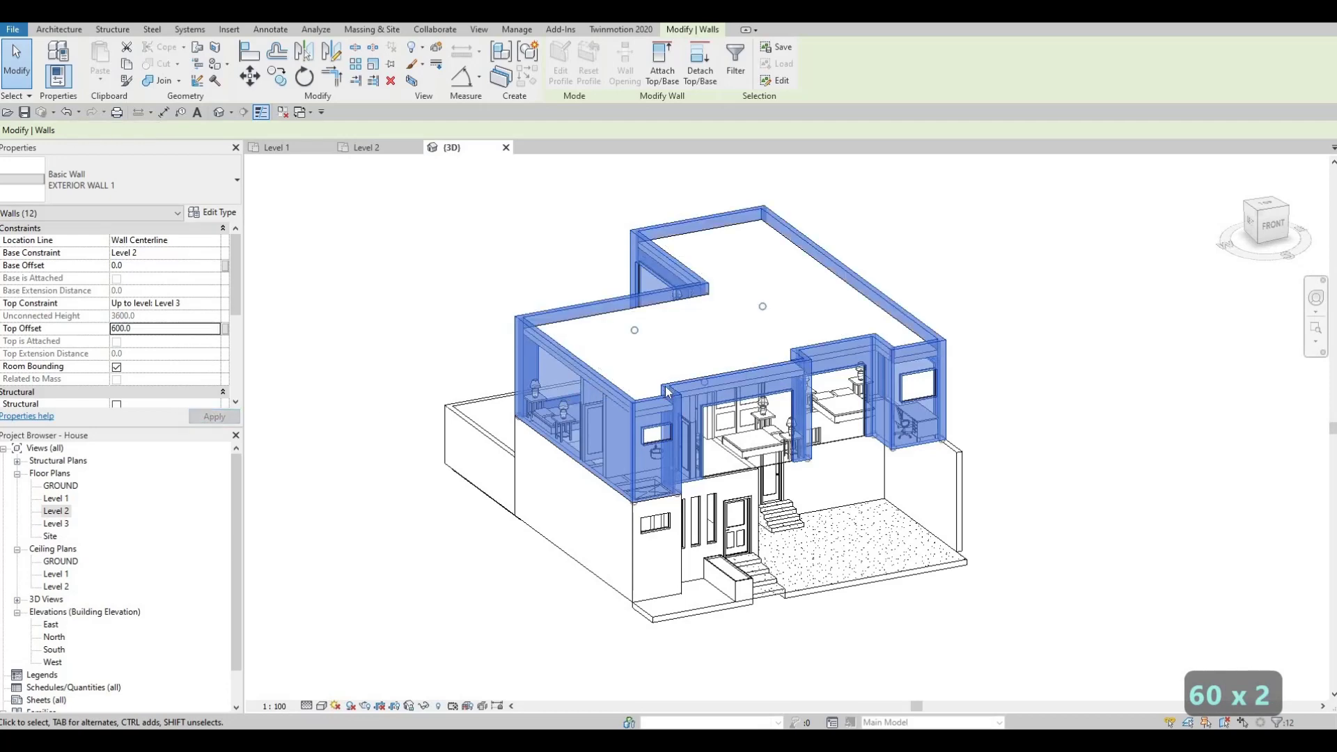
{"action": "key", "text": "Escape"}
{"action": "key", "text": "Escape"}
{"action": "middle_click_drag", "start_coordinate": [617, 371], "coordinate": [638, 502], "text": "shift"}
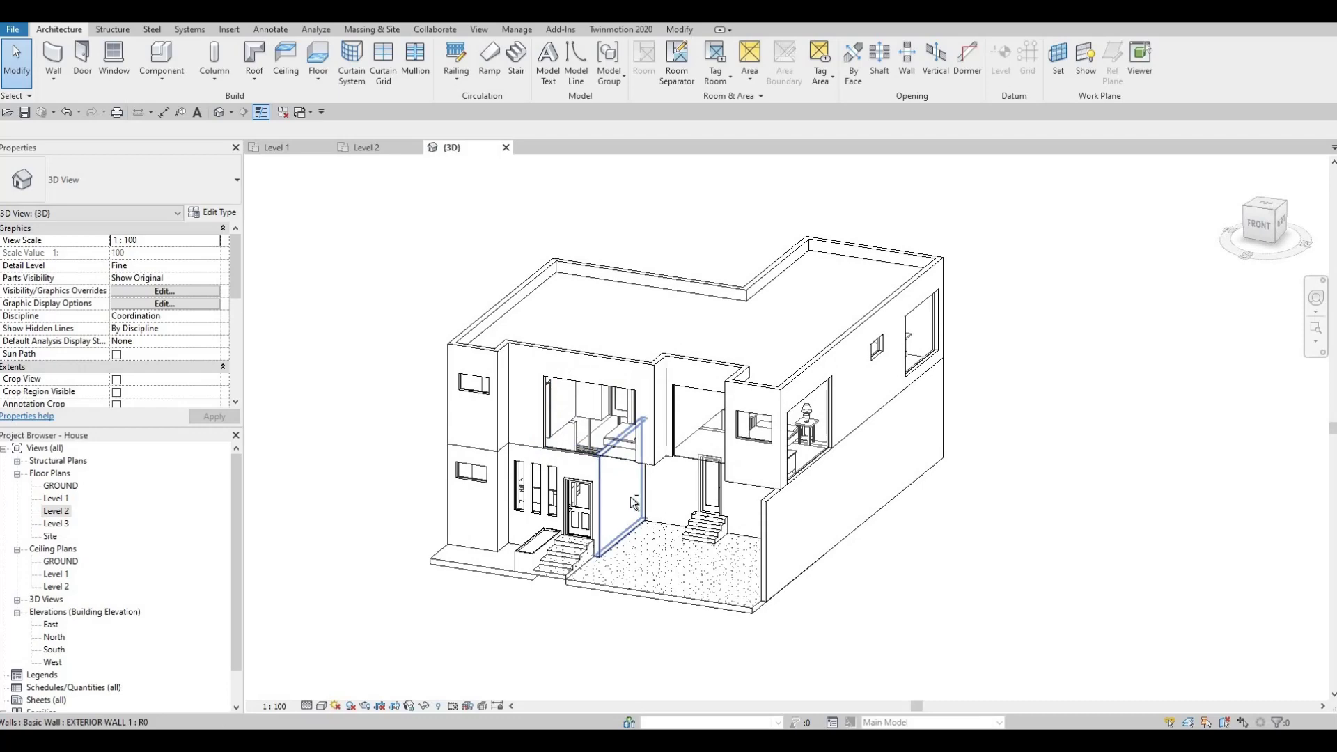
{"action": "middle_click_drag", "start_coordinate": [809, 523], "coordinate": [1059, 555], "text": "shift"}
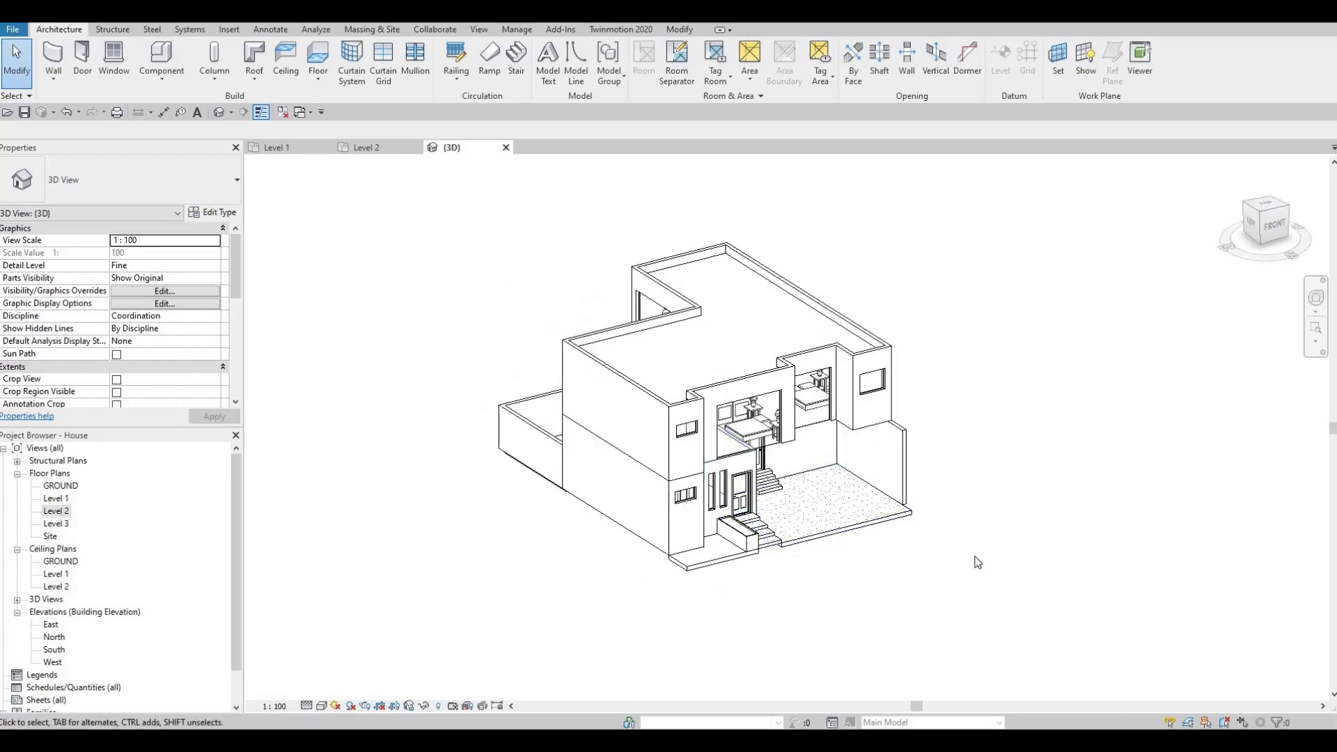